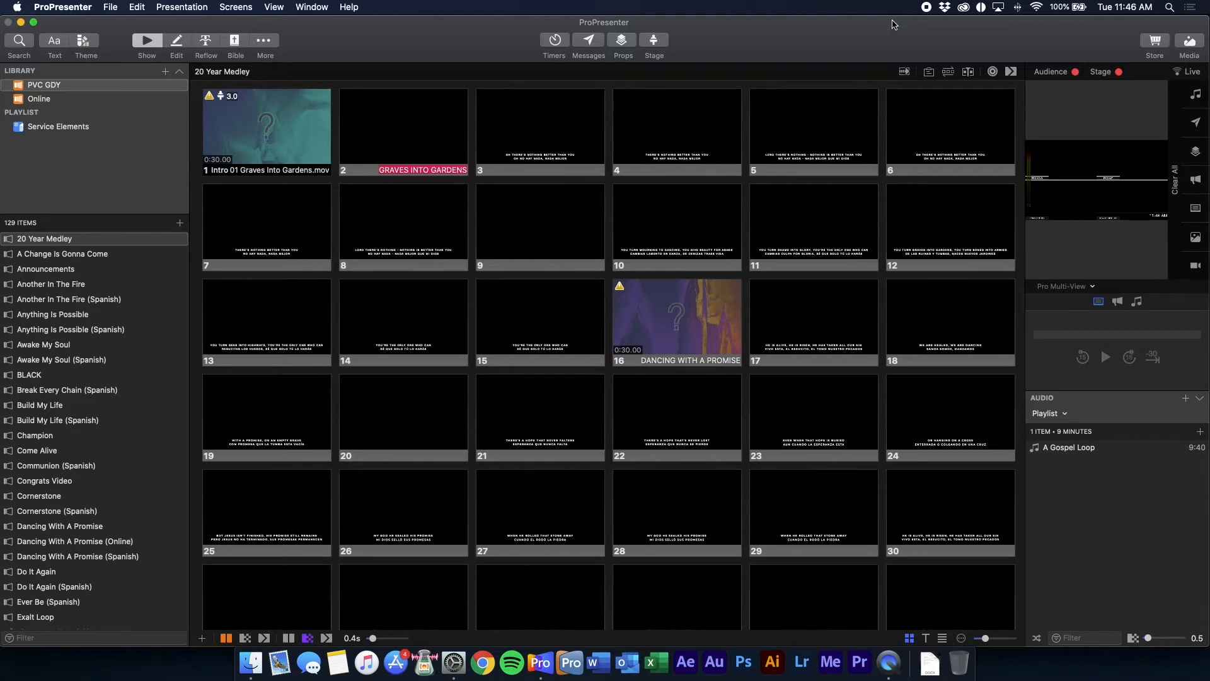
pyautogui.click(890, 666)
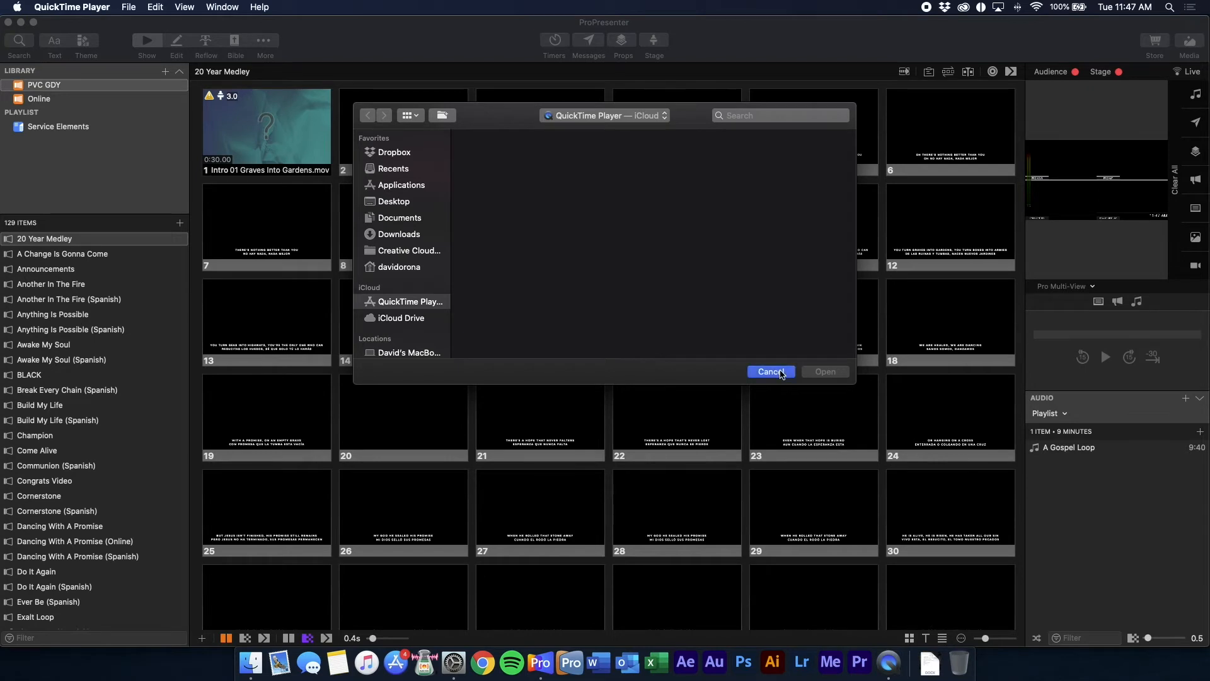
pyautogui.click(771, 372)
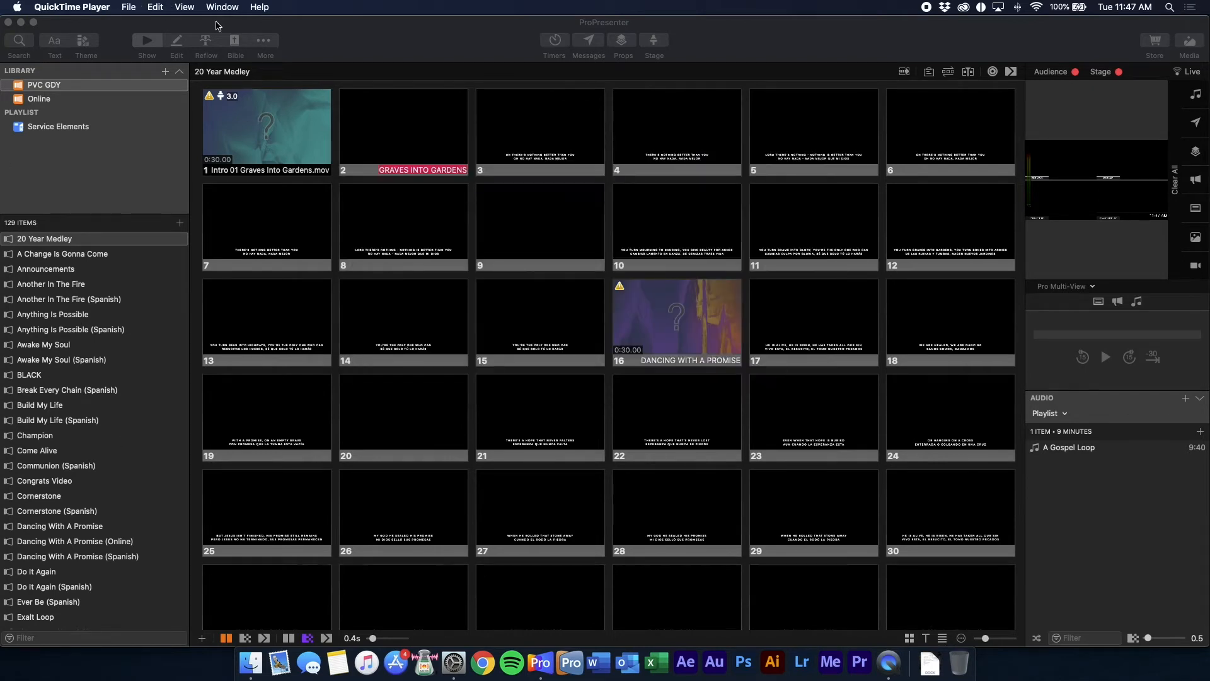
pyautogui.click(418, 40)
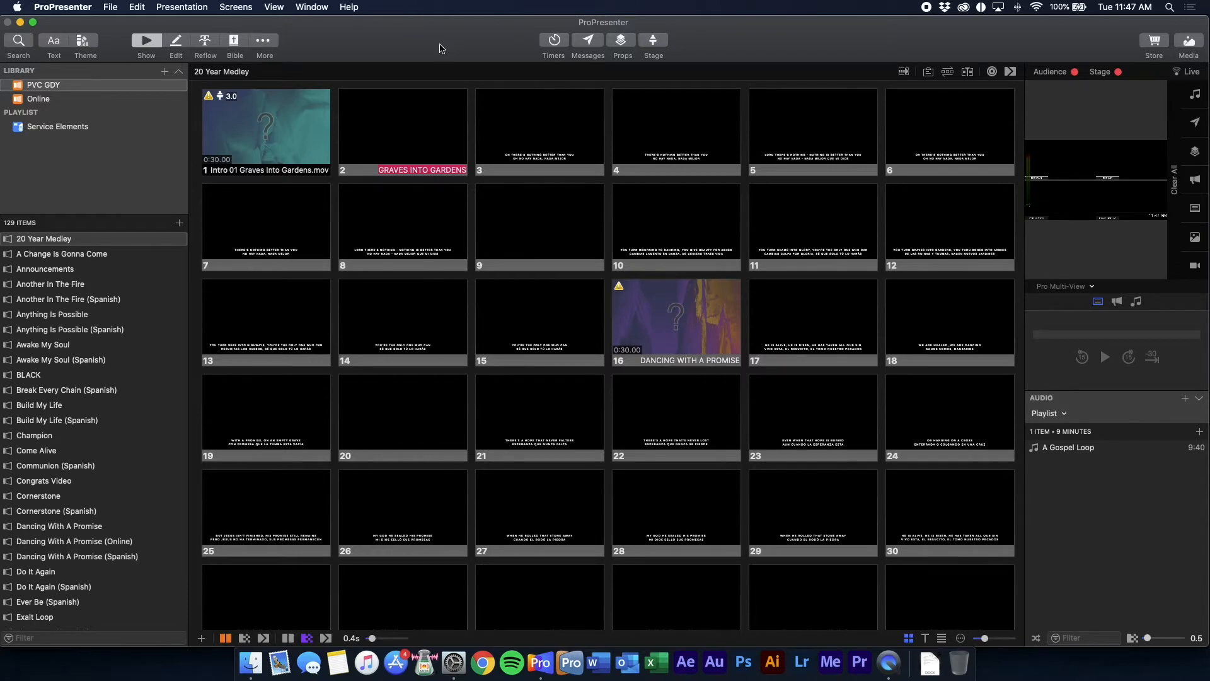
# Step: Send slides 2, 3 and 4 of the 20 Year Medley presentation to the live output one after another
pyautogui.click(393, 149)
pyautogui.click(554, 148)
pyautogui.click(672, 143)
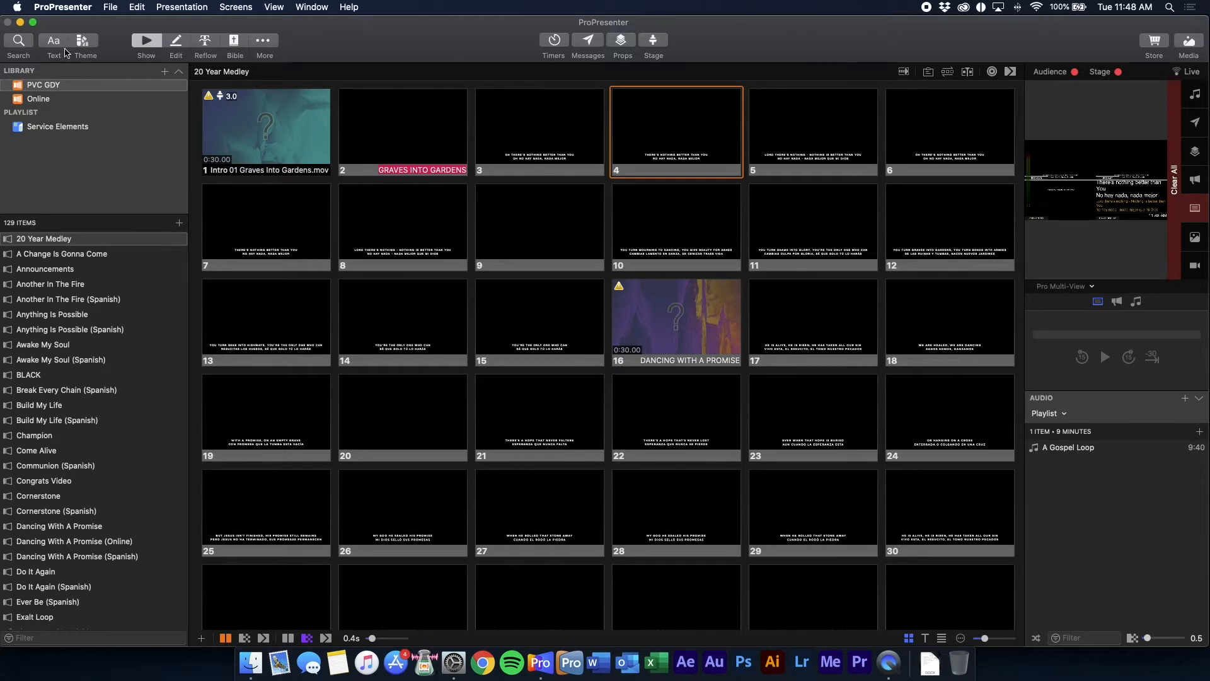
# Step: Browse the full library search list, and view the contents of the Online and PVC GDY libraries
pyautogui.click(18, 41)
pyautogui.click(626, 239)
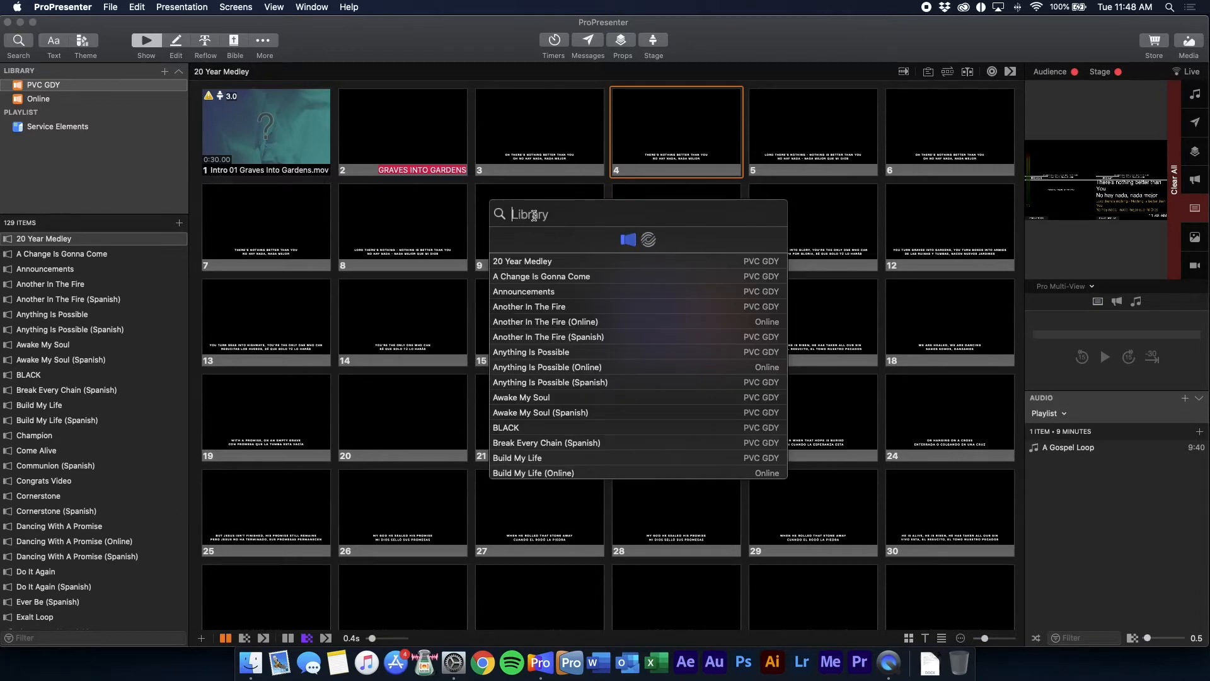
pyautogui.scroll(-20, 563, 303)
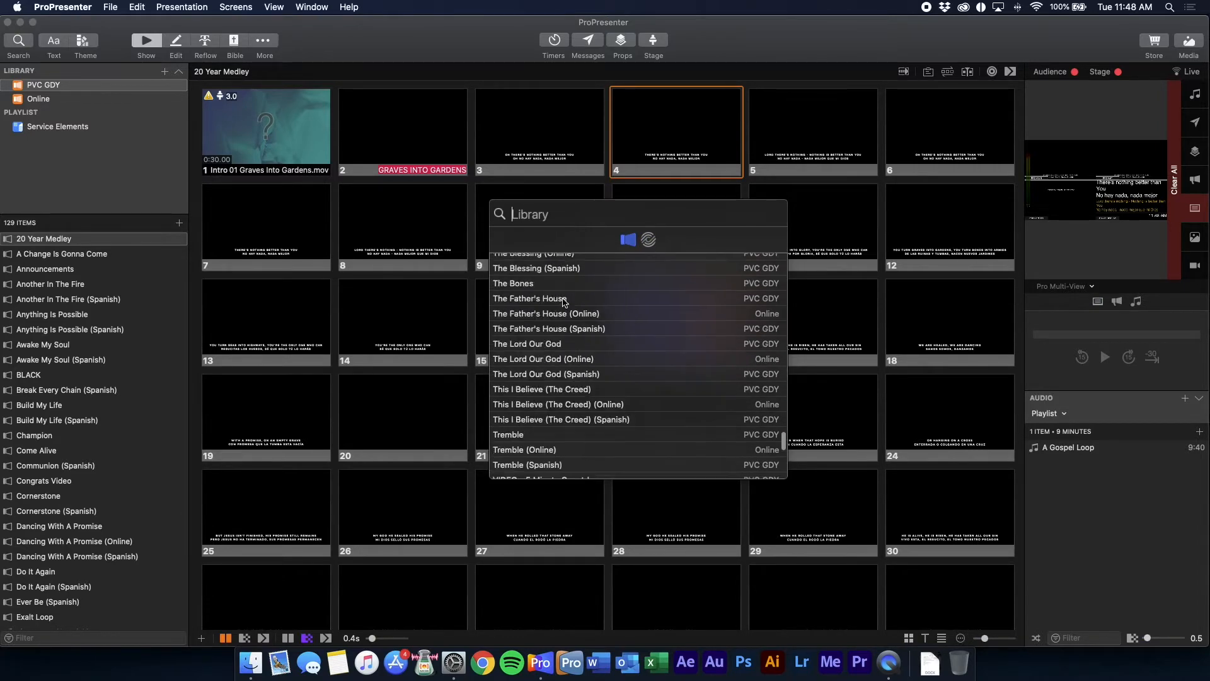
pyautogui.scroll(20, 564, 303)
pyautogui.scroll(3, 563, 302)
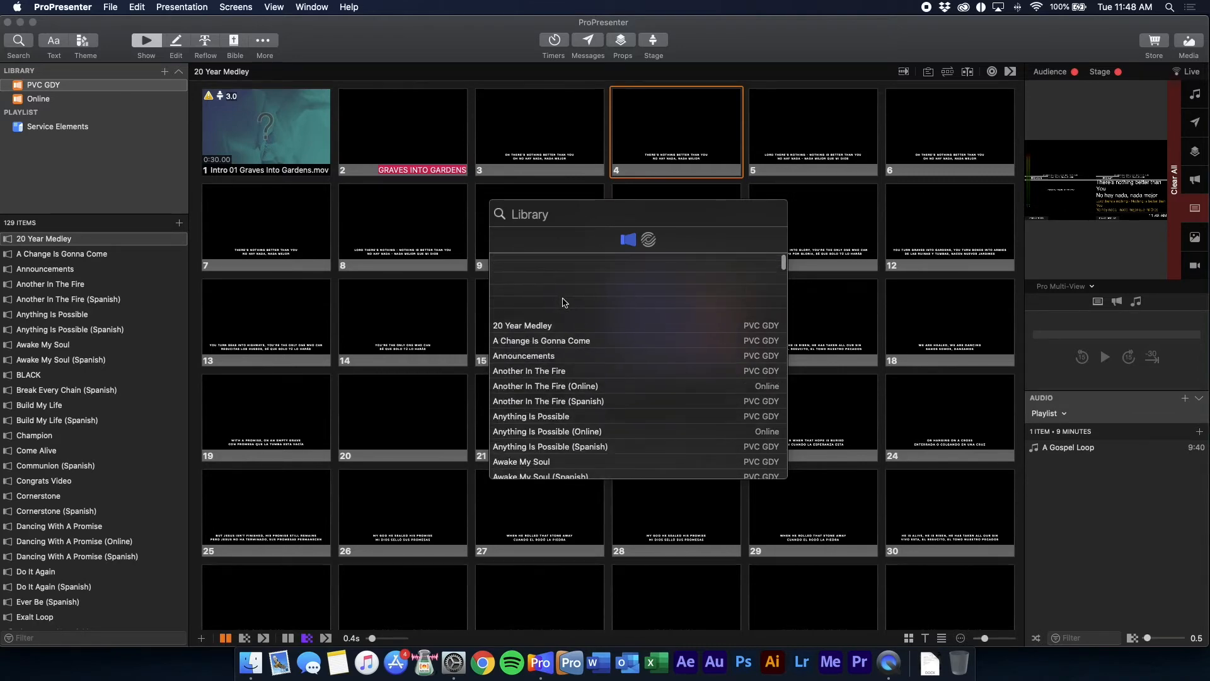
pyautogui.scroll(2, 574, 309)
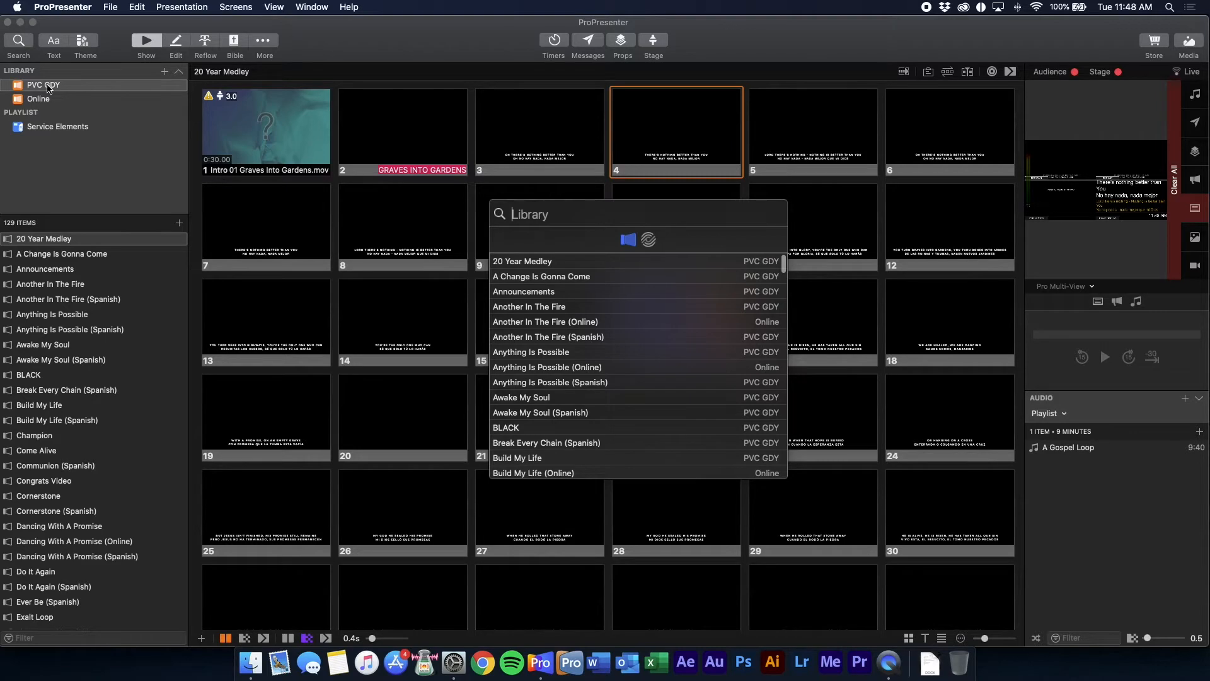
pyautogui.click(70, 98)
pyautogui.click(70, 88)
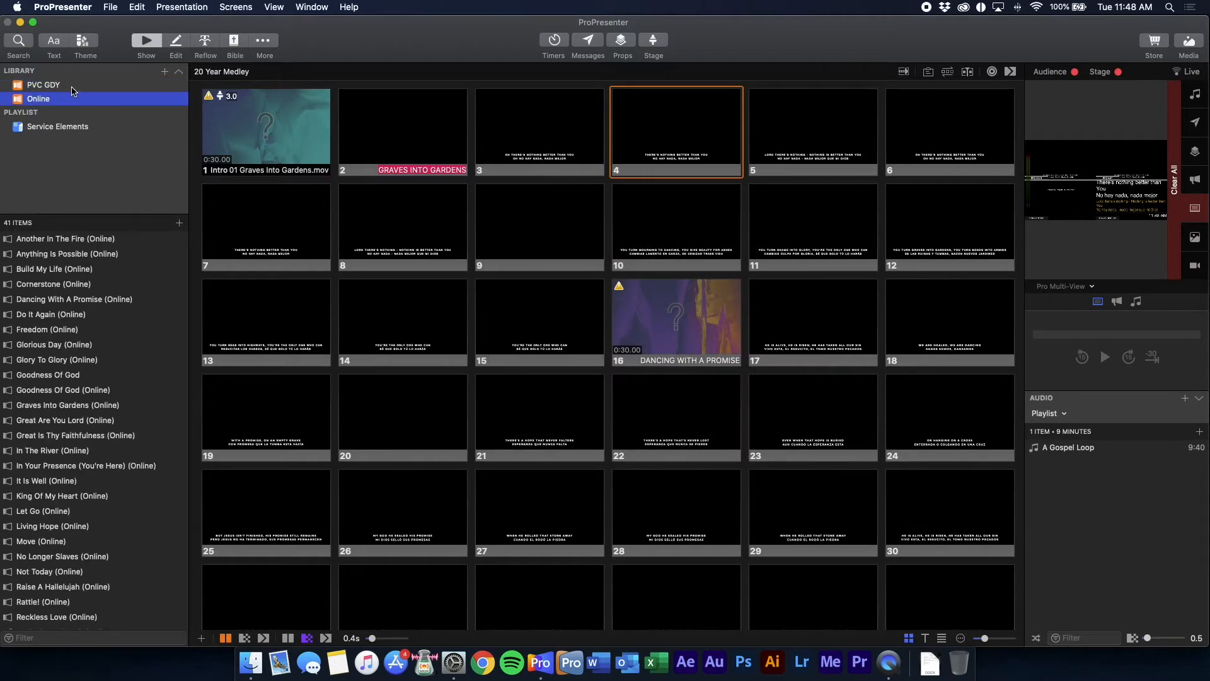
# Step: Search the library for "way maker" and select the Way Maker result from the PVC GDY library
pyautogui.click(22, 42)
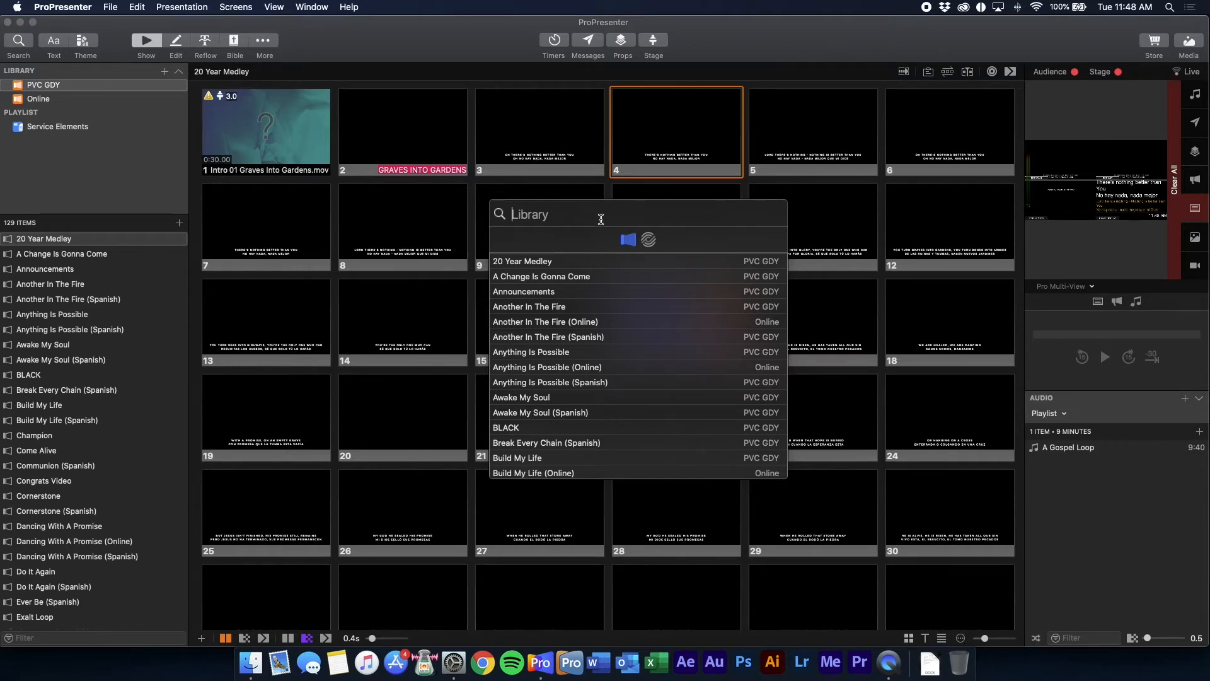
pyautogui.click(568, 308)
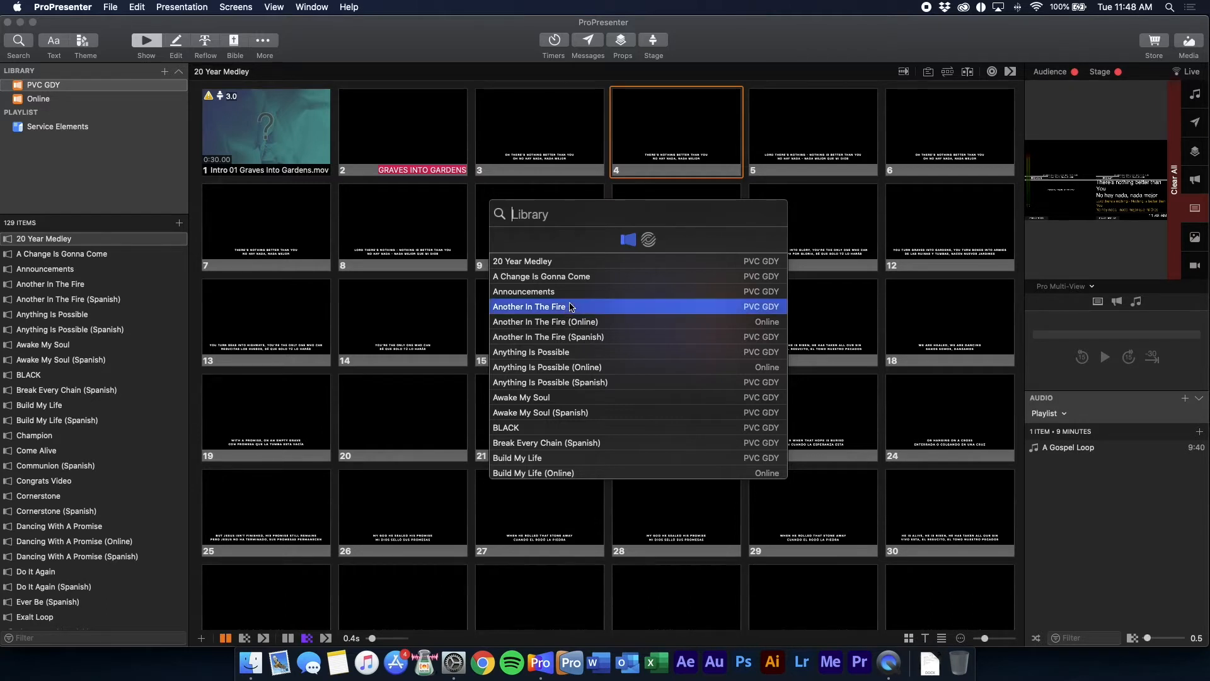
pyautogui.click(566, 325)
pyautogui.click(565, 338)
pyautogui.write('way maker')
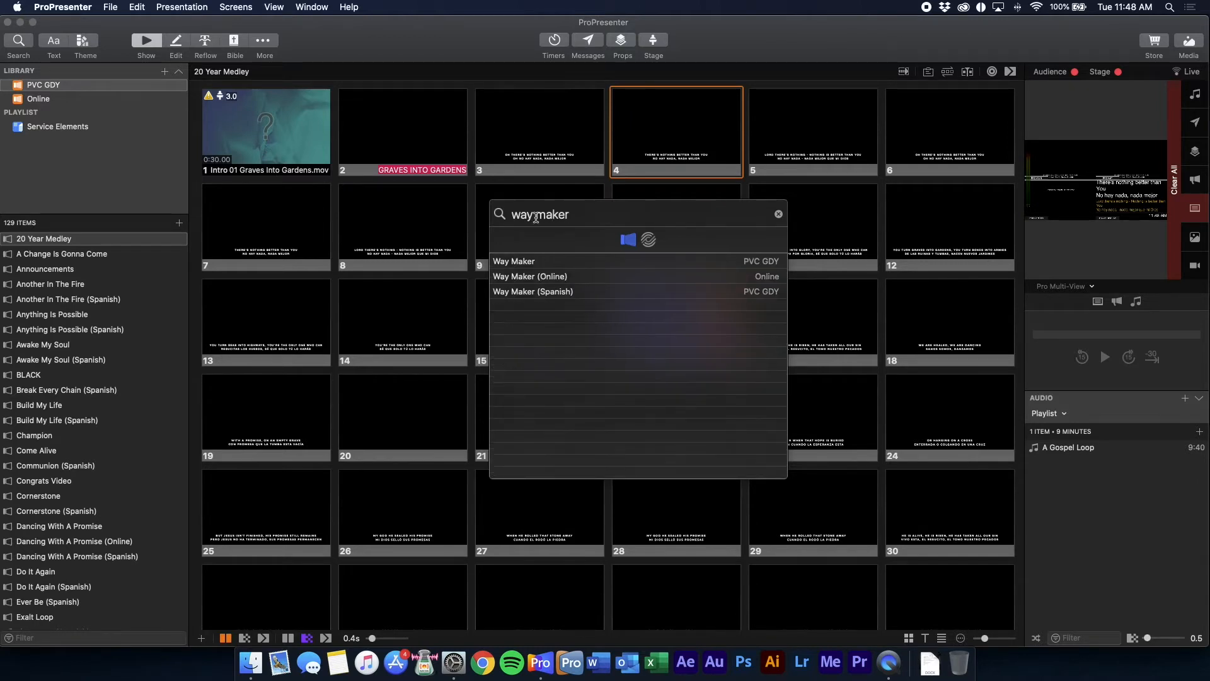
pyautogui.click(532, 260)
pyautogui.click(534, 276)
pyautogui.click(535, 292)
pyautogui.click(535, 276)
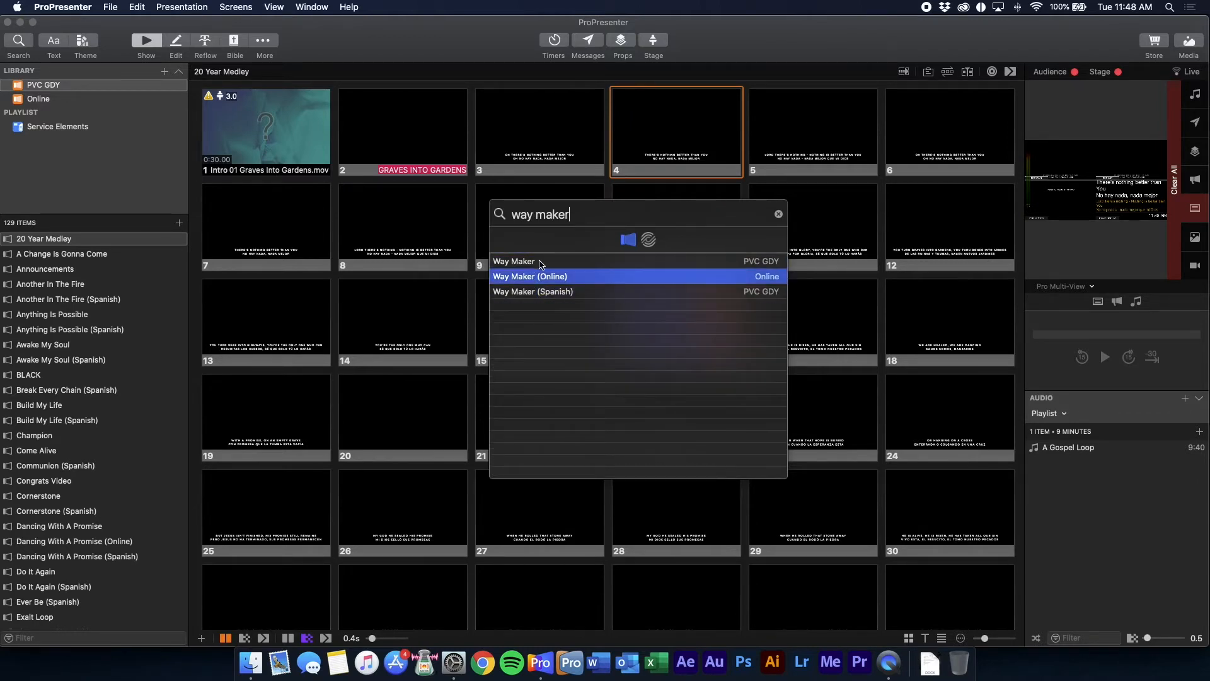
pyautogui.click(540, 263)
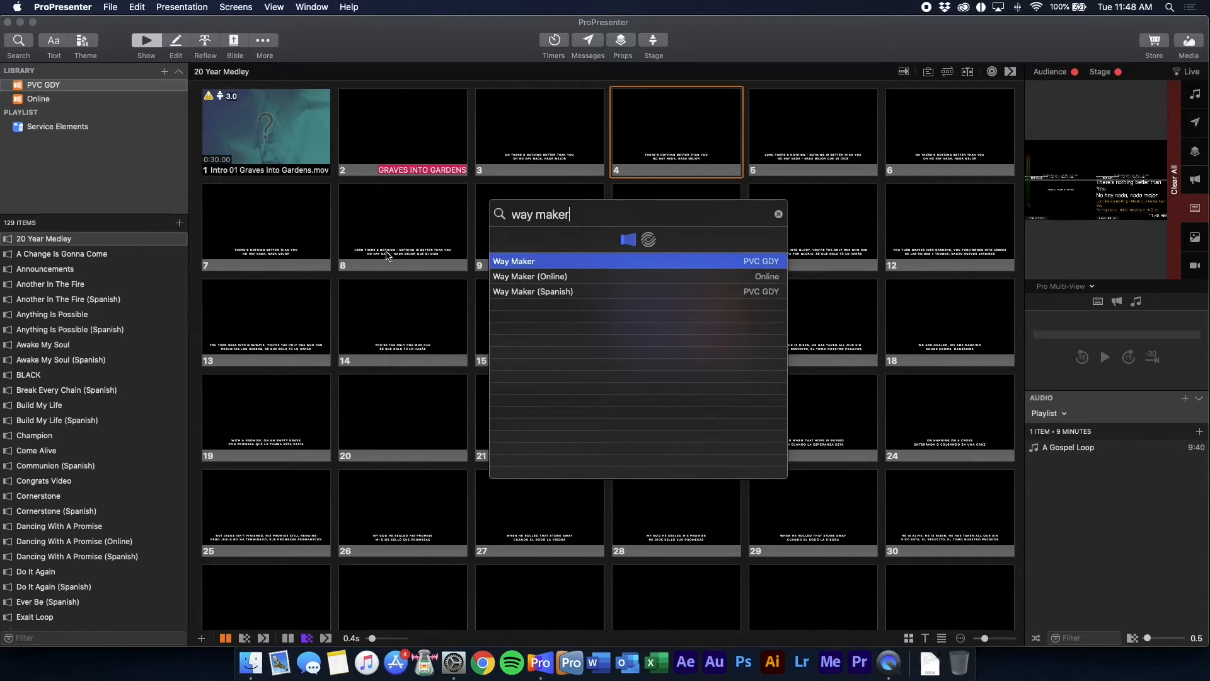
# Step: Clear the search text and close the library search
pyautogui.doubleClick(589, 215)
pyautogui.tripleClick(586, 218)
pyautogui.press('BackSpace')
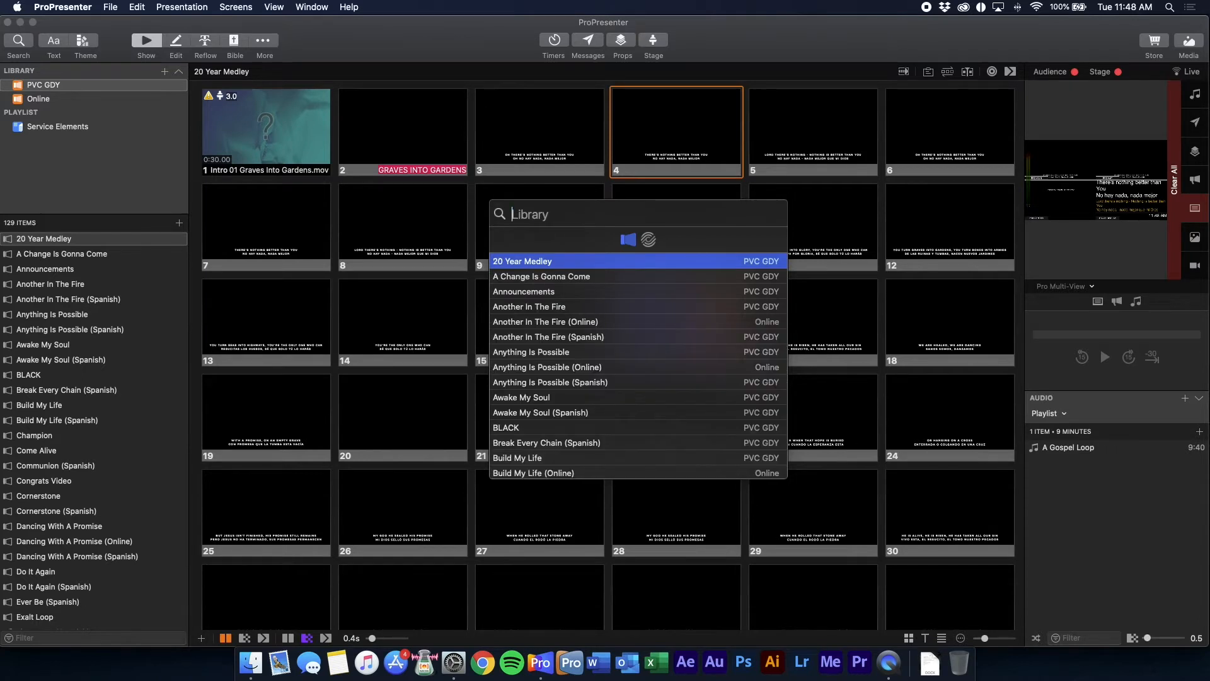
pyautogui.click(71, 178)
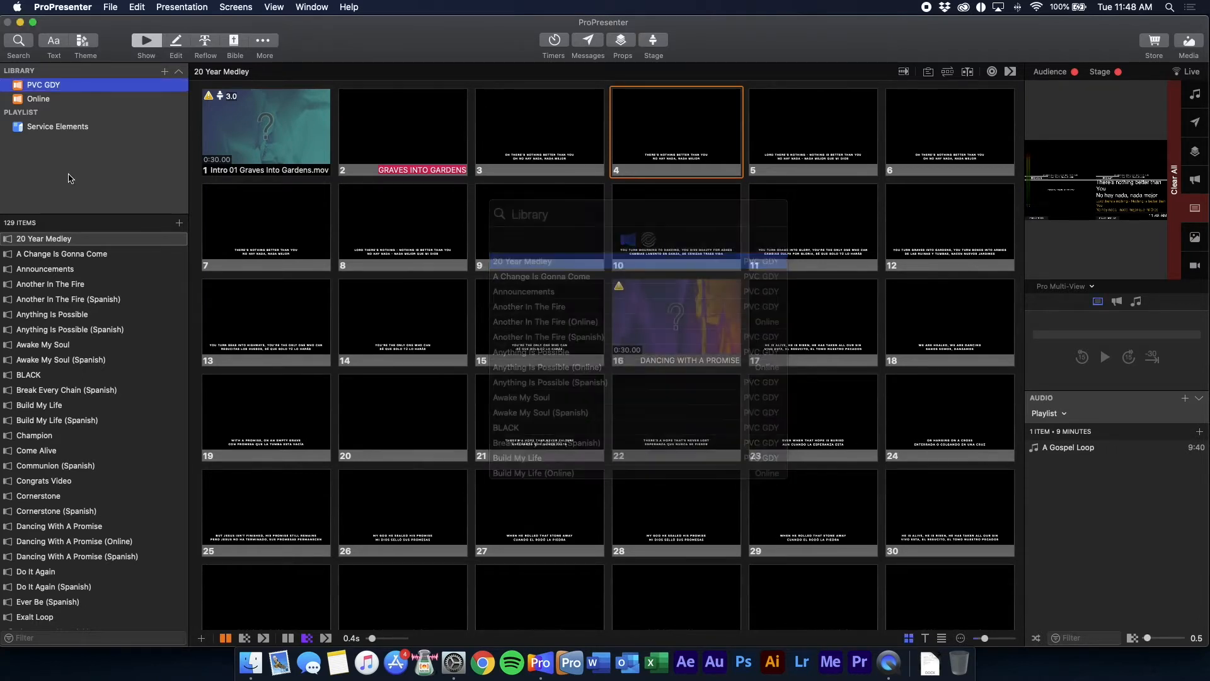
# Step: Compare the song lists of the Online and PVC GDY libraries, ending on PVC GDY
pyautogui.click(81, 99)
pyautogui.click(80, 88)
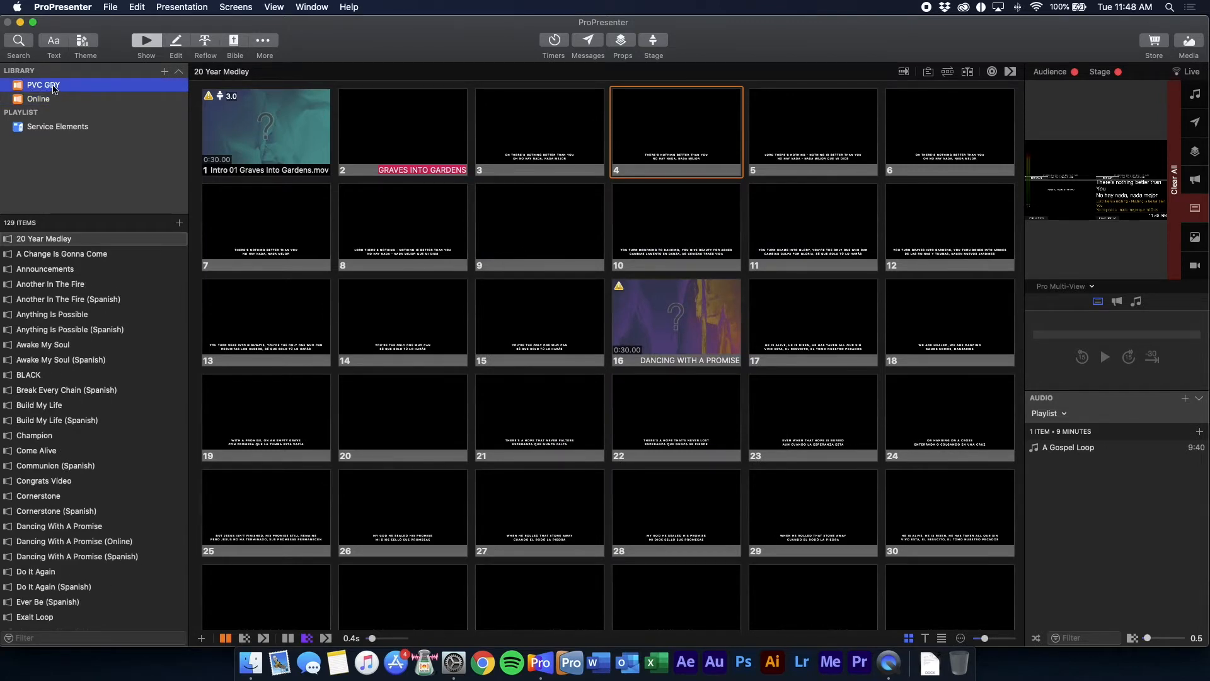
pyautogui.click(57, 99)
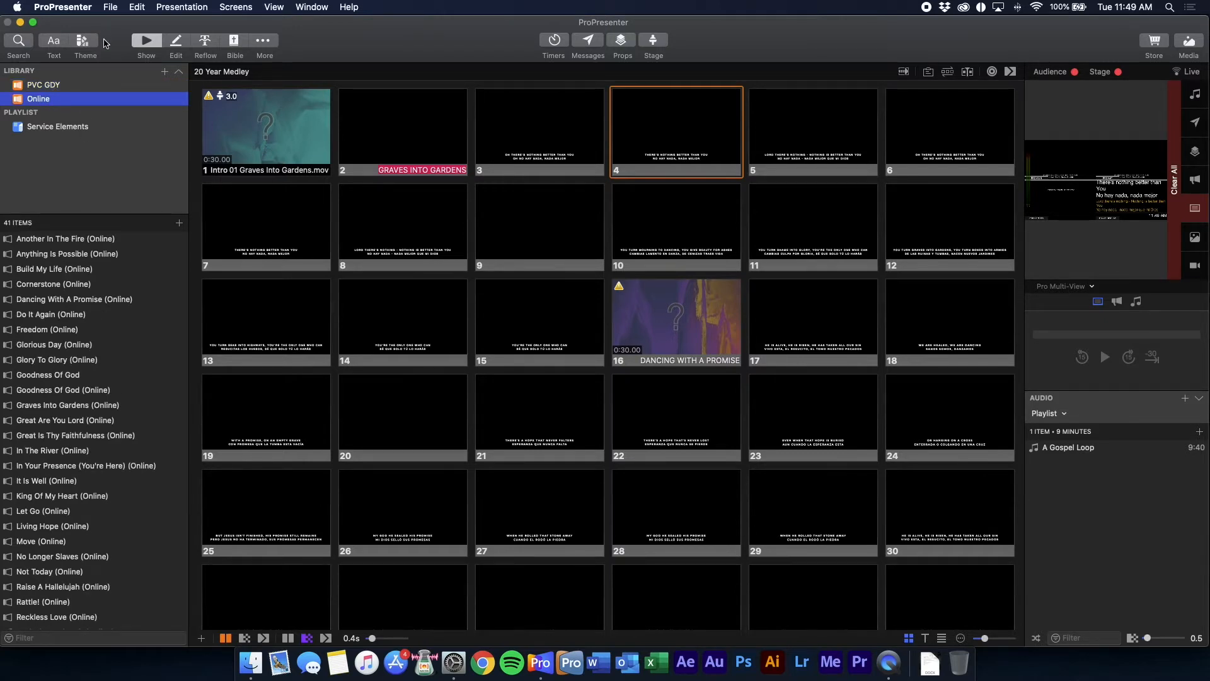
pyautogui.click(72, 89)
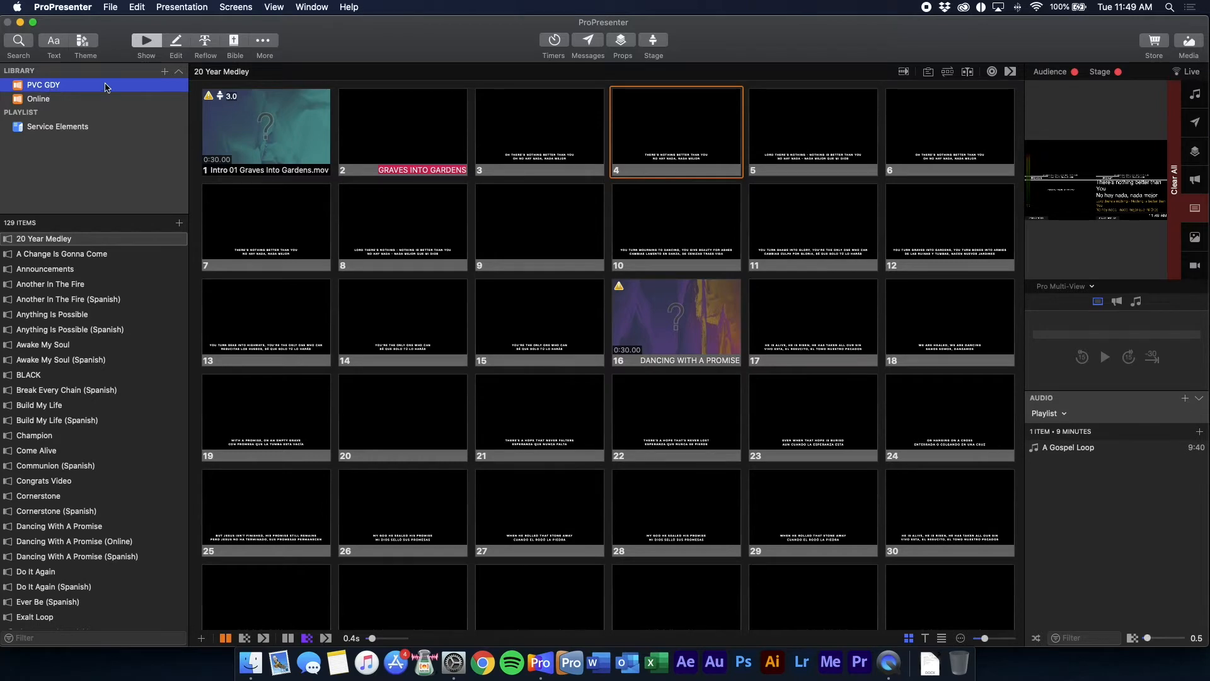
# Step: Look through the PVC GDY library's items and open the His Name Is Jesus presentation
pyautogui.scroll(-20, 55, 353)
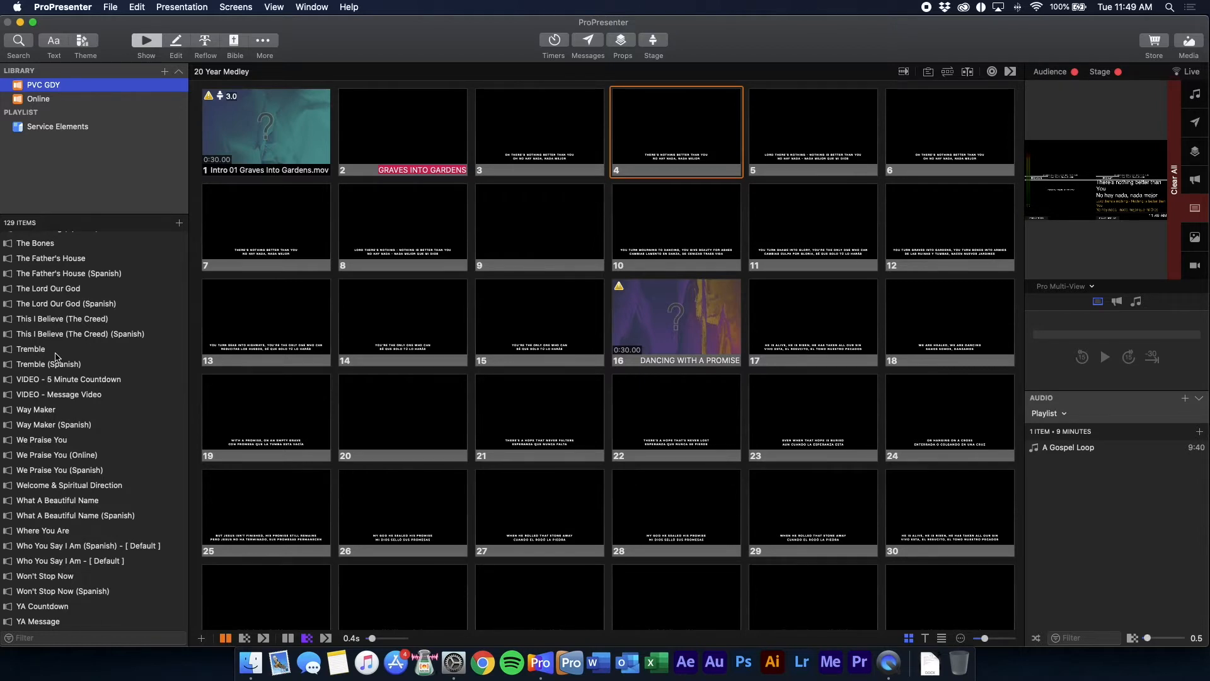
pyautogui.scroll(-1, 84, 397)
pyautogui.scroll(3, 84, 397)
pyautogui.scroll(20, 84, 397)
pyautogui.scroll(-10, 84, 397)
pyautogui.click(96, 283)
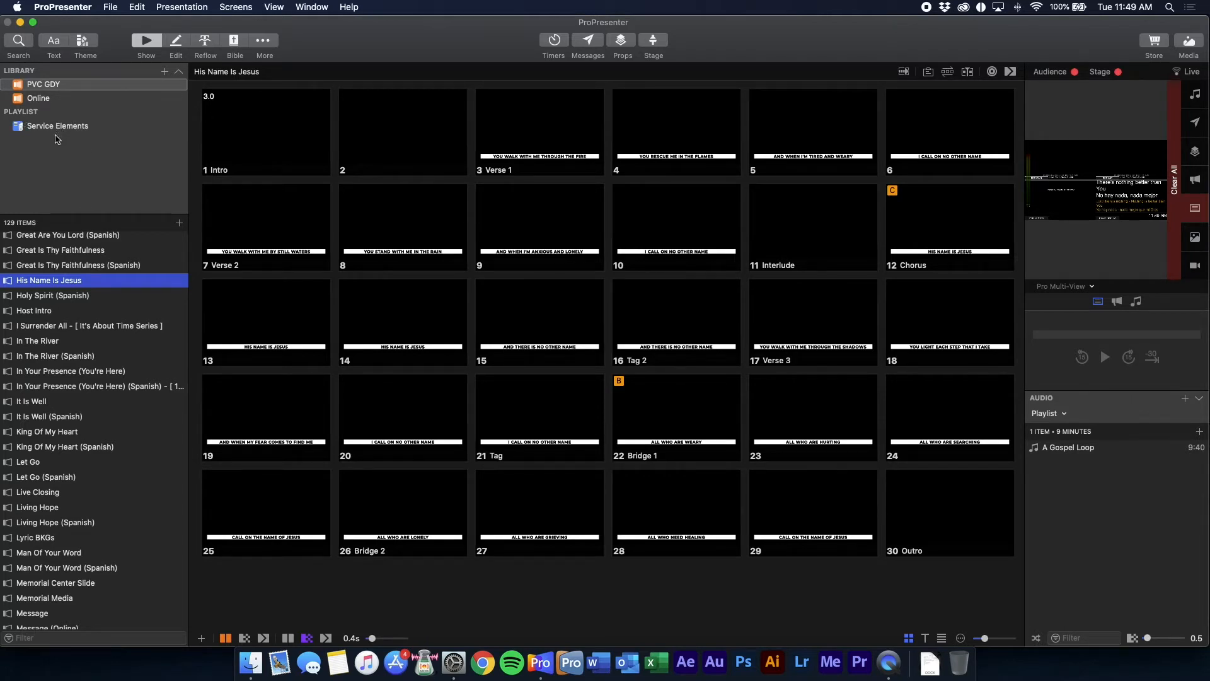
# Step: Open the Service Elements playlist to view its items
pyautogui.click(113, 127)
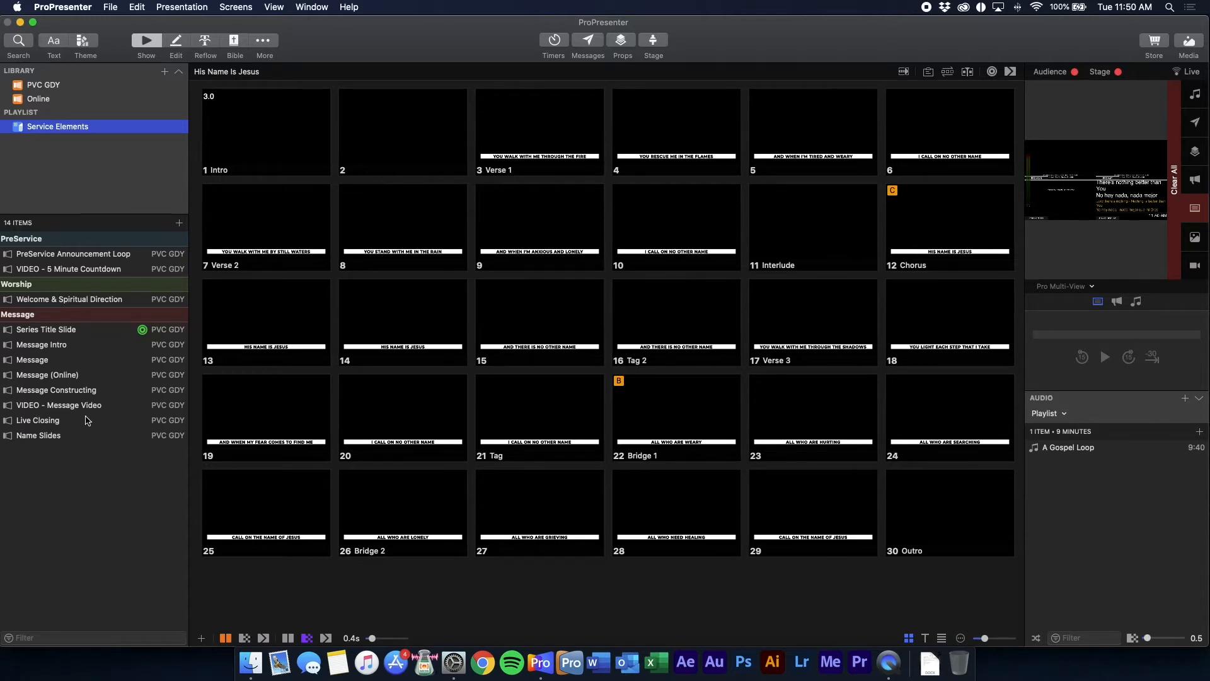
pyautogui.click(106, 582)
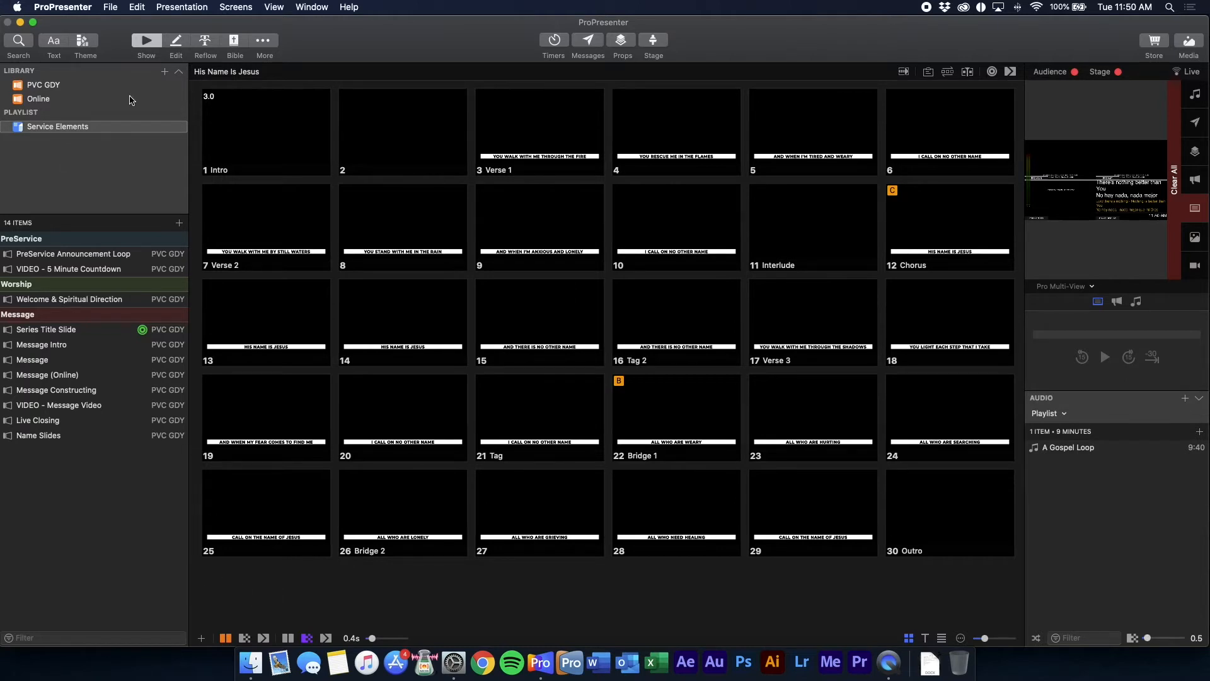
# Step: Search SongSelect for "champion" and open the import options for the first Champion result
pyautogui.click(26, 53)
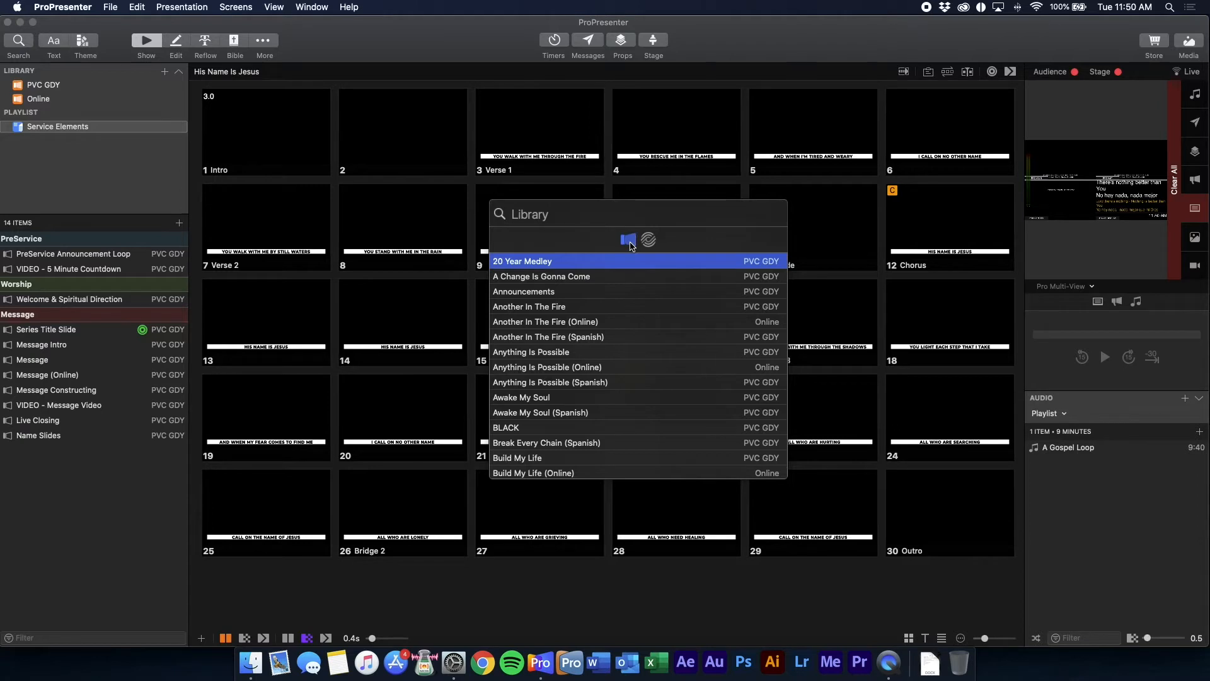
pyautogui.click(652, 243)
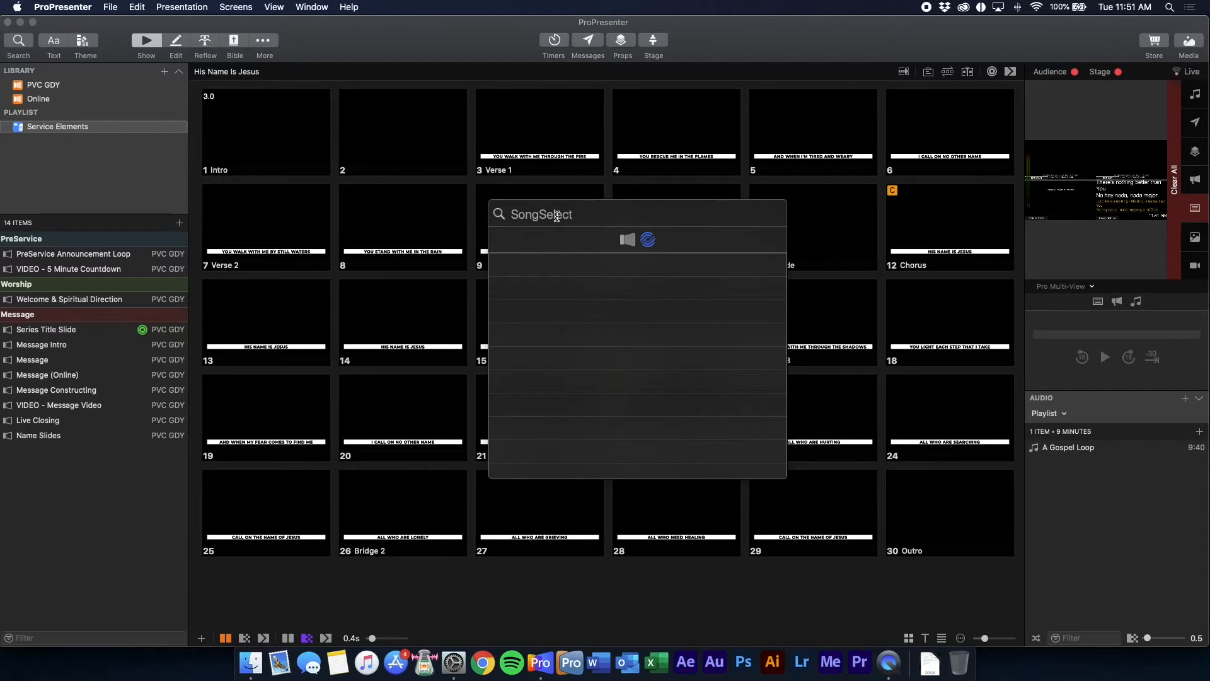
pyautogui.write('champion')
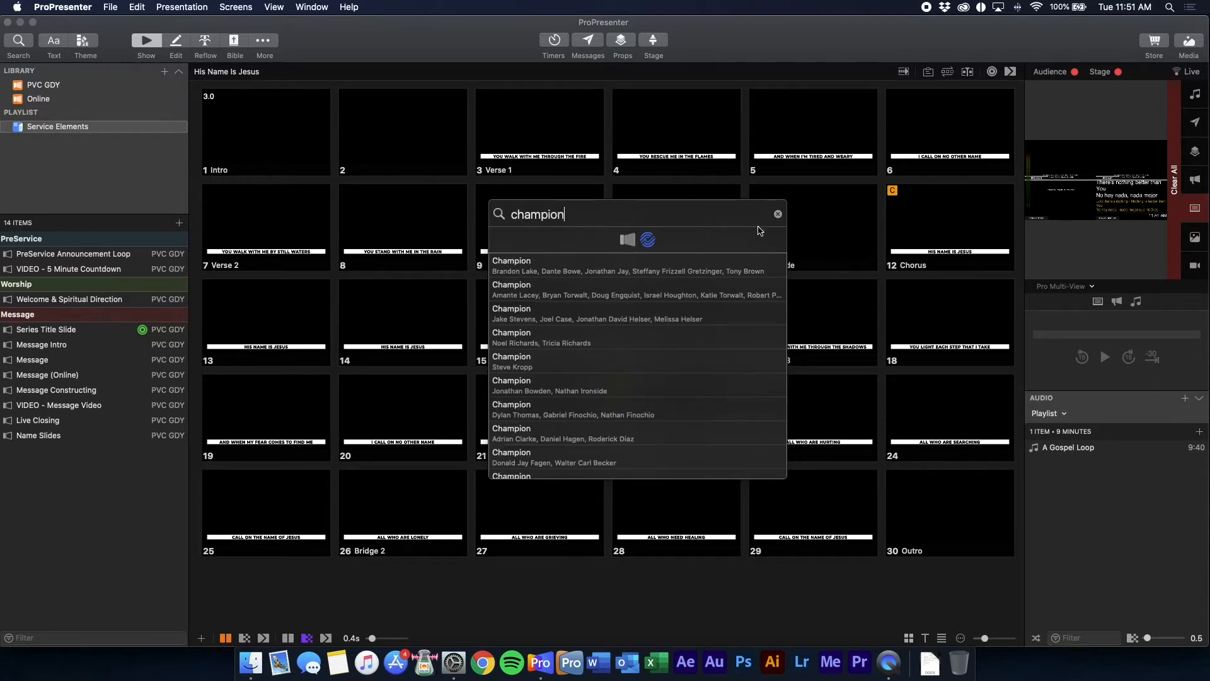
pyautogui.click(590, 270)
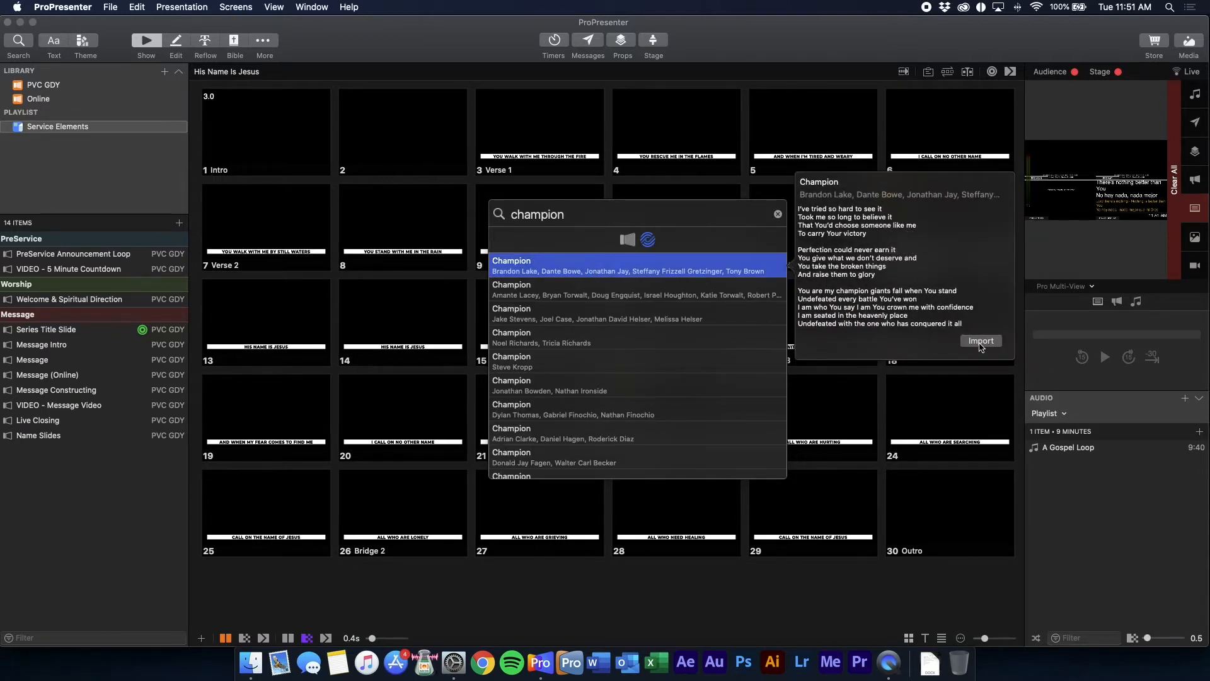
pyautogui.click(980, 342)
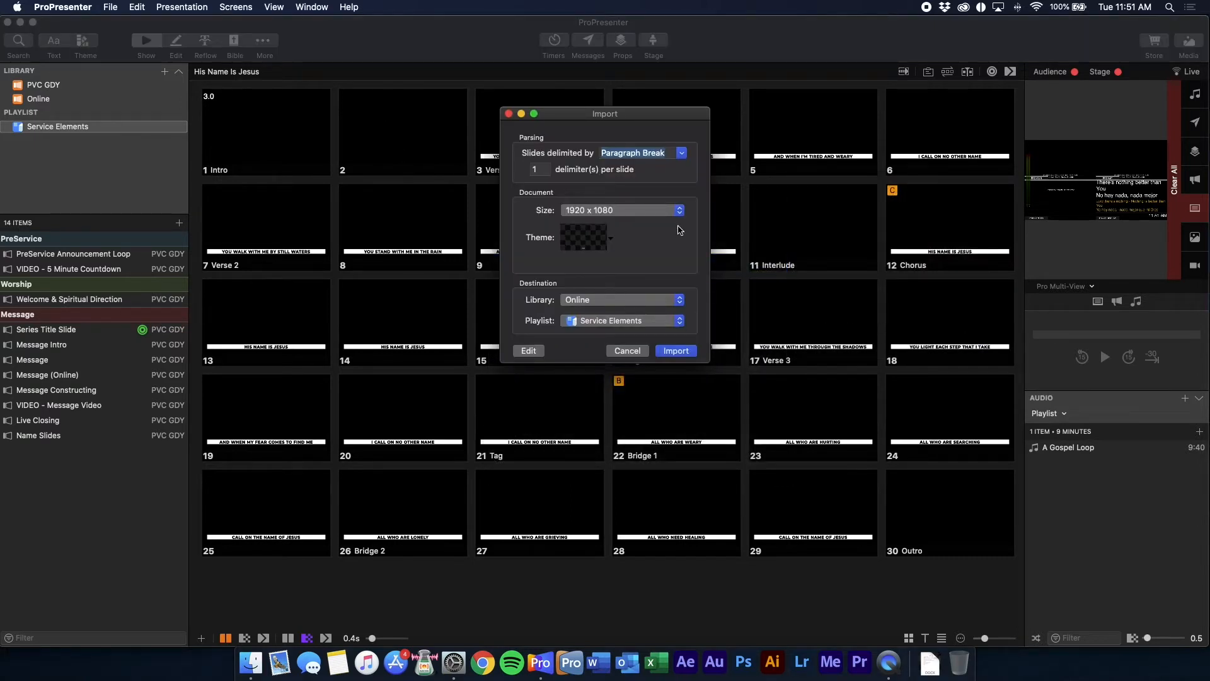
# Step: Set the destination playlist to None and import Champion into the Online library
pyautogui.moveTo(611, 115); pyautogui.dragTo(673, 98)
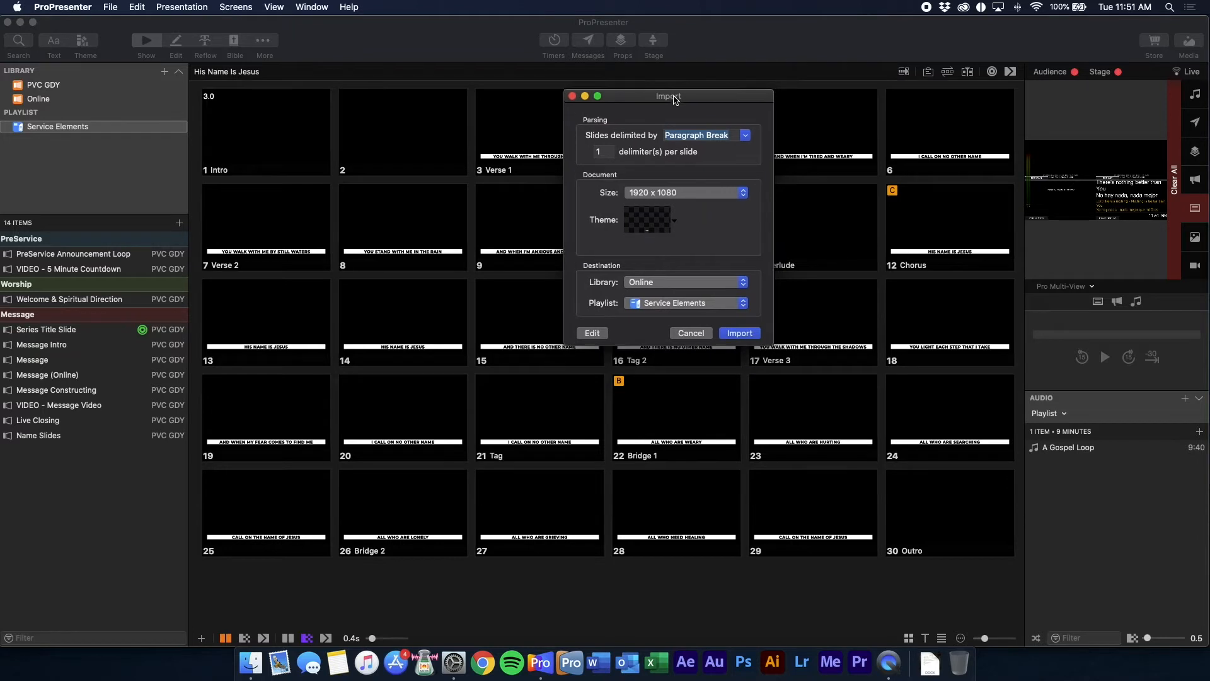
pyautogui.click(655, 304)
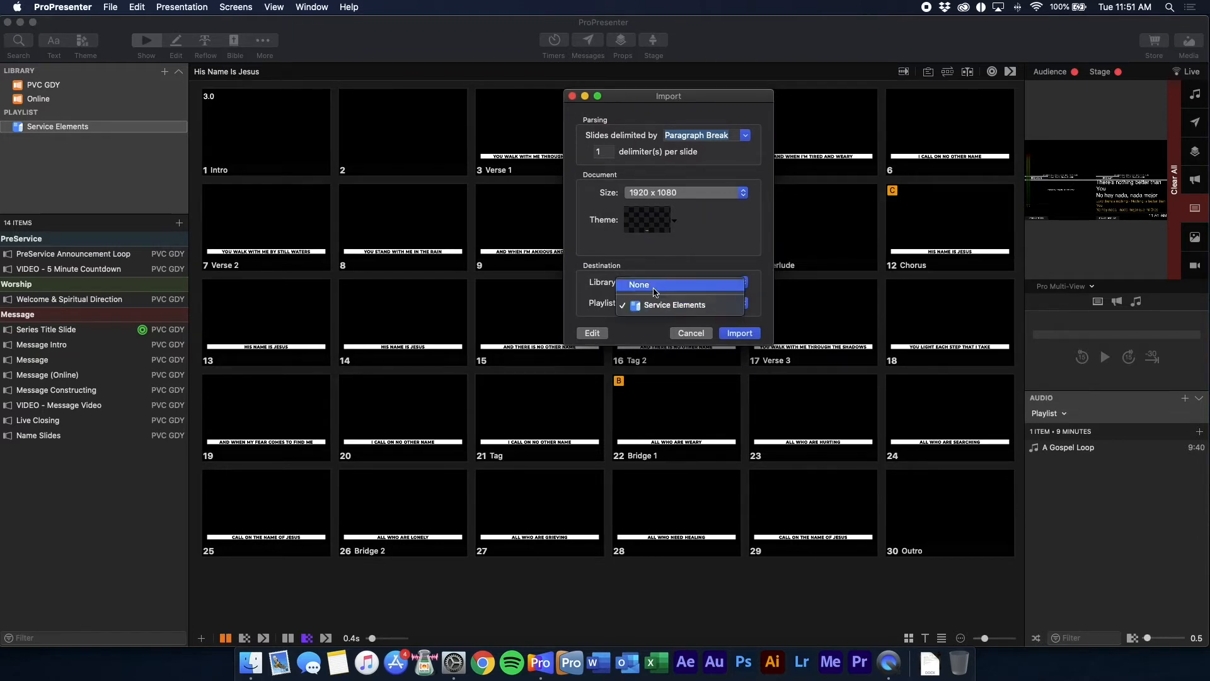
pyautogui.click(656, 292)
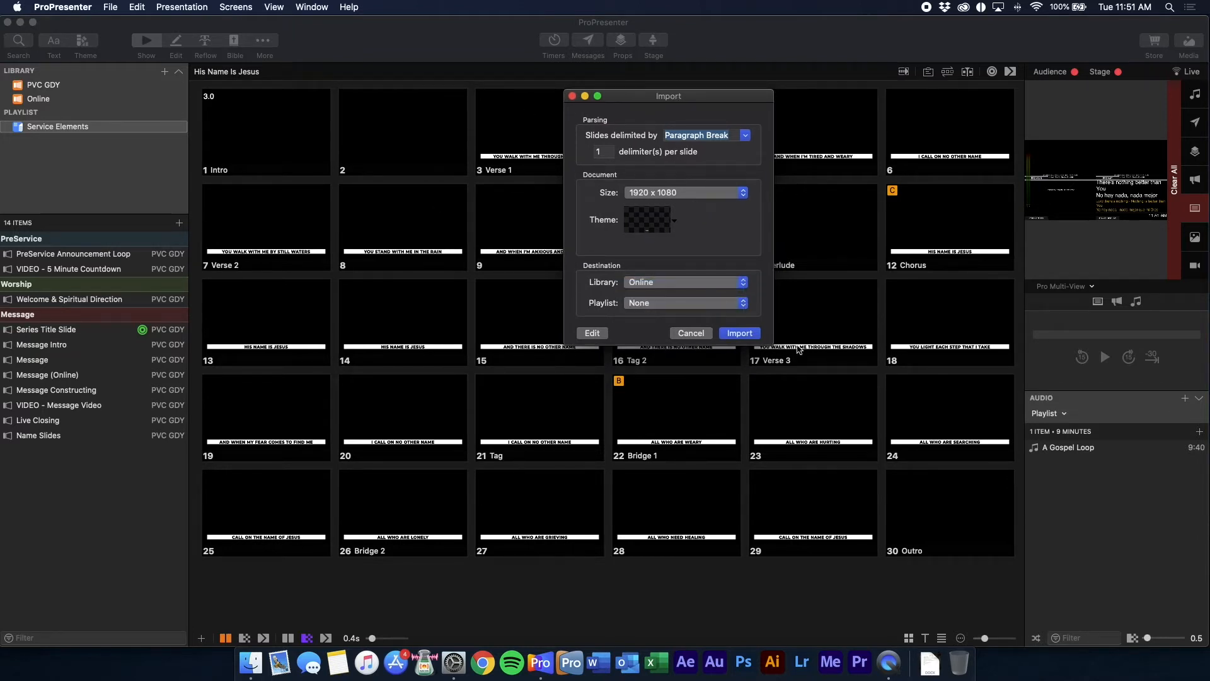
pyautogui.click(750, 337)
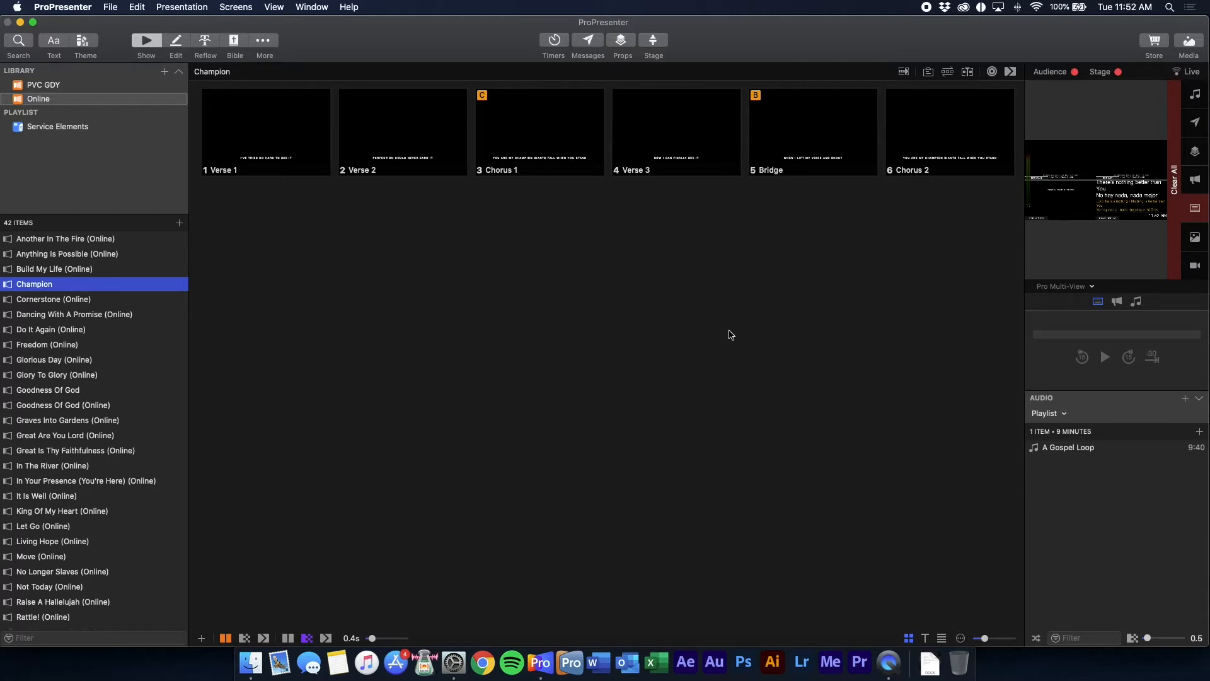
# Step: Clear all live output and reselect the imported Champion song in the Online library
pyautogui.click(533, 363)
pyautogui.click(1181, 204)
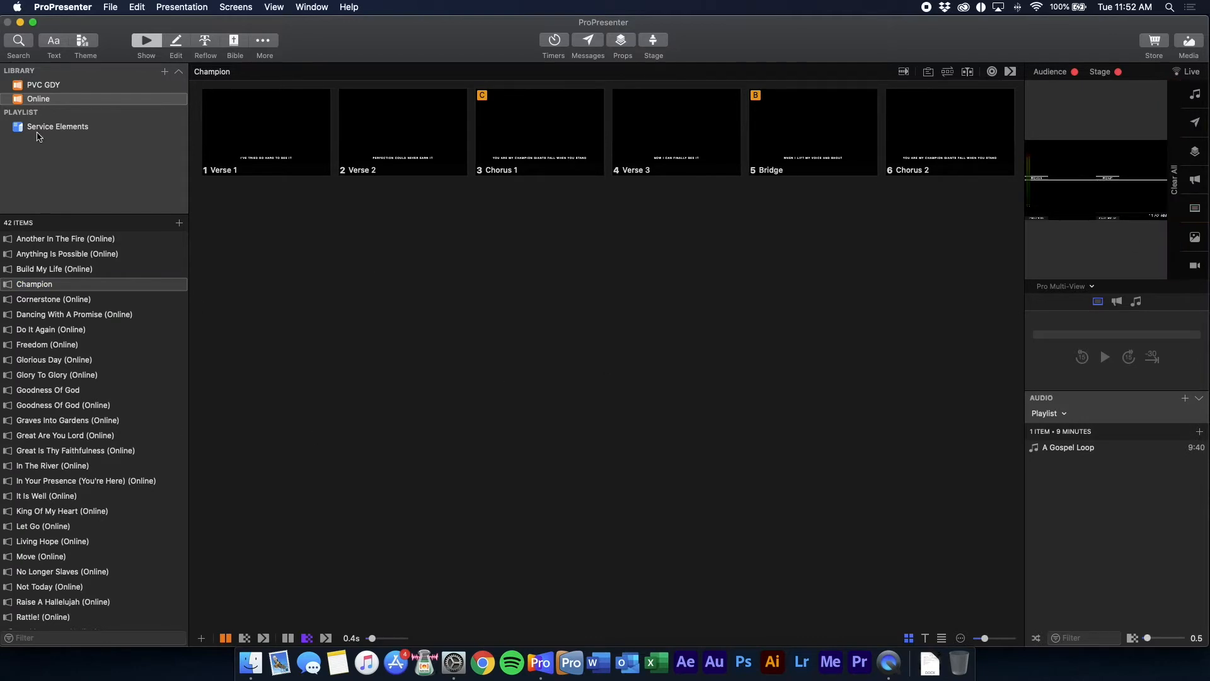
pyautogui.click(118, 287)
pyautogui.click(116, 270)
pyautogui.click(115, 288)
pyautogui.click(430, 364)
# Step: Reopen the import options for the first SongSelect Champion result and close them without importing
pyautogui.click(19, 42)
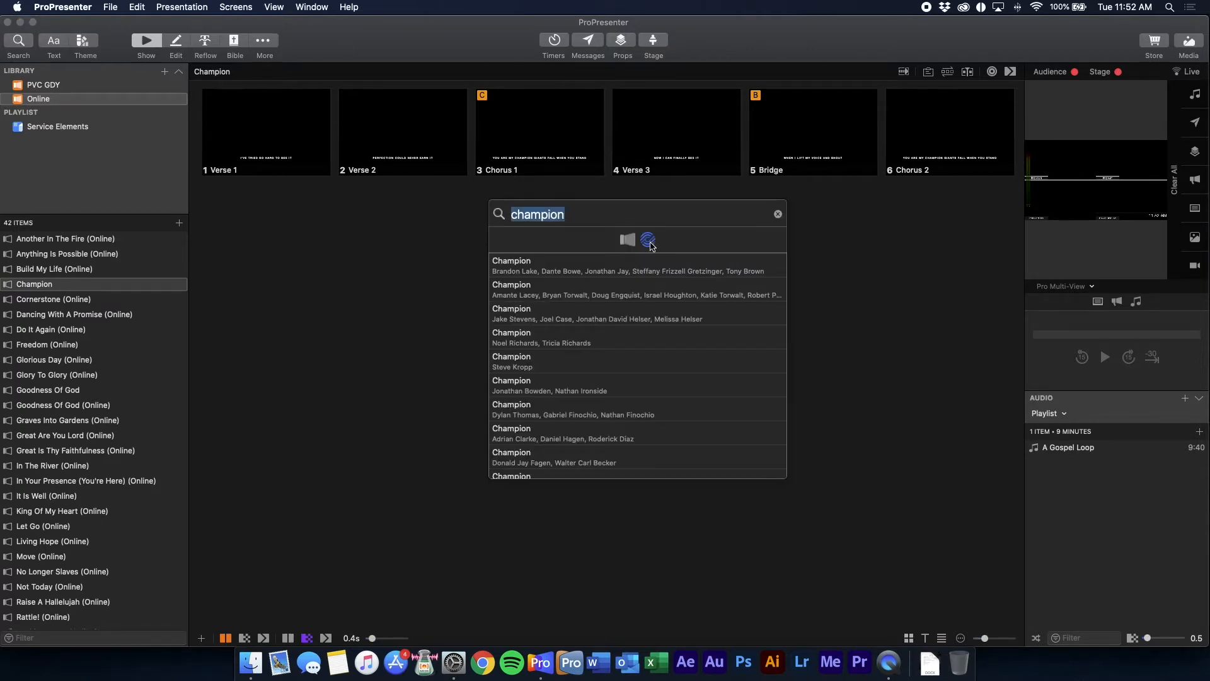
pyautogui.click(604, 271)
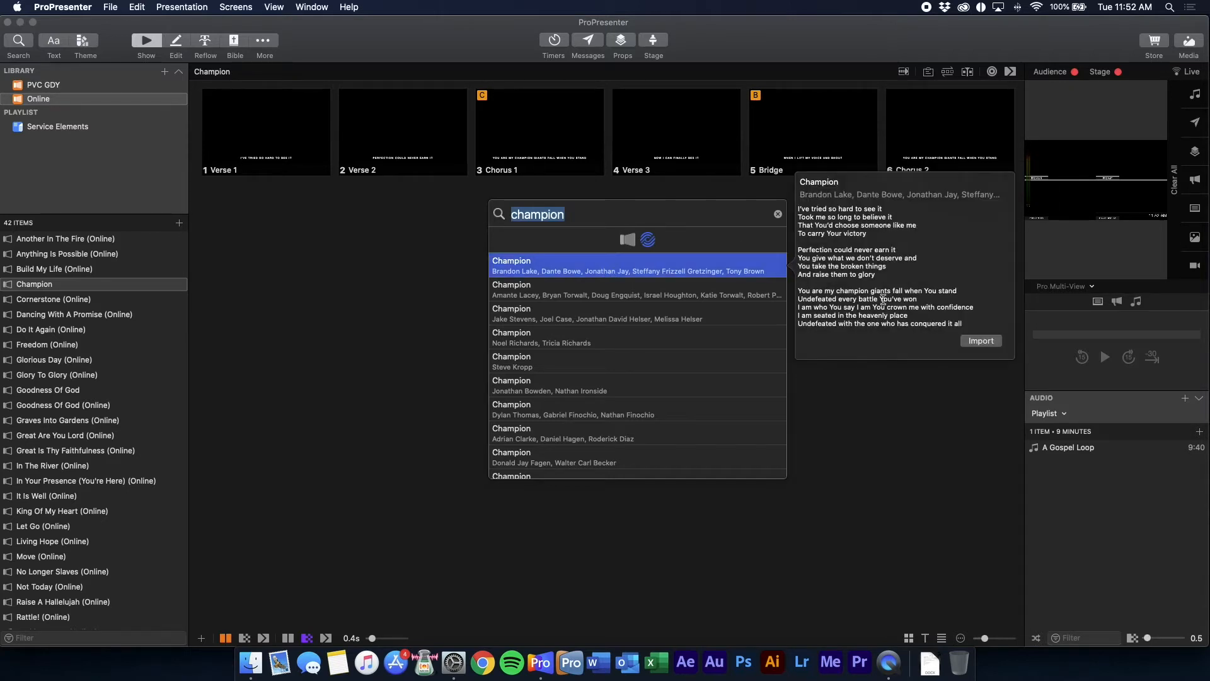
pyautogui.click(981, 342)
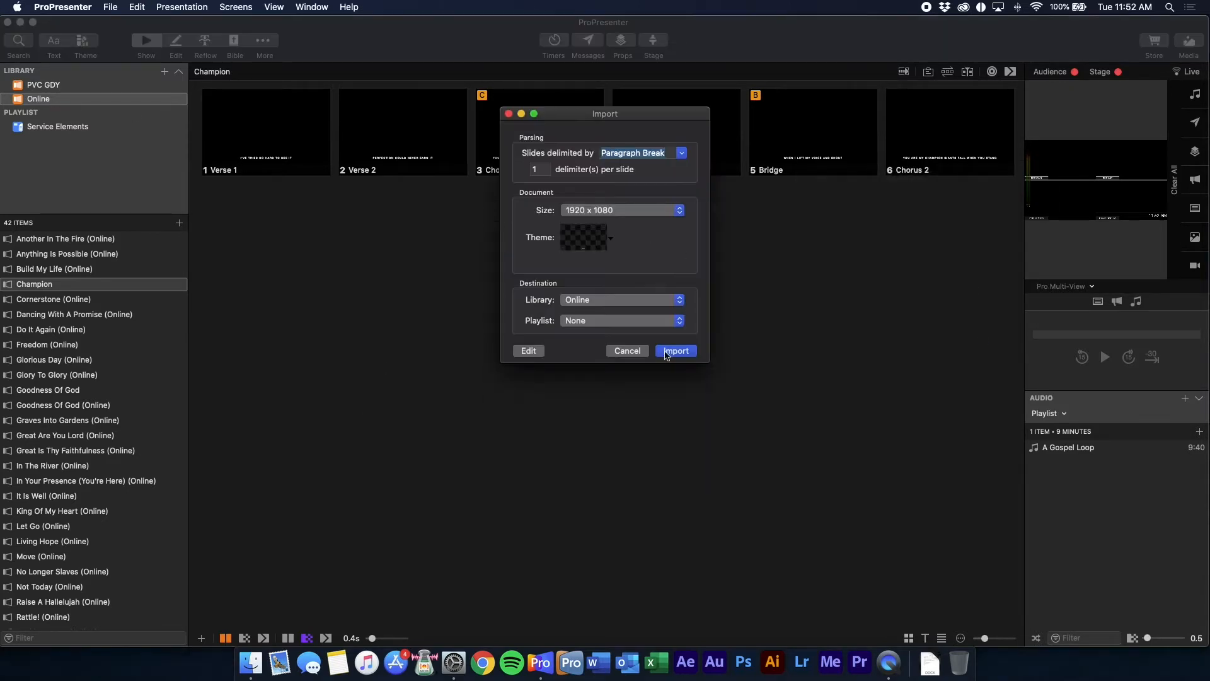
pyautogui.click(630, 354)
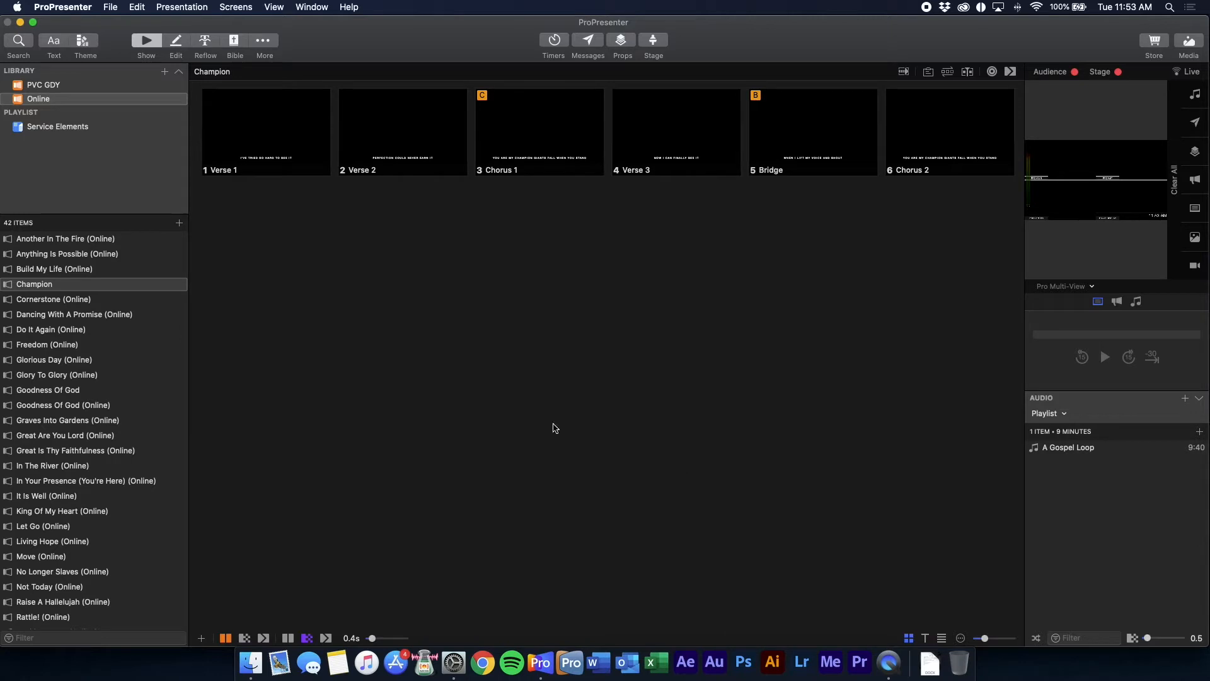
# Step: Delete the Champion song from the Online library
pyautogui.click(113, 287)
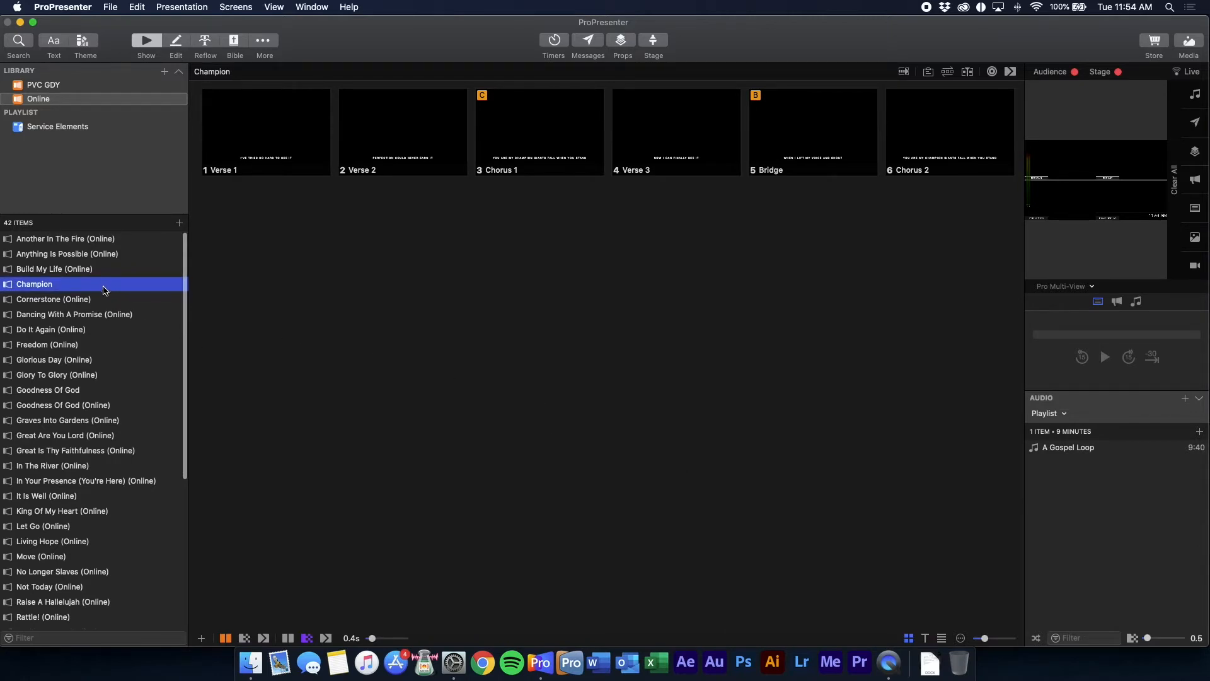
pyautogui.rightClick(105, 290)
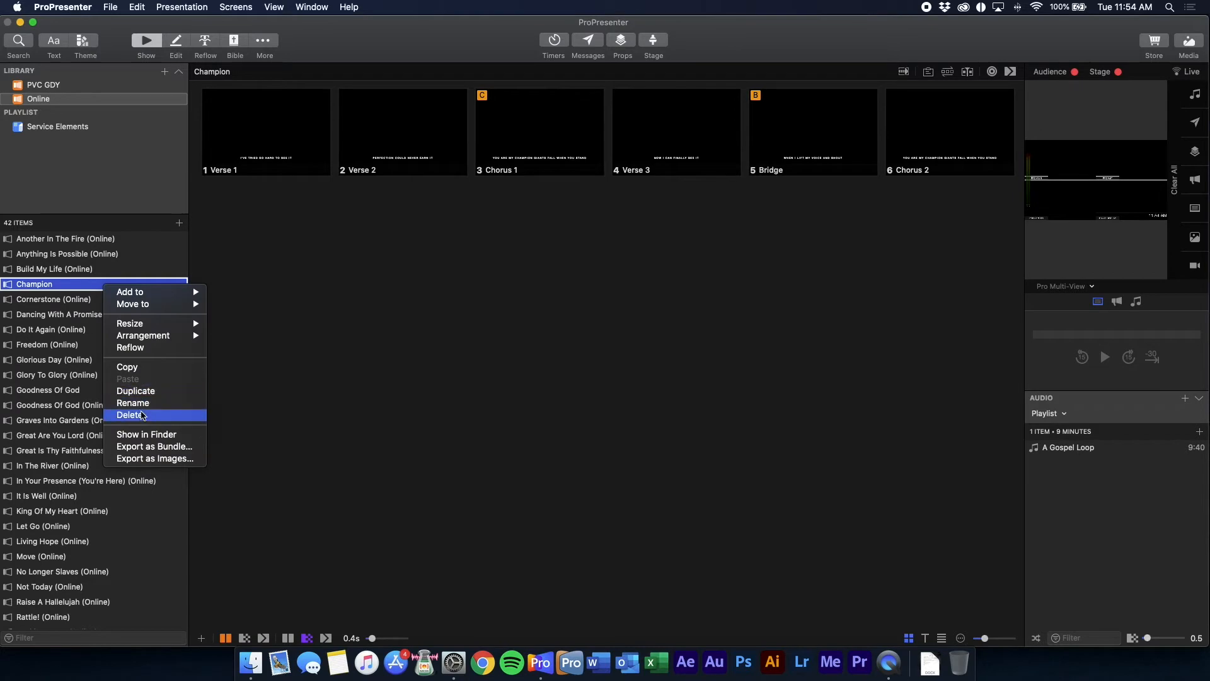
pyautogui.click(143, 415)
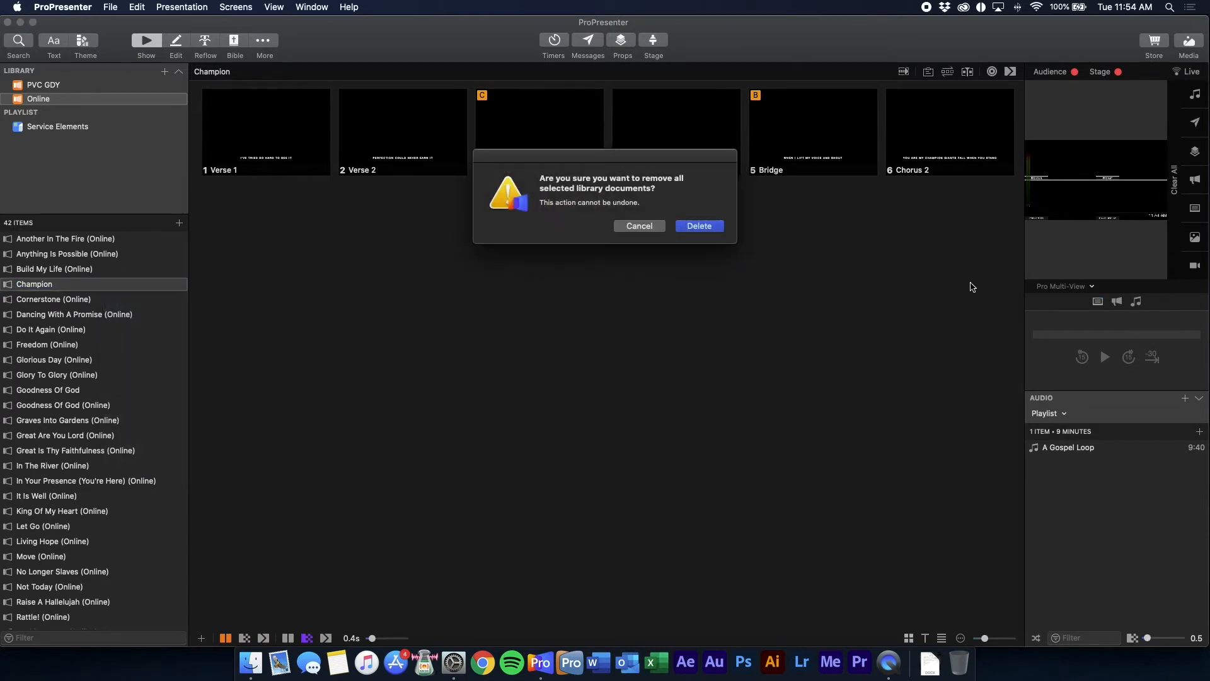
pyautogui.press('Return')
pyautogui.click(103, 174)
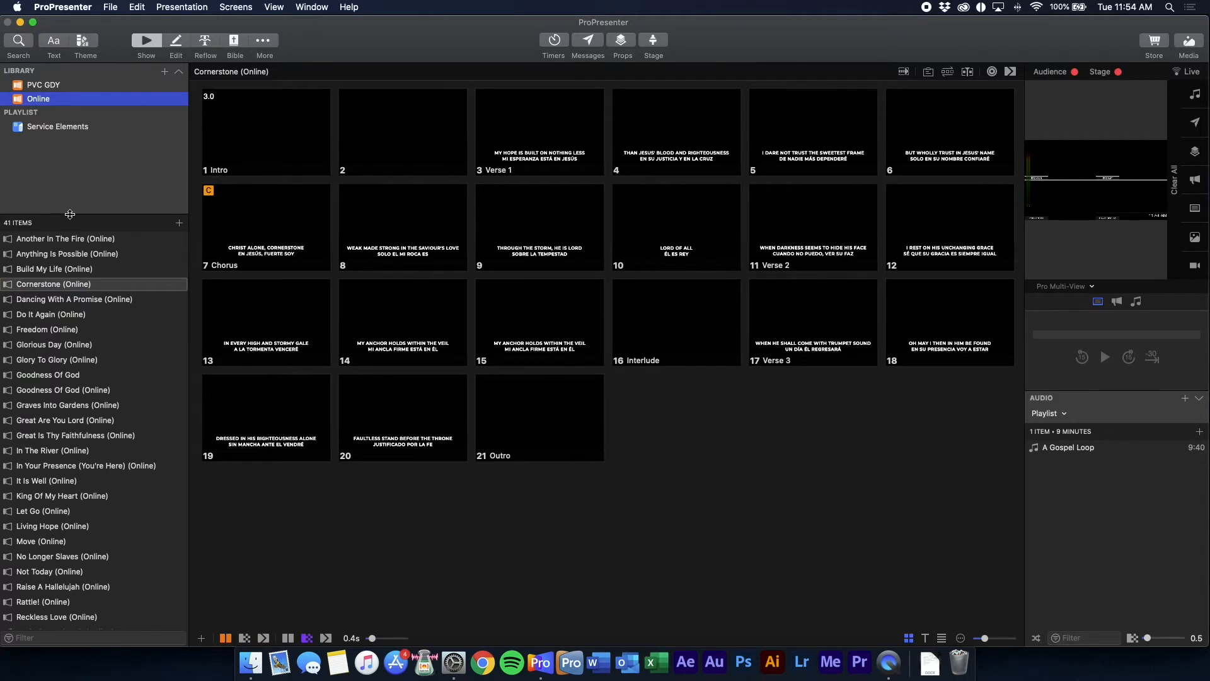
# Step: Enlarge the library's item list and look through the songs in the PVC GDY library
pyautogui.moveTo(70, 215); pyautogui.dragTo(77, 185)
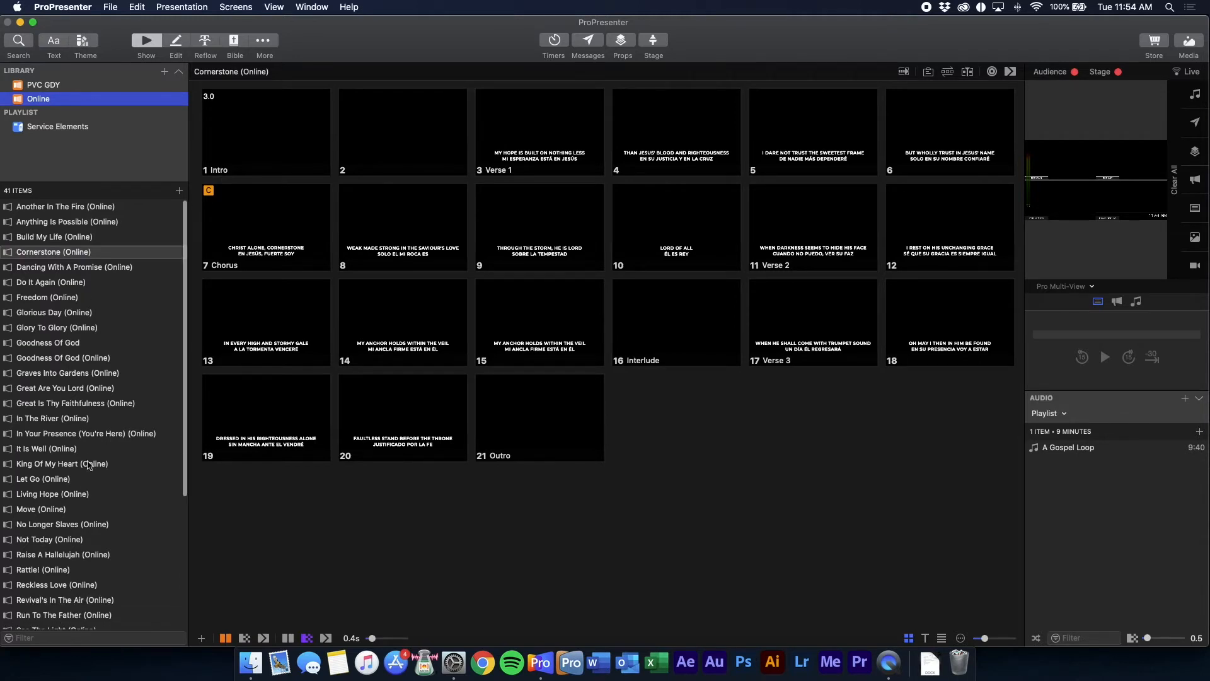
pyautogui.click(60, 86)
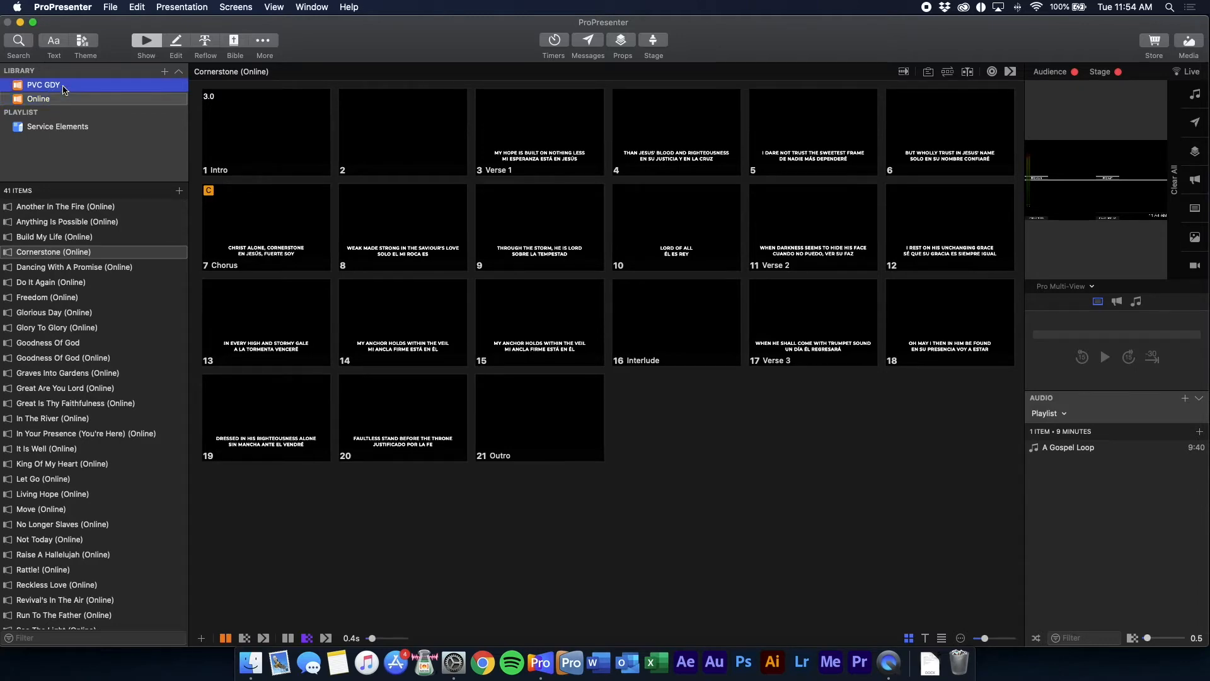
pyautogui.scroll(-20, 87, 289)
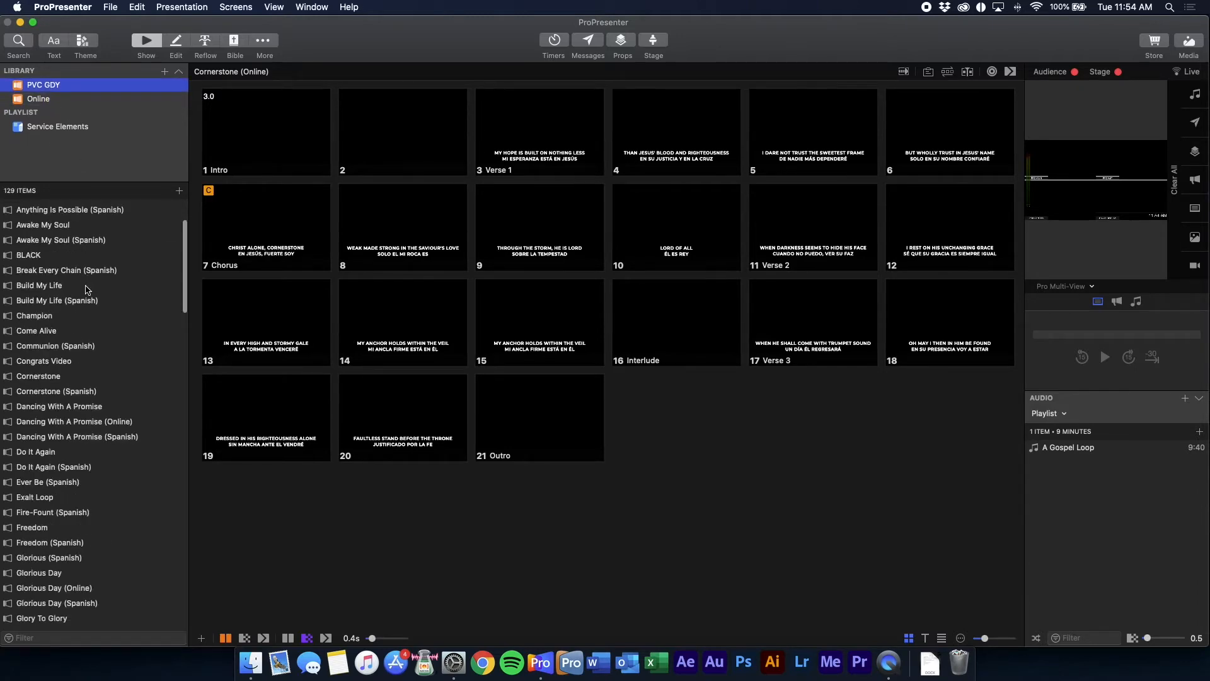
pyautogui.scroll(20, 86, 289)
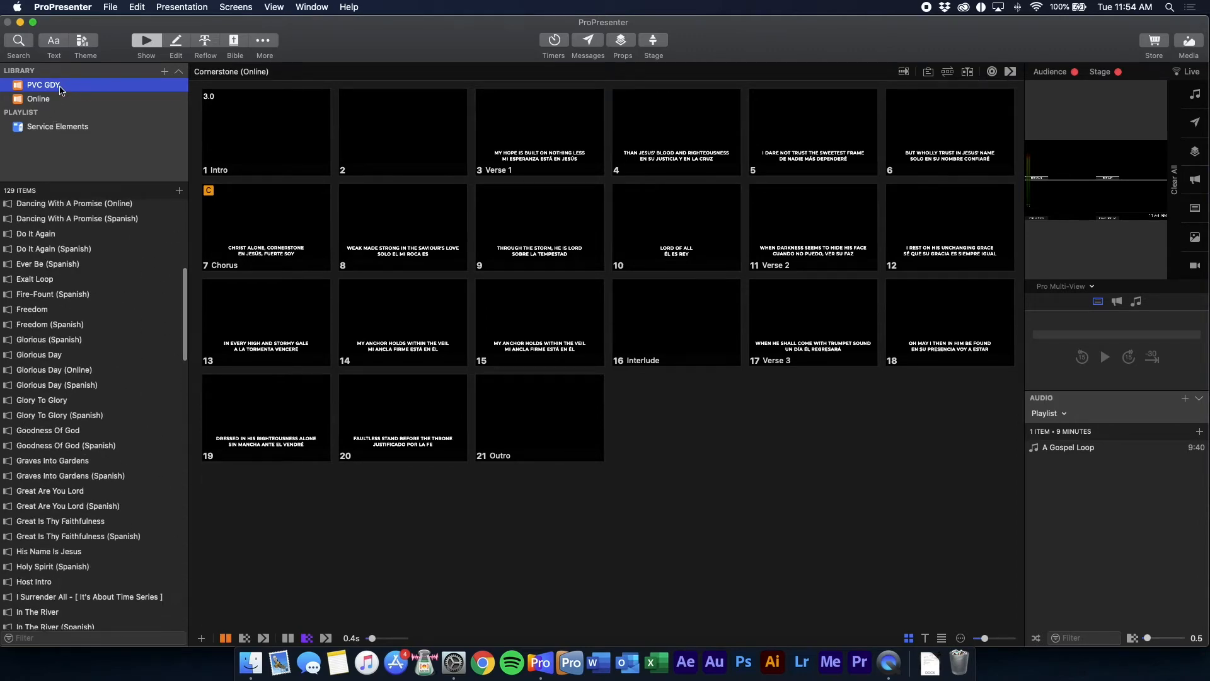
# Step: View the Message Intro item in the Service Elements playlist
pyautogui.click(88, 128)
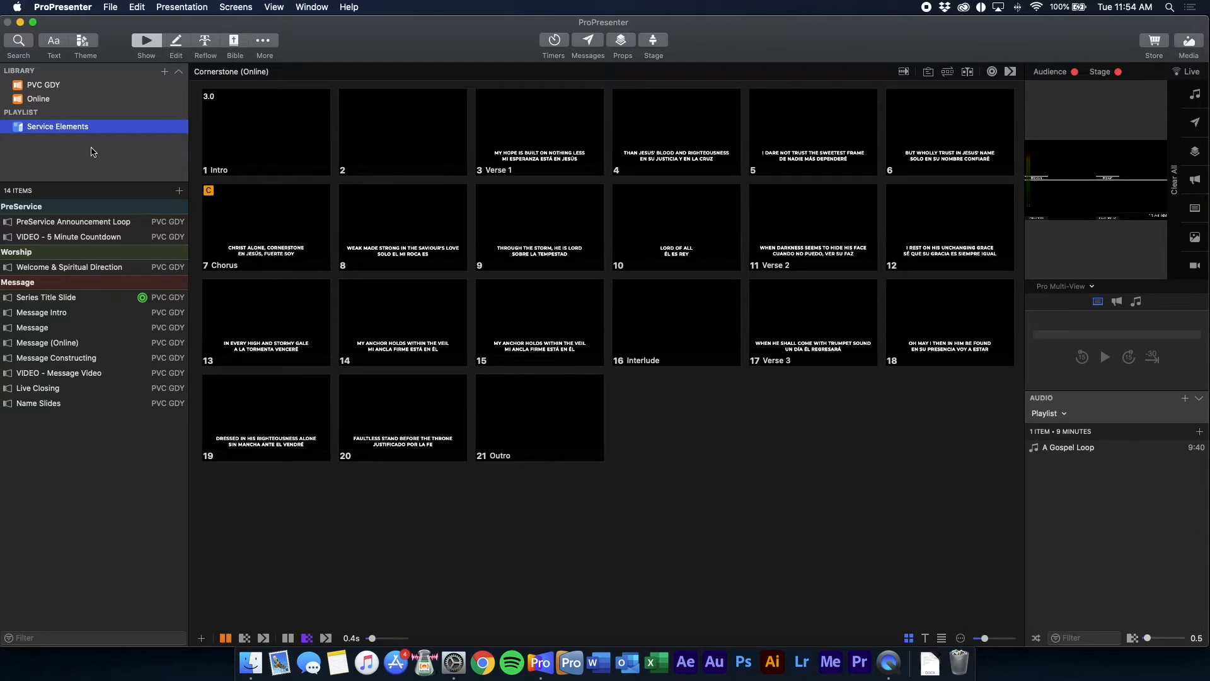
pyautogui.click(85, 312)
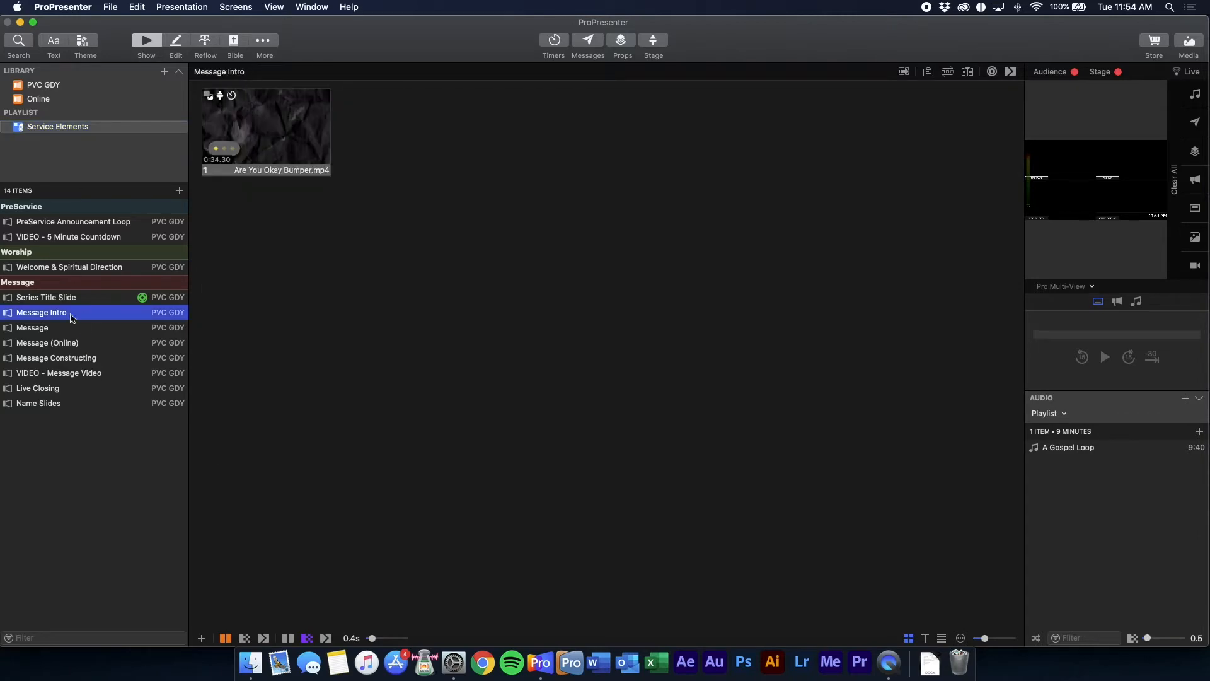
# Step: View several songs in the PVC GDY library, including Ever Be (Spanish) and Do It Again
pyautogui.click(80, 85)
pyautogui.click(110, 285)
pyautogui.click(40, 391)
pyautogui.click(43, 481)
pyautogui.click(44, 572)
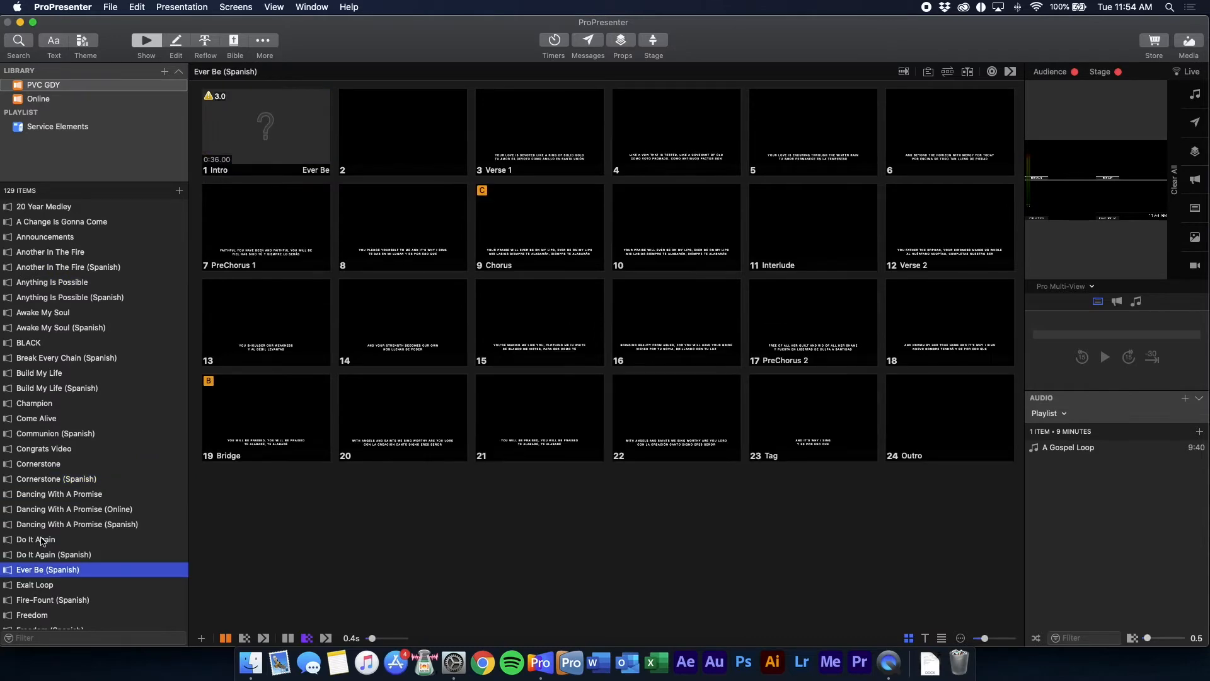
pyautogui.click(44, 538)
# Step: View the slides of Revival's In The Air, Raise A Hallelujah (Spanish) and See The Light in the PVC GDY library
pyautogui.scroll(-15, 38, 465)
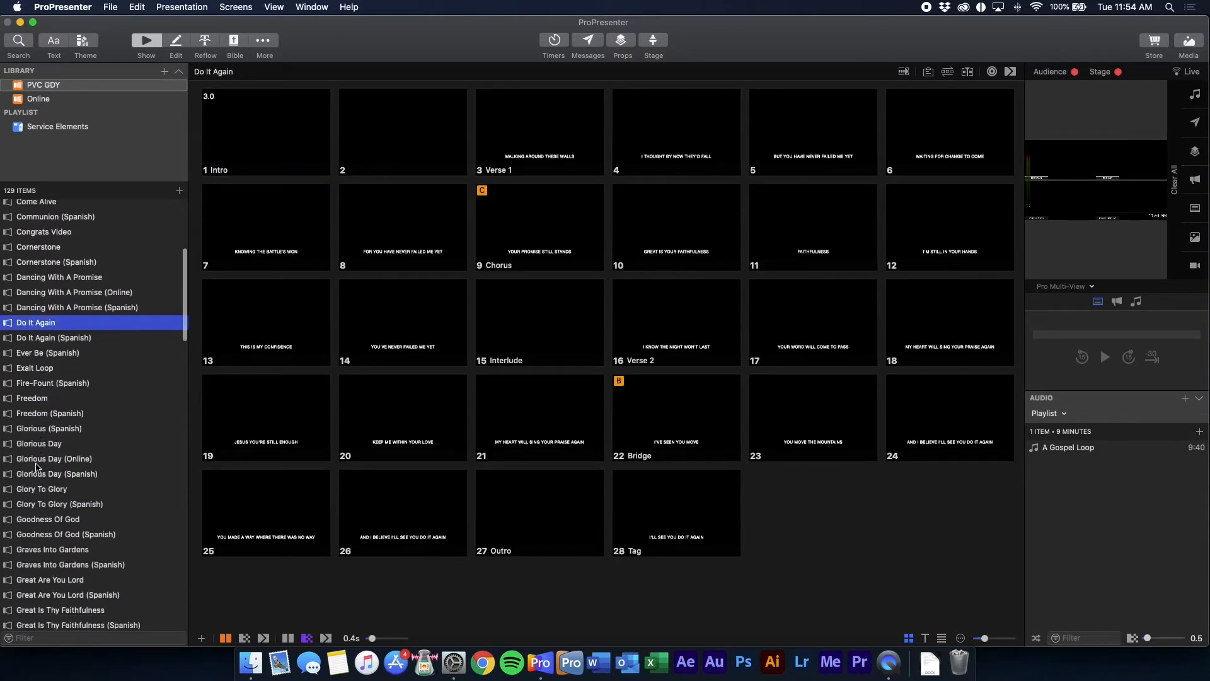
pyautogui.scroll(-5, 37, 466)
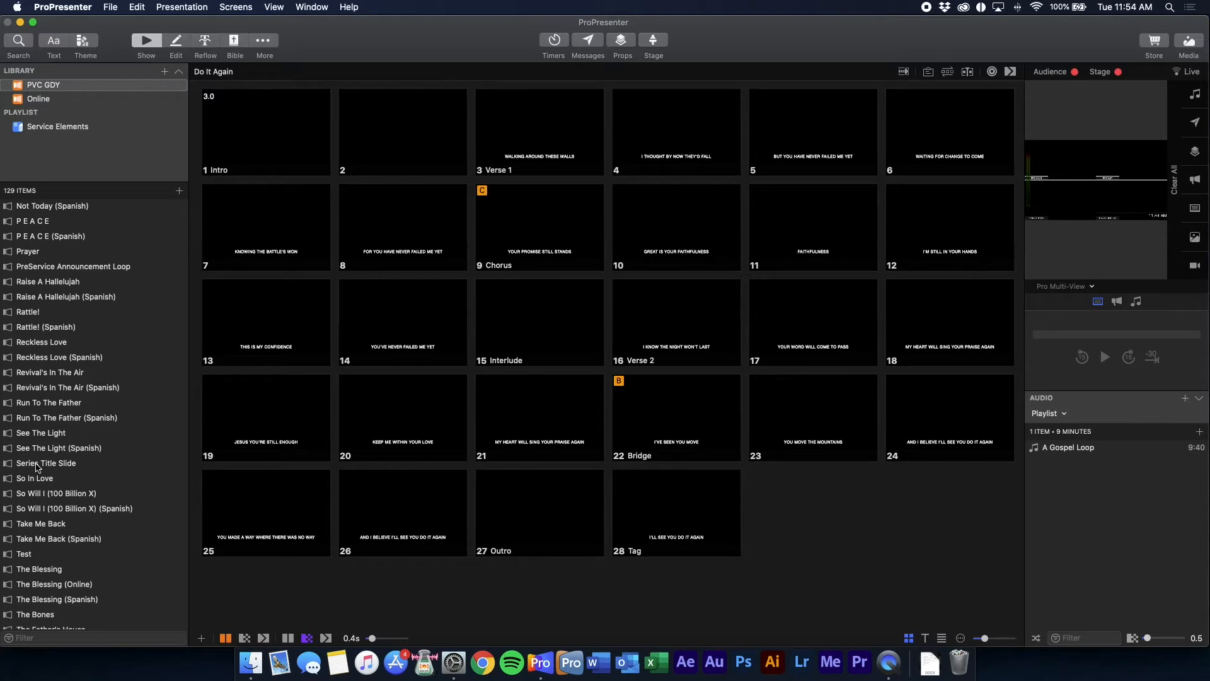
pyautogui.click(63, 379)
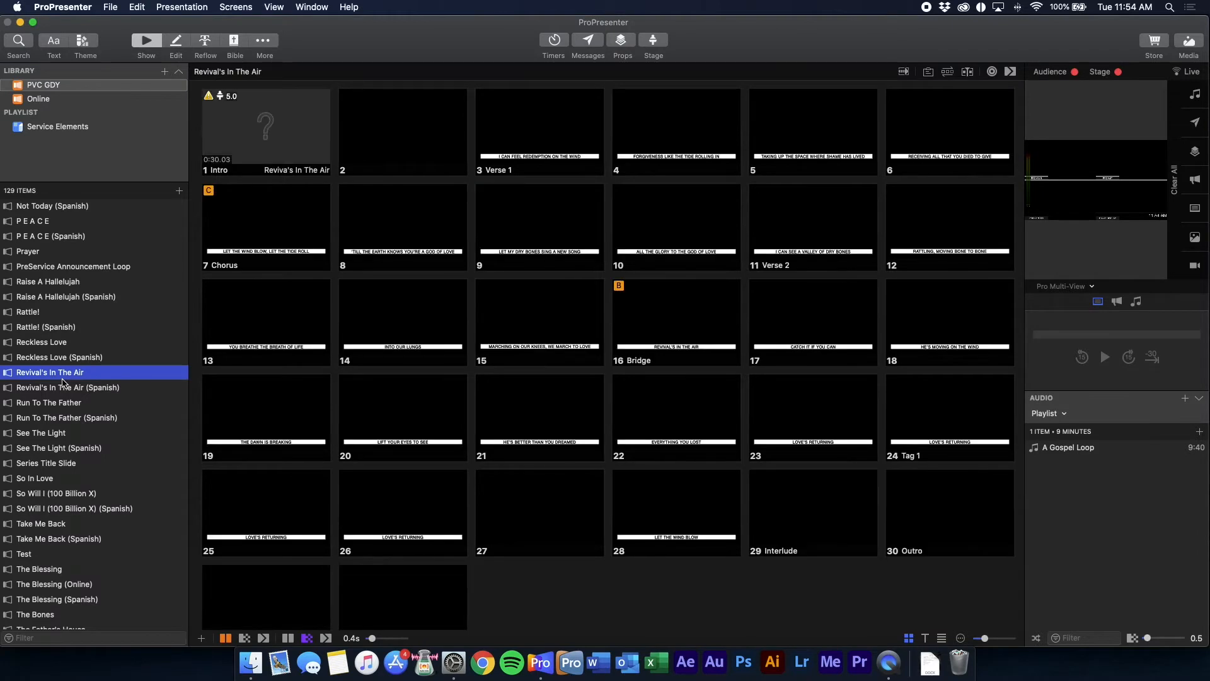
pyautogui.click(51, 301)
pyautogui.click(85, 434)
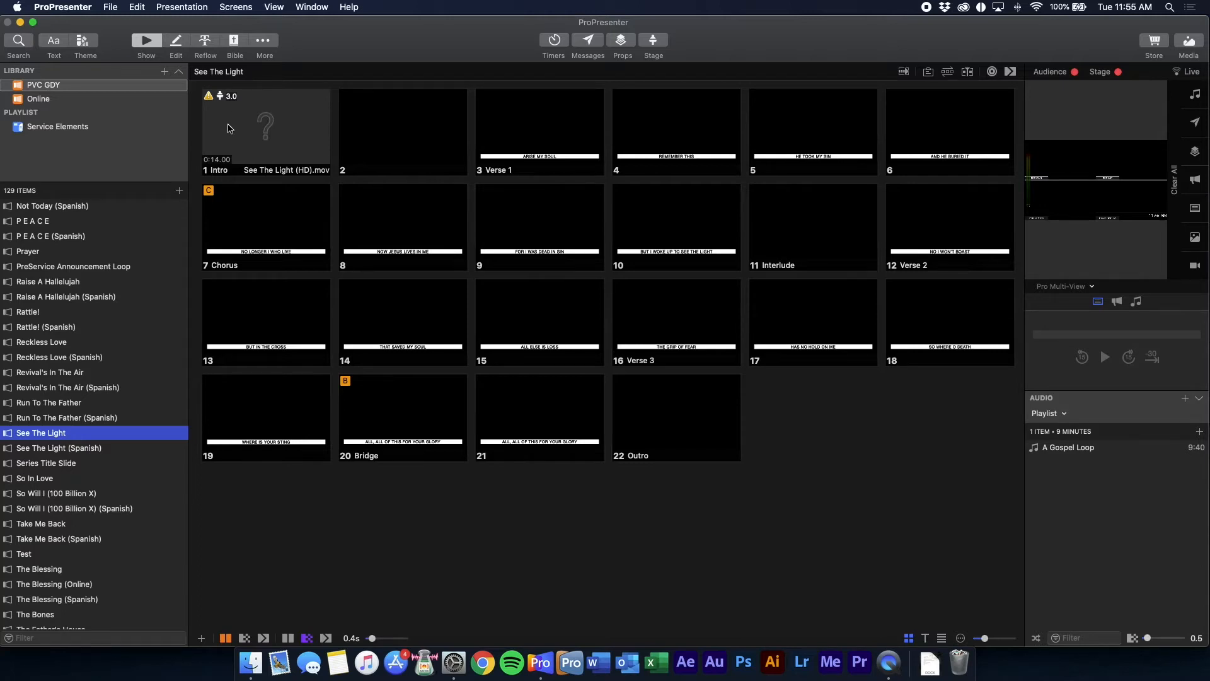
# Step: View the text formatting options for See The Light, close them and refit the program window to the screen
pyautogui.click(53, 45)
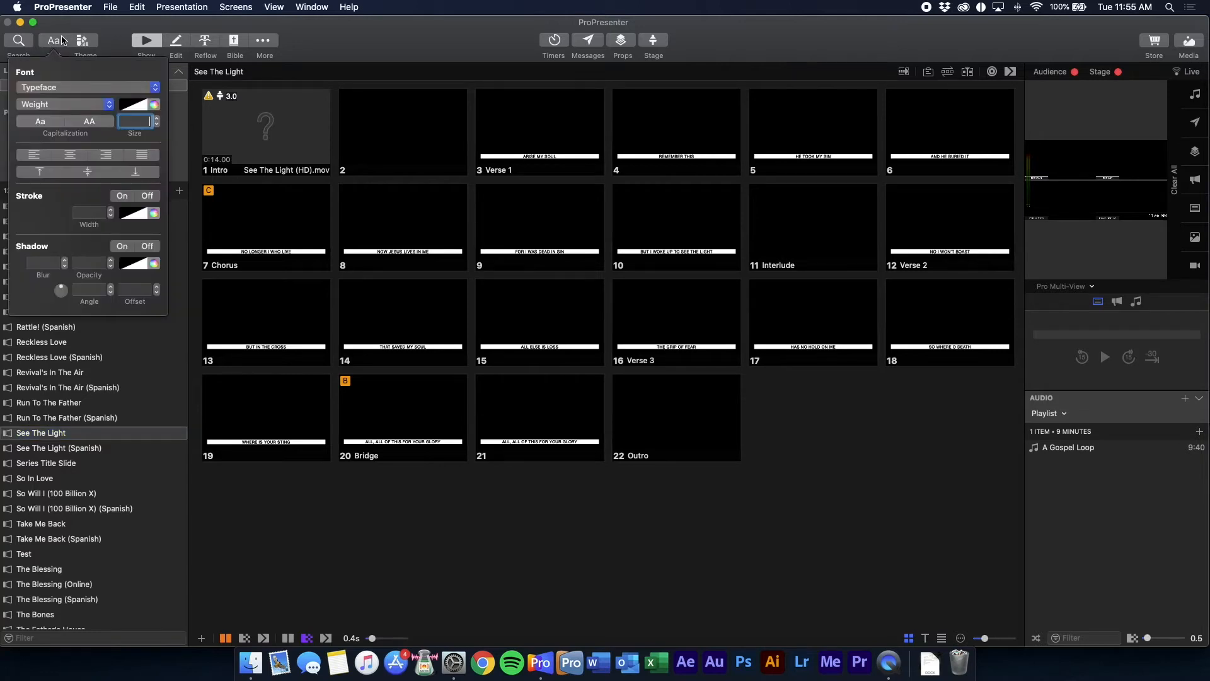
pyautogui.click(42, 88)
pyautogui.click(36, 72)
pyautogui.moveTo(72, 23); pyautogui.dragTo(101, 28)
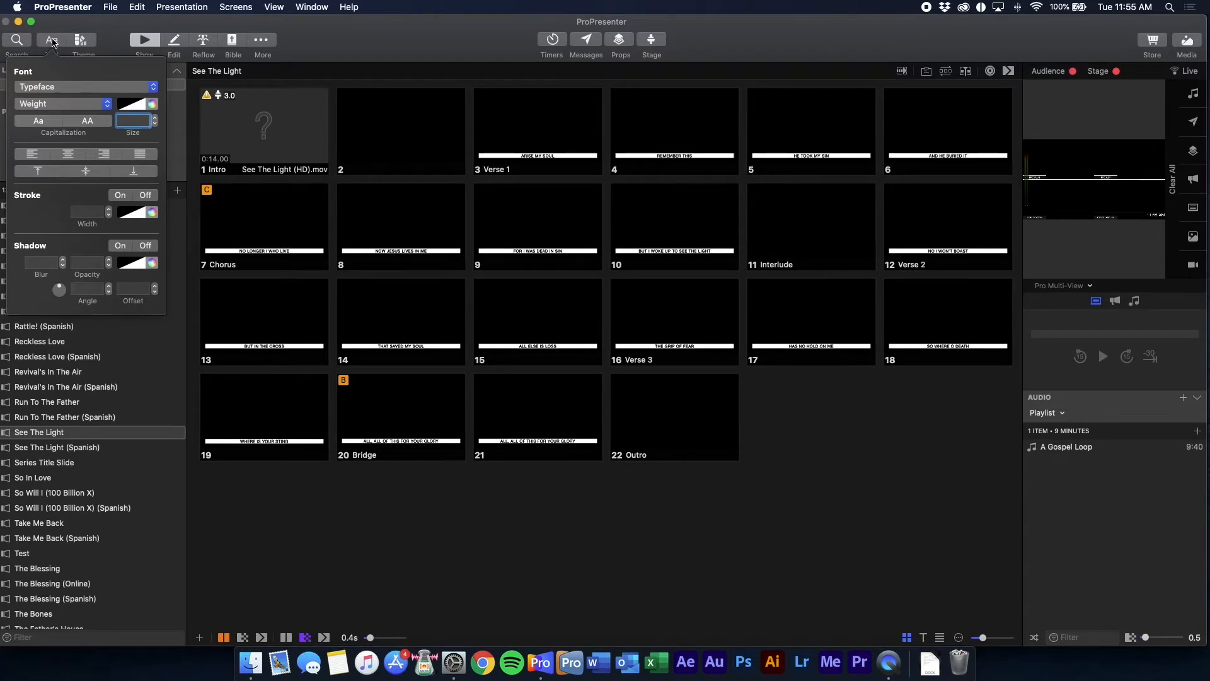
pyautogui.click(54, 43)
pyautogui.doubleClick(103, 24)
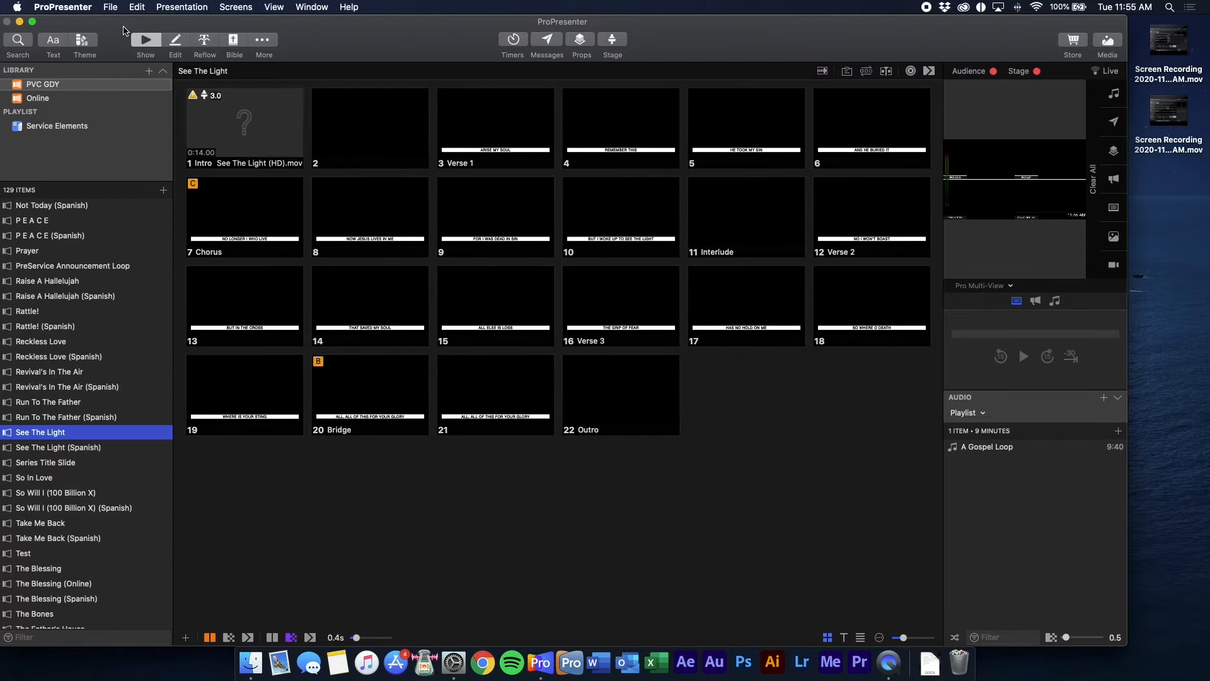
pyautogui.doubleClick(126, 28)
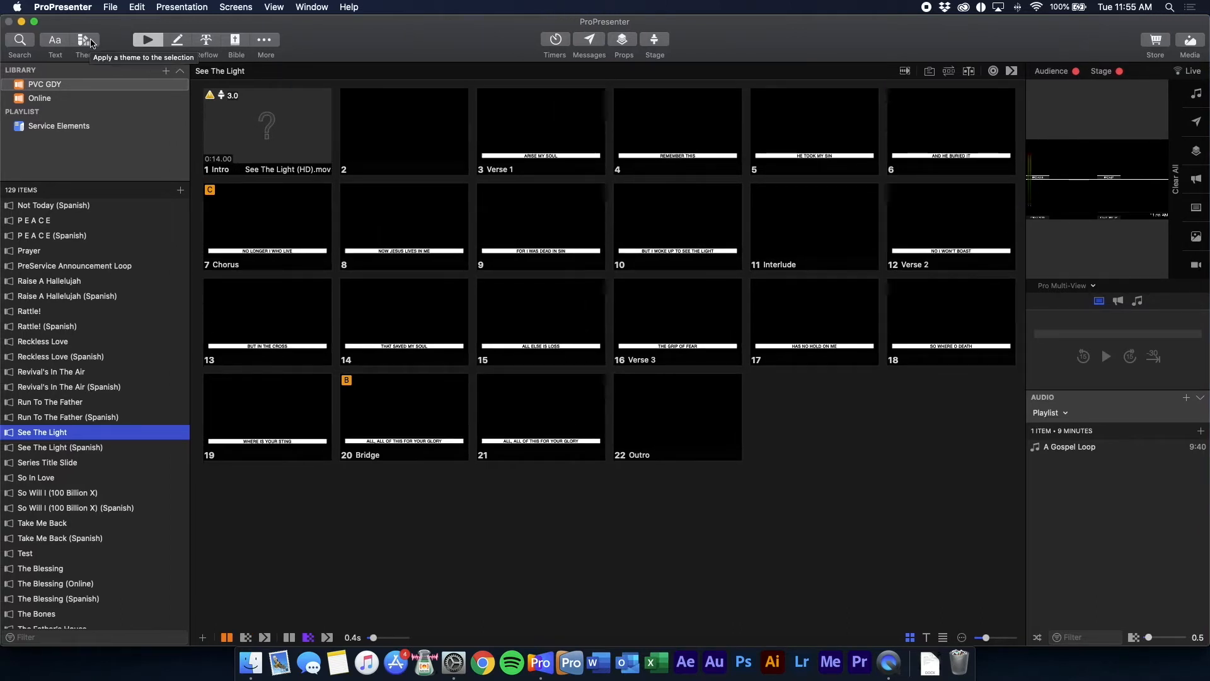
# Step: View the slide themes available in the PVC Online theme group
pyautogui.click(91, 43)
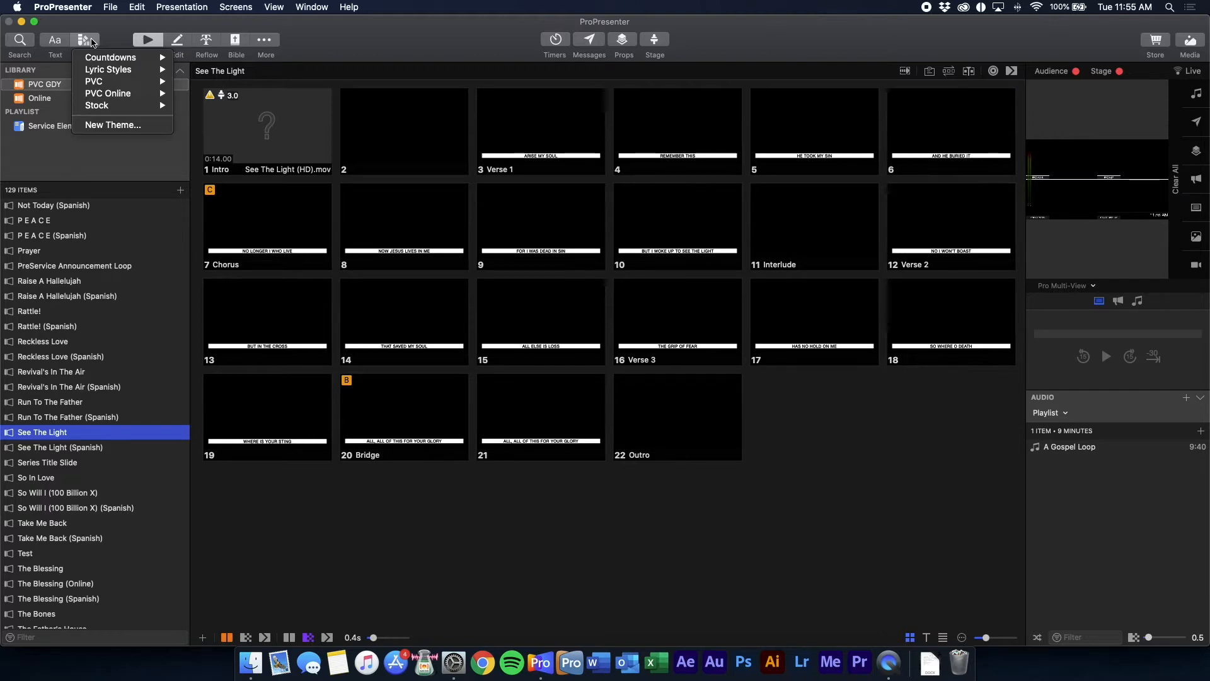
pyautogui.moveTo(112, 94)
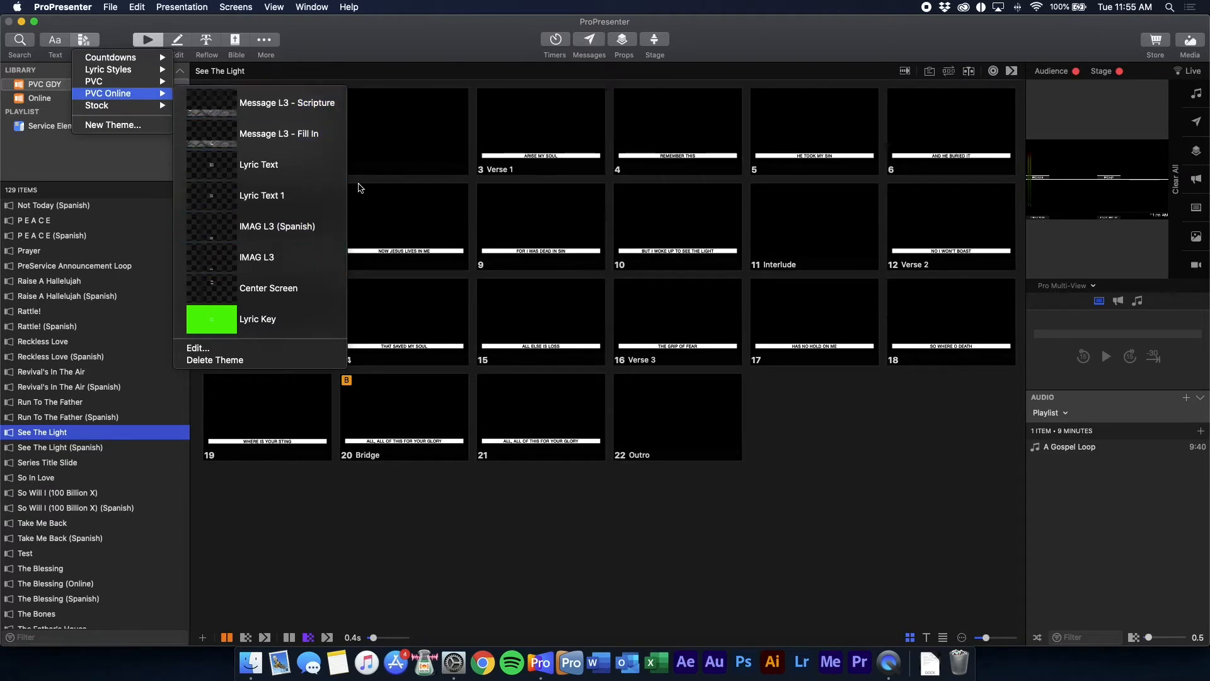
pyautogui.click(239, 240)
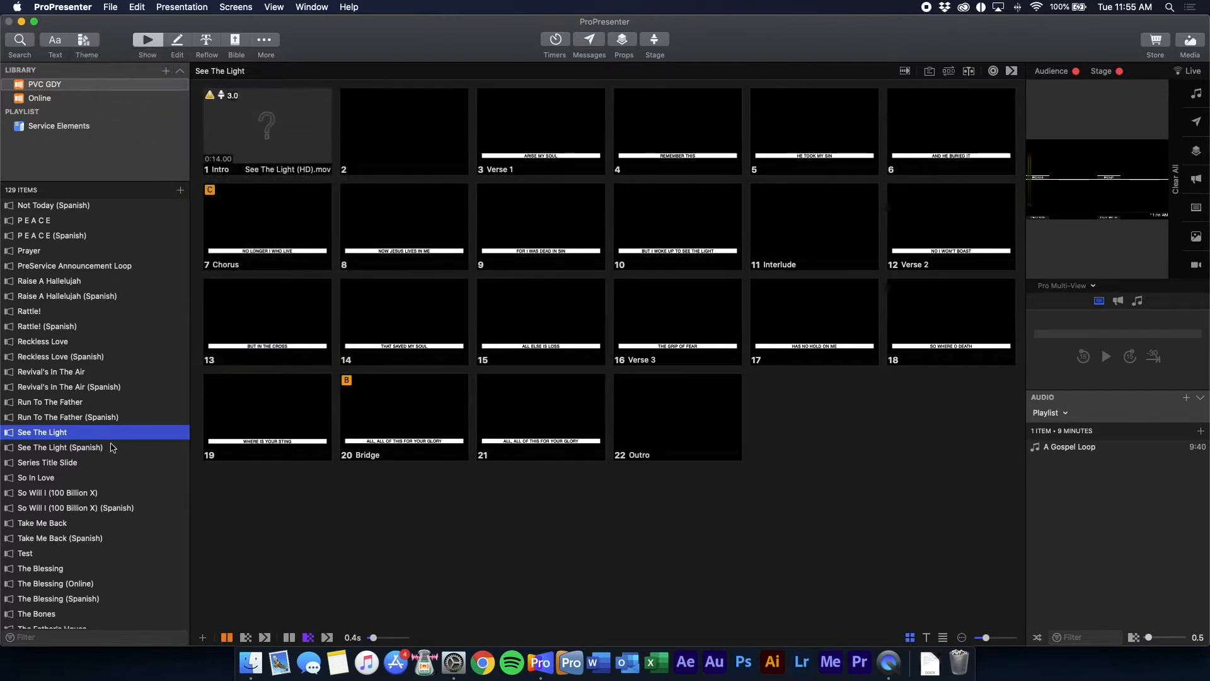
# Step: View See The Light (Spanish) and look through the PVC GDY library for another bilingual song
pyautogui.click(111, 447)
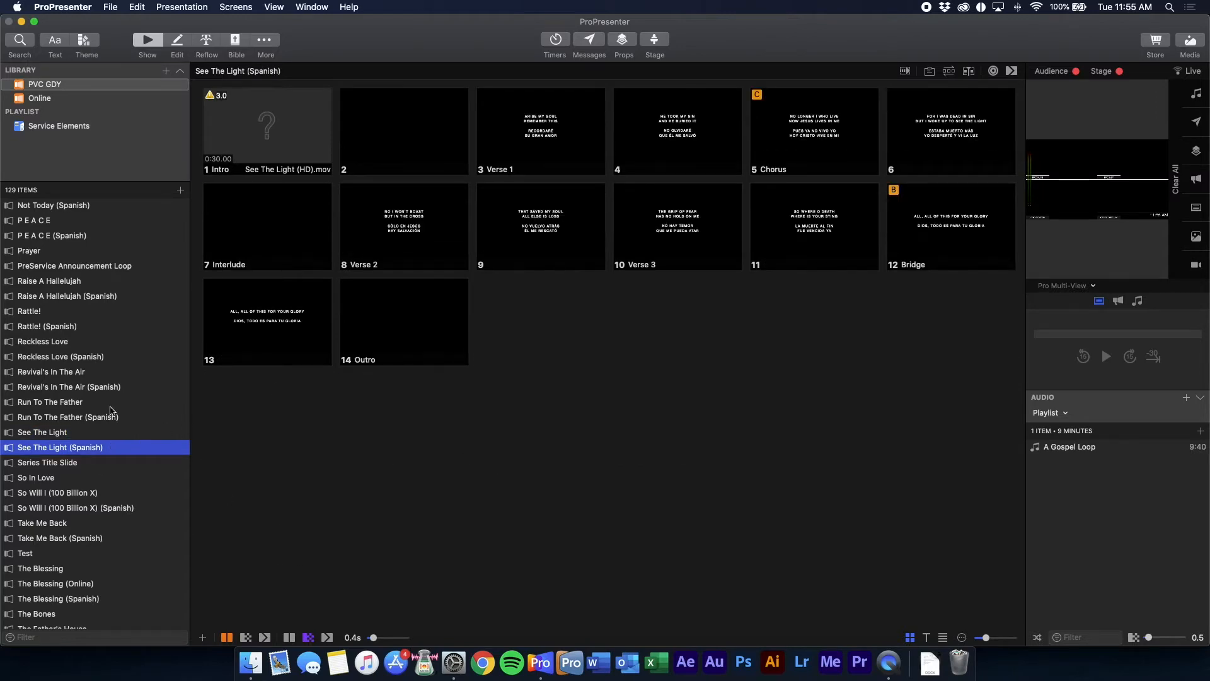
pyautogui.scroll(10, 122, 401)
pyautogui.scroll(12, 120, 401)
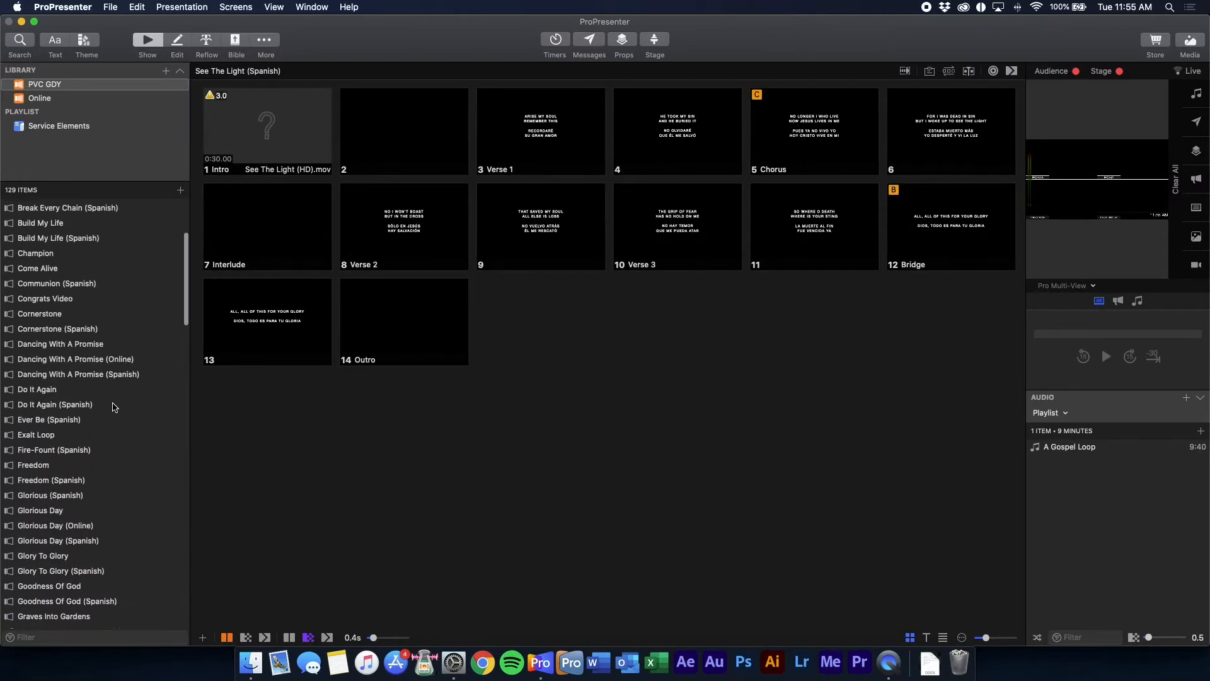
pyautogui.scroll(-8, 79, 403)
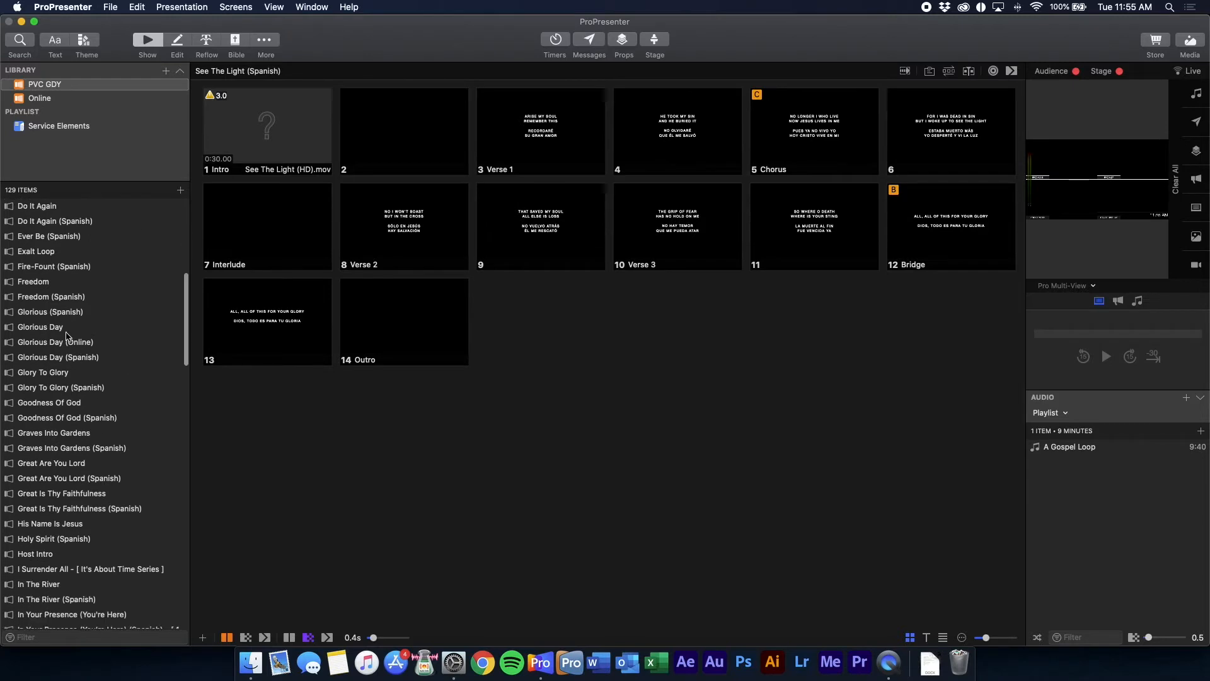
# Step: Apply the PVC Online theme IMAG L3 to Great Are You Lord (Spanish) and enlarge its slide thumbnails to three per row
pyautogui.click(123, 480)
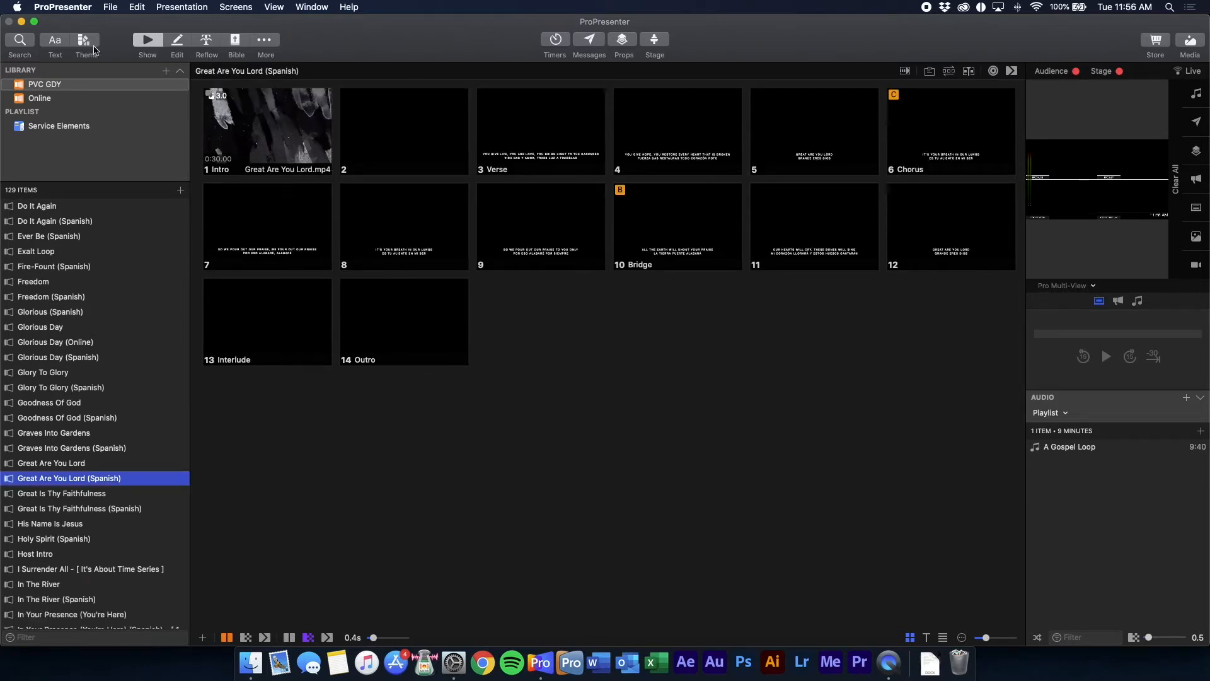
pyautogui.scroll(-2, 73, 489)
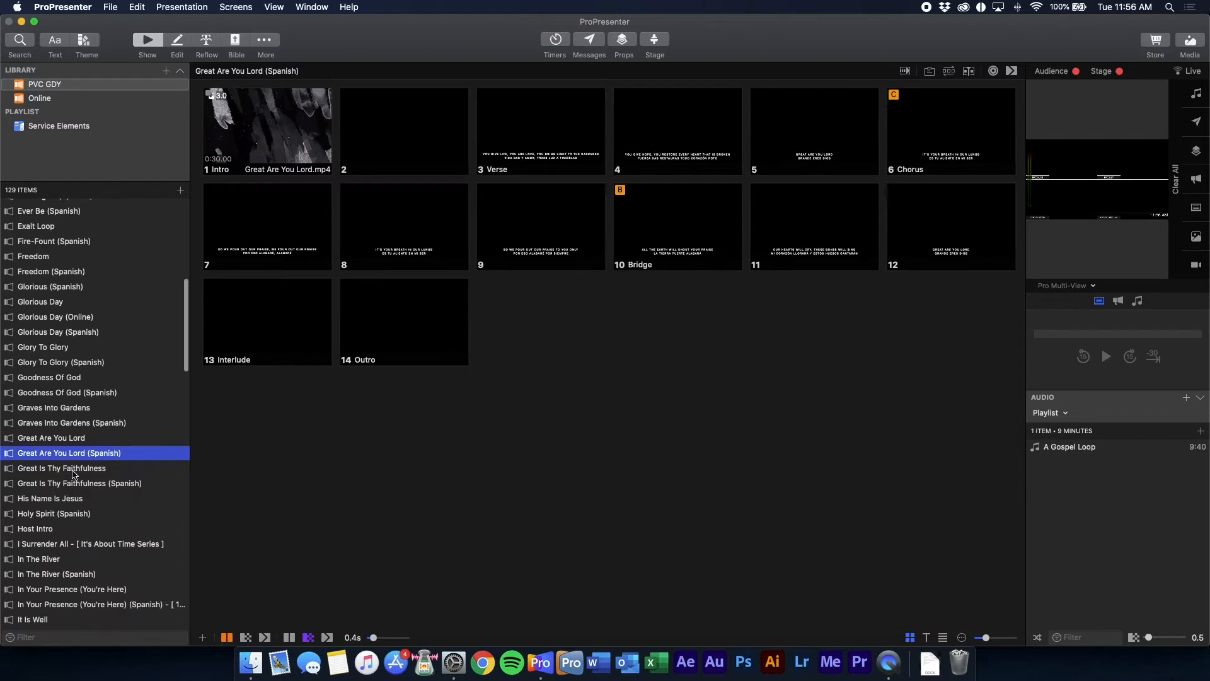
pyautogui.click(93, 42)
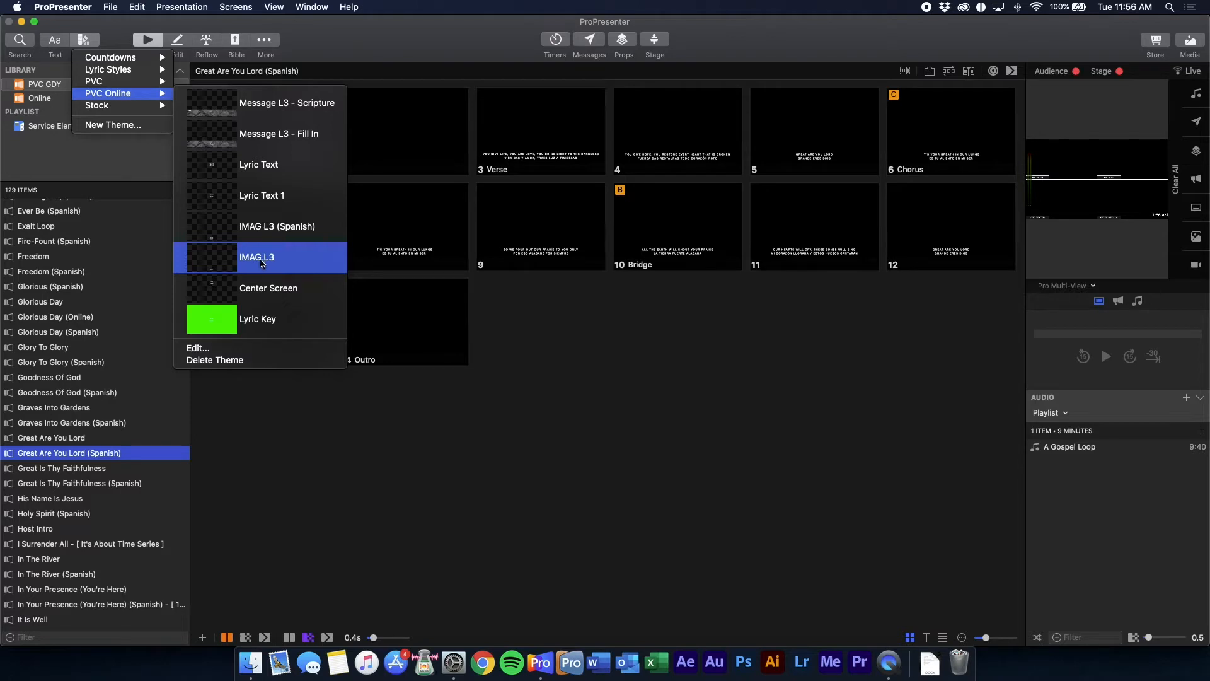
pyautogui.click(261, 263)
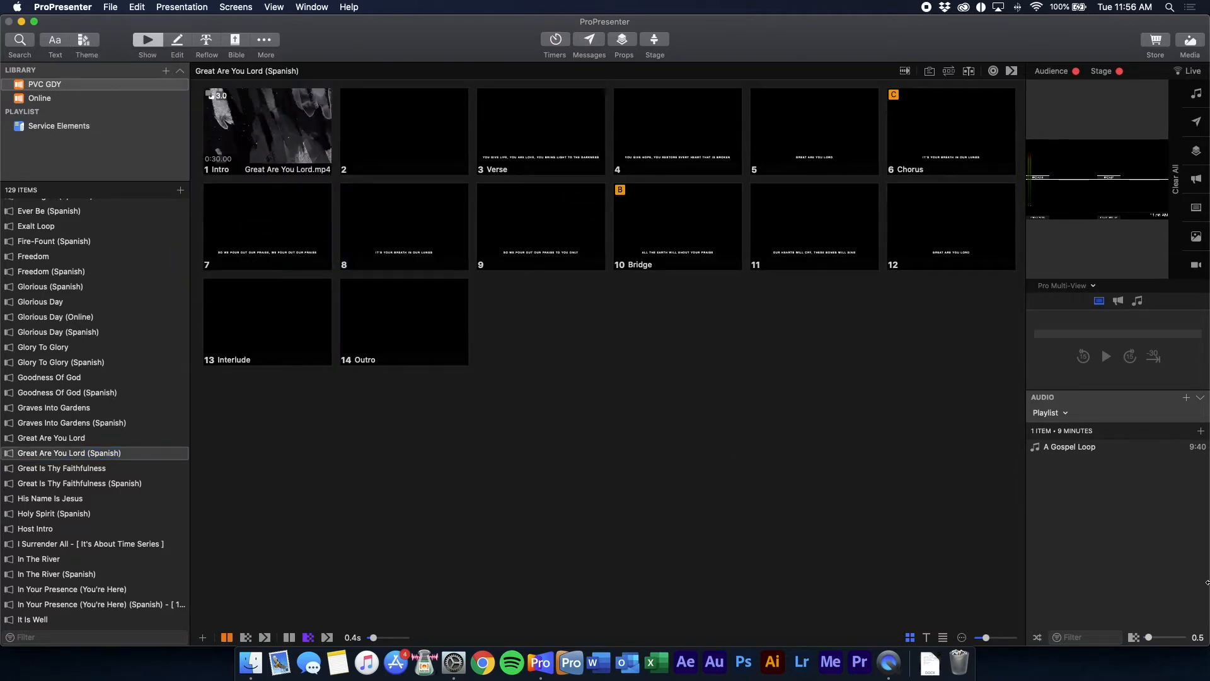
pyautogui.moveTo(986, 638)
pyautogui.mouseDown()
pyautogui.moveTo(1009, 638)
pyautogui.moveTo(997, 641)
pyautogui.mouseUp()
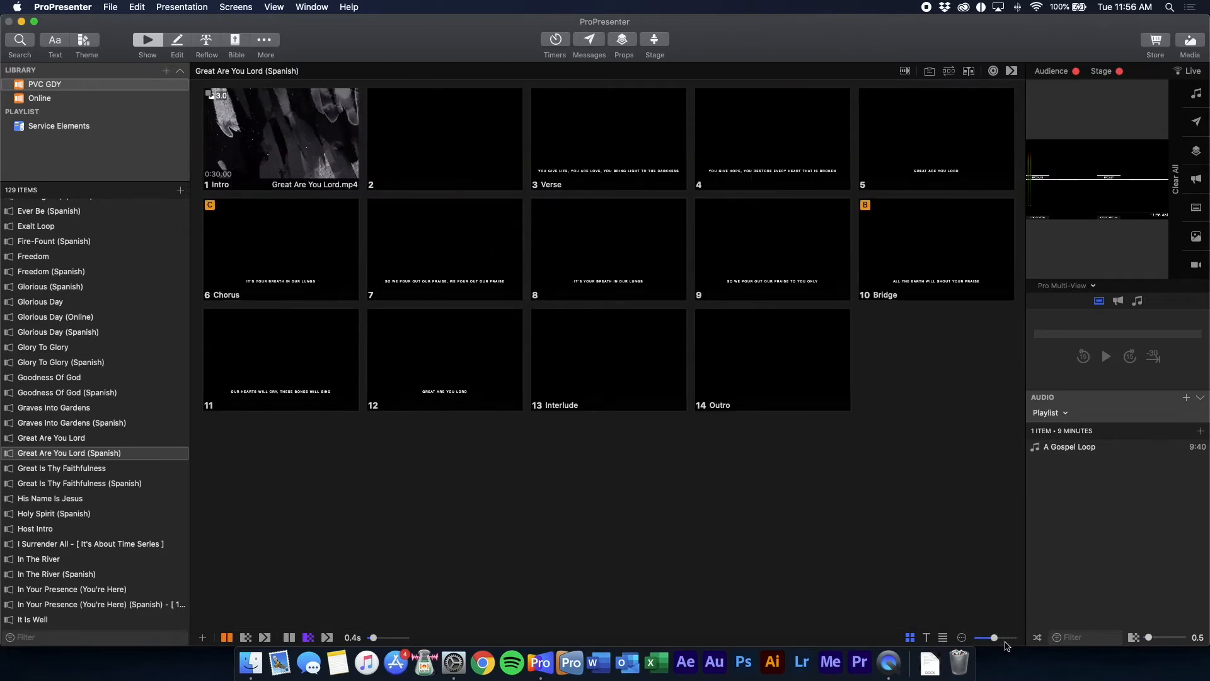
pyautogui.moveTo(996, 640); pyautogui.dragTo(1009, 640)
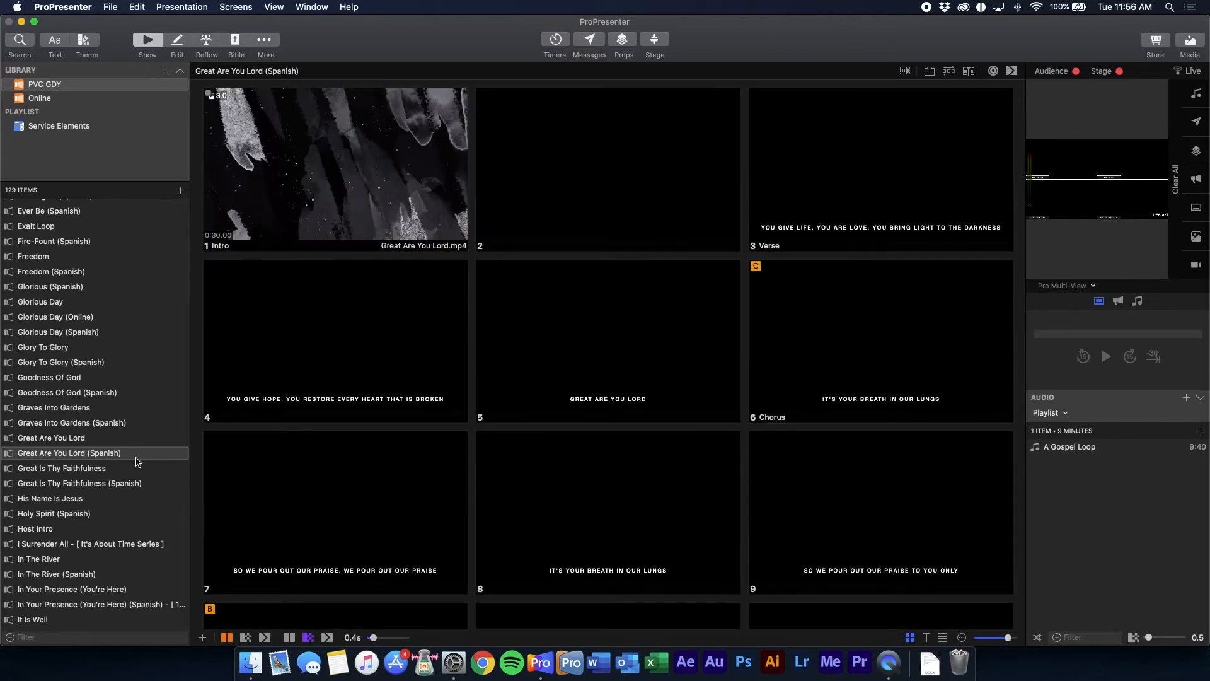
# Step: Apply the PVC Online theme IMAG L3 (Spanish) to Great Are You Lord (Spanish)
pyautogui.click(138, 458)
pyautogui.click(82, 44)
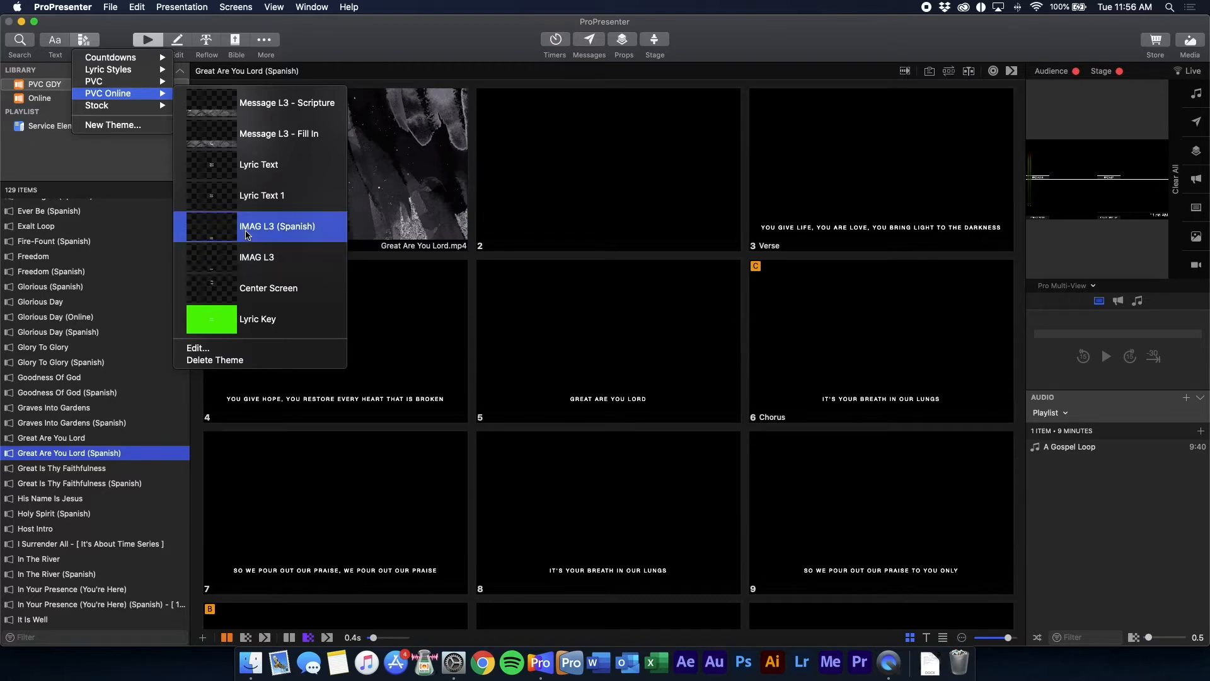
pyautogui.click(247, 233)
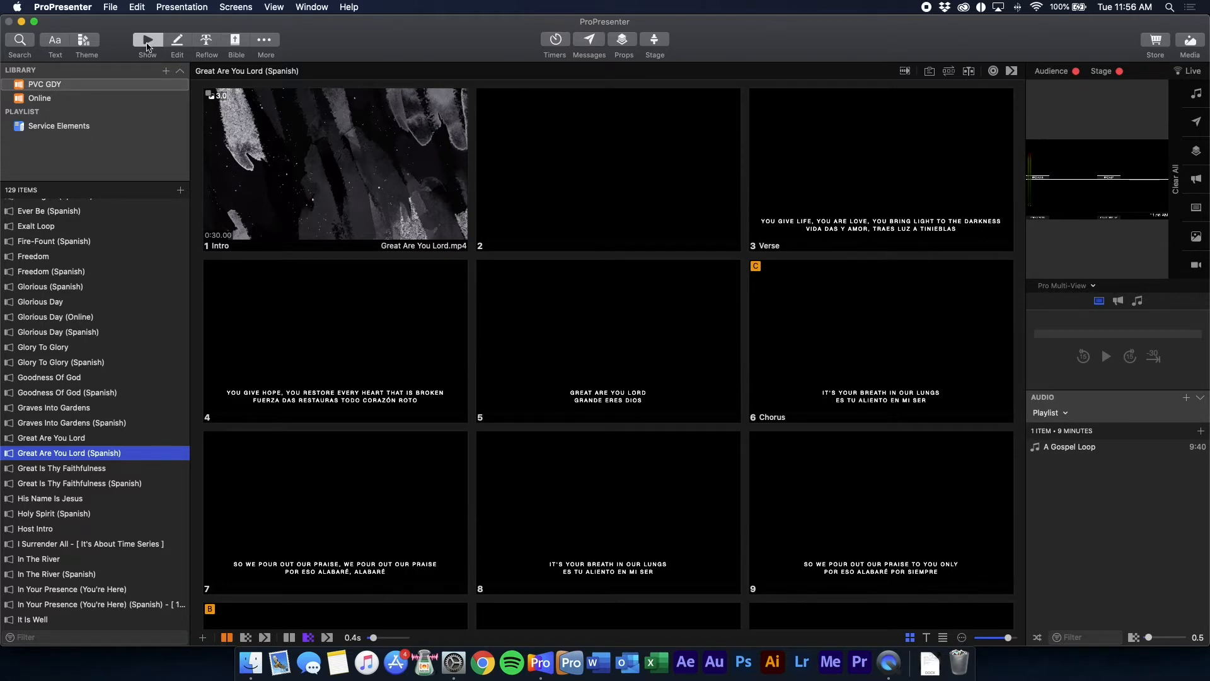
# Step: Switch Great Are You Lord (Spanish) back to the PVC Online theme IMAG L3
pyautogui.click(85, 42)
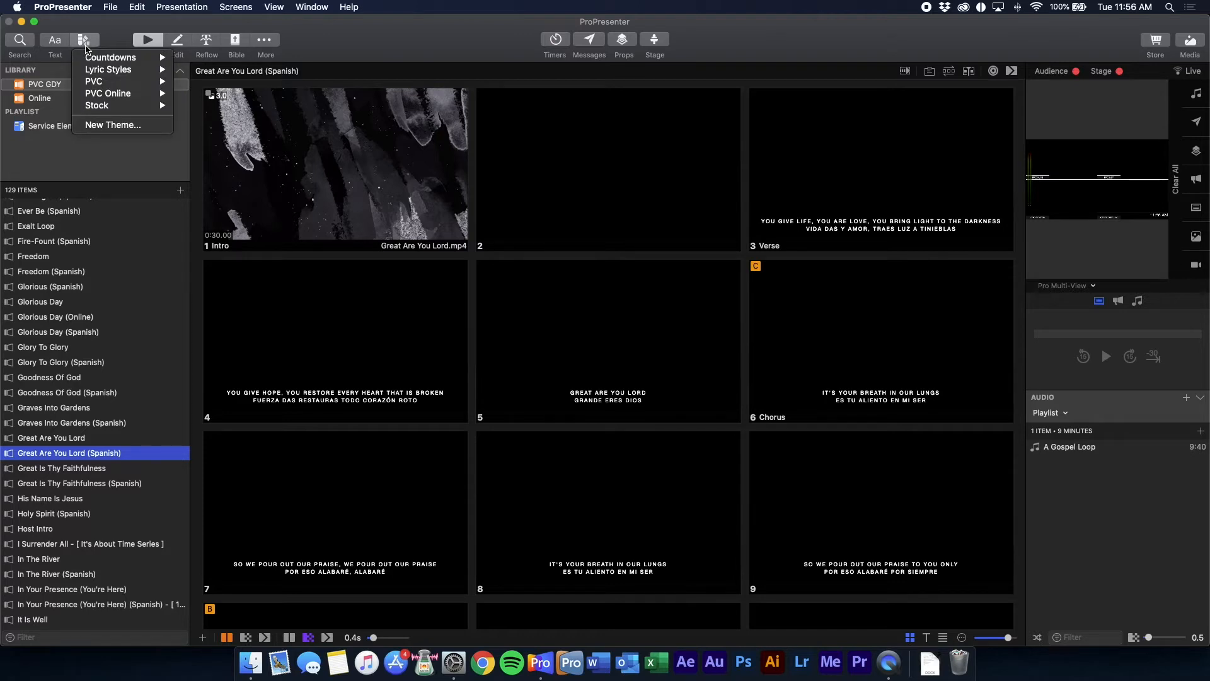
pyautogui.moveTo(107, 94)
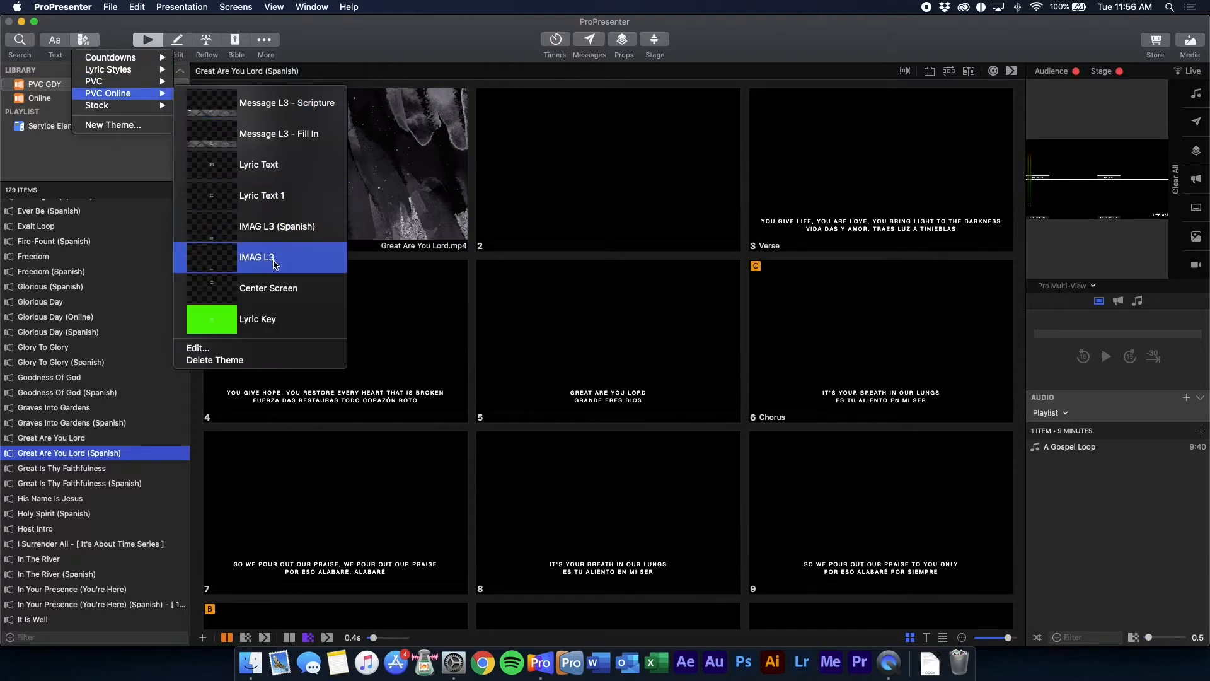
pyautogui.click(264, 238)
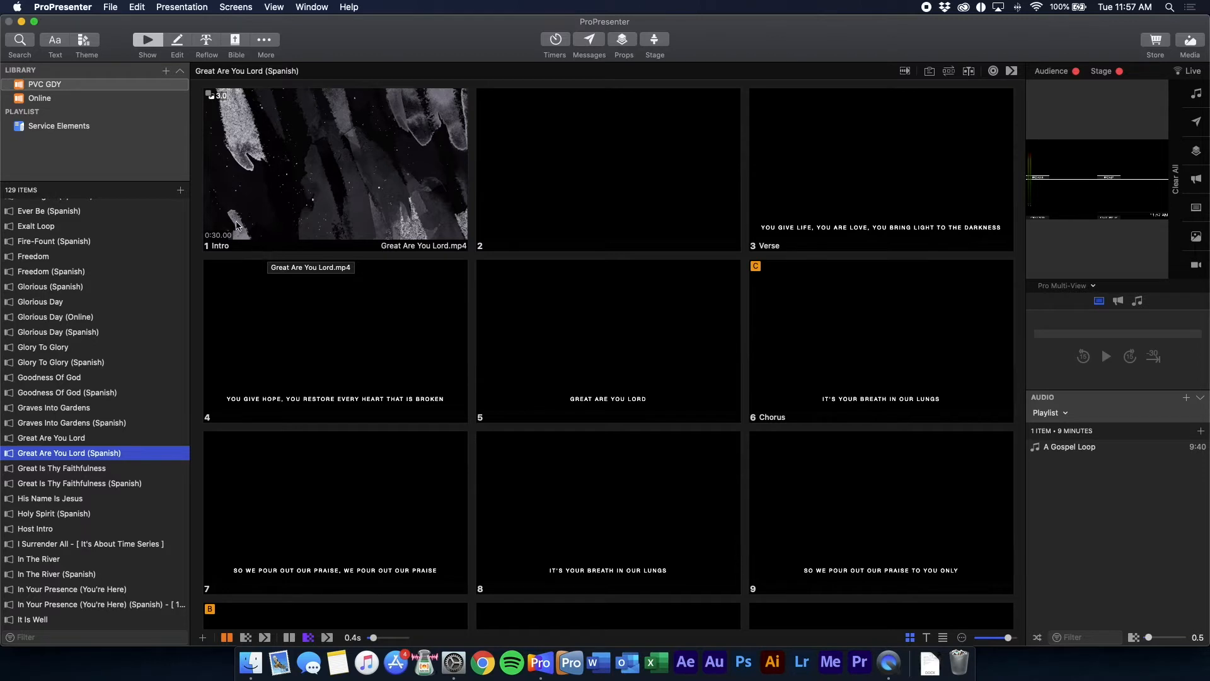
# Step: Reapply the PVC Online theme IMAG L3 (Spanish) to the song, and shrink its slide thumbnails to five per row
pyautogui.click(84, 40)
pyautogui.moveTo(107, 93)
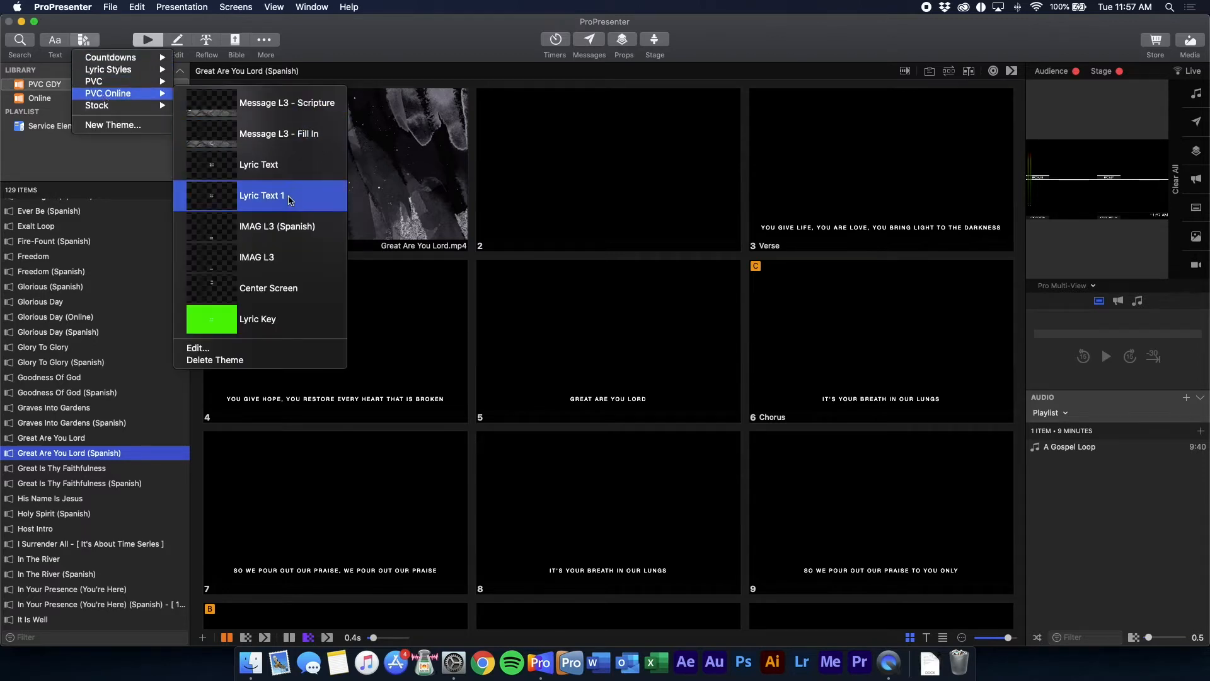
pyautogui.click(283, 232)
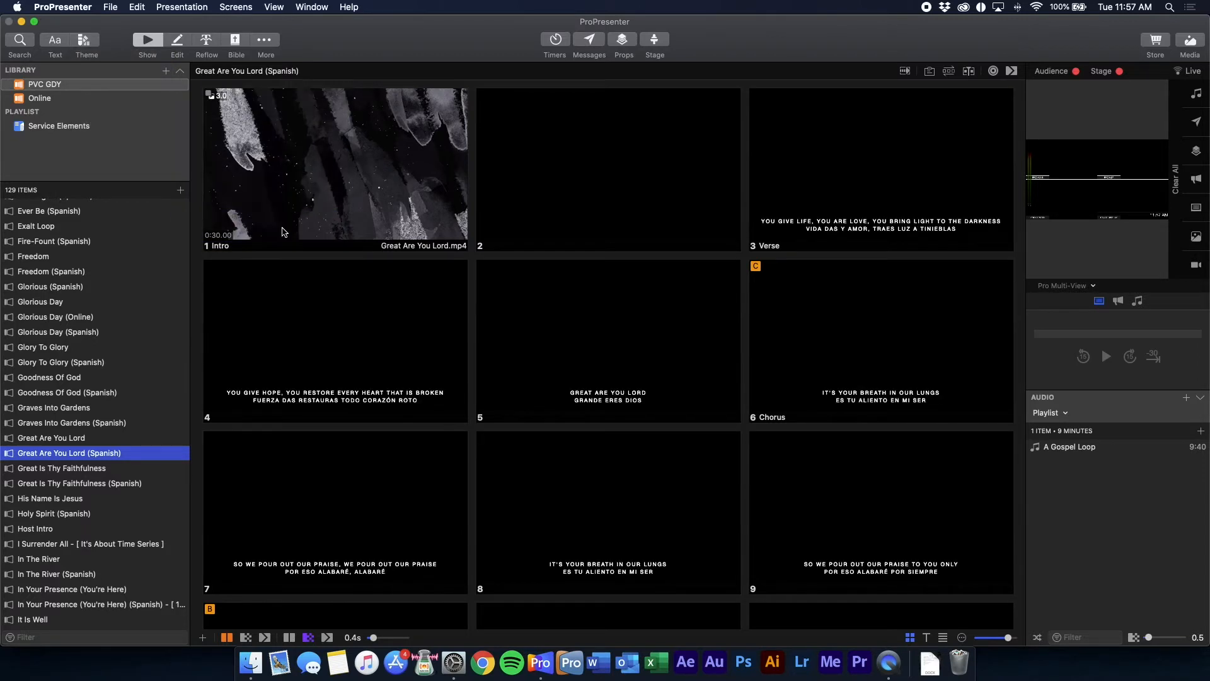
pyautogui.scroll(-5, 340, 268)
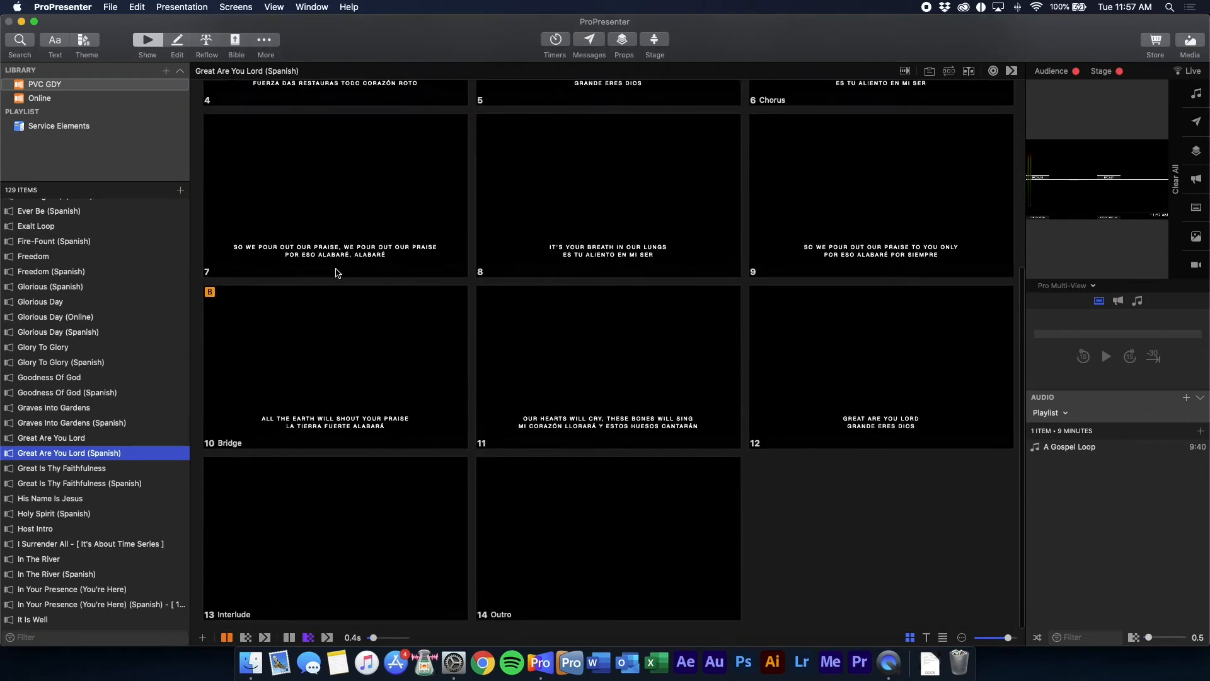
pyautogui.scroll(5, 344, 277)
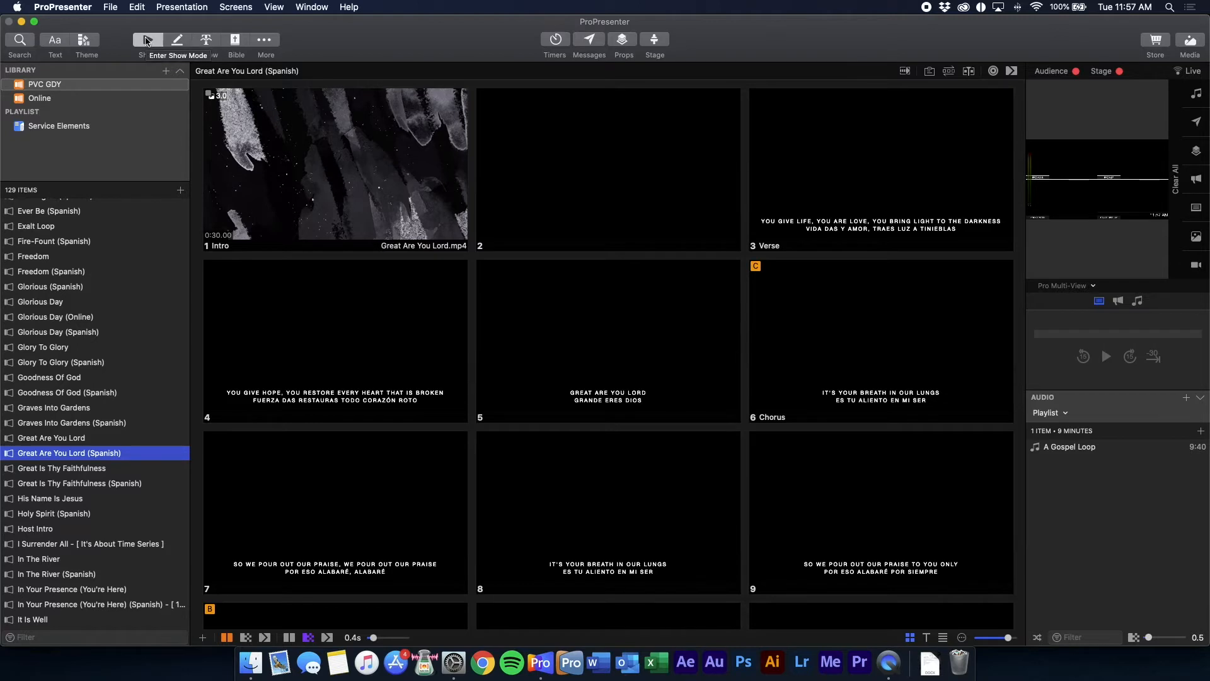
pyautogui.click(998, 638)
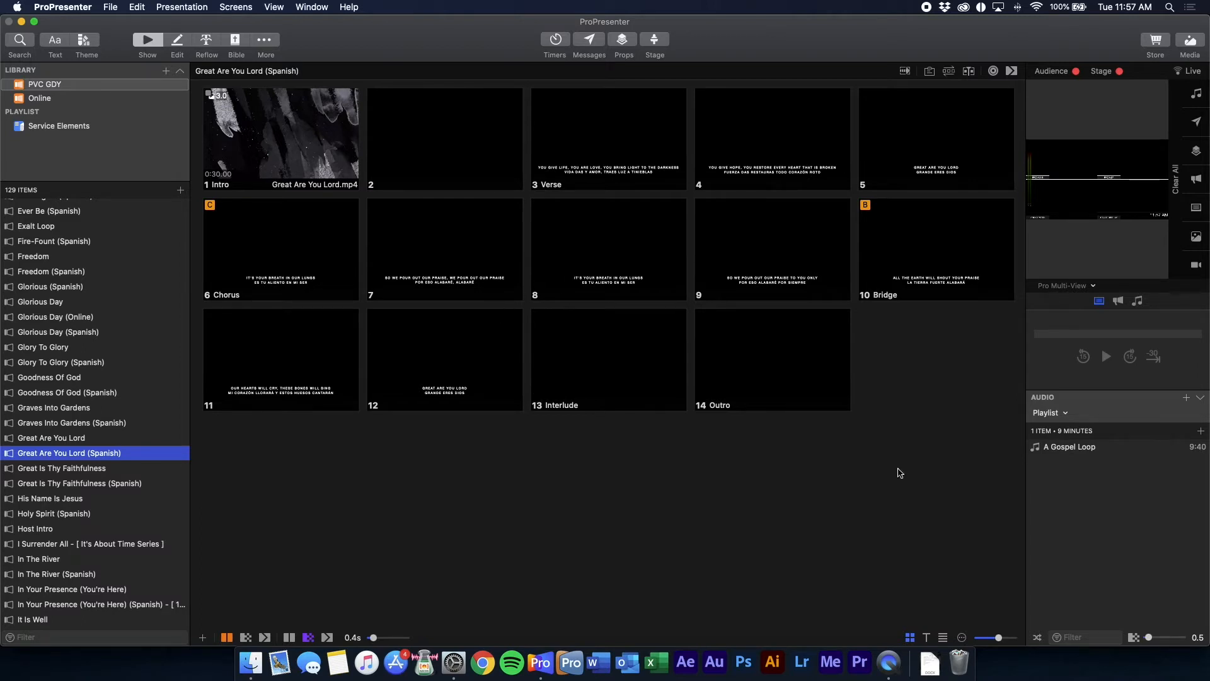
# Step: Send the song's Intro slide live and enlarge the output preview, set to the Pro Main screen
pyautogui.click(893, 529)
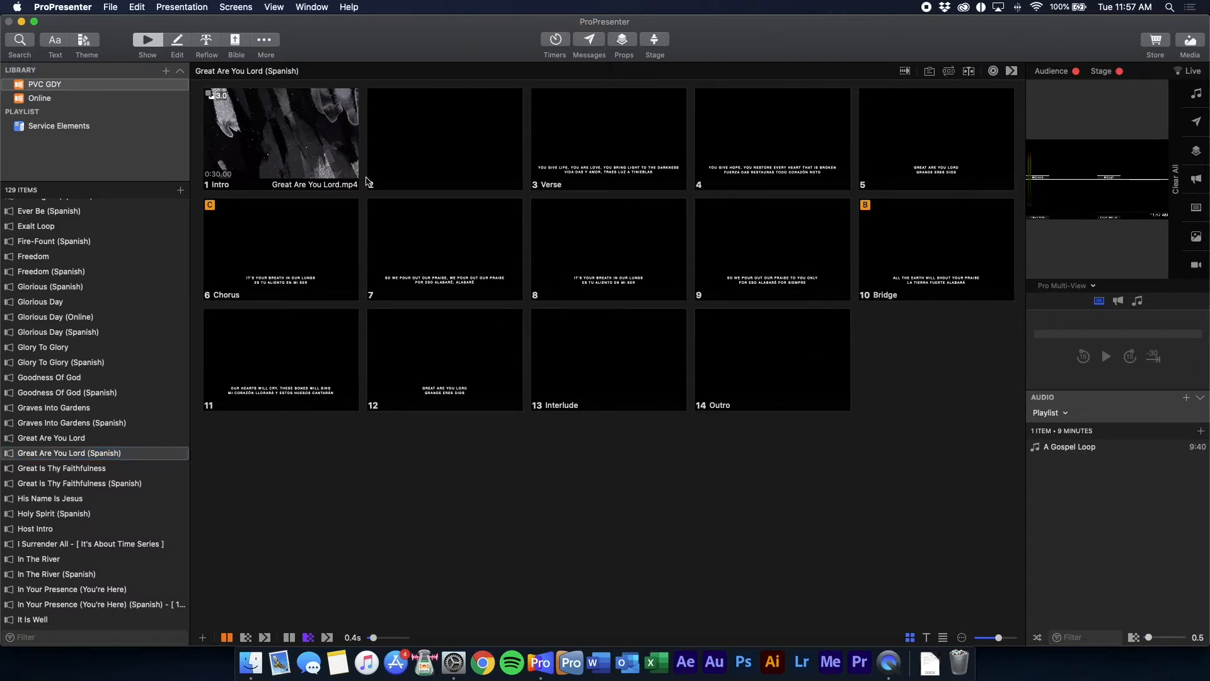
pyautogui.click(273, 146)
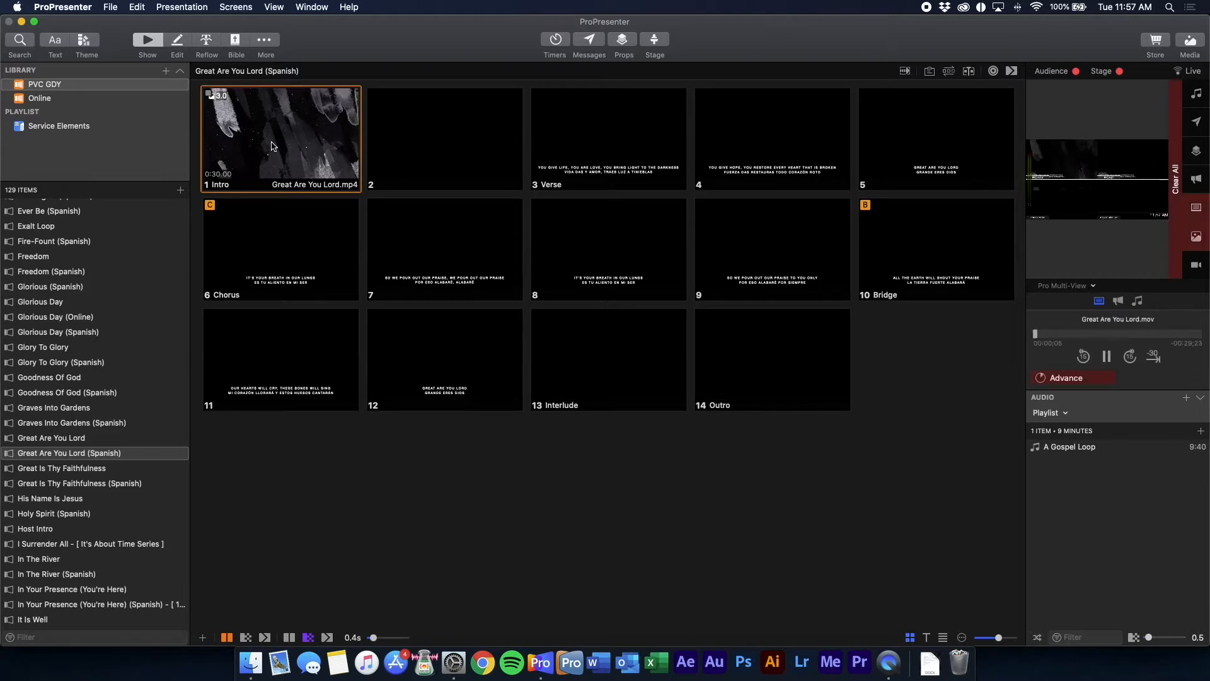
pyautogui.click(1075, 287)
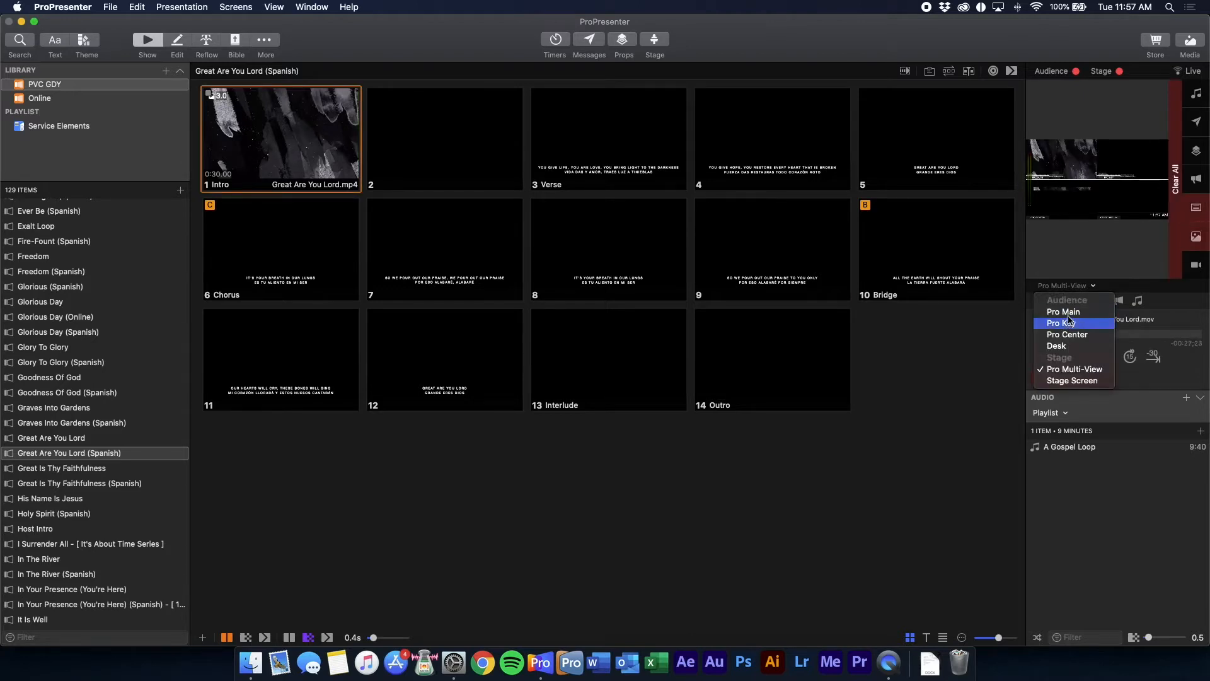
pyautogui.click(1064, 311)
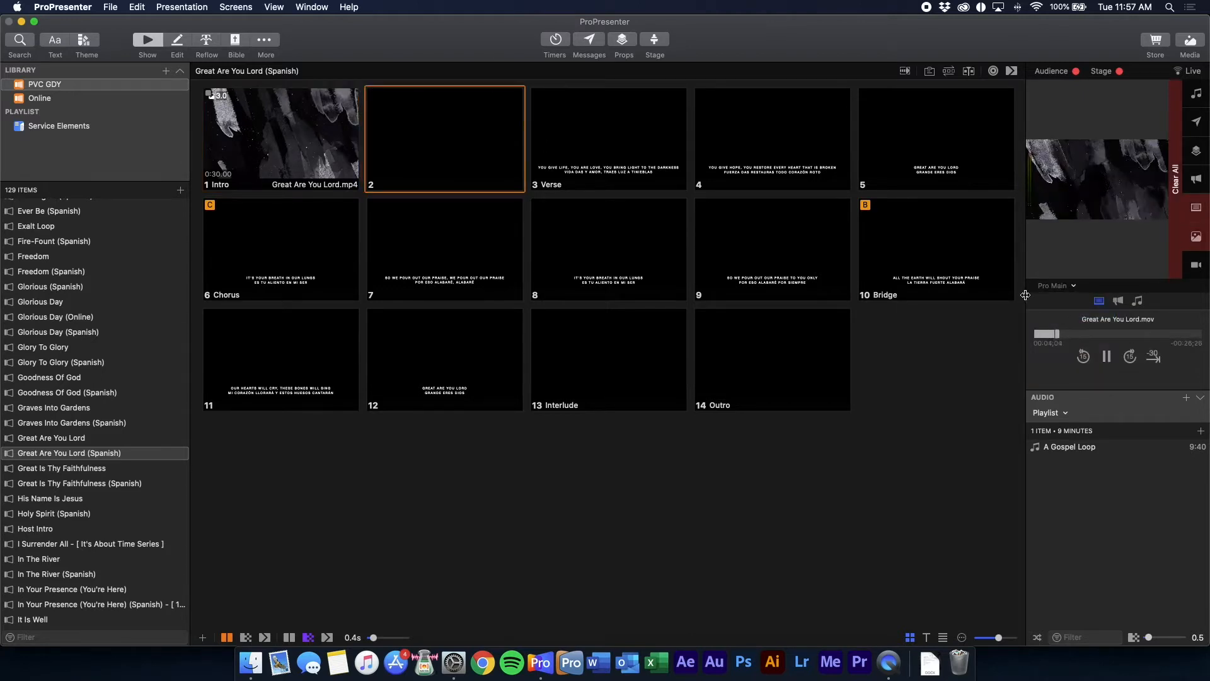
pyautogui.moveTo(1028, 298); pyautogui.dragTo(894, 302)
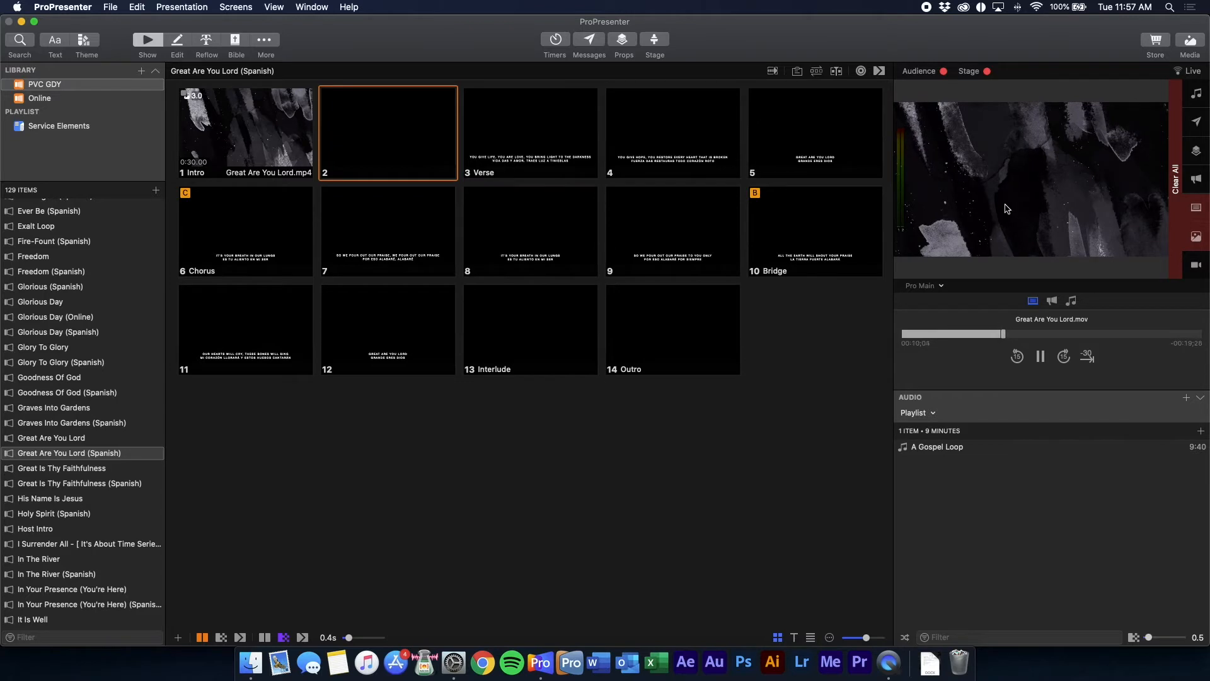
# Step: Send the Intro slide live again, followed by lyric slides 3, 4, 5 and 8
pyautogui.click(228, 124)
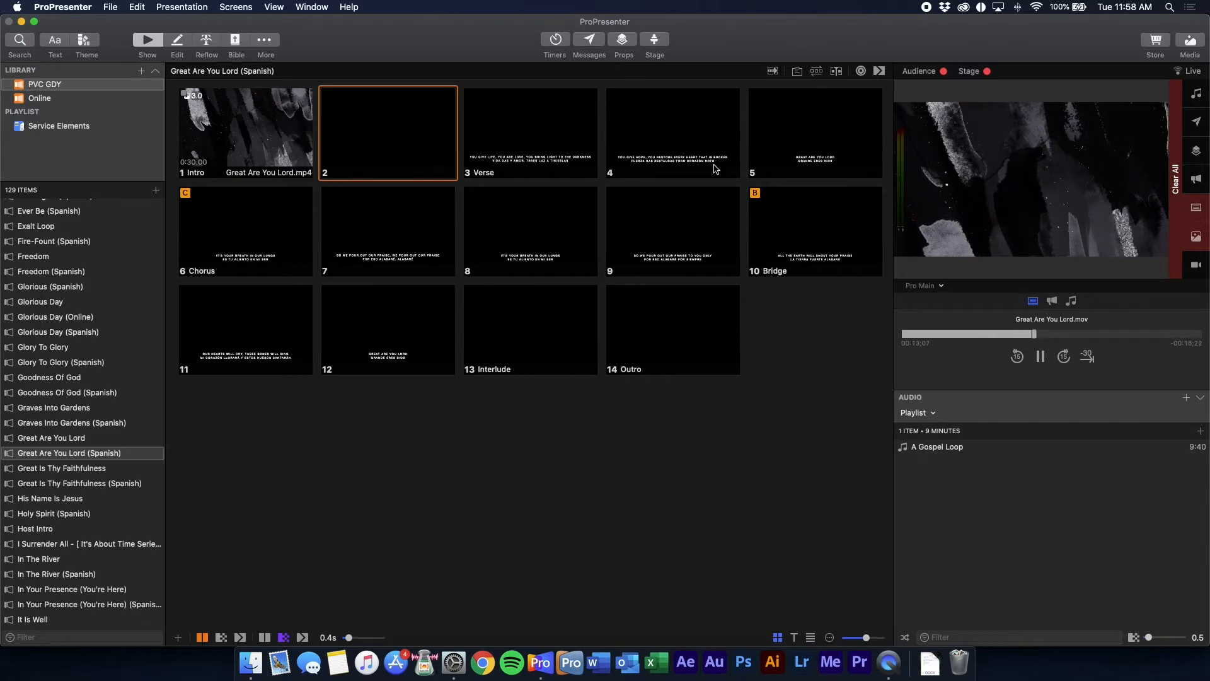
pyautogui.click(517, 136)
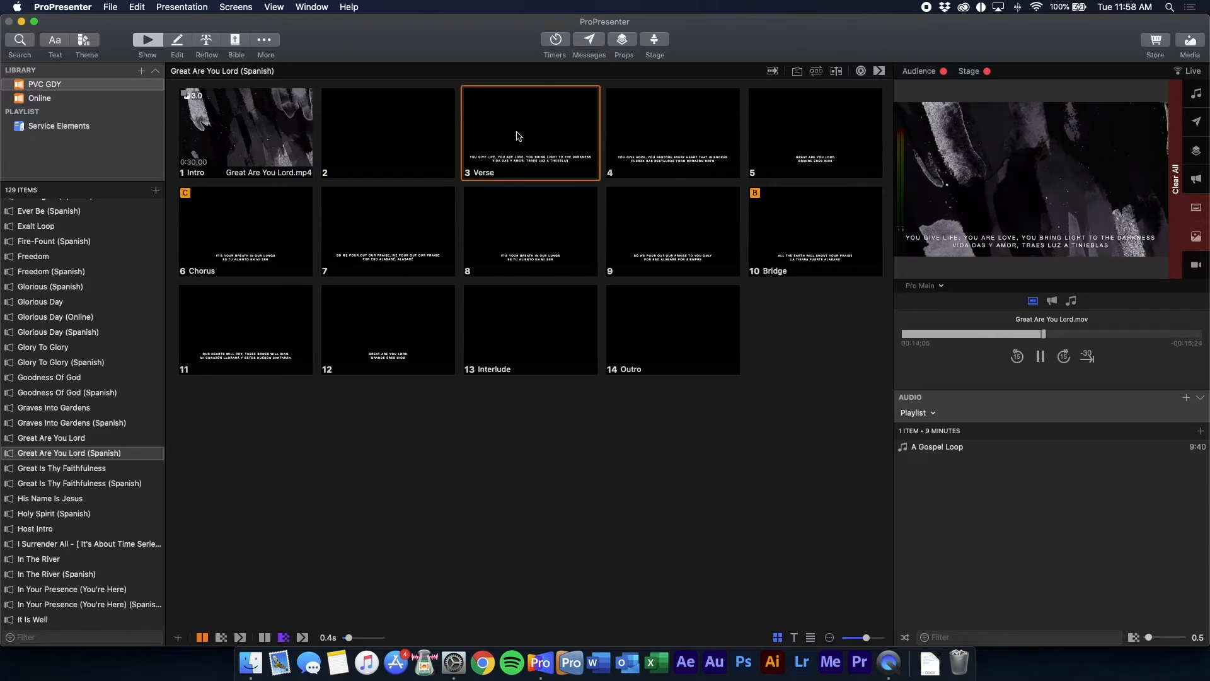
pyautogui.click(672, 143)
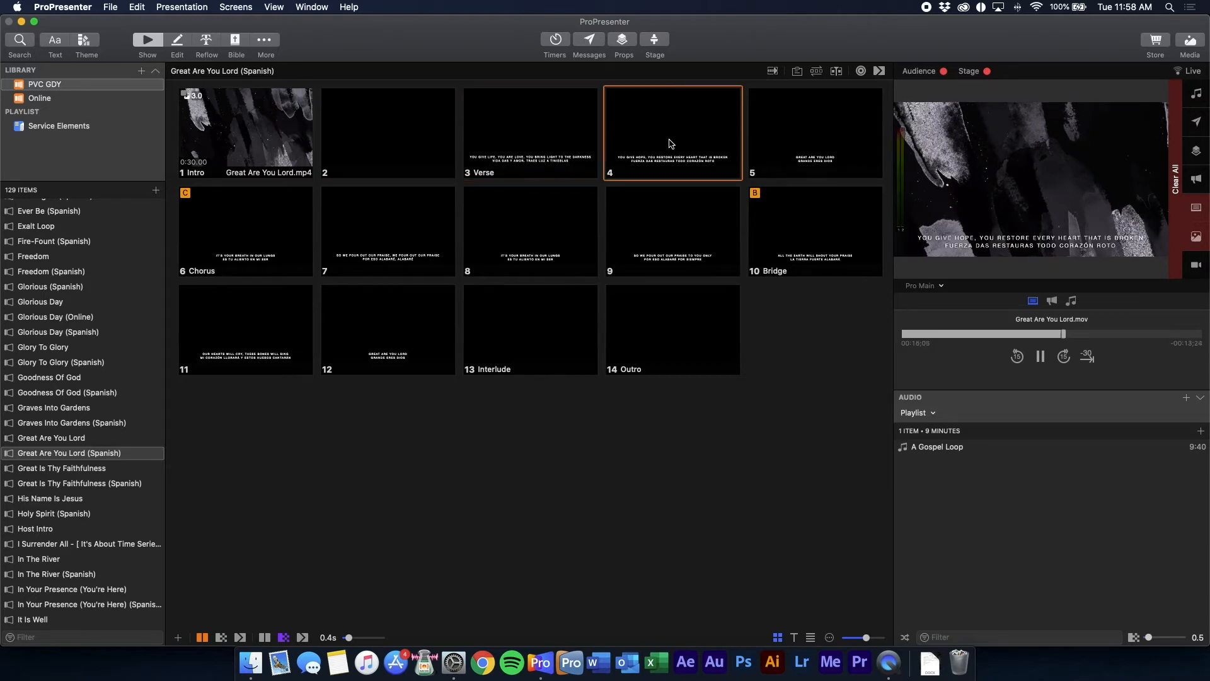
pyautogui.click(791, 150)
pyautogui.click(529, 231)
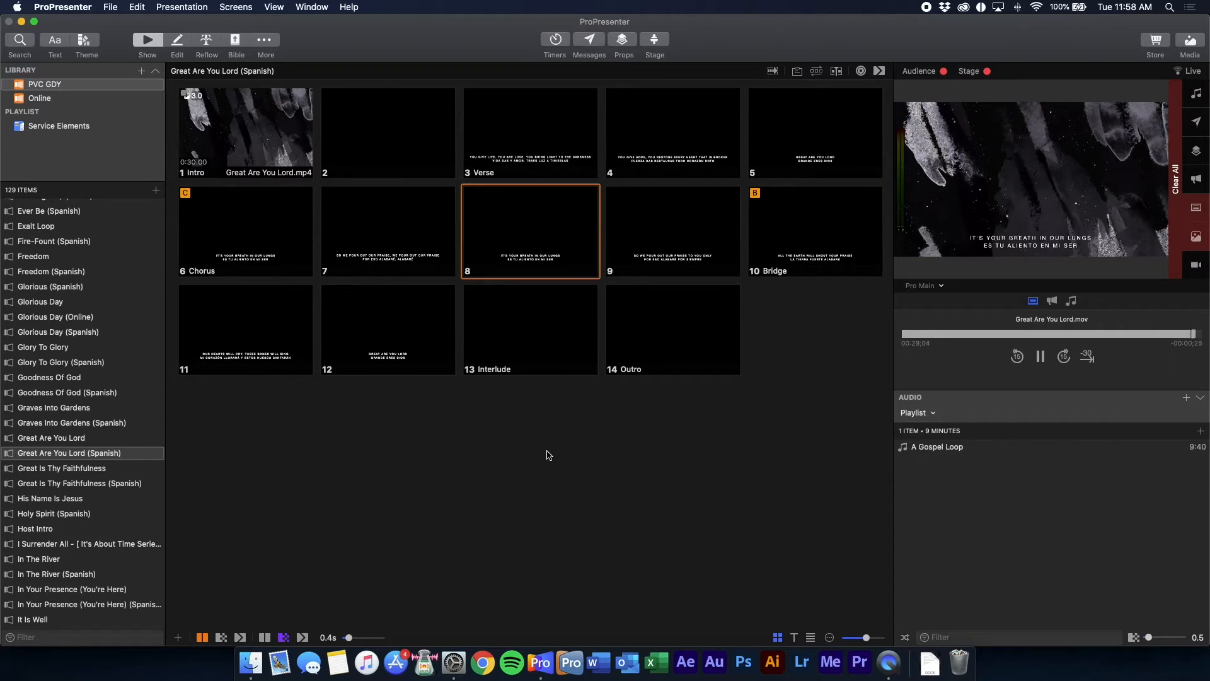
# Step: Delete slides 2, 3, 7, 9 and 11 through 14 together, and undo the deletion
pyautogui.click(279, 336)
pyautogui.keyDown('super'); pyautogui.click(391, 336); pyautogui.keyUp('super')
pyautogui.keyDown('super'); pyautogui.click(410, 235); pyautogui.keyUp('super')
pyautogui.keyDown('super'); pyautogui.click(413, 142); pyautogui.keyUp('super')
pyautogui.keyDown('super'); pyautogui.click(536, 152); pyautogui.keyUp('super')
pyautogui.keyDown('super'); pyautogui.click(567, 338); pyautogui.keyUp('super')
pyautogui.keyDown('super'); pyautogui.click(696, 332); pyautogui.keyUp('super')
pyautogui.keyDown('super'); pyautogui.click(678, 261); pyautogui.keyUp('super')
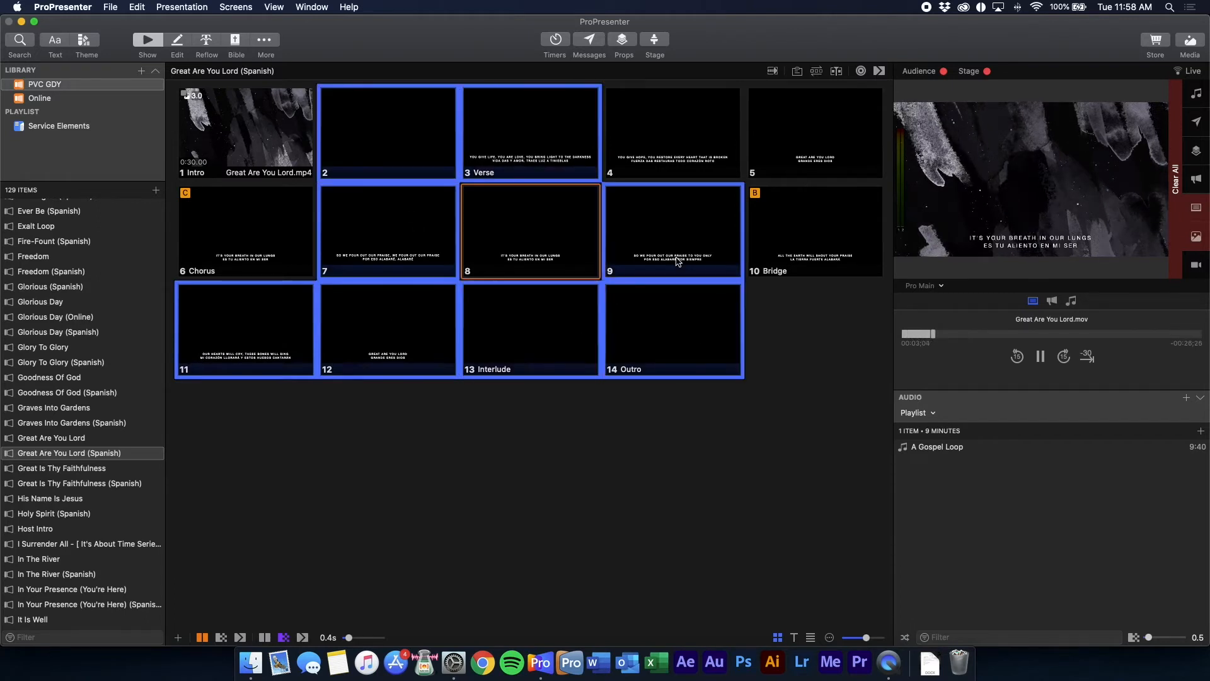
pyautogui.press('Delete')
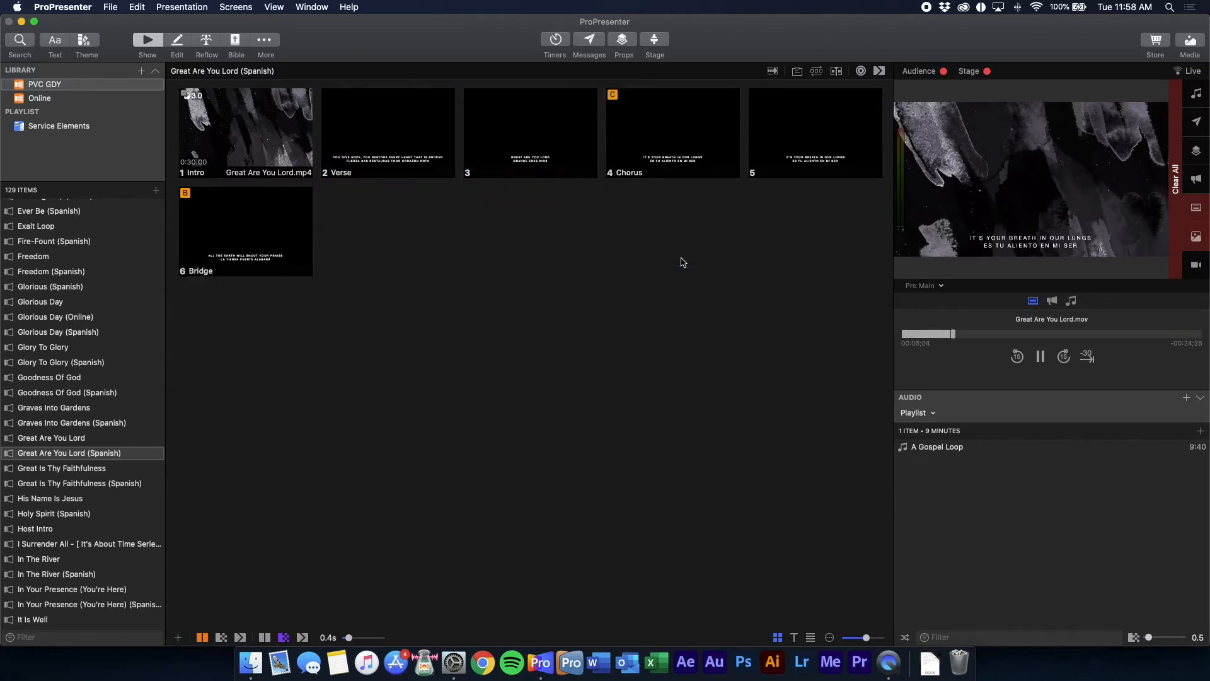
pyautogui.press('super+z')
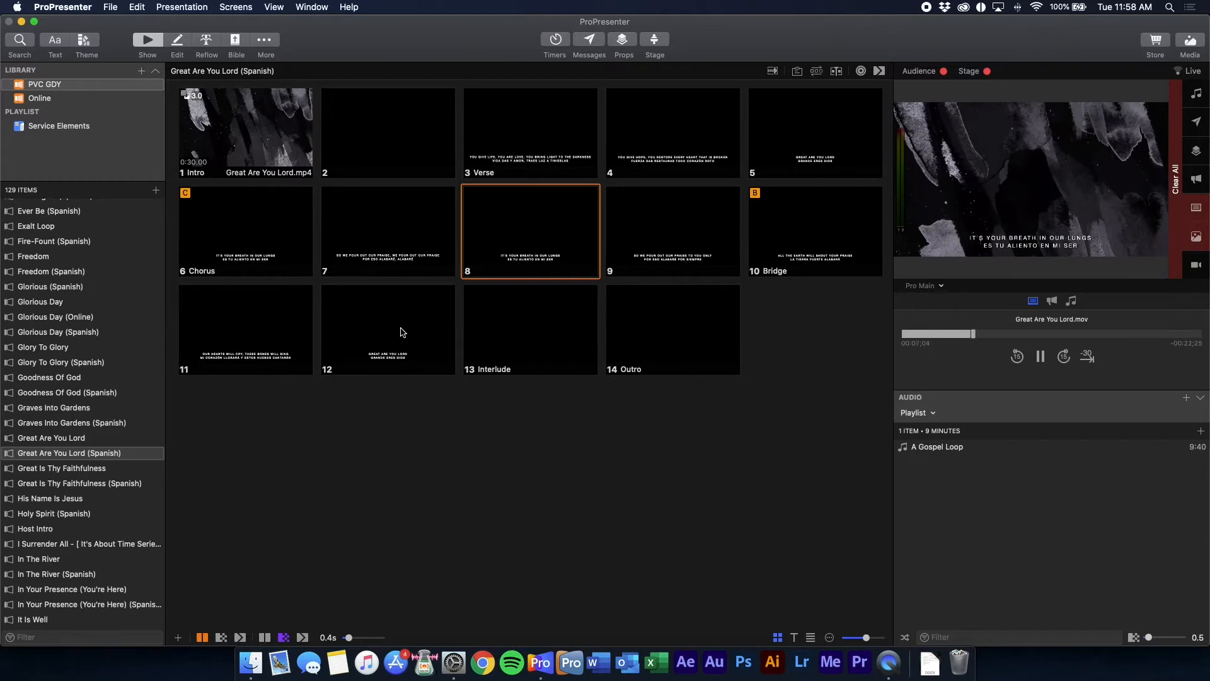
# Step: Move slide 12 between the Interlude and Outro slides, and undo the reordering
pyautogui.moveTo(388, 323); pyautogui.dragTo(611, 336)
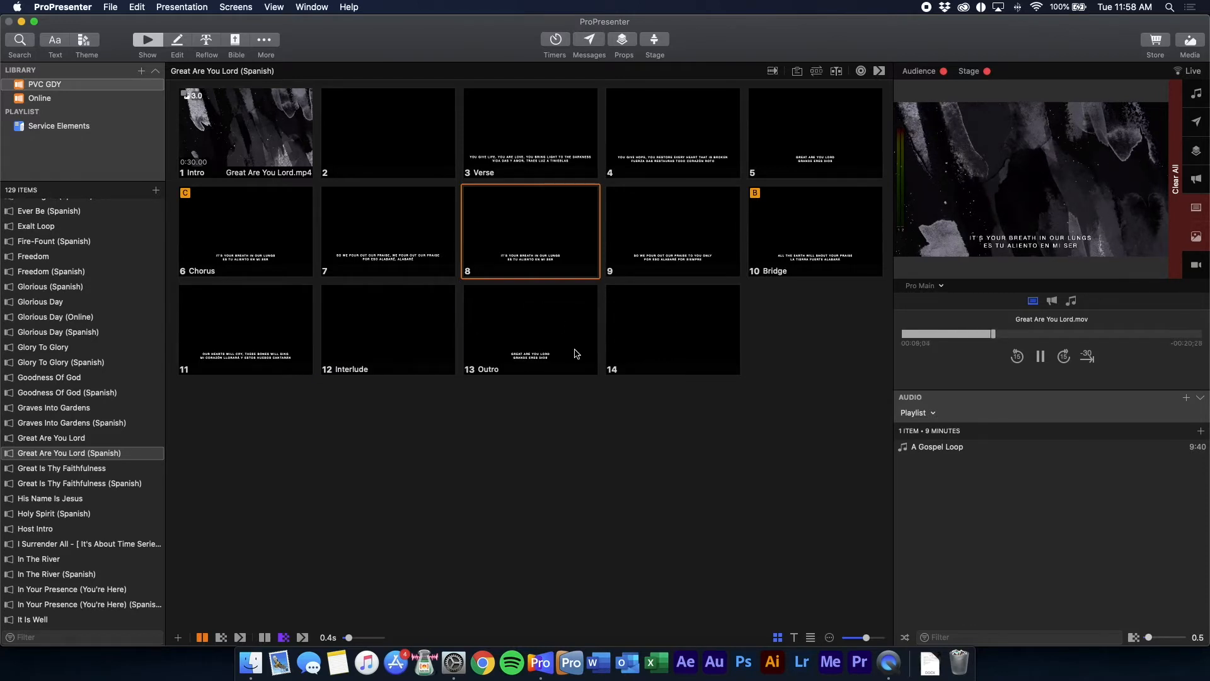
pyautogui.press('super+z')
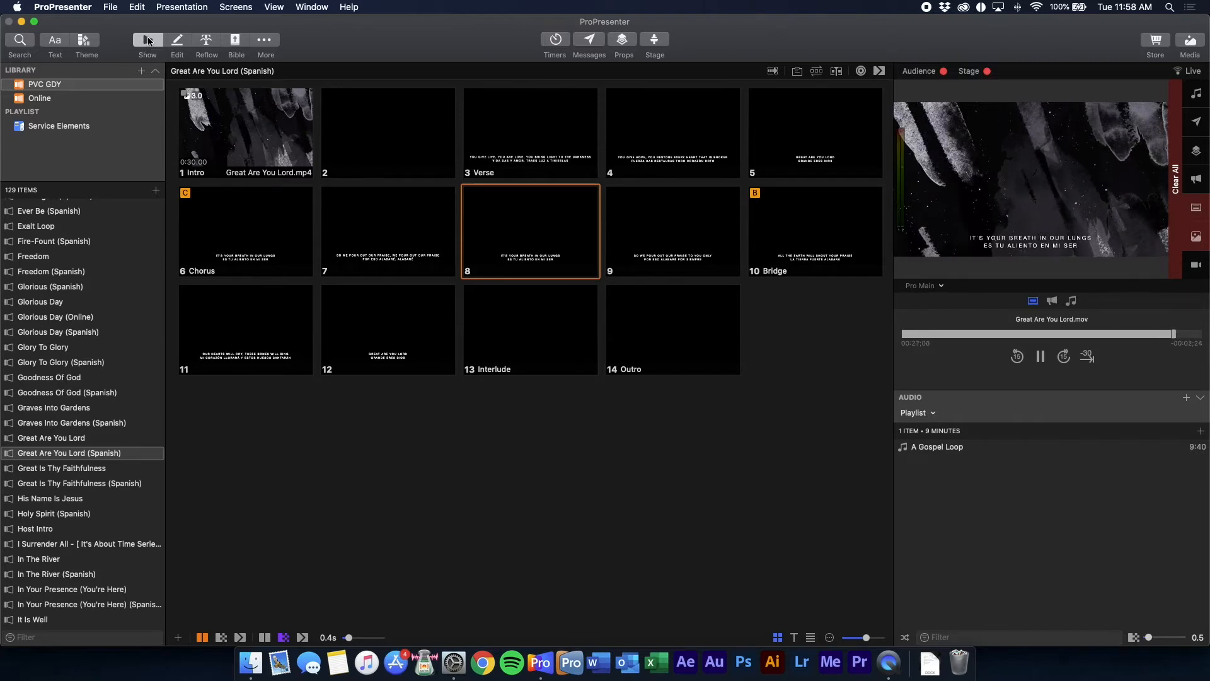
# Step: Open the song in the slide editor and go through slides 1 and 2 to the first Verse slide
pyautogui.click(182, 39)
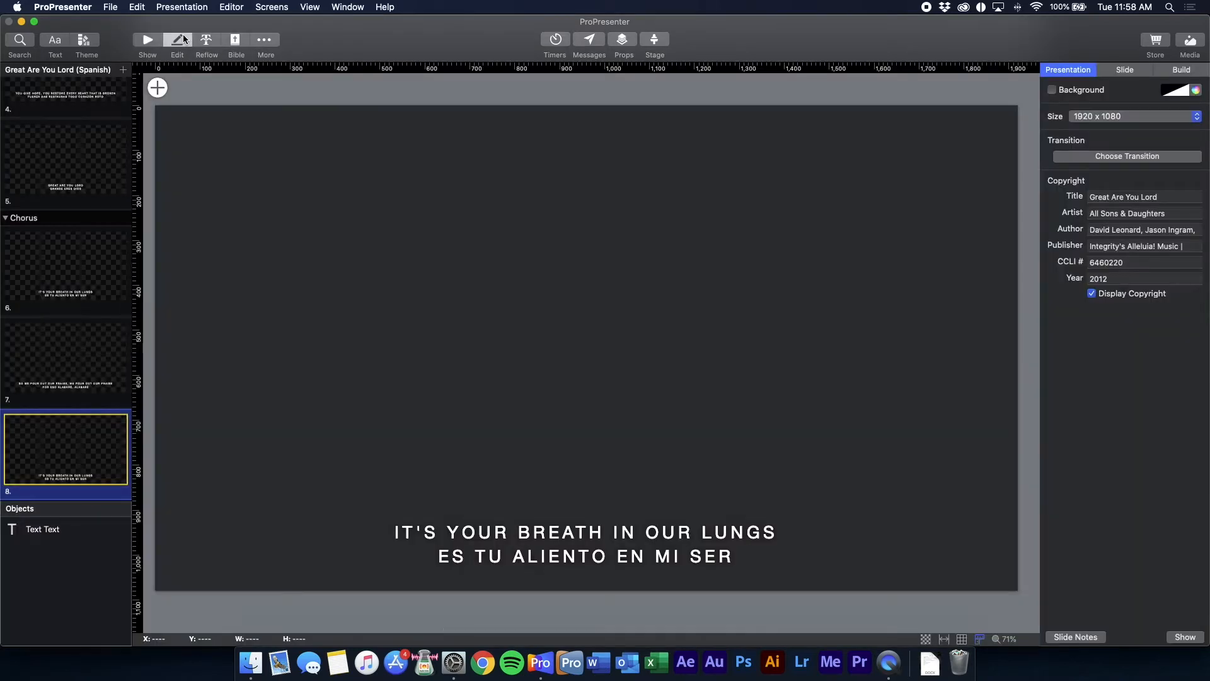
pyautogui.scroll(10, 44, 237)
pyautogui.click(52, 171)
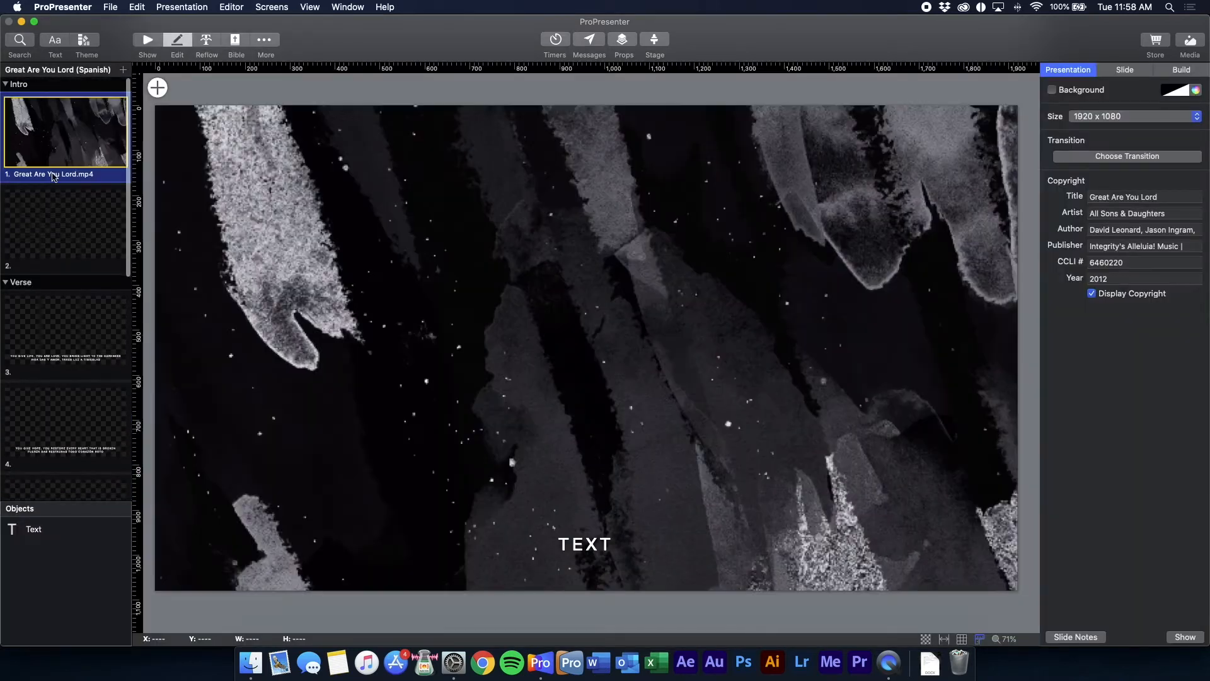
pyautogui.click(60, 234)
pyautogui.click(73, 310)
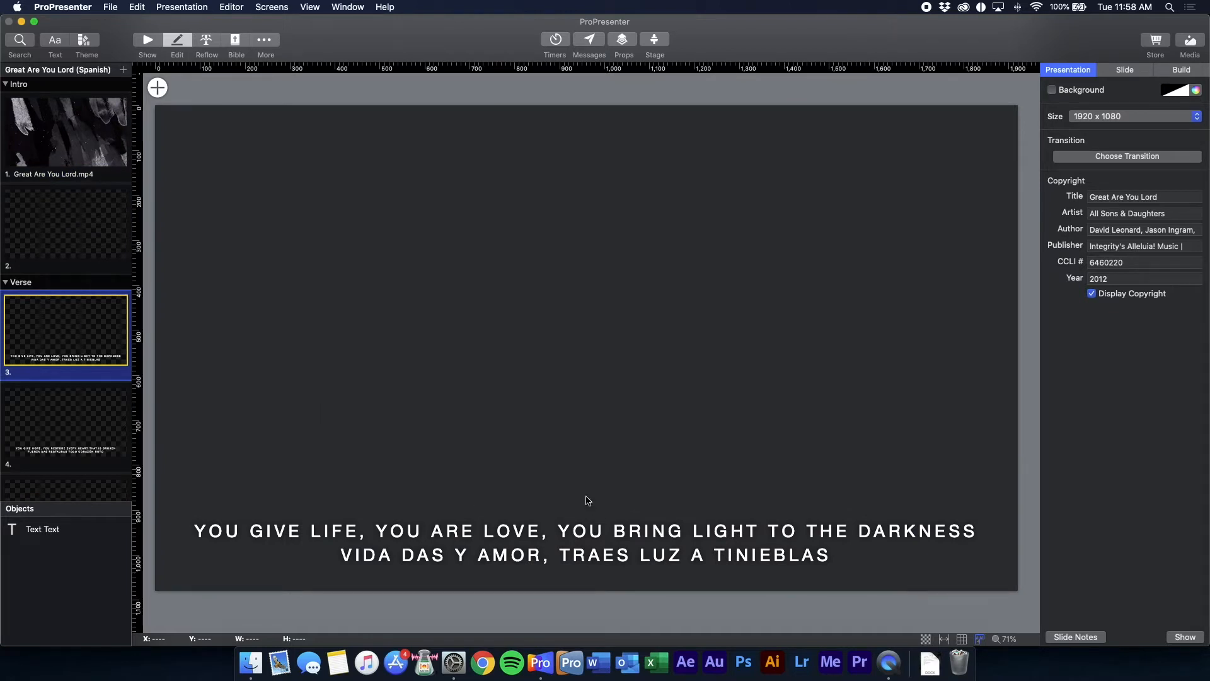
# Step: Open the lyrics text box on slide 3 for text editing and try selecting its English and Spanish lines
pyautogui.click(584, 537)
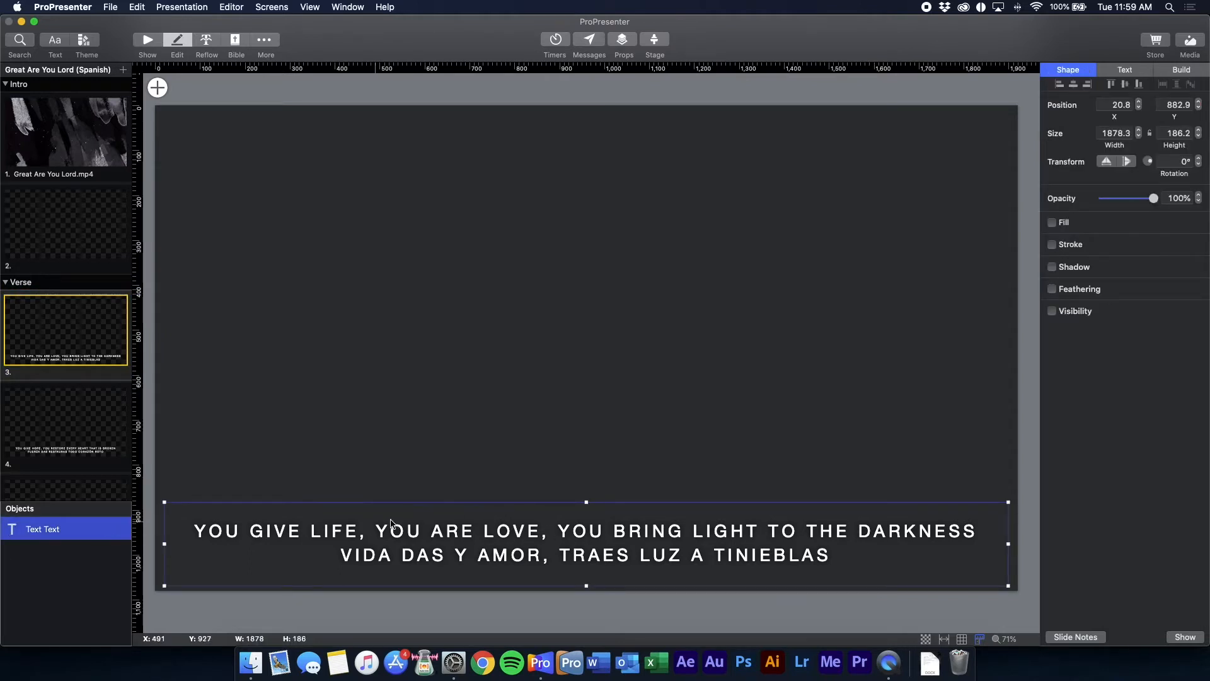
pyautogui.doubleClick(580, 539)
pyautogui.click(631, 536)
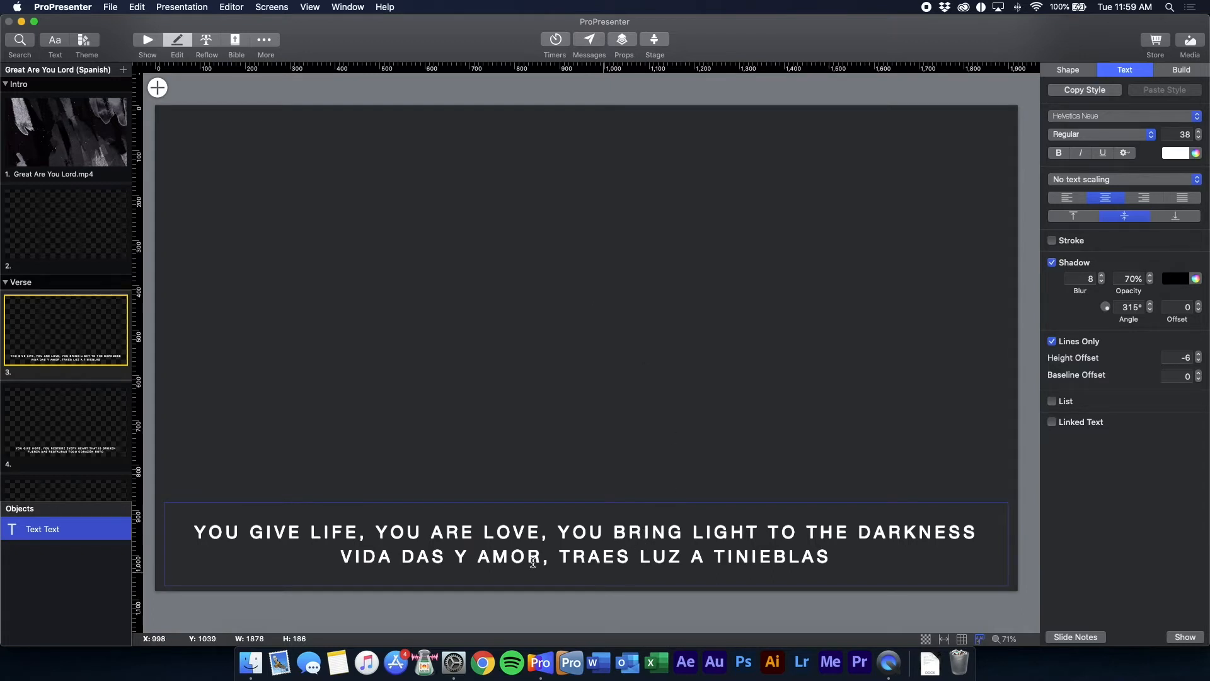
pyautogui.scroll(-10, 104, 199)
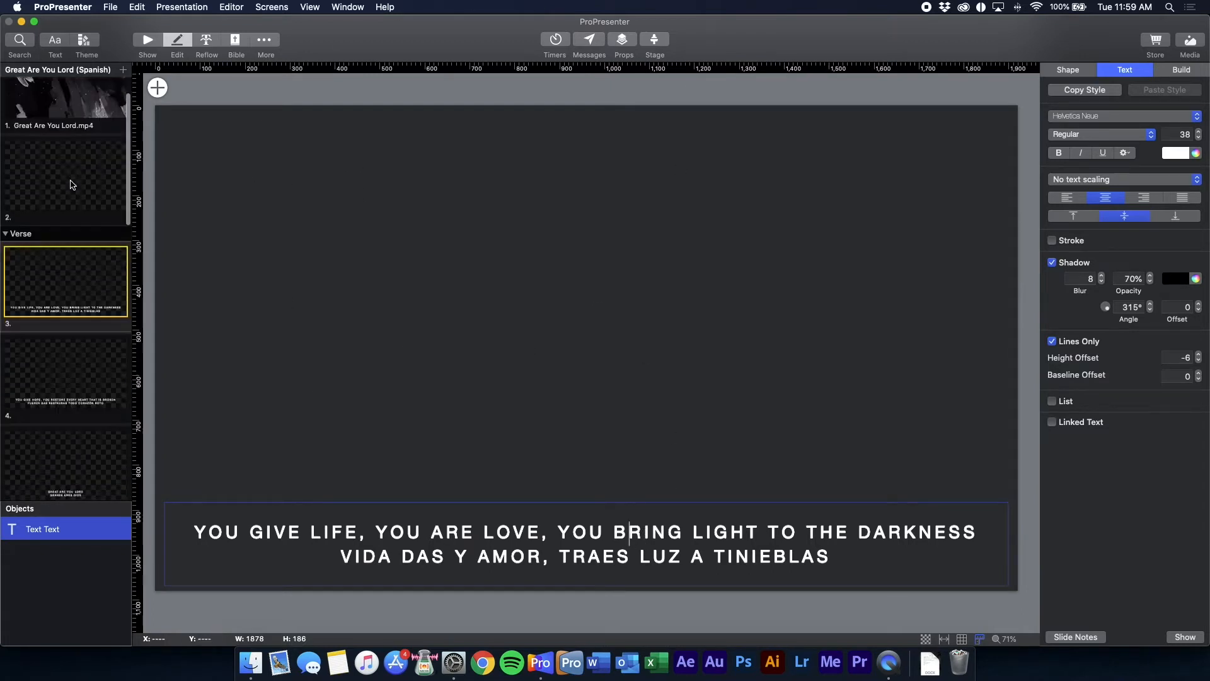
pyautogui.scroll(10, 94, 290)
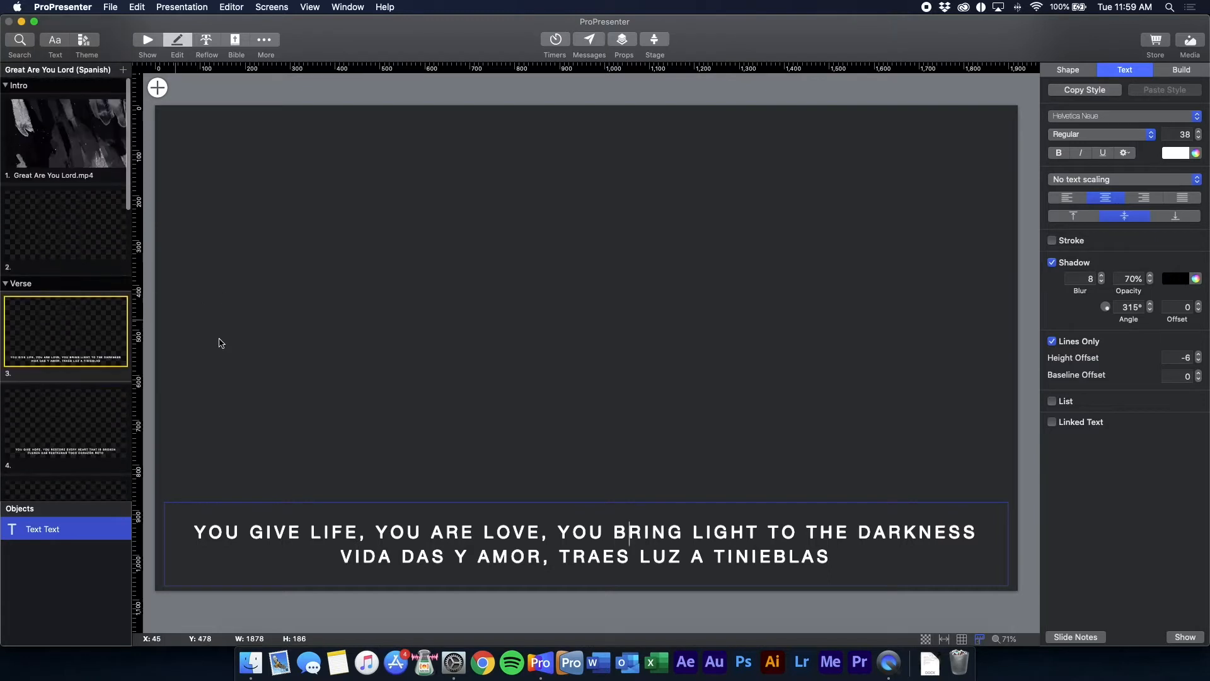
pyautogui.tripleClick(503, 536)
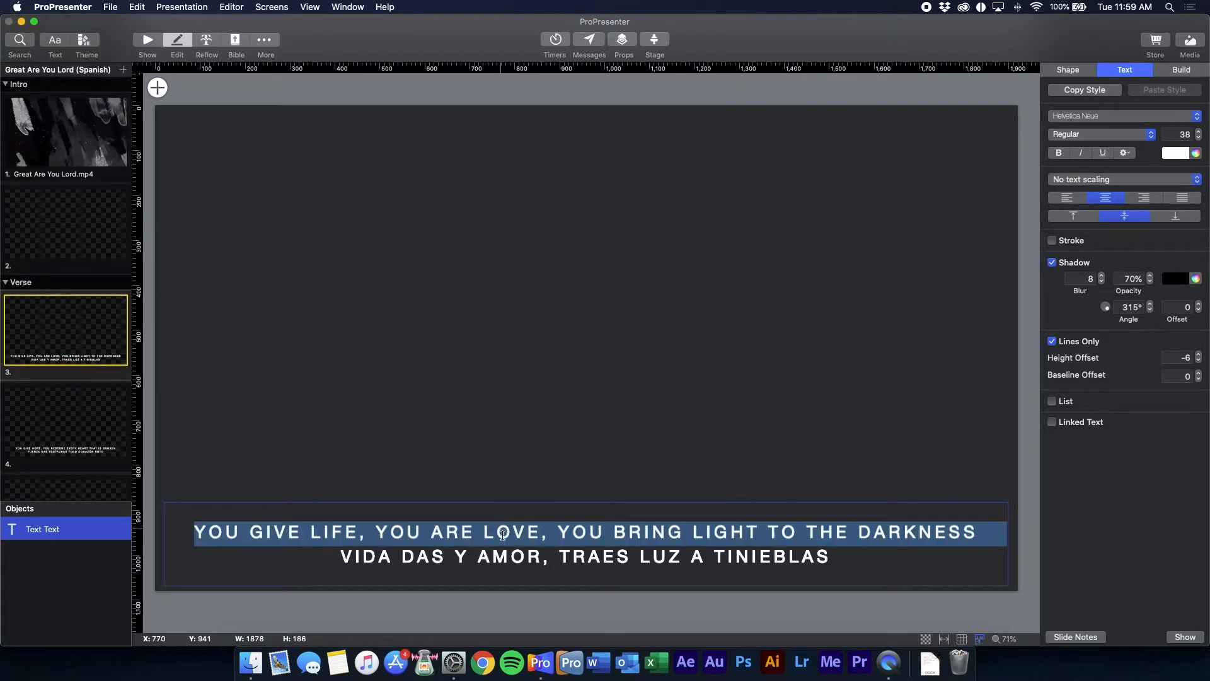
pyautogui.doubleClick(506, 548)
pyautogui.tripleClick(506, 547)
pyautogui.tripleClick(524, 529)
pyautogui.click(864, 555)
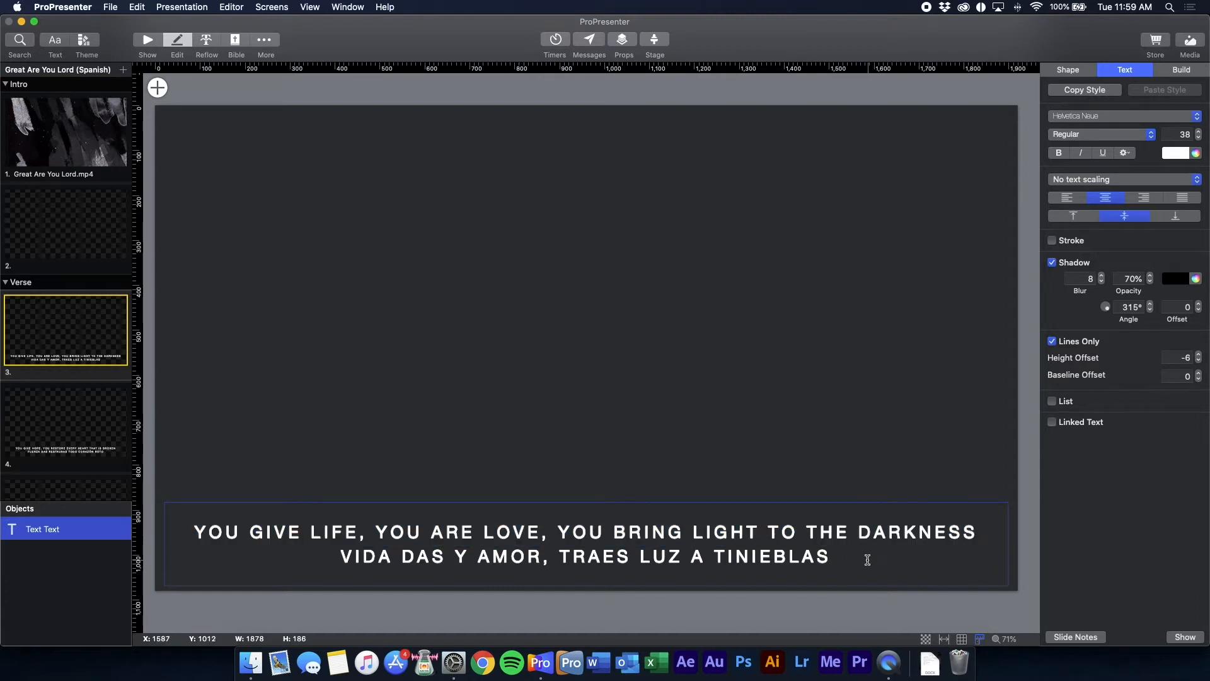
# Step: Replace the word YOU before BRING with DLKJBVKJDSB on slide 3, and undo the text change
pyautogui.doubleClick(561, 533)
pyautogui.write('DLKJBVKJDSB')
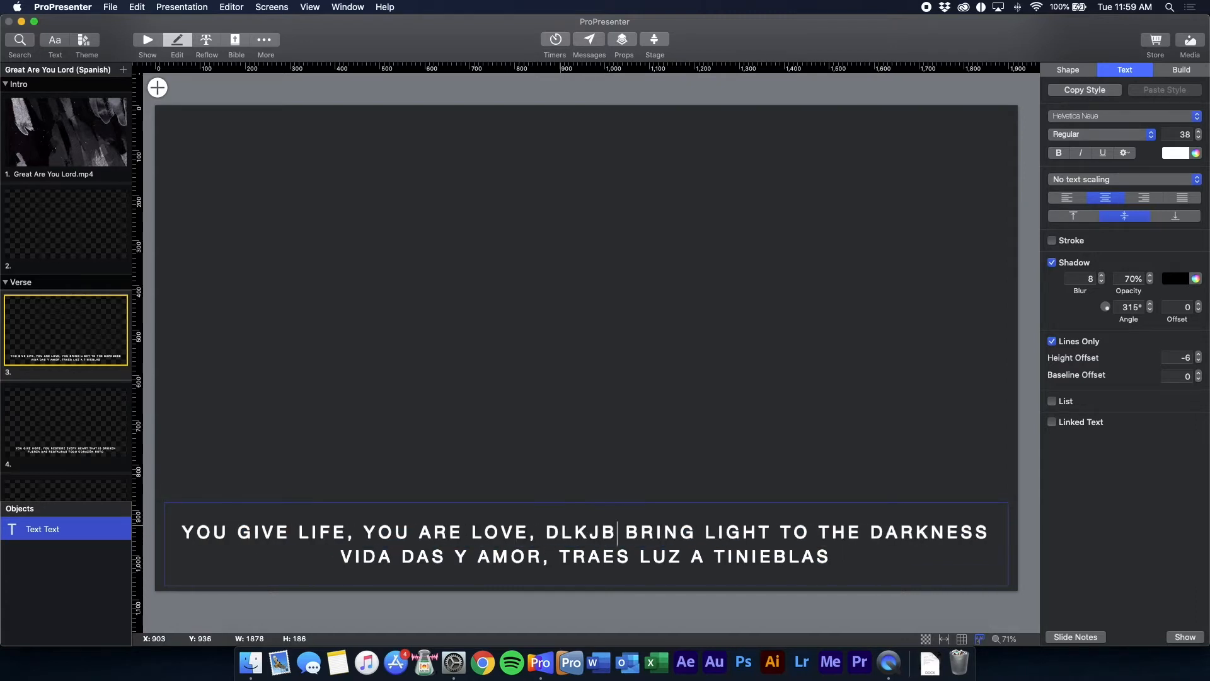
pyautogui.press('super+z')
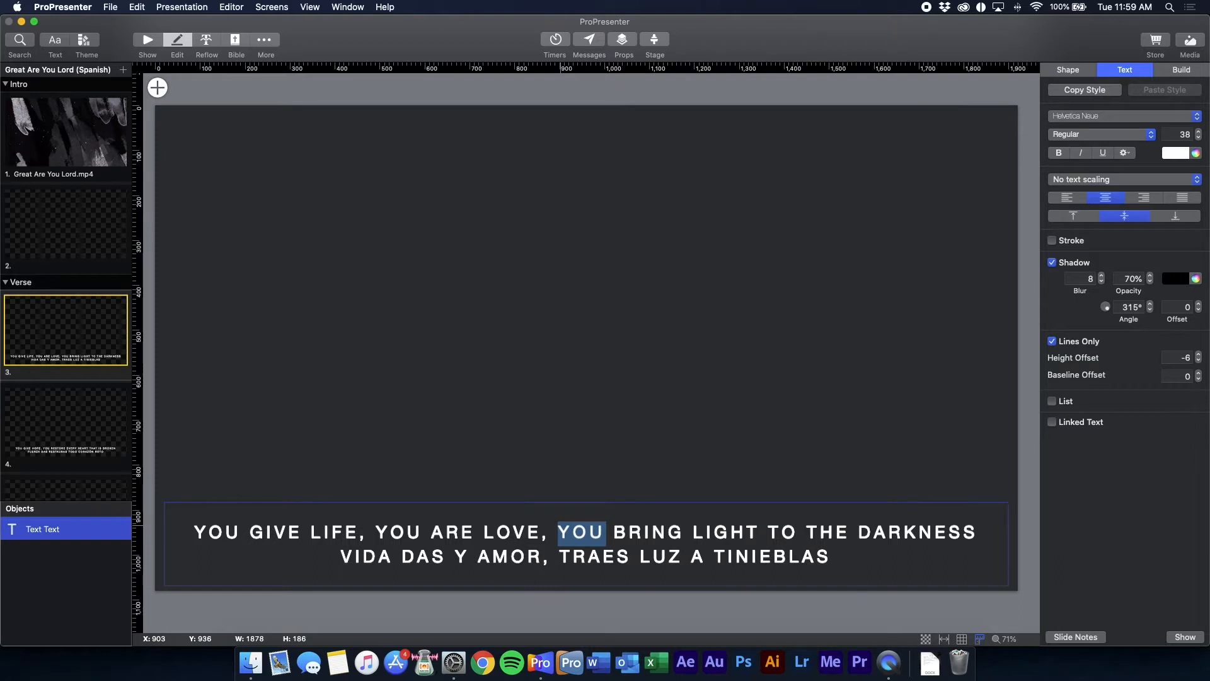
# Step: Select the English lyric line on slide 3, deselect it, and view the object types that can be added to the slide
pyautogui.tripleClick(606, 529)
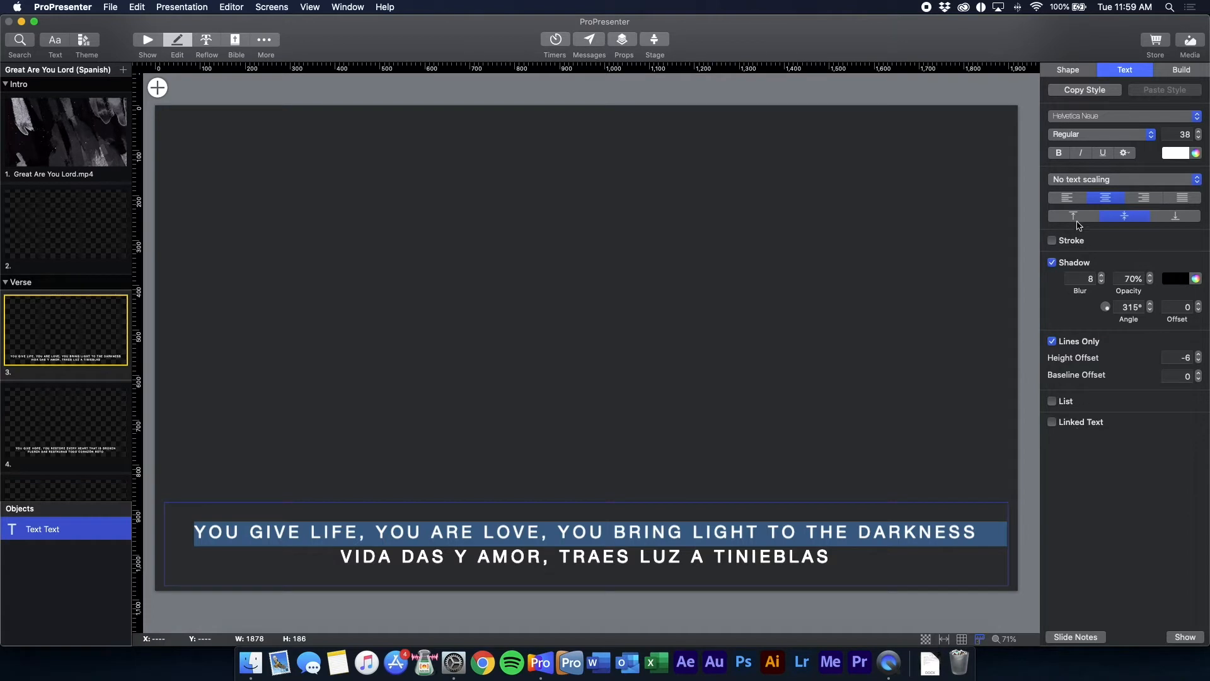
pyautogui.click(656, 162)
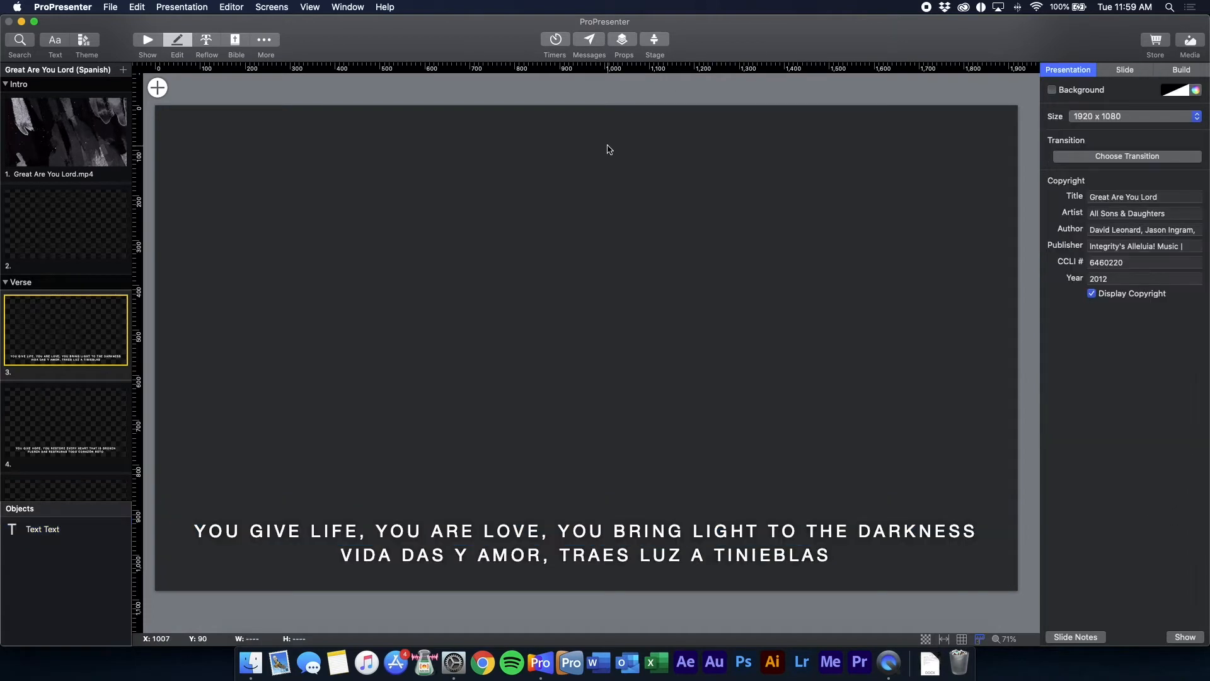
pyautogui.click(158, 88)
pyautogui.moveTo(194, 123)
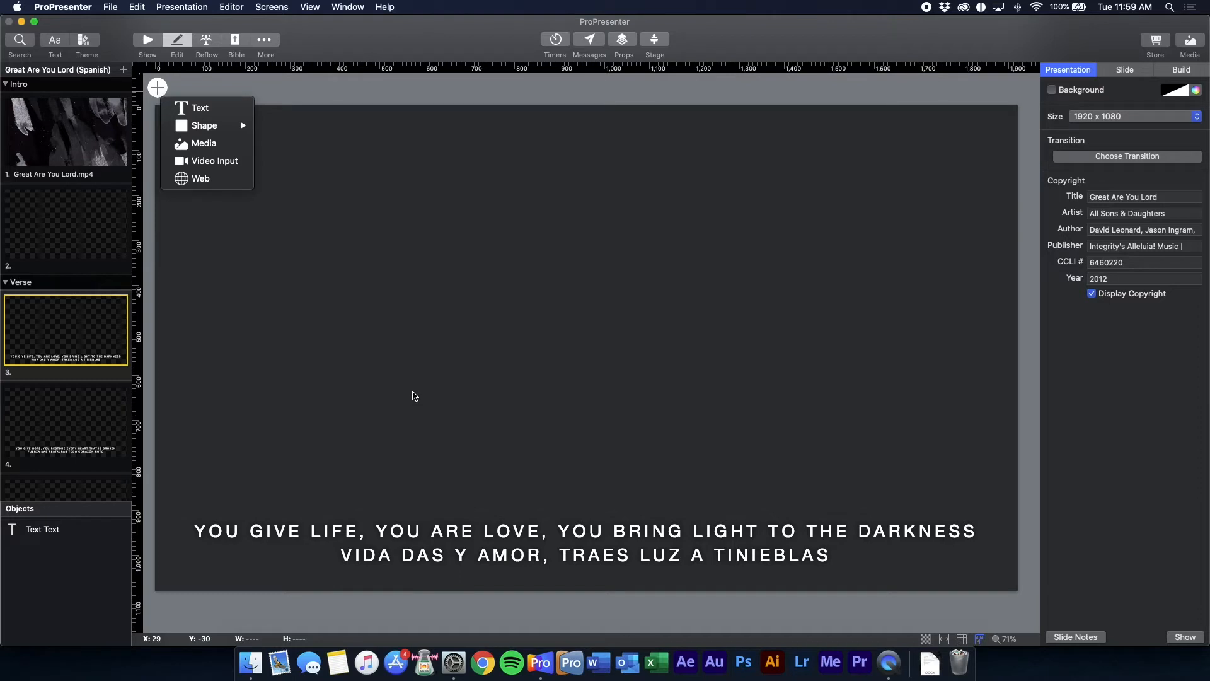
pyautogui.click(414, 395)
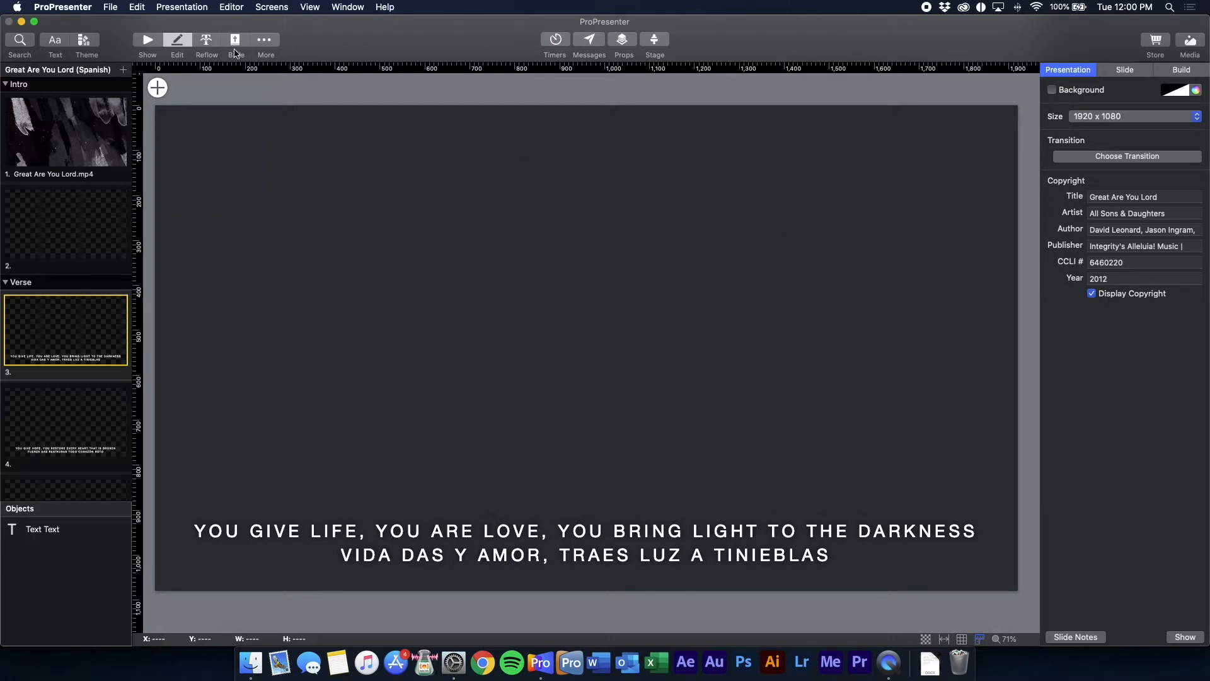
# Step: Return to Show mode and enlarge the library and playlist area above the song list
pyautogui.scroll(-5, 96, 302)
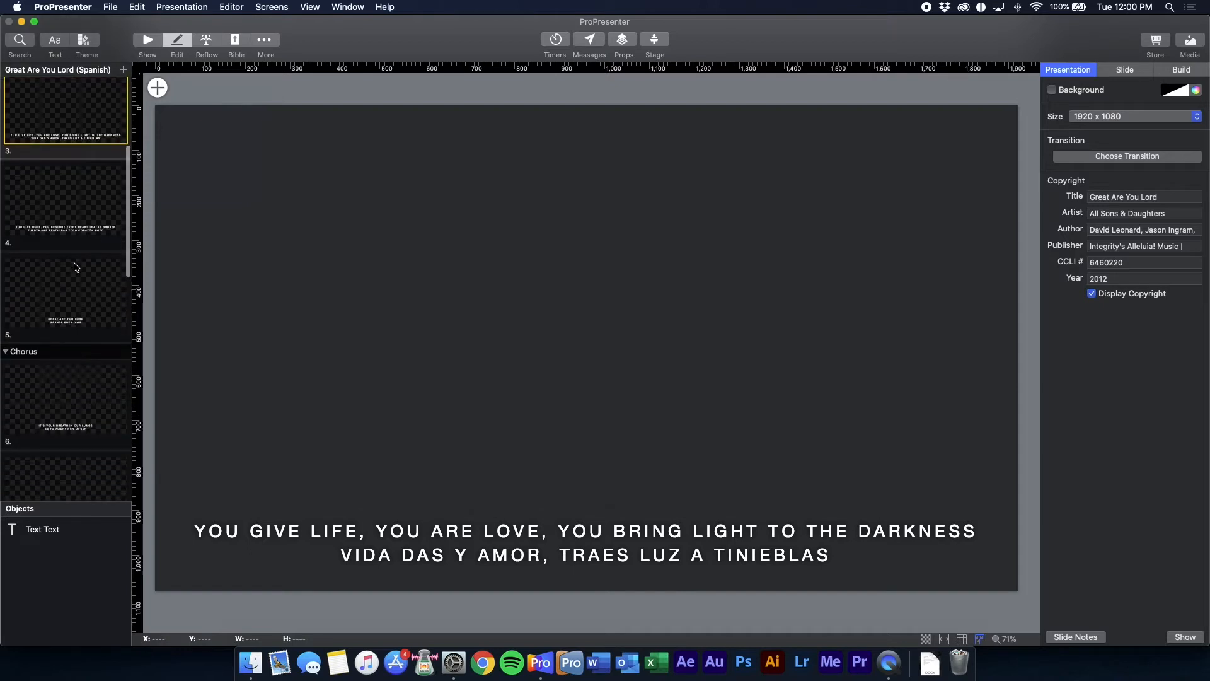
pyautogui.scroll(5, 71, 265)
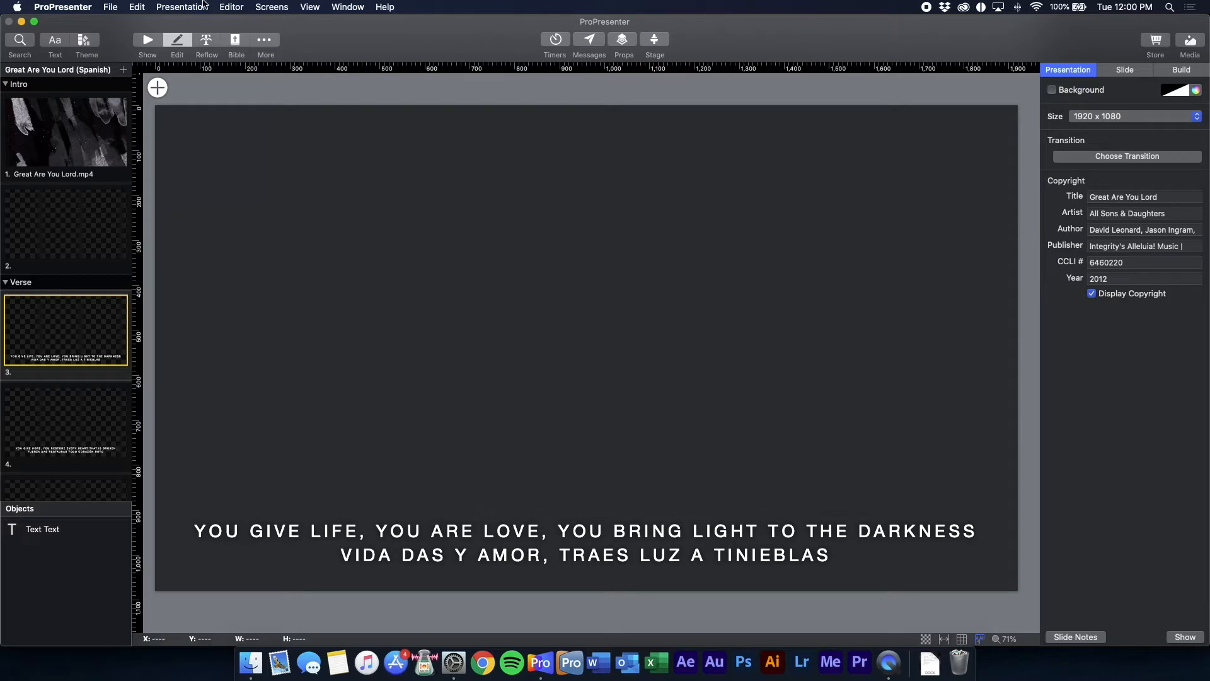
pyautogui.click(148, 42)
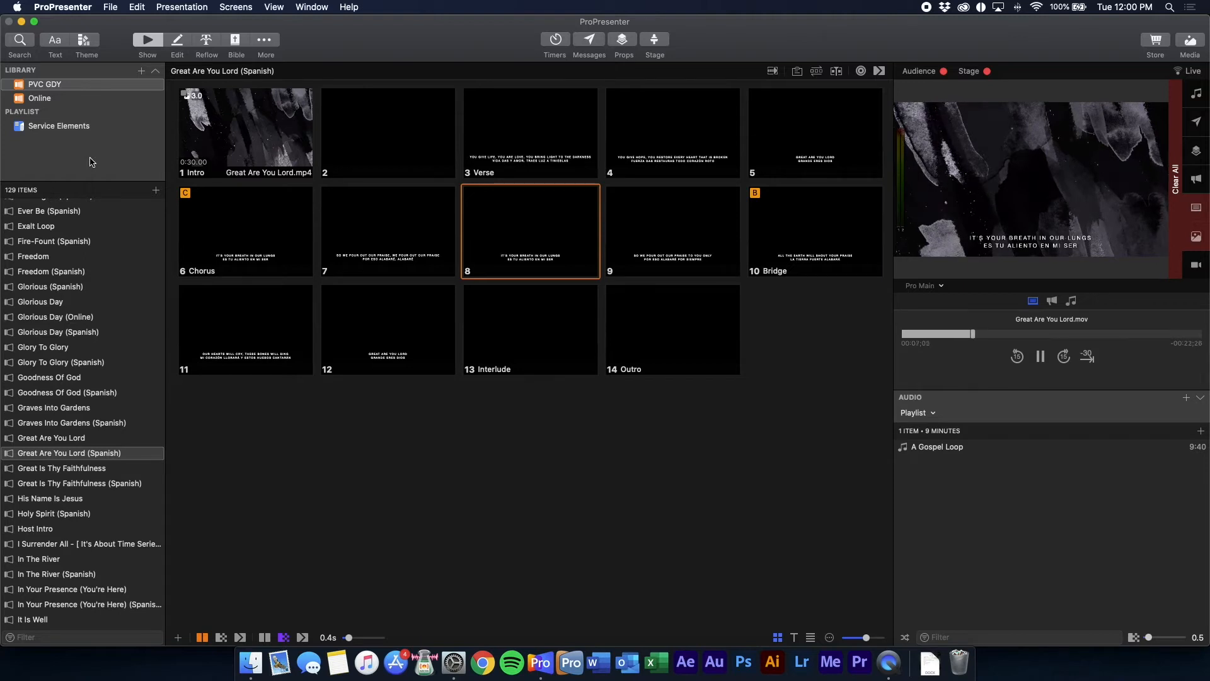
pyautogui.moveTo(78, 182); pyautogui.dragTo(78, 256)
pyautogui.click(98, 200)
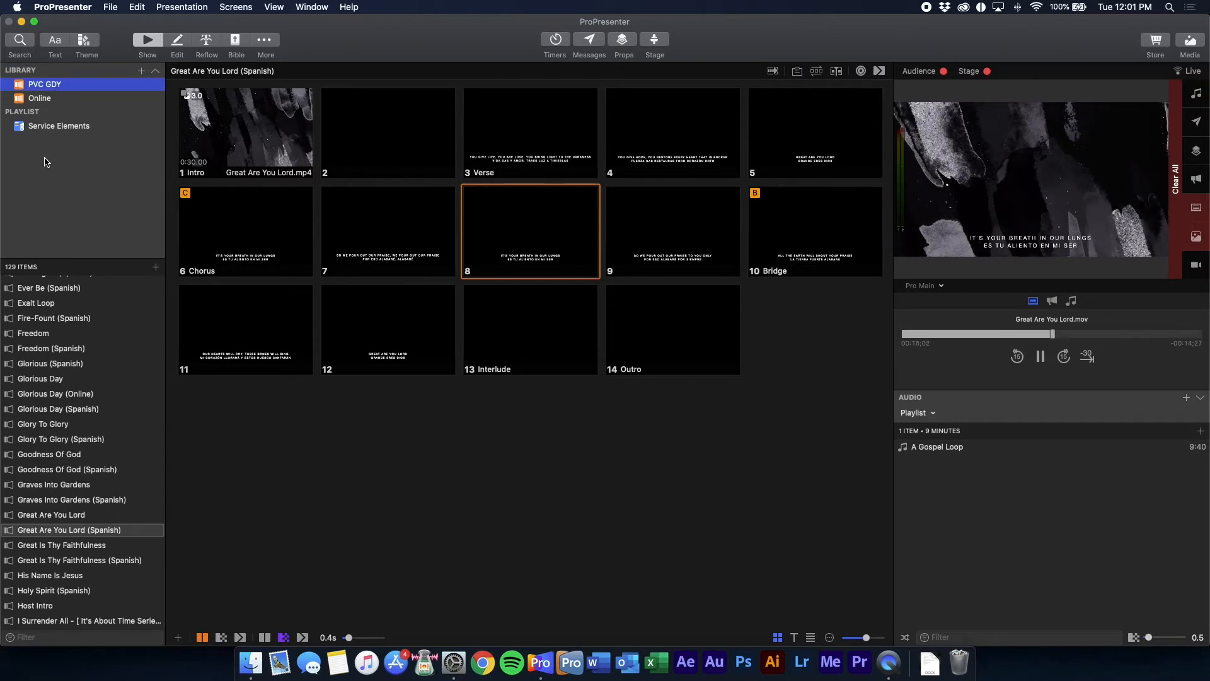
# Step: Search for medley among the local library presentations only, and open 20 Year Medley from the PVC GDY library
pyautogui.scroll(5, 42, 404)
pyautogui.scroll(-15, 42, 404)
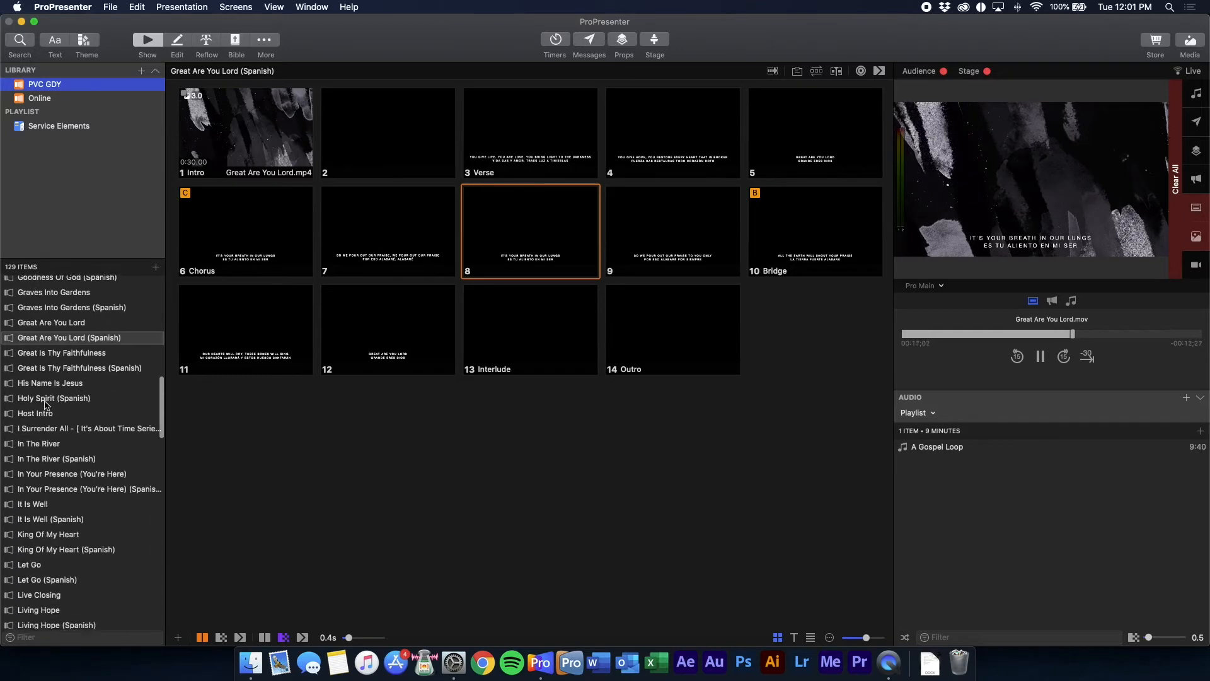
pyautogui.scroll(-15, 17, 448)
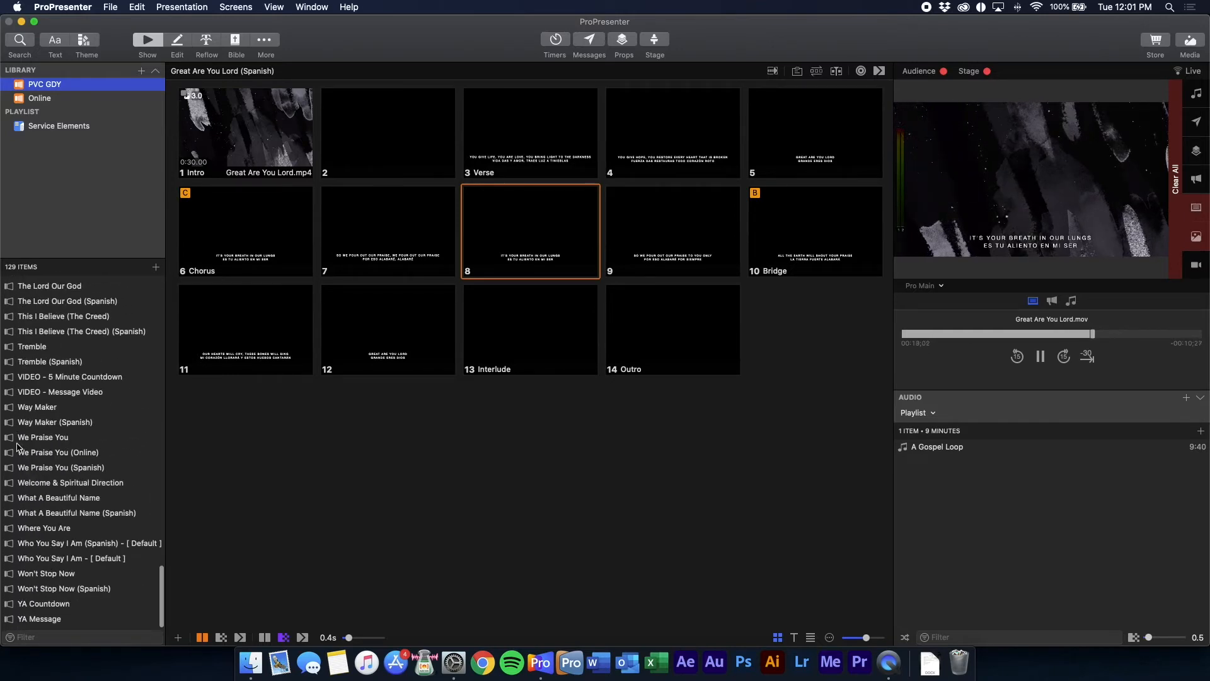
pyautogui.scroll(10, 91, 434)
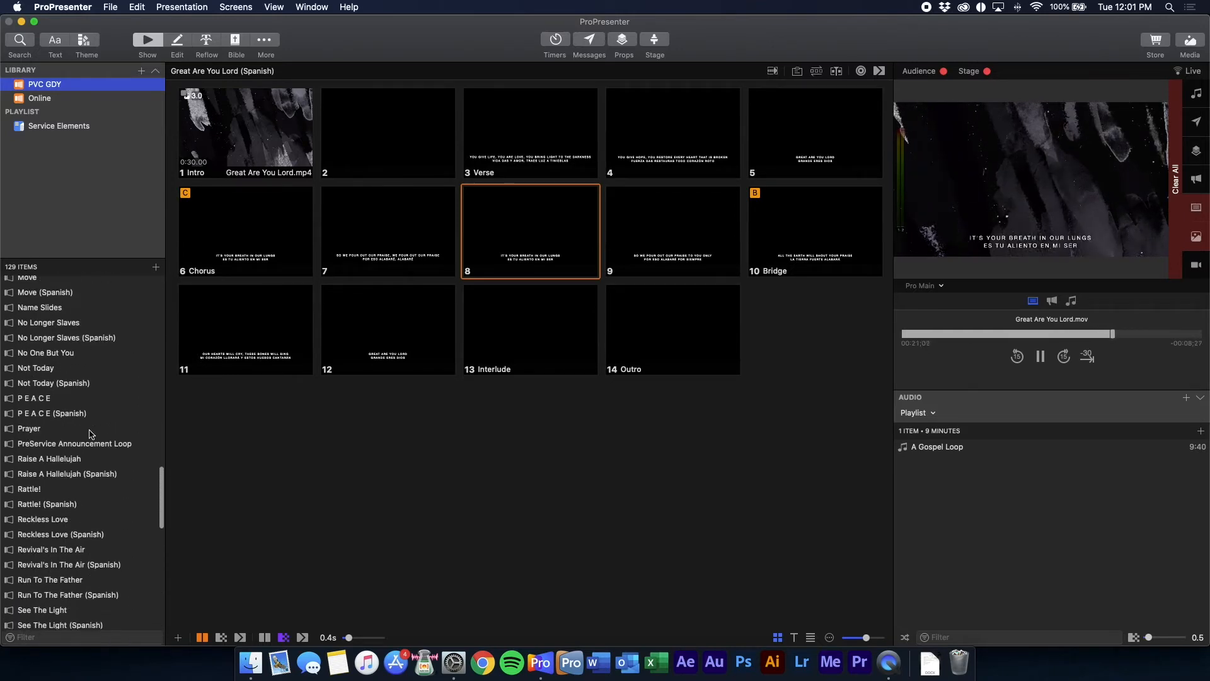
pyautogui.click(20, 39)
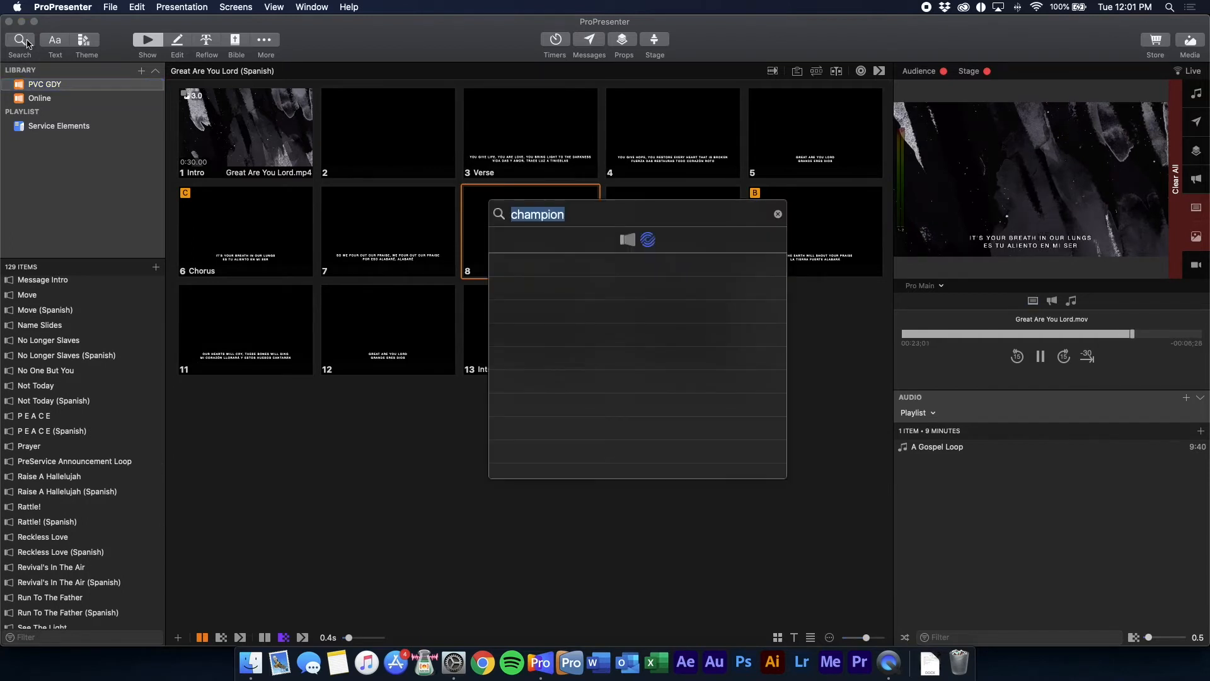
pyautogui.write('medley')
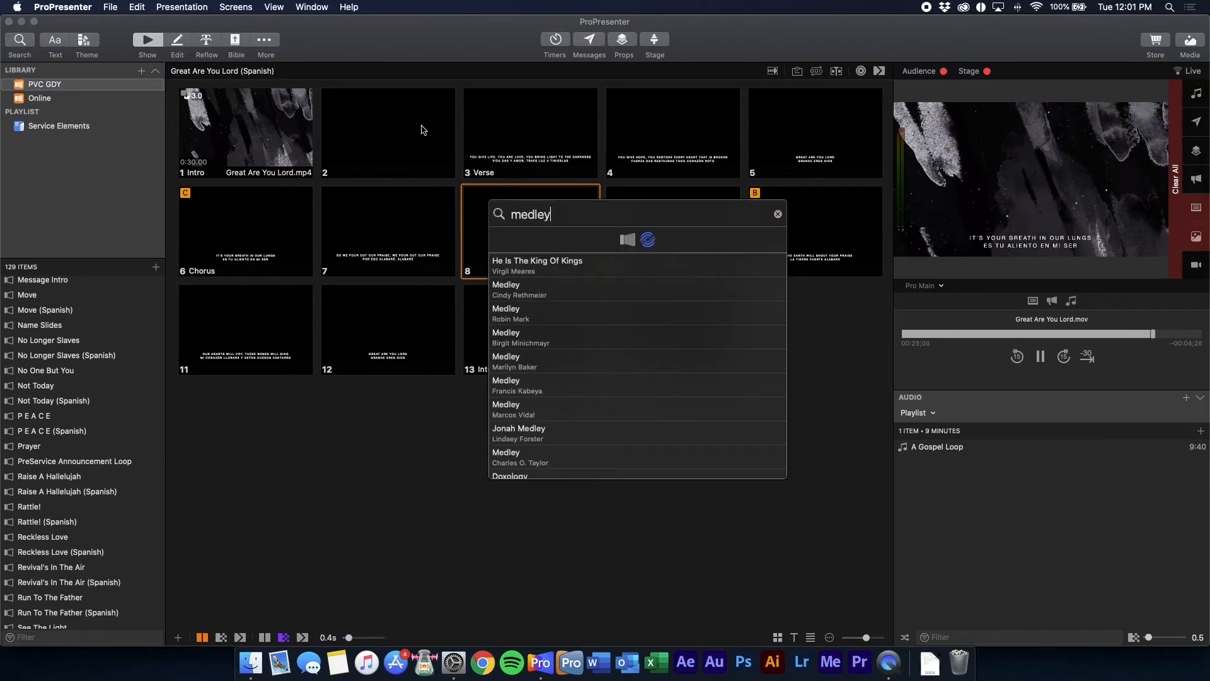
pyautogui.click(628, 240)
pyautogui.scroll(1, 542, 293)
pyautogui.click(546, 262)
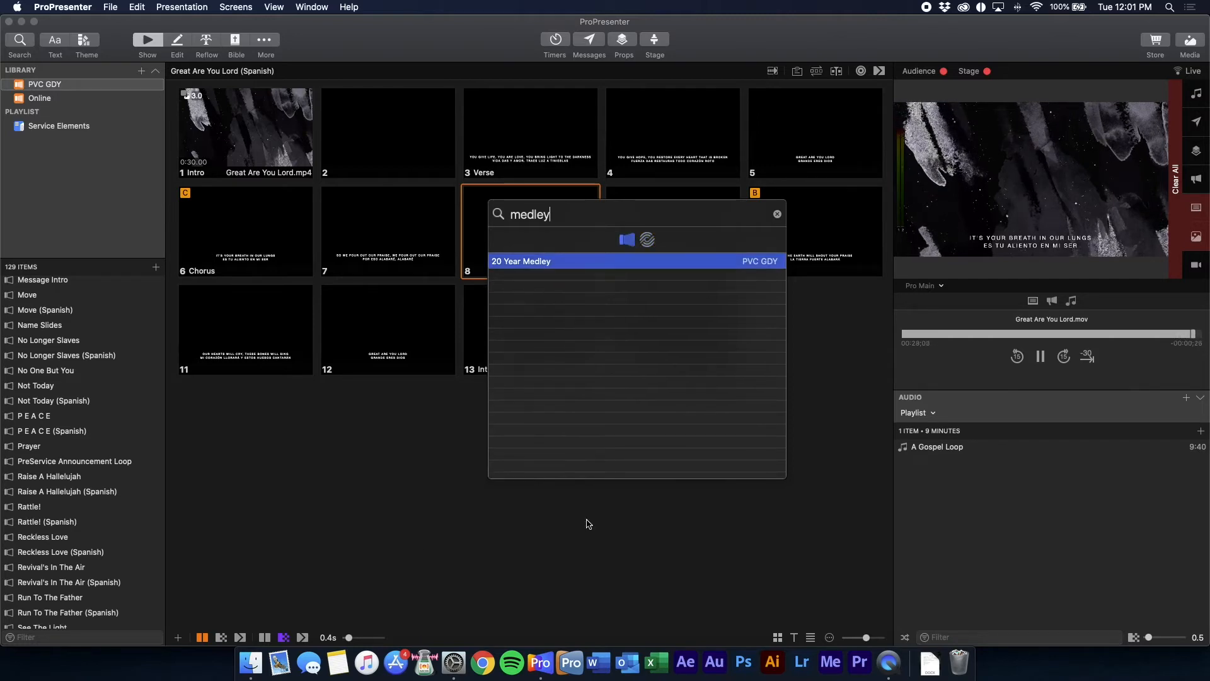
pyautogui.click(645, 262)
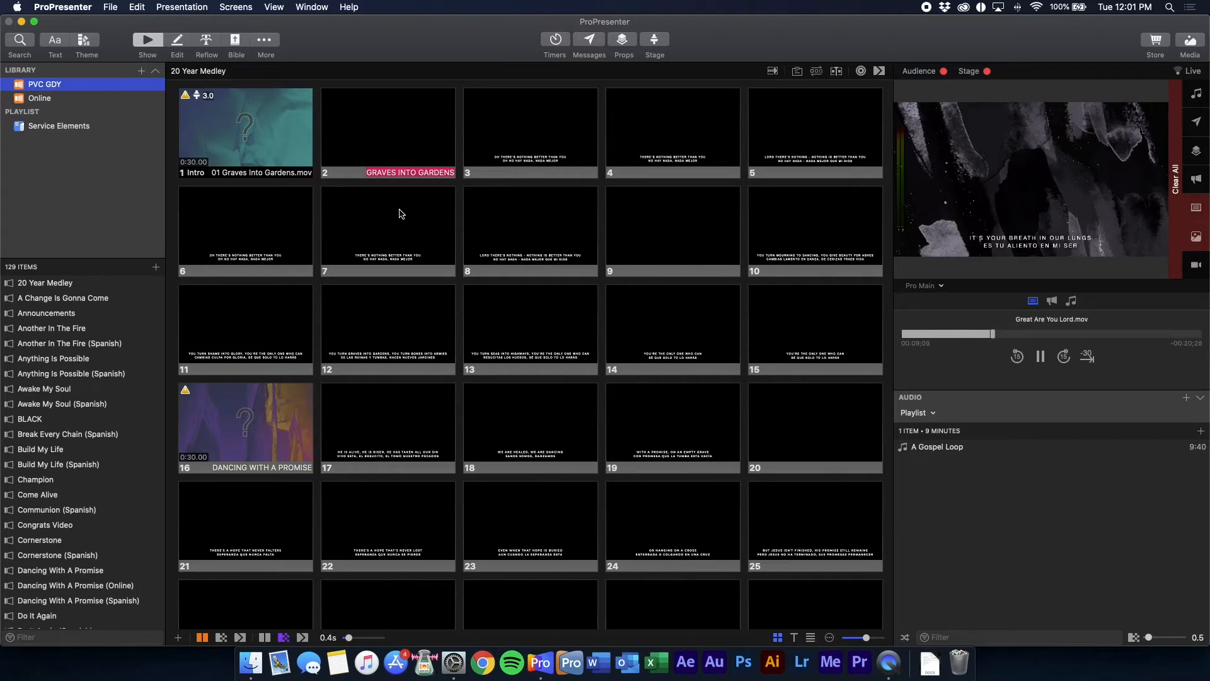
# Step: Look through the 20 Year Medley slides, open the presentation in the slide editor, and select the lyrics text box on slide 3
pyautogui.scroll(3, 580, 283)
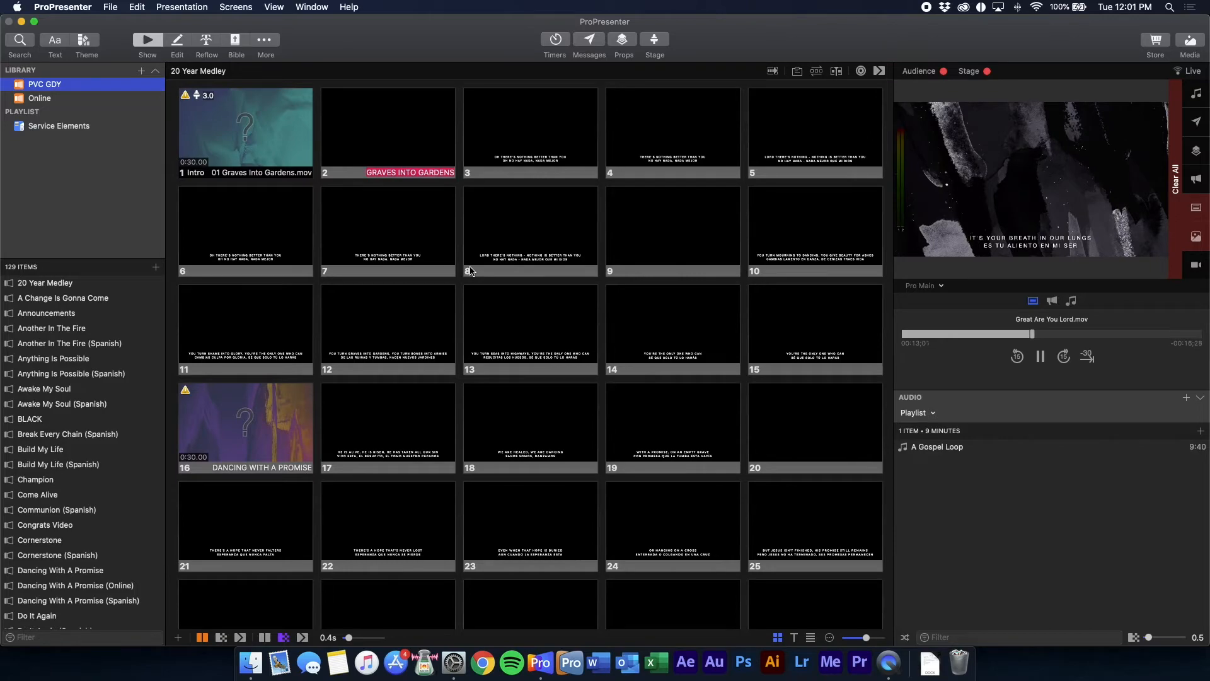
pyautogui.scroll(-3, 471, 271)
pyautogui.scroll(4, 470, 272)
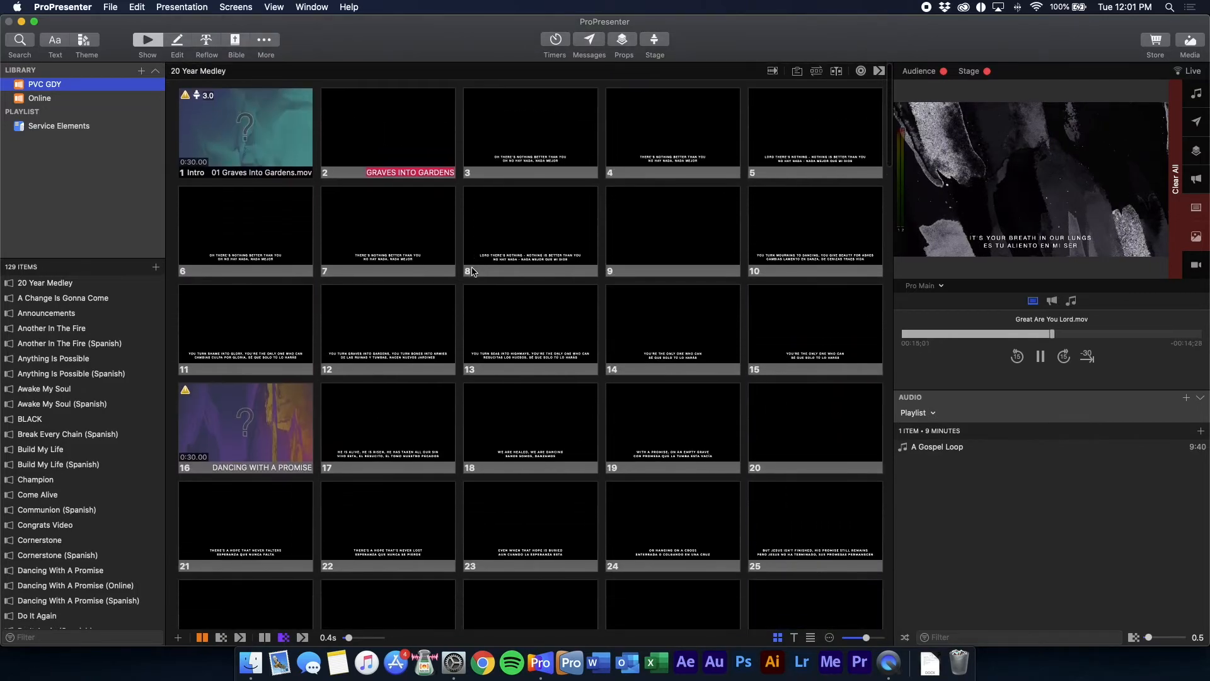
pyautogui.scroll(-20, 473, 271)
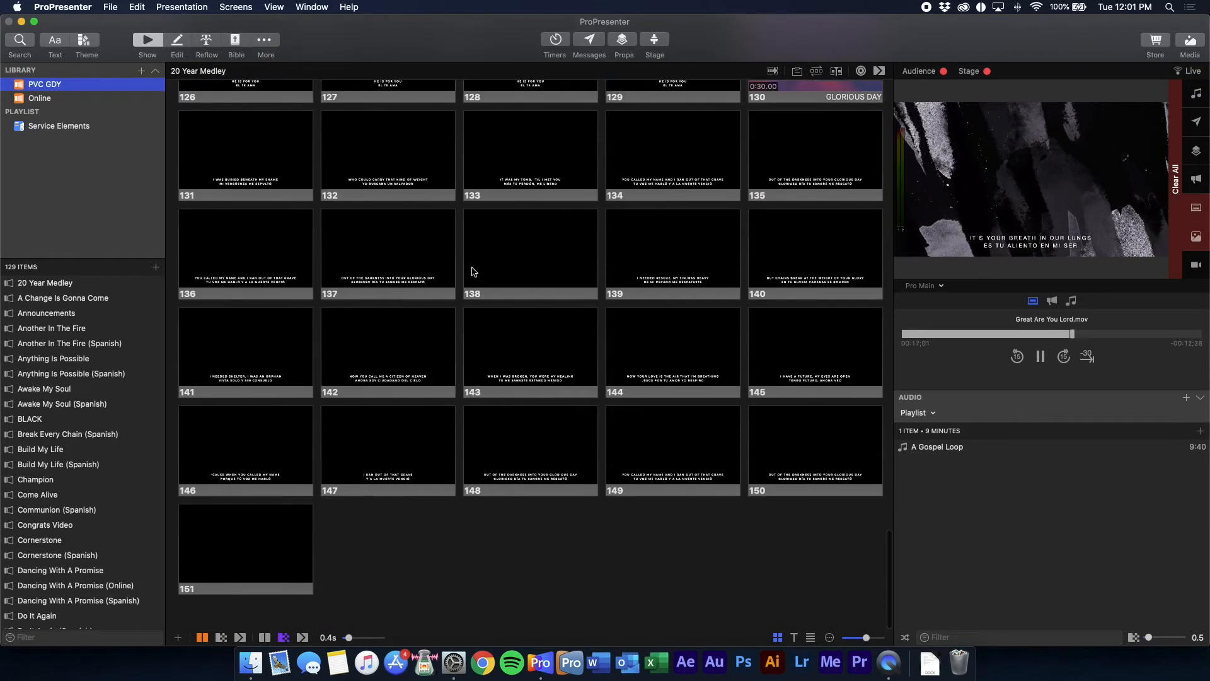
pyautogui.scroll(20, 474, 271)
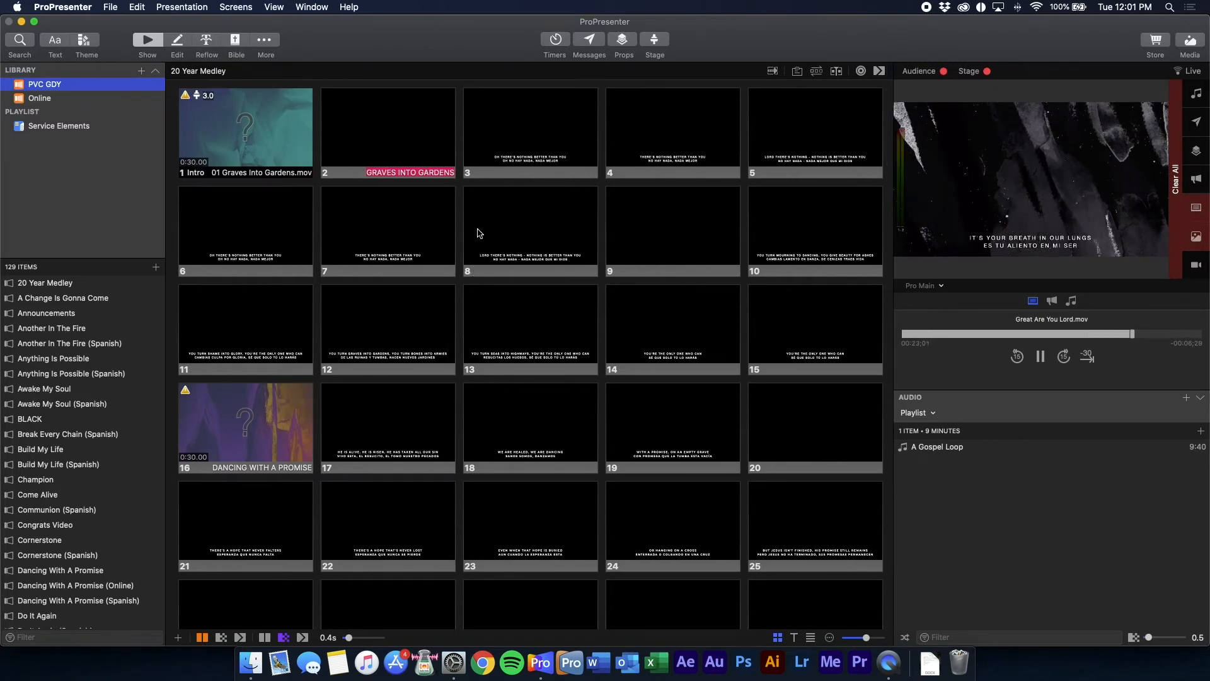
pyautogui.click(179, 41)
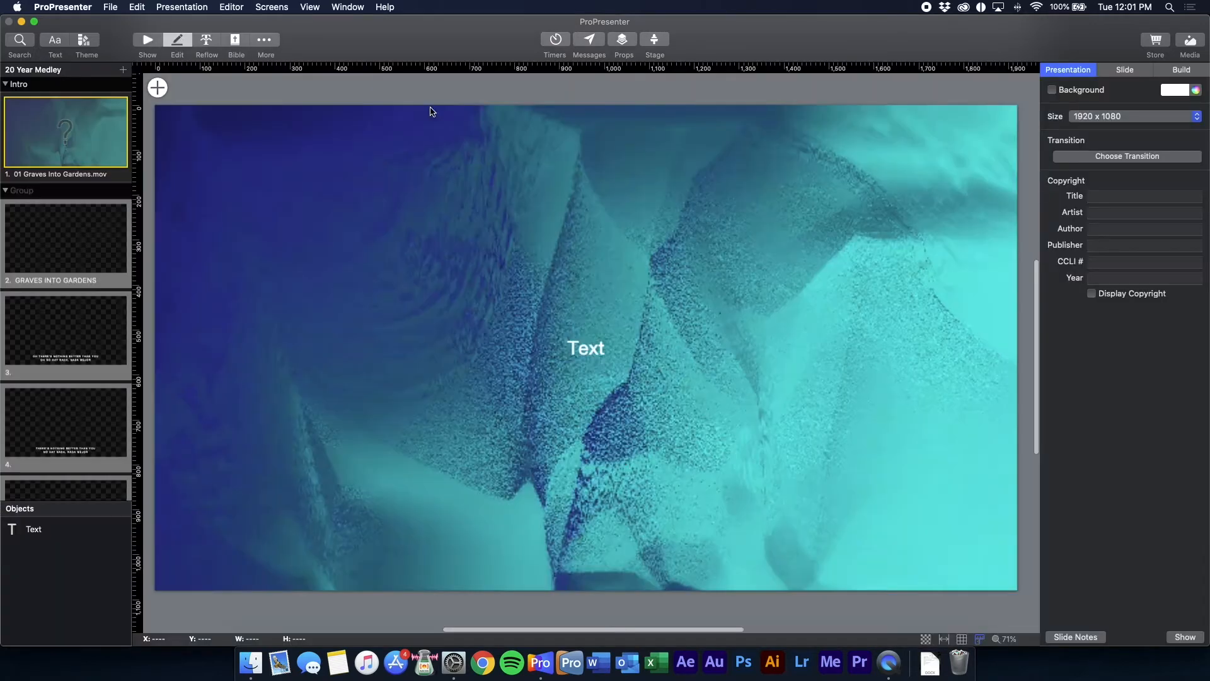
pyautogui.click(61, 317)
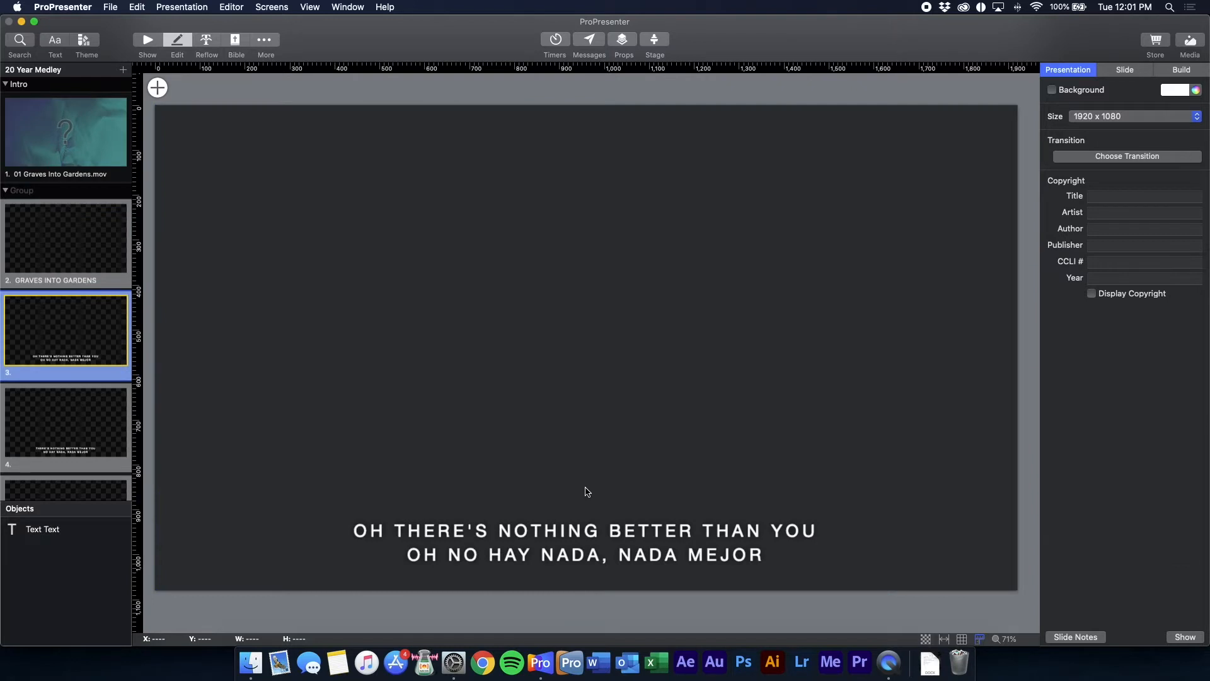
pyautogui.click(588, 537)
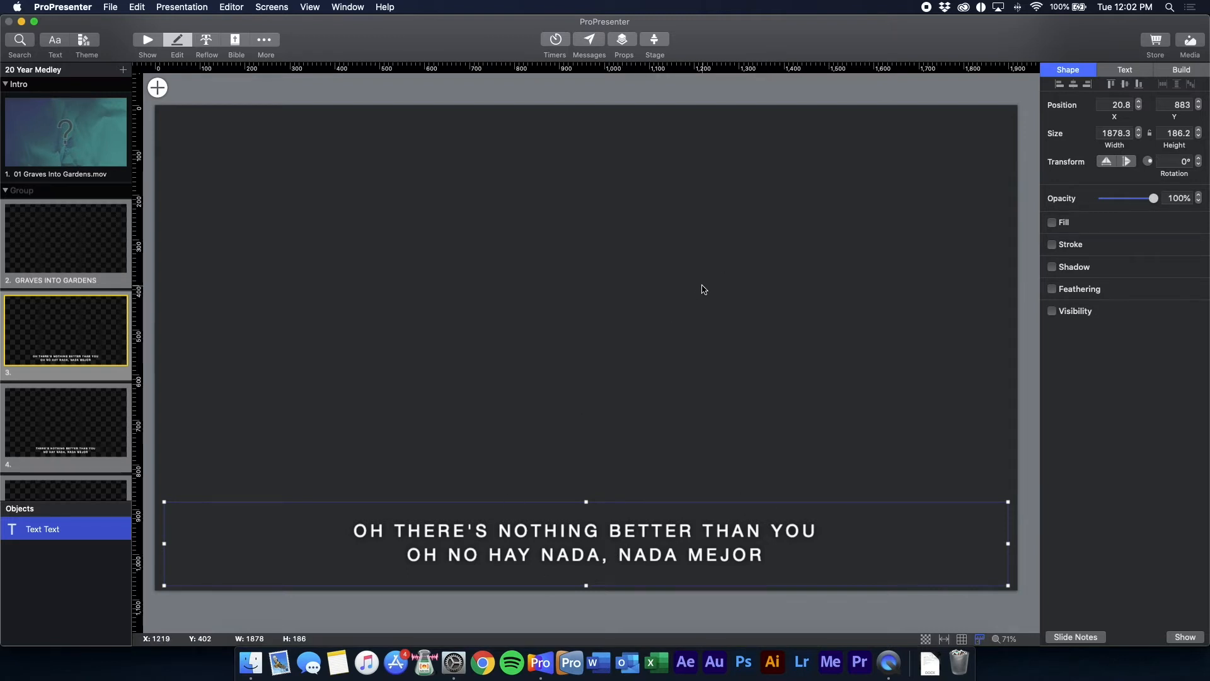
pyautogui.scroll(-3, 2, 326)
pyautogui.scroll(-3, 216, 289)
pyautogui.scroll(-10, 89, 298)
pyautogui.scroll(15, 89, 297)
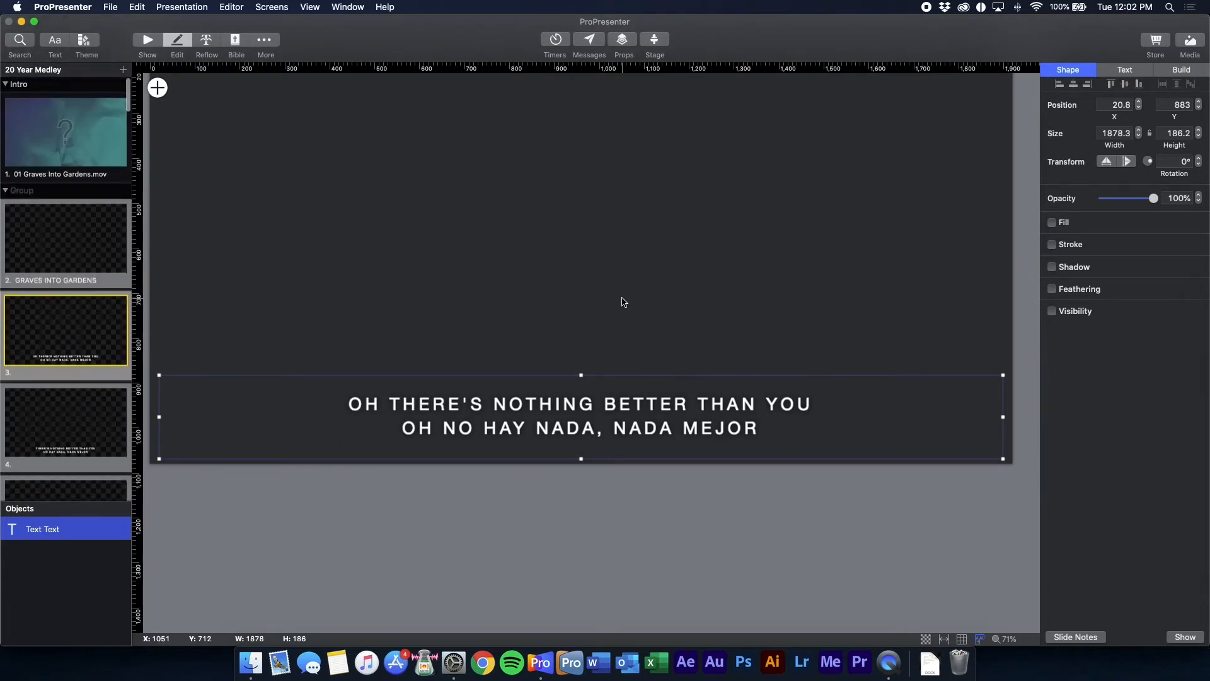
pyautogui.scroll(3, 621, 303)
pyautogui.scroll(3, 634, 302)
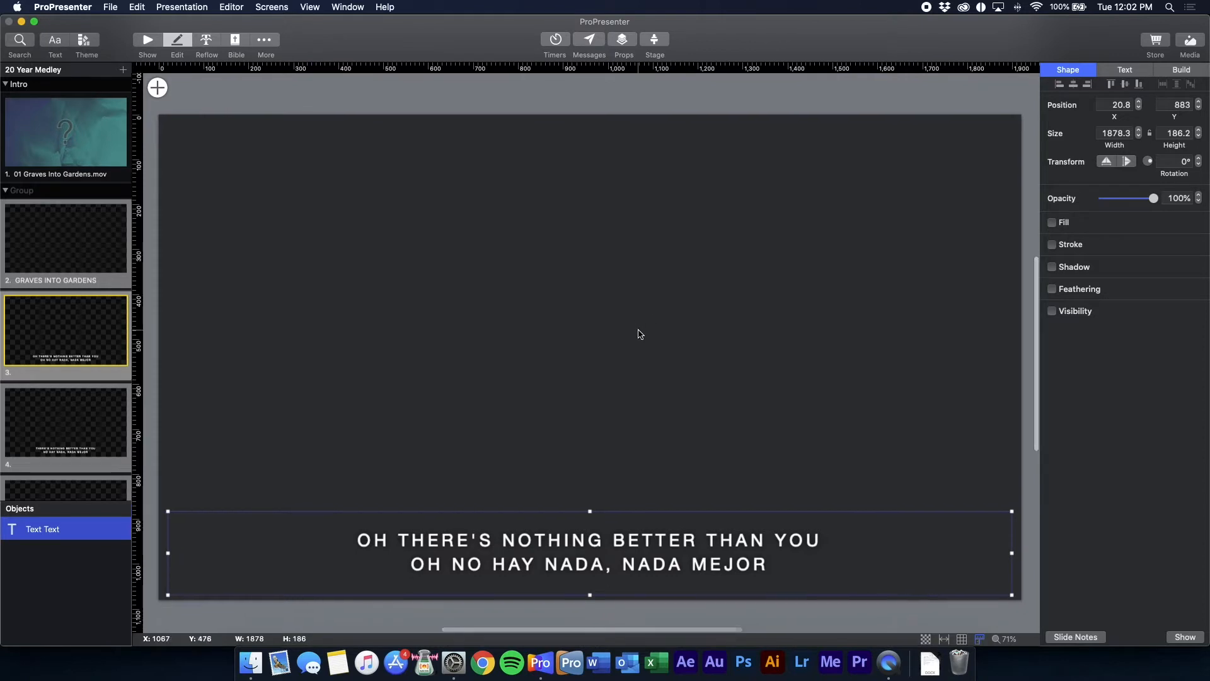
pyautogui.scroll(-2, 640, 334)
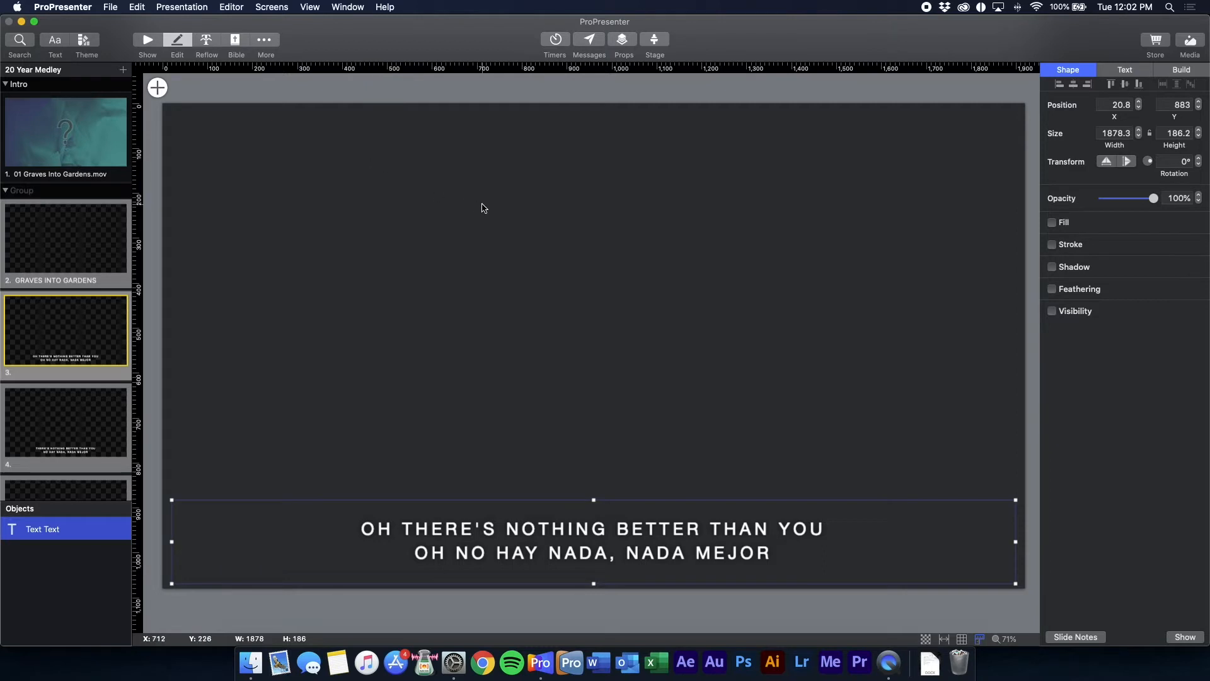
pyautogui.scroll(1, 484, 208)
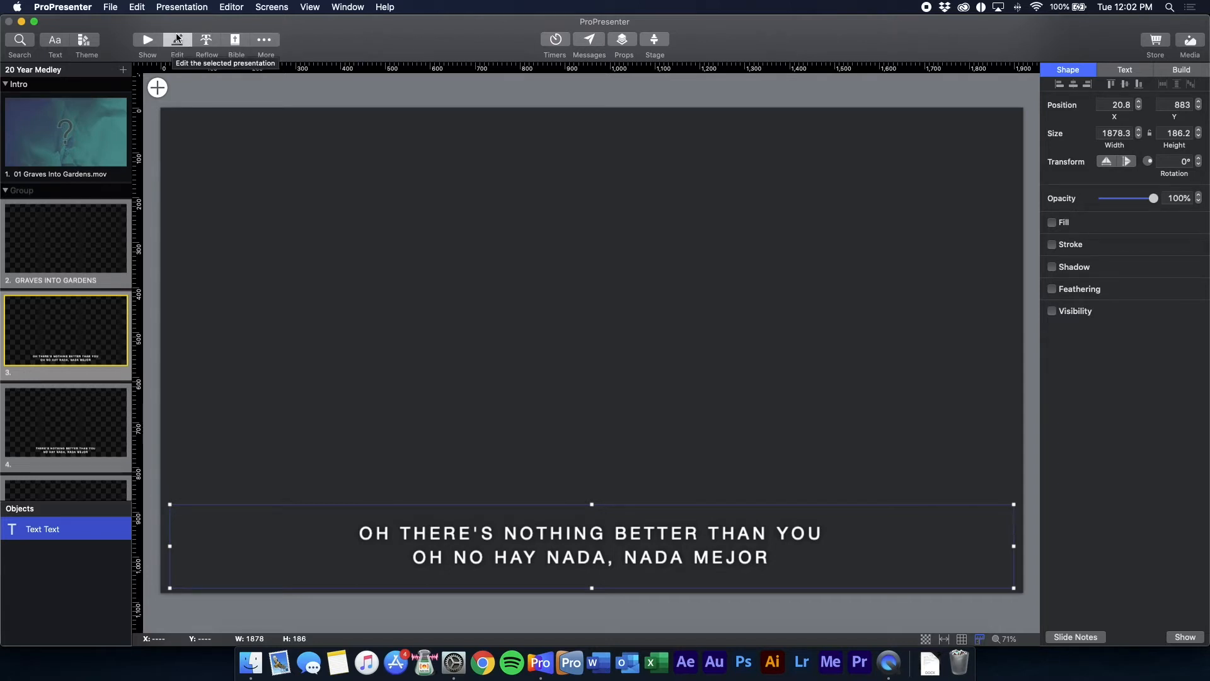
# Step: Open 20 Year Medley in the Reflow Editor and reduce the display size of its lyric text
pyautogui.click(208, 40)
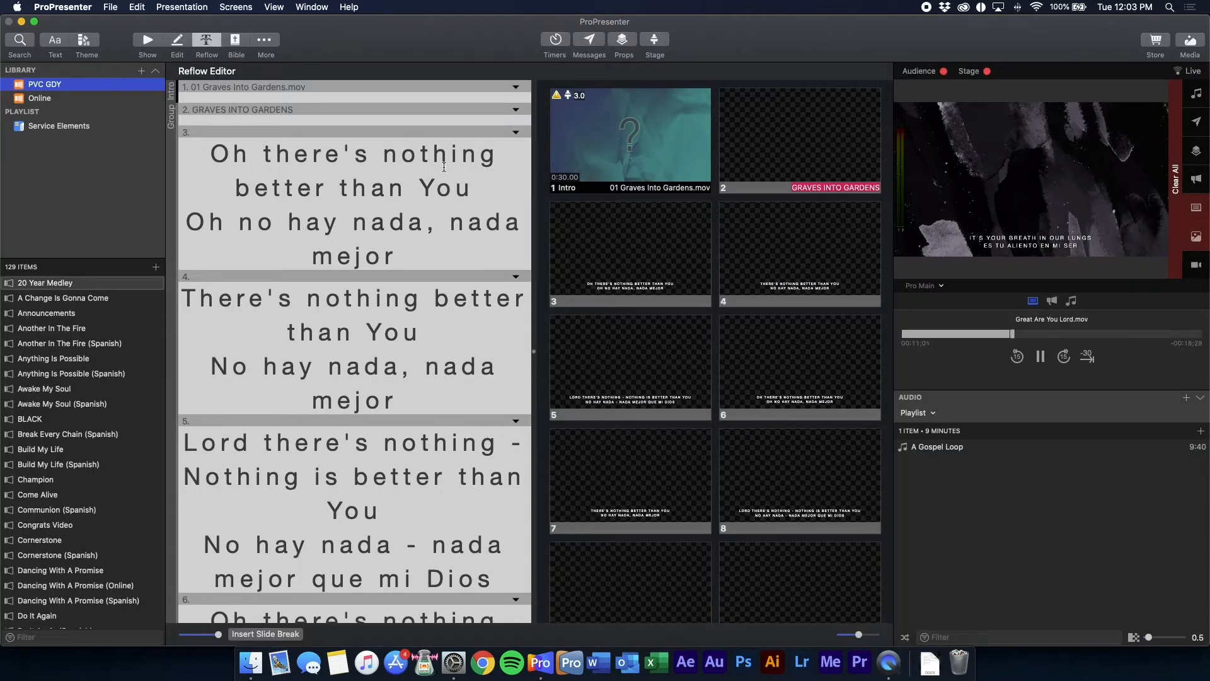
pyautogui.moveTo(218, 634); pyautogui.dragTo(197, 635)
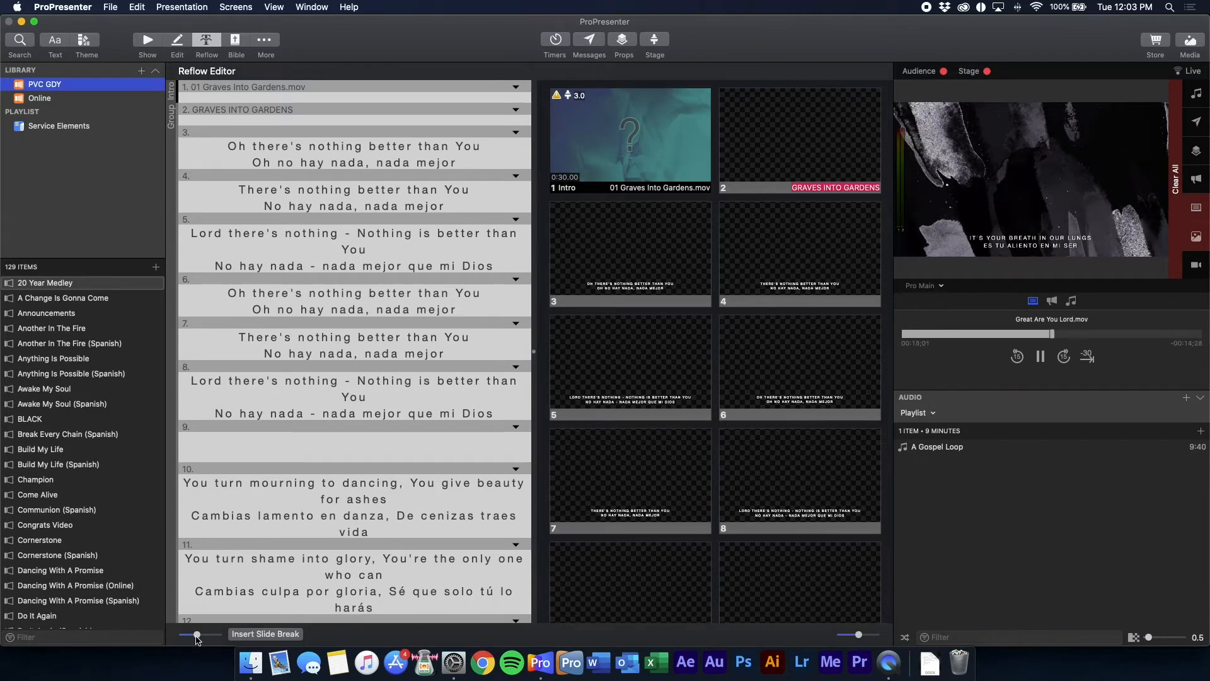
pyautogui.scroll(-3, 406, 257)
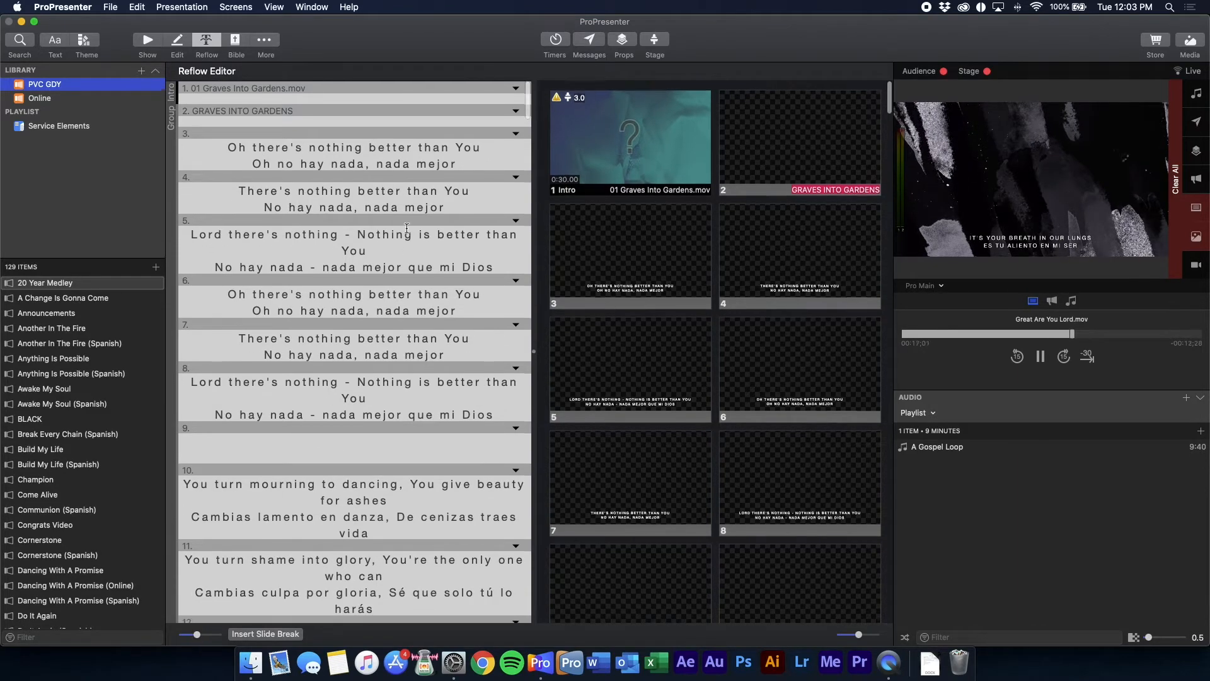
pyautogui.scroll(-5, 407, 257)
pyautogui.scroll(10, 310, 147)
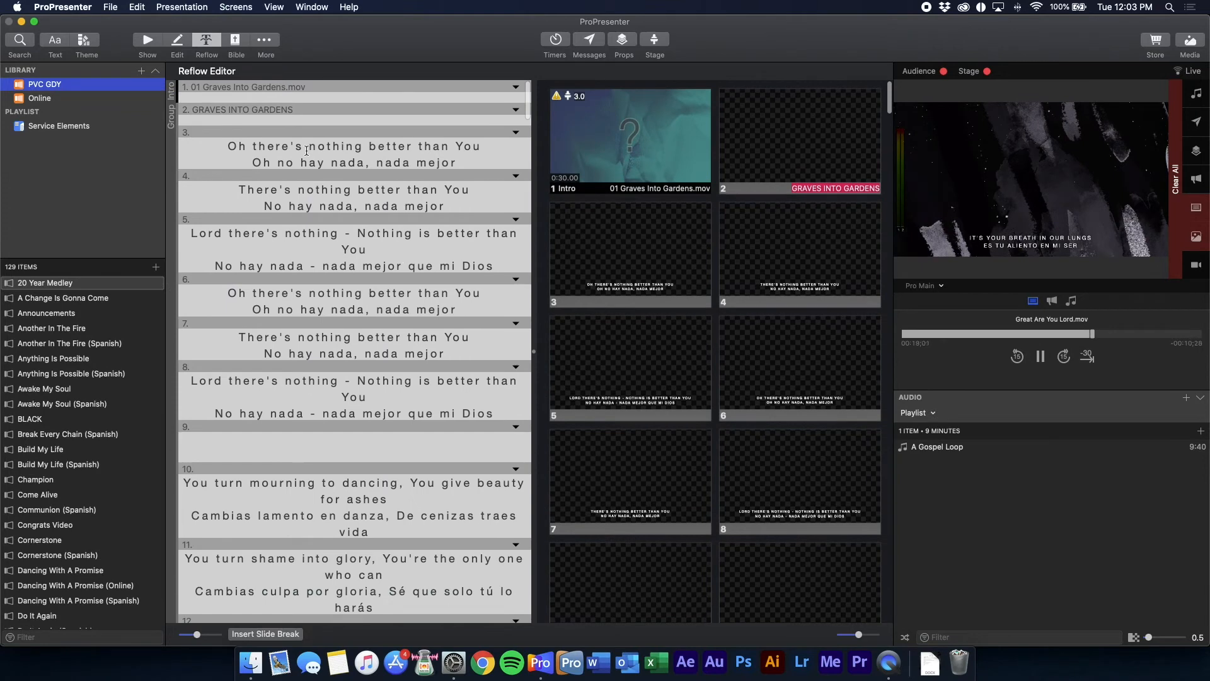
# Step: Try placing the text cursor in and selecting the English and Spanish lyric lines of slide 3 in the Reflow Editor
pyautogui.click(368, 163)
pyautogui.tripleClick(436, 160)
pyautogui.click(406, 147)
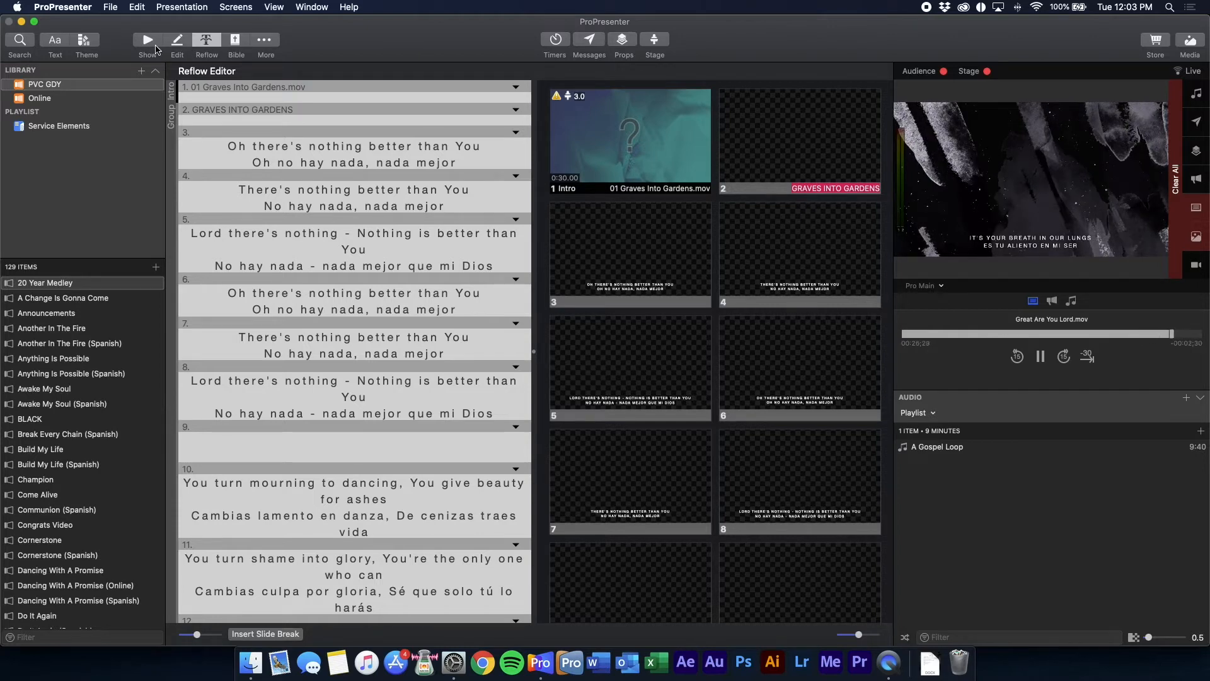
# Step: Leave the Reflow Editor, return to it, and look through the medley's lyrics from the Graves Into Gardens to the Dancing With A Promise slides
pyautogui.click(148, 41)
pyautogui.click(186, 44)
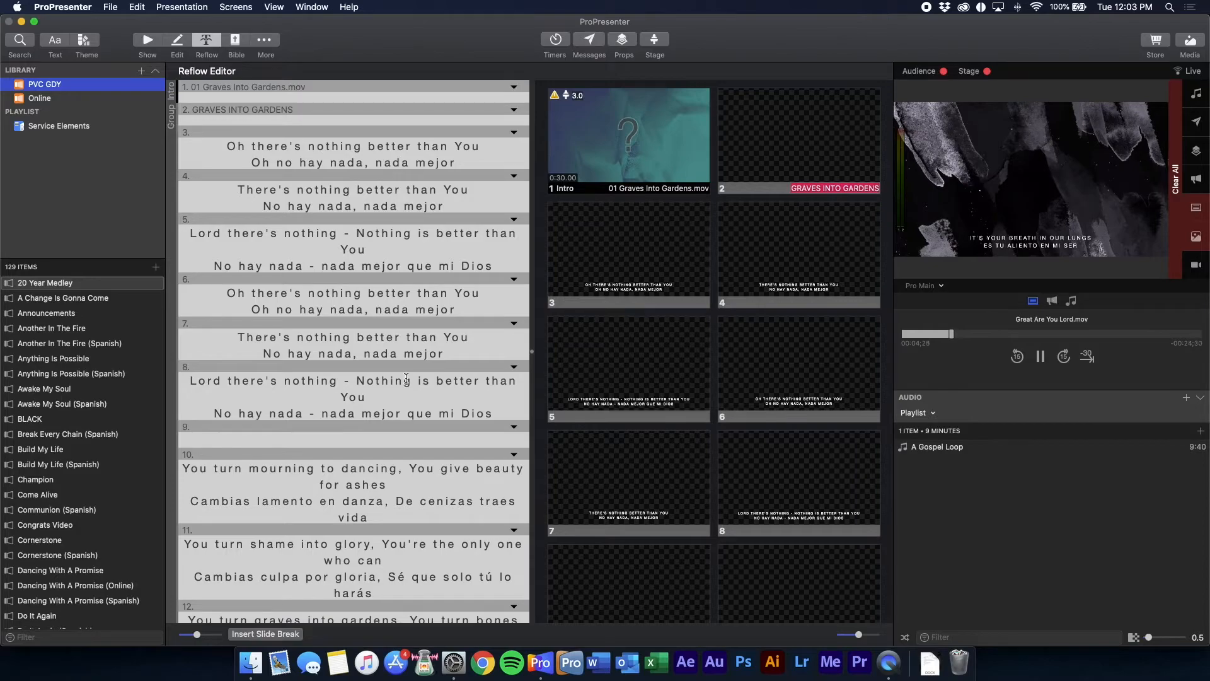
pyautogui.scroll(-20, 439, 384)
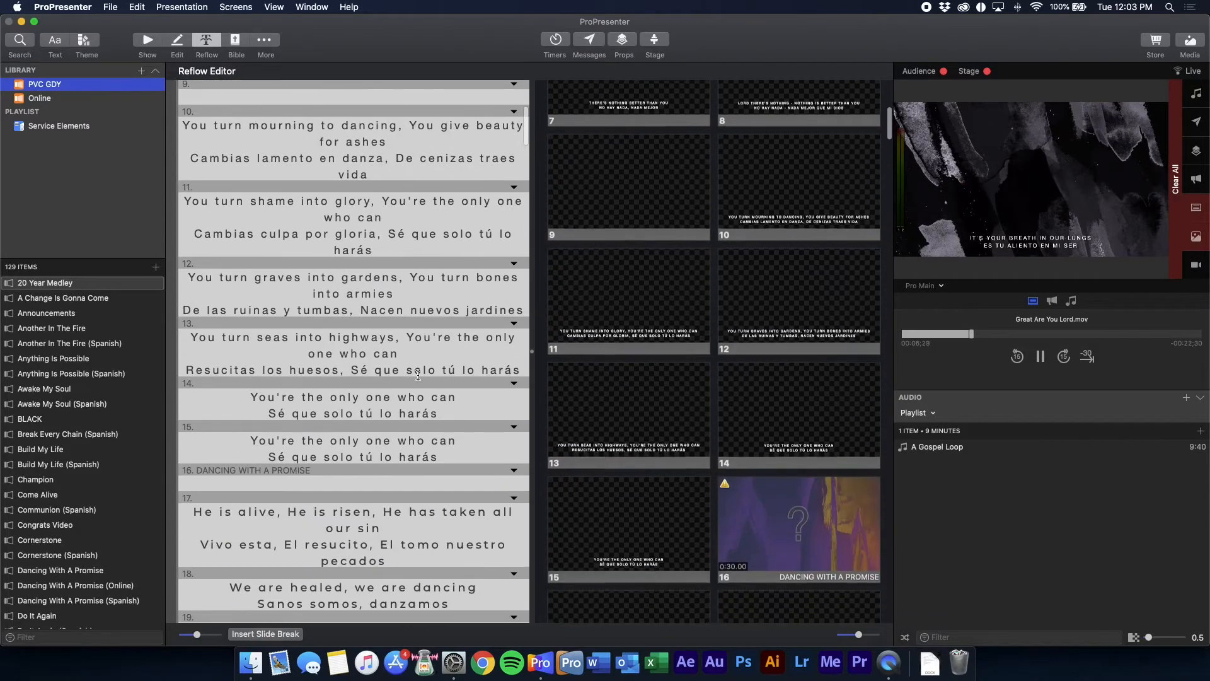
pyautogui.scroll(20, 404, 417)
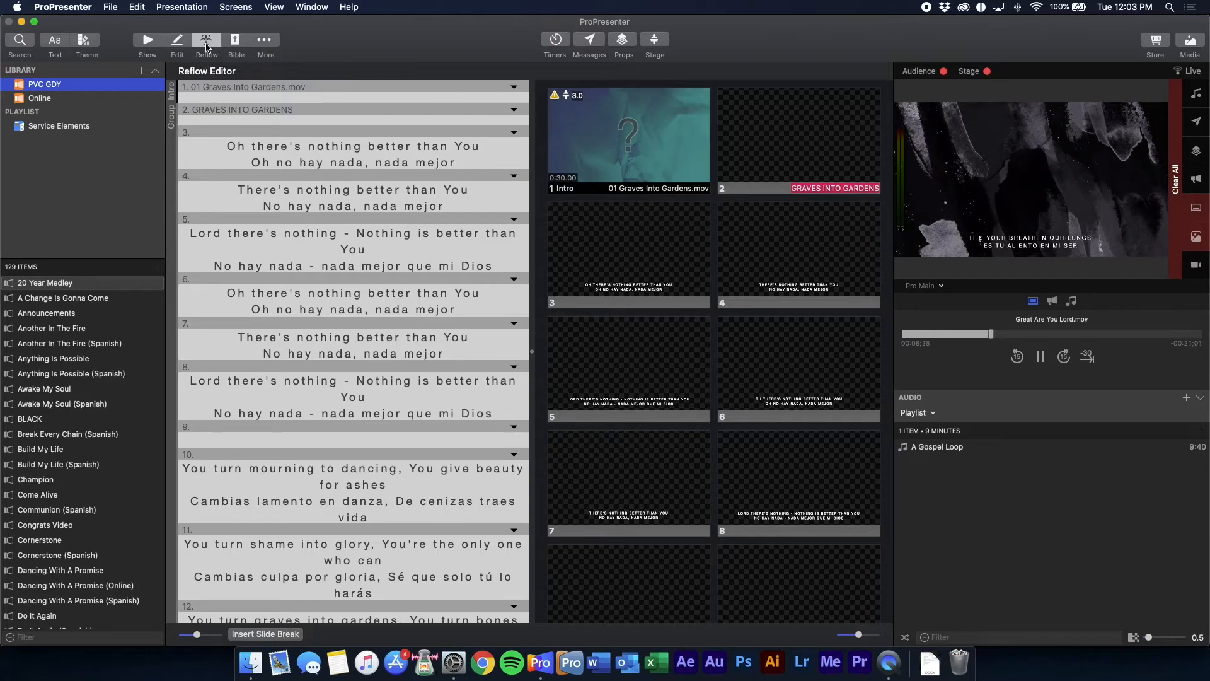
pyautogui.scroll(-10, 308, 330)
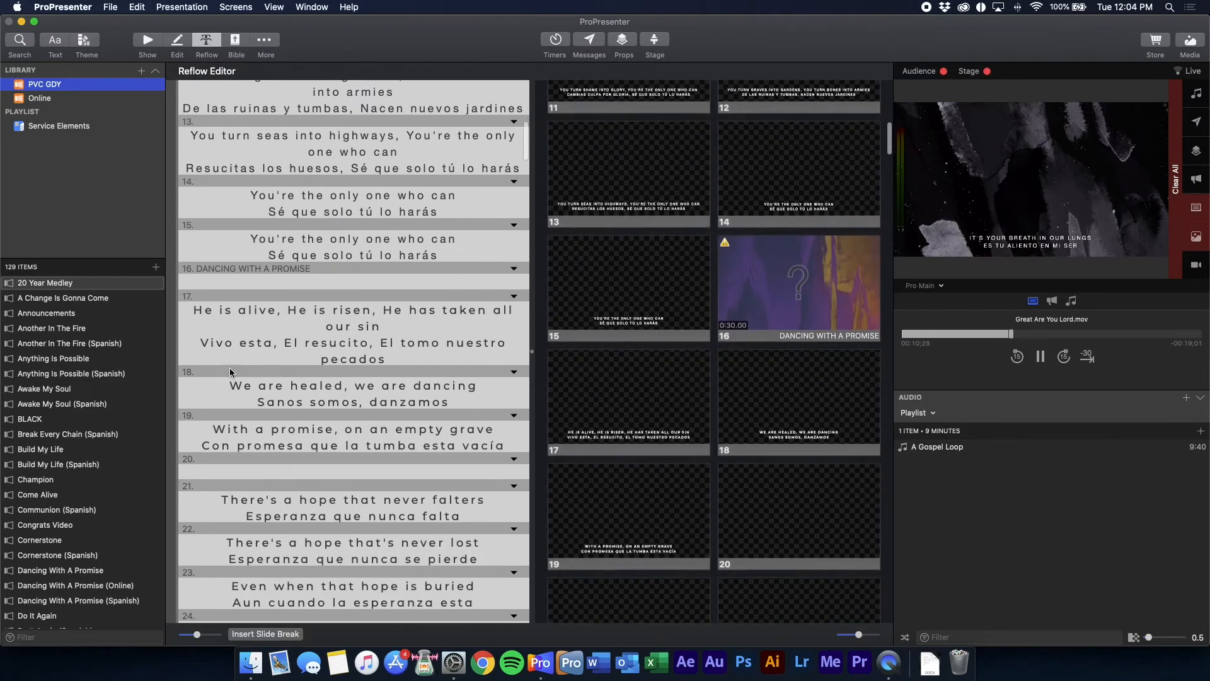
# Step: Open the Bible module and look through its purchased and free Bibles available for installation
pyautogui.scroll(-2, 378, 430)
pyautogui.scroll(15, 374, 430)
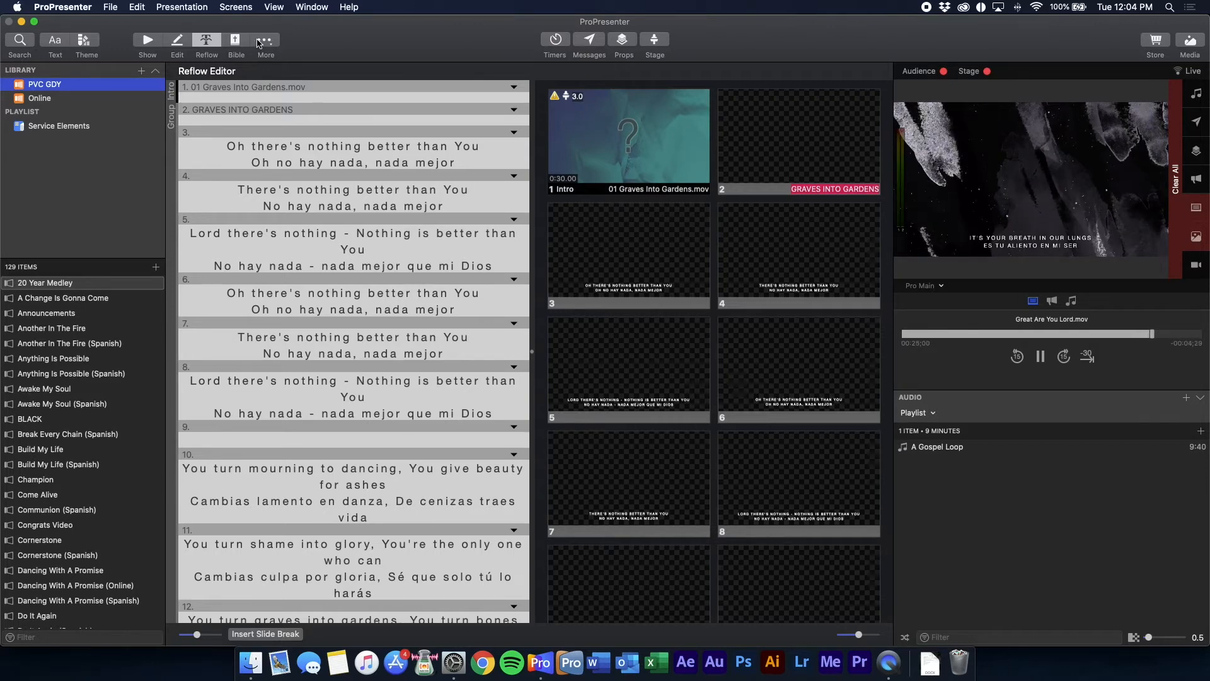
pyautogui.click(237, 44)
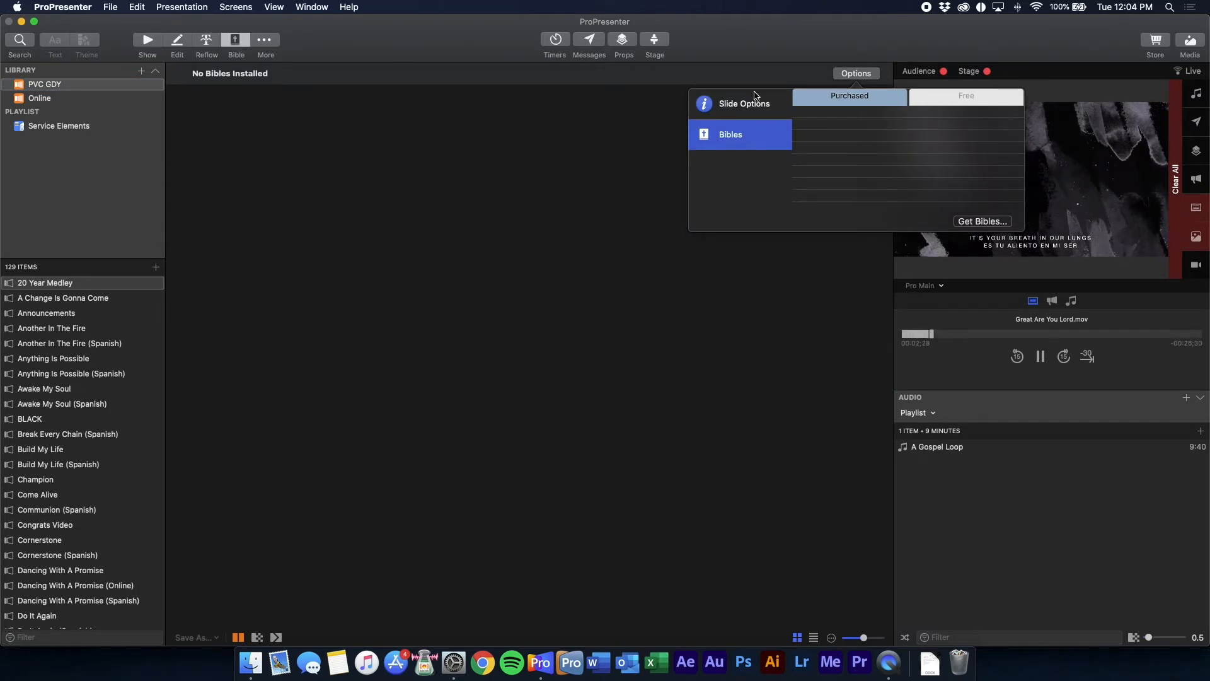
pyautogui.click(743, 115)
pyautogui.click(785, 134)
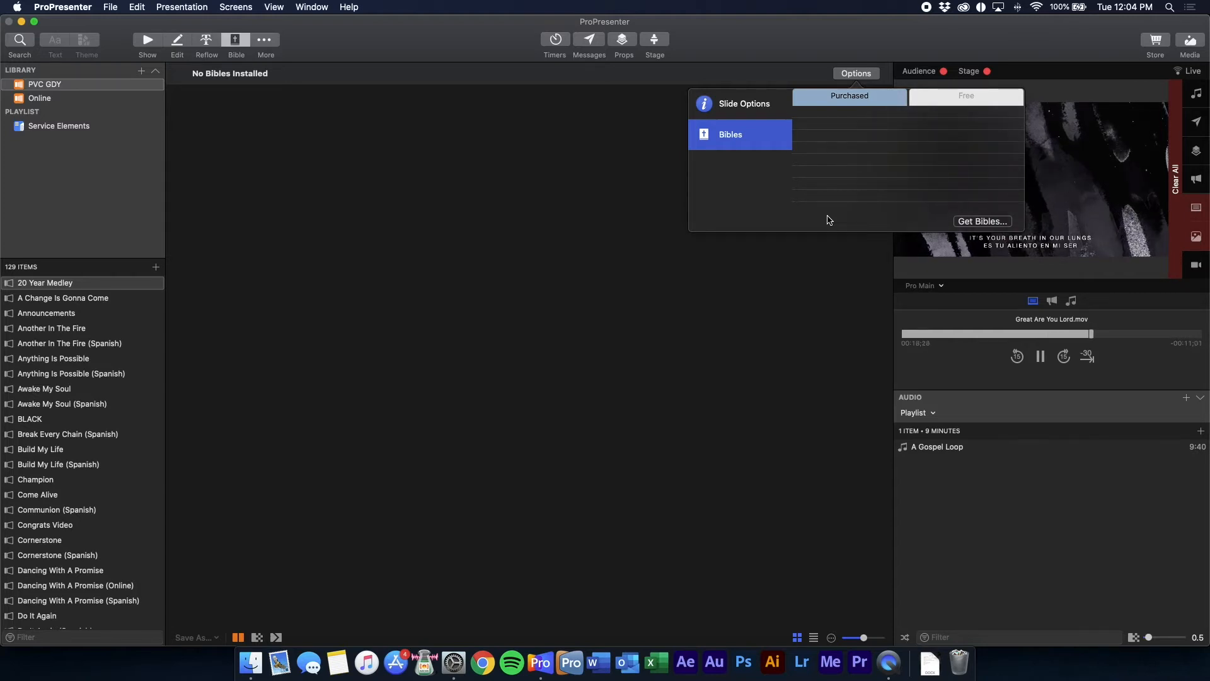
pyautogui.click(881, 161)
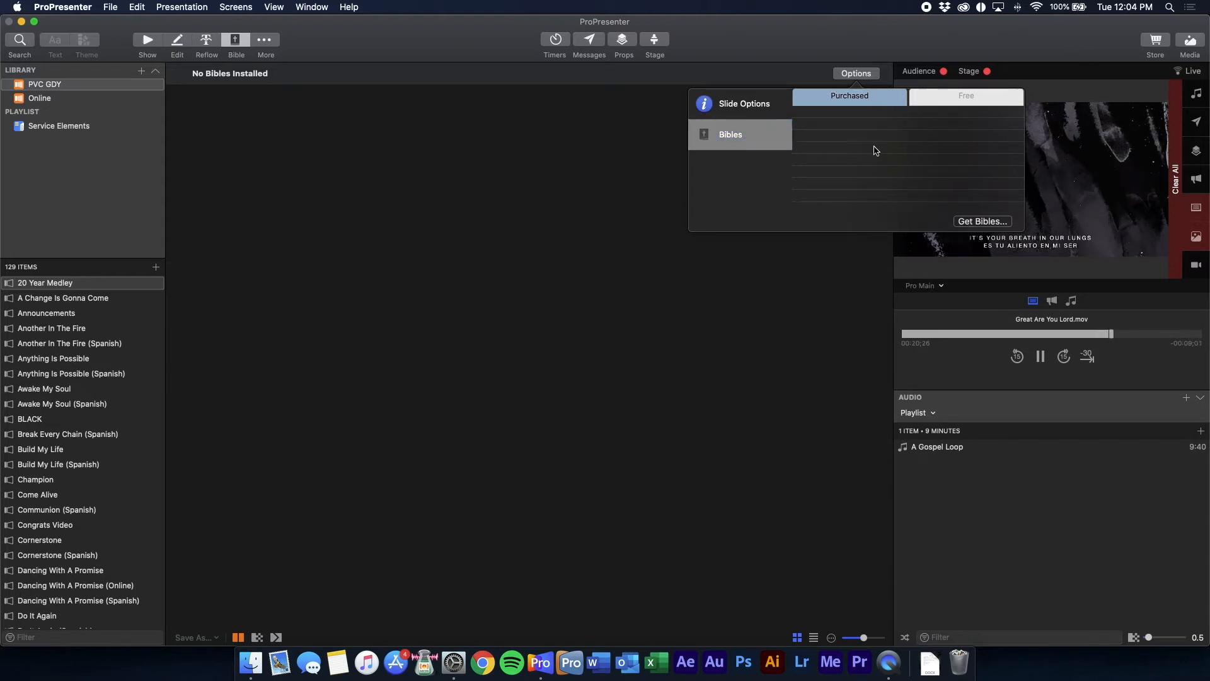
pyautogui.click(754, 134)
pyautogui.click(967, 95)
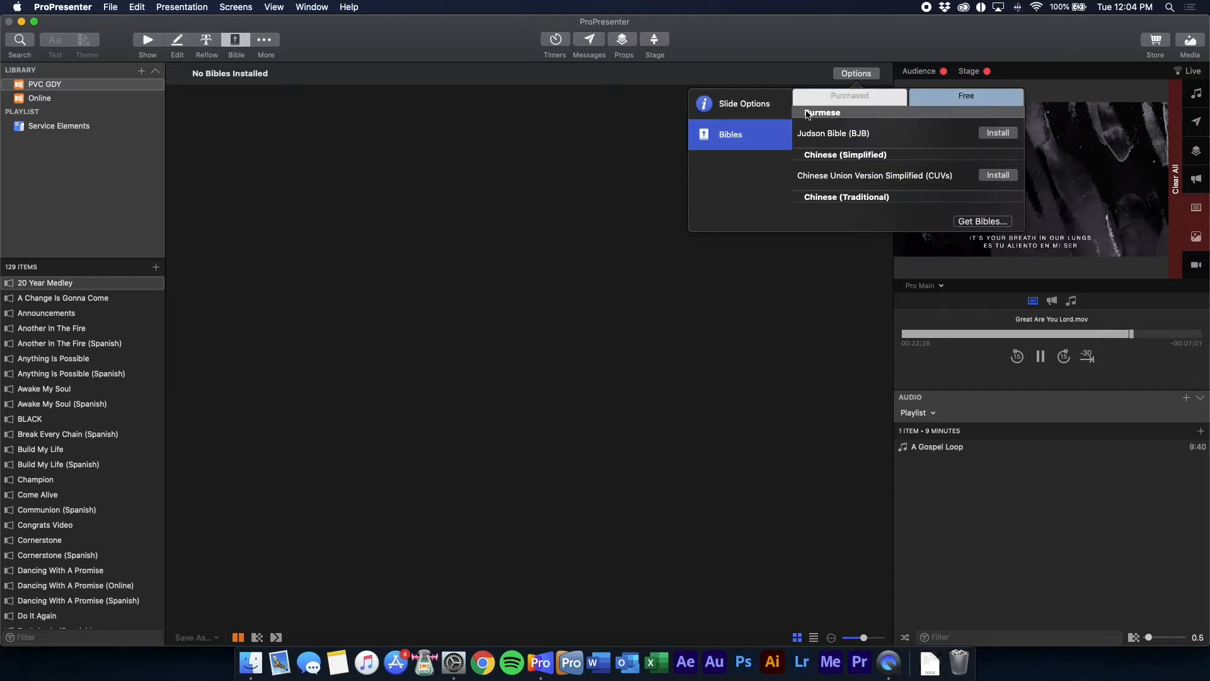
pyautogui.scroll(-5, 896, 151)
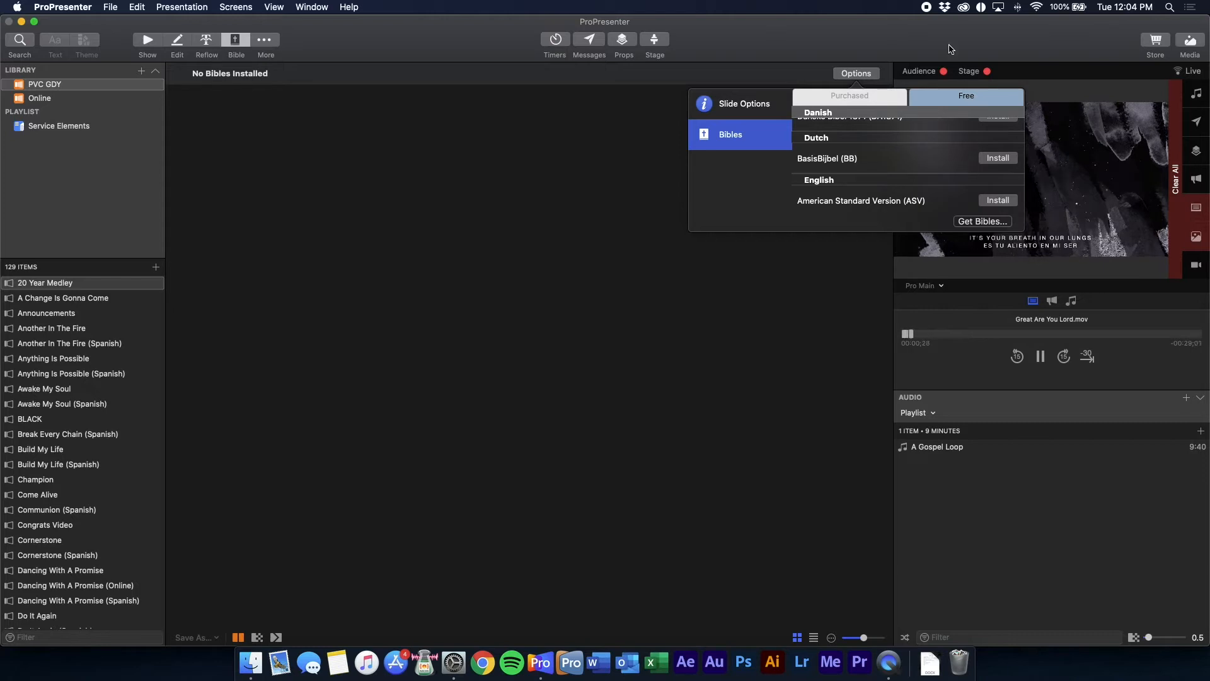
pyautogui.click(856, 44)
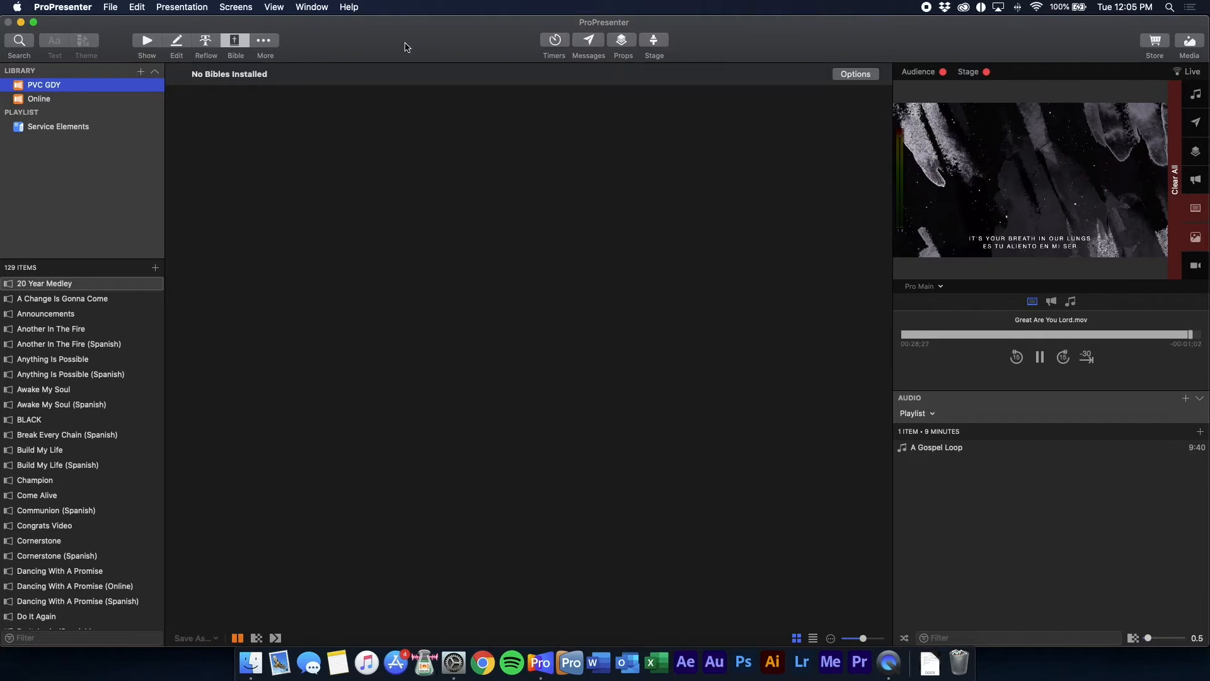
# Step: Open the Stage Editor and look through the list of stage layouts, from Pro Multi-View to PreService Countdown
pyautogui.click(265, 41)
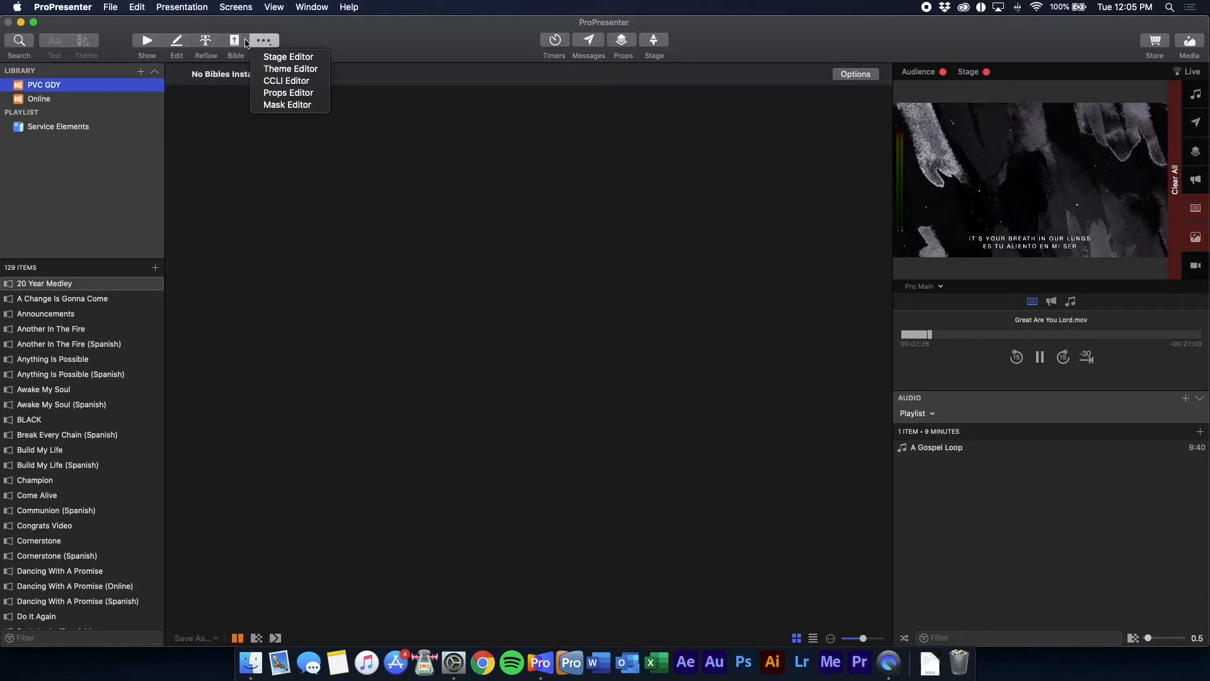
pyautogui.click(279, 60)
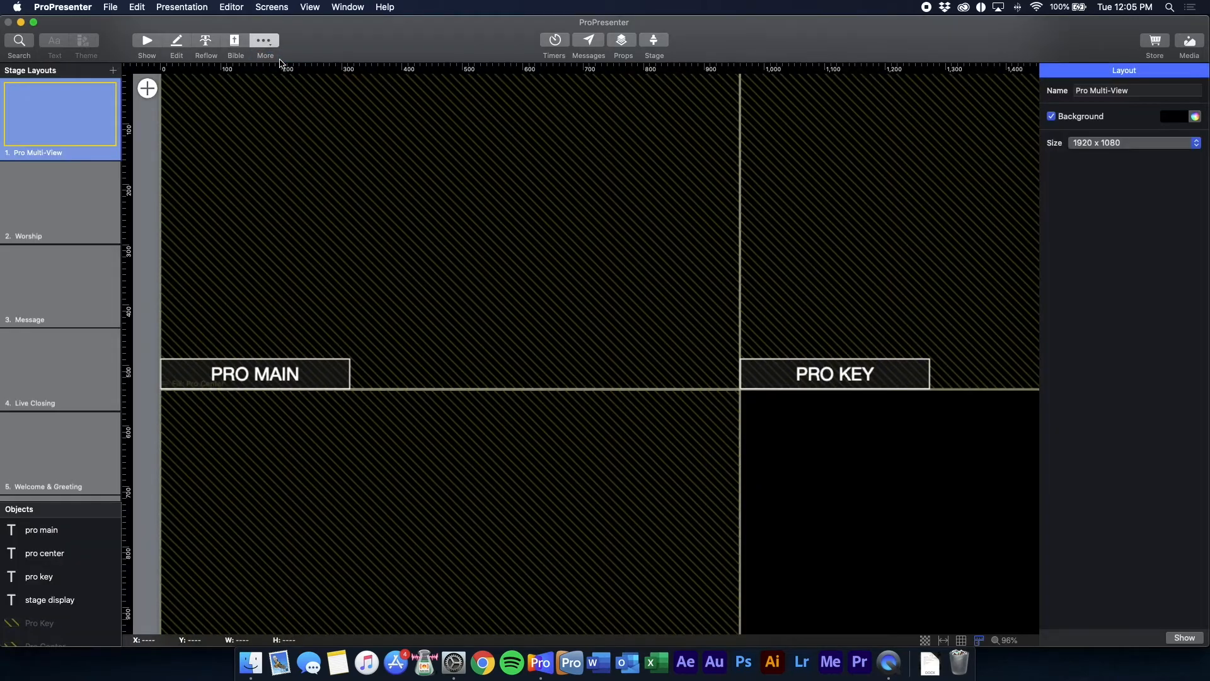
pyautogui.scroll(-5, 64, 243)
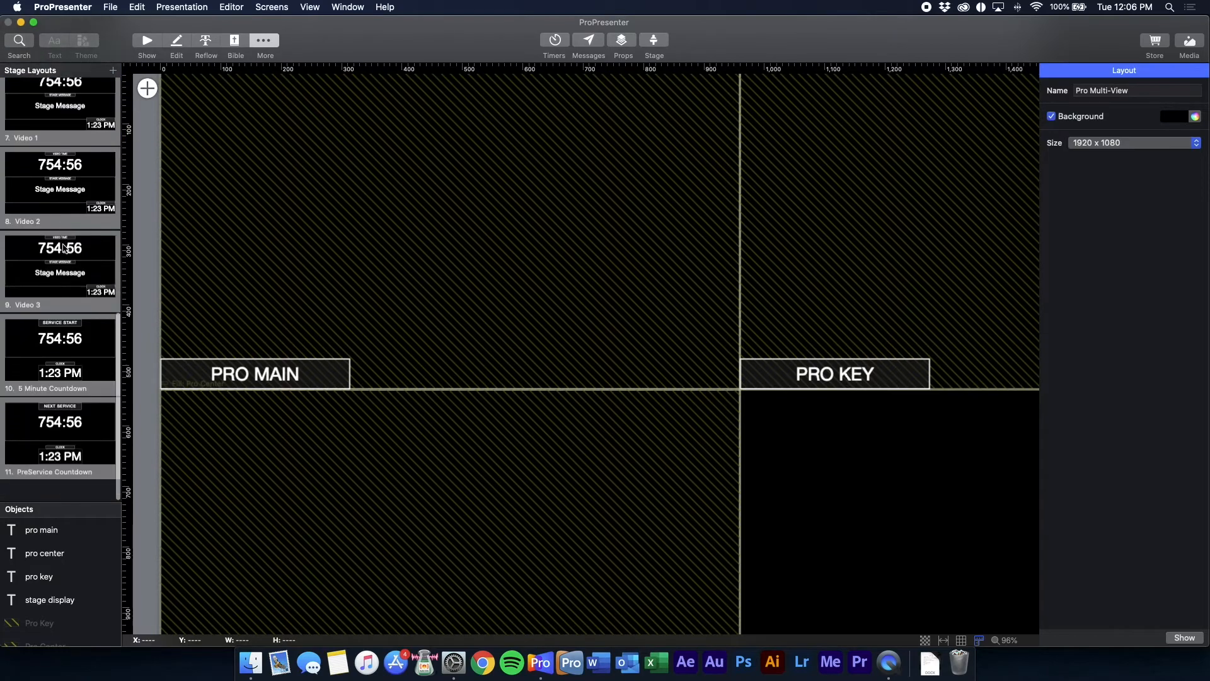
pyautogui.scroll(5, 64, 246)
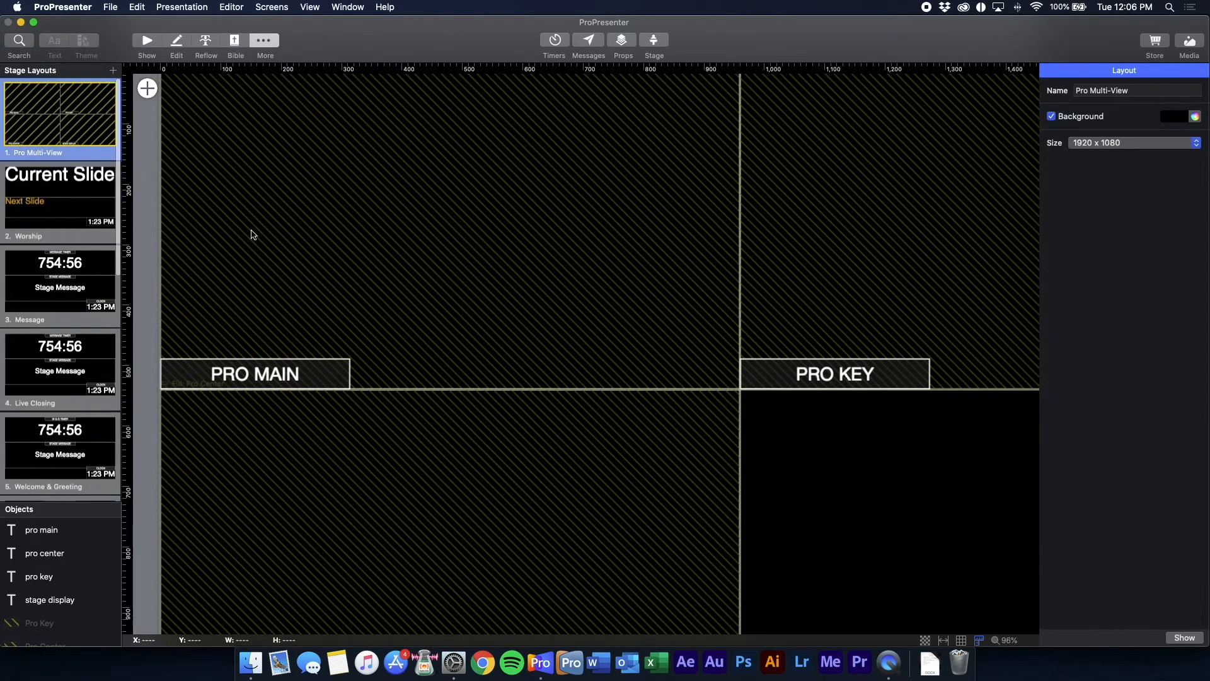
# Step: Open the Worship stage layout and examine its Current Slide, Next Slide and clock areas with the whole layout in view
pyautogui.click(43, 180)
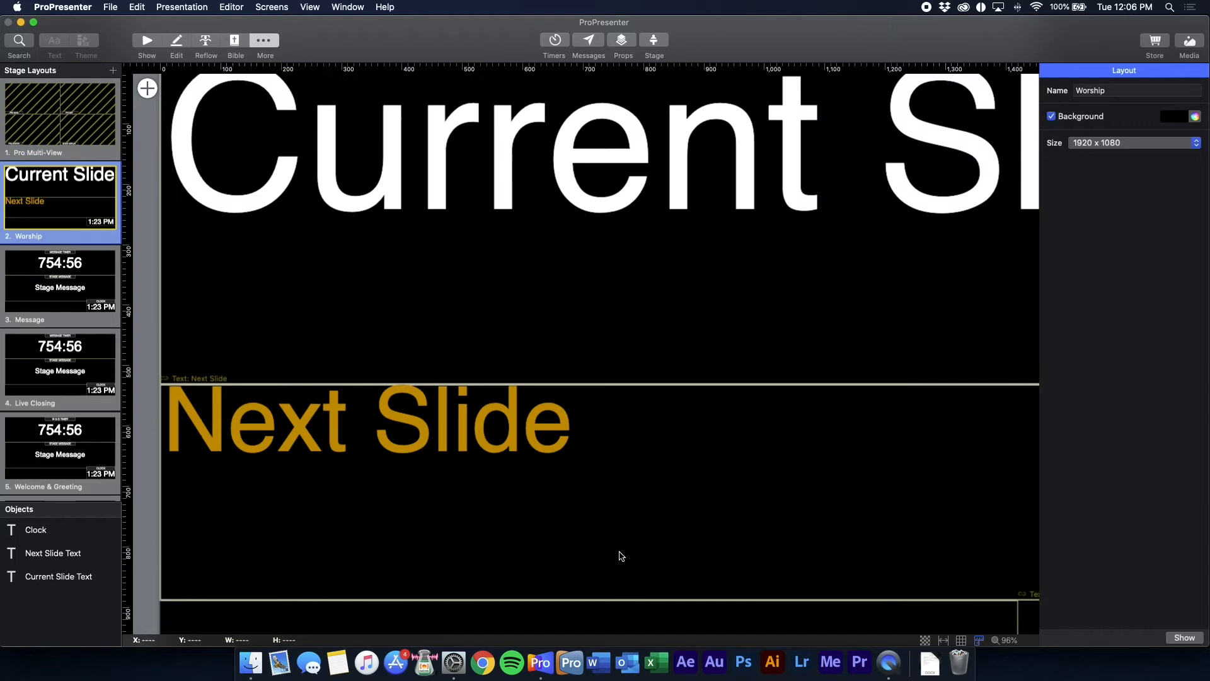
pyautogui.scroll(-2, 555, 486)
pyautogui.scroll(-3, 572, 485)
pyautogui.hscroll(3, 576, 487)
pyautogui.scroll(-1, 579, 486)
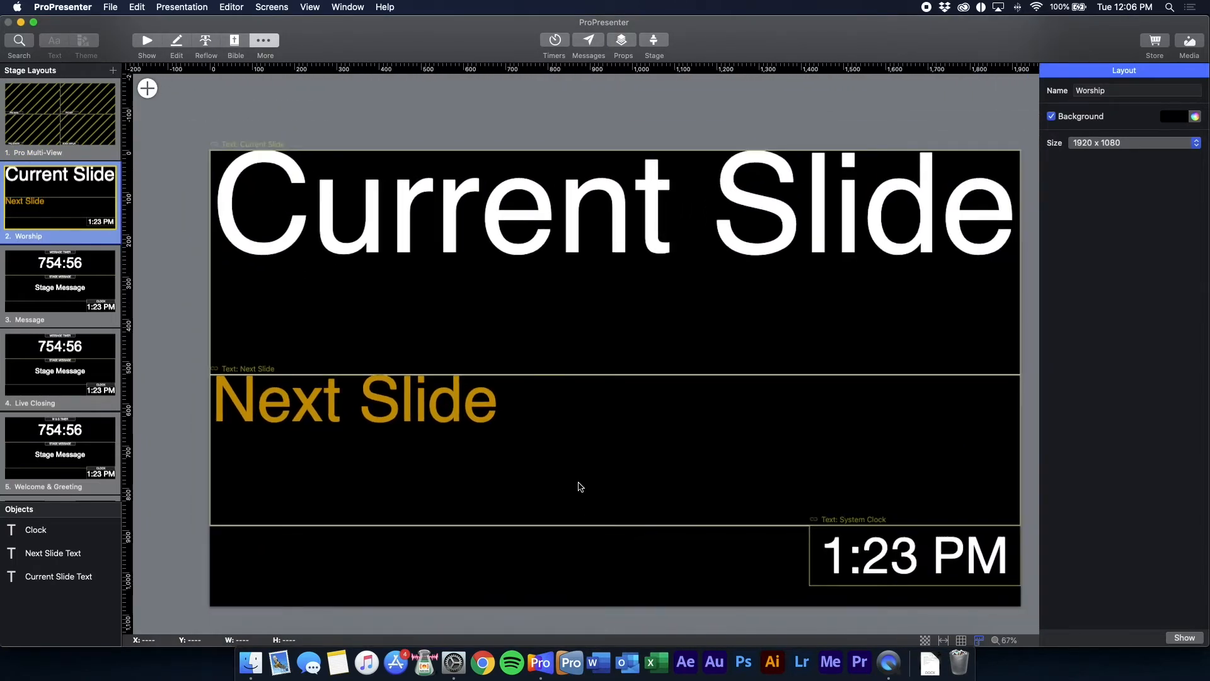
pyautogui.scroll(-2, 580, 486)
pyautogui.hscroll(1, 580, 487)
pyautogui.scroll(1, 574, 477)
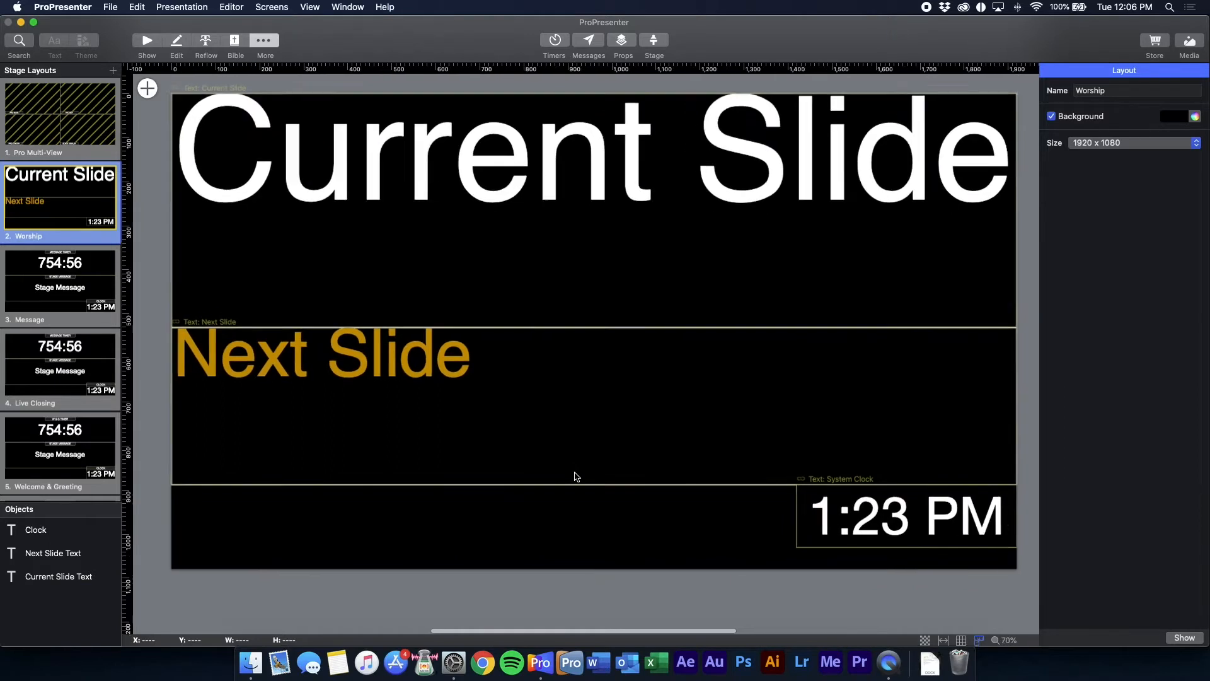
pyautogui.scroll(2, 574, 477)
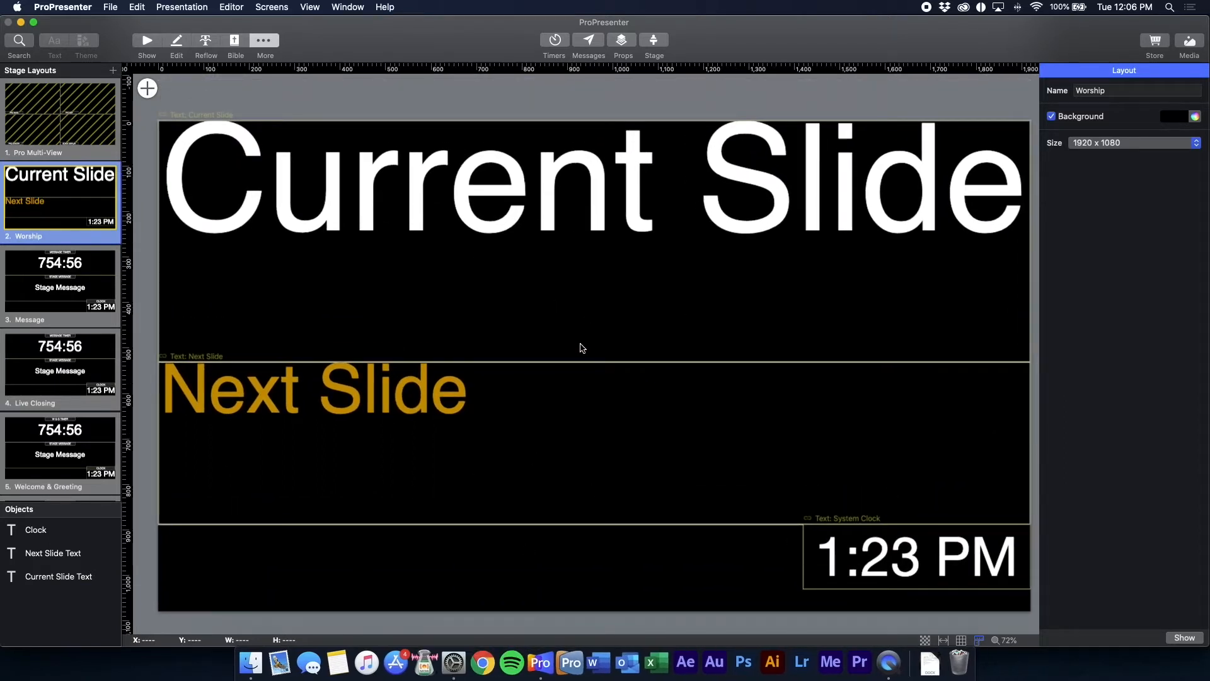
# Step: Examine the Message, PreService Countdown and Video 2 stage layouts
pyautogui.click(73, 271)
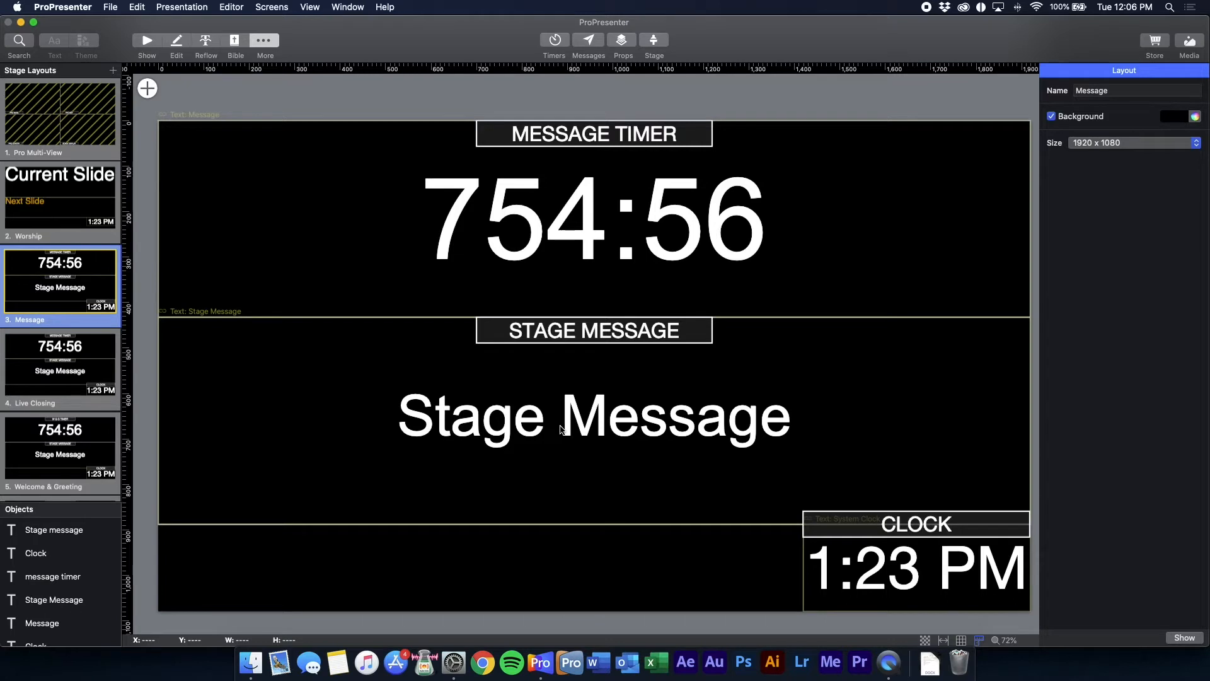
pyautogui.scroll(-10, 61, 421)
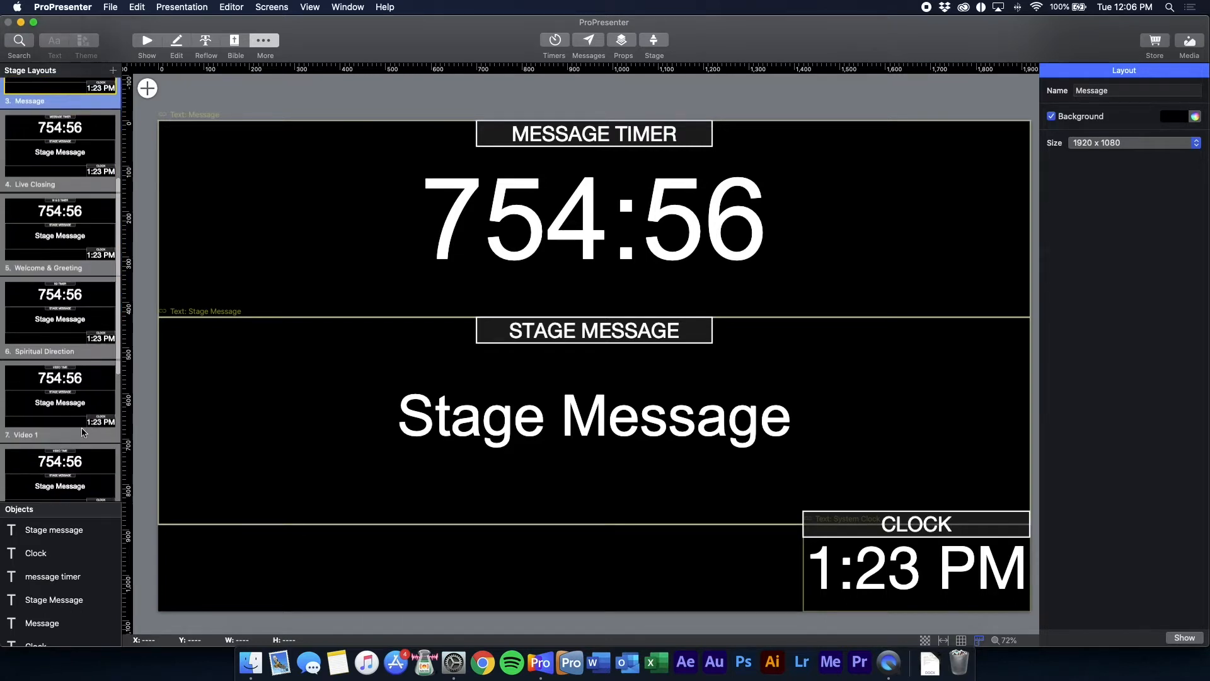
pyautogui.click(61, 418)
pyautogui.click(61, 434)
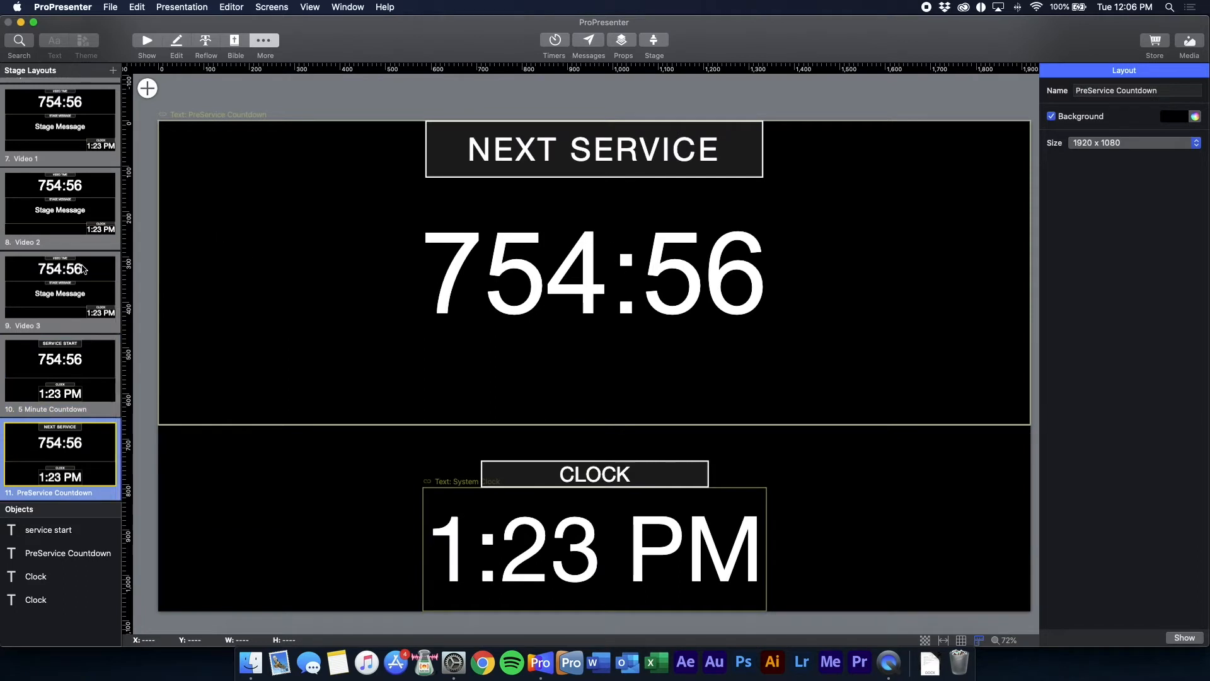
pyautogui.click(85, 216)
pyautogui.scroll(5, 619, 284)
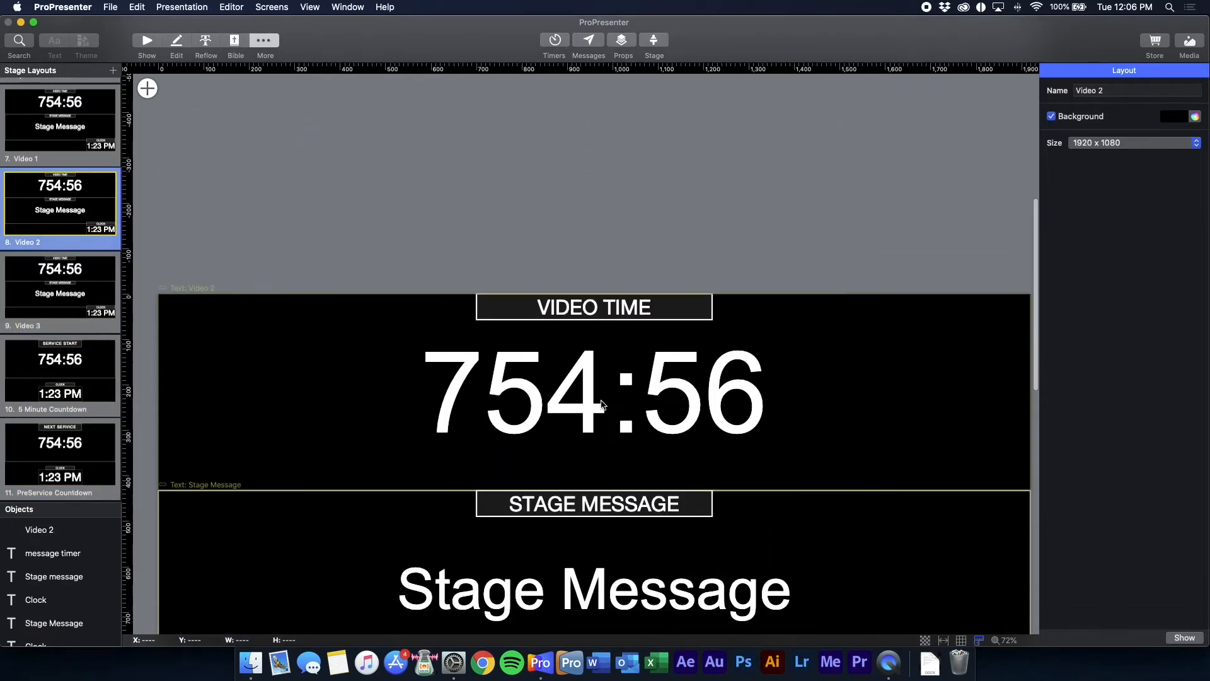
pyautogui.scroll(-5, 602, 404)
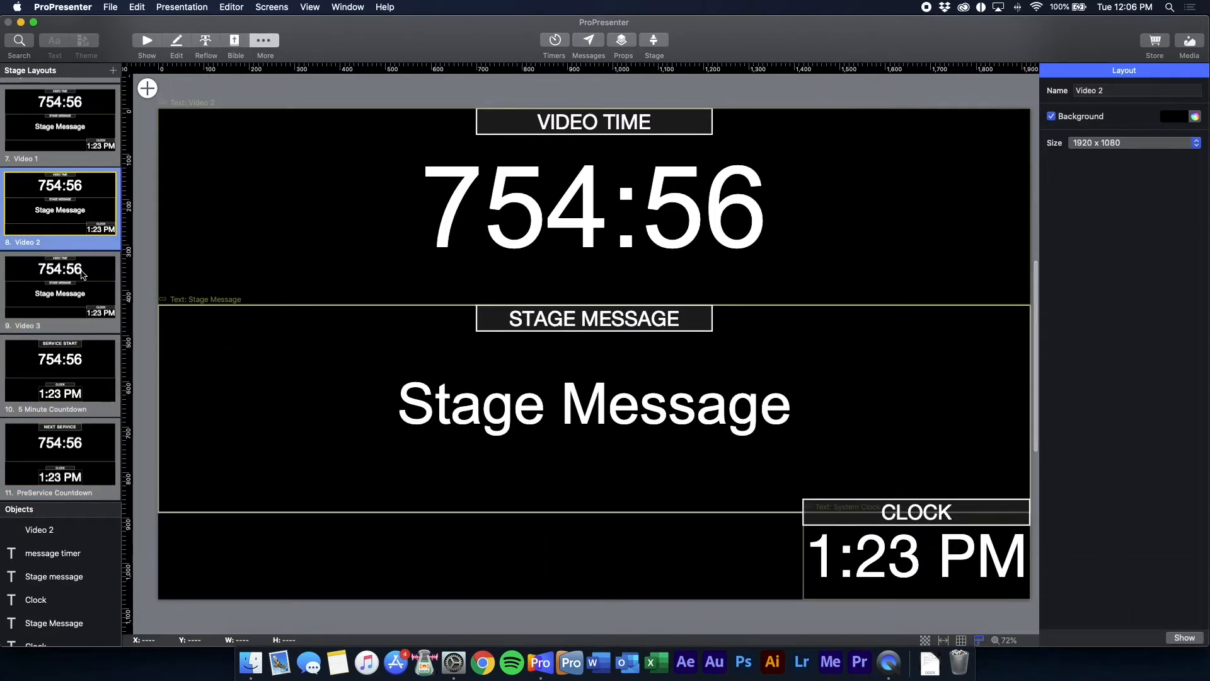
pyautogui.scroll(5, 80, 275)
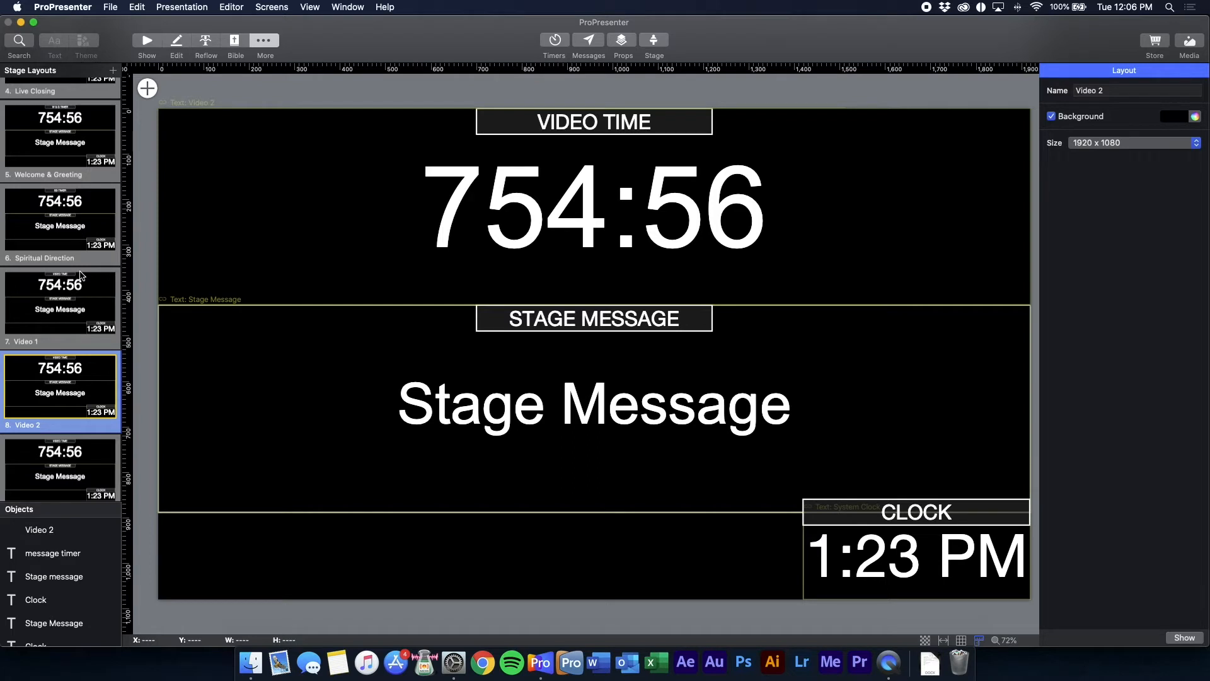
# Step: Return to the Message stage layout, select its timer box to view the shape properties, and deselect it
pyautogui.scroll(8, 80, 275)
pyautogui.click(43, 249)
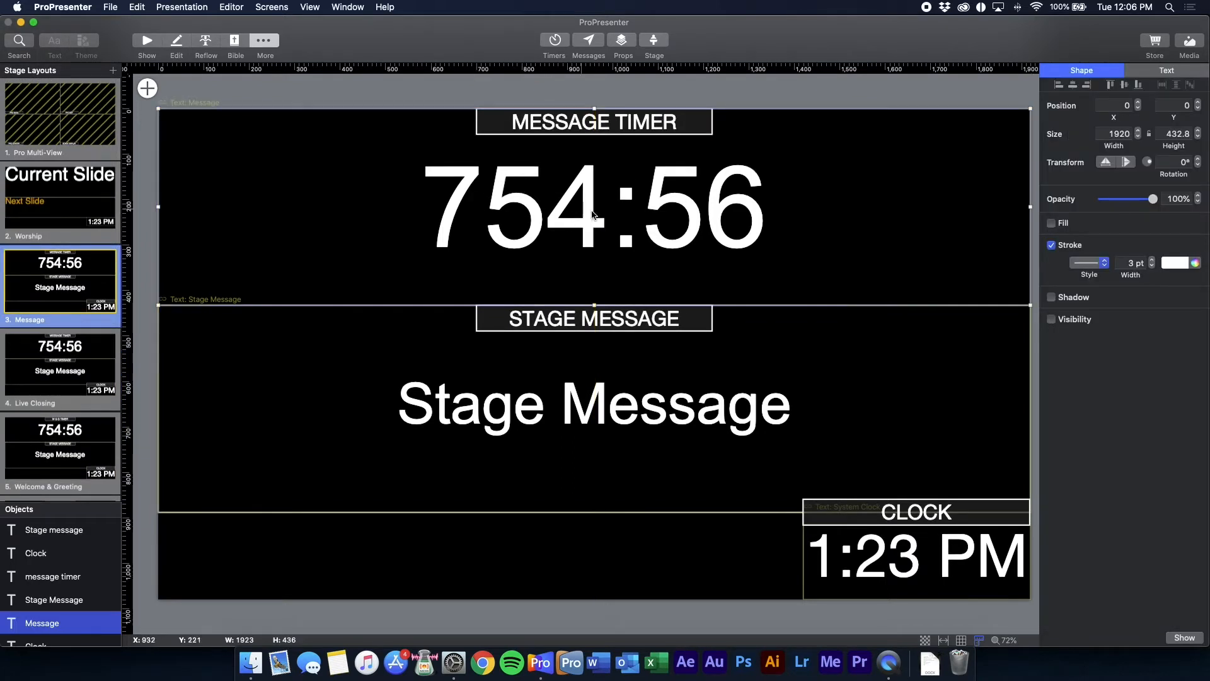
pyautogui.hscroll(2, 277, 118)
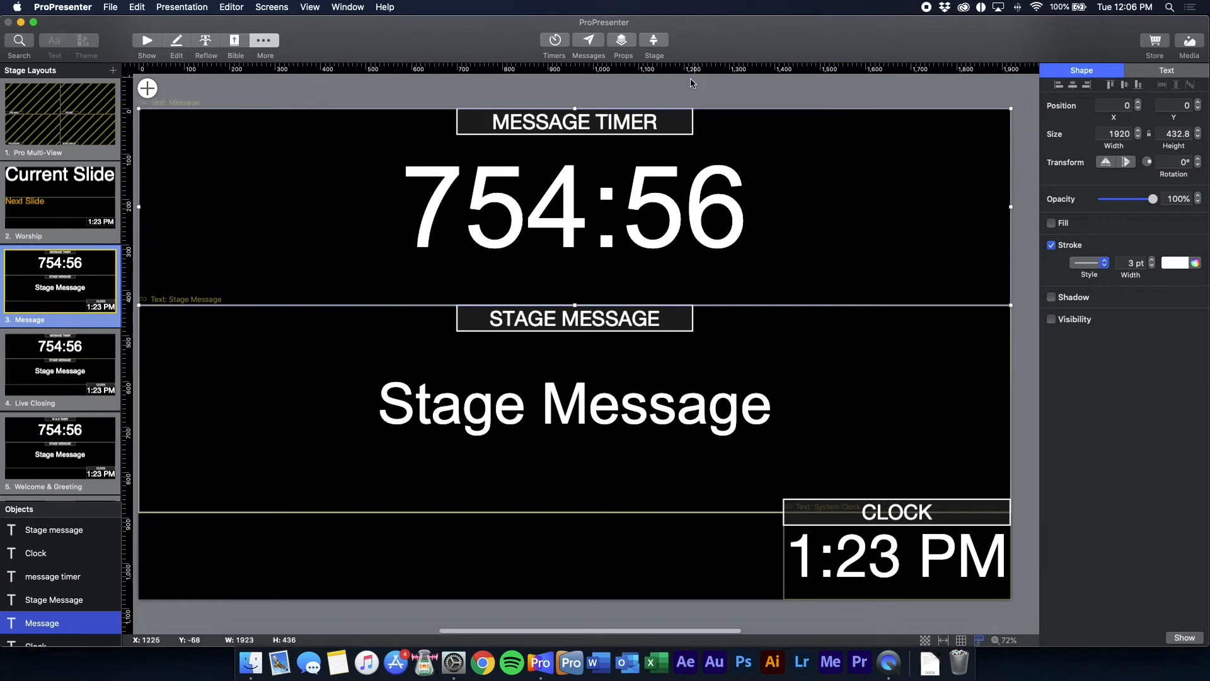
pyautogui.click(660, 89)
pyautogui.hscroll(-1, 647, 158)
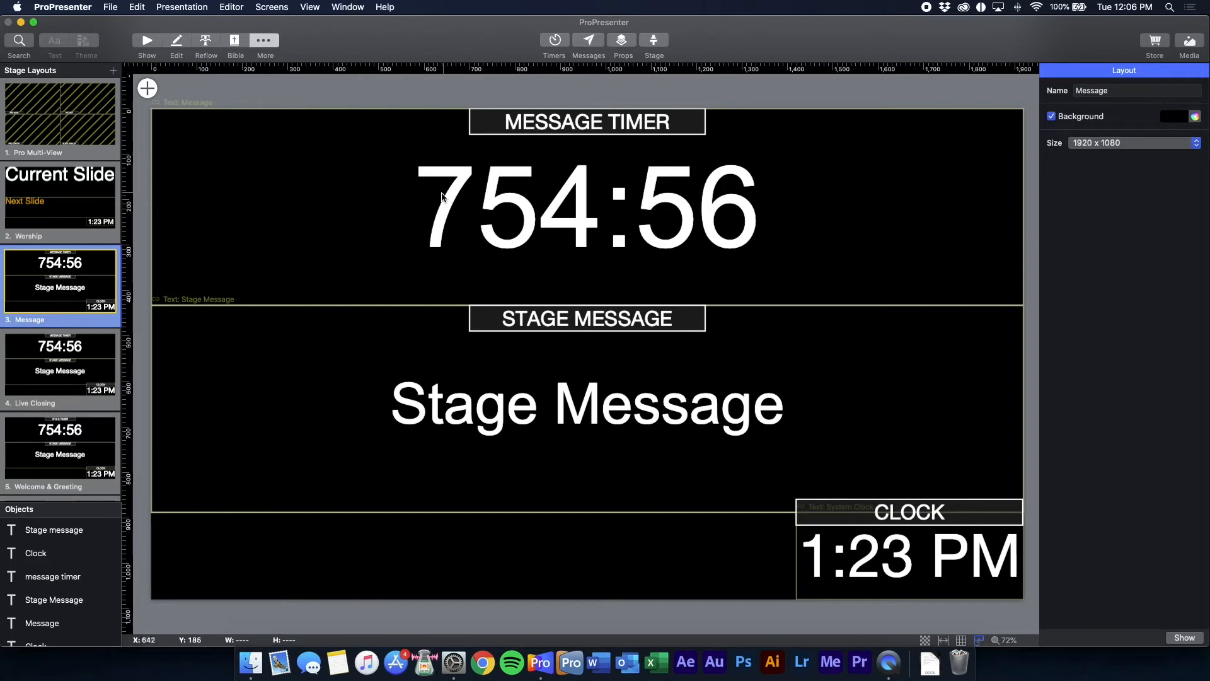
# Step: Compare the Live Closing and Message stage layouts by switching between them repeatedly, finishing on Message
pyautogui.click(24, 385)
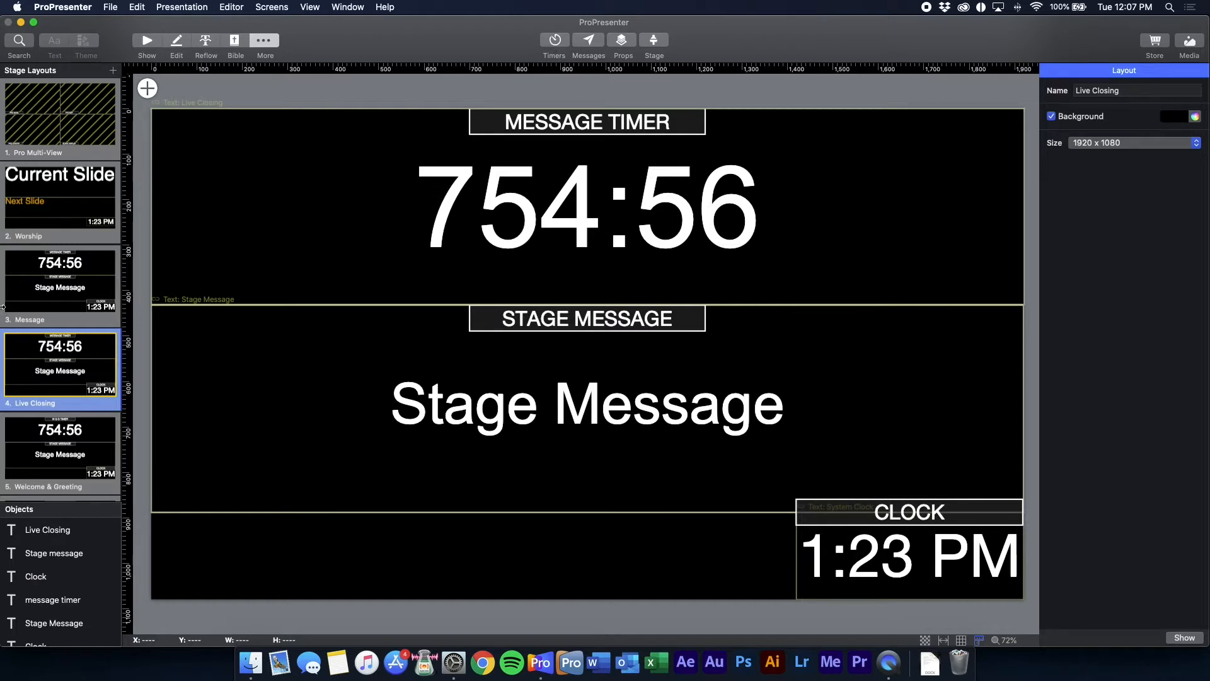
pyautogui.click(52, 287)
pyautogui.click(62, 377)
pyautogui.click(82, 281)
pyautogui.click(79, 368)
pyautogui.click(80, 303)
pyautogui.click(84, 351)
pyautogui.click(61, 283)
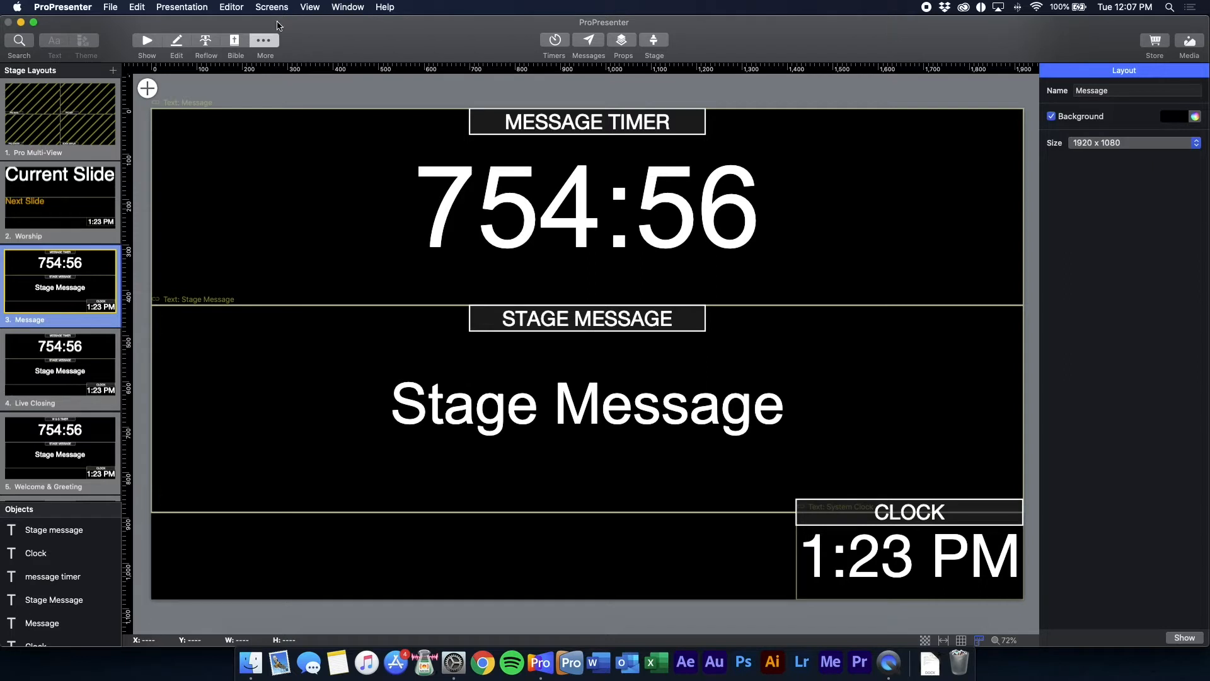
# Step: Open the Theme Editor and look through the PVC Online theme slides, including IMAG L3 (Spanish)
pyautogui.click(267, 41)
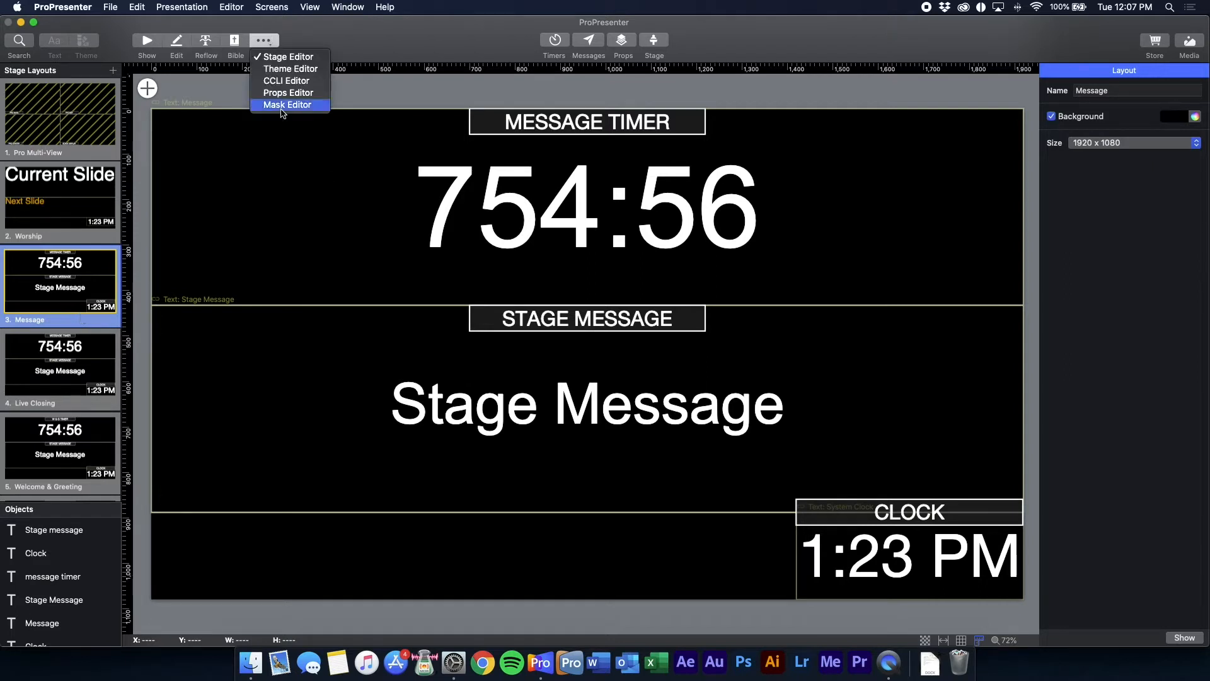
pyautogui.click(289, 69)
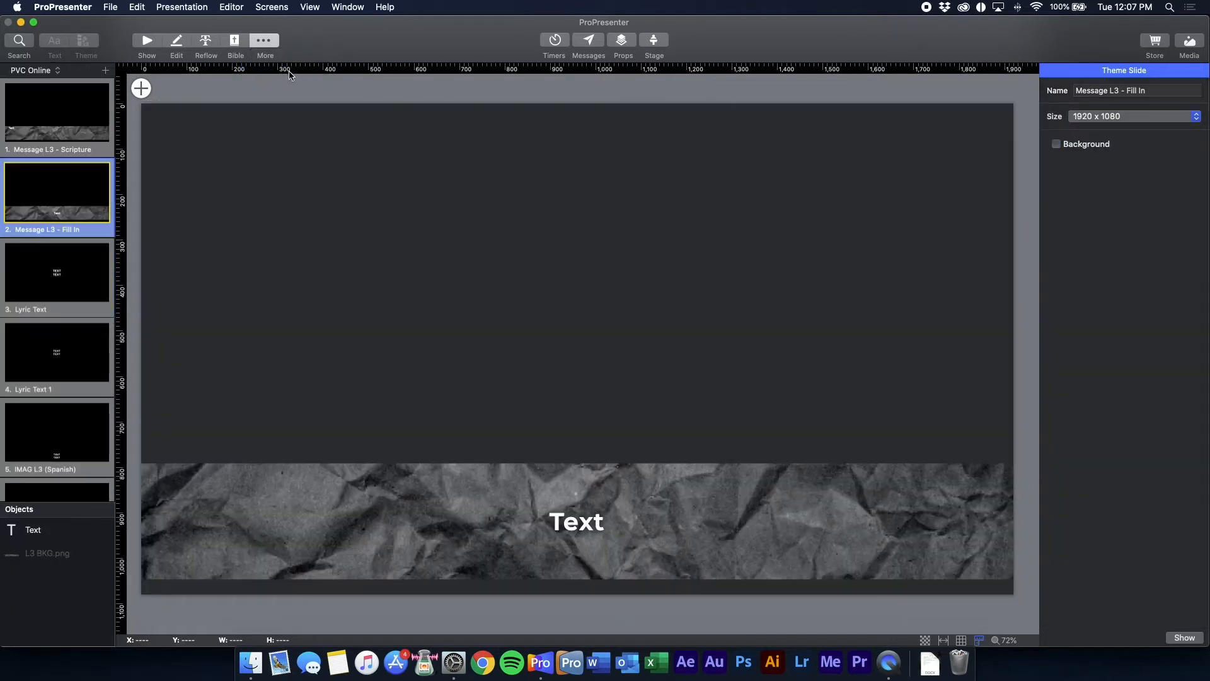
pyautogui.scroll(-5, 66, 316)
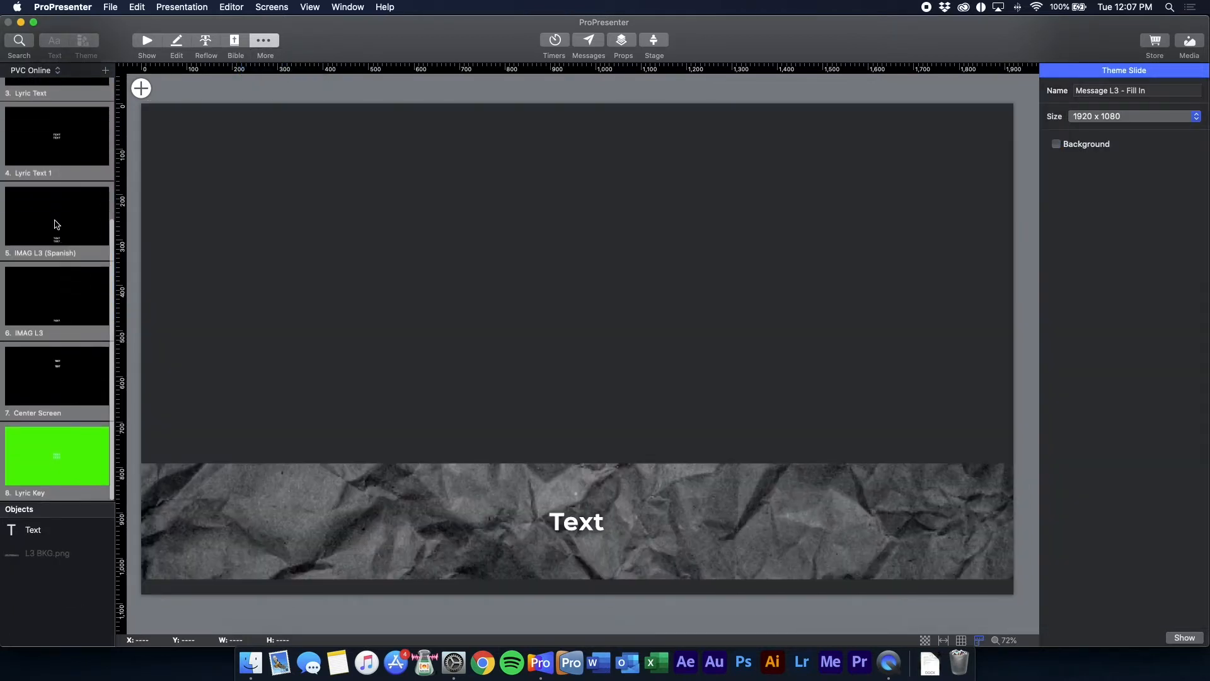
pyautogui.click(56, 218)
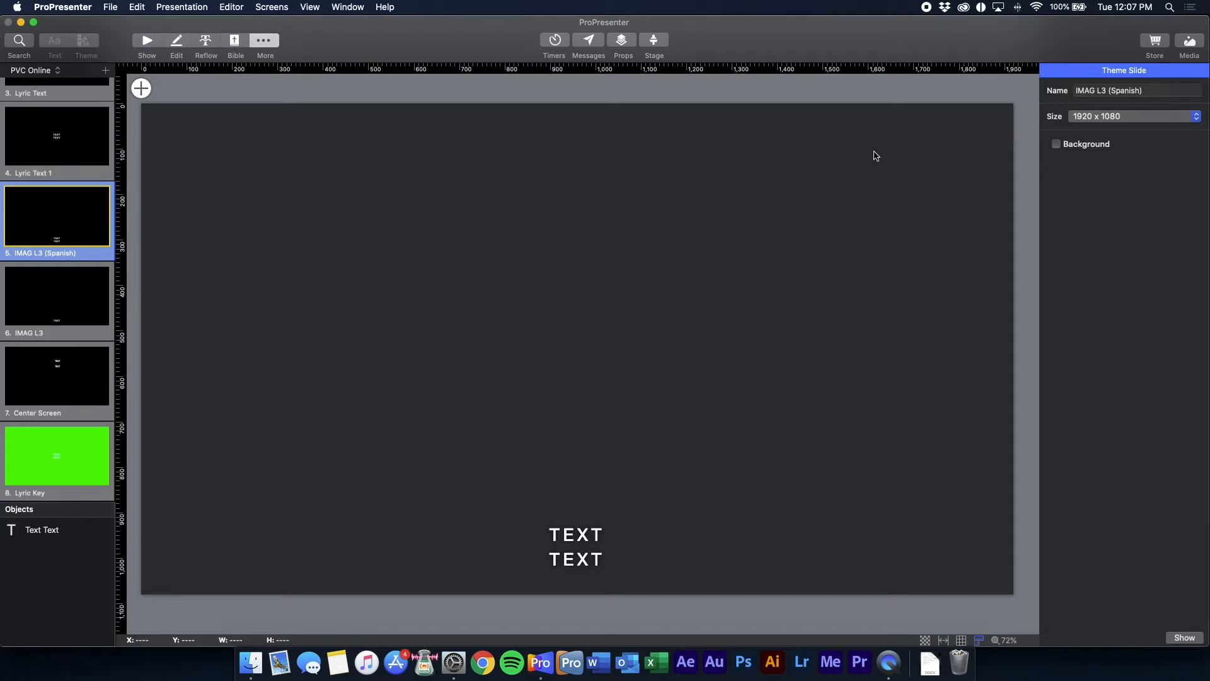
pyautogui.scroll(5, 60, 234)
pyautogui.scroll(-5, 69, 232)
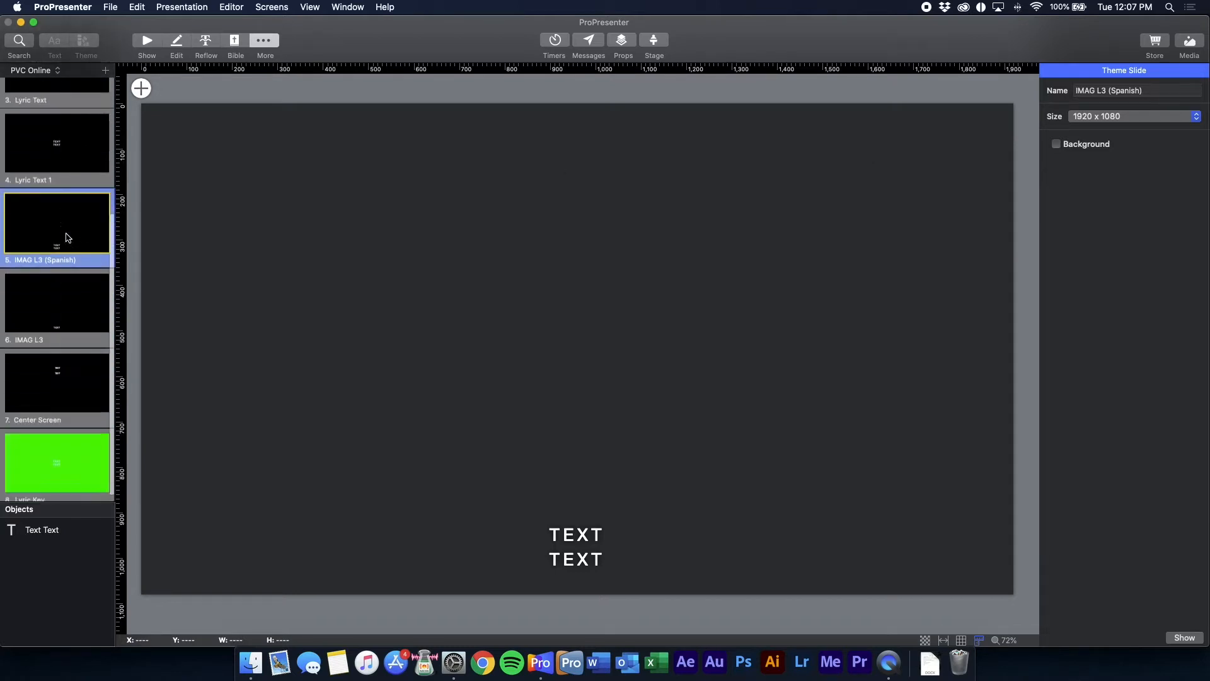
pyautogui.scroll(5, 73, 231)
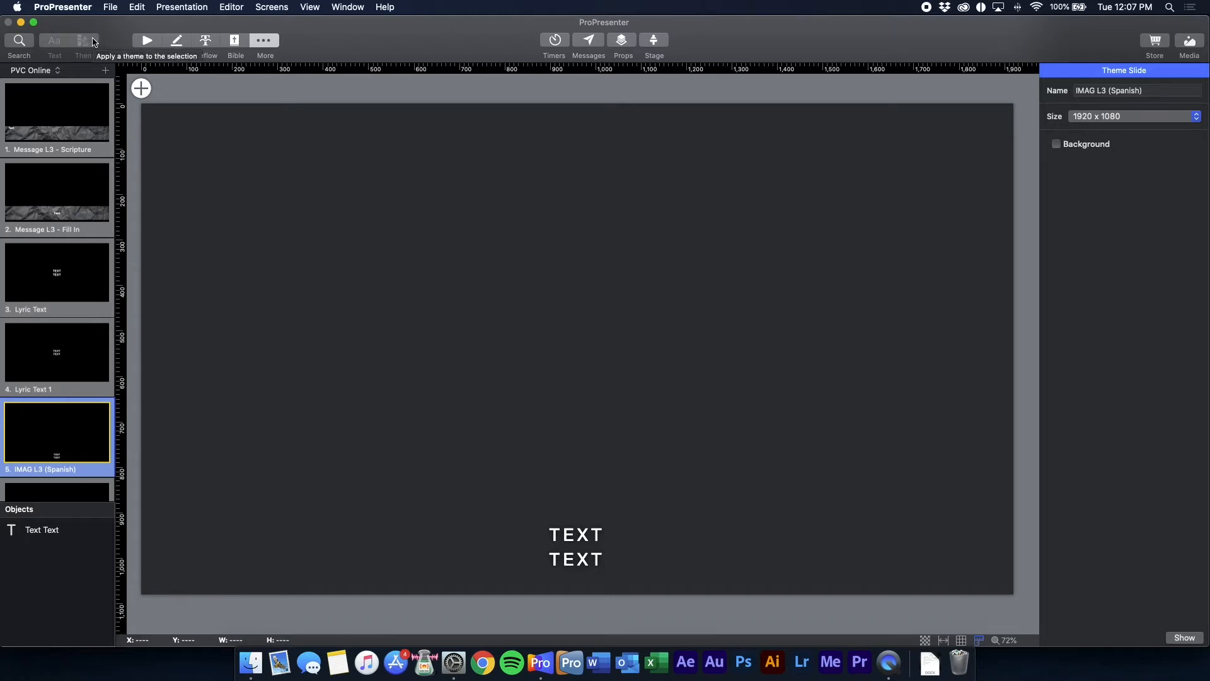
pyautogui.scroll(-1, 562, 336)
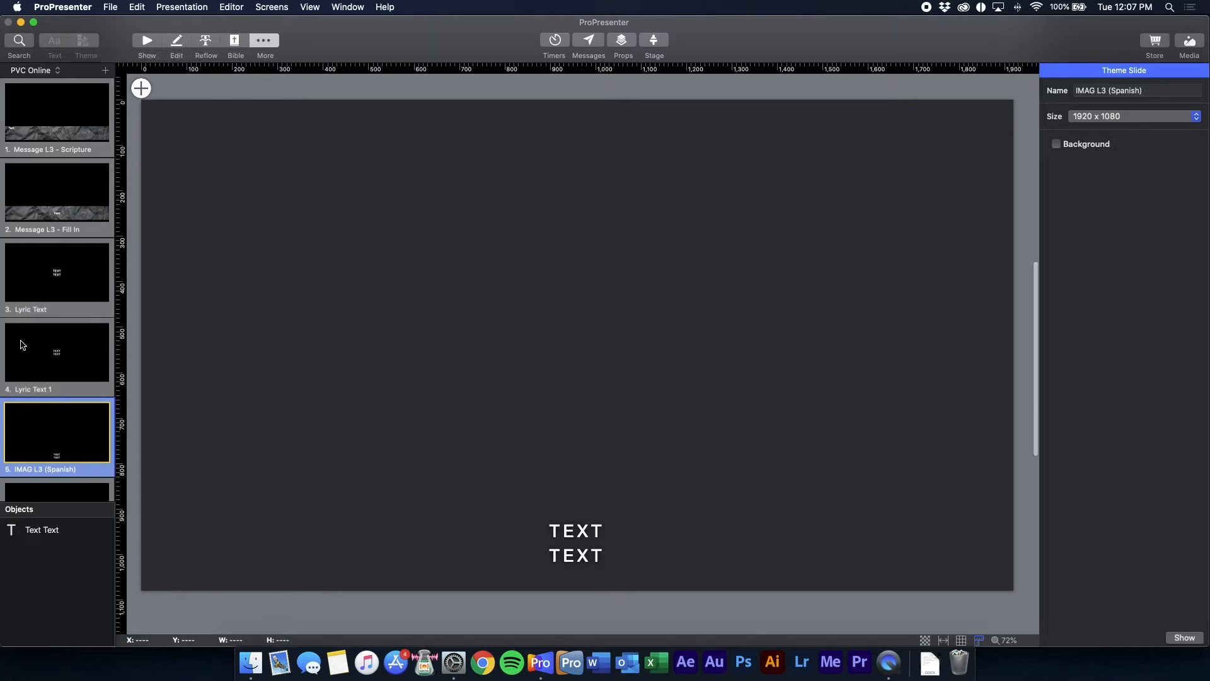
# Step: Open the CCLI Editor to view the copyright text layout
pyautogui.click(263, 40)
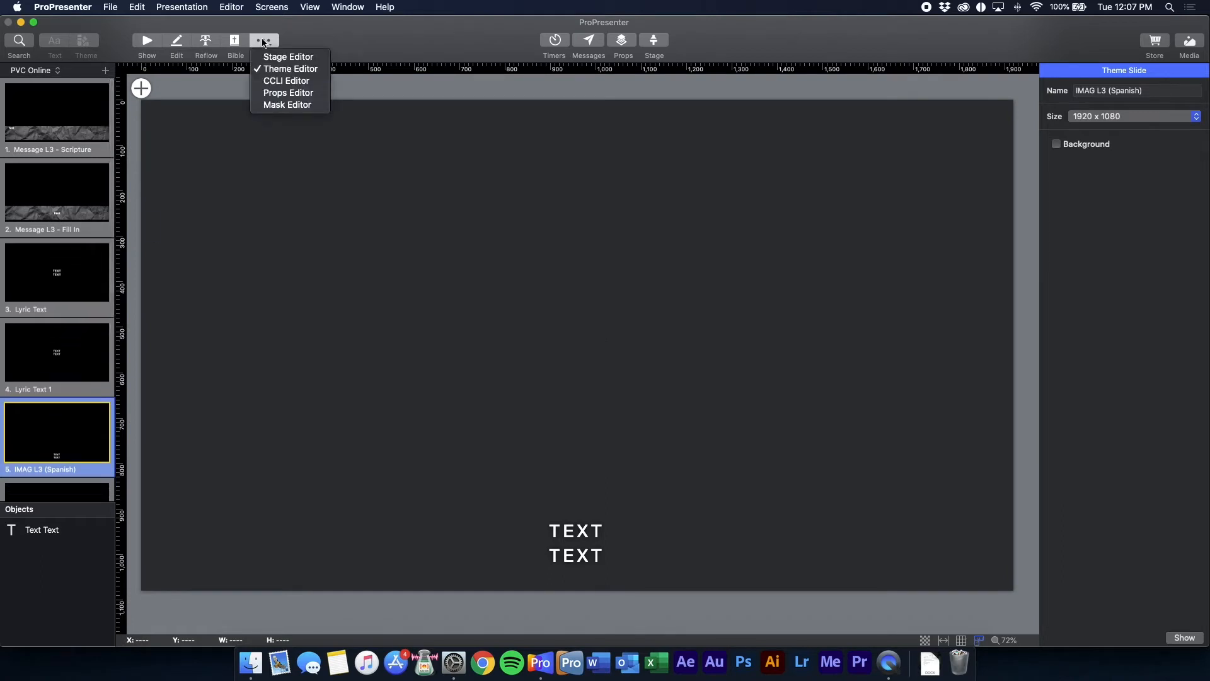
pyautogui.click(299, 84)
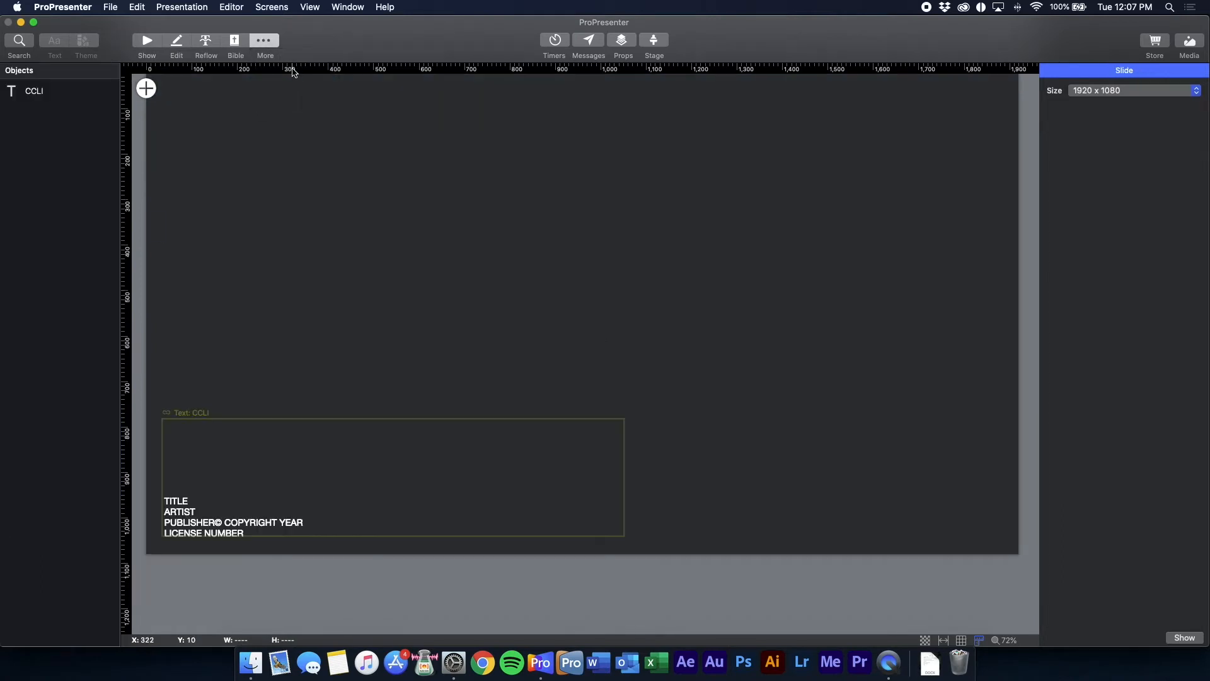
# Step: Leave the CCLI Editor, return to the Show view, and clear all live output
pyautogui.scroll(3, 478, 221)
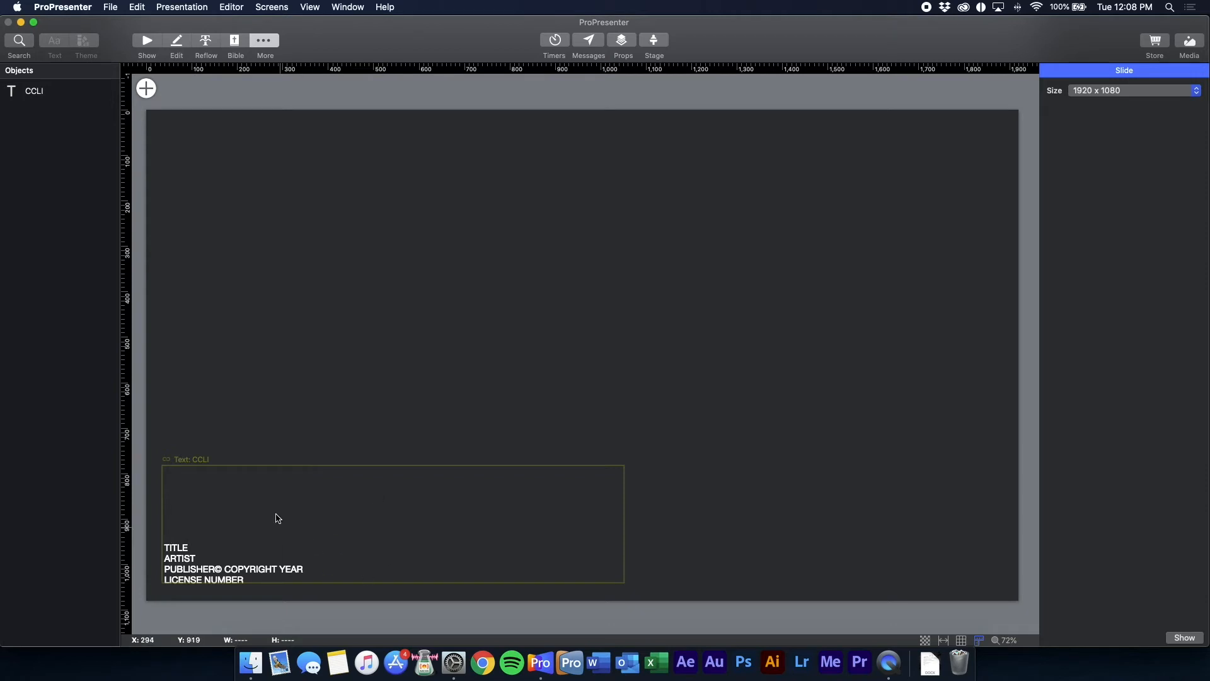
pyautogui.click(270, 44)
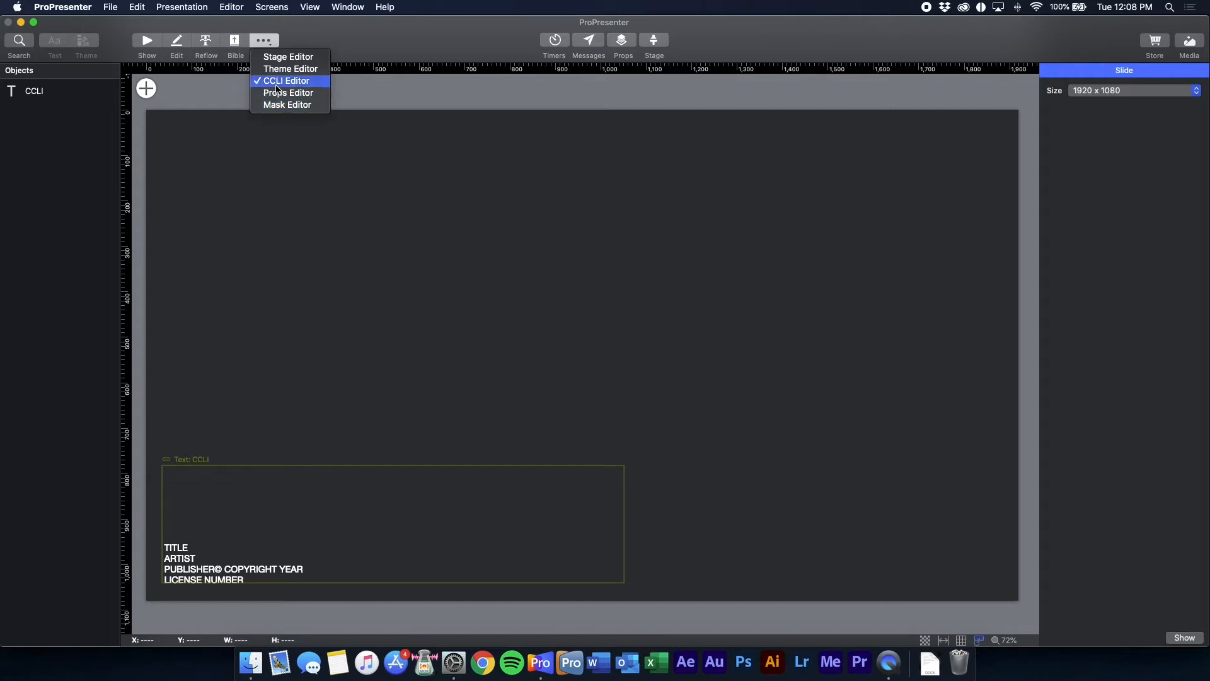
pyautogui.click(357, 50)
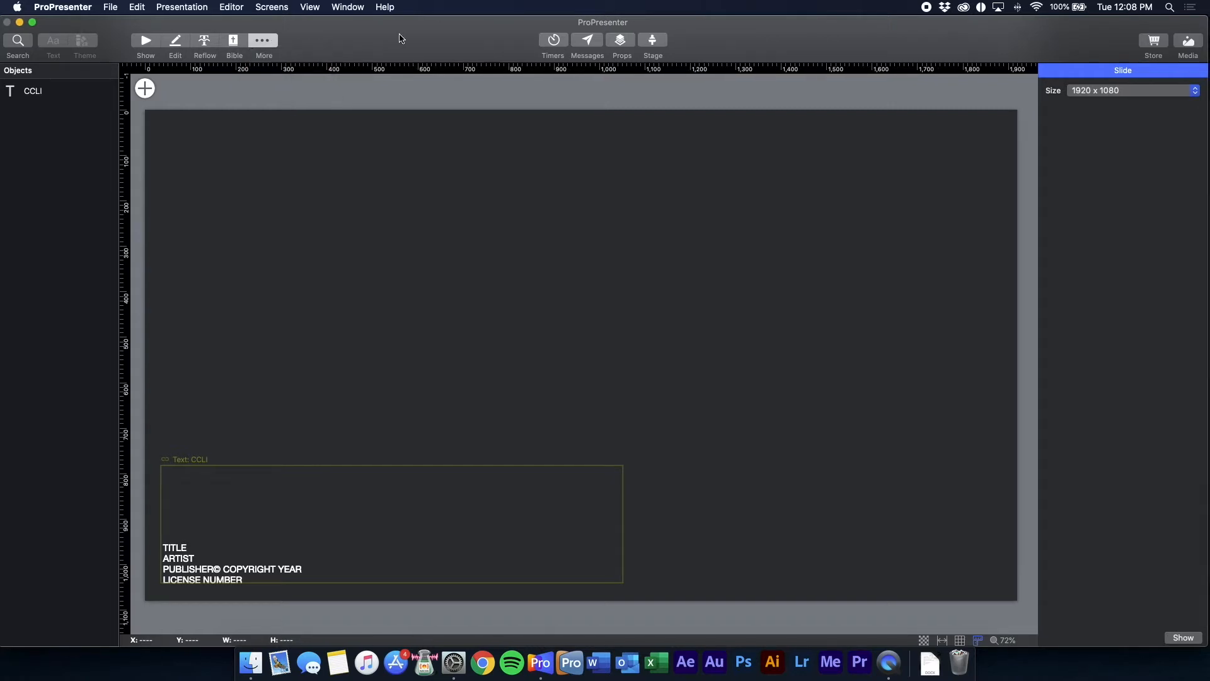
pyautogui.click(140, 48)
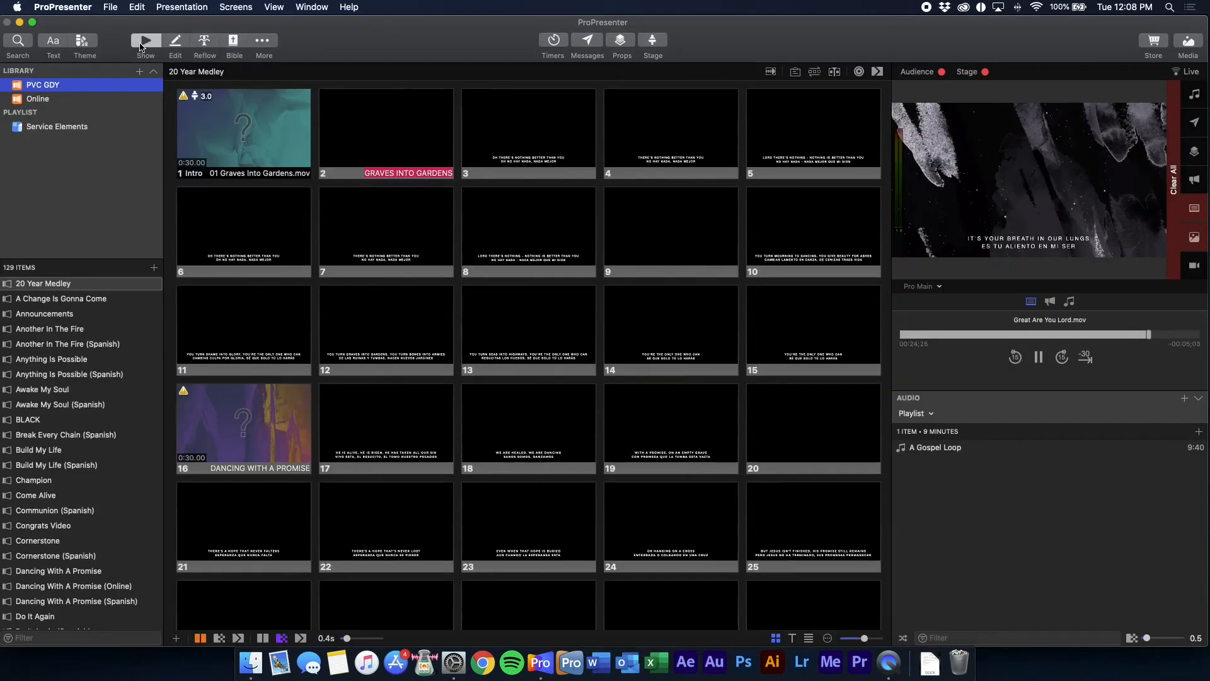
pyautogui.click(1172, 167)
# Step: Open the Timers window, enlarge it, and reposition it over the slide grid
pyautogui.click(546, 39)
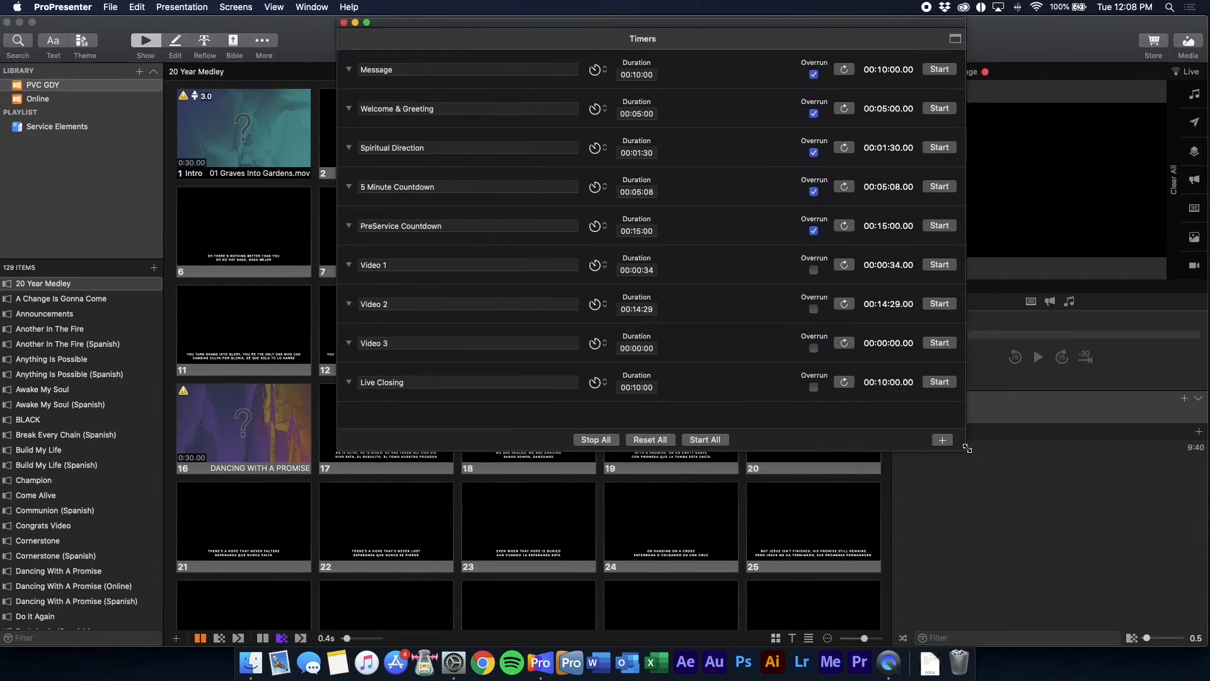
pyautogui.moveTo(968, 447); pyautogui.dragTo(985, 518)
pyautogui.moveTo(645, 36); pyautogui.dragTo(568, 85)
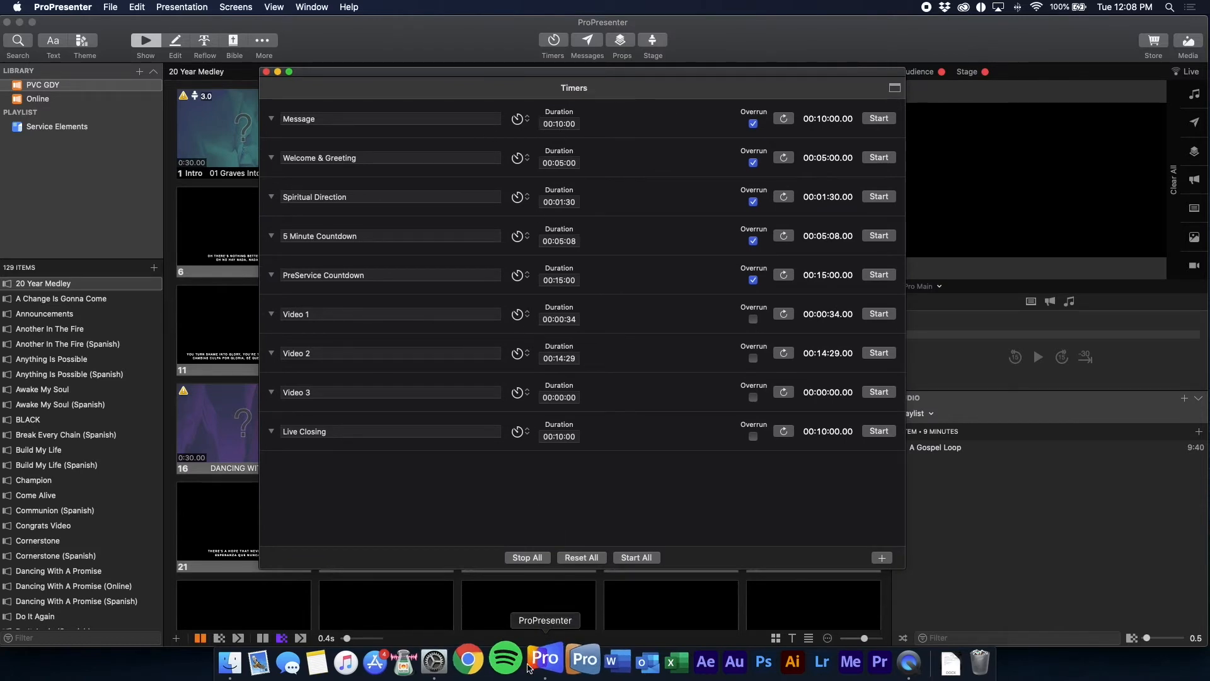
# Step: Switch to Chrome and open the November 8, 2020 Adult Worship Service - Goodyear plan in Planning Center to view its service order
pyautogui.click(483, 662)
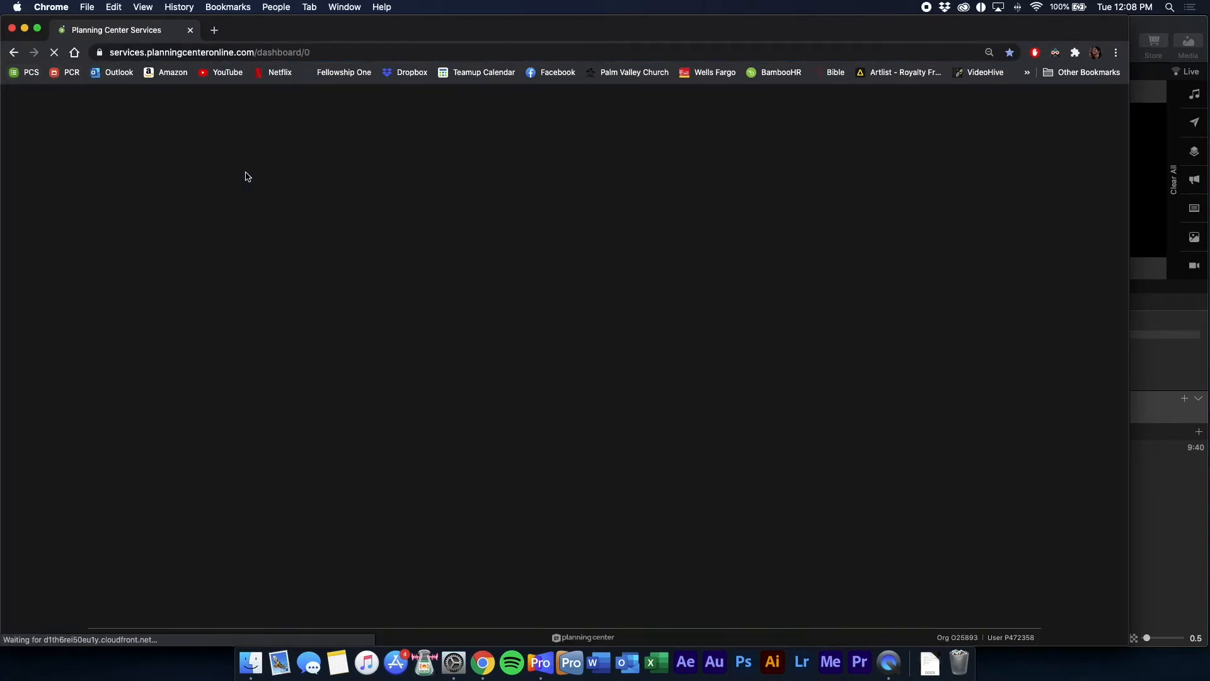
pyautogui.moveTo(279, 105)
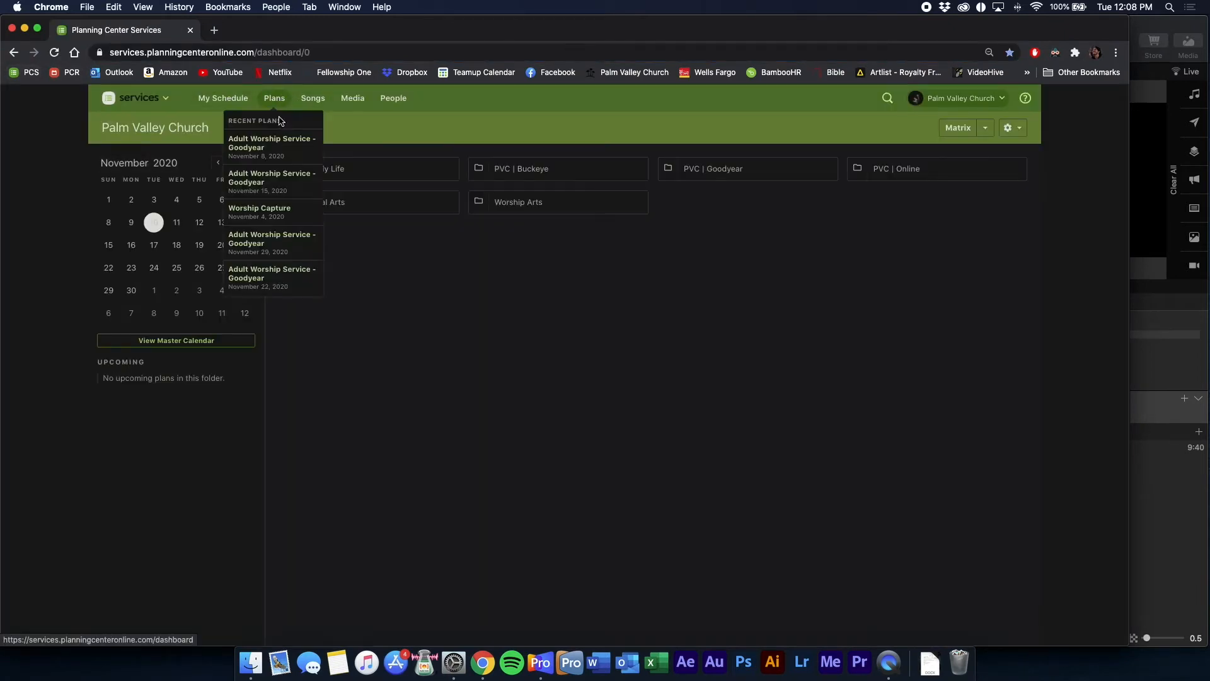
pyautogui.click(273, 142)
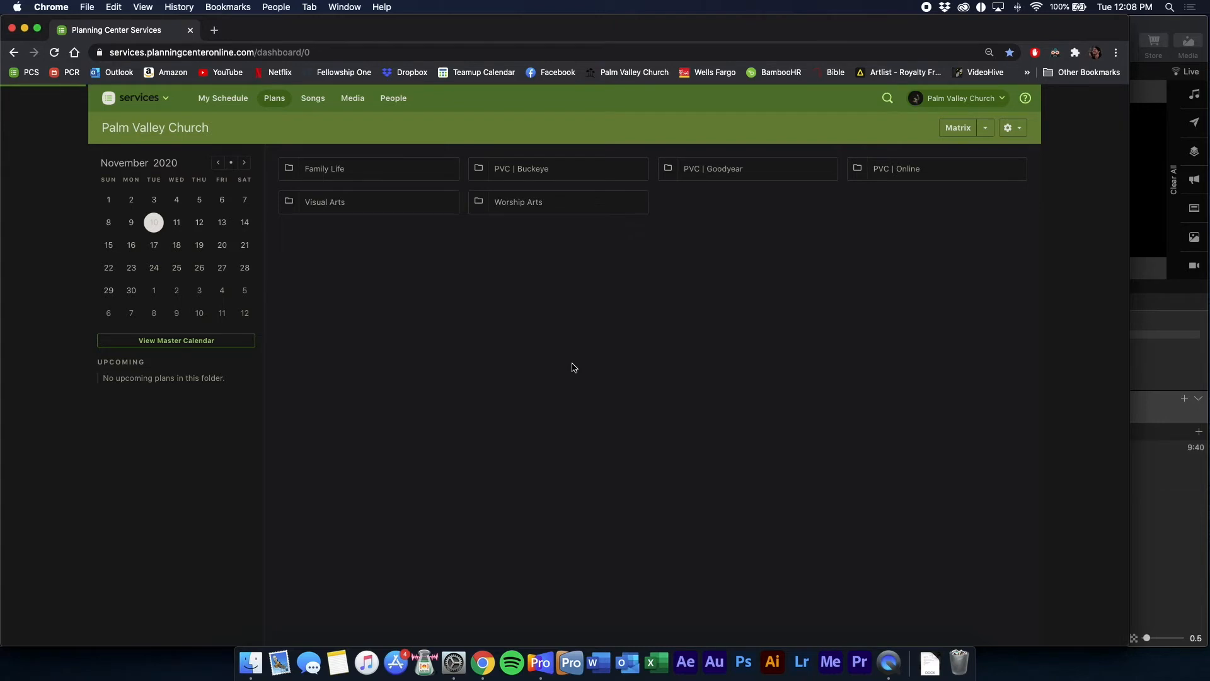
pyautogui.scroll(-3, 565, 370)
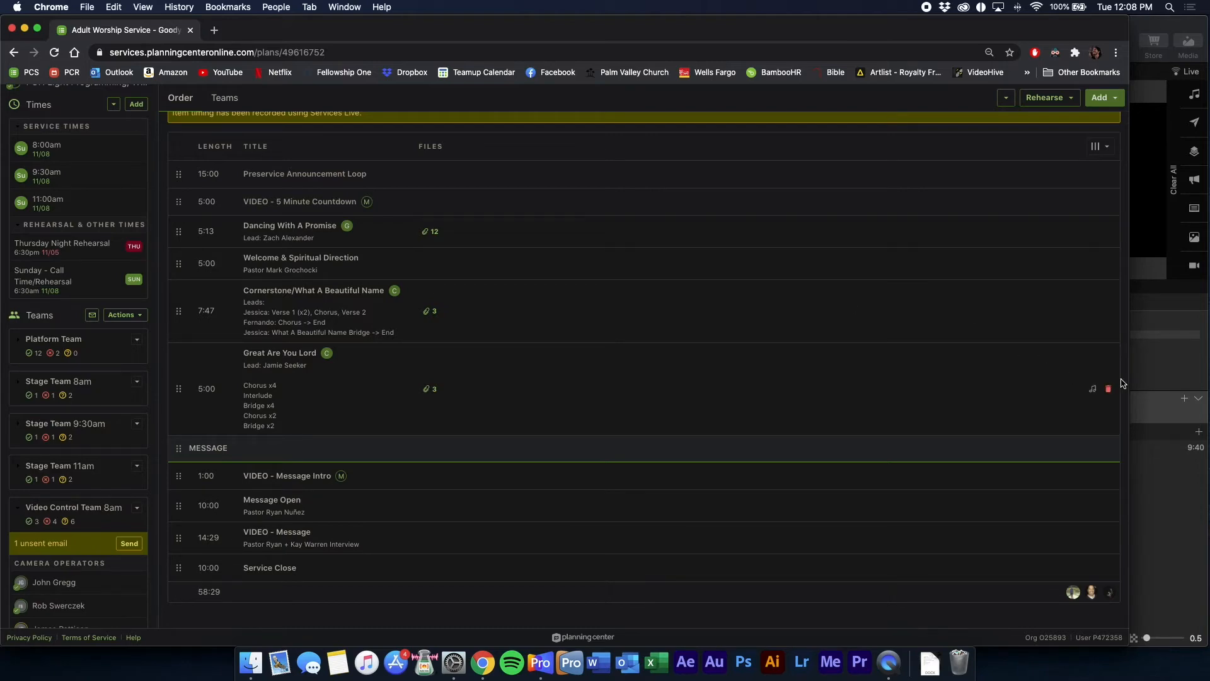
# Step: Compare the timer durations in ProPresenter with the item lengths in the Planning Center service order in Chrome, finishing in ProPresenter
pyautogui.click(1158, 361)
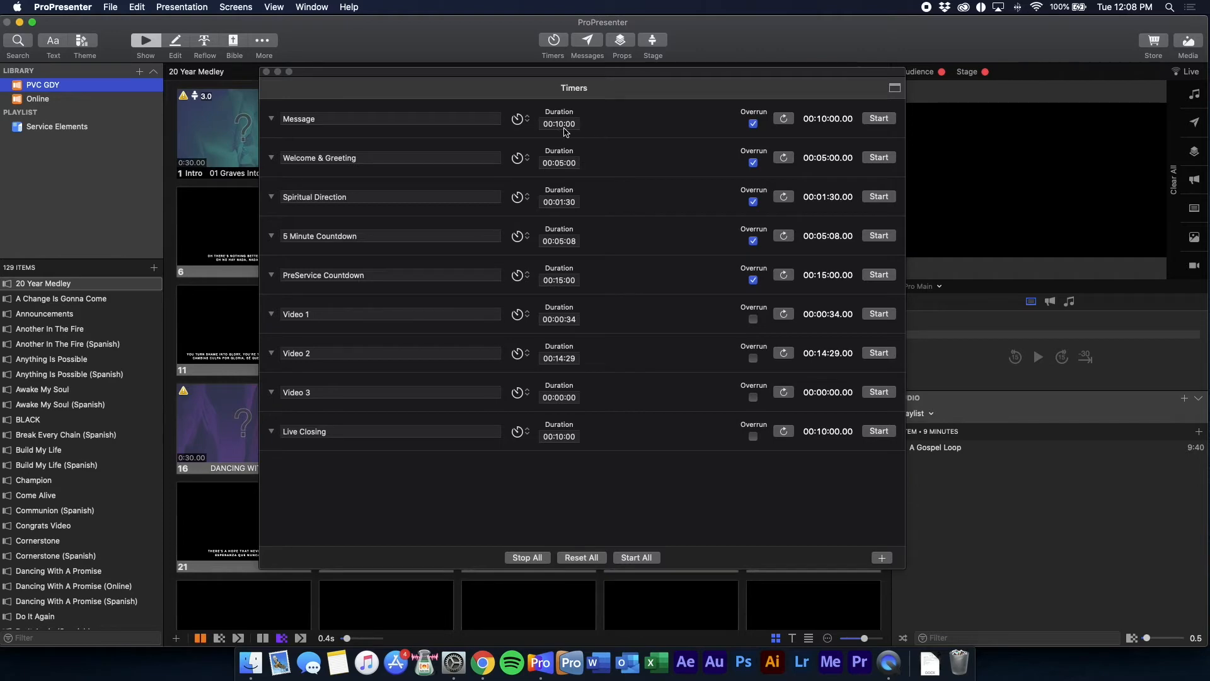
pyautogui.click(483, 662)
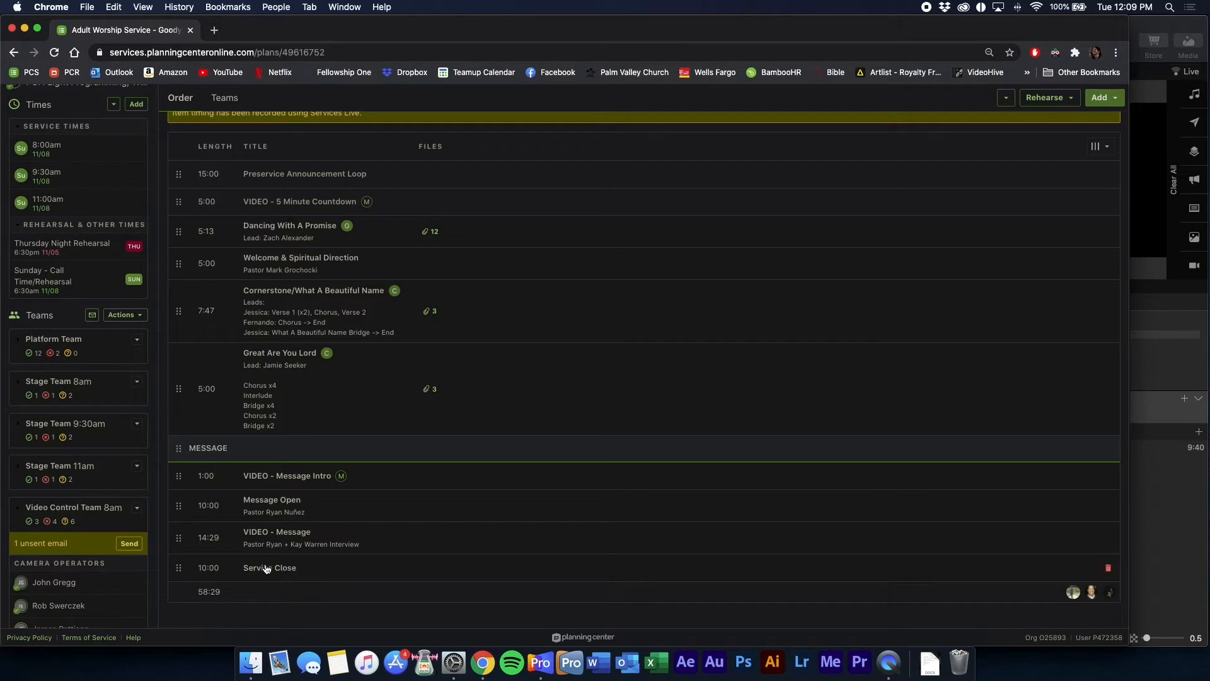
pyautogui.click(539, 659)
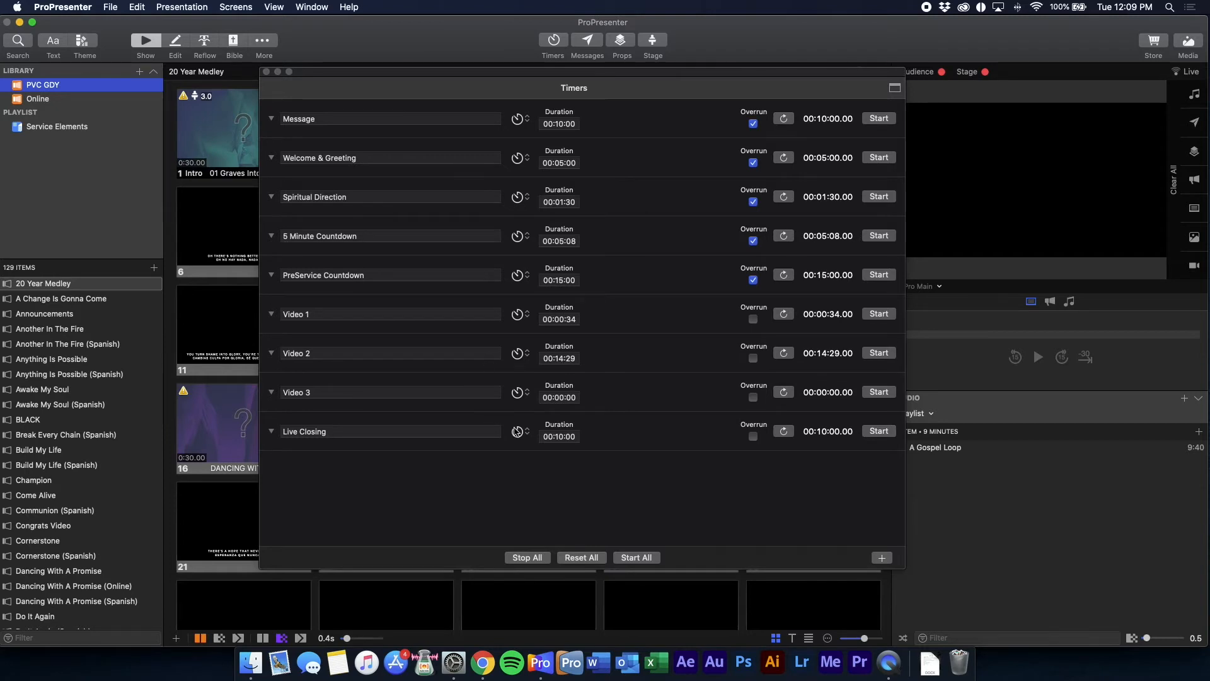
pyautogui.click(613, 497)
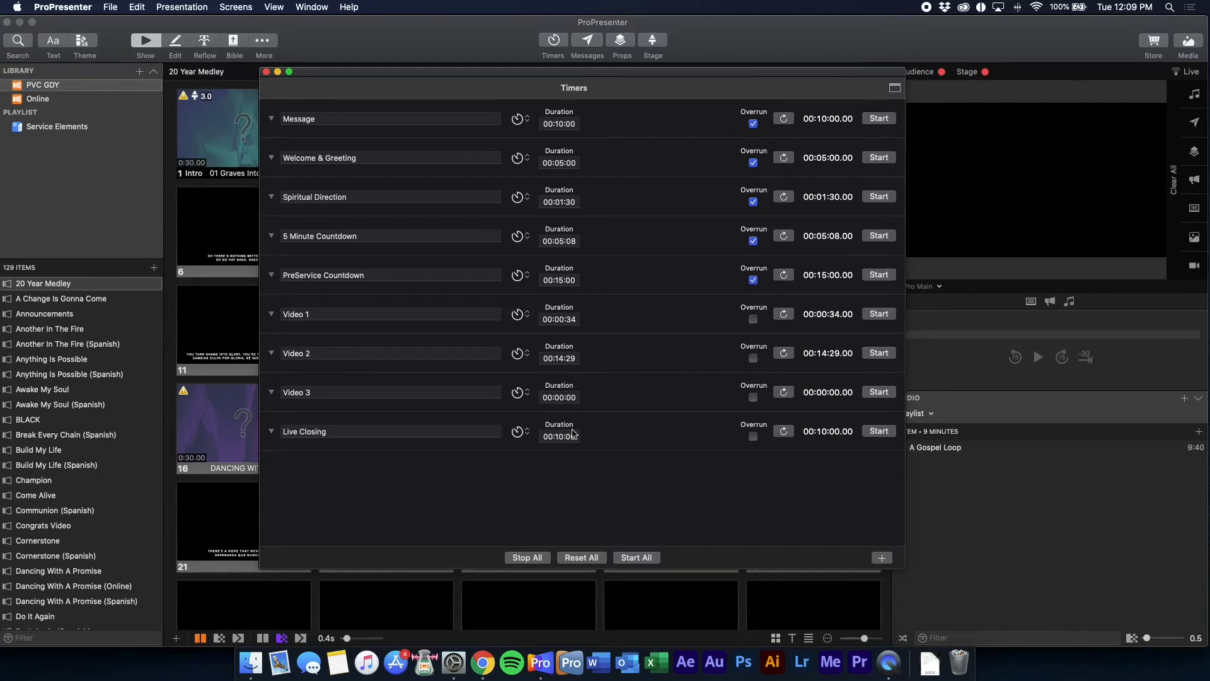
pyautogui.click(483, 661)
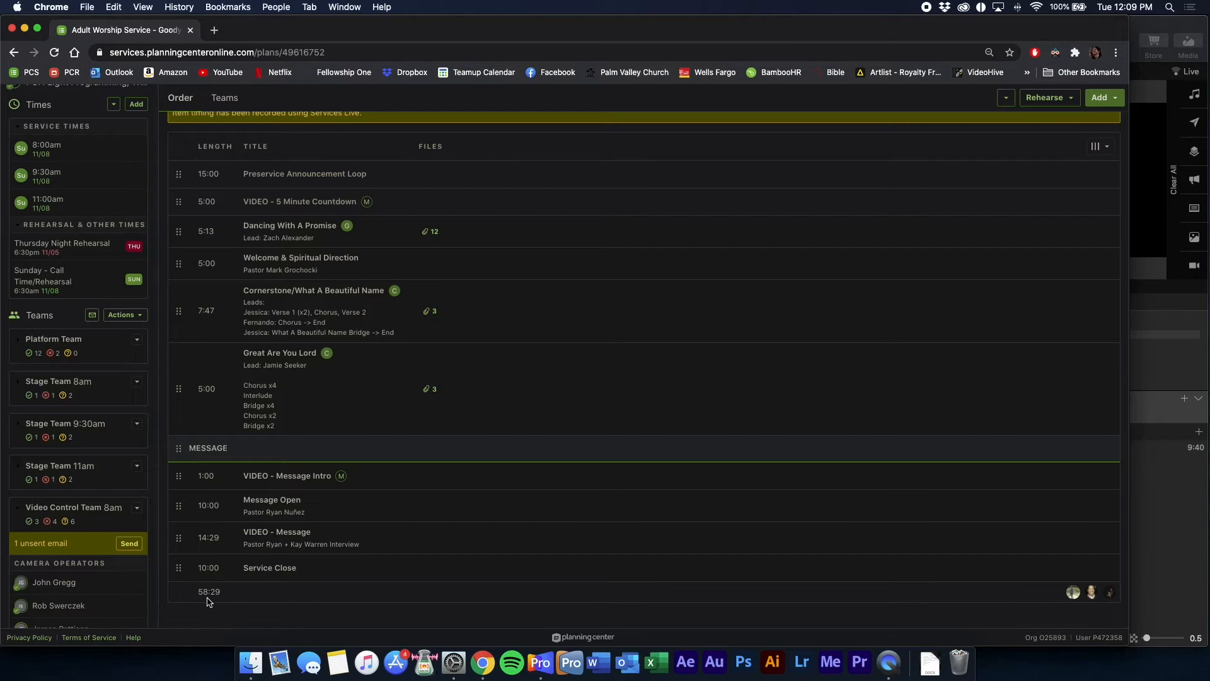
pyautogui.scroll(3, 494, 489)
pyautogui.scroll(-3, 500, 486)
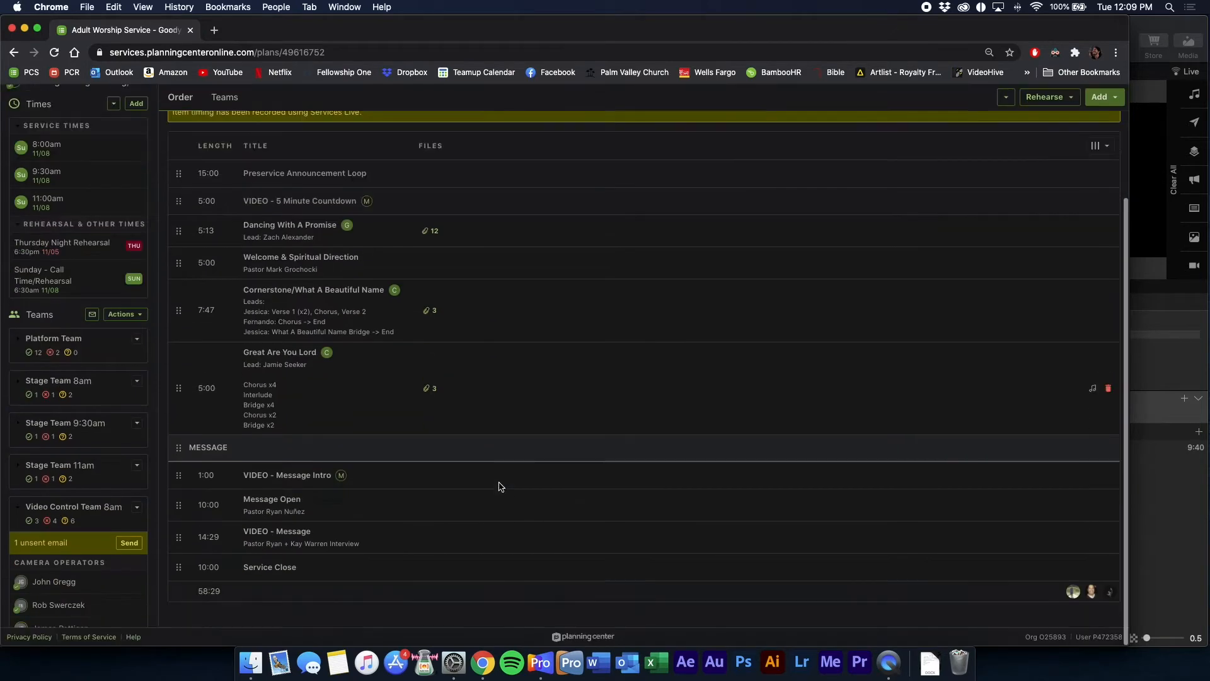
pyautogui.click(1172, 535)
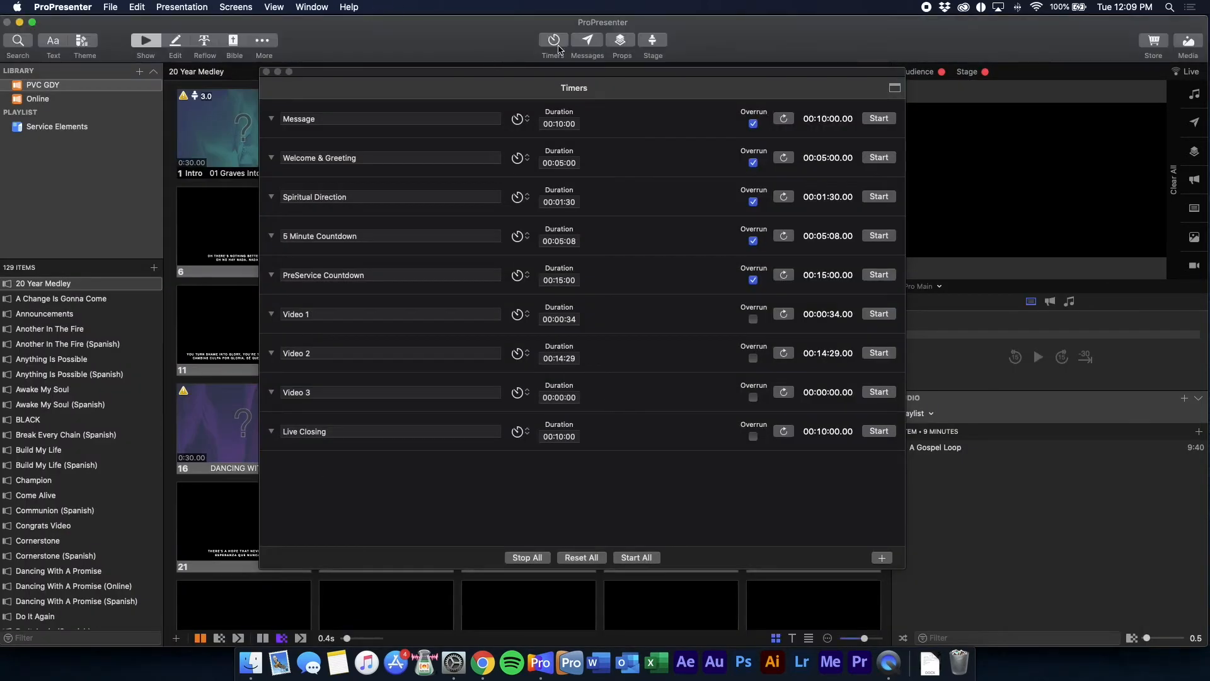
# Step: Close the Timers window, then view the Messages and Props windows briefly, closing each one
pyautogui.click(564, 48)
pyautogui.click(596, 46)
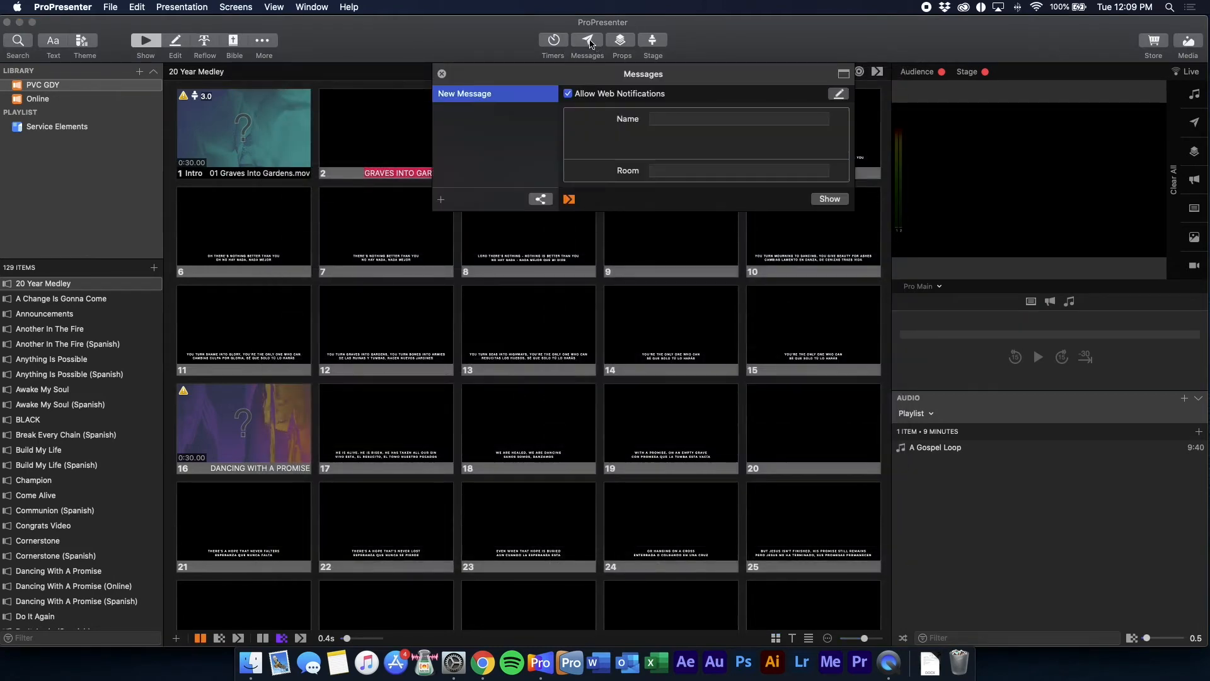
pyautogui.click(591, 43)
pyautogui.click(627, 42)
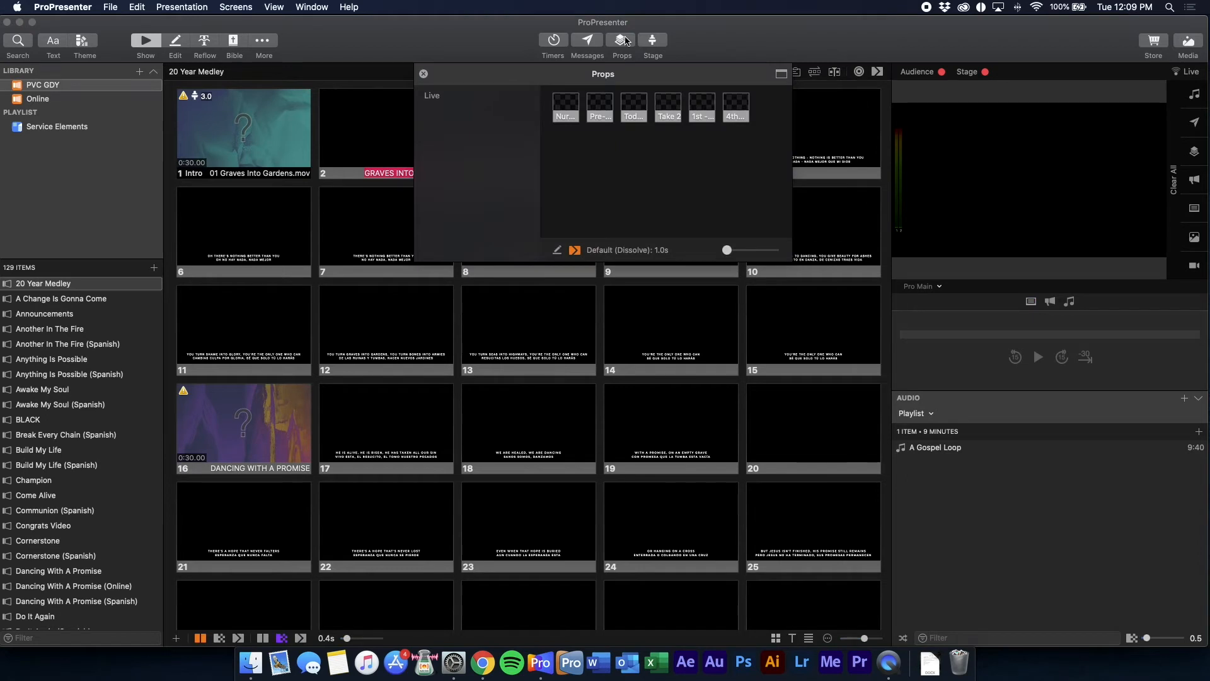
pyautogui.click(627, 42)
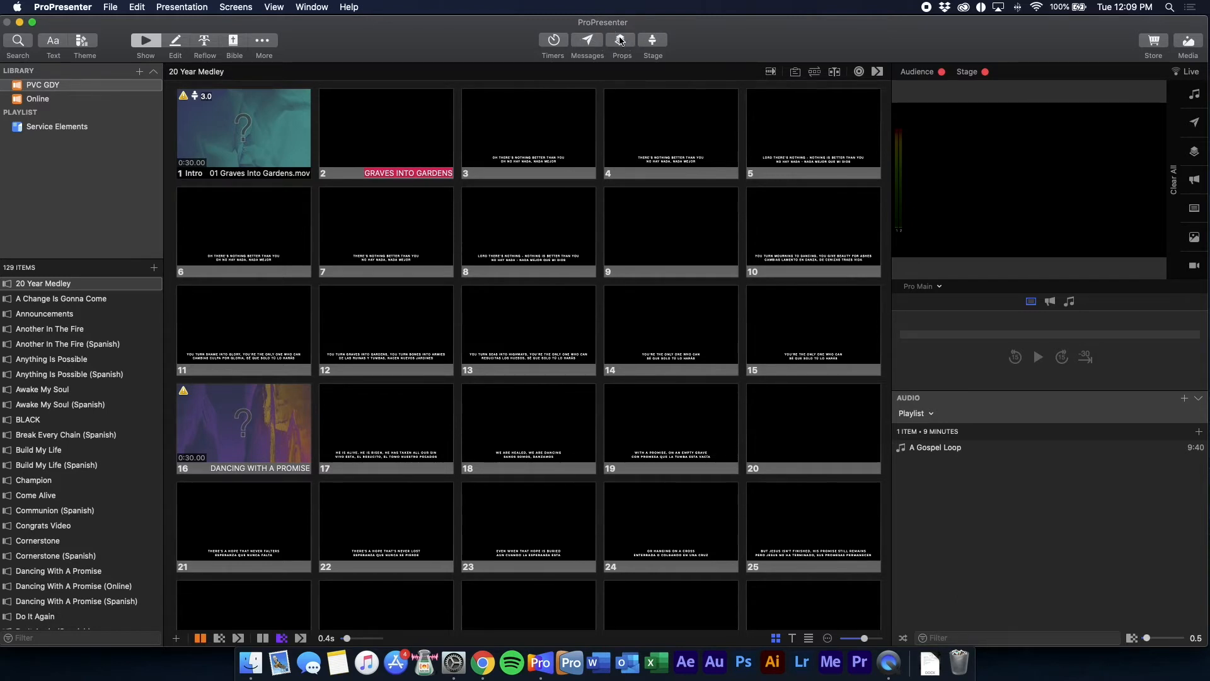
# Step: Reopen the Props window and enlarge its thumbnails until the prop names are readable
pyautogui.click(621, 40)
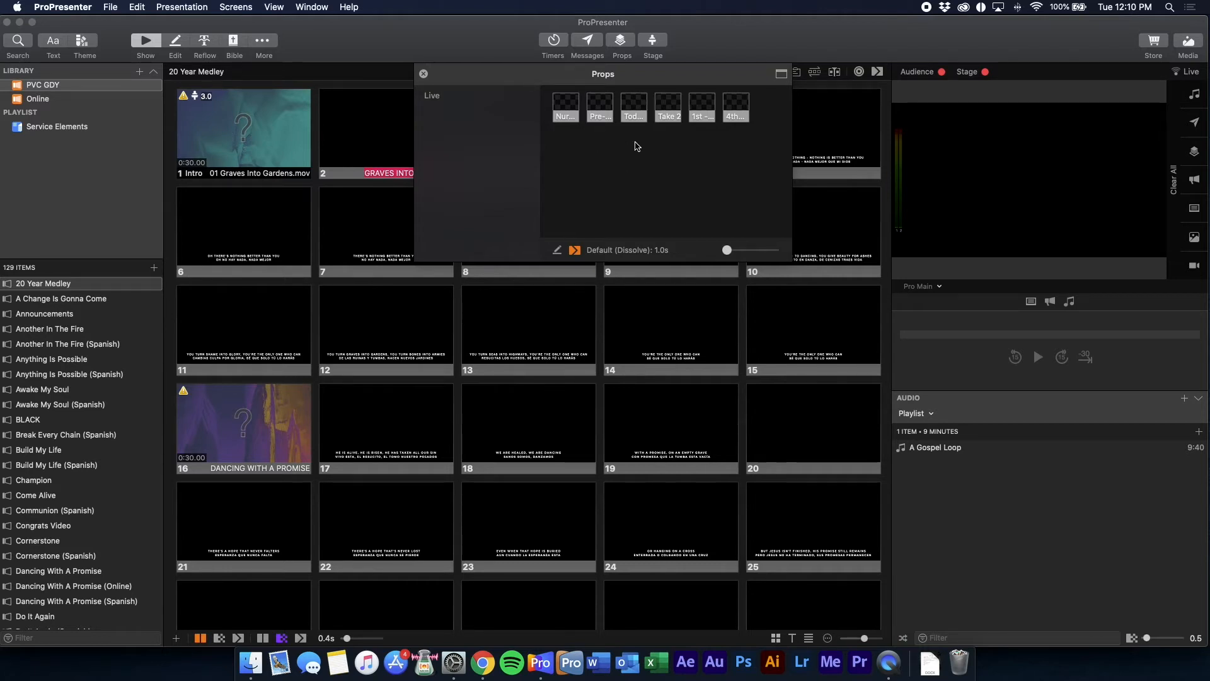
pyautogui.click(756, 250)
pyautogui.moveTo(755, 250); pyautogui.dragTo(761, 250)
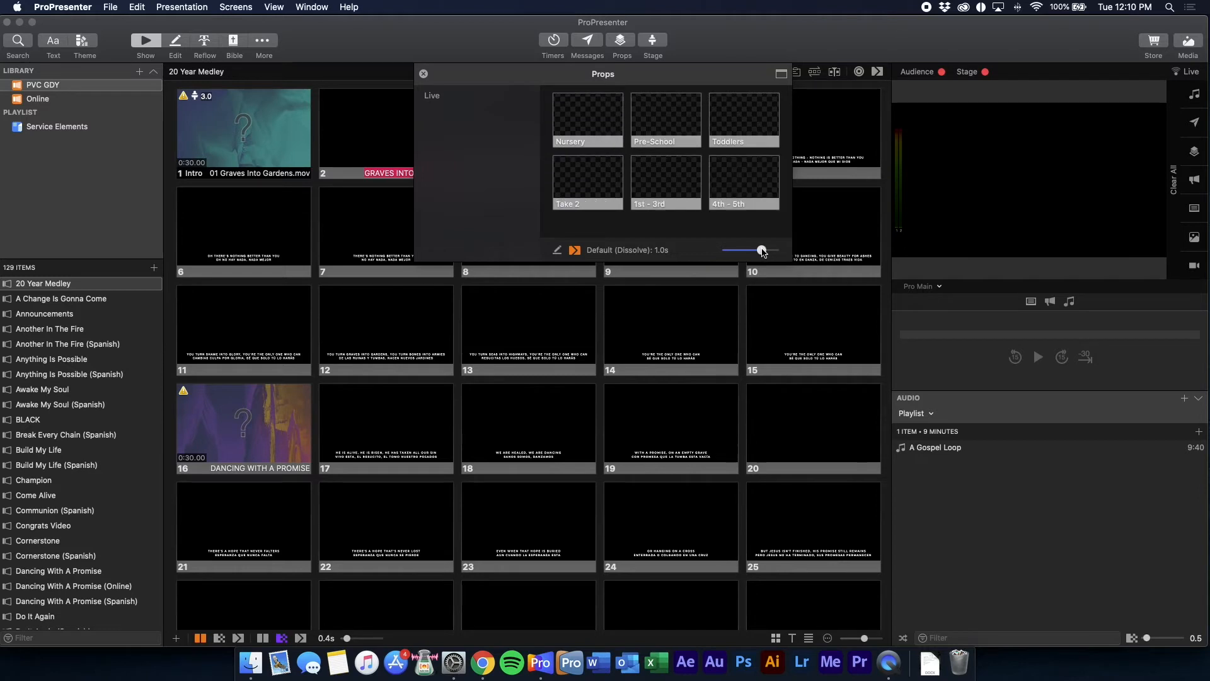
# Step: Put the Nursery prop live twice, clearing it each time, and close the Props window
pyautogui.click(600, 134)
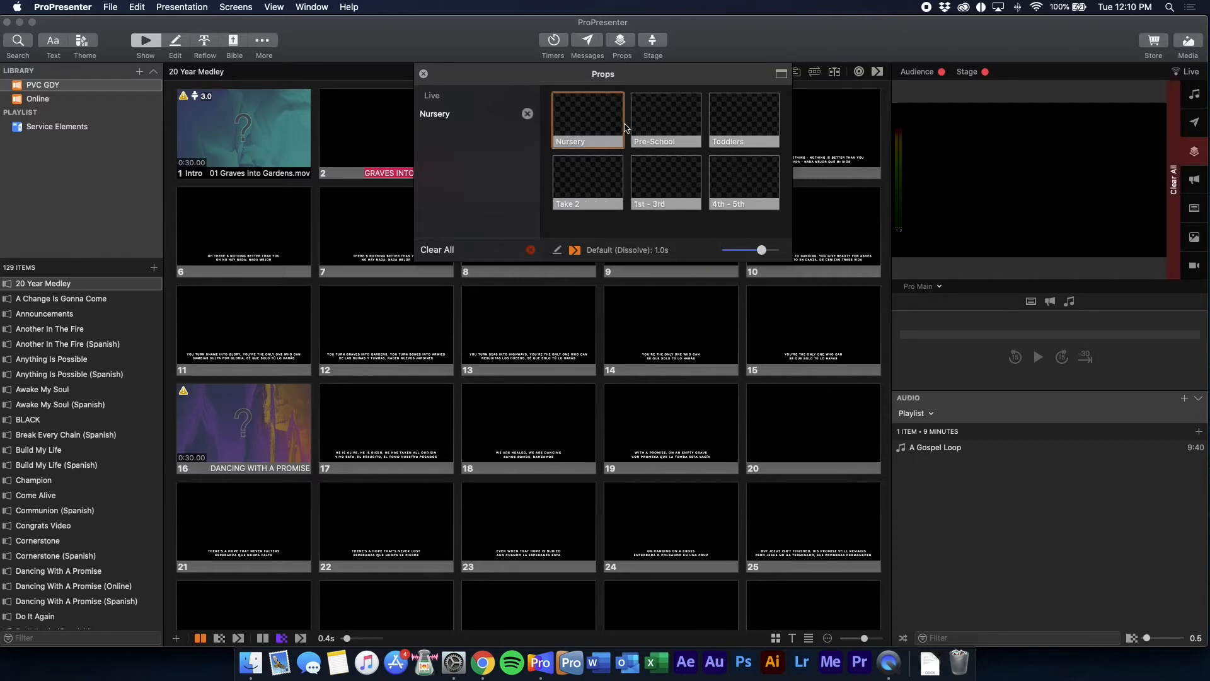
pyautogui.click(528, 114)
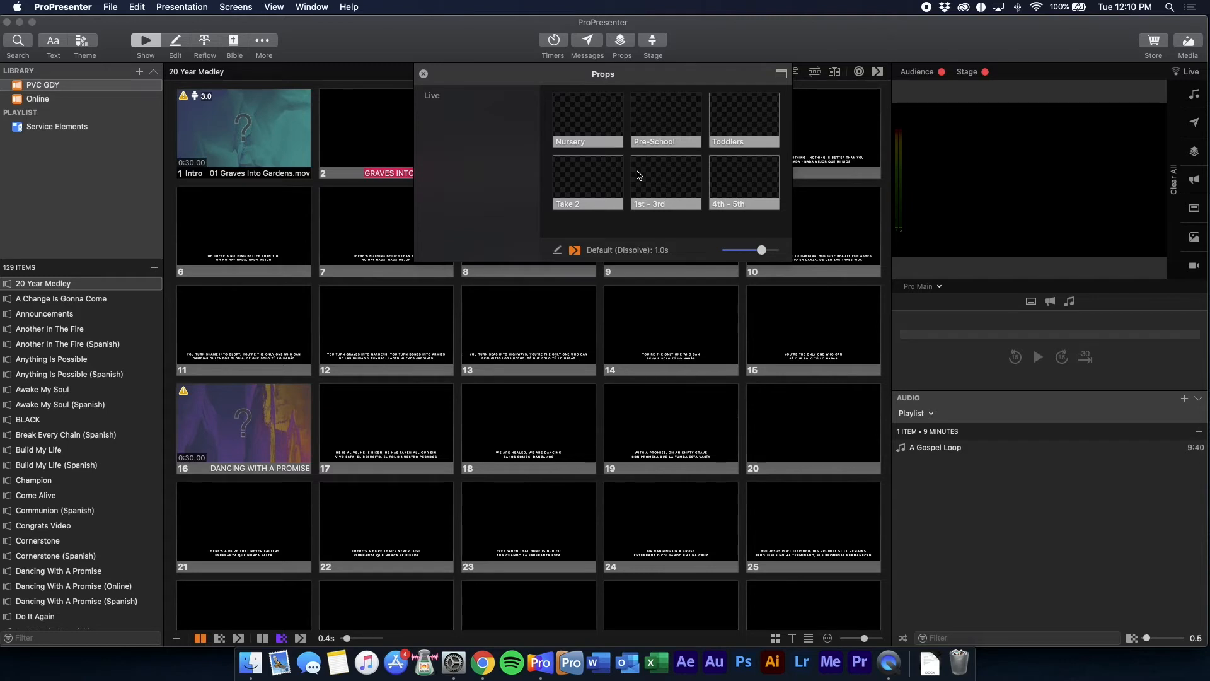
pyautogui.click(619, 124)
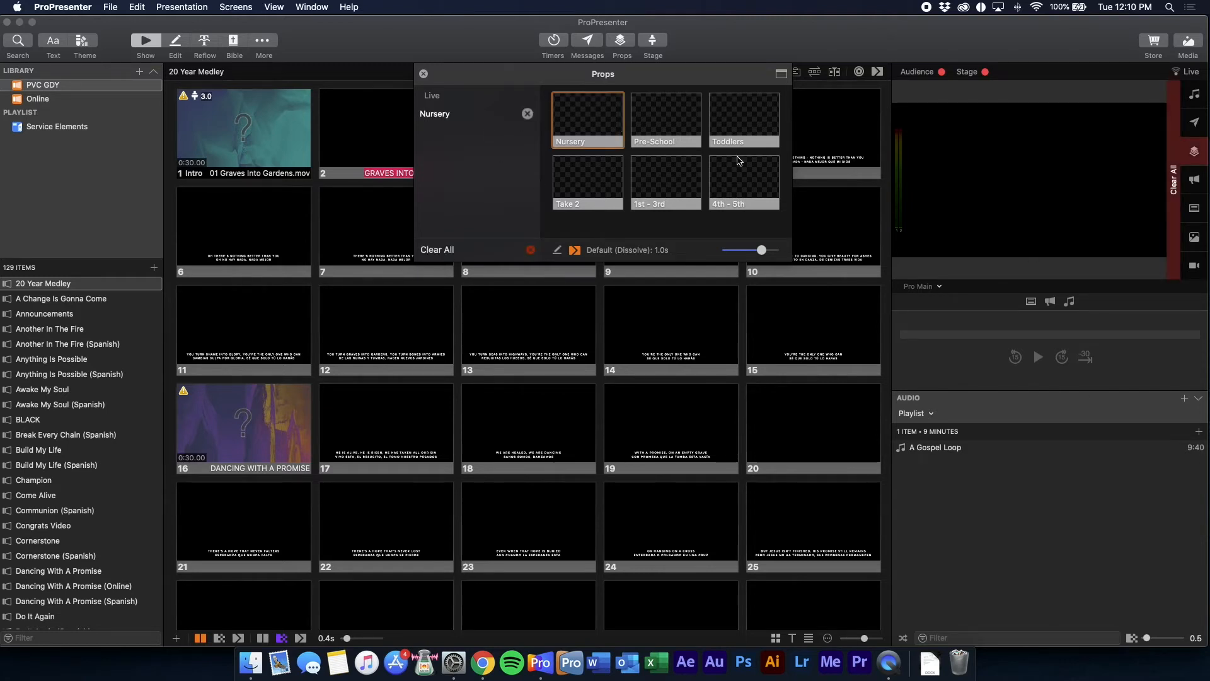
pyautogui.click(527, 114)
pyautogui.click(426, 75)
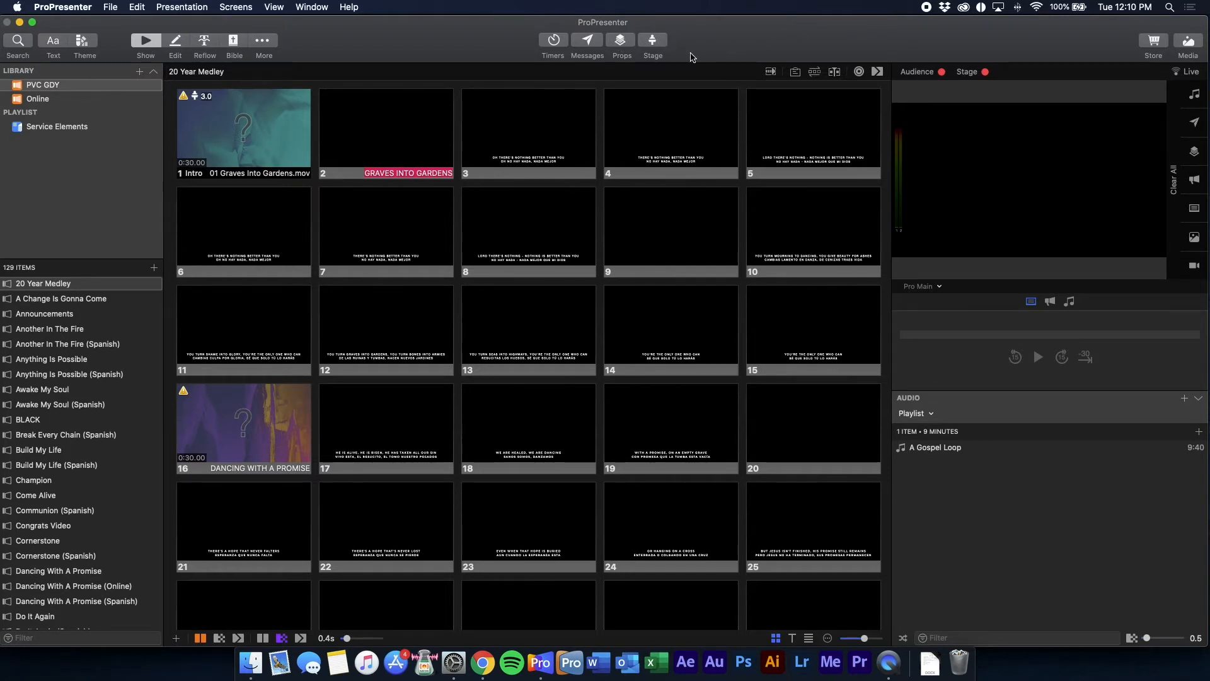
# Step: View the Stage window's screen layout and message options, then the Web Store window, closing each one
pyautogui.click(655, 43)
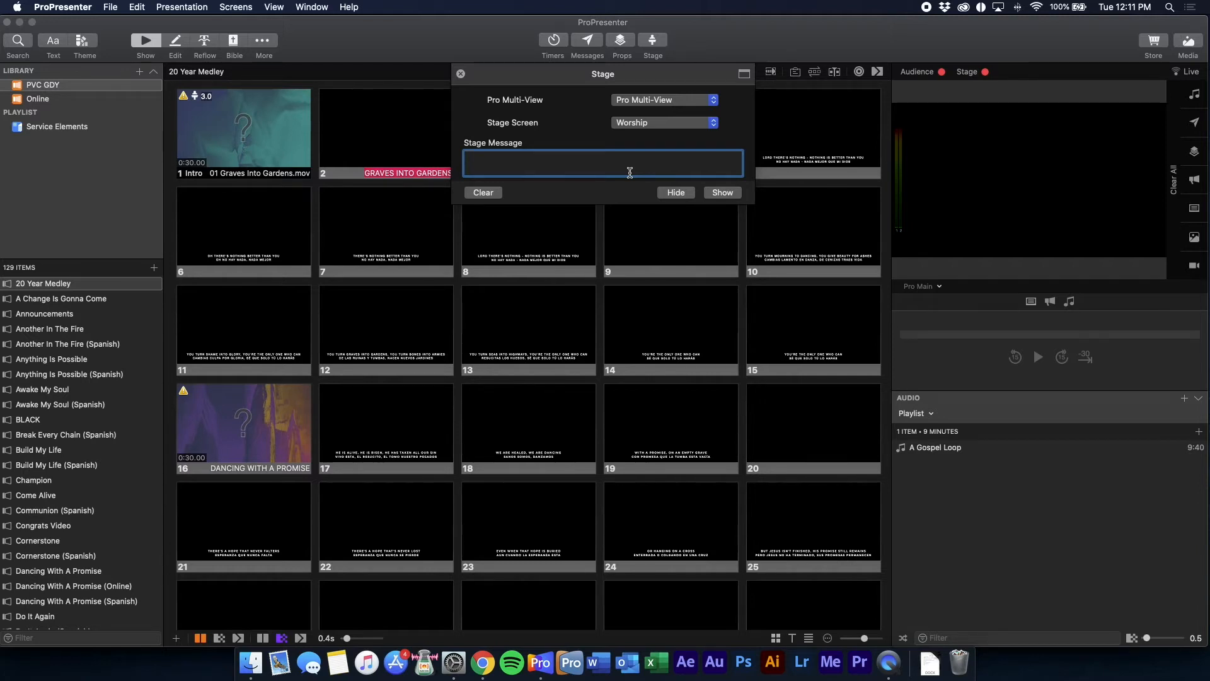
pyautogui.click(461, 74)
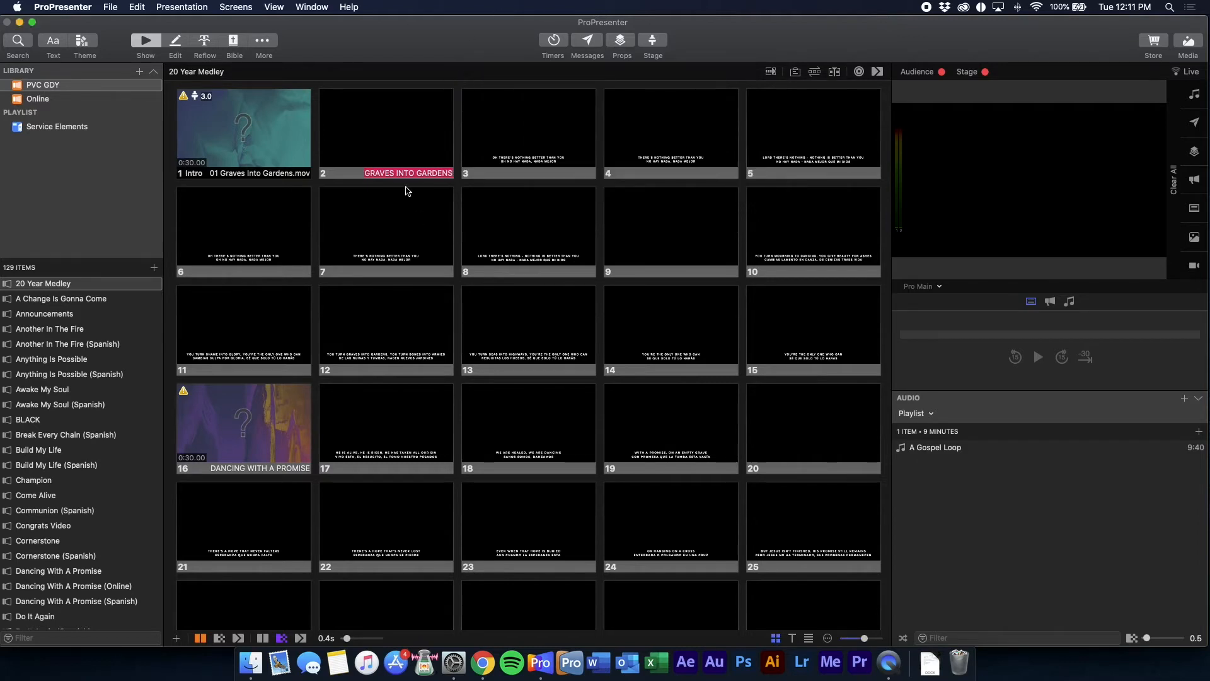
pyautogui.click(1152, 42)
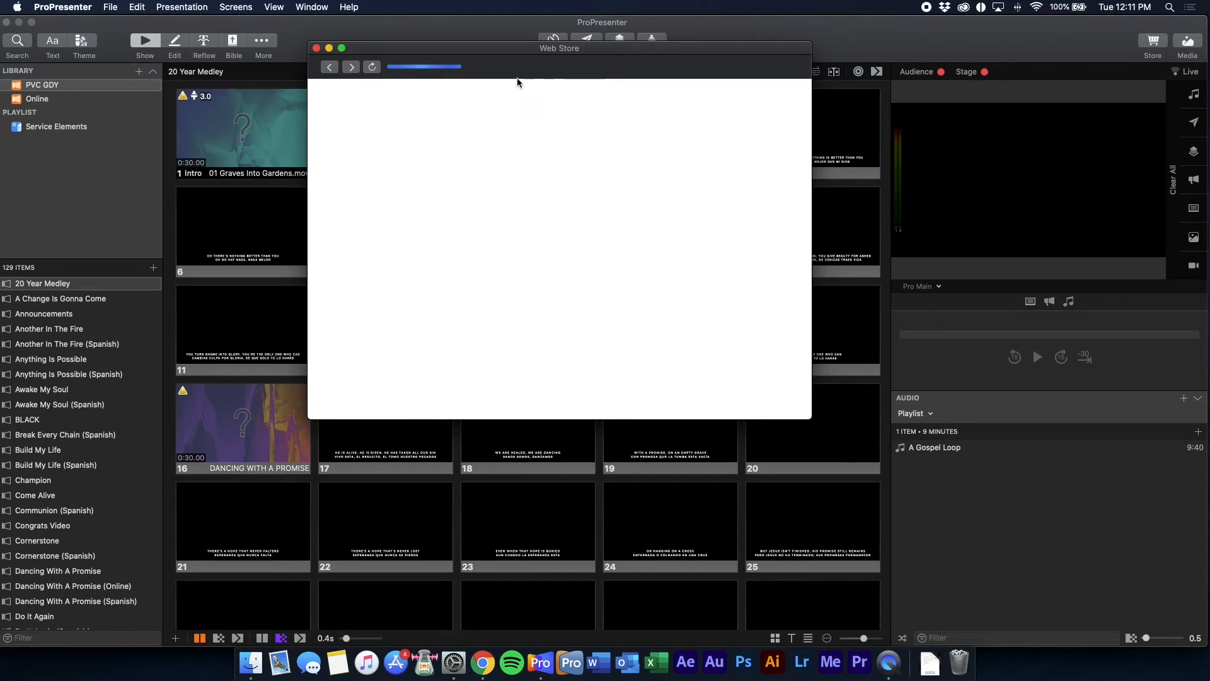
pyautogui.click(317, 49)
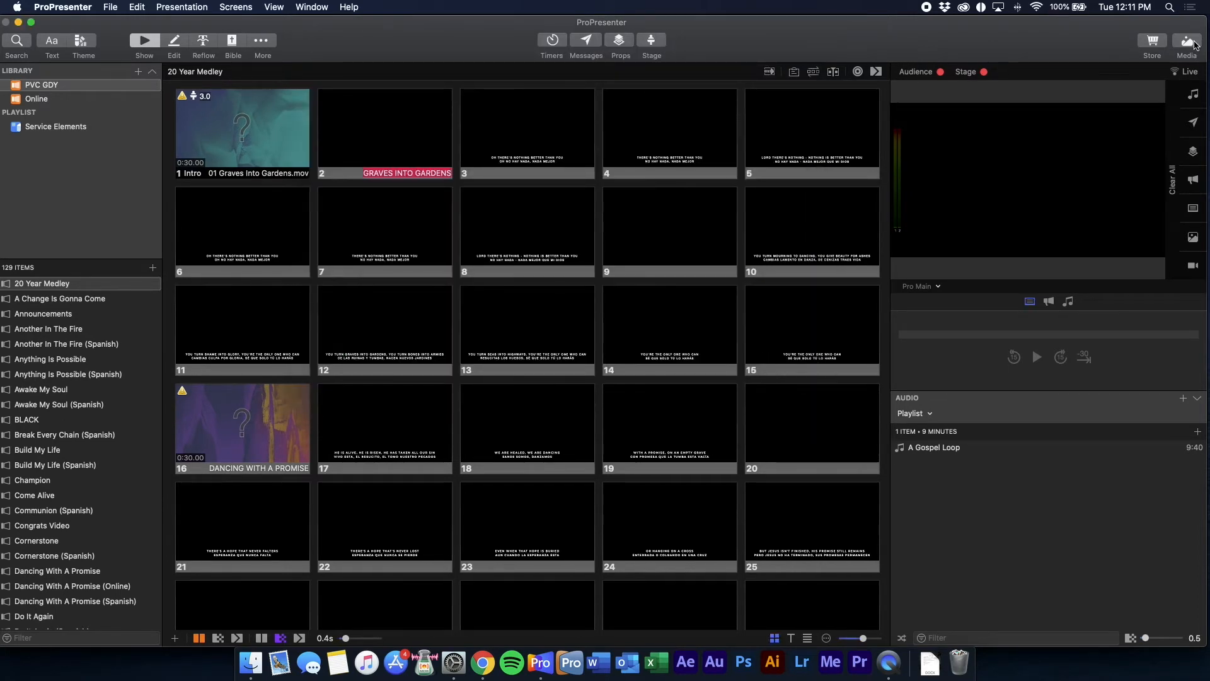
# Step: Show and enlarge the media bin, and browse its playlists from PreService Loop to YA Lyric BKGs, finishing on Service Media
pyautogui.click(1187, 41)
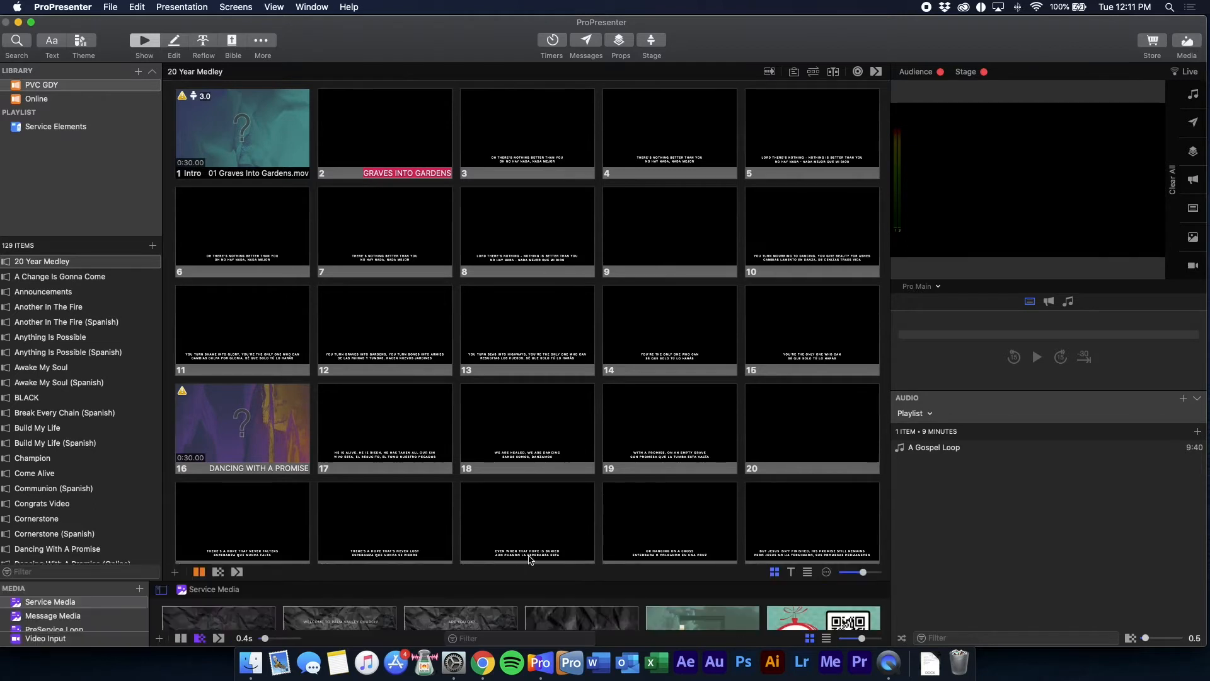
pyautogui.moveTo(586, 583); pyautogui.dragTo(599, 422)
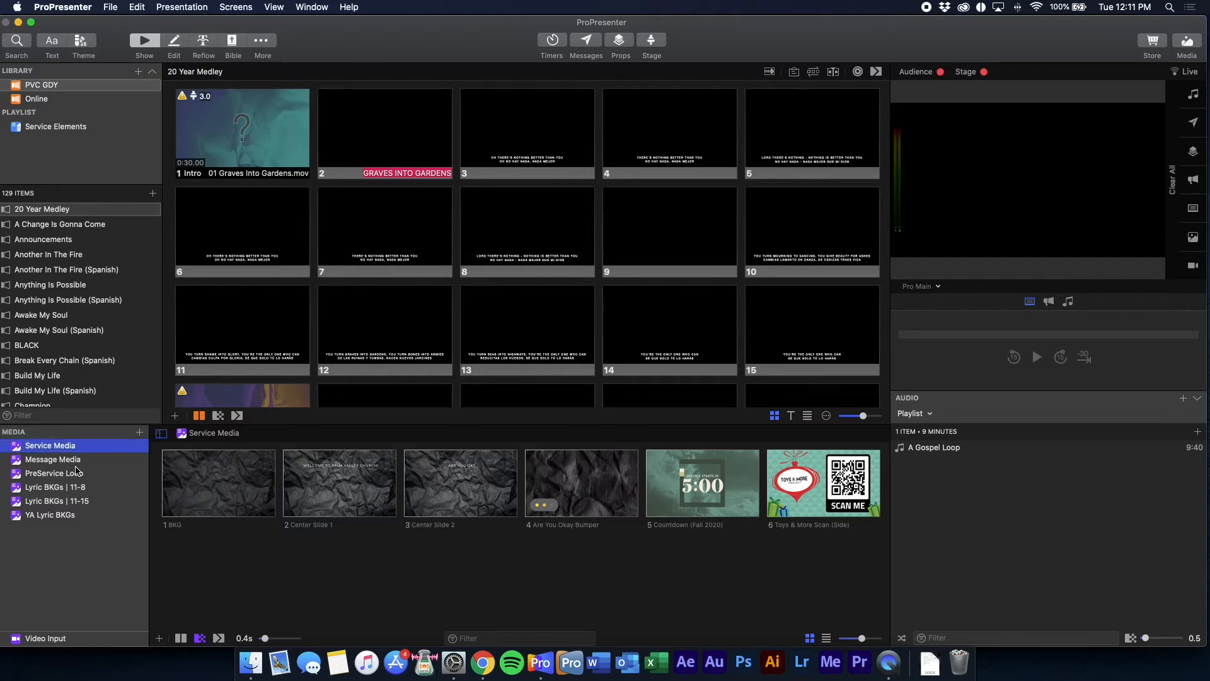
pyautogui.click(63, 473)
pyautogui.click(63, 487)
pyautogui.click(63, 501)
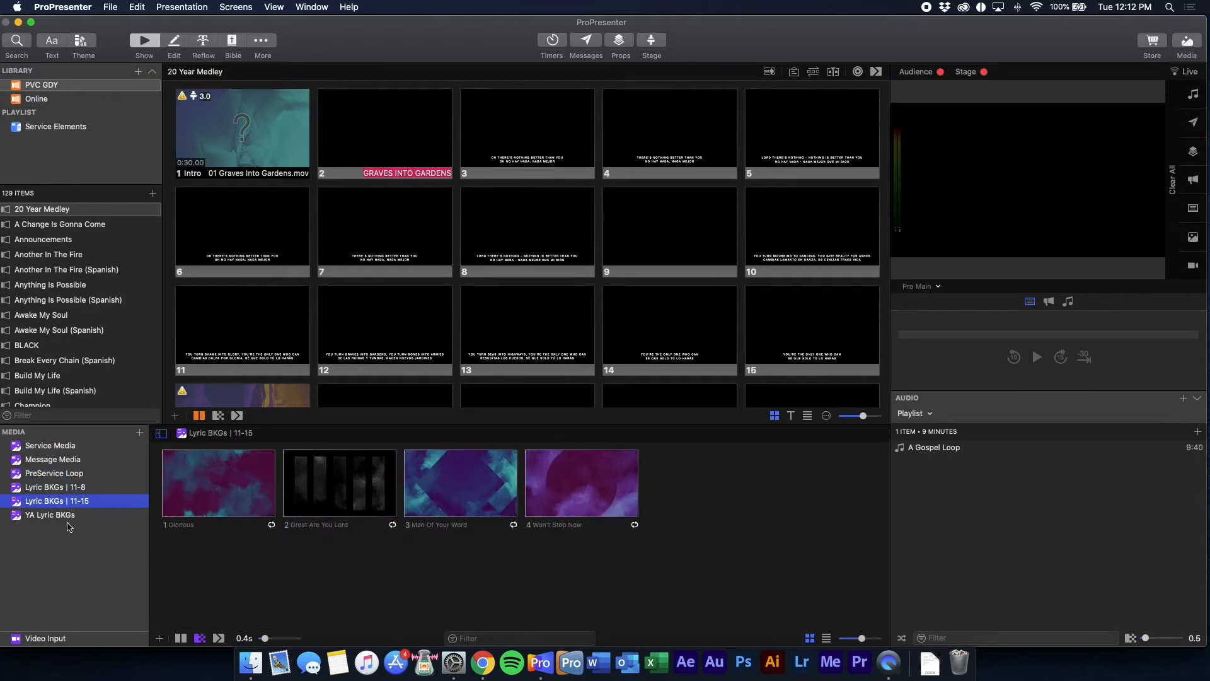
pyautogui.click(66, 515)
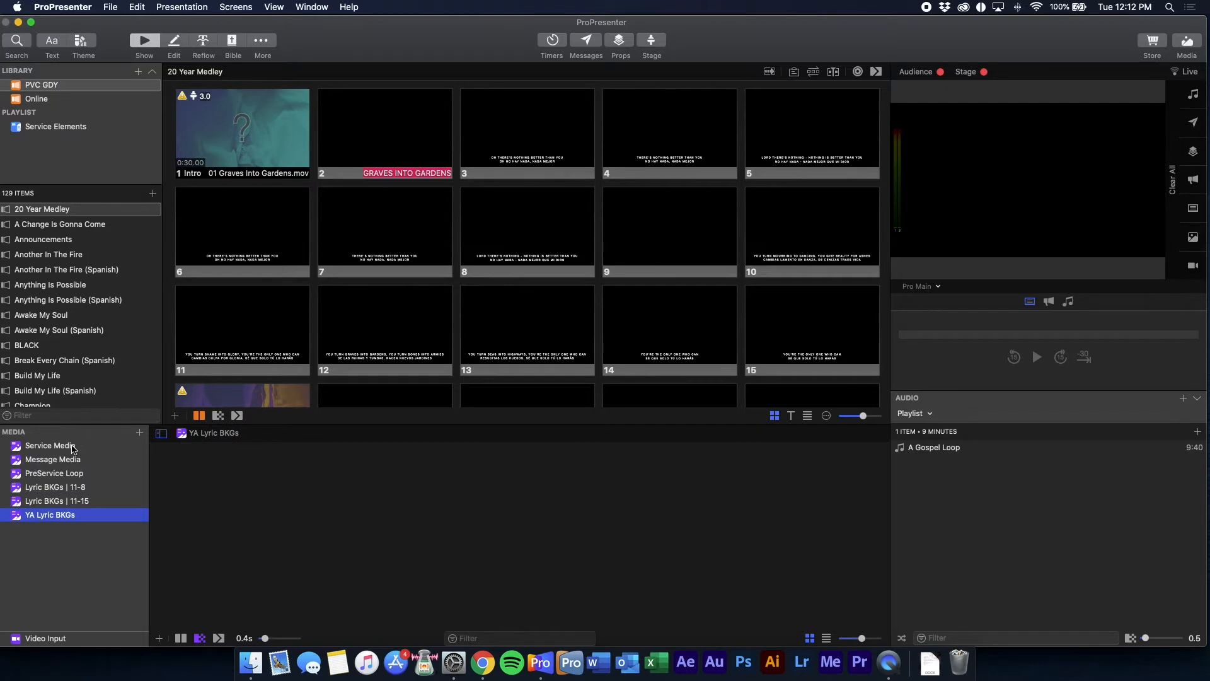
pyautogui.click(73, 448)
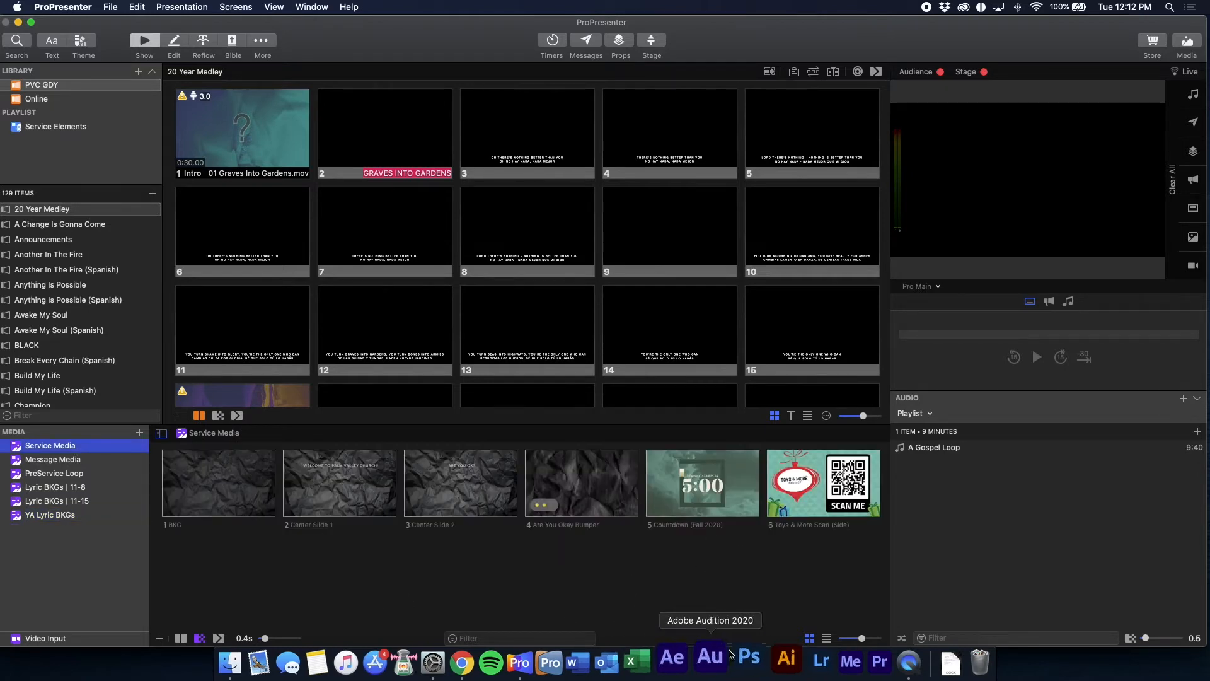
# Step: Reduce the media bin's height, look through the 20 Year Medley slides, and show the items of the Service Elements playlist
pyautogui.moveTo(358, 424); pyautogui.dragTo(358, 447)
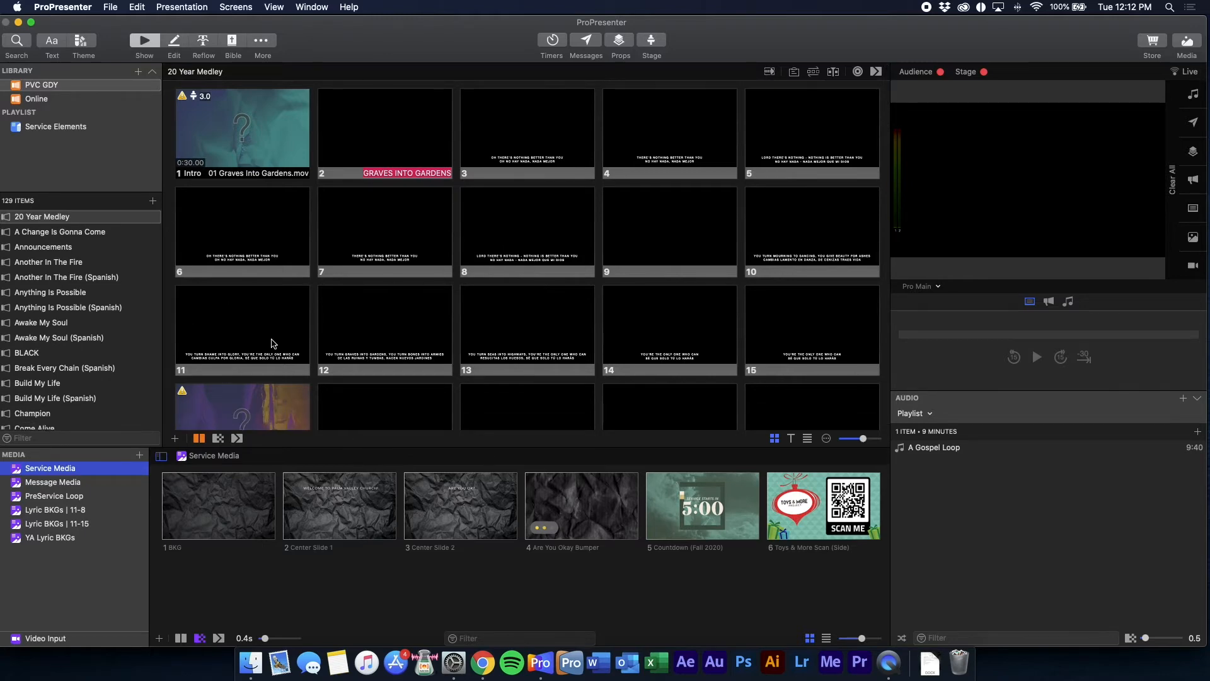
pyautogui.scroll(-2, 265, 296)
pyautogui.scroll(-10, 255, 315)
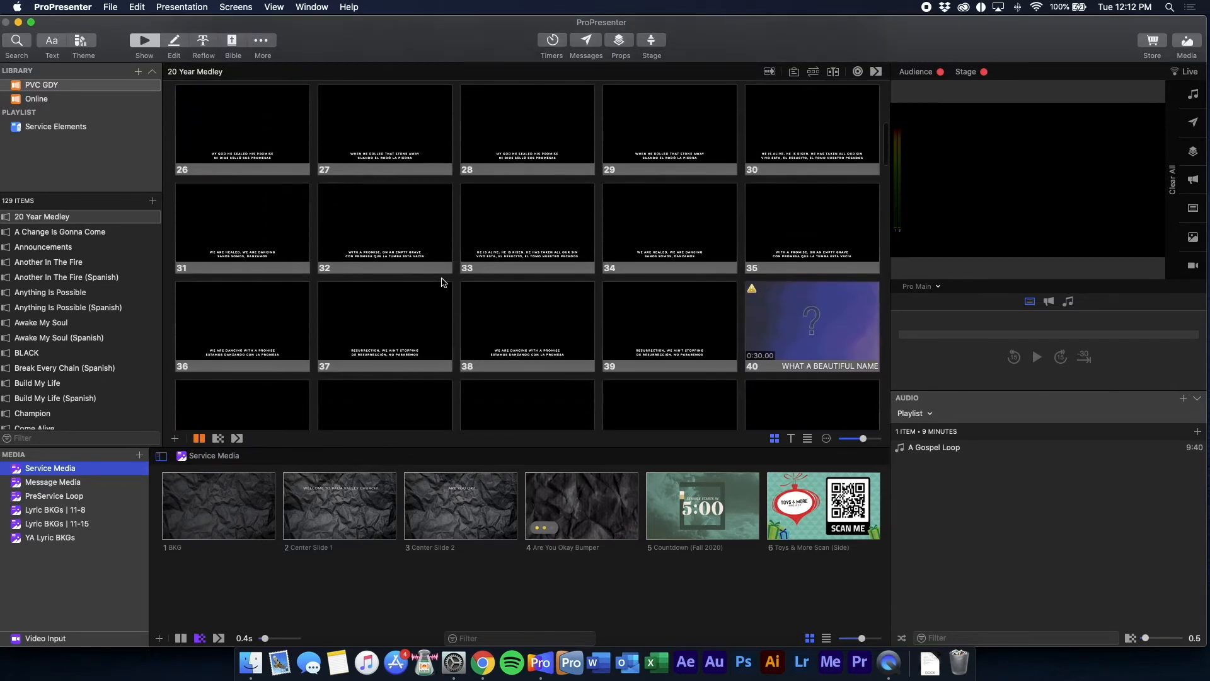
pyautogui.scroll(10, 441, 281)
pyautogui.click(68, 137)
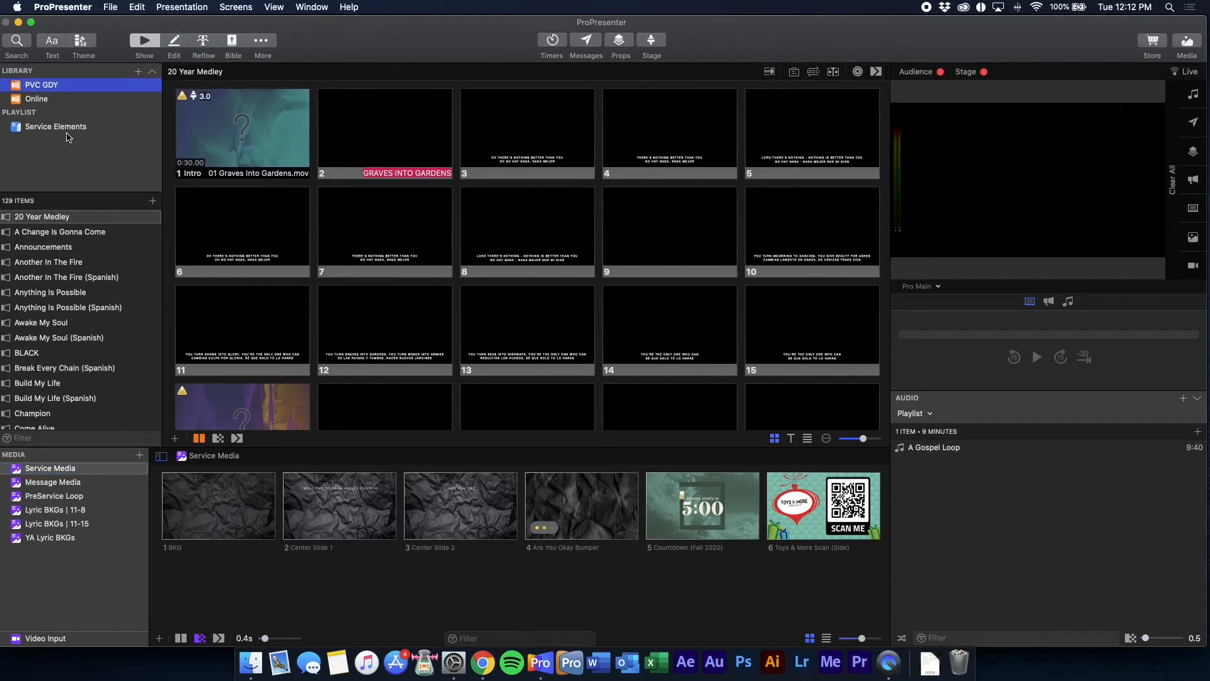
pyautogui.click(67, 128)
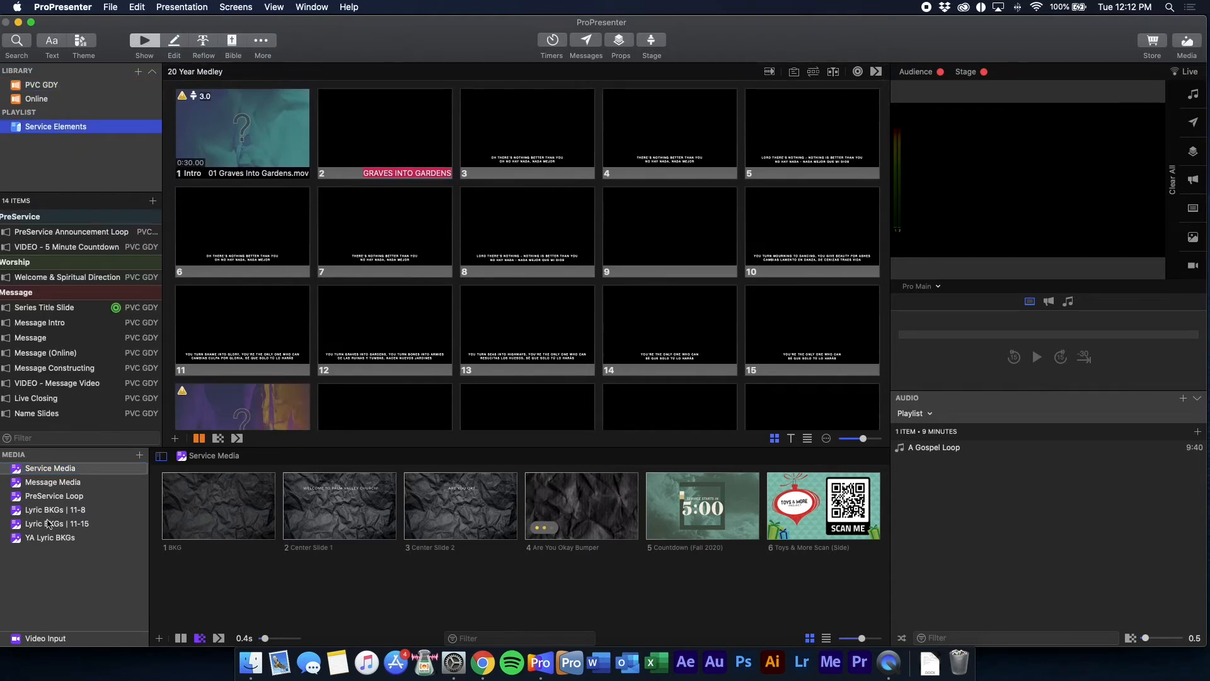
# Step: Browse the Service Media, Message Media and PreService Loop playlists in the media bin
pyautogui.click(75, 471)
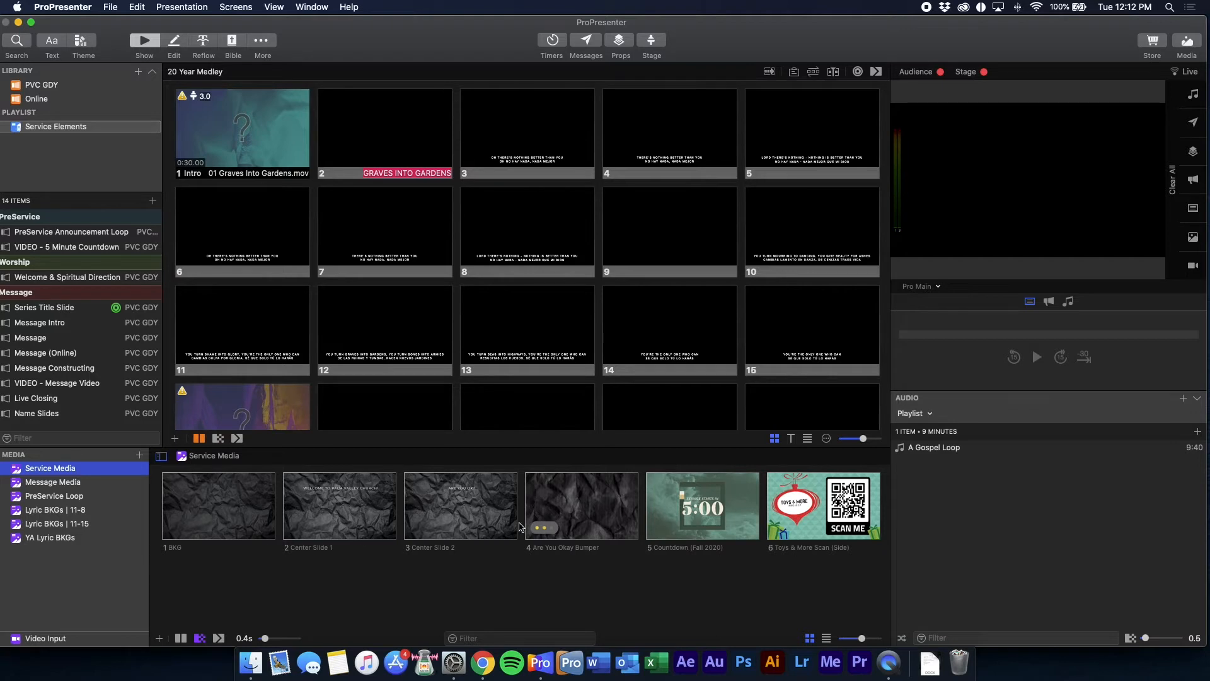
pyautogui.click(86, 487)
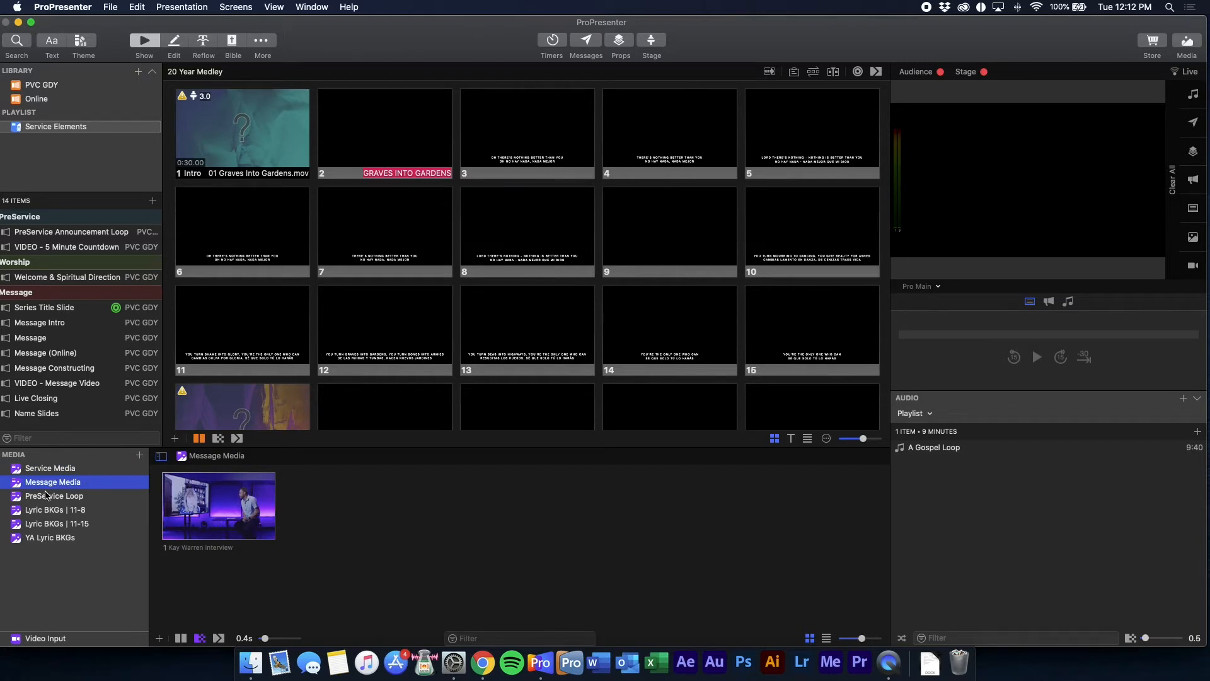
pyautogui.click(77, 496)
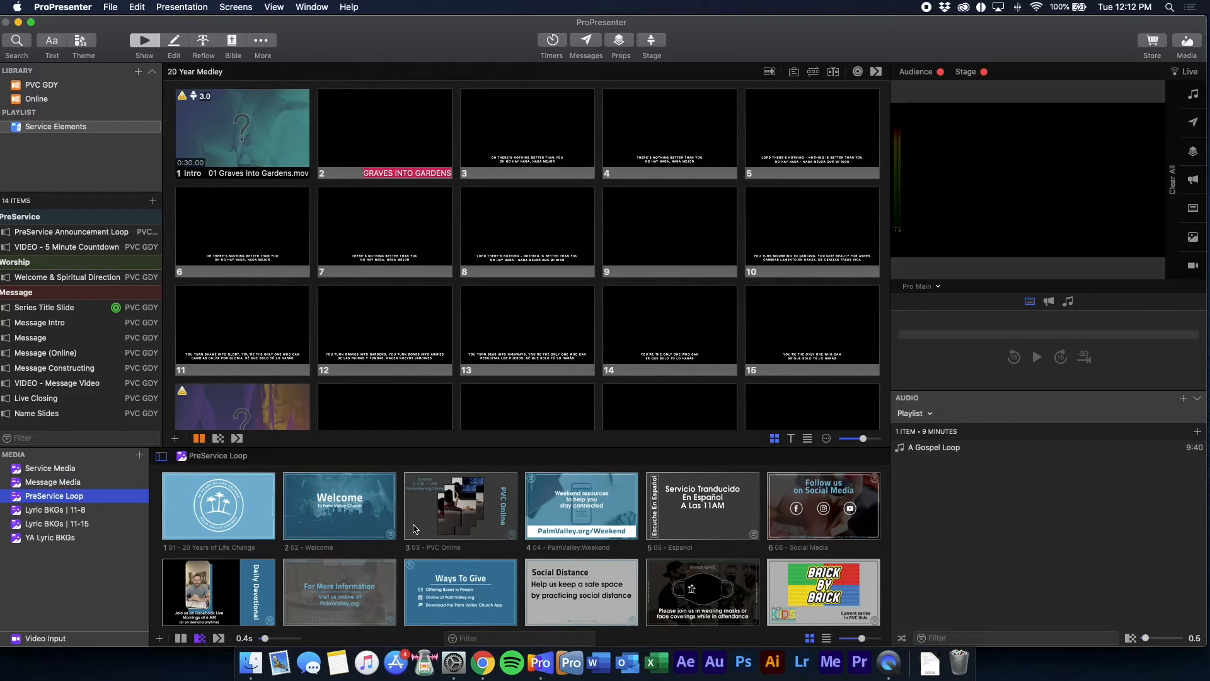
pyautogui.scroll(-3, 414, 528)
pyautogui.scroll(3, 414, 528)
# Step: Try the Cornerstone - WABN background from Lyric BKGs | 11-8 live on the Intro slide, then undo it and clear the output
pyautogui.click(69, 513)
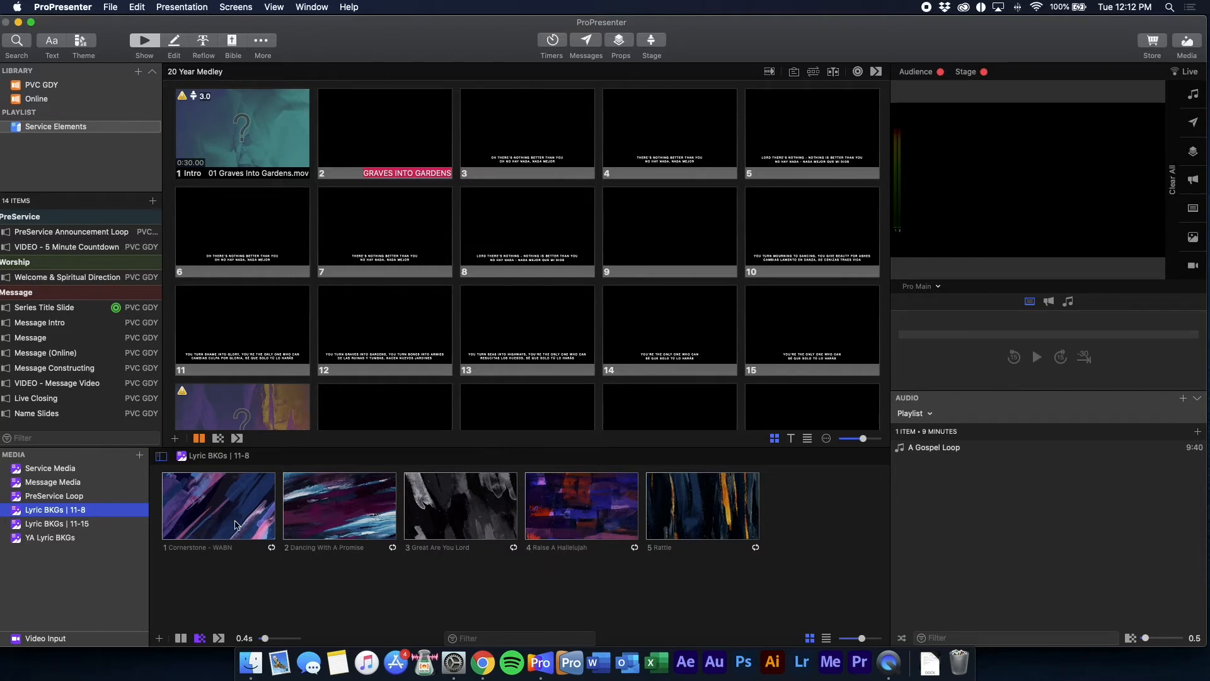
pyautogui.click(252, 146)
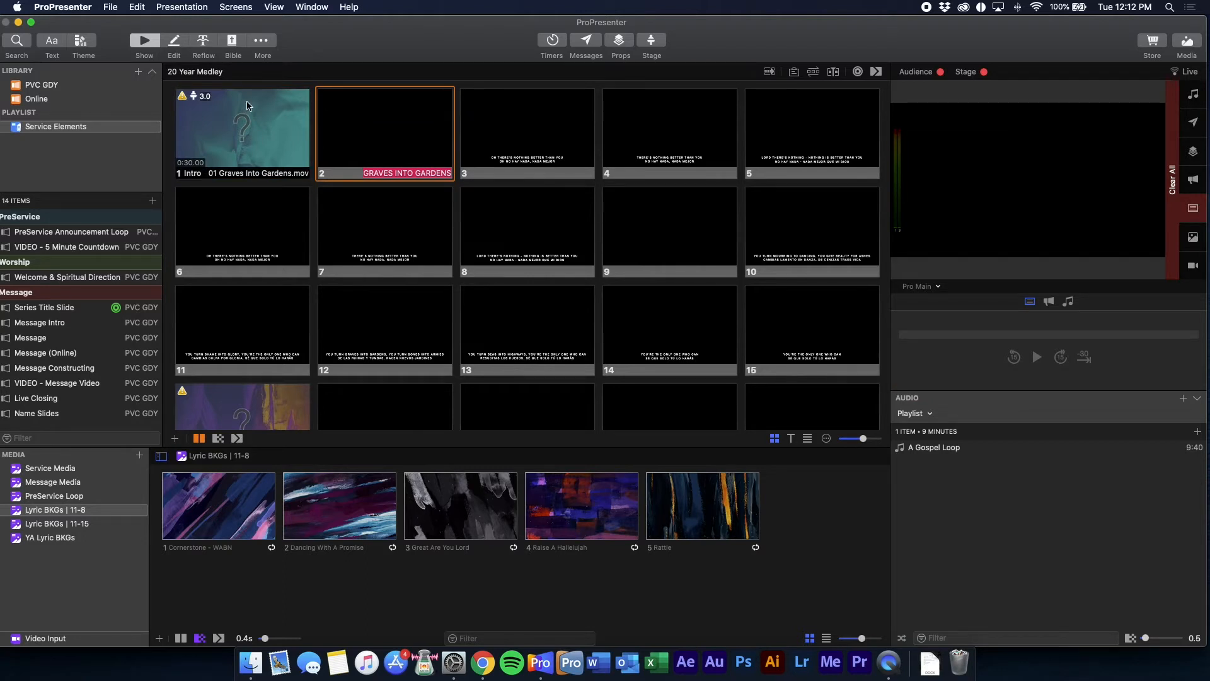
pyautogui.moveTo(162, 510); pyautogui.dragTo(207, 133)
pyautogui.click(269, 135)
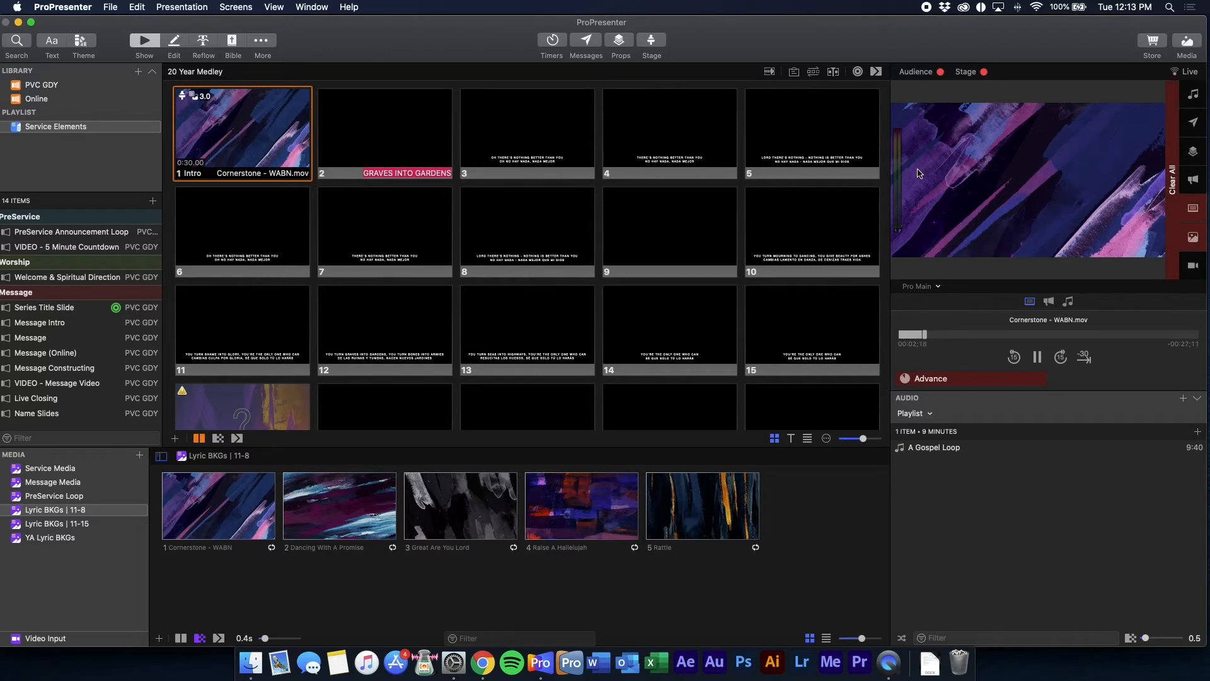
pyautogui.press('super+z')
pyautogui.click(1174, 205)
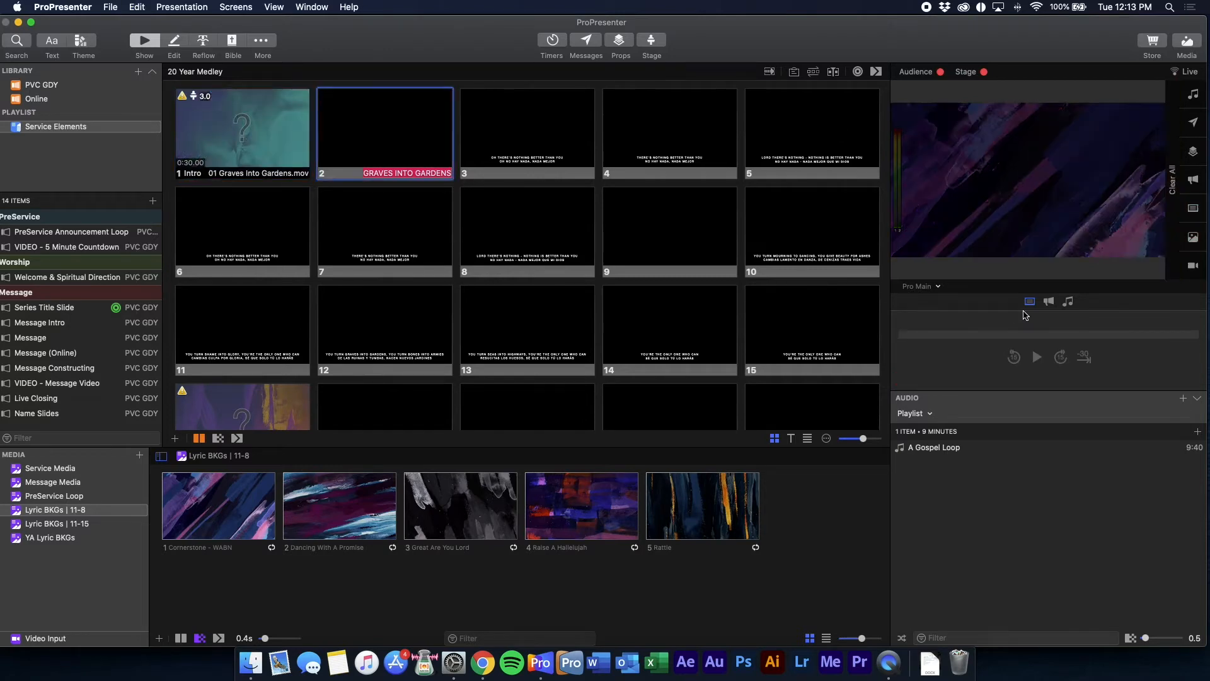
# Step: View the Lyric BKGs | 11-15 and YA Lyric BKGs playlists in the media bin
pyautogui.click(89, 526)
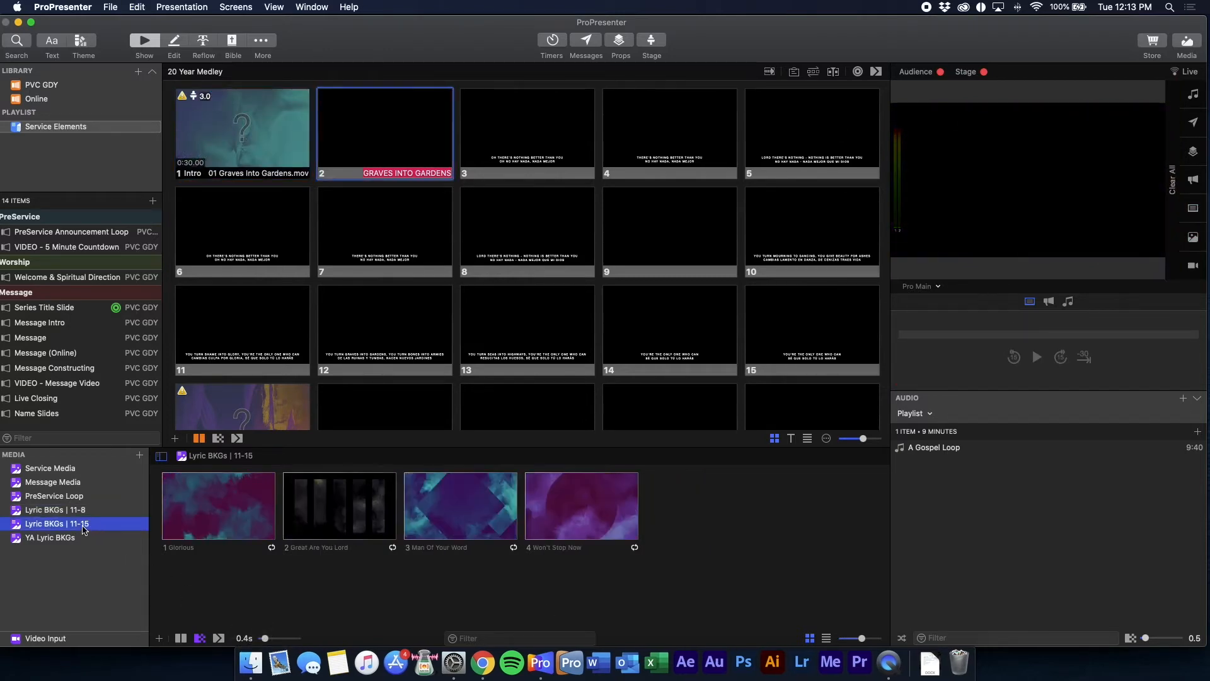
pyautogui.click(376, 574)
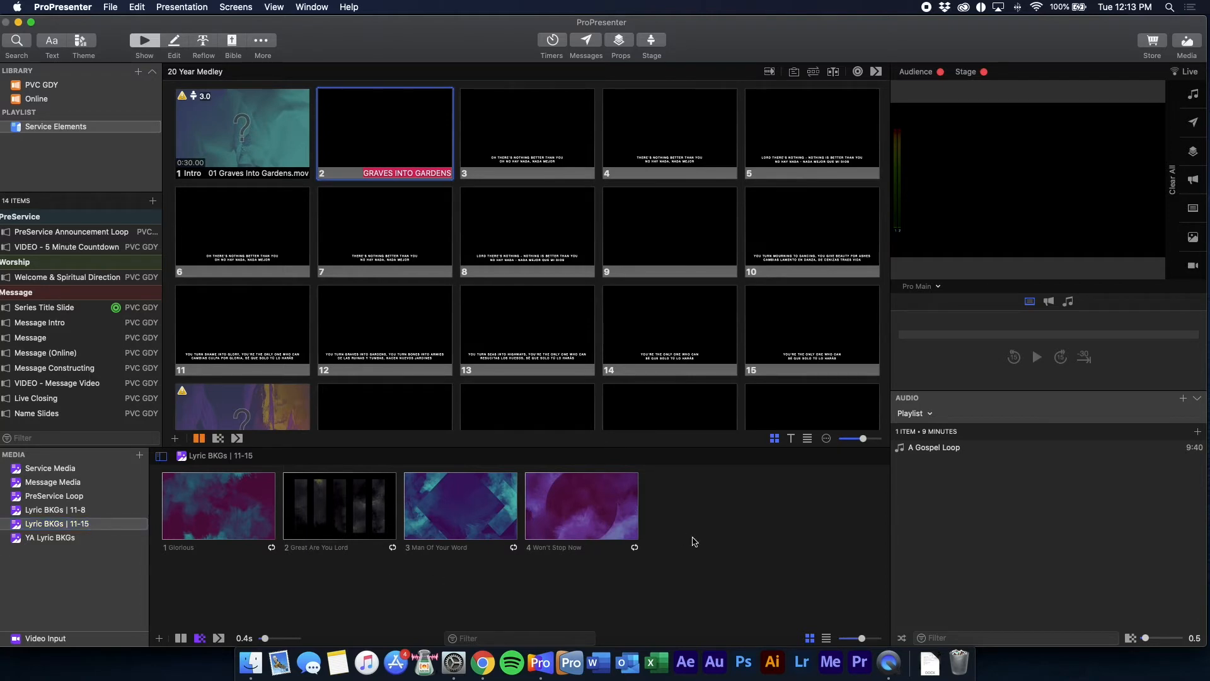
pyautogui.click(93, 538)
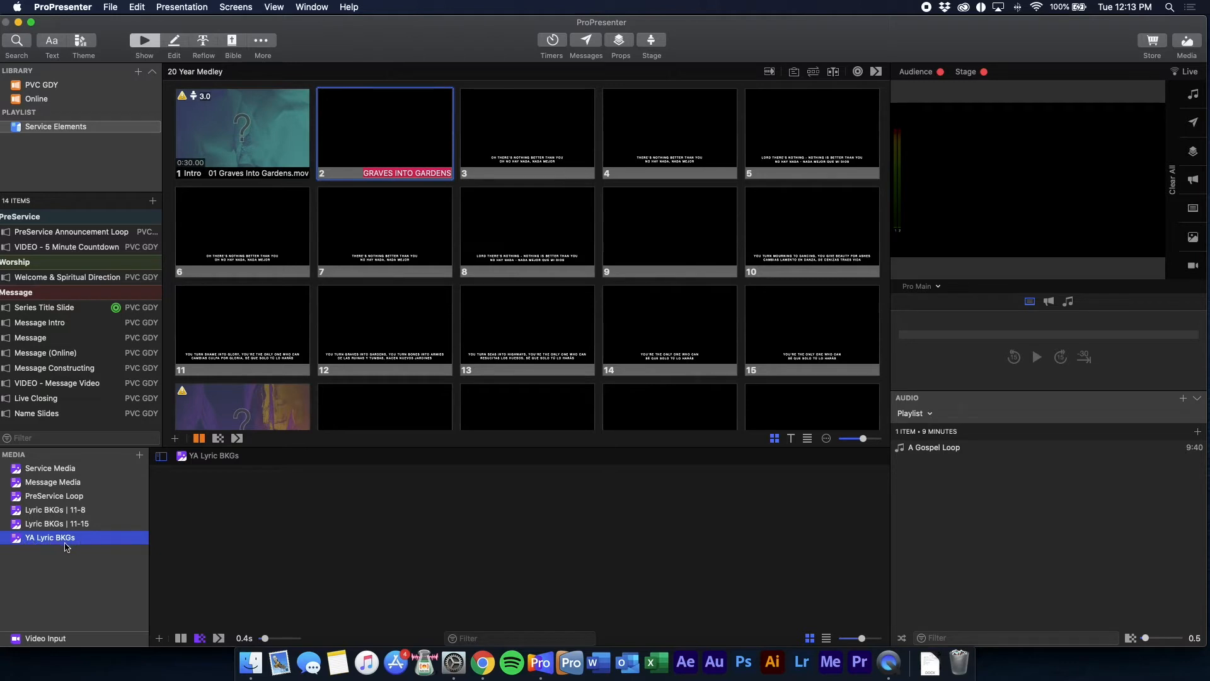
pyautogui.click(305, 558)
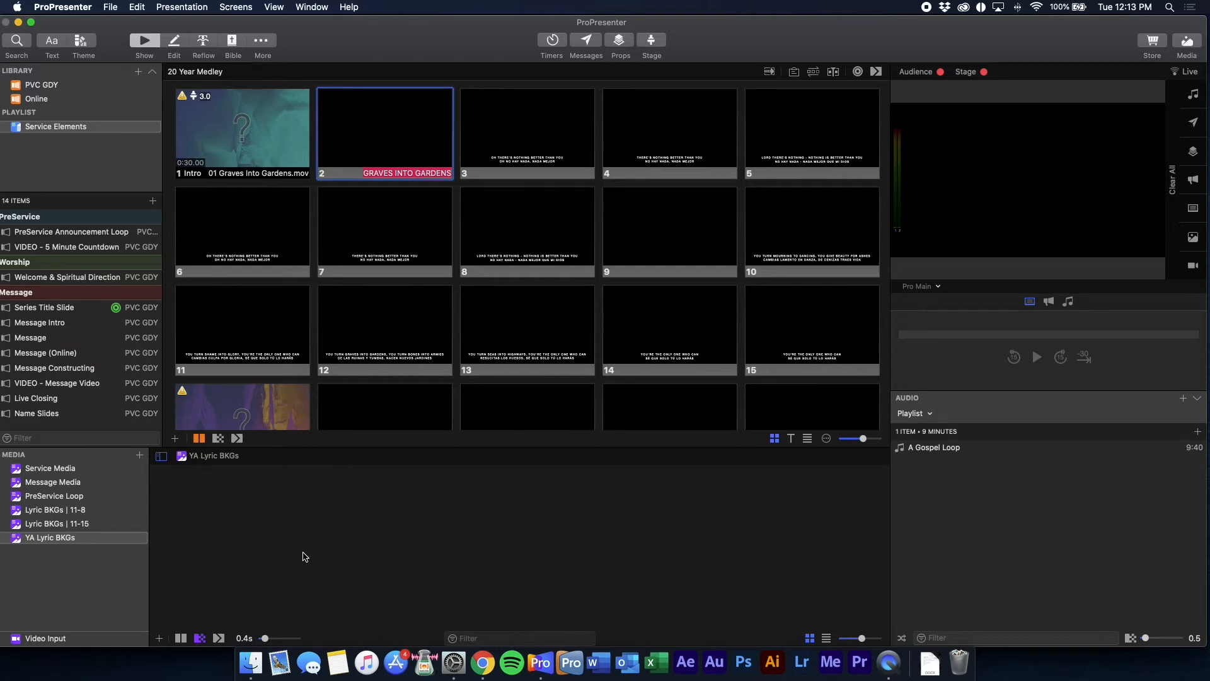
pyautogui.click(75, 537)
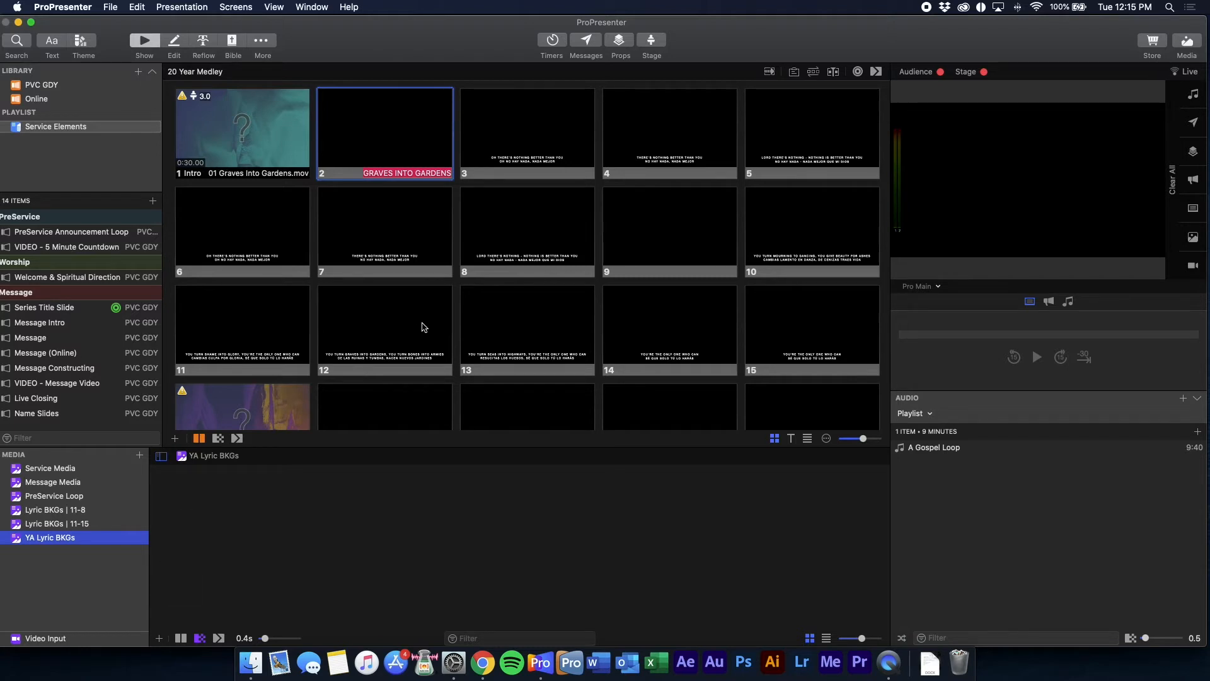
pyautogui.click(515, 531)
# Step: Hide the media bin and put slides 3 and 4 of 20 Year Medley live
pyautogui.moveTo(435, 446); pyautogui.dragTo(435, 462)
pyautogui.click(1197, 42)
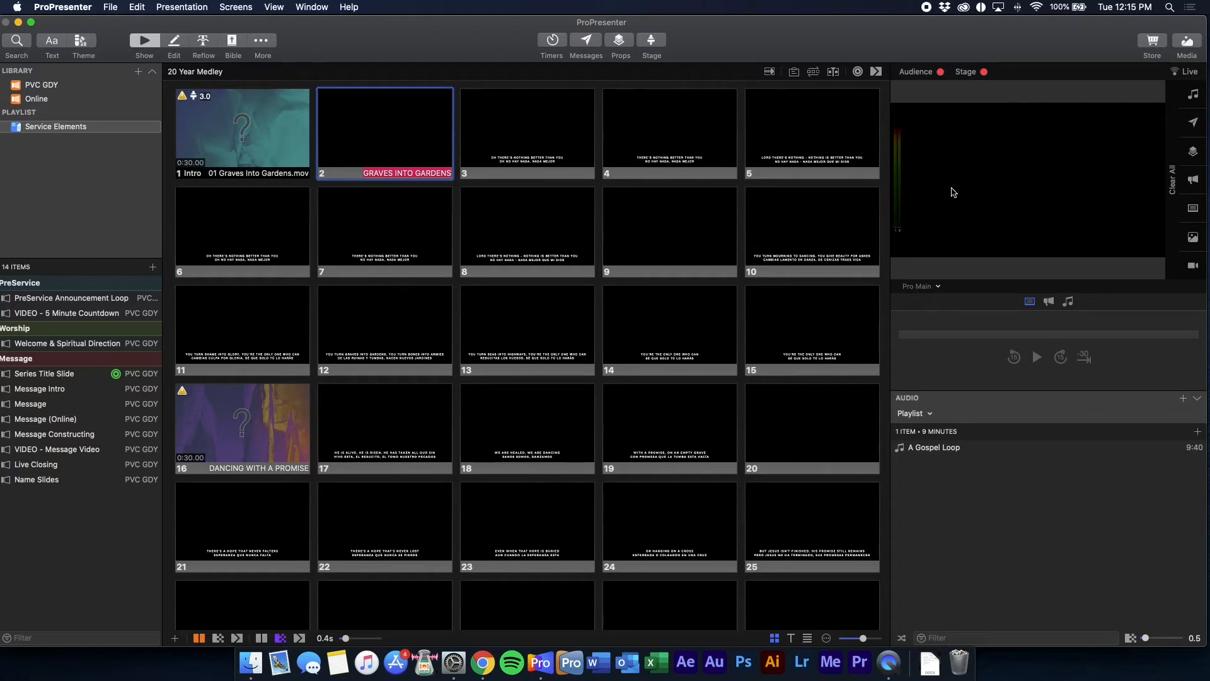
pyautogui.click(535, 219)
pyautogui.click(542, 147)
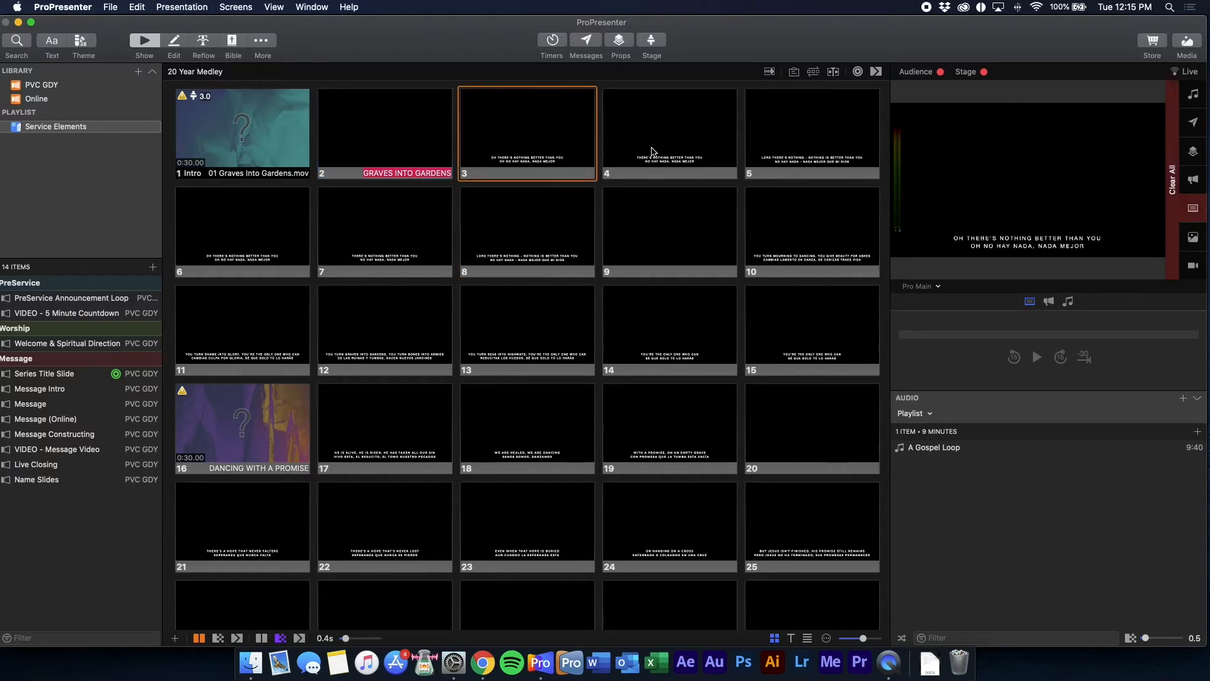
pyautogui.click(652, 151)
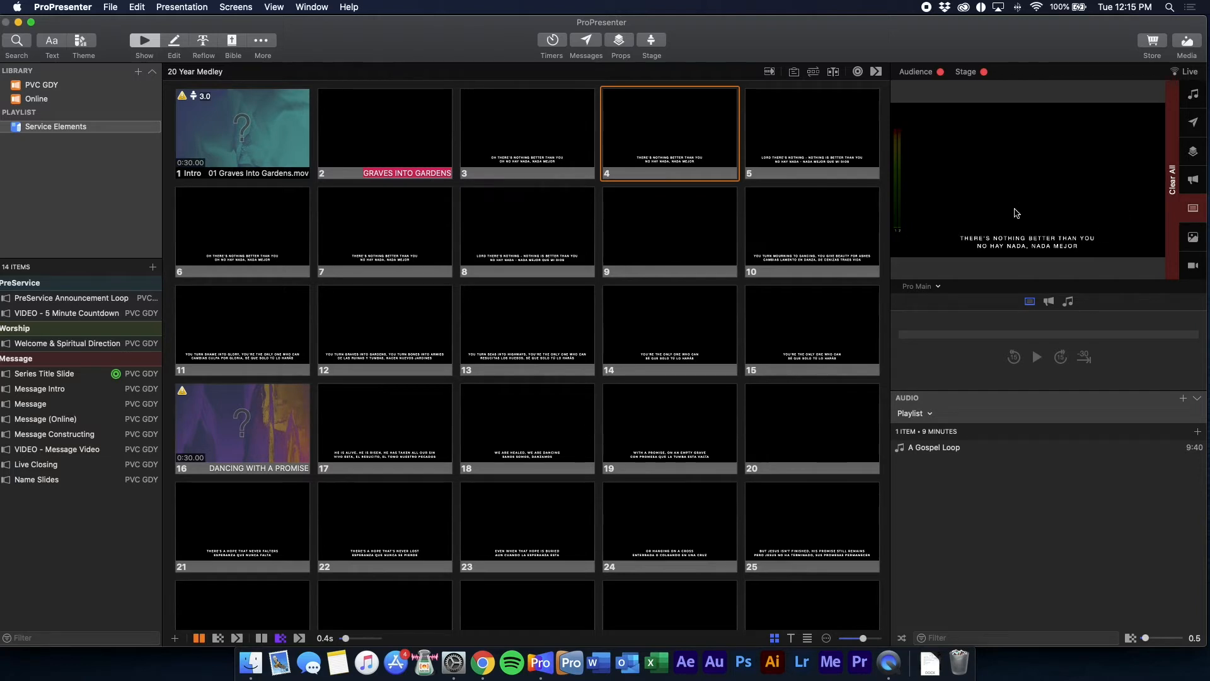
# Step: Review the list of preview screens and preview the Pro Key, Pro Center and Desk audience screens in turn
pyautogui.click(938, 287)
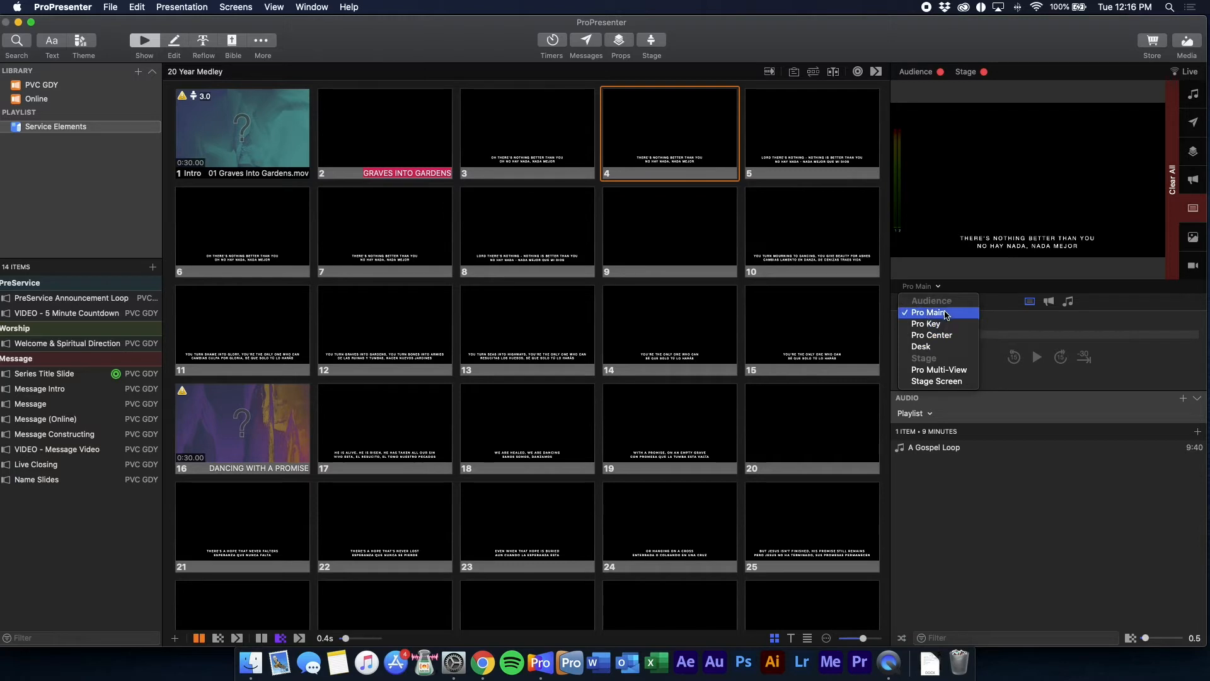
pyautogui.click(1016, 212)
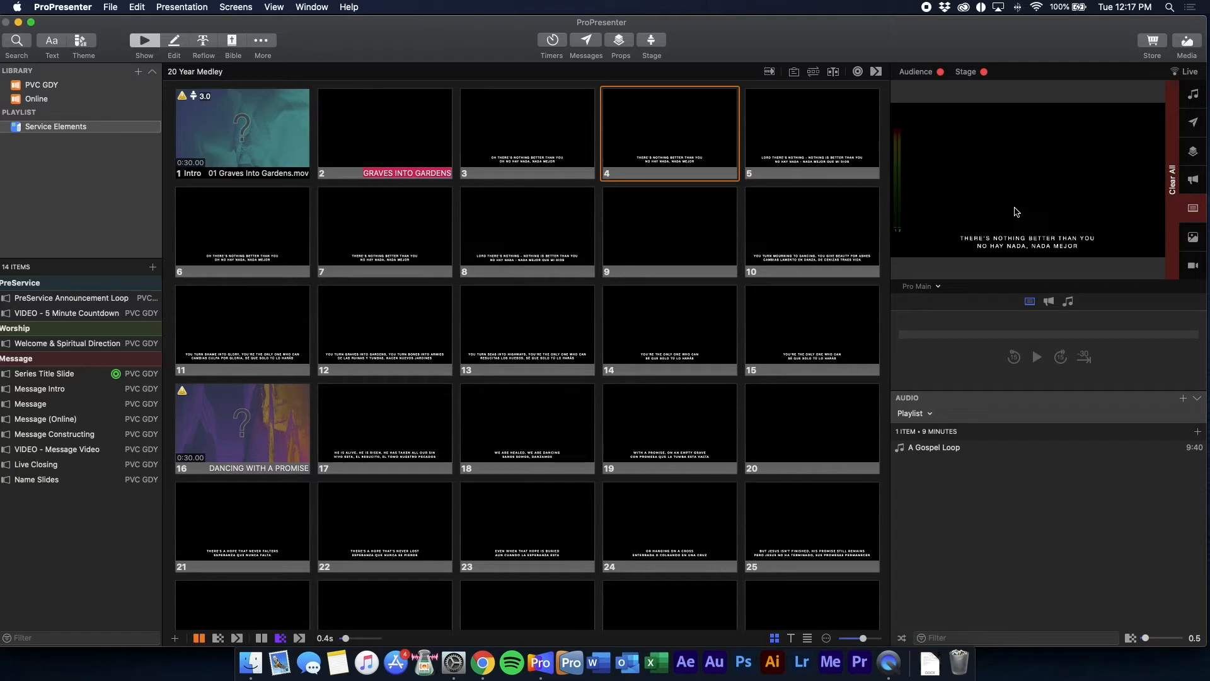
pyautogui.click(917, 285)
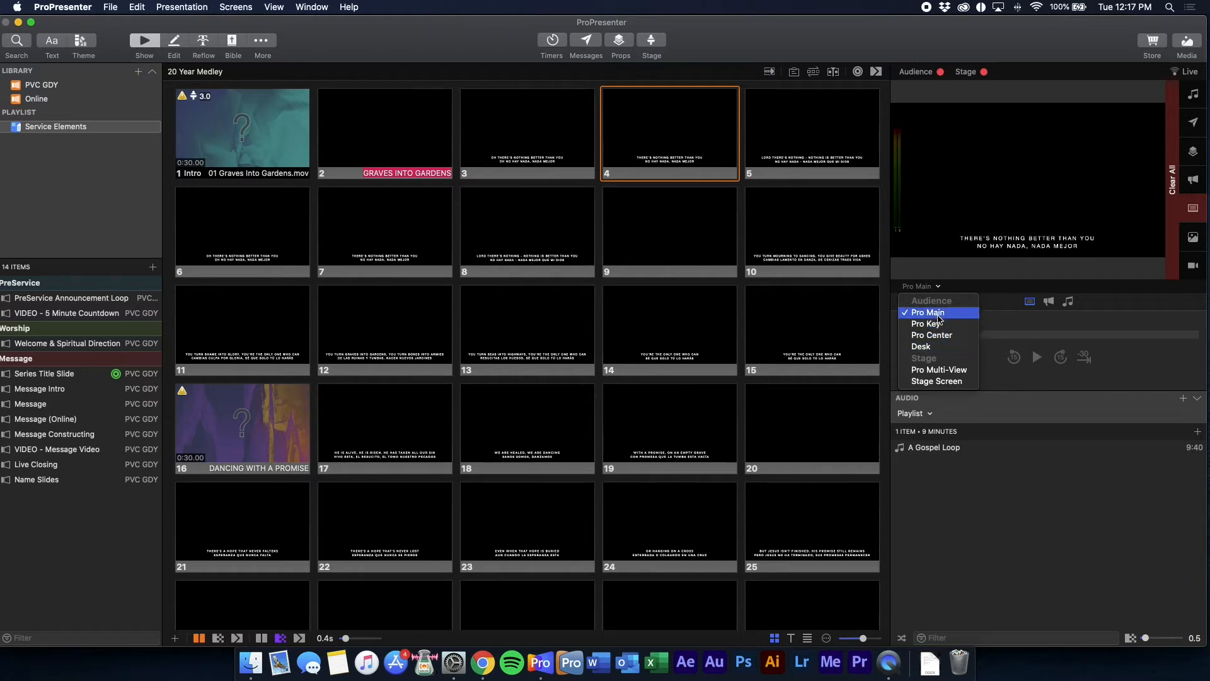
pyautogui.click(936, 323)
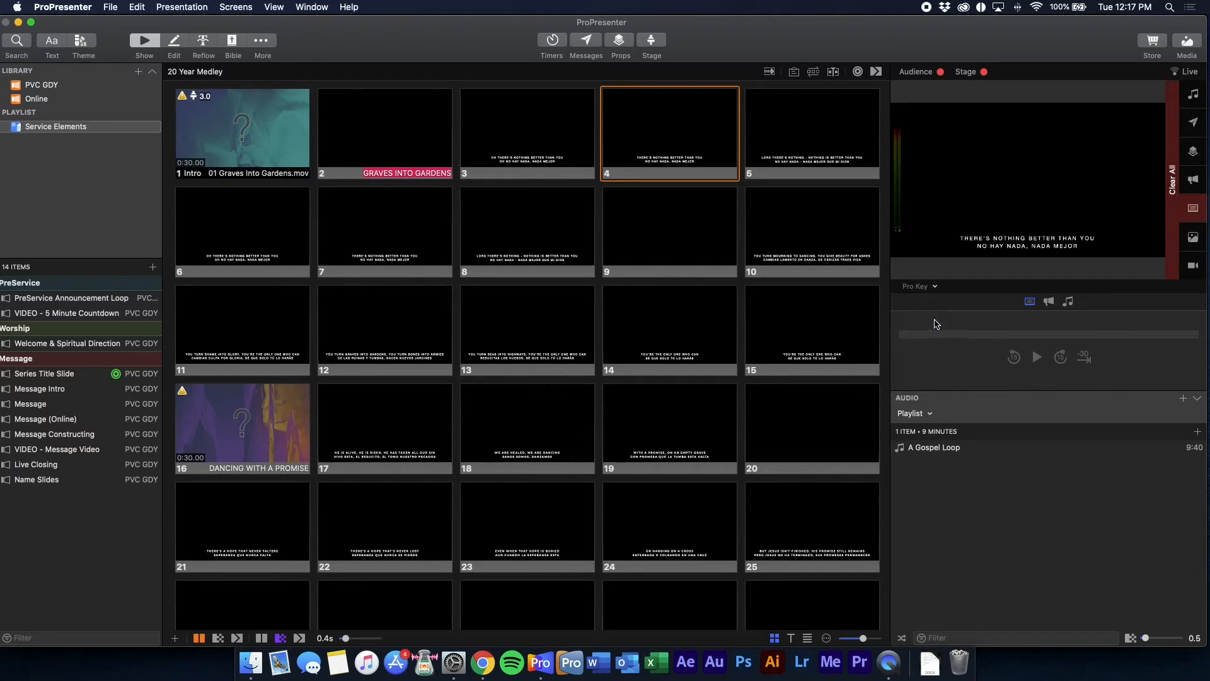
pyautogui.click(934, 287)
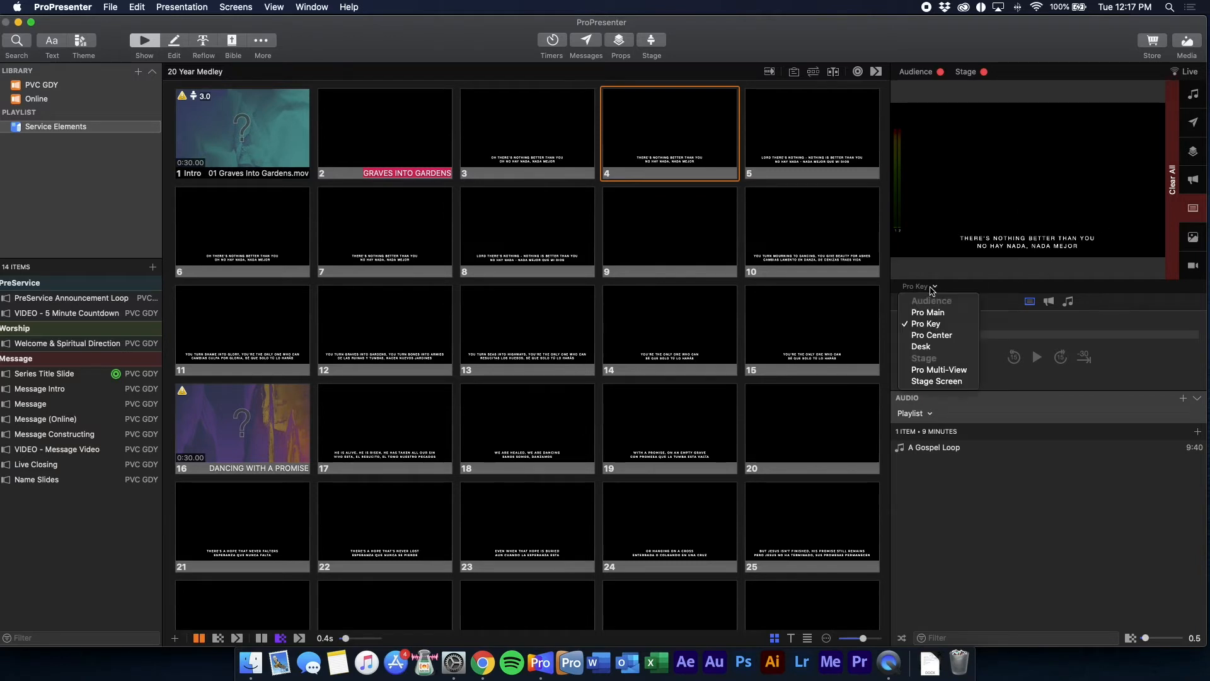
pyautogui.click(936, 337)
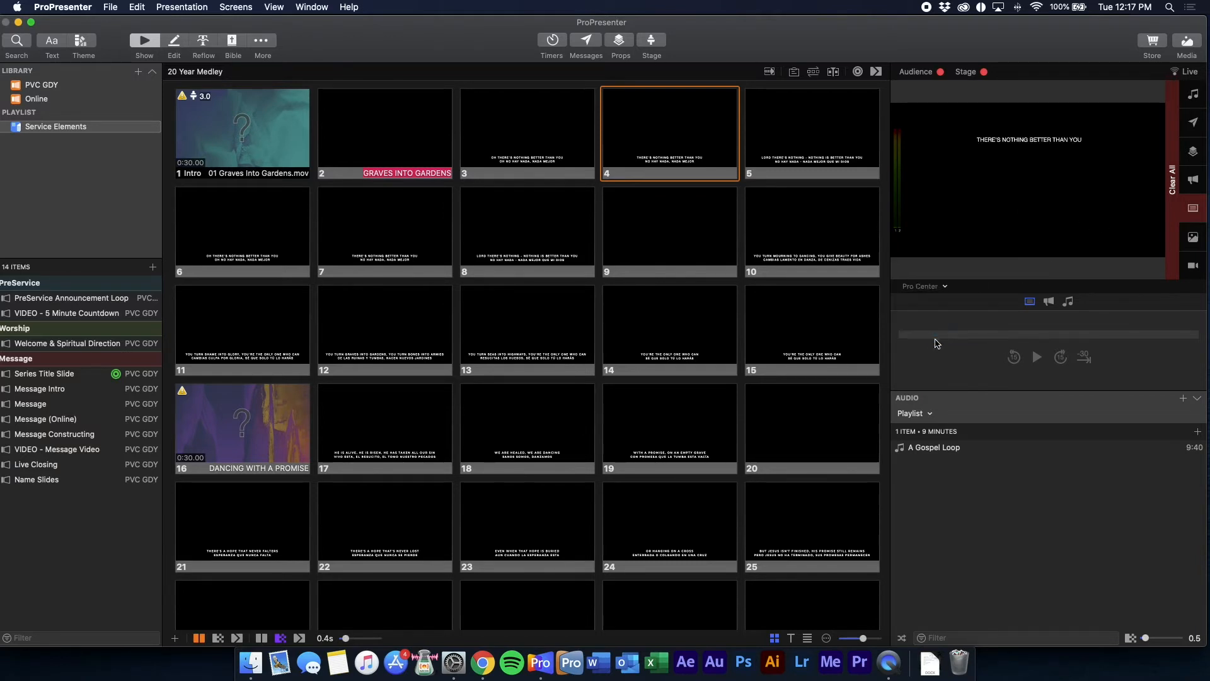
pyautogui.click(916, 288)
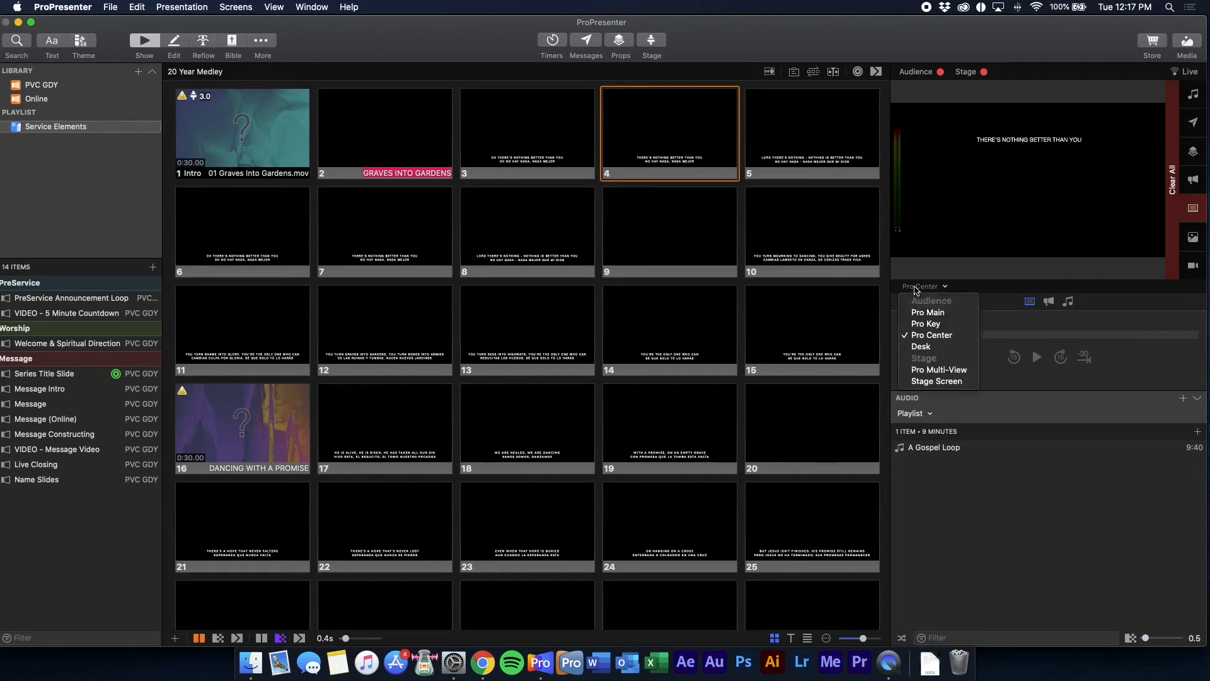
pyautogui.click(937, 347)
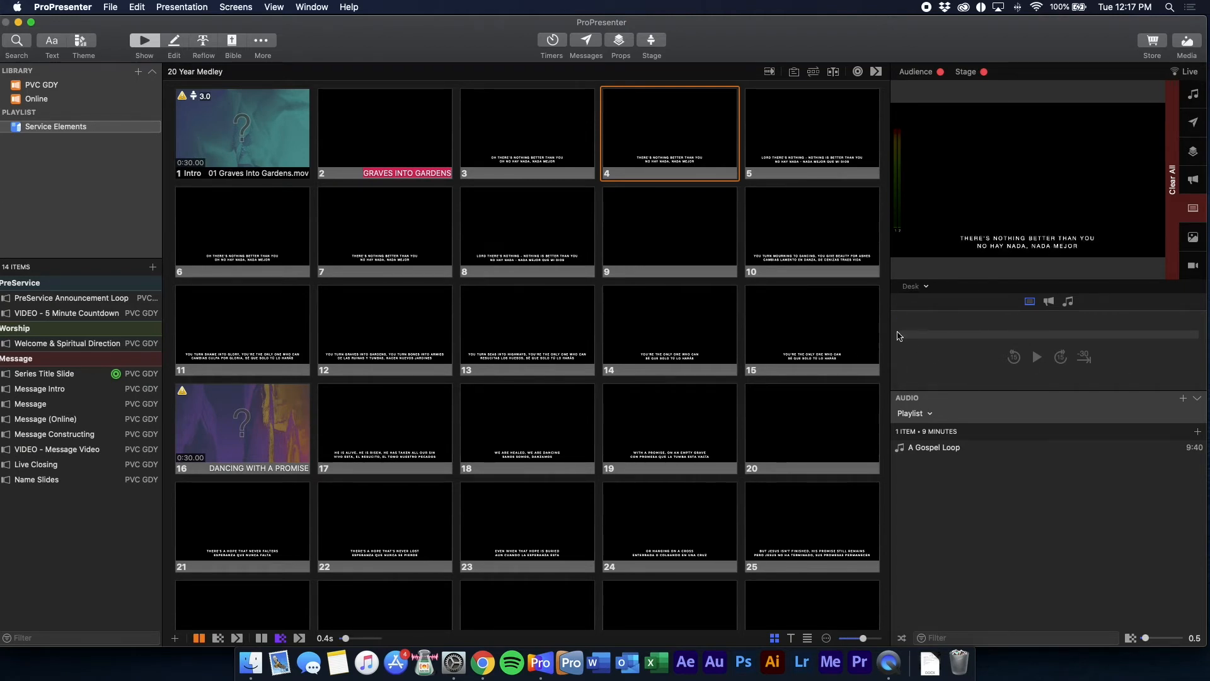
# Step: Preview the Stage Screen output, then set the preview to Pro Multi-View
pyautogui.click(915, 286)
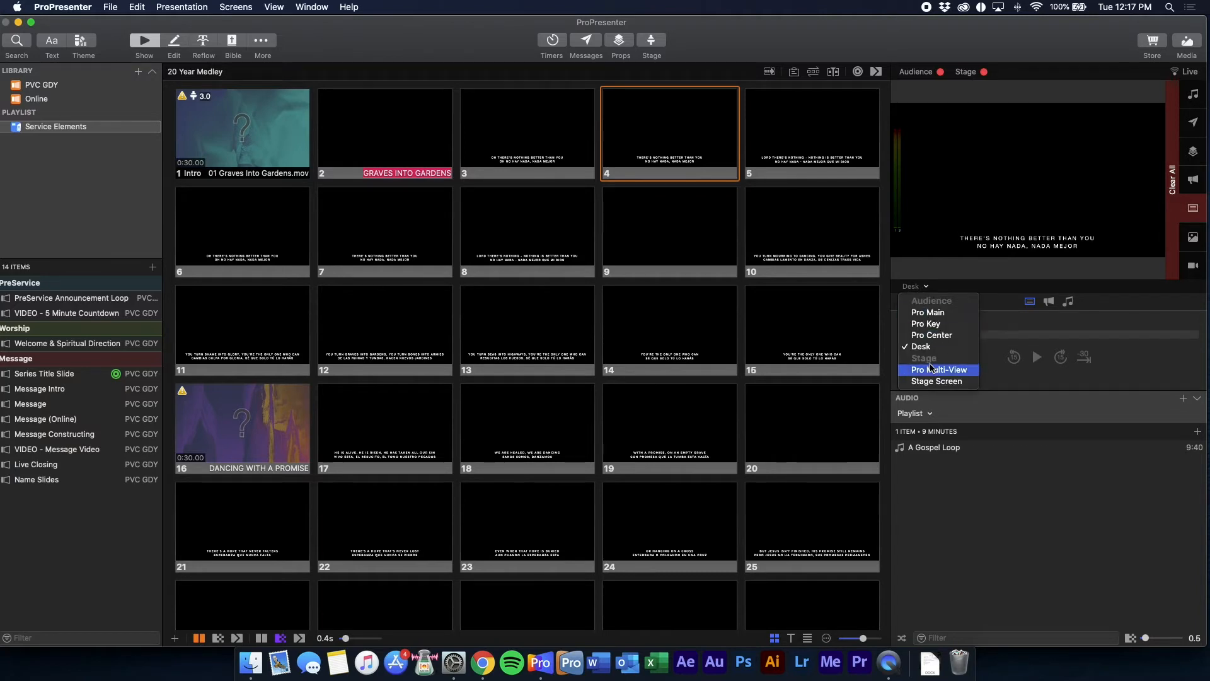
pyautogui.click(947, 382)
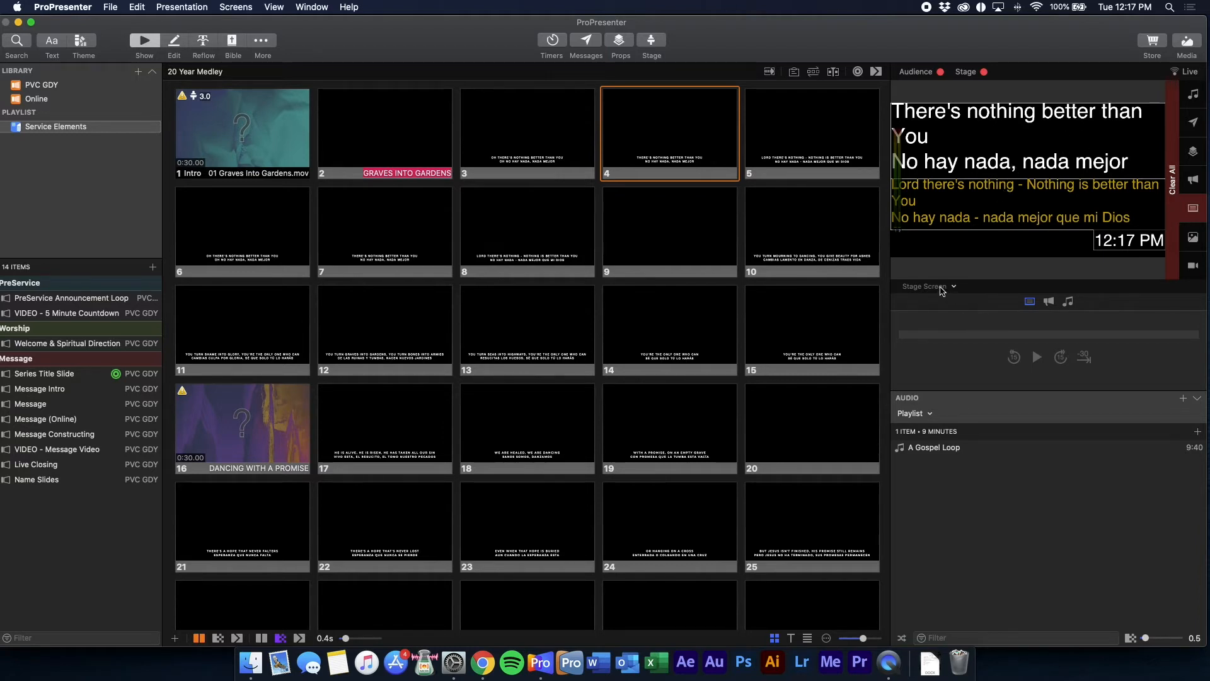
pyautogui.click(941, 287)
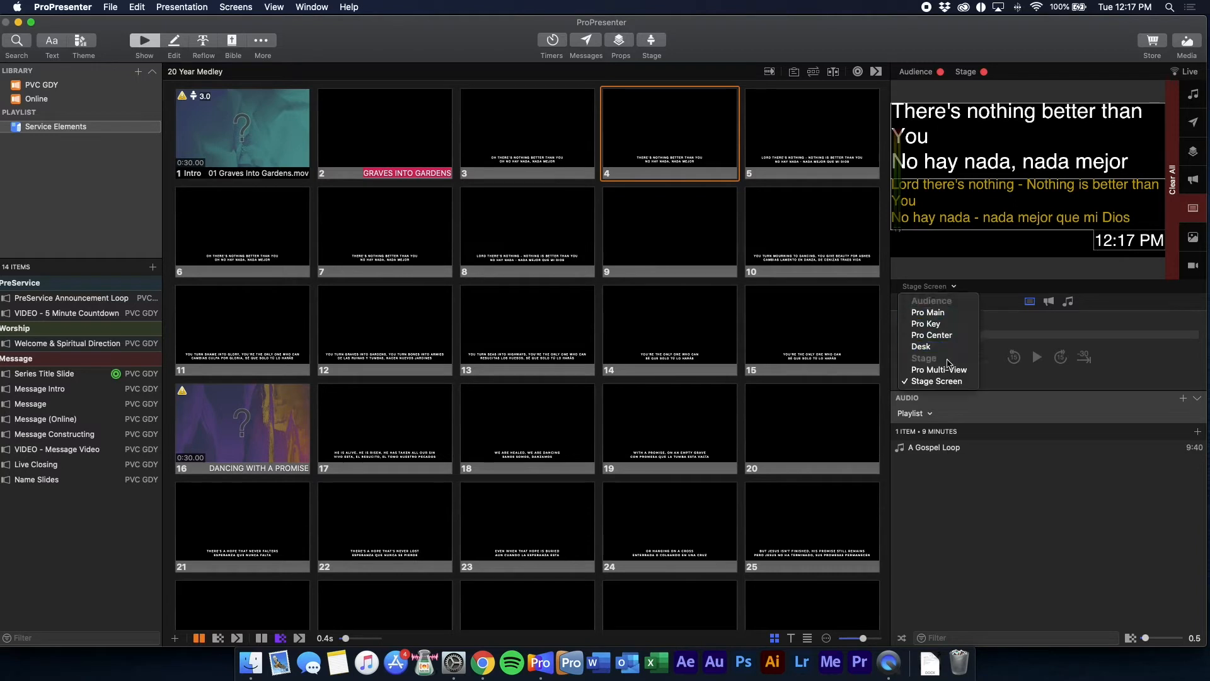
pyautogui.click(939, 370)
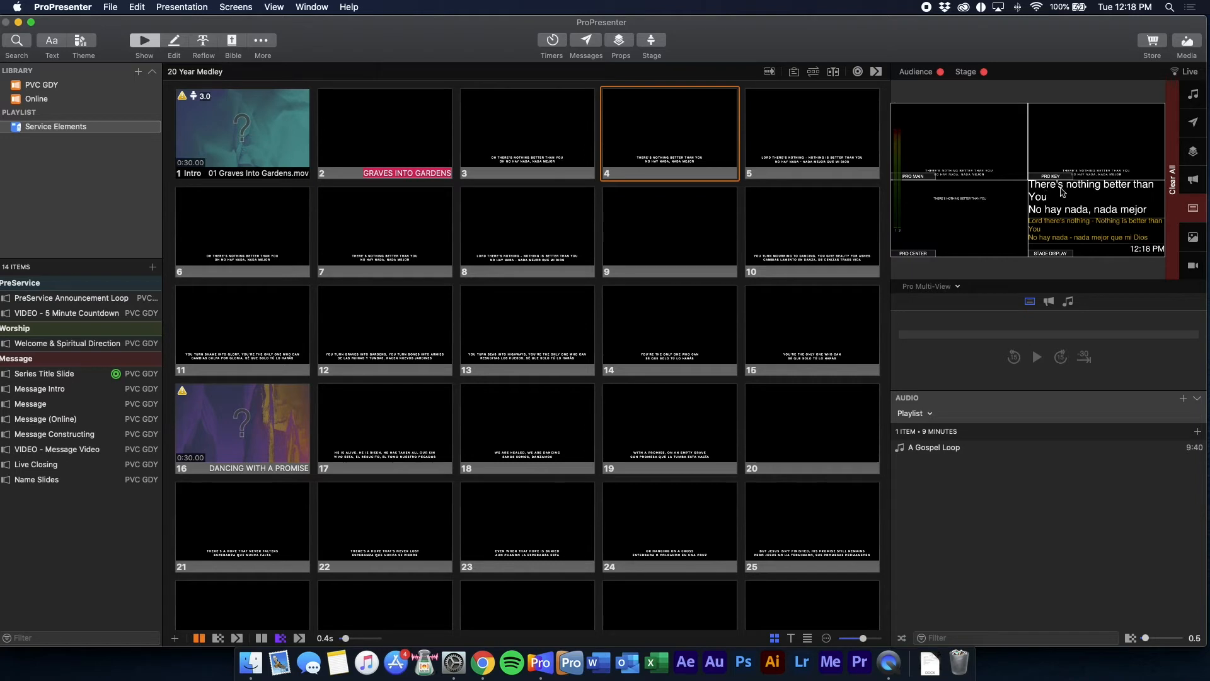
# Step: Put slides 8, 9 and 10 live one after another while watching the multi-view preview
pyautogui.click(519, 264)
pyautogui.click(682, 263)
pyautogui.click(782, 260)
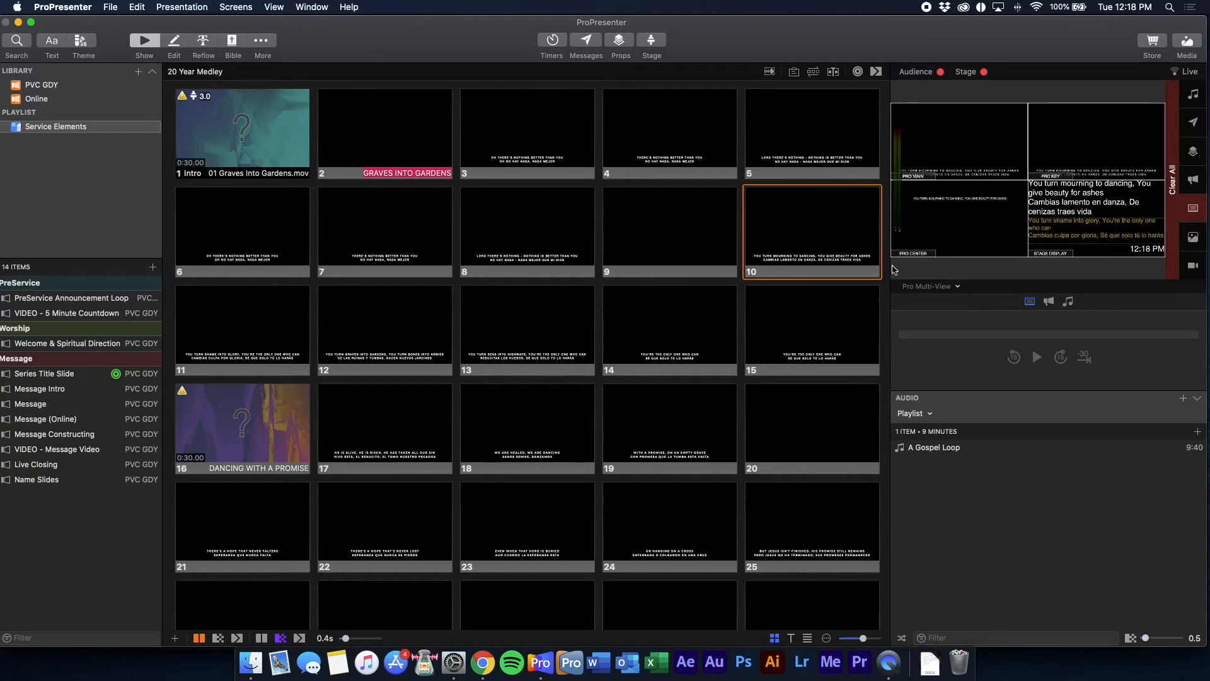
# Step: Enlarge the Pro Multi-View preview in width and height, putting slide 17 live
pyautogui.moveTo(866, 266); pyautogui.dragTo(546, 273)
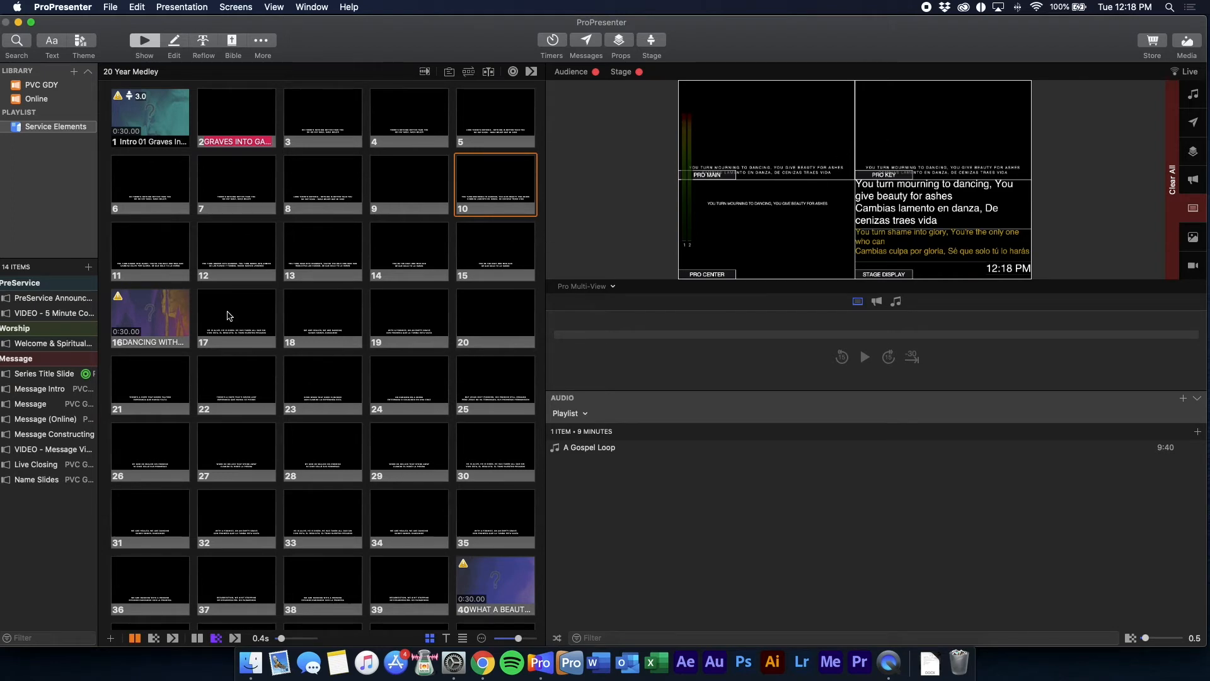
pyautogui.click(229, 315)
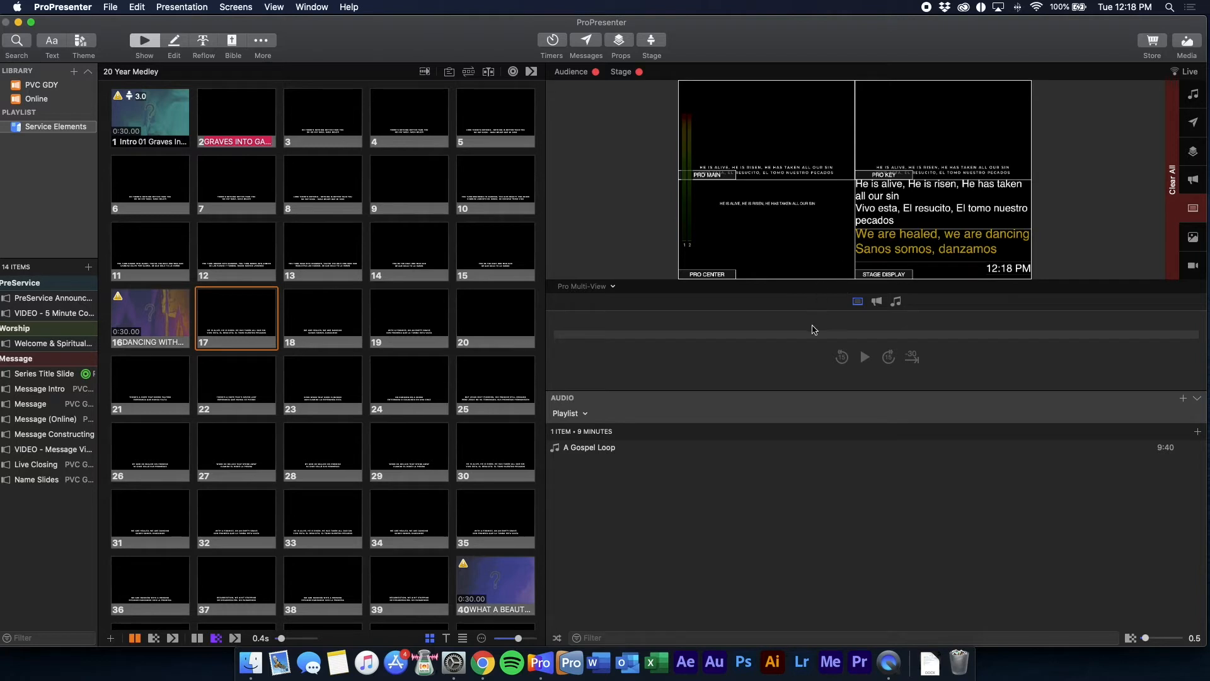
pyautogui.moveTo(805, 395); pyautogui.dragTo(804, 555)
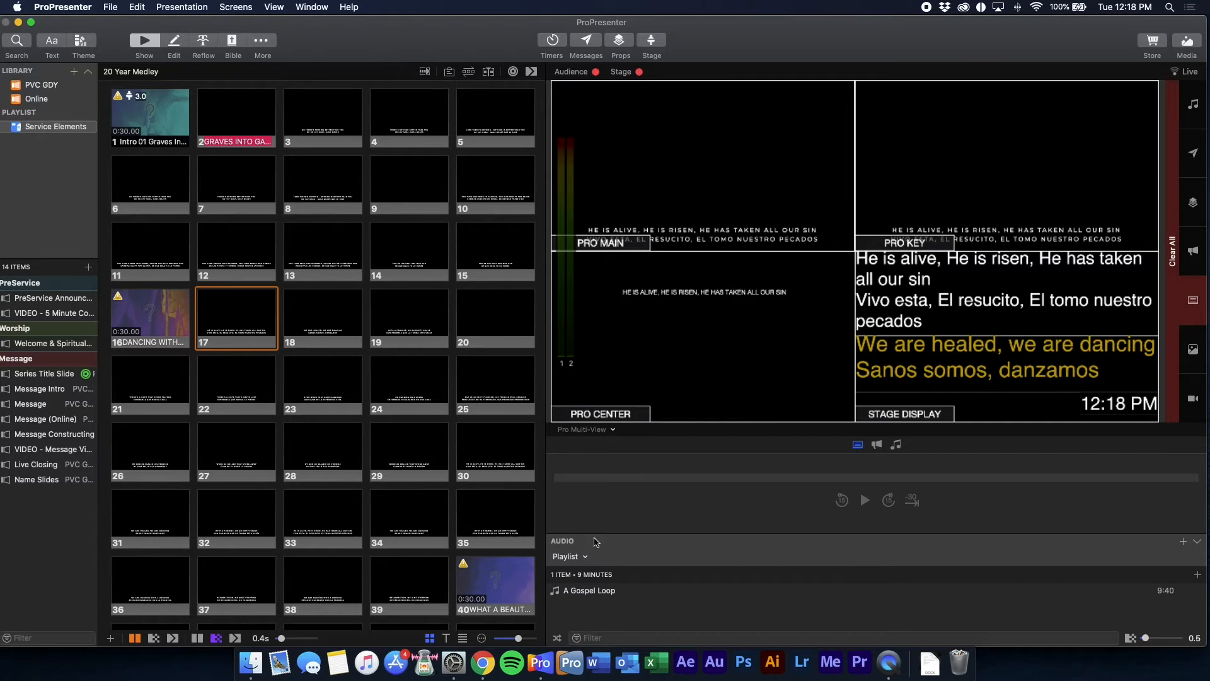
# Step: Narrow the Pro Multi-View preview column, raise the audio bin beneath it, and widen the preview slightly again
pyautogui.moveTo(546, 458); pyautogui.dragTo(926, 489)
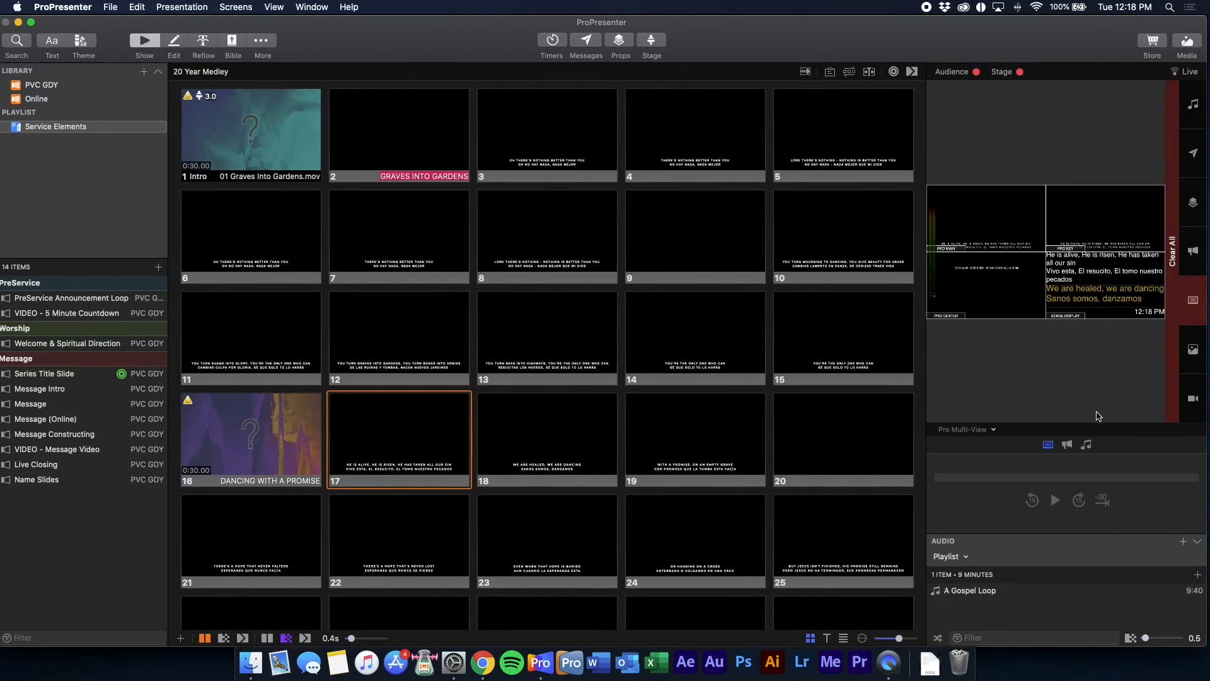
pyautogui.moveTo(1037, 534); pyautogui.dragTo(1027, 371)
pyautogui.moveTo(925, 337); pyautogui.dragTo(872, 339)
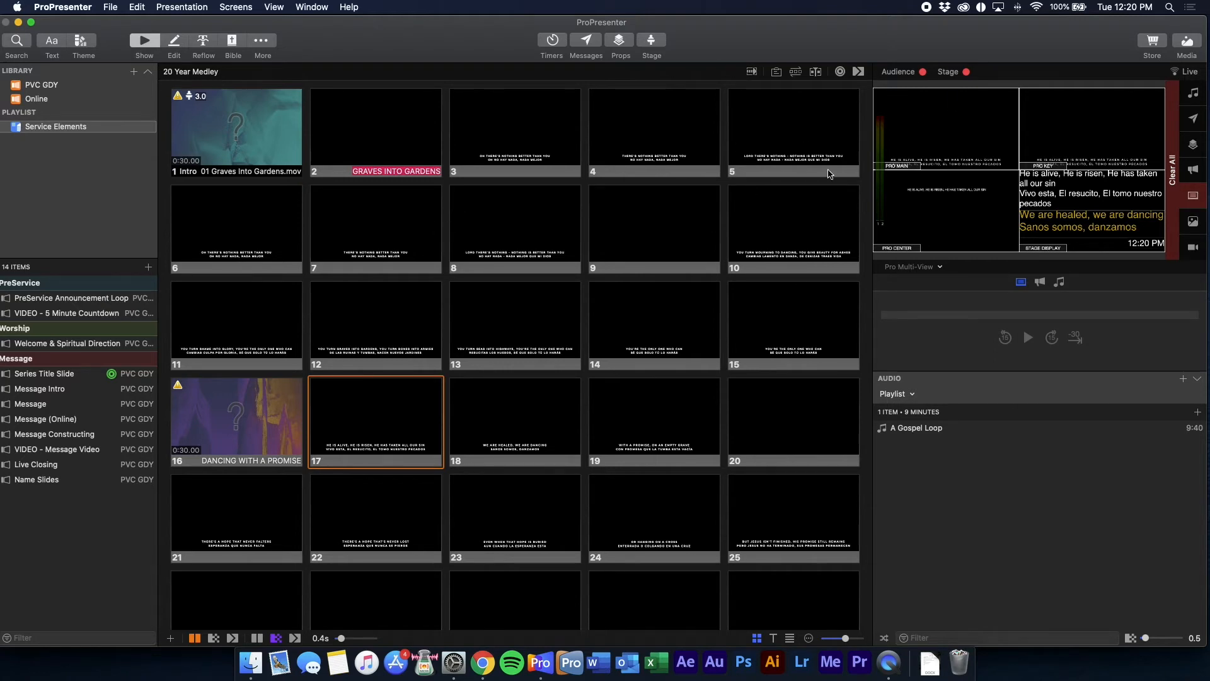
# Step: Clear all live output, then put a run of 20 Year Medley slides live one after another, starting with slide 13 and ending on slide 23
pyautogui.click(1174, 208)
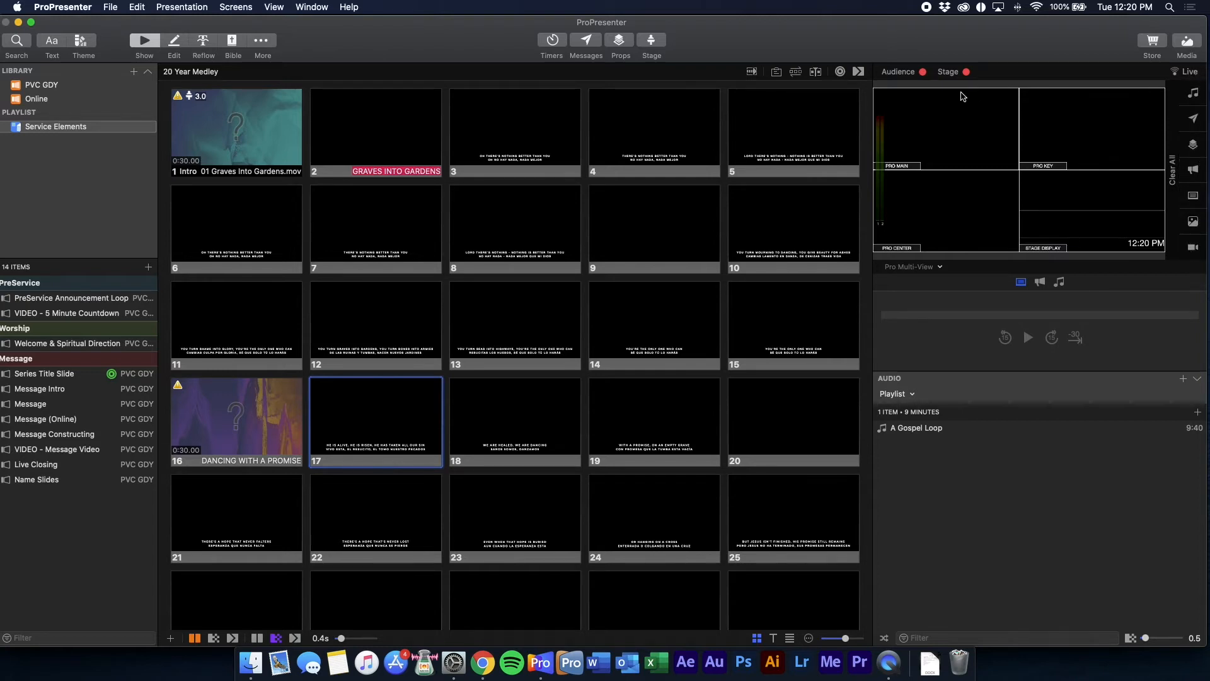
pyautogui.click(499, 314)
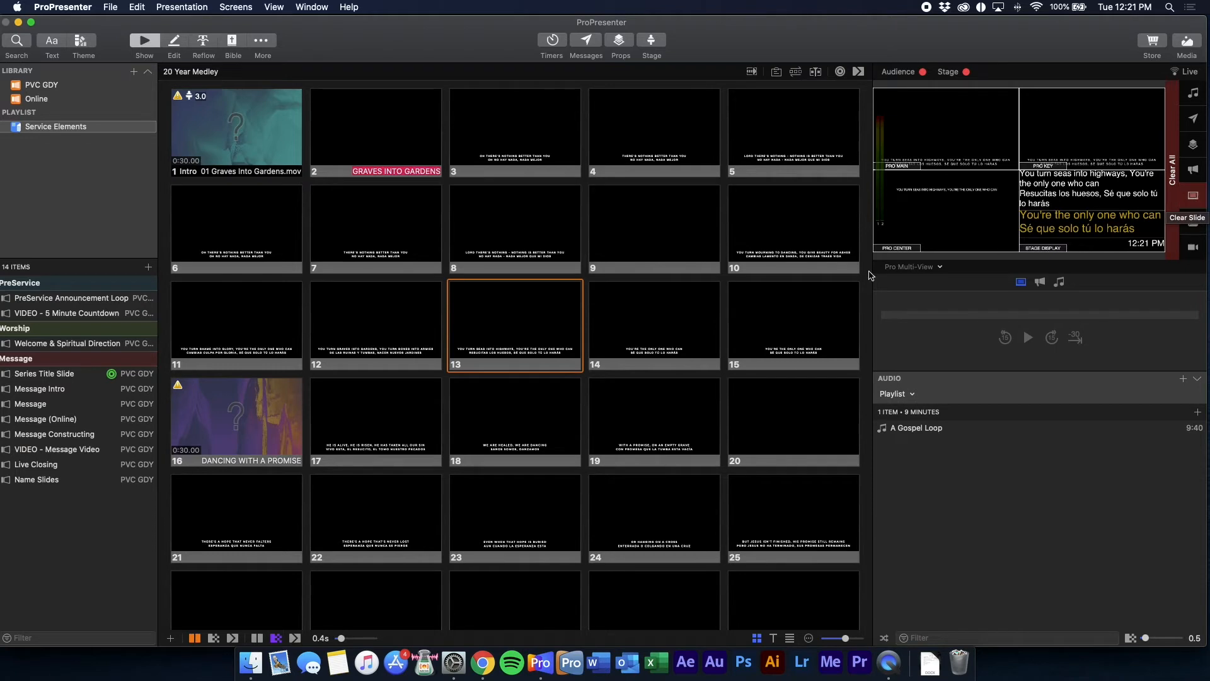
pyautogui.click(671, 340)
pyautogui.click(612, 410)
pyautogui.click(528, 406)
pyautogui.click(514, 363)
pyautogui.click(429, 337)
pyautogui.click(380, 250)
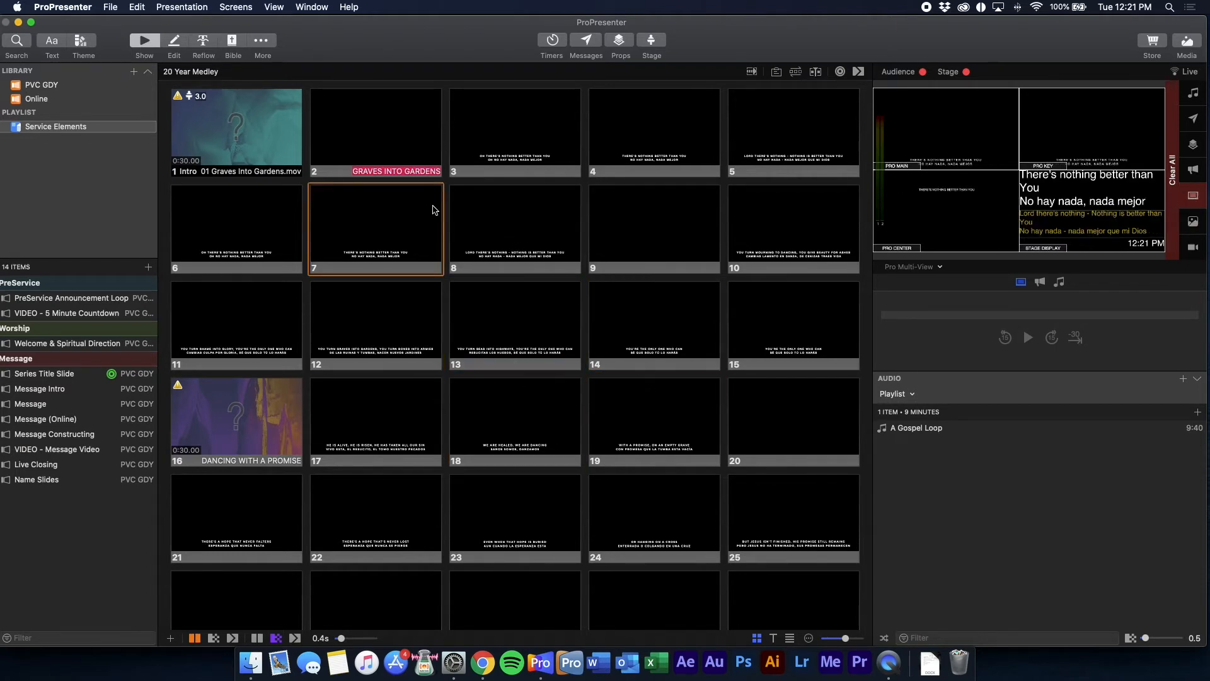
pyautogui.click(510, 129)
pyautogui.click(658, 129)
pyautogui.click(816, 130)
pyautogui.click(813, 224)
pyautogui.click(780, 309)
pyautogui.click(645, 428)
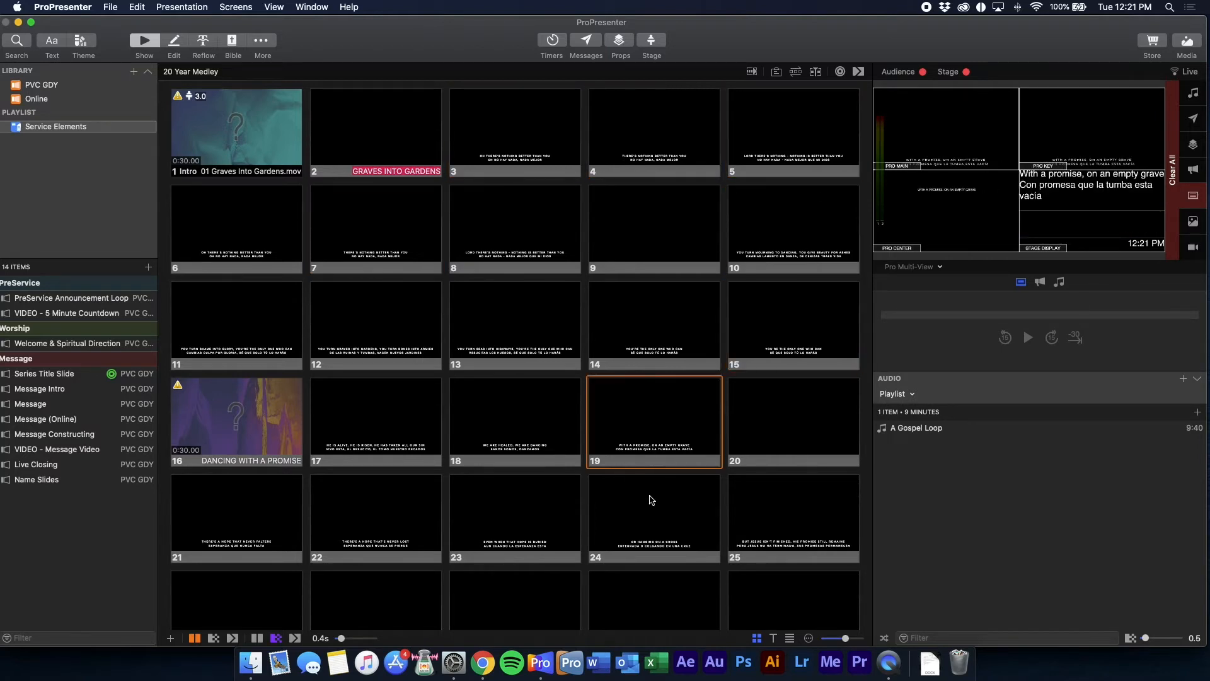
pyautogui.click(486, 503)
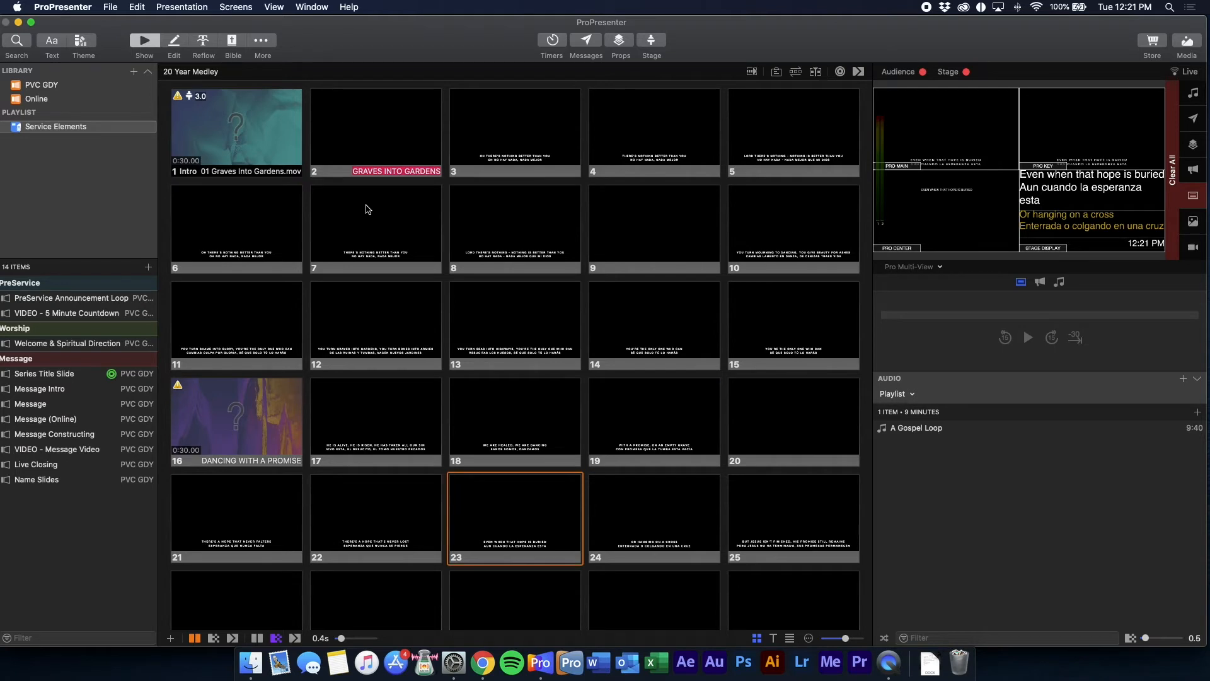
# Step: Put the Are You Okay Bumper.mp4 slide of Message Intro live and mute the computer's sound
pyautogui.click(39, 390)
pyautogui.click(246, 157)
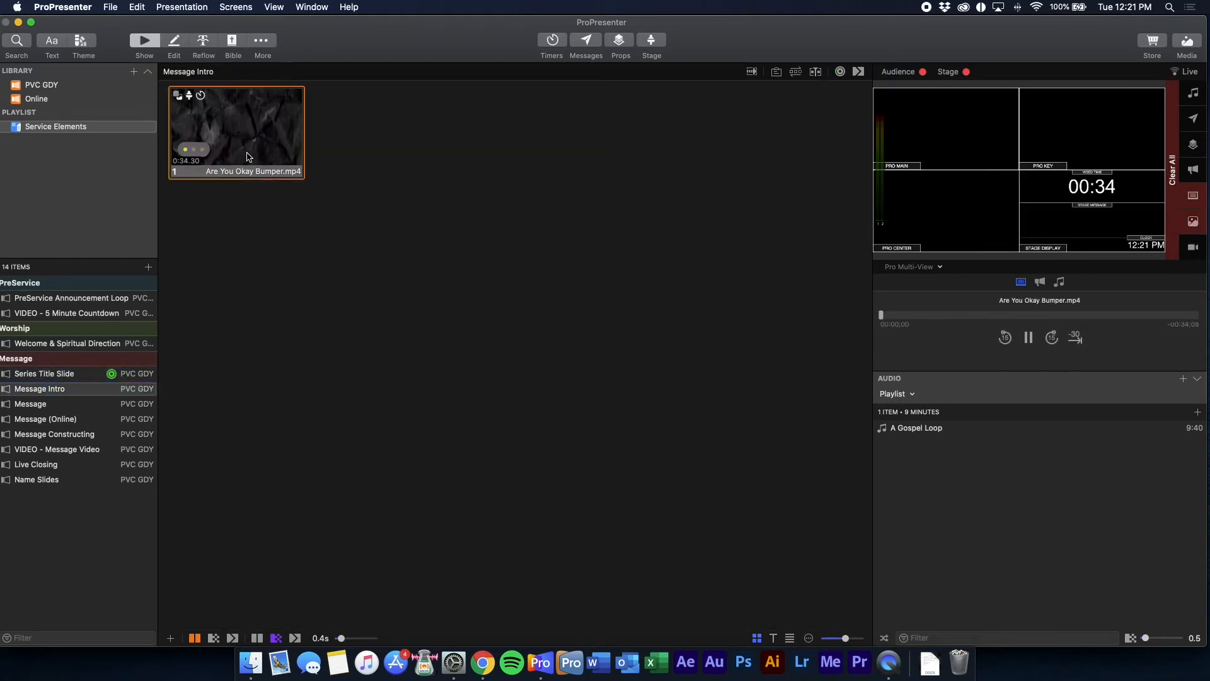
pyautogui.press('XF86AudioMute')
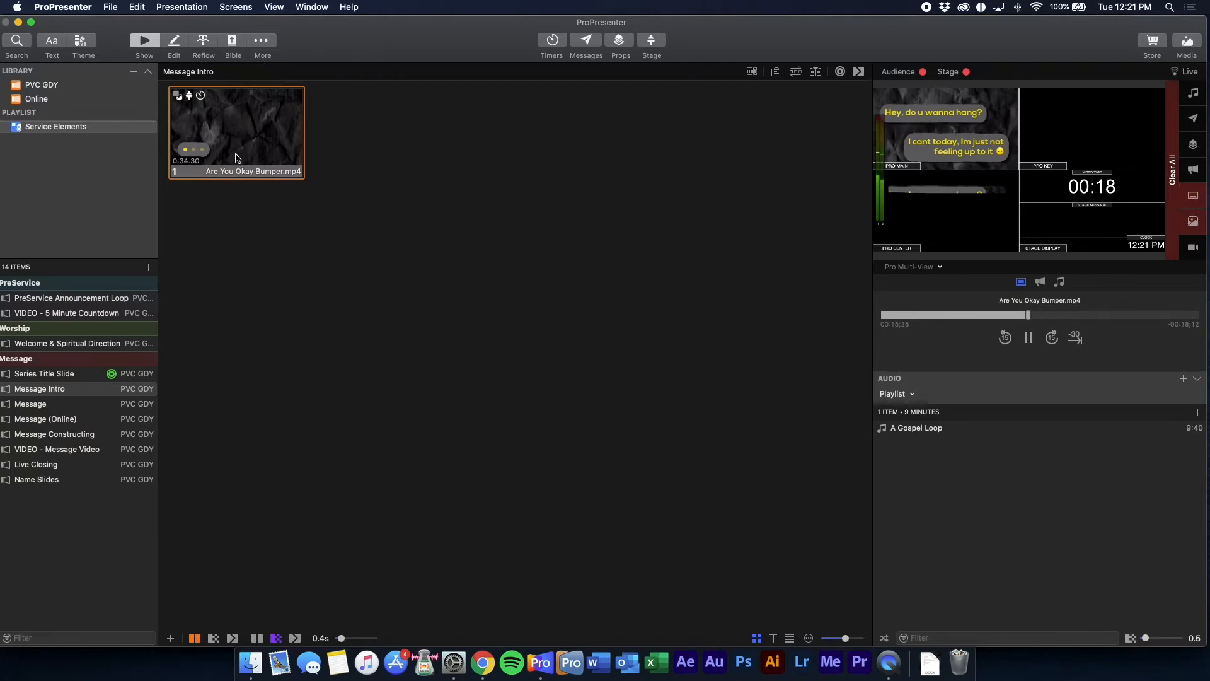
# Step: Clear all live output, then play the Message Intro bumper video again from its slide
pyautogui.click(1175, 174)
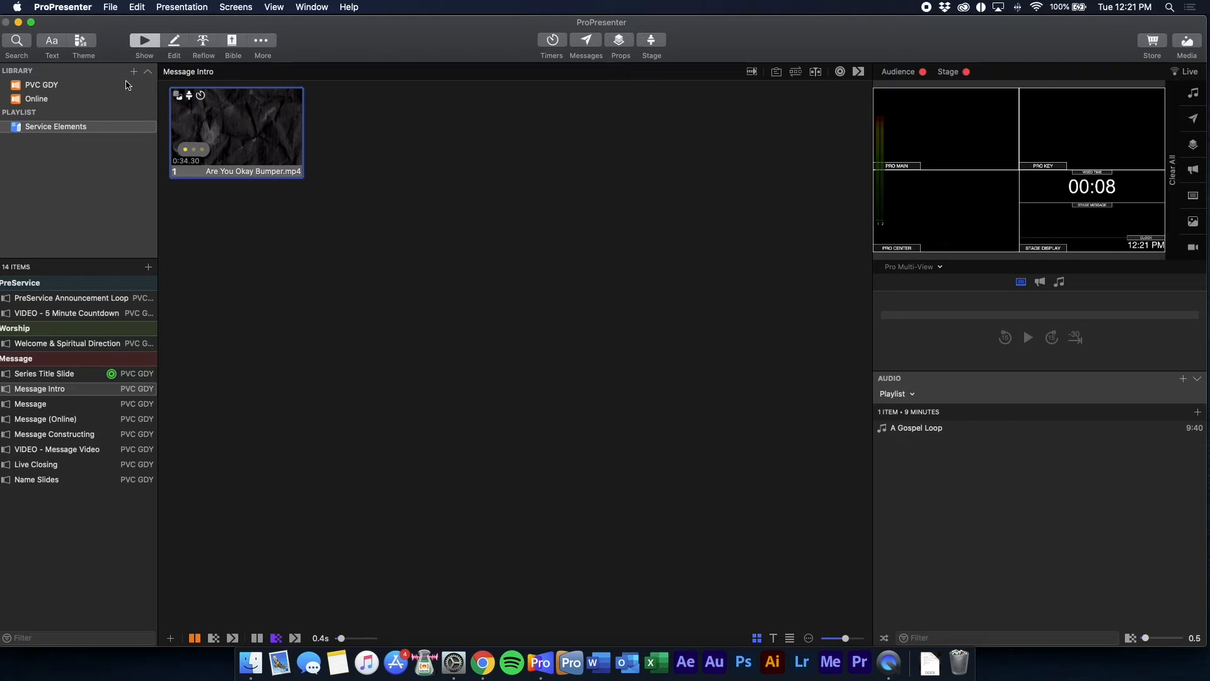
pyautogui.click(270, 118)
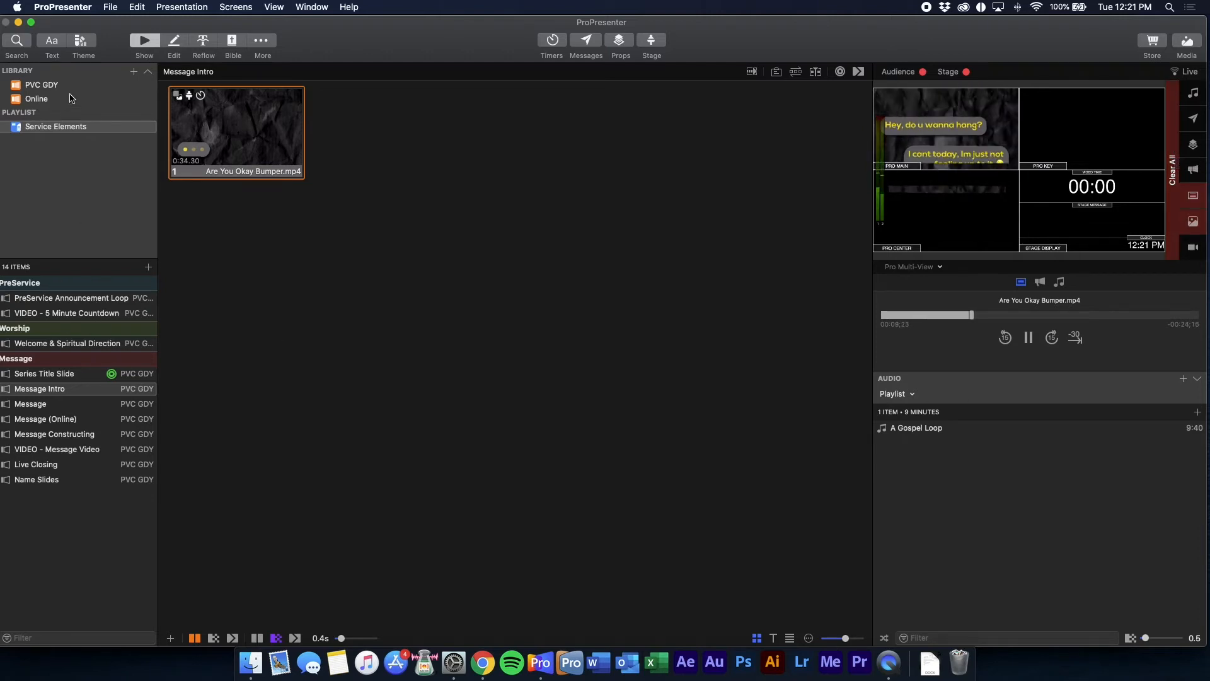
# Step: Open the presentation Great Are You Lord (Spanish) from the PVC GDY library
pyautogui.click(47, 84)
pyautogui.click(48, 84)
pyautogui.scroll(-10, 112, 485)
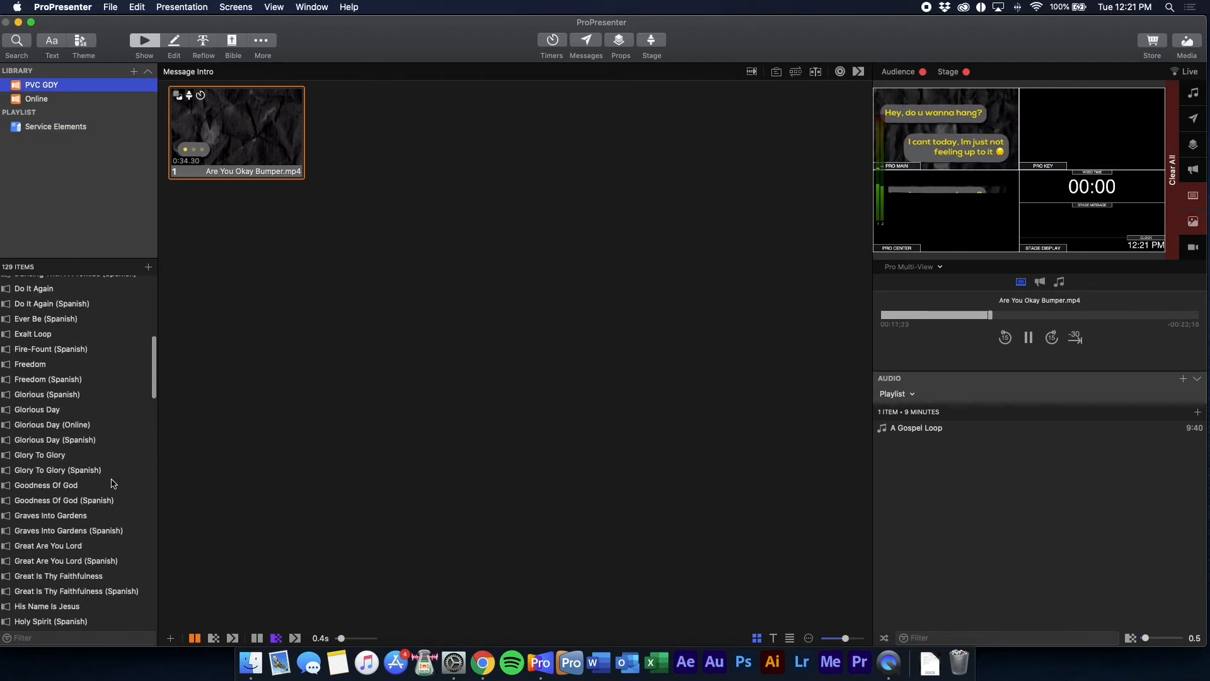
pyautogui.click(56, 503)
pyautogui.click(59, 517)
# Step: Put slides 1, 2 and 3 of Great Are You Lord (Spanish) live in turn, from the intro to the verse
pyautogui.click(185, 110)
pyautogui.click(383, 144)
pyautogui.click(547, 146)
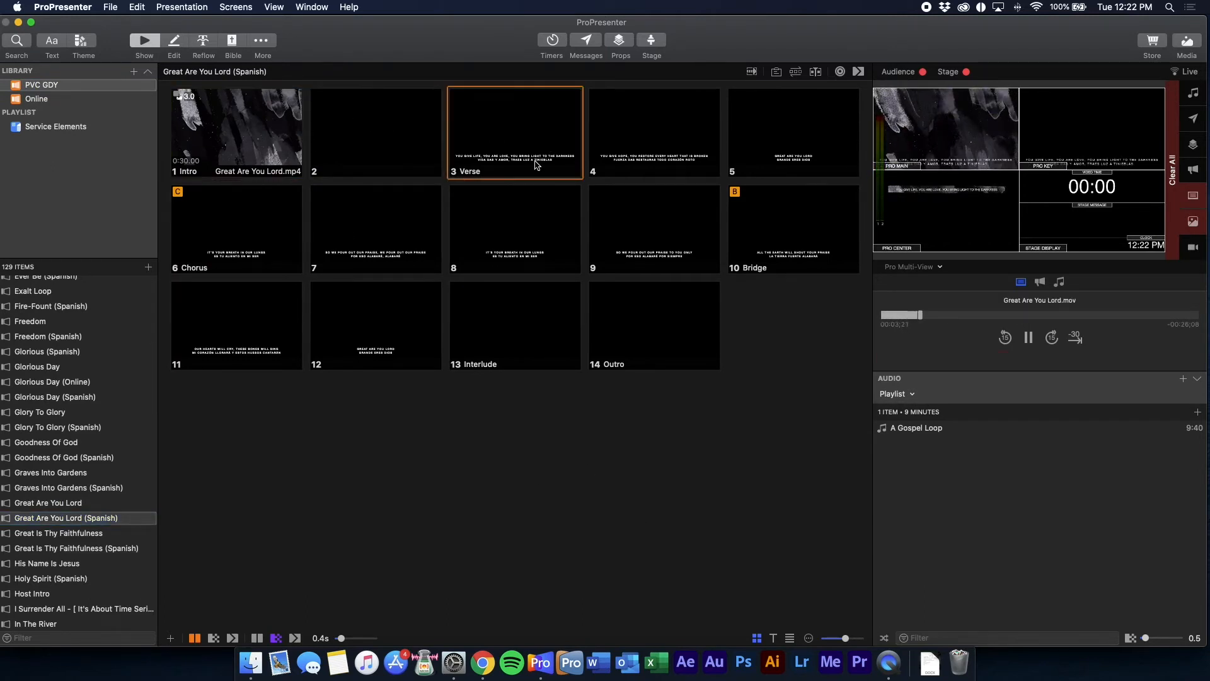
# Step: Send slide 4 of Great Are You Lord (Spanish) live, and clear all output
pyautogui.click(633, 146)
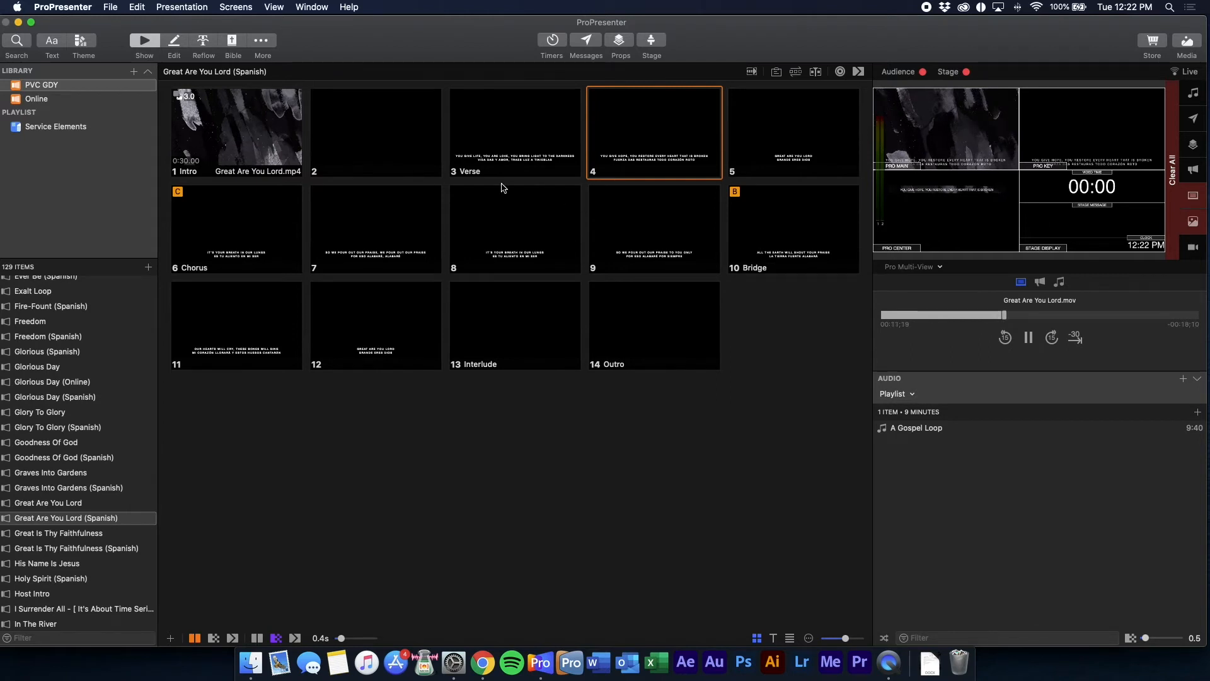
pyautogui.click(1173, 188)
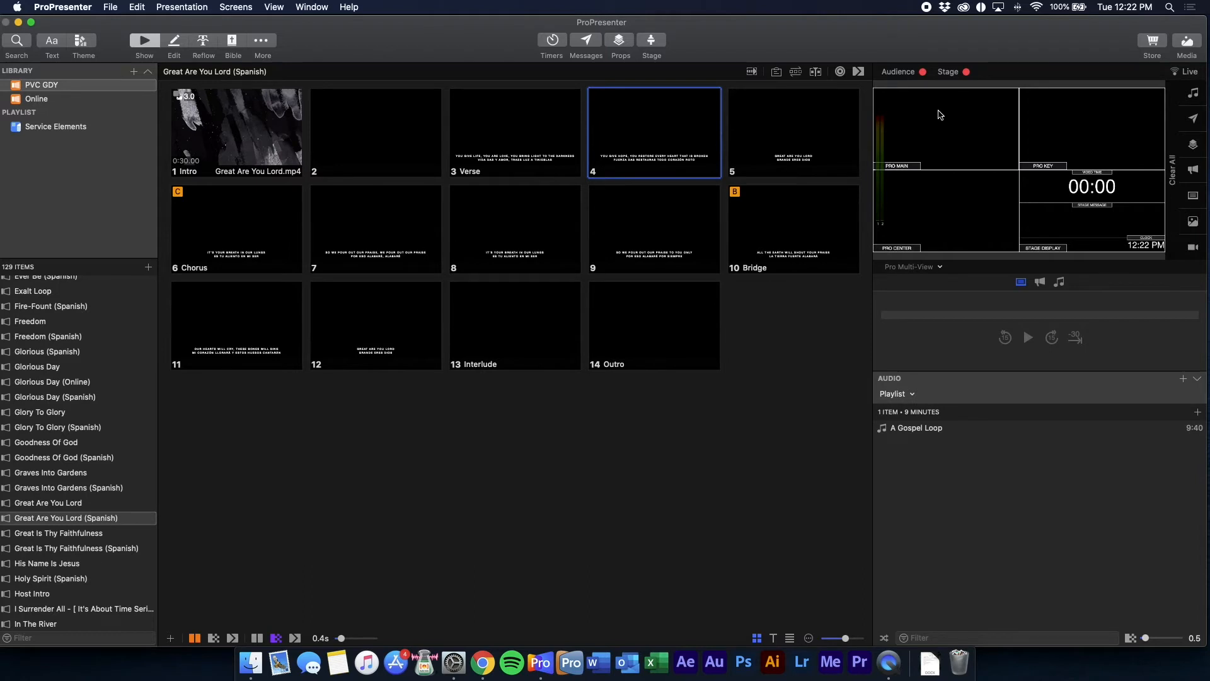
# Step: Start the Intro background with slide 4's lyrics over it, and clear only the slide layer
pyautogui.click(276, 145)
pyautogui.click(636, 151)
pyautogui.press('Right')
pyautogui.click(635, 152)
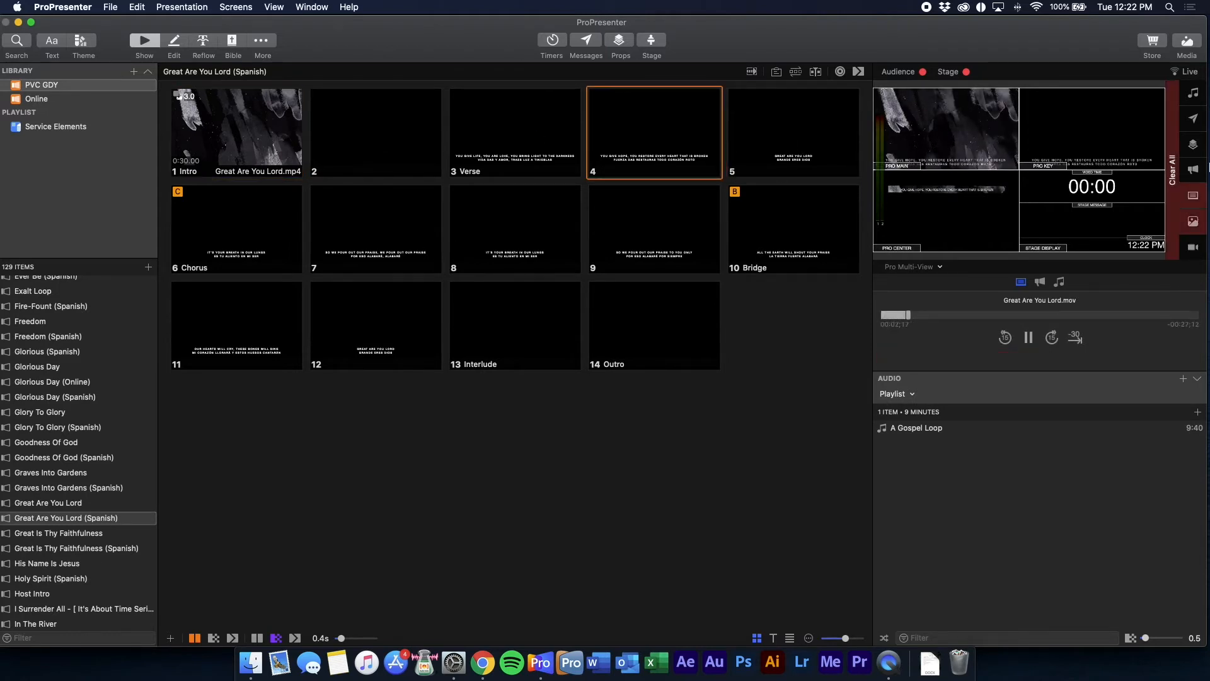
pyautogui.click(1198, 197)
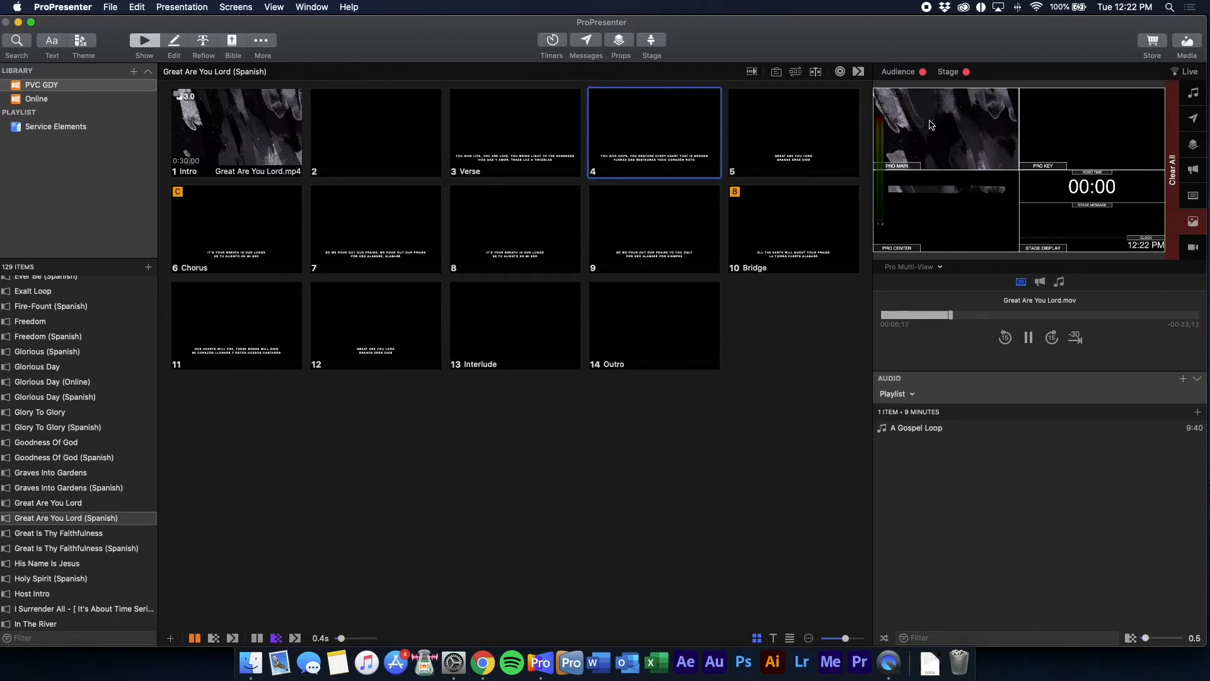
# Step: Switch the output preview to Pro Main and send Verse slide 3 live
pyautogui.click(913, 267)
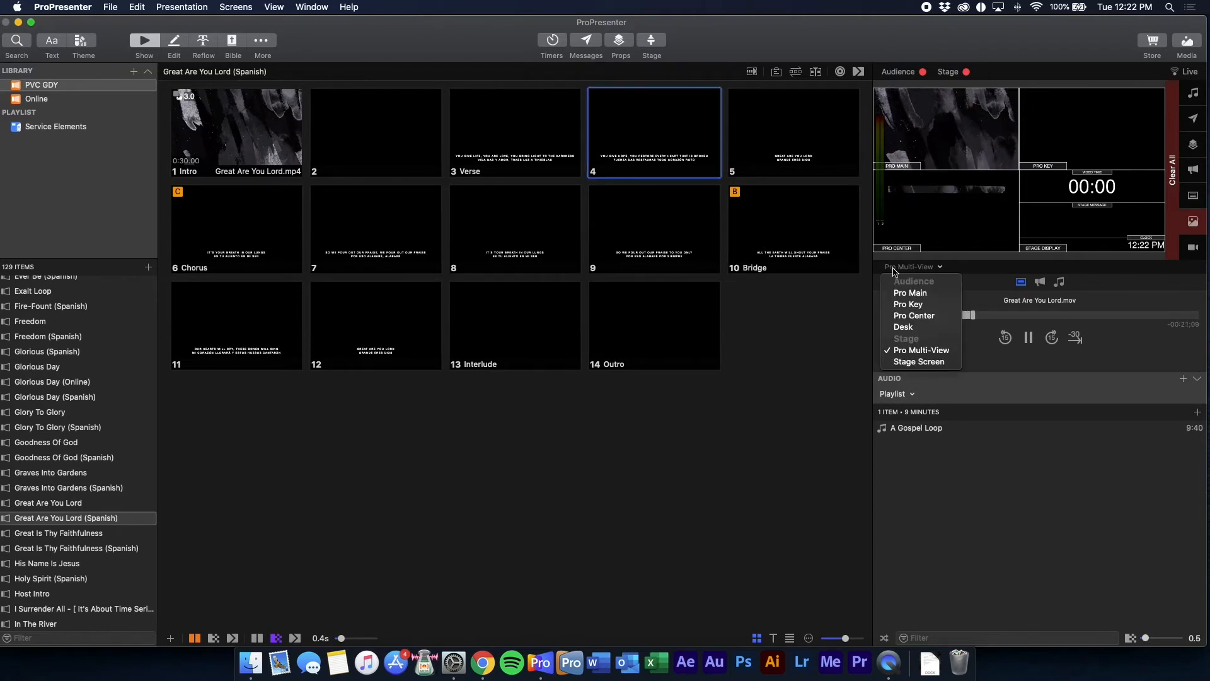
pyautogui.click(899, 293)
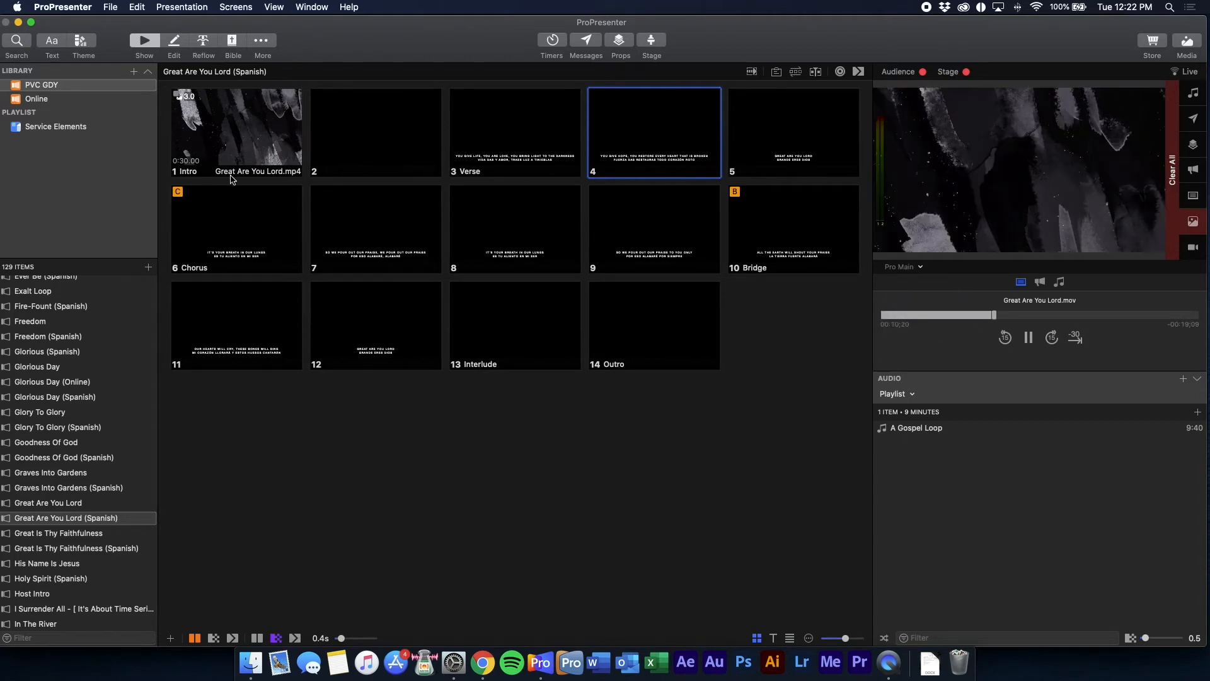
pyautogui.click(538, 147)
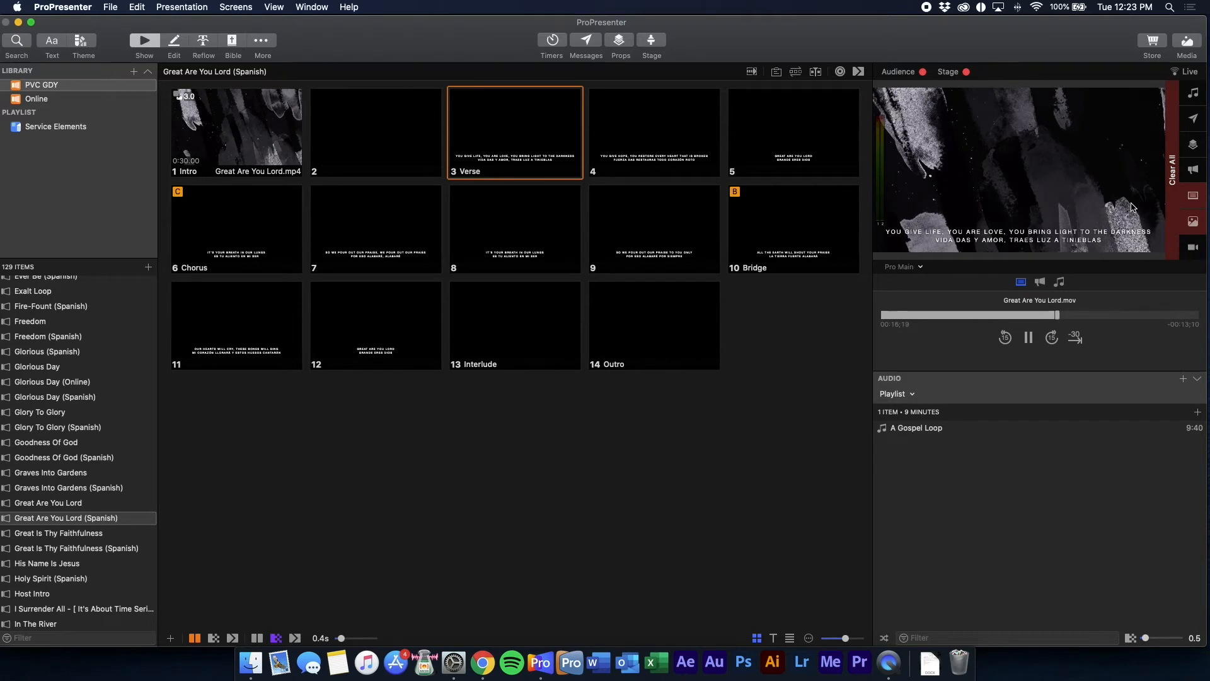
# Step: From a fully cleared output, replay the Intro background with Verse slide 3, and clear only the slide layer
pyautogui.click(1174, 190)
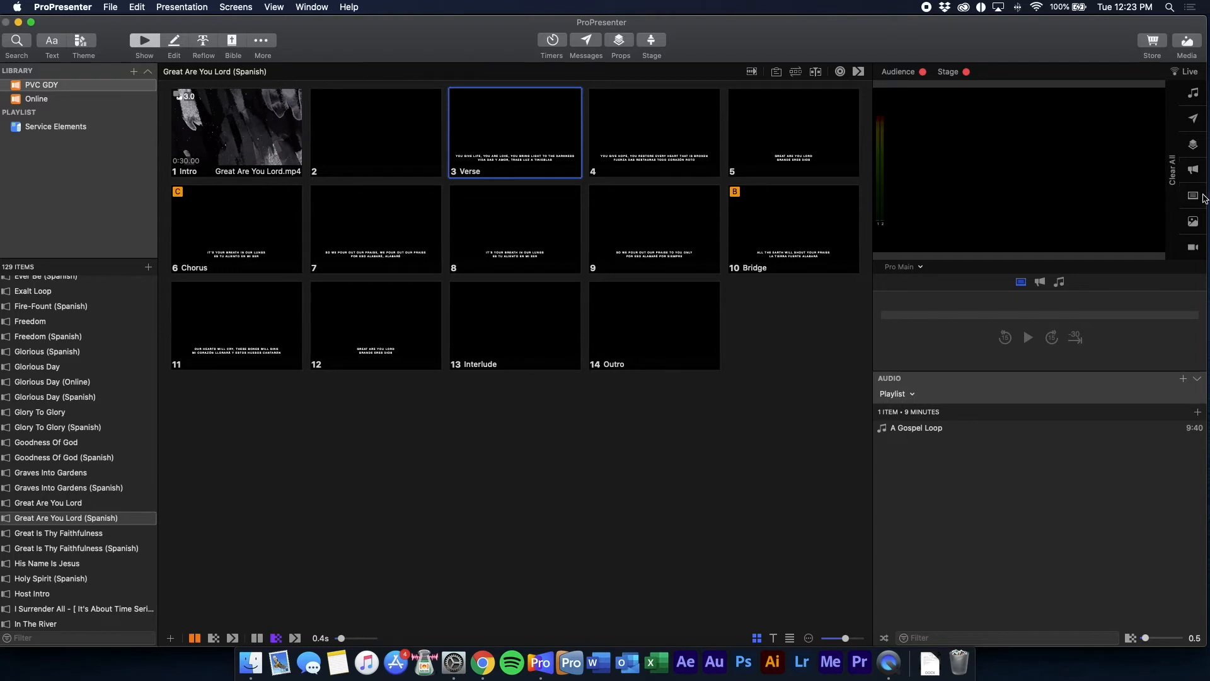
pyautogui.click(213, 167)
pyautogui.click(507, 158)
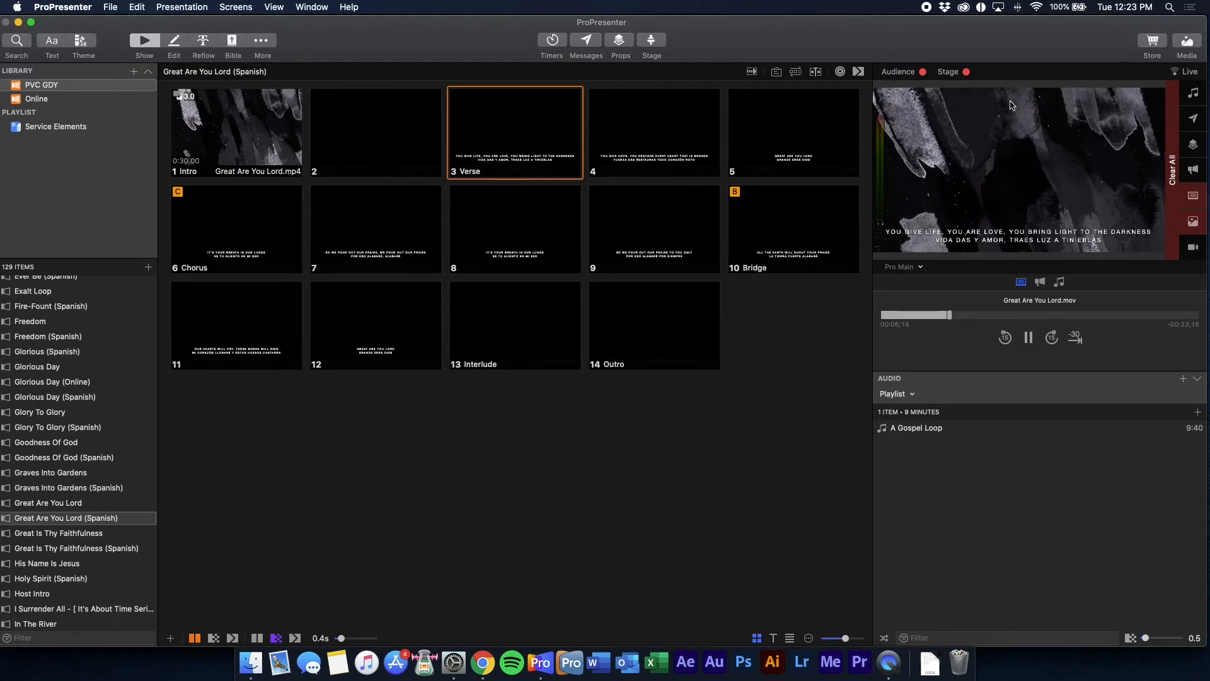
pyautogui.click(1193, 194)
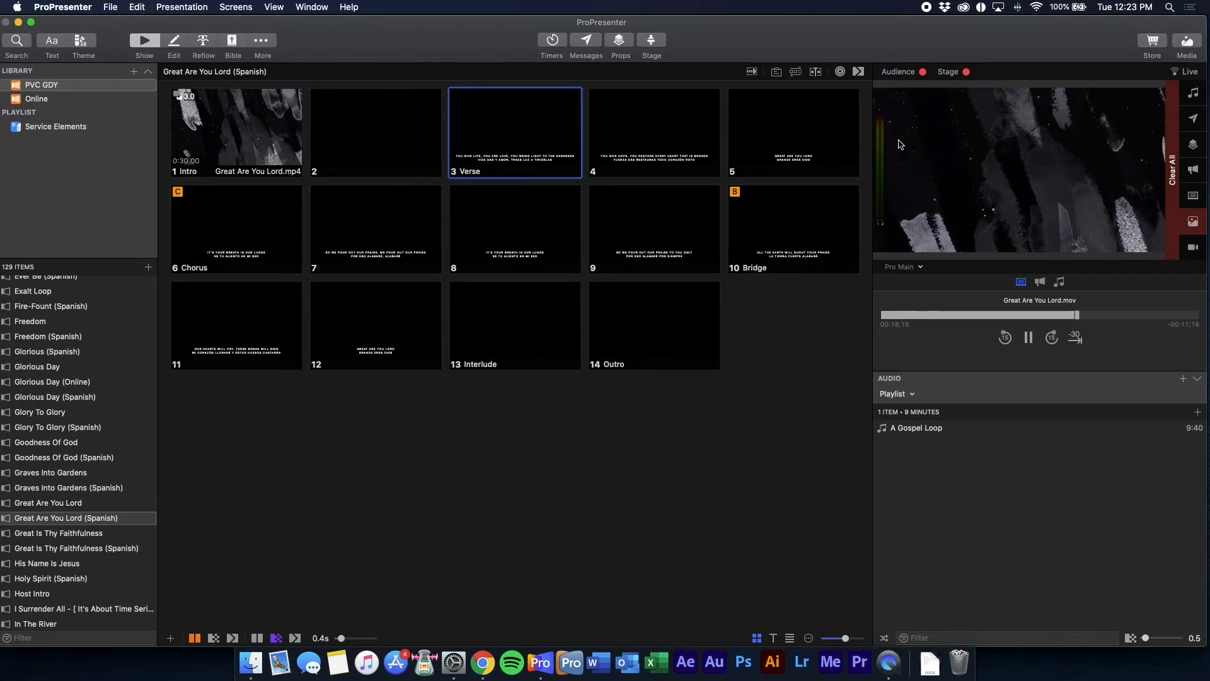
# Step: View the song's lyrics in the Reflow editor and return to the show view
pyautogui.click(210, 43)
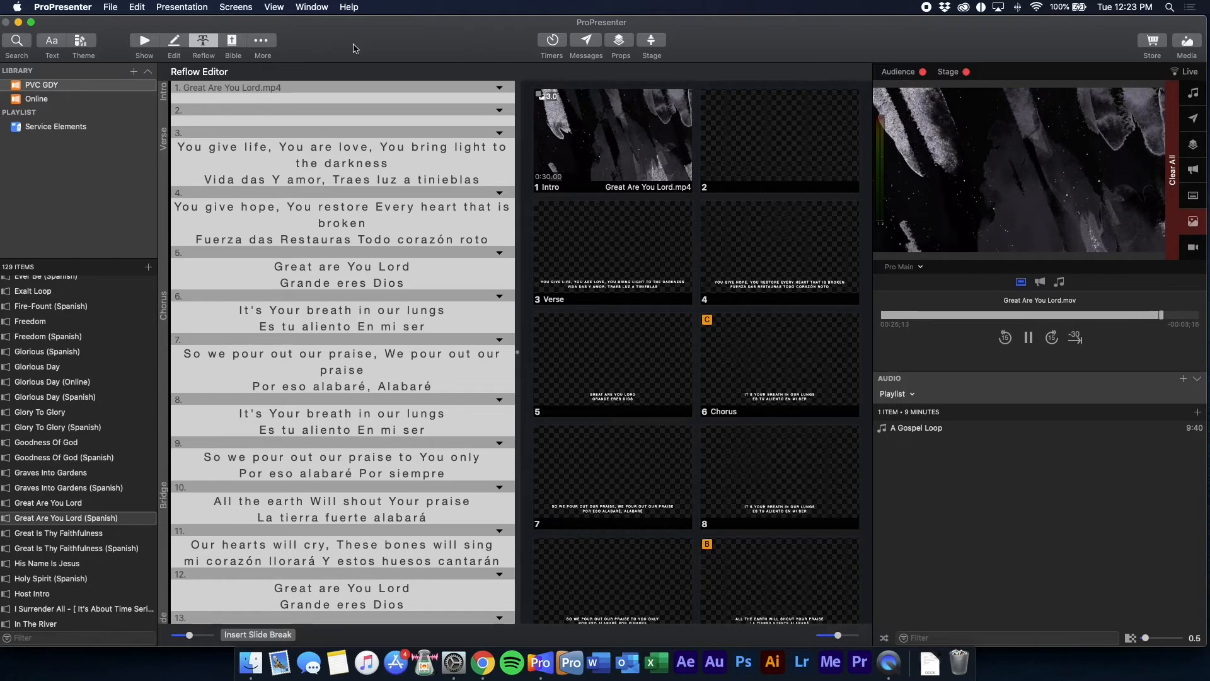
pyautogui.click(144, 41)
# Step: Send Verse slide 3 live, and clear the slide and media layers individually
pyautogui.click(508, 131)
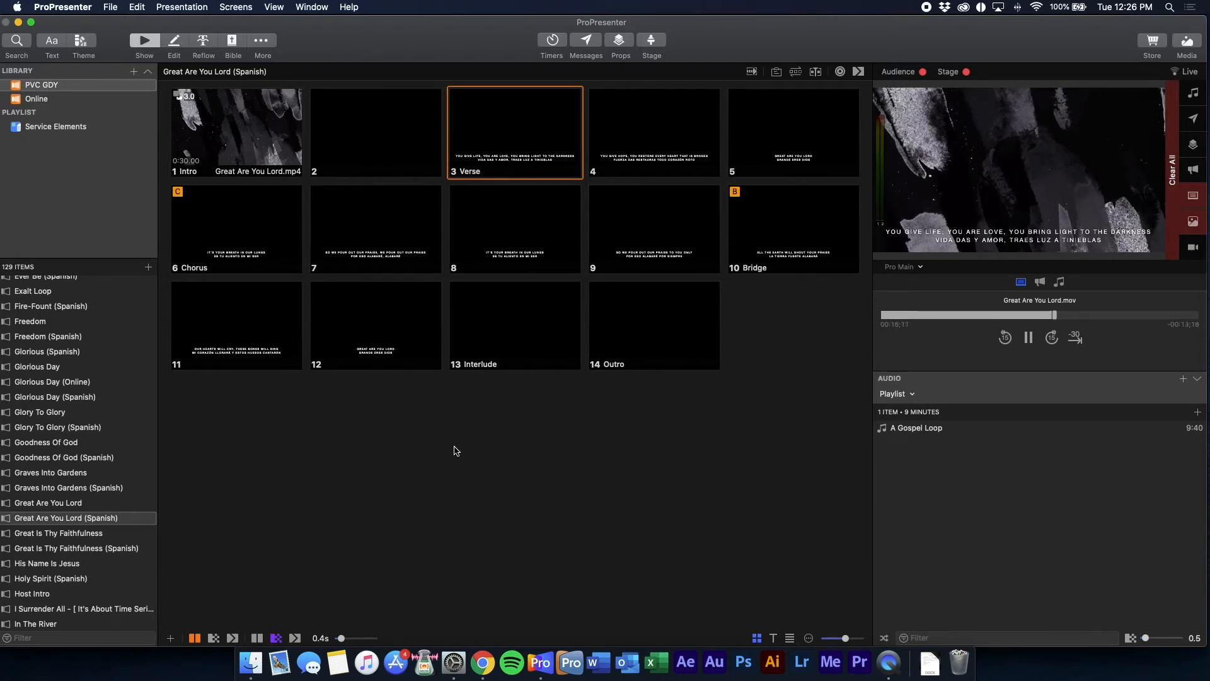
pyautogui.click(1200, 196)
pyautogui.click(1193, 221)
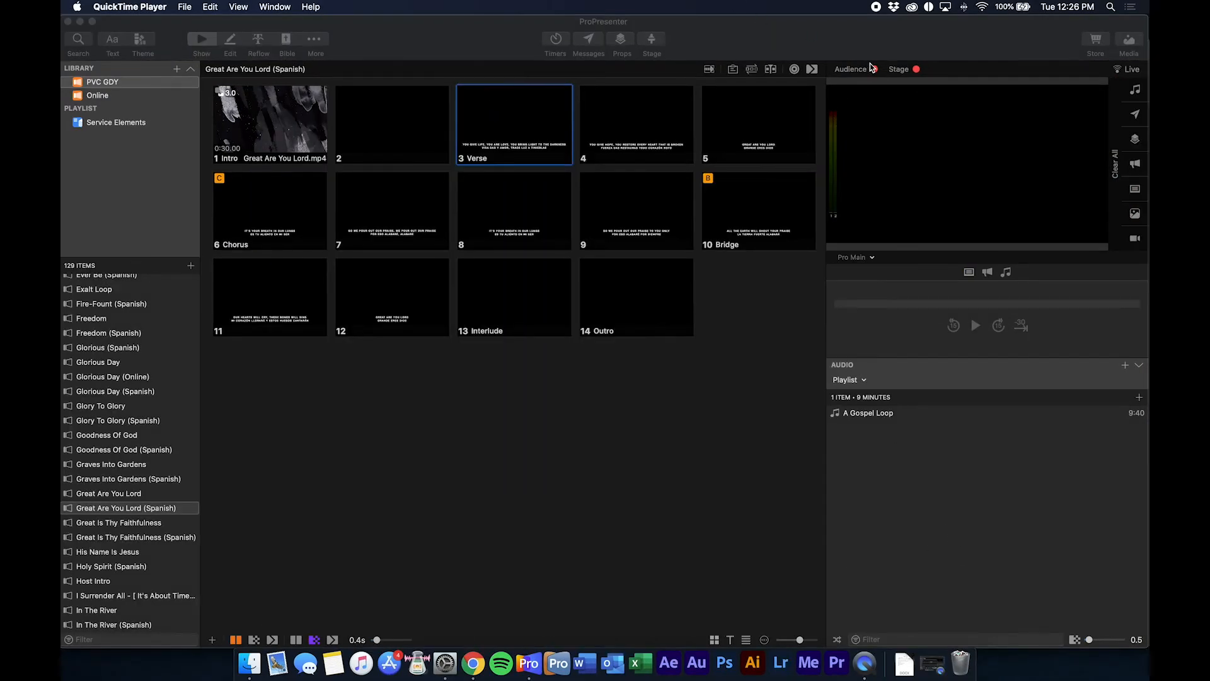
# Step: Turn on the Audience screens and trigger the Intro slide with its background video
pyautogui.click(871, 67)
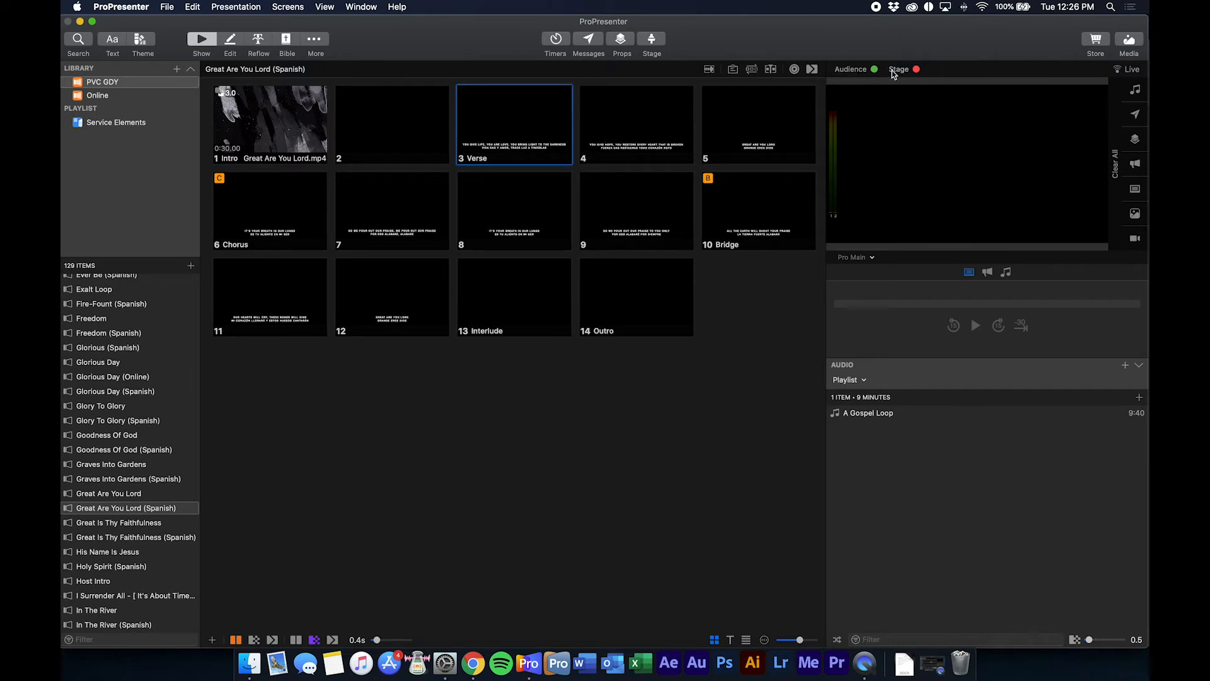
pyautogui.click(865, 75)
pyautogui.click(263, 134)
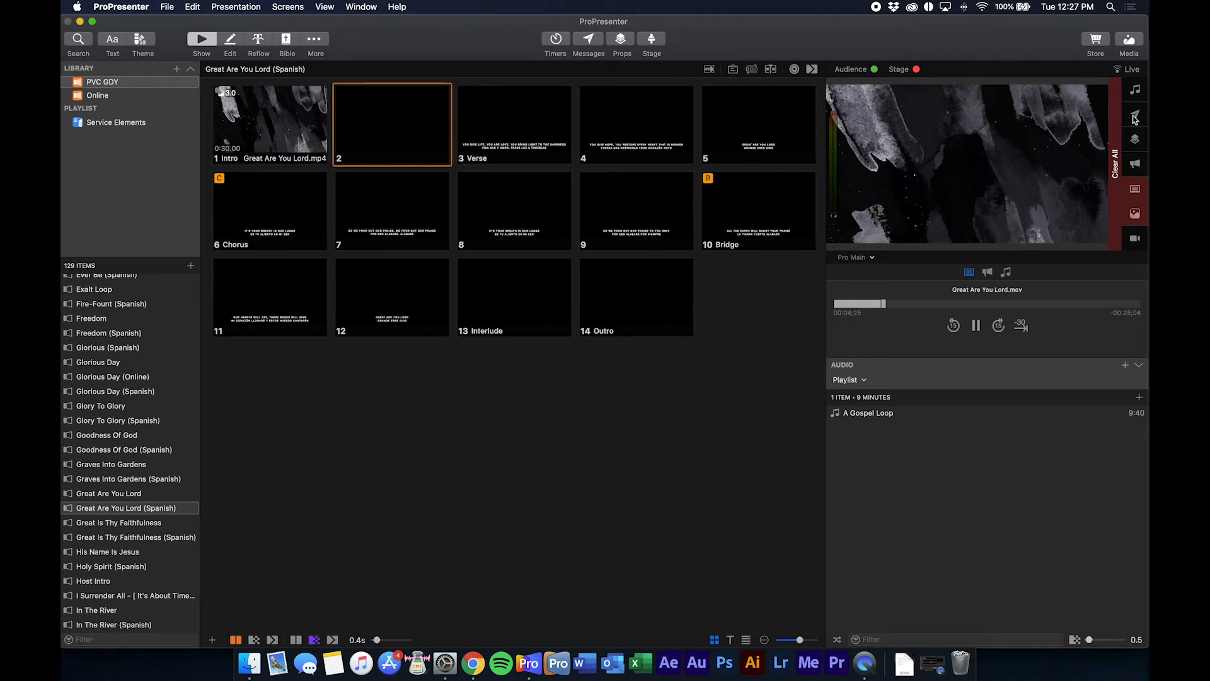
# Step: Toggle the Audience screens off and on again, and turn on the Stage screens
pyautogui.click(877, 70)
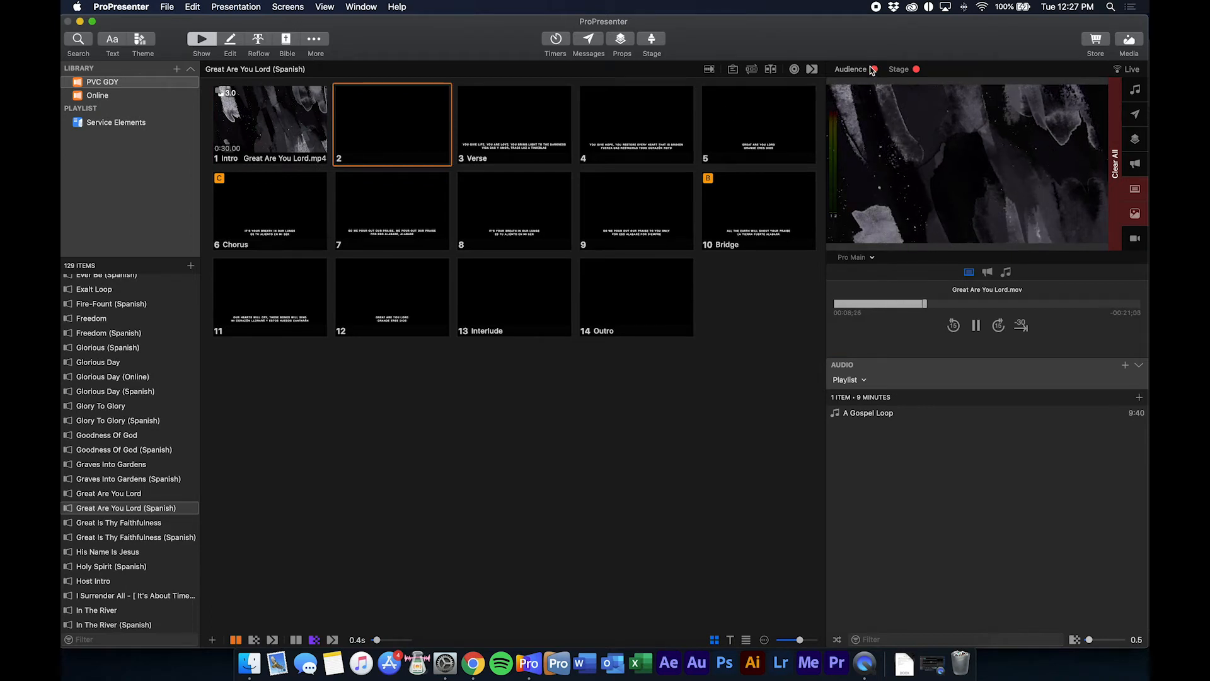
pyautogui.click(874, 69)
pyautogui.click(917, 69)
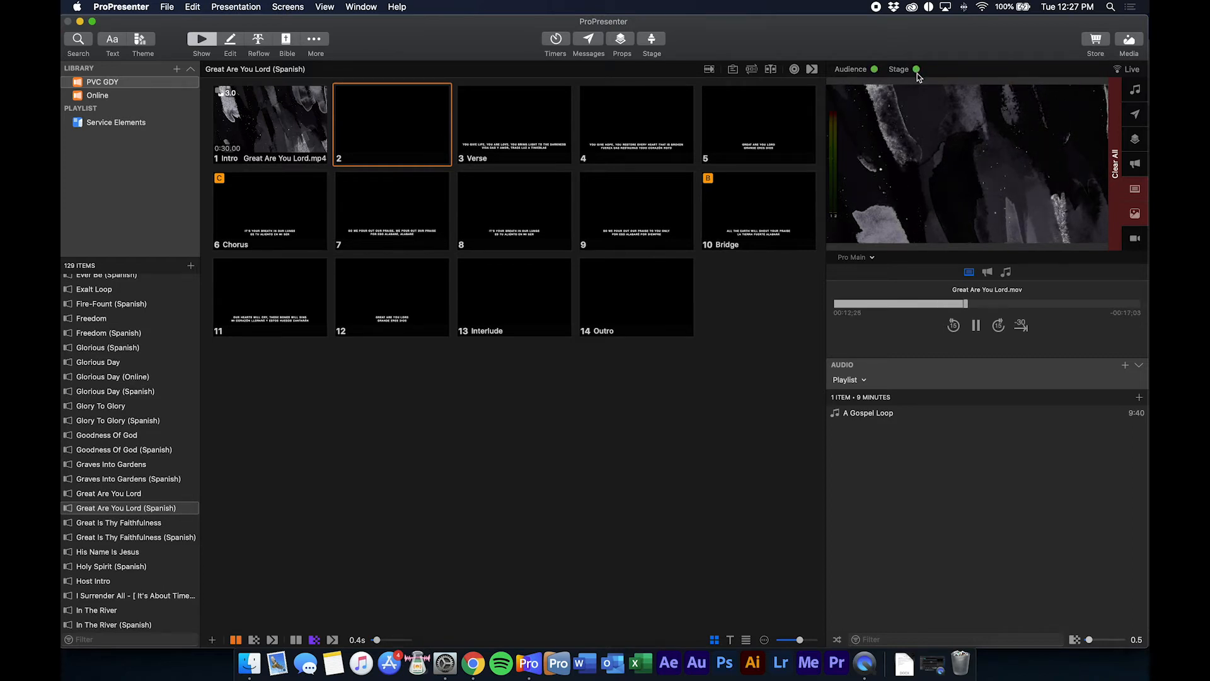
# Step: Switch the output preview to Pro Multi-View and turn off the Stage screens
pyautogui.click(856, 257)
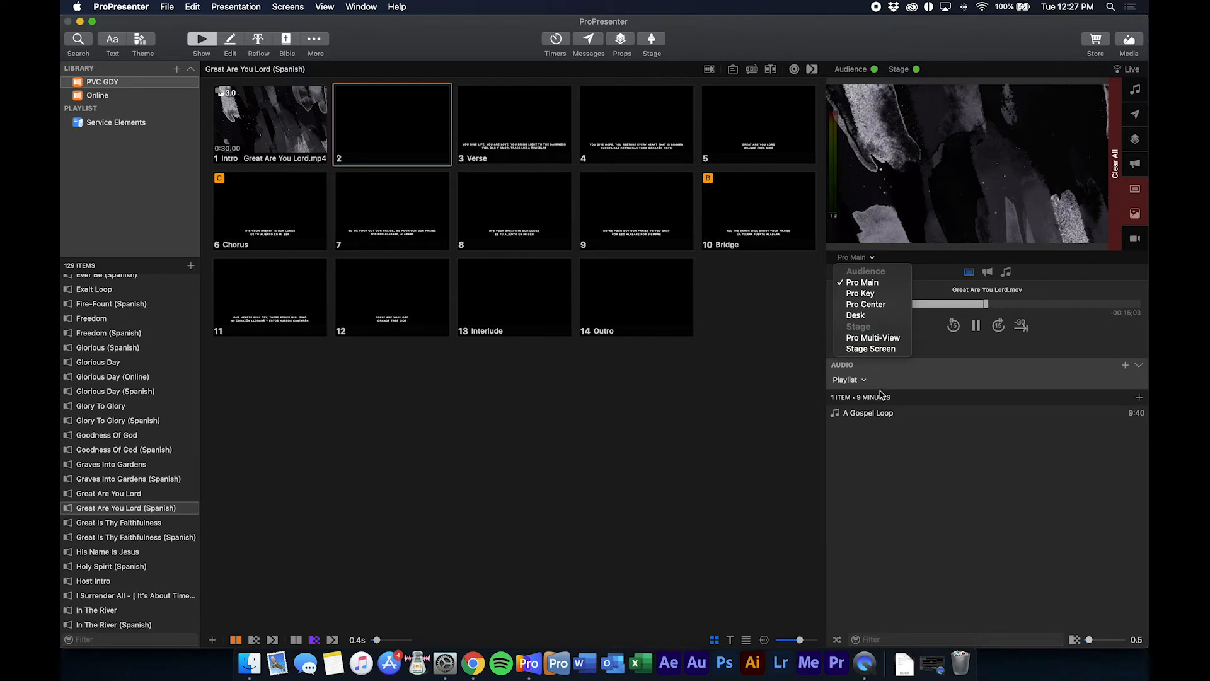
pyautogui.click(875, 337)
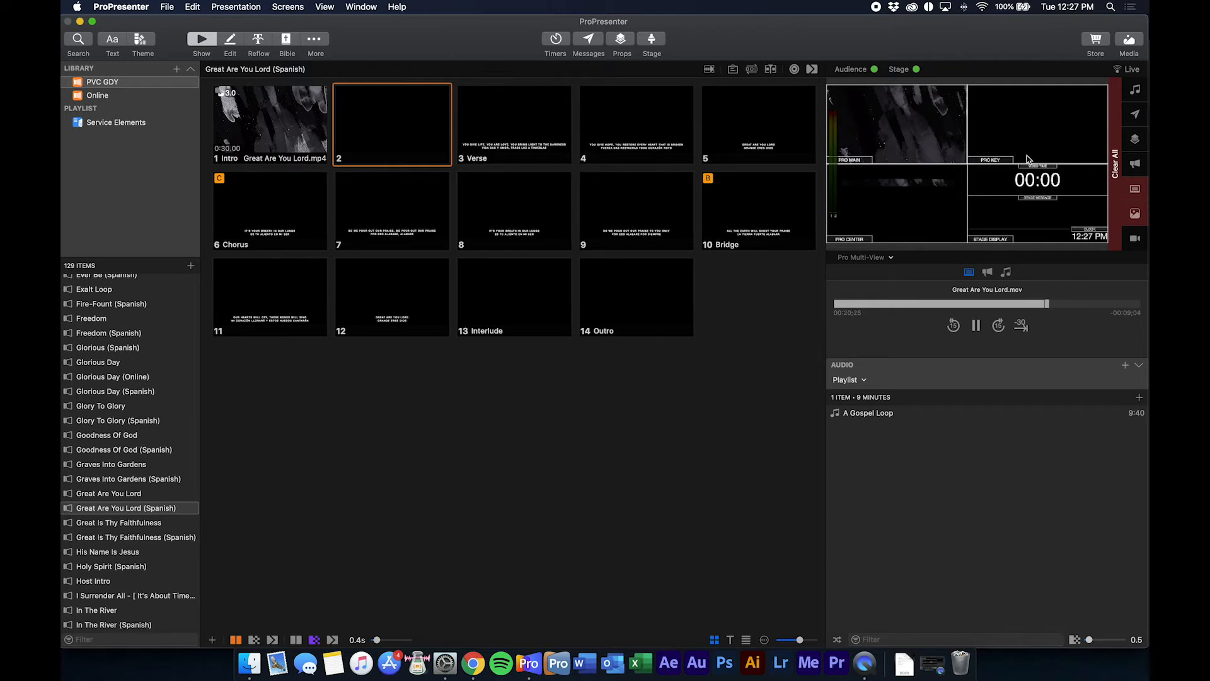
pyautogui.click(916, 69)
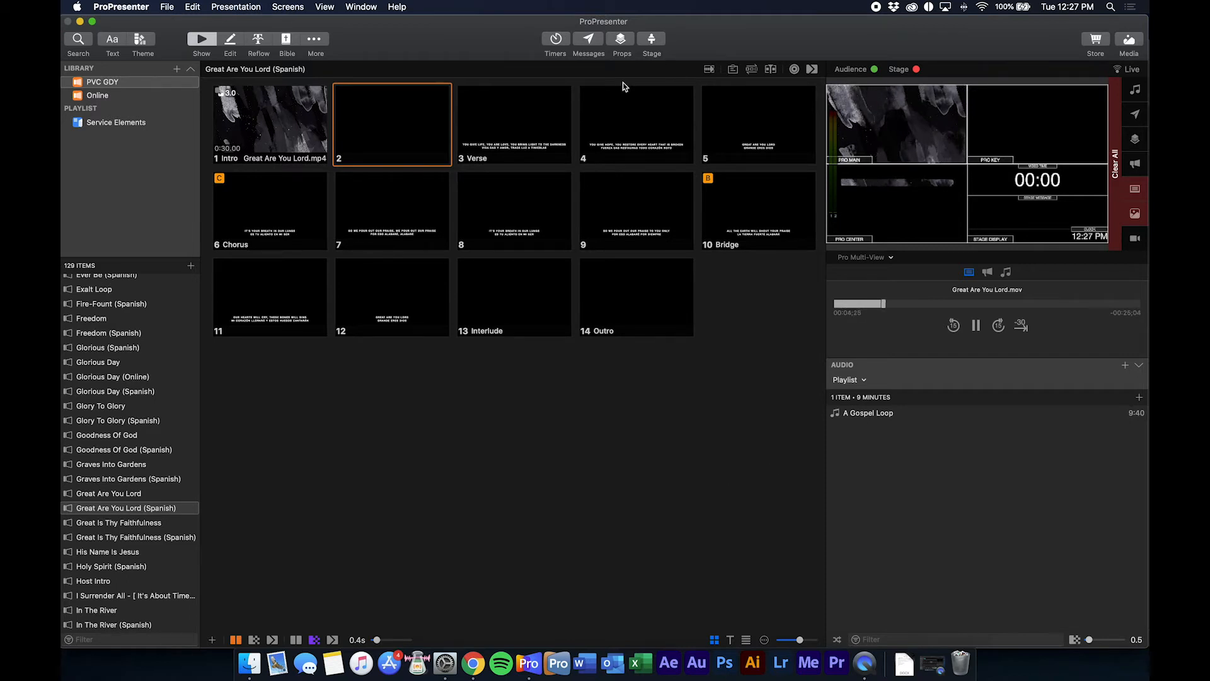
# Step: With Verse slide 3 live, change "life" to "like" in its first line using Reflow, and return to the show view
pyautogui.click(540, 125)
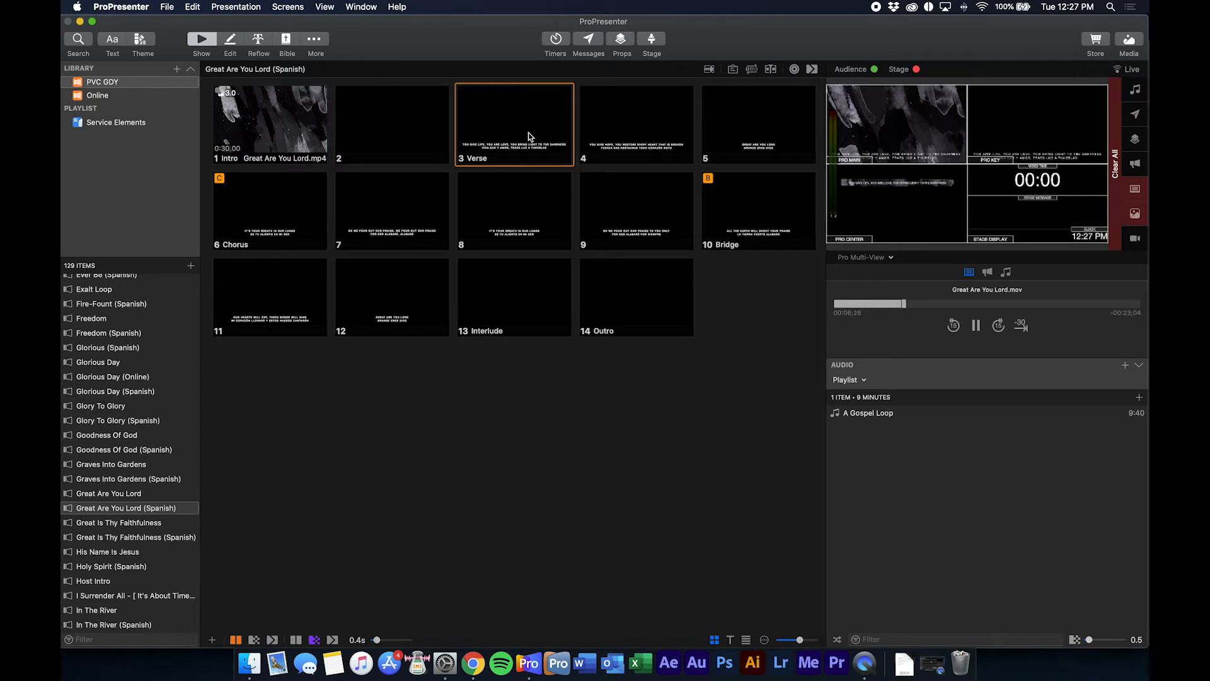
pyautogui.press('super+3')
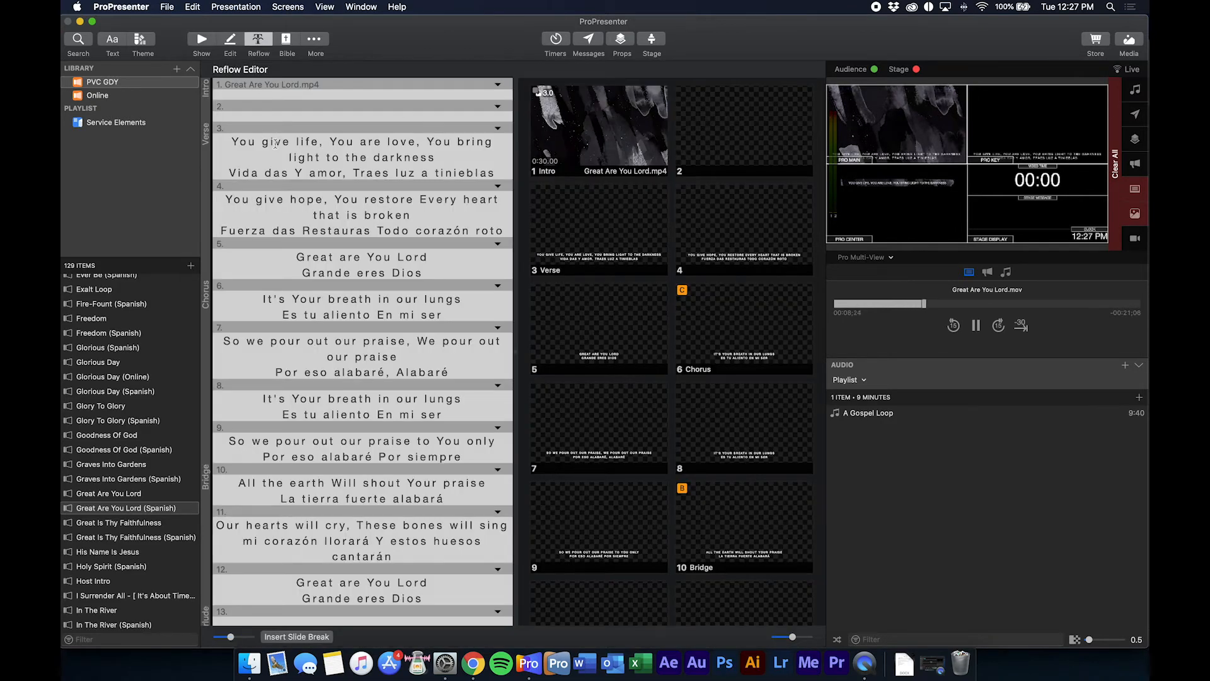
pyautogui.doubleClick(306, 142)
pyautogui.write('lik')
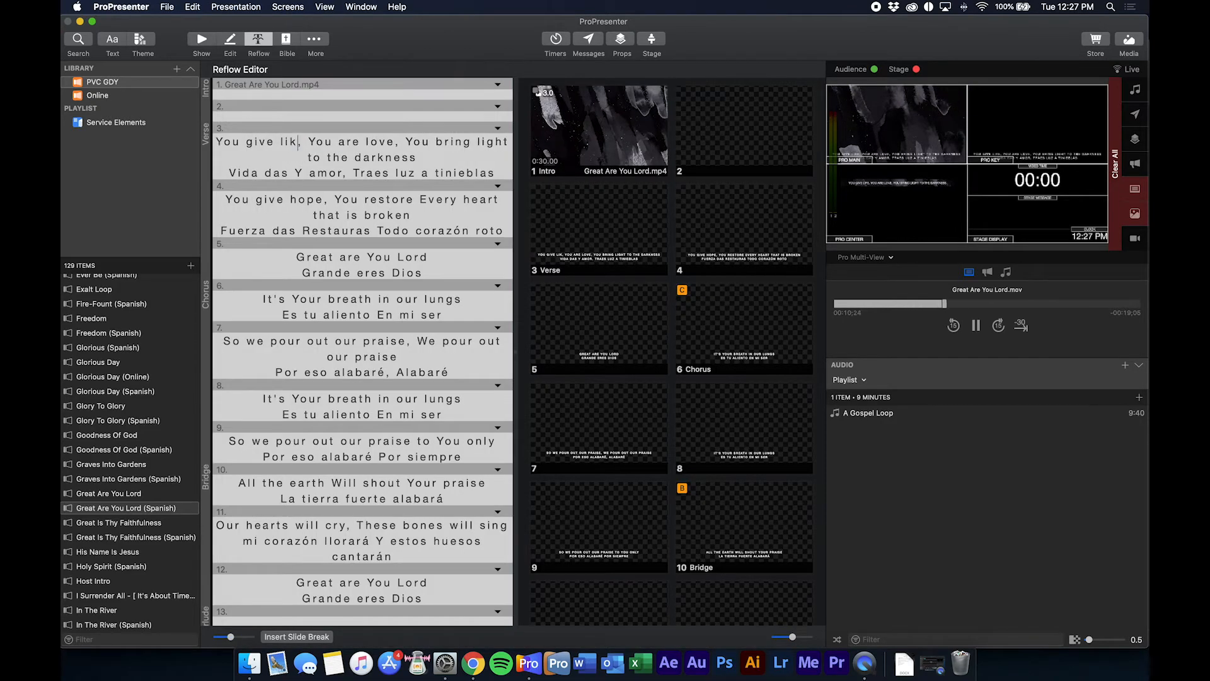
pyautogui.write('e like')
pyautogui.press('Return')
pyautogui.press('BackSpace')
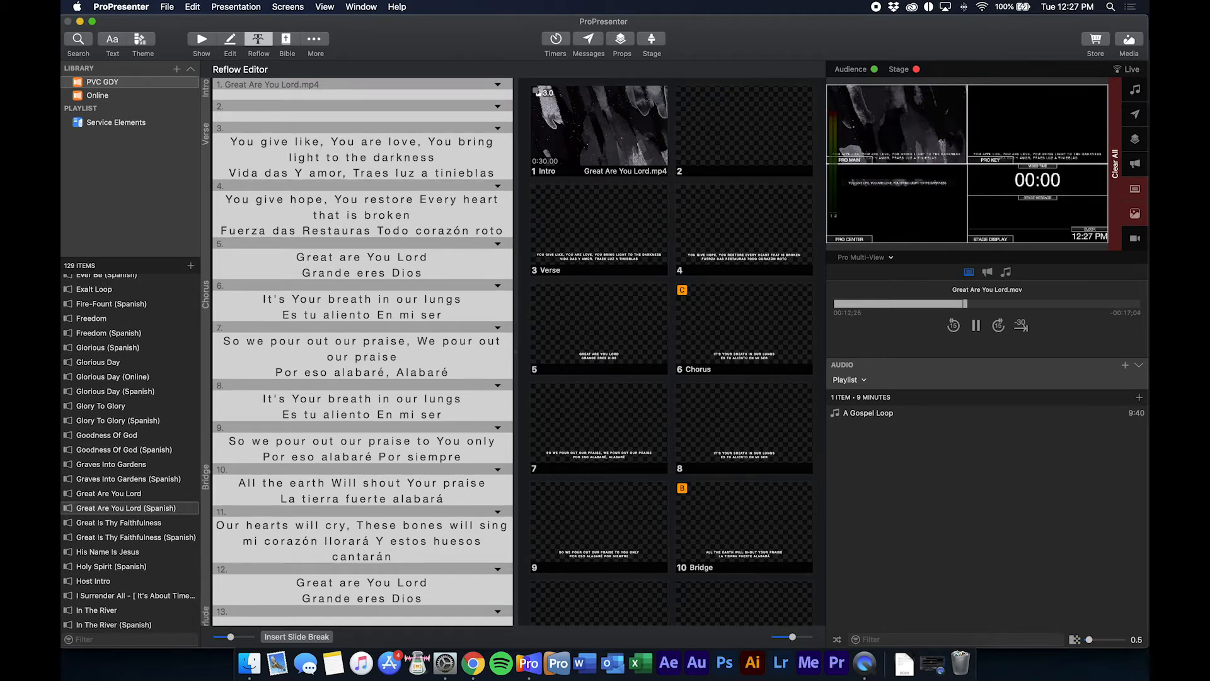
pyautogui.press('super+1')
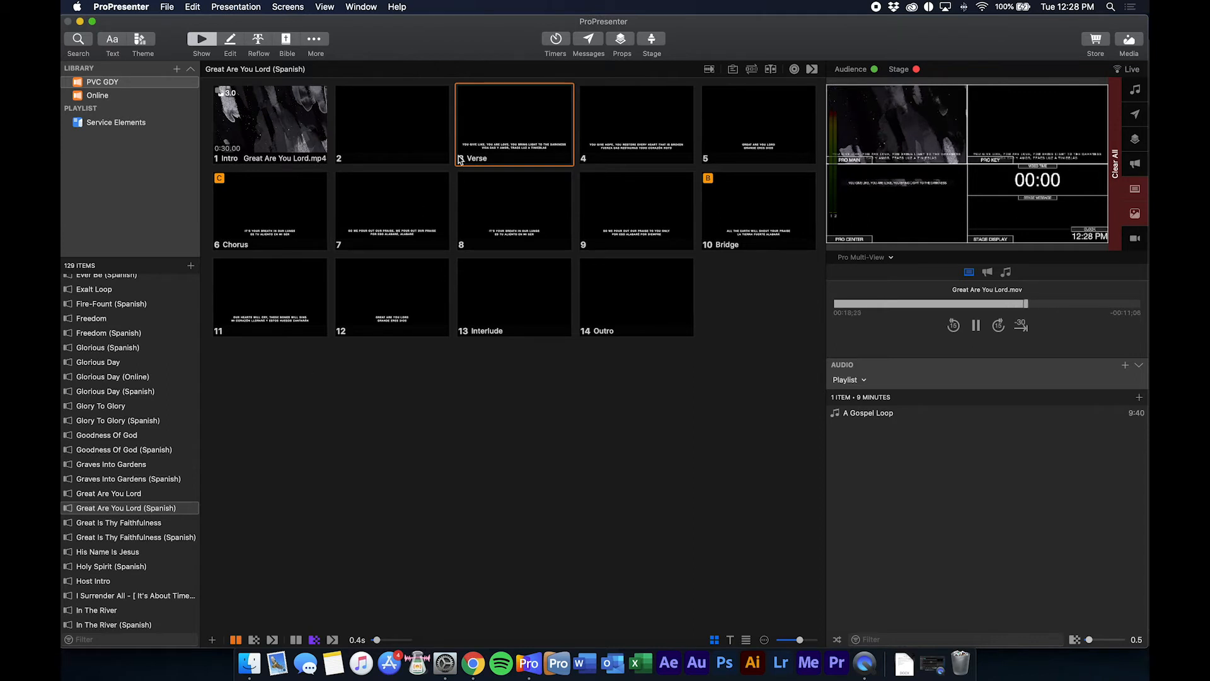
# Step: Clear the slide layer and correct "like" to "life" in Verse slide 3 using Reflow, returning to the show view
pyautogui.click(1138, 193)
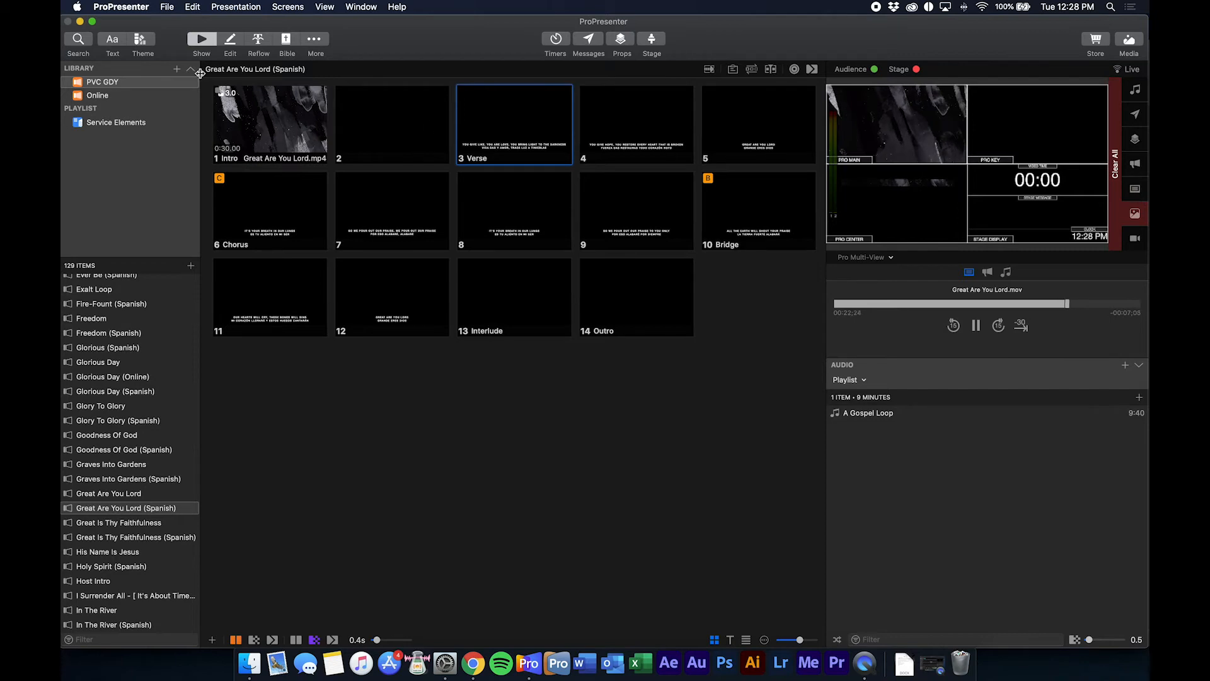
pyautogui.click(266, 40)
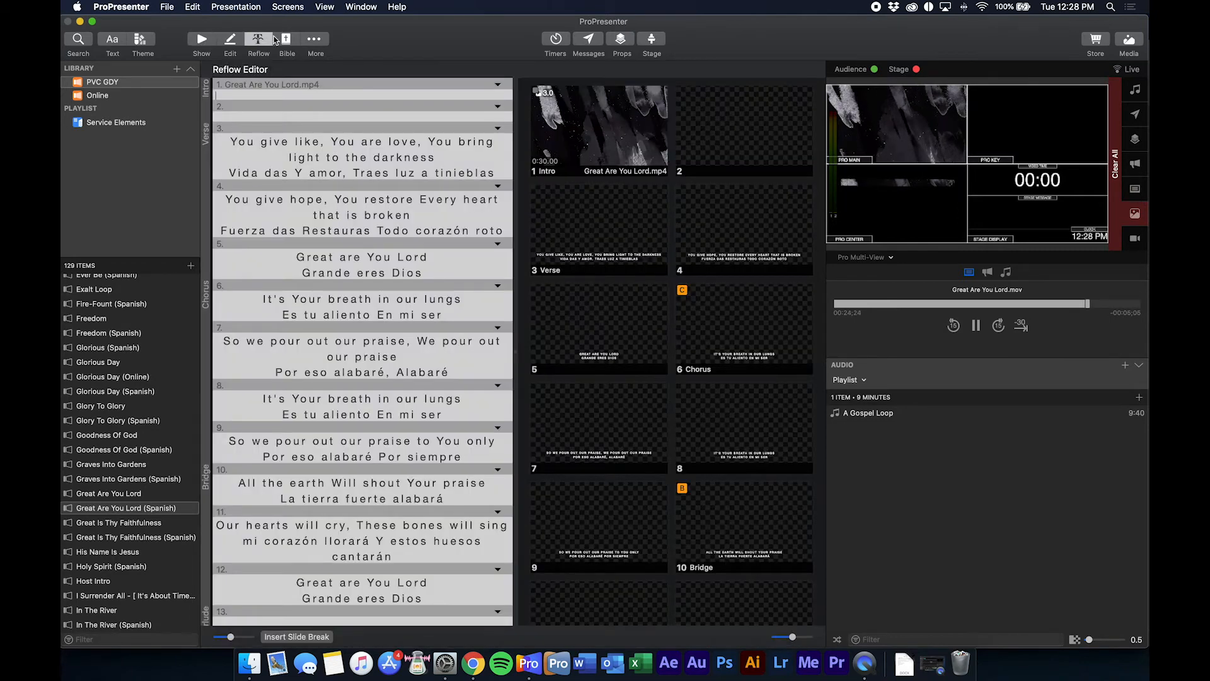
pyautogui.click(317, 141)
pyautogui.press('BackSpace')
pyautogui.write('f')
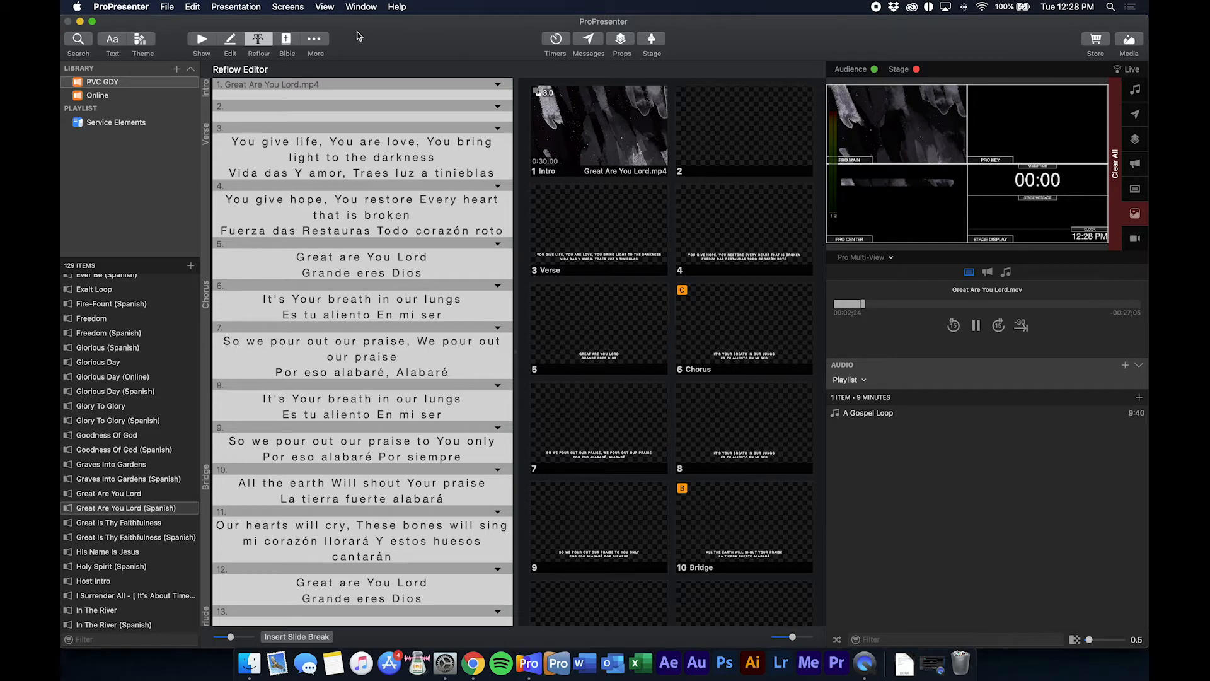
pyautogui.press('super+1')
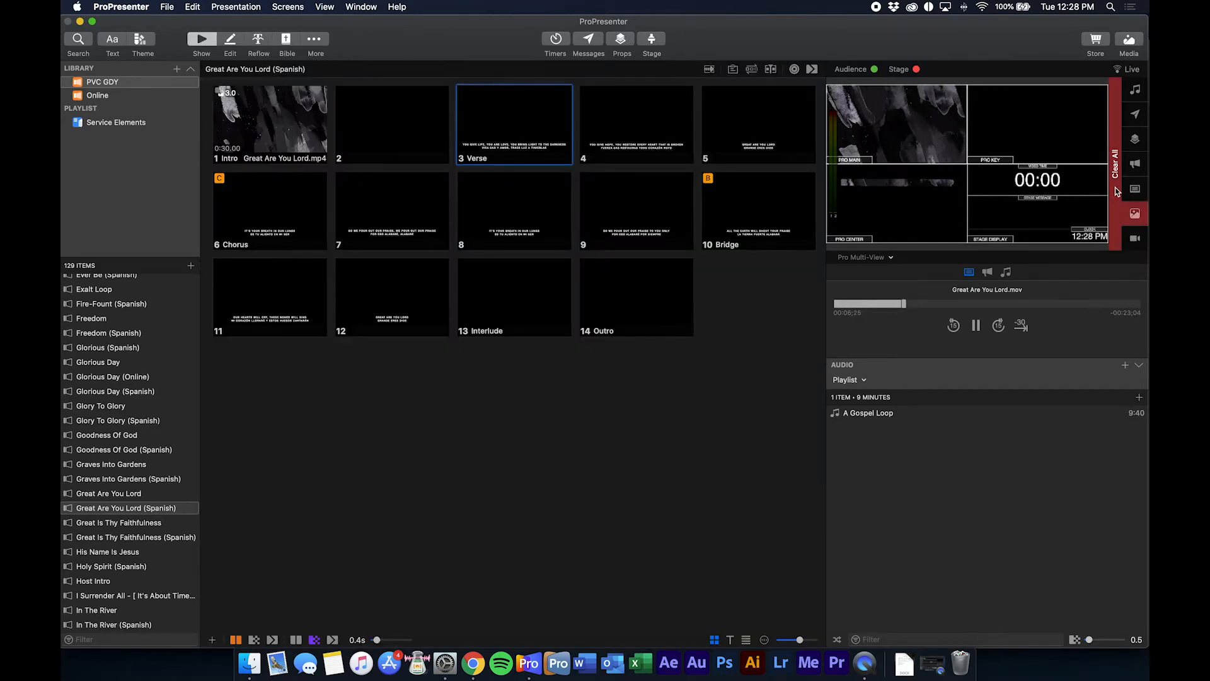
# Step: Clear all output and run the song from the Intro through blank slide 2 to Verse slide 3
pyautogui.click(1116, 189)
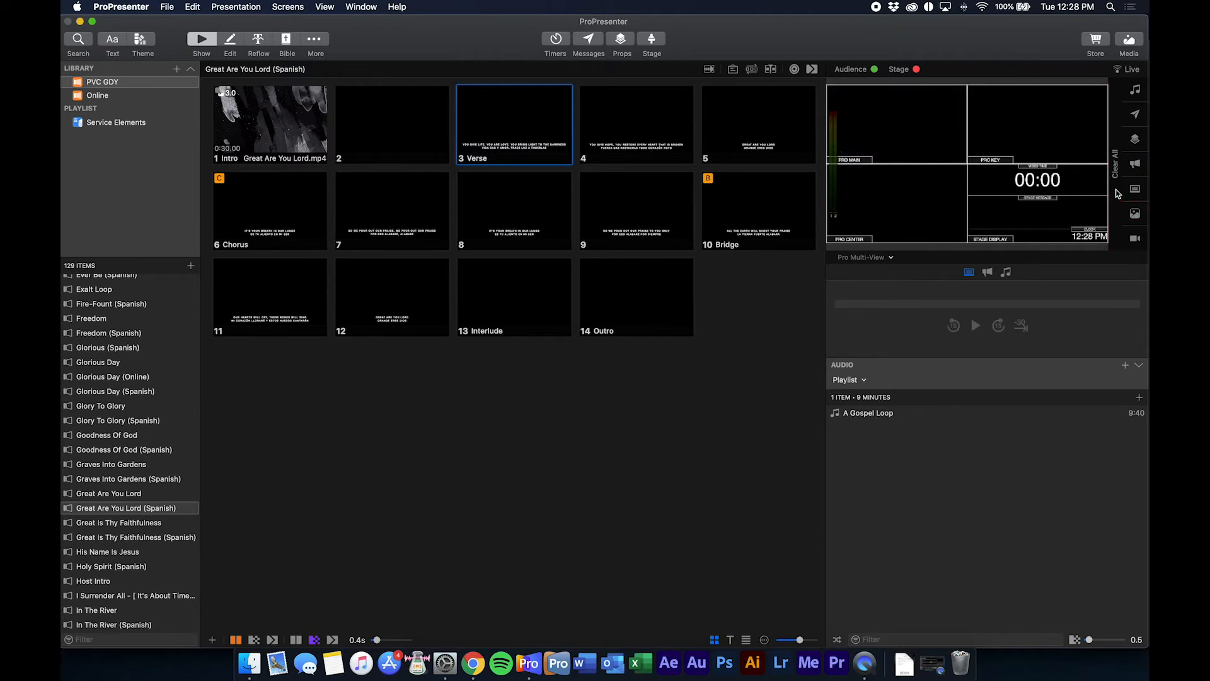
pyautogui.click(278, 126)
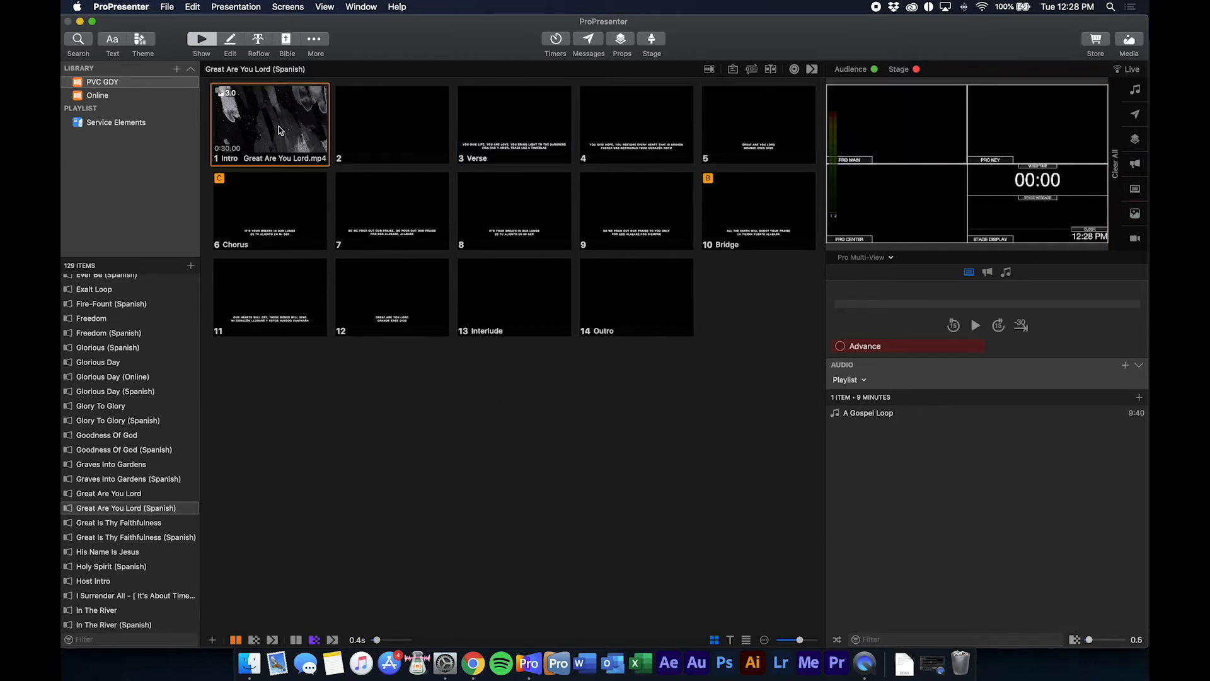
pyautogui.click(374, 130)
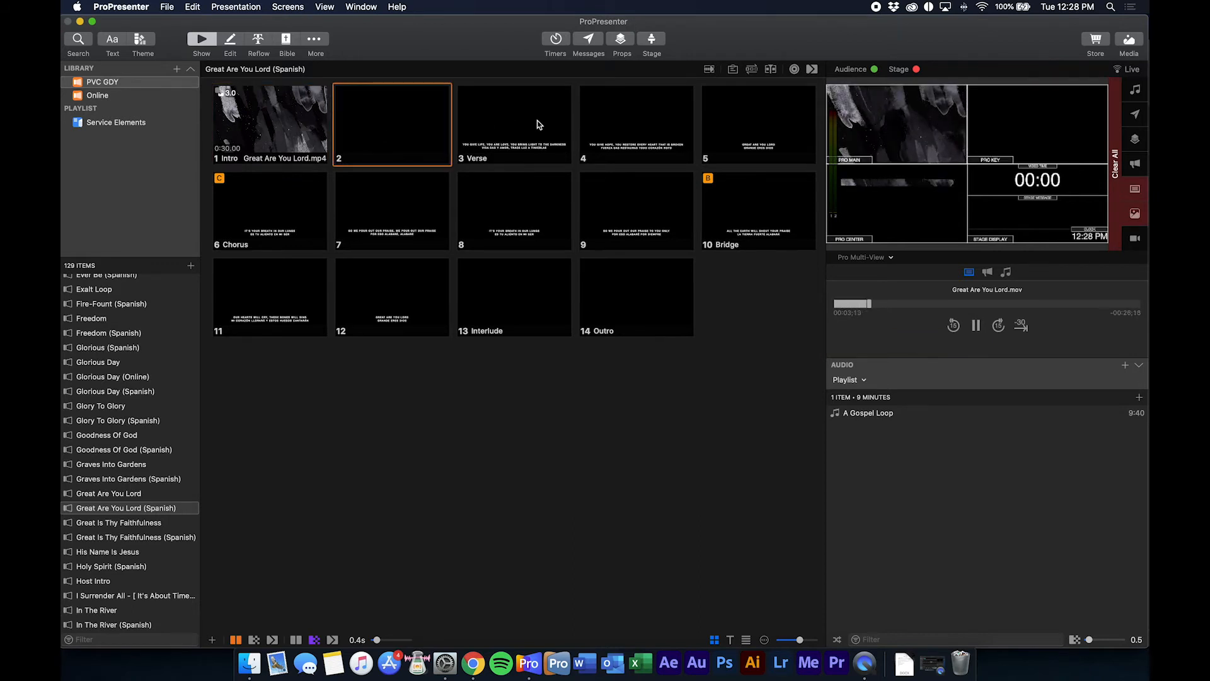
pyautogui.click(533, 124)
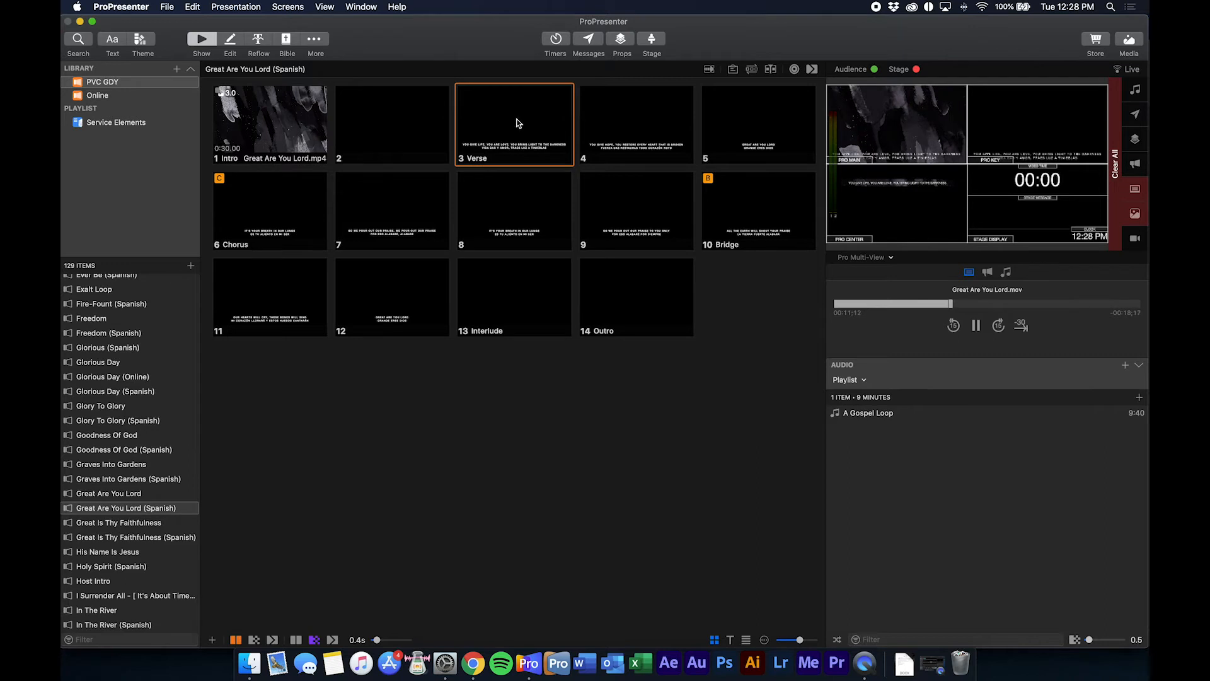
# Step: Open Verse slide 3 in Quick Edit, enlarge the slide thumbnails, and close the Quick Edit window
pyautogui.rightClick(517, 122)
pyautogui.click(542, 125)
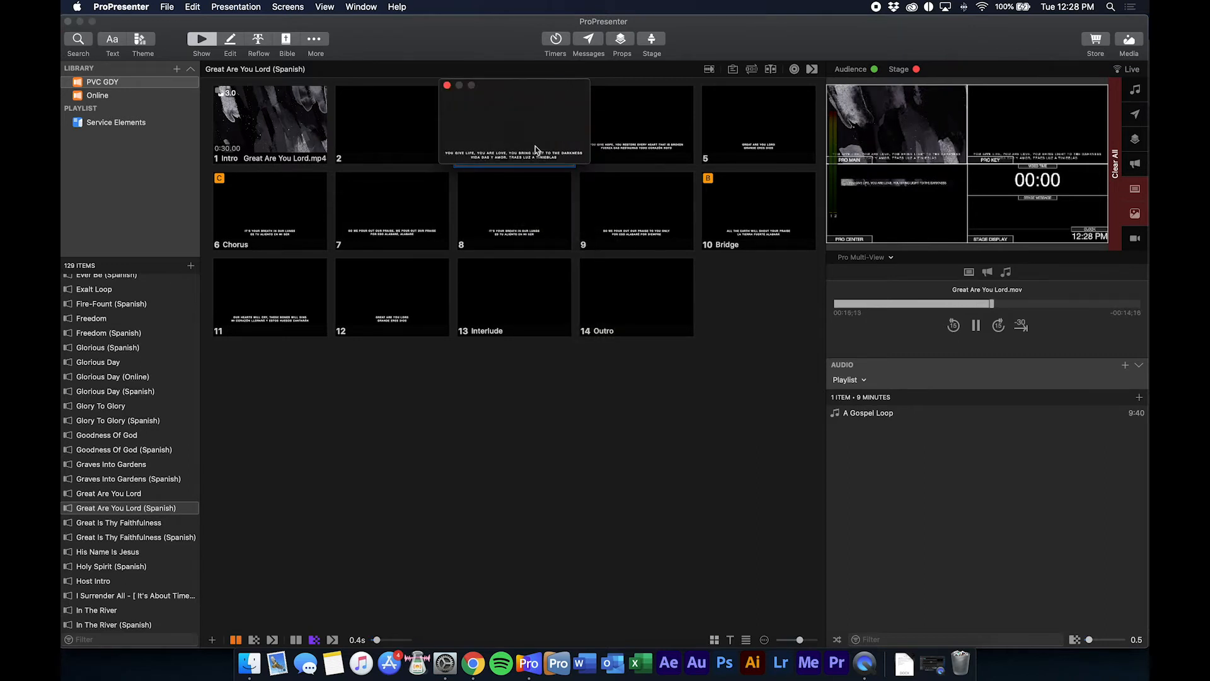
pyautogui.moveTo(803, 640); pyautogui.dragTo(817, 641)
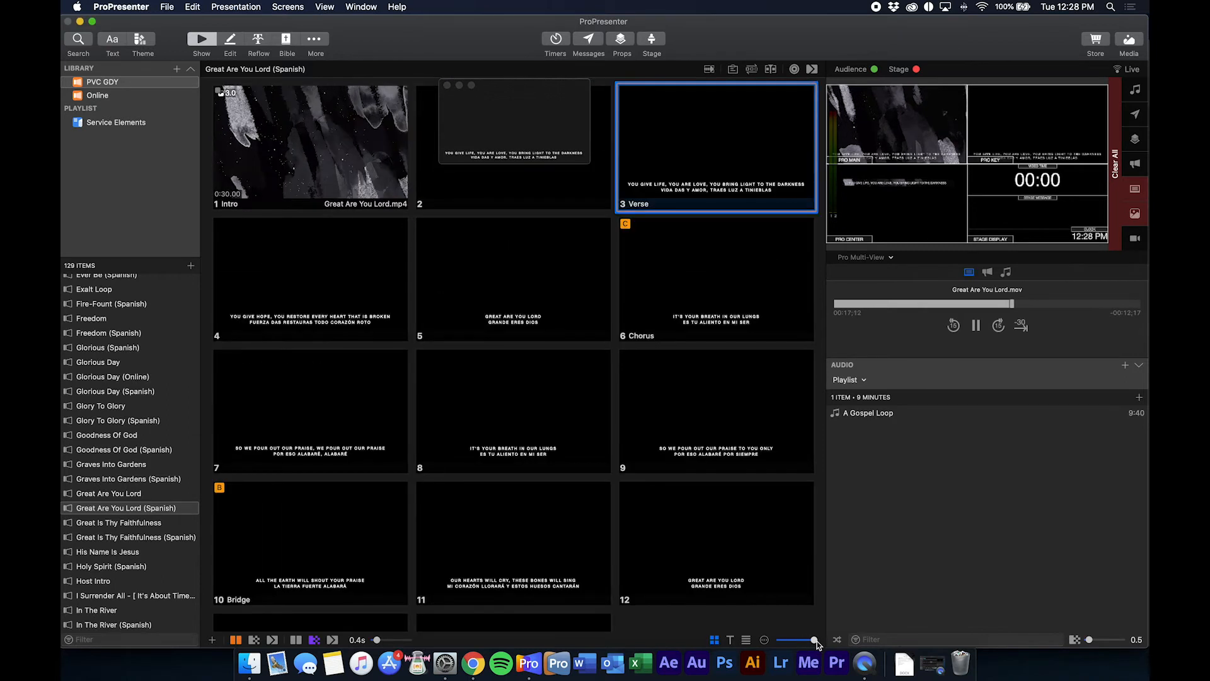
pyautogui.click(447, 85)
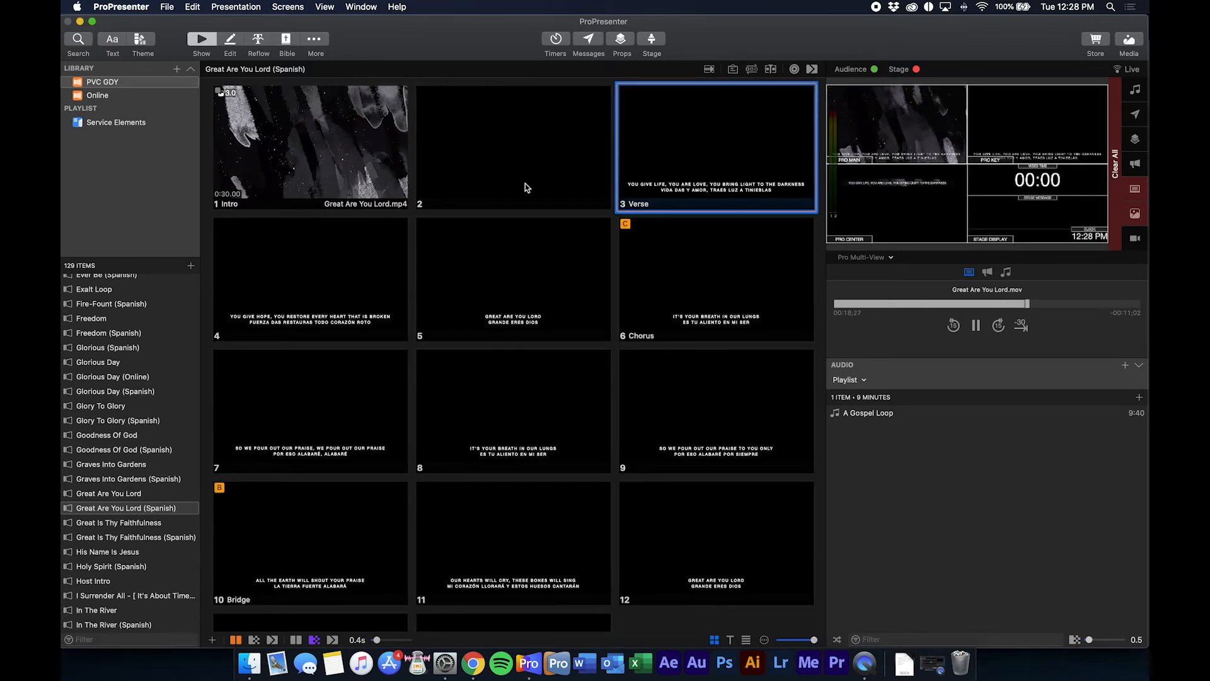
# Step: Try entering test text in the first line of Verse slide 3 with Quick Edit, erase it, and close the editor
pyautogui.rightClick(751, 147)
pyautogui.click(792, 154)
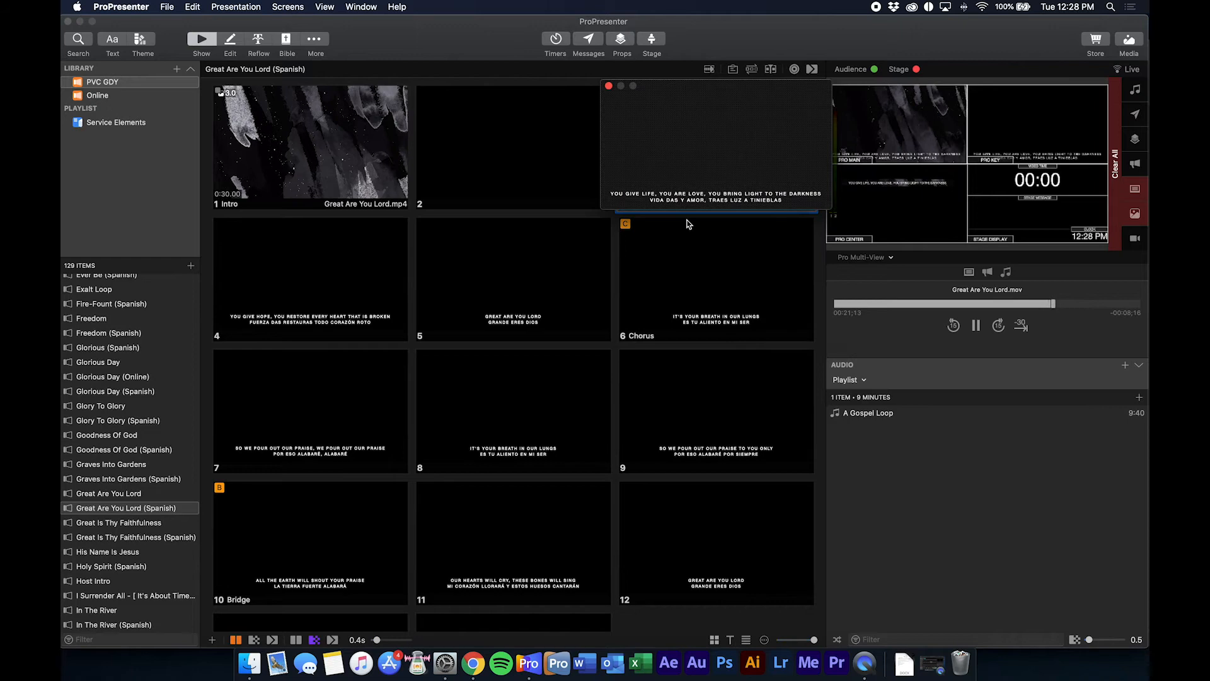
pyautogui.click(648, 193)
pyautogui.write('jhagdfkj')
pyautogui.press('BackSpace')
pyautogui.press('BackSpace')
pyautogui.press('BackSpace')
pyautogui.press('BackSpace')
pyautogui.press('BackSpace')
pyautogui.press('BackSpace')
pyautogui.press('BackSpace')
pyautogui.press('BackSpace')
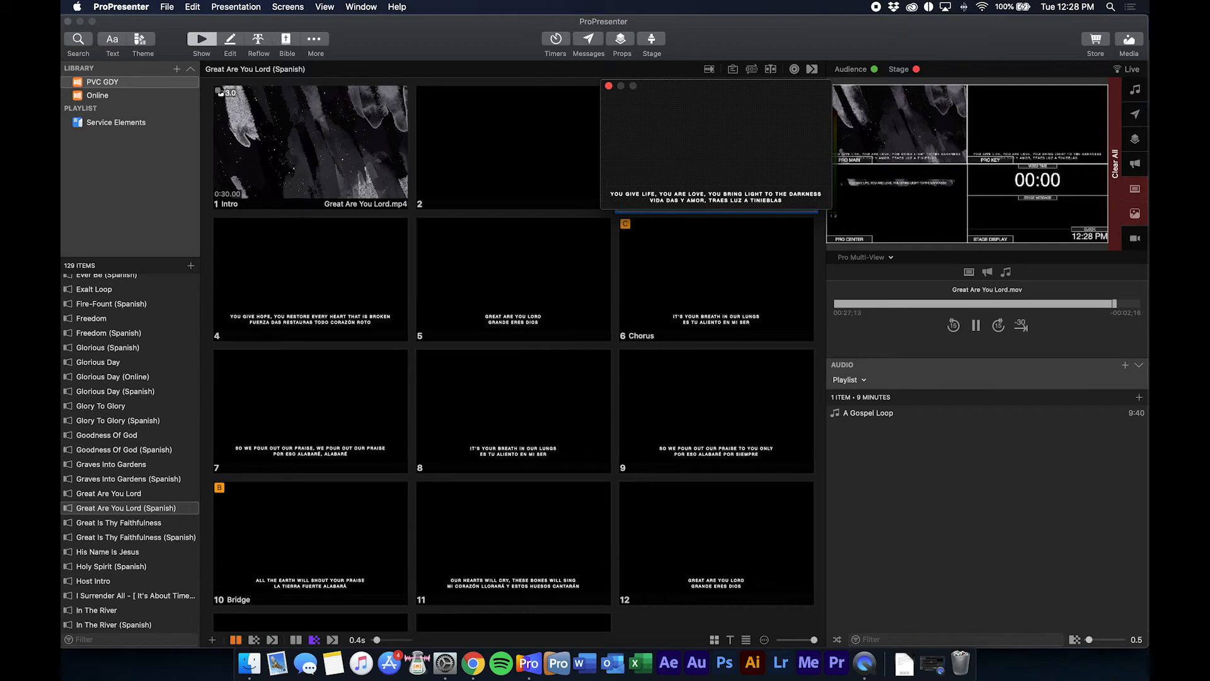
pyautogui.click(609, 87)
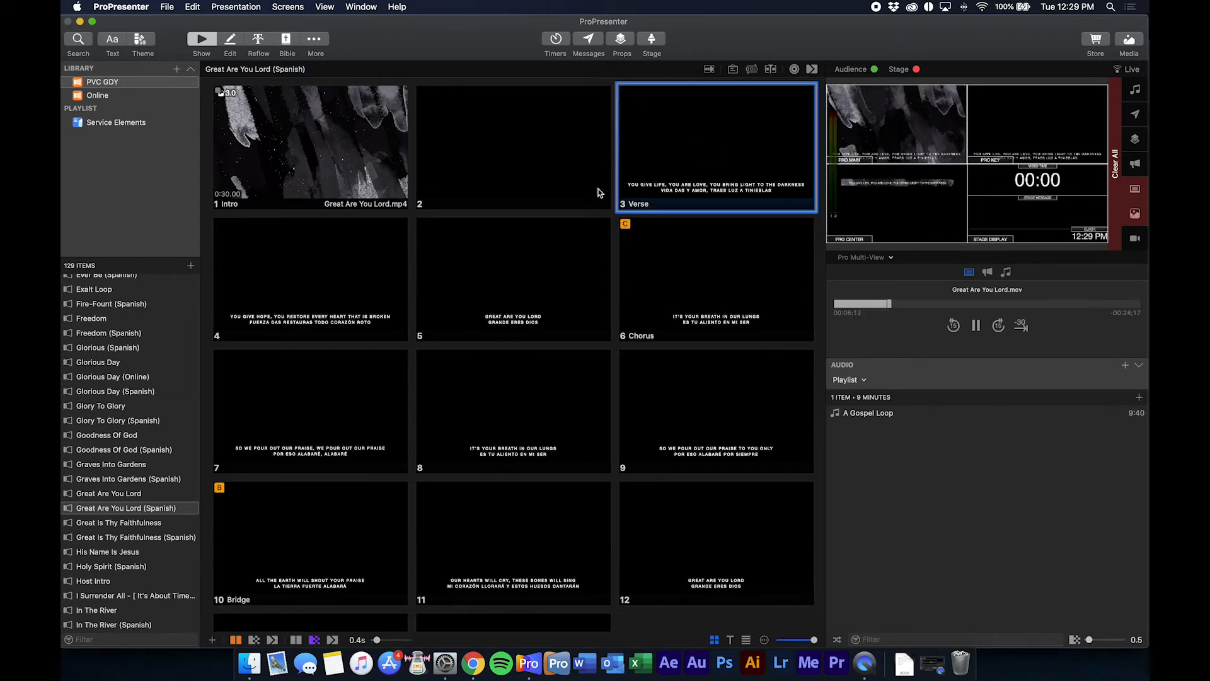
# Step: Trigger blank slide 2, and bring slide 4 of the verse live
pyautogui.scroll(-5, 360, 278)
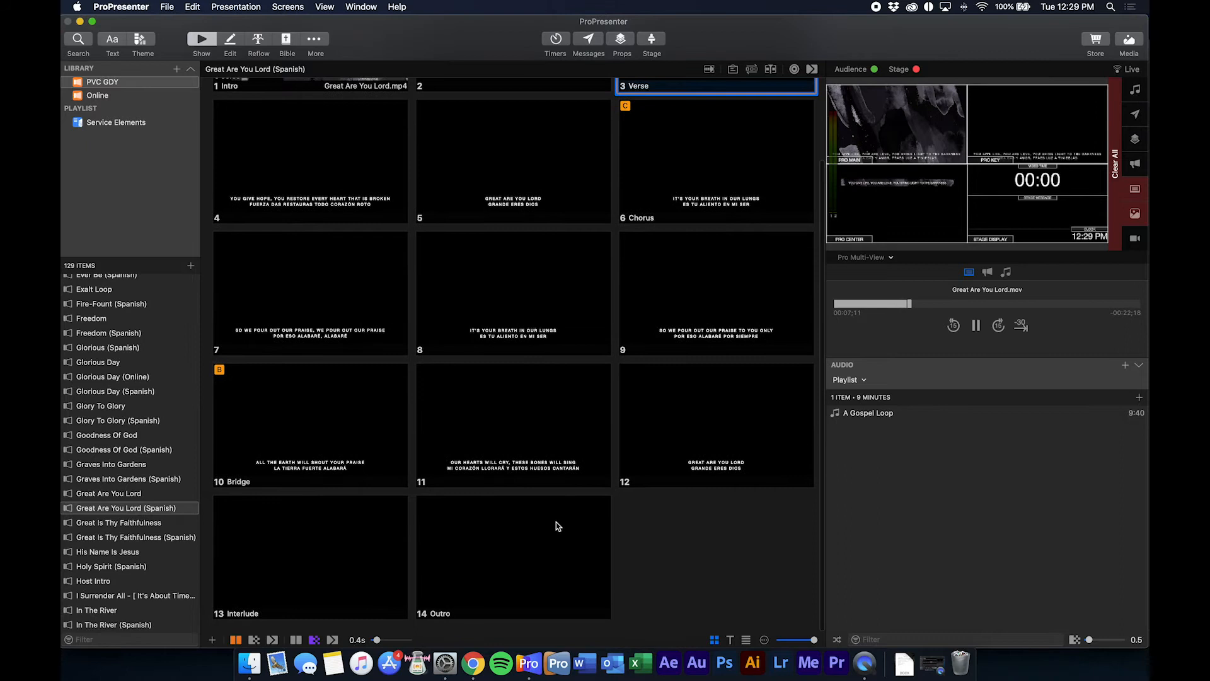
pyautogui.scroll(5, 402, 365)
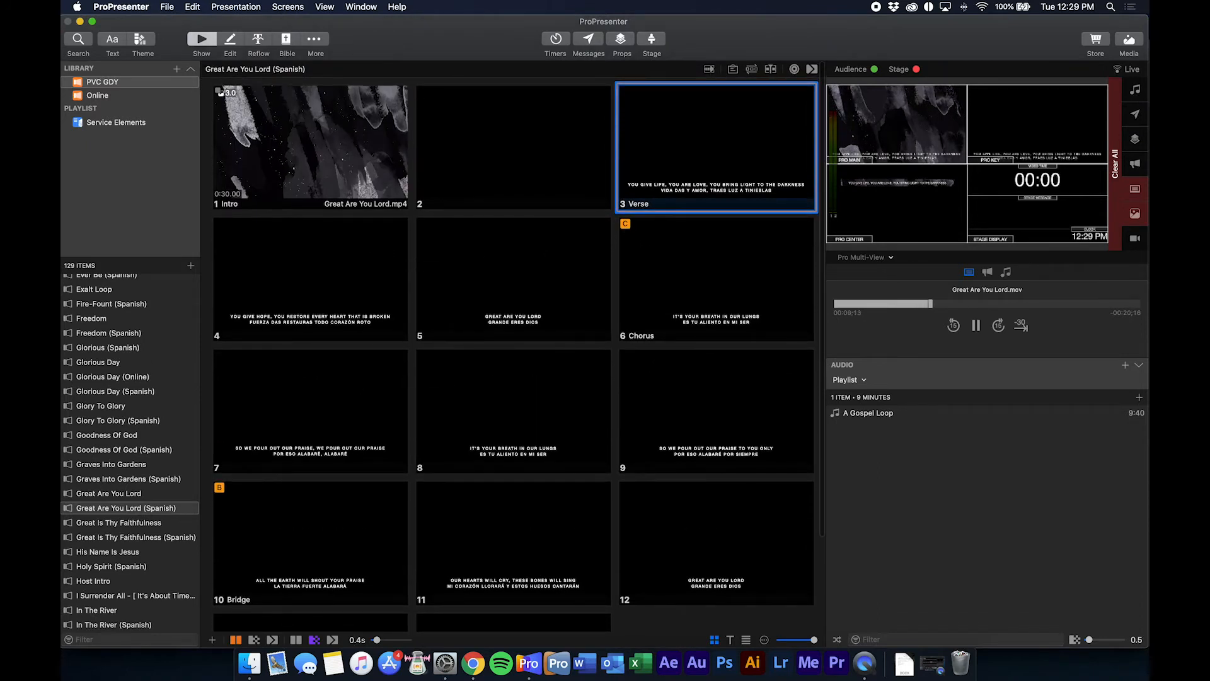
pyautogui.click(662, 170)
pyautogui.click(592, 152)
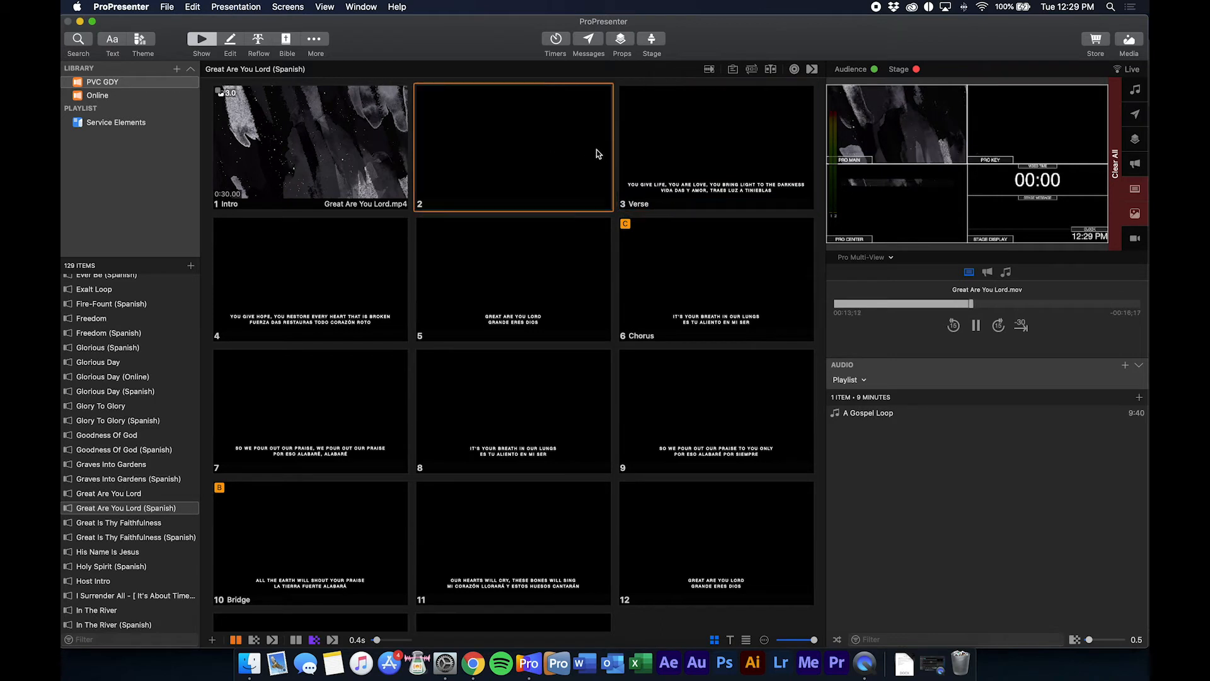
pyautogui.click(503, 320)
pyautogui.click(302, 324)
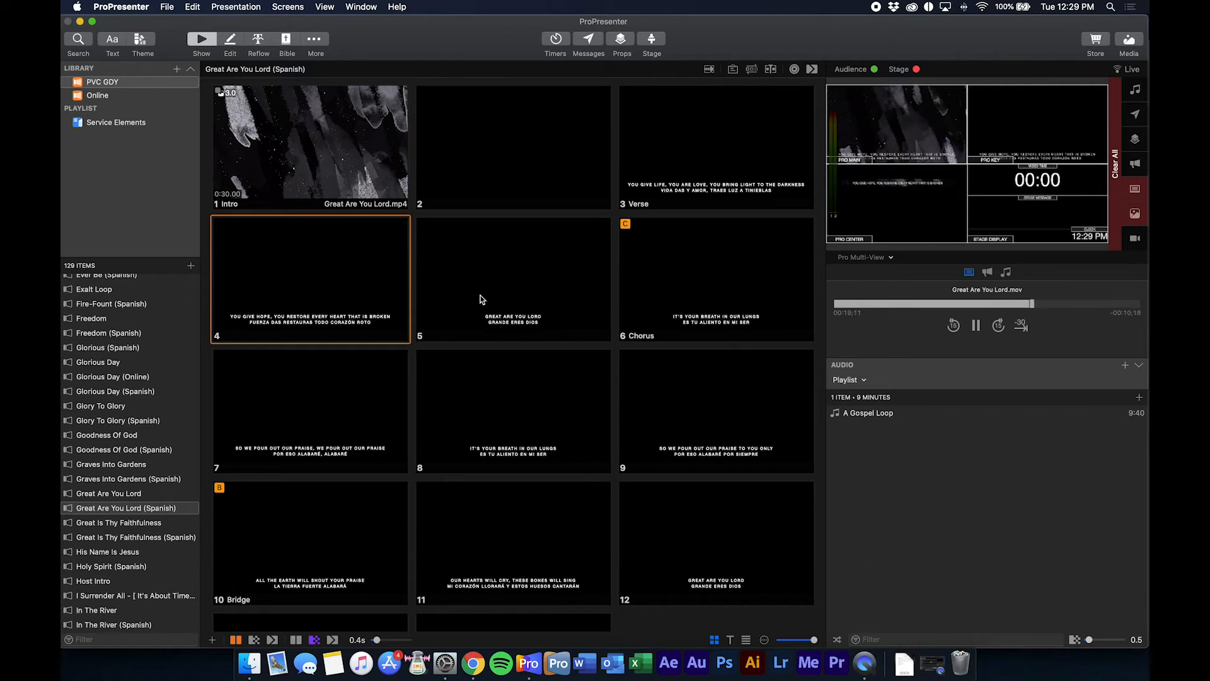
# Step: With slide 4 live, replace "HOPE" with "D" in its first line using Quick Edit and close the editor
pyautogui.rightClick(357, 287)
pyautogui.click(447, 292)
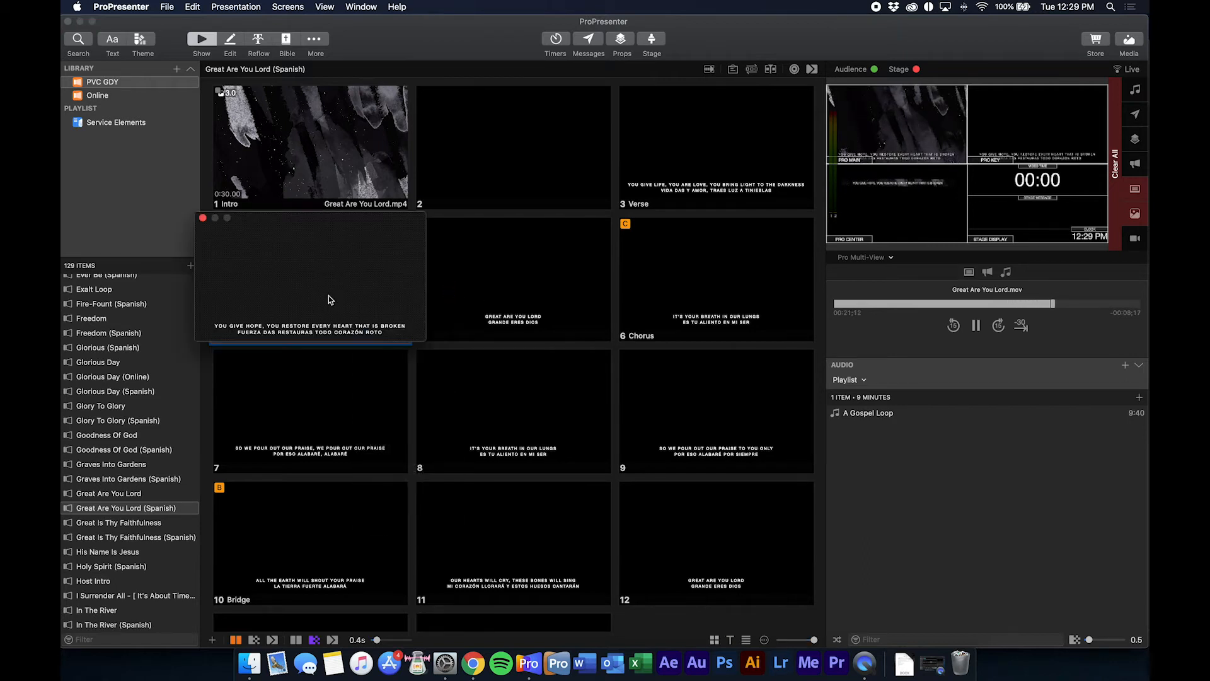
pyautogui.doubleClick(246, 326)
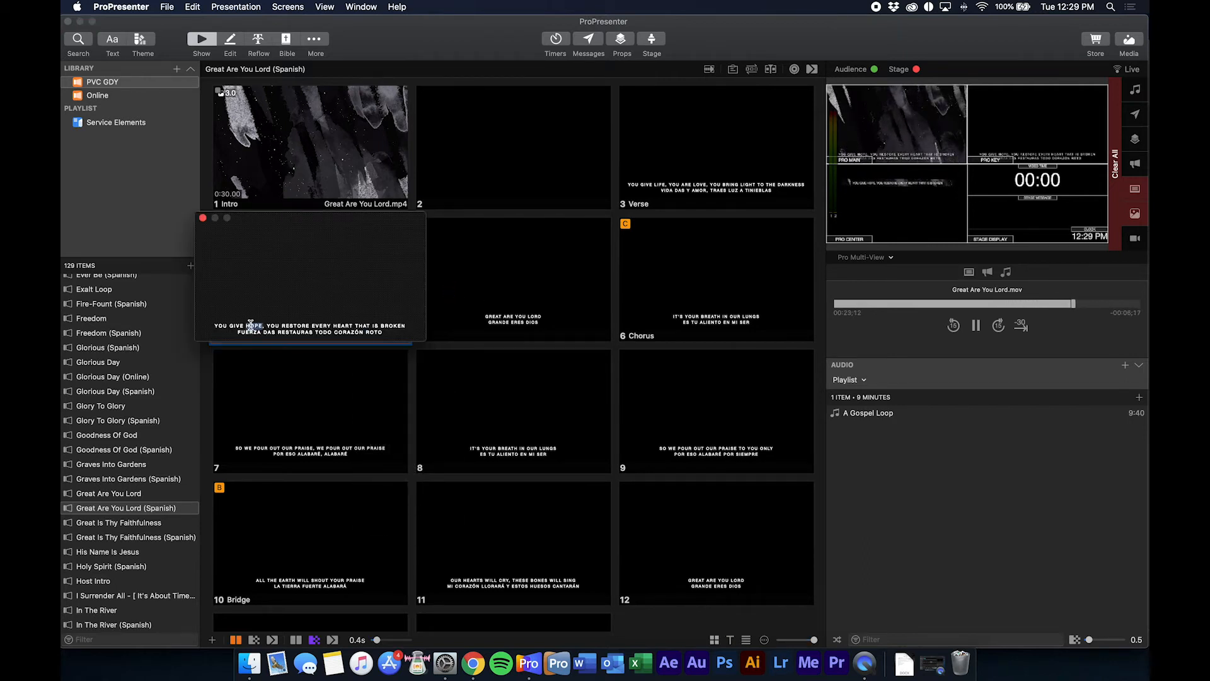
pyautogui.write('ADFFDA')
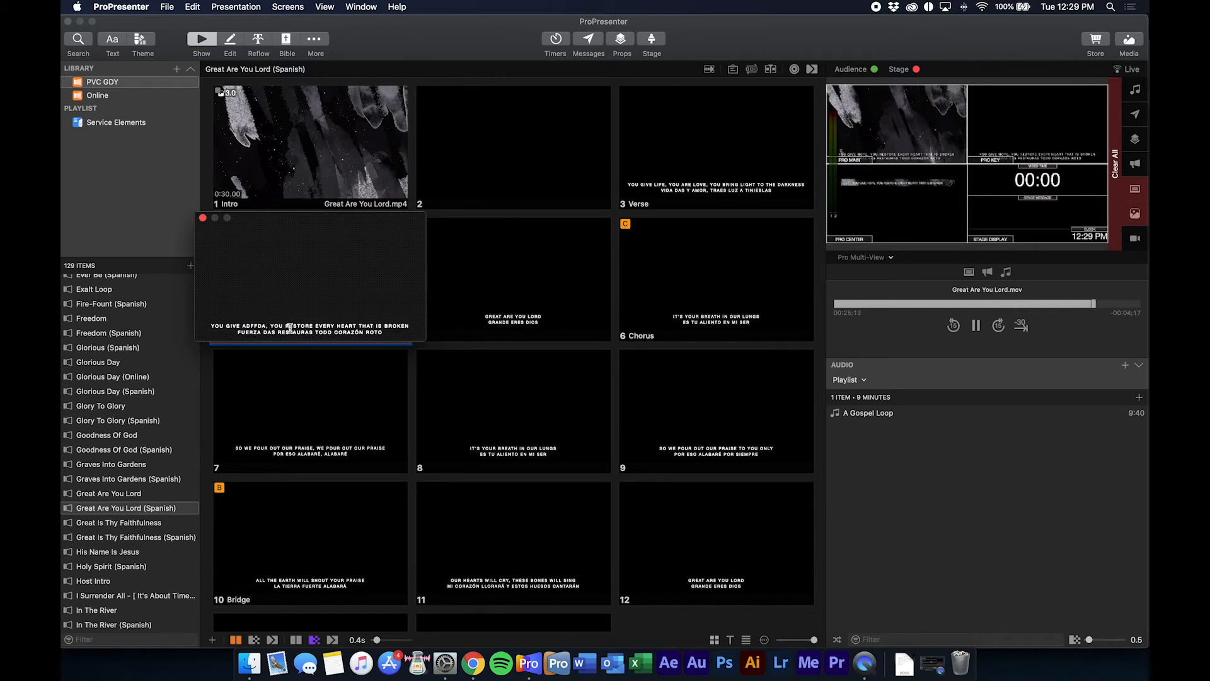
pyautogui.press('super+z')
pyautogui.write('D')
pyautogui.click(202, 218)
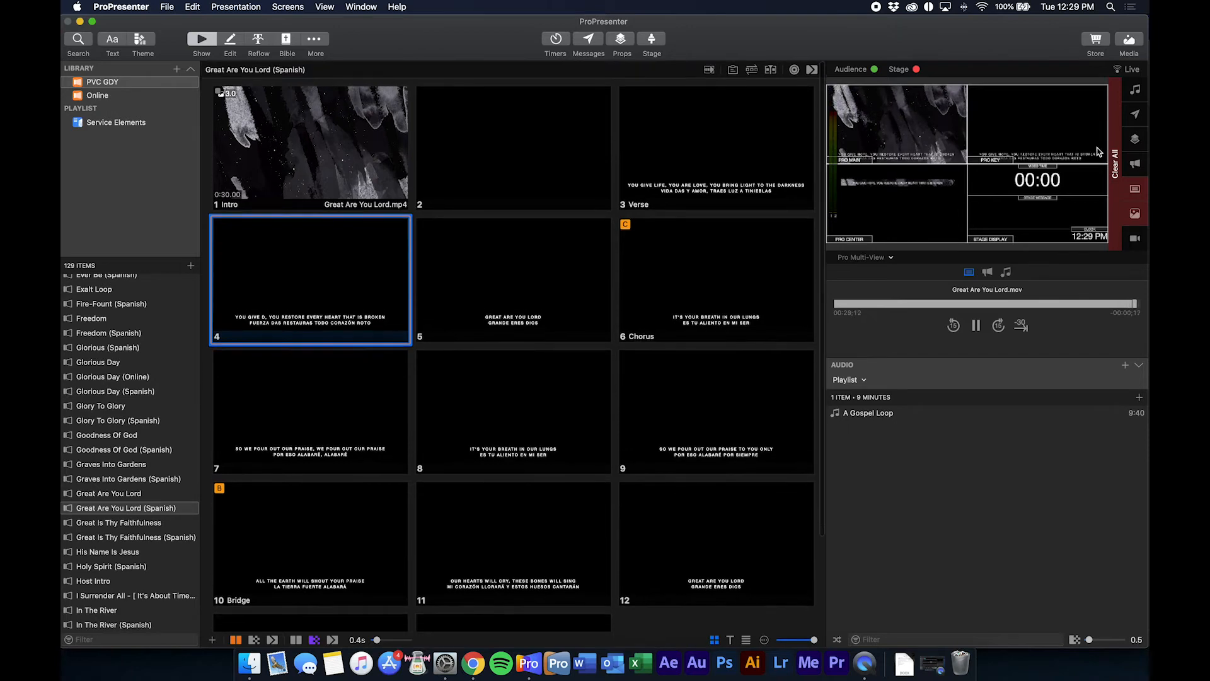
# Step: View slide 4 in the full slide editor and return to the show view
pyautogui.click(134, 233)
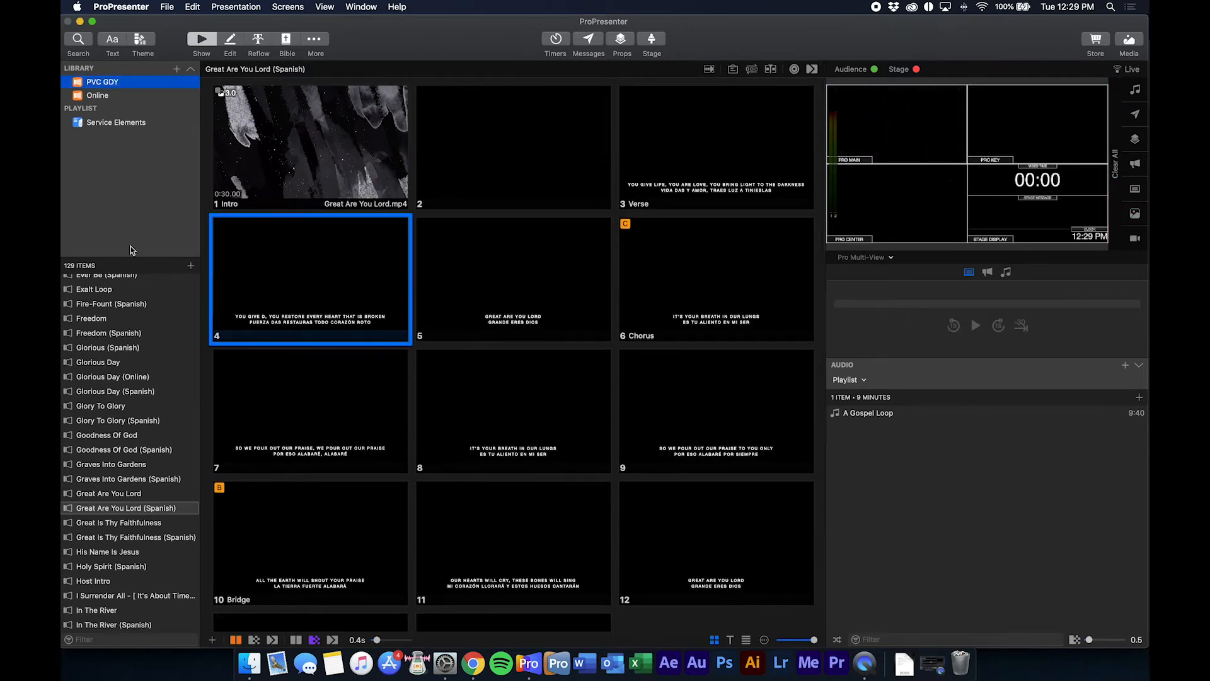
pyautogui.scroll(15, 104, 345)
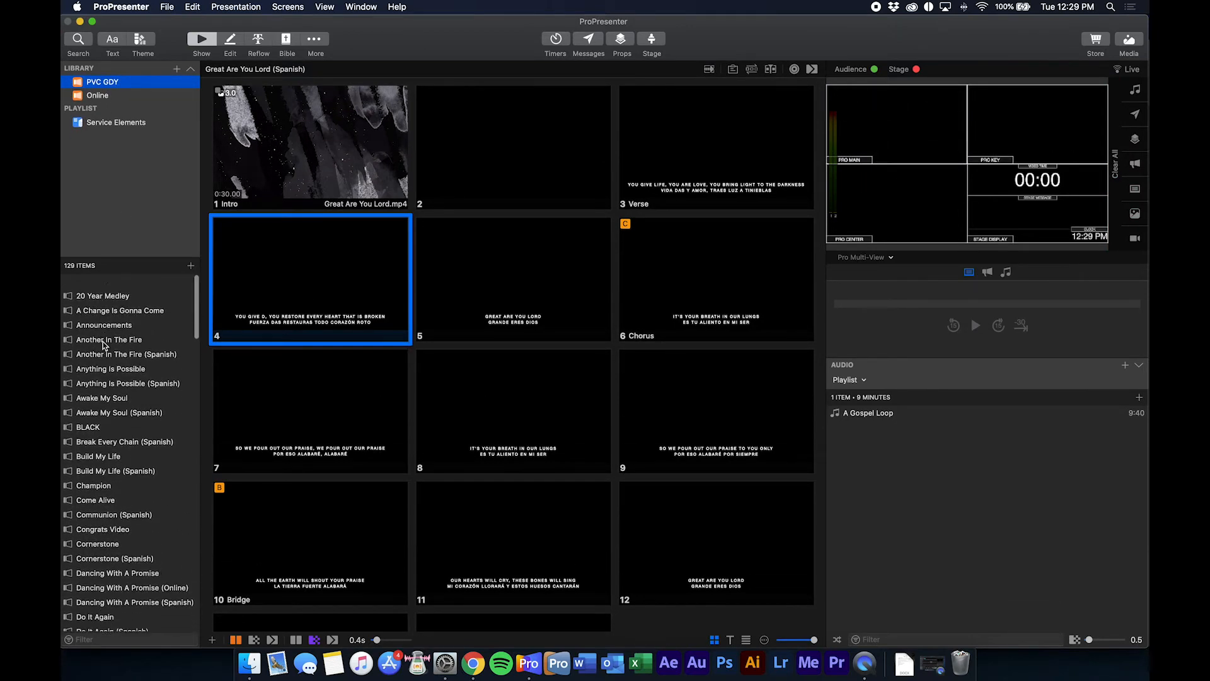
pyautogui.scroll(-4, 421, 281)
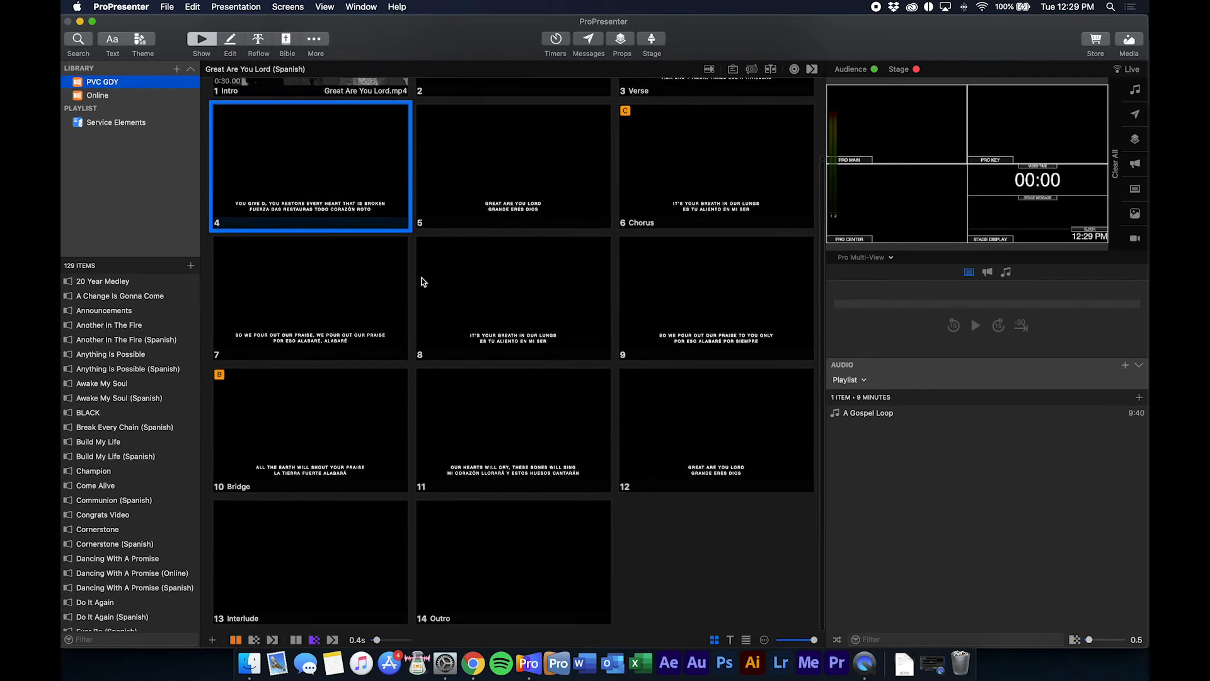
pyautogui.click(230, 39)
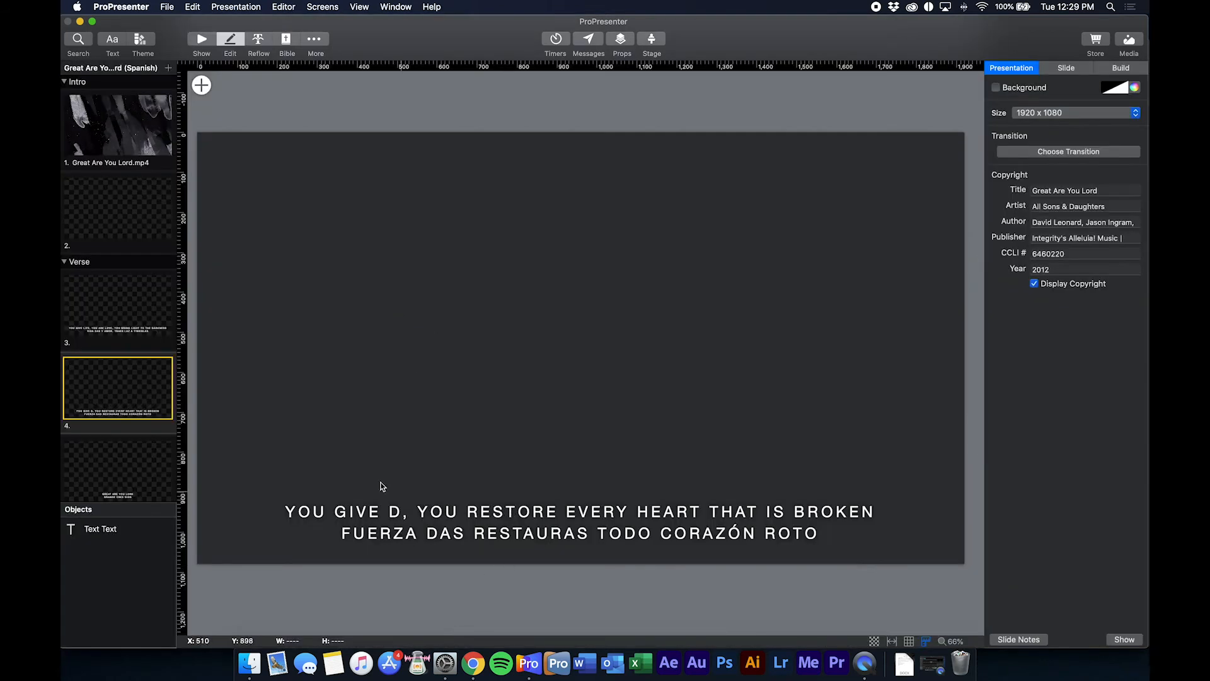
pyautogui.click(201, 40)
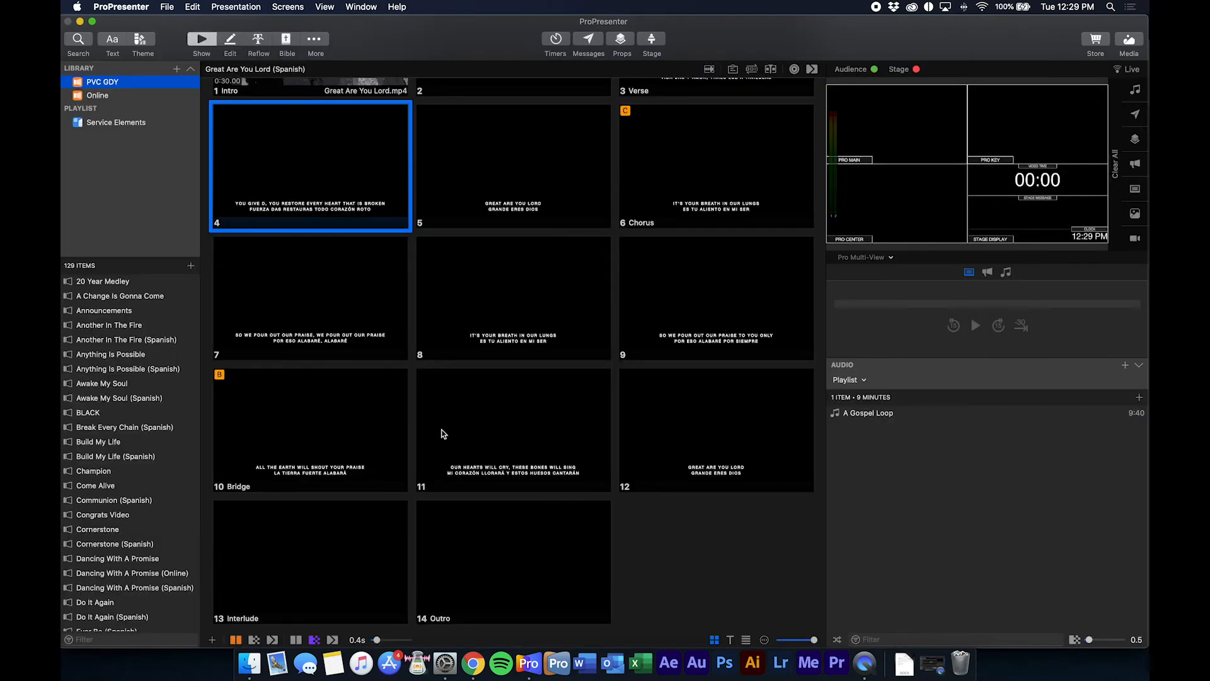
# Step: Replace "D" with "HOPE" in slide 4's first line using Quick Edit, and shrink the slide thumbnails
pyautogui.rightClick(307, 153)
pyautogui.click(343, 153)
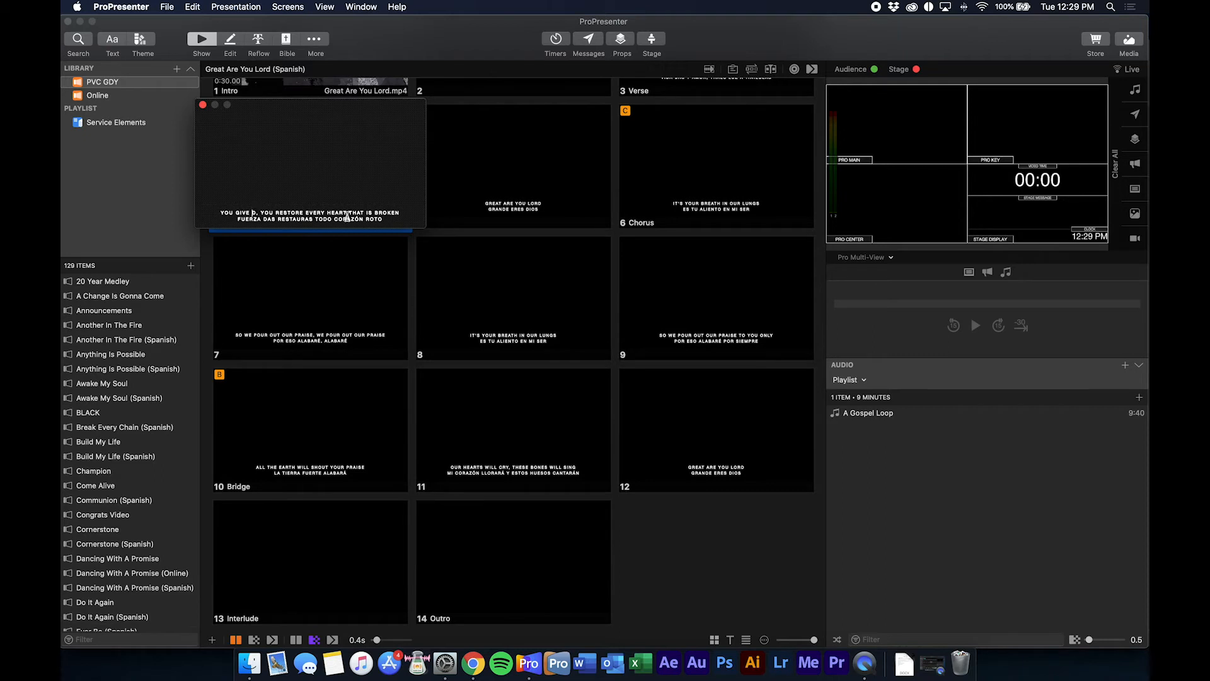
pyautogui.press('BackSpace')
pyautogui.write('HOPE')
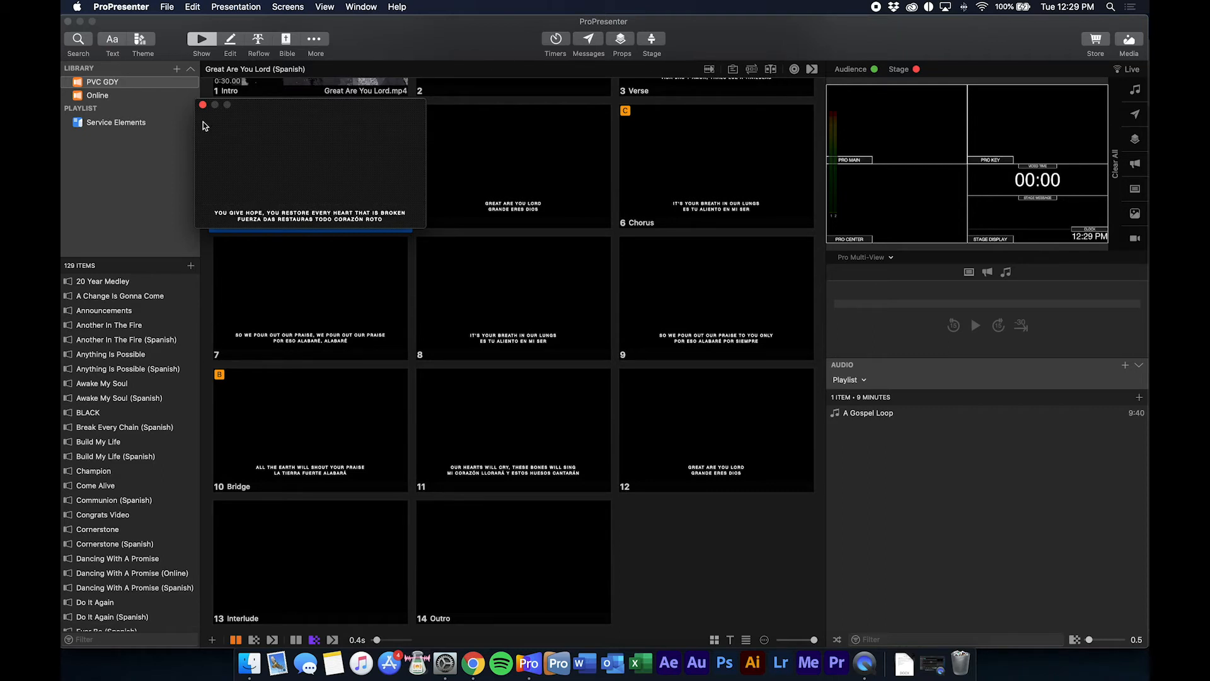
pyautogui.click(202, 106)
pyautogui.scroll(3, 460, 381)
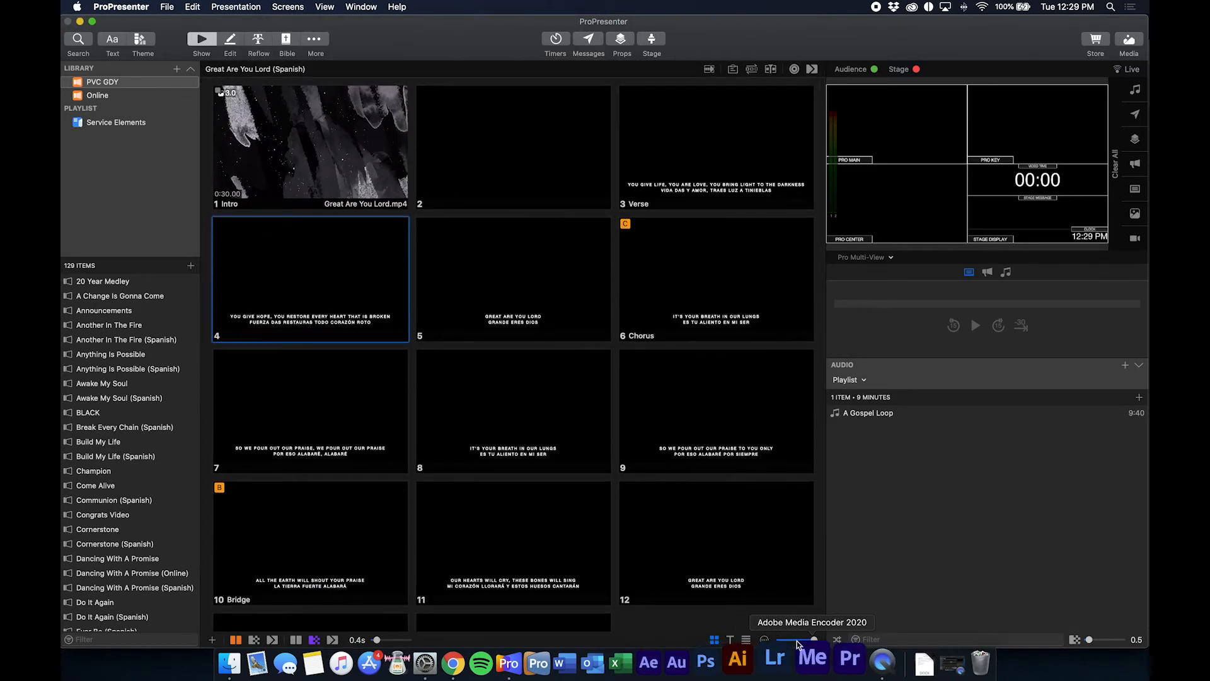
pyautogui.moveTo(809, 638); pyautogui.dragTo(797, 638)
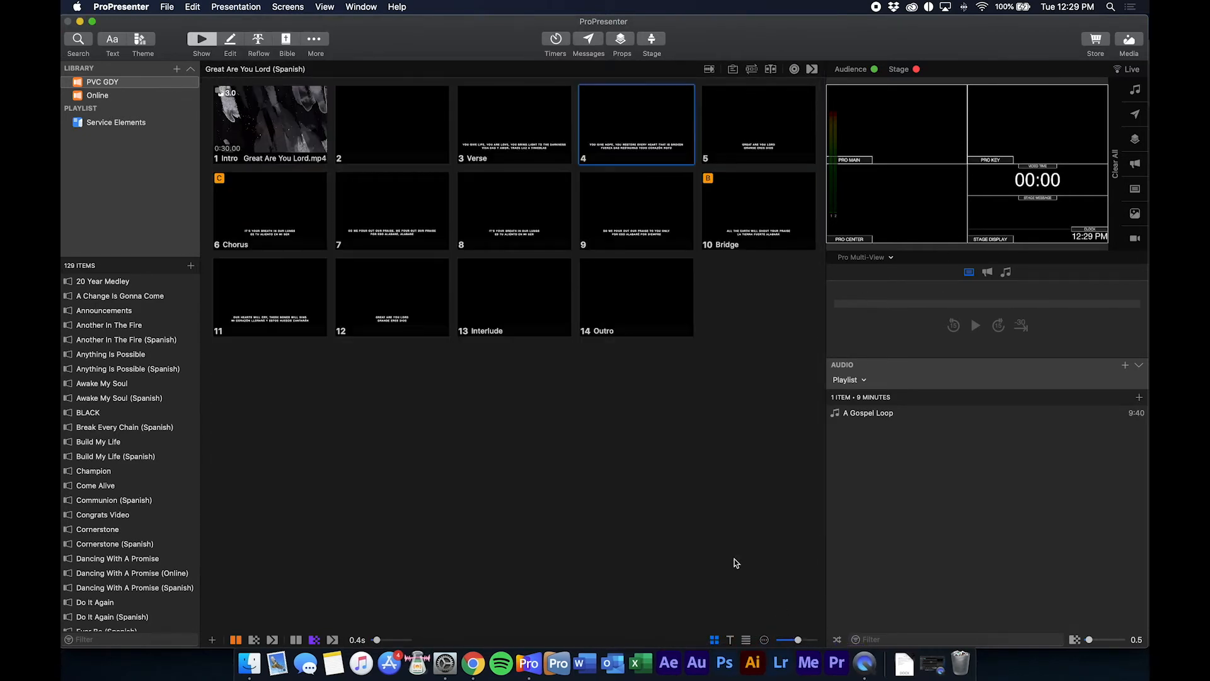
pyautogui.click(101, 163)
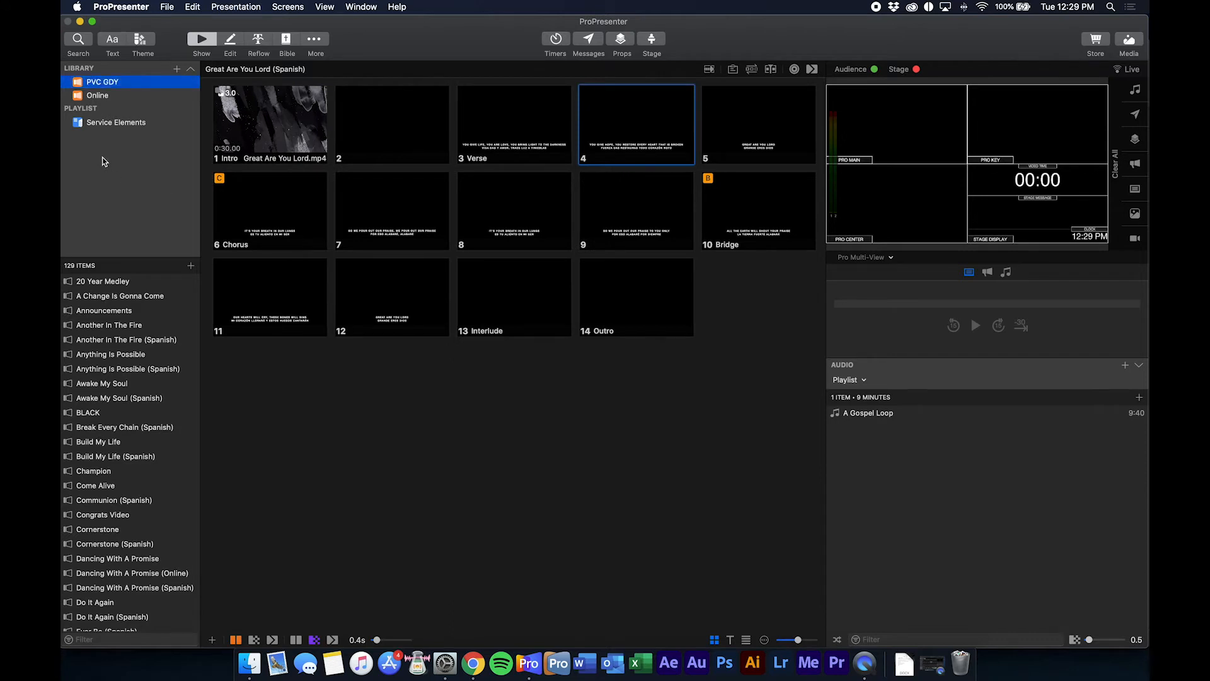
pyautogui.click(100, 96)
pyautogui.click(119, 81)
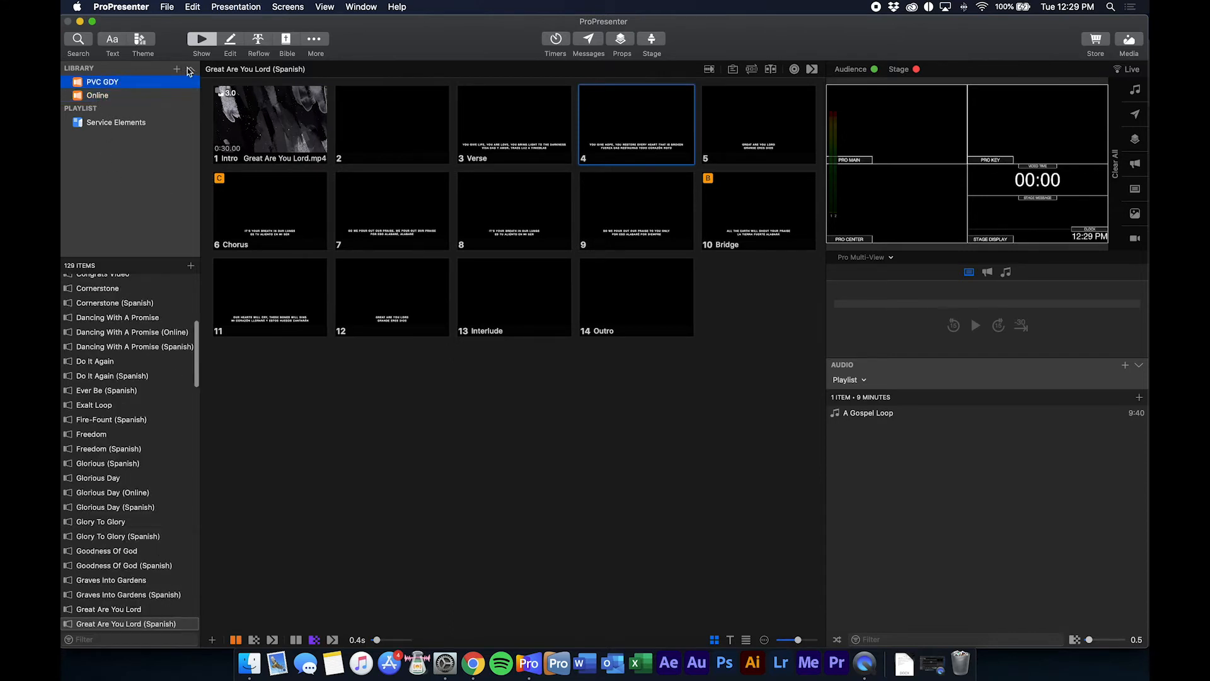
pyautogui.click(190, 68)
pyautogui.click(176, 69)
pyautogui.click(191, 69)
pyautogui.click(190, 69)
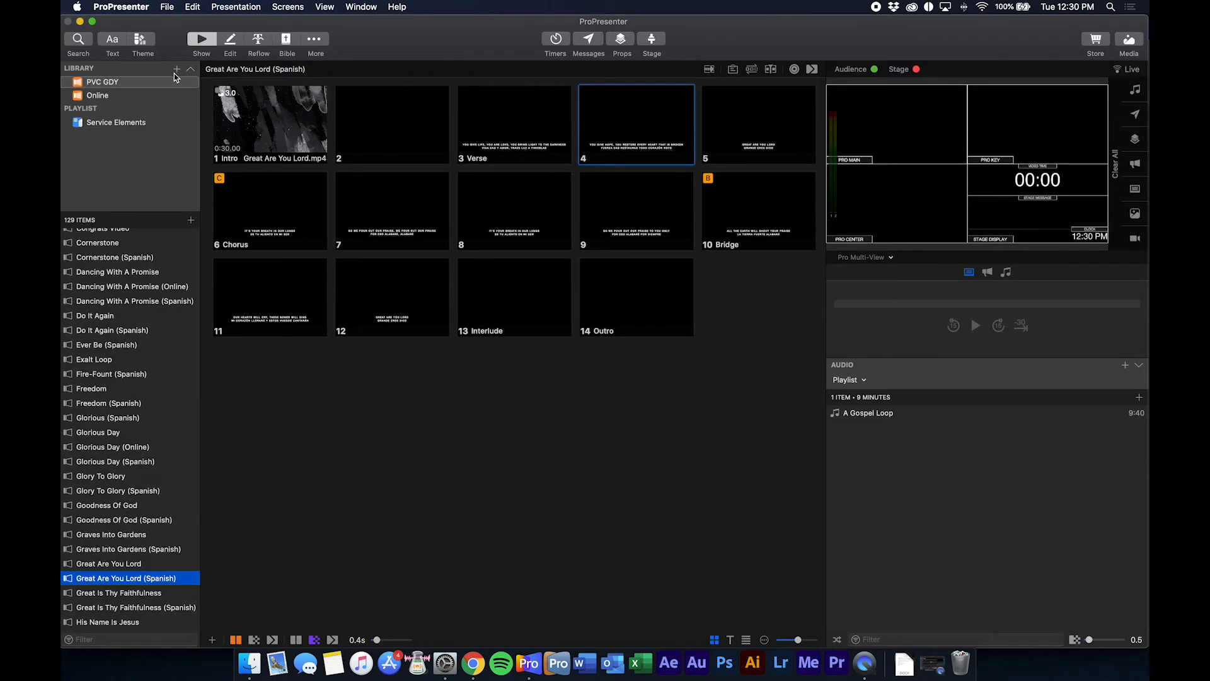
# Step: Create a new library named "Training"
pyautogui.click(176, 68)
pyautogui.click(194, 80)
pyautogui.write('Training')
pyautogui.press('Return')
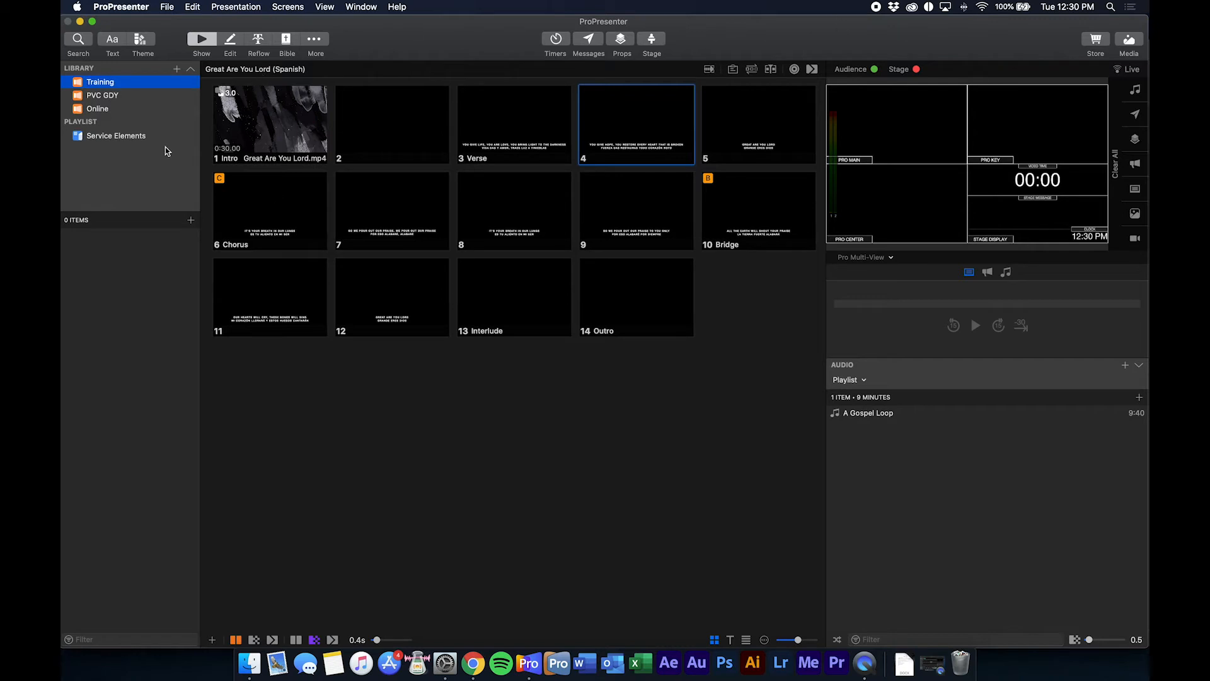
# Step: Add a new playlist named "Training"
pyautogui.click(176, 69)
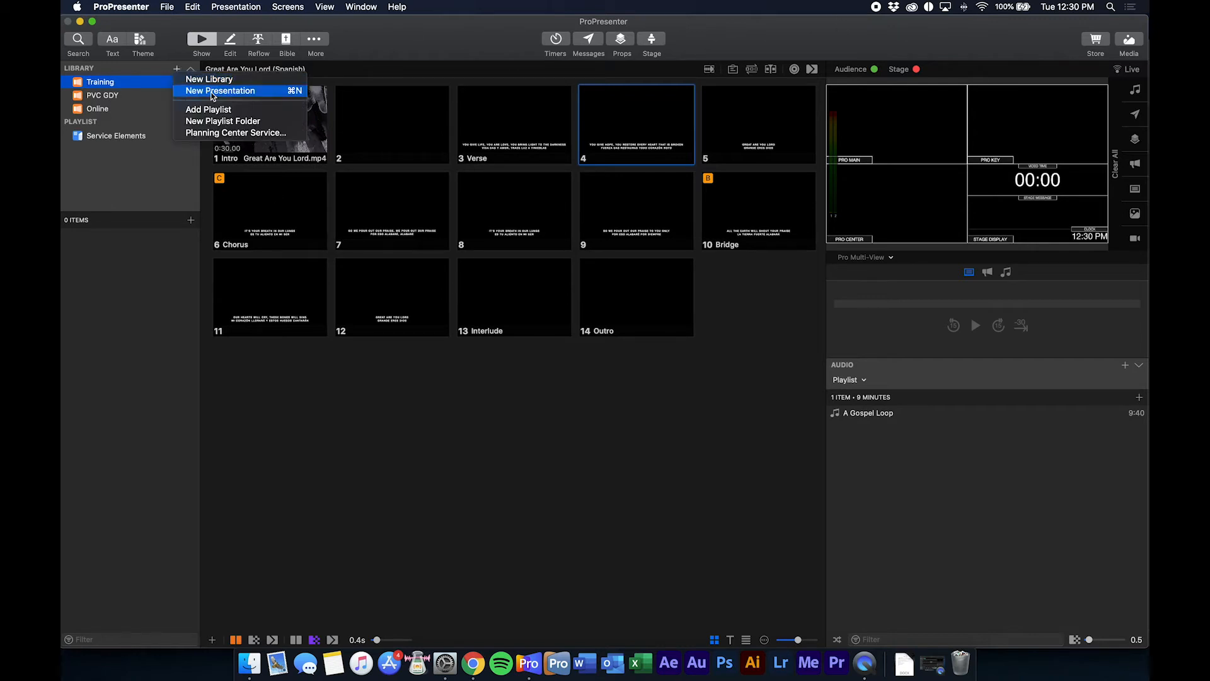
pyautogui.click(208, 114)
pyautogui.write('Training')
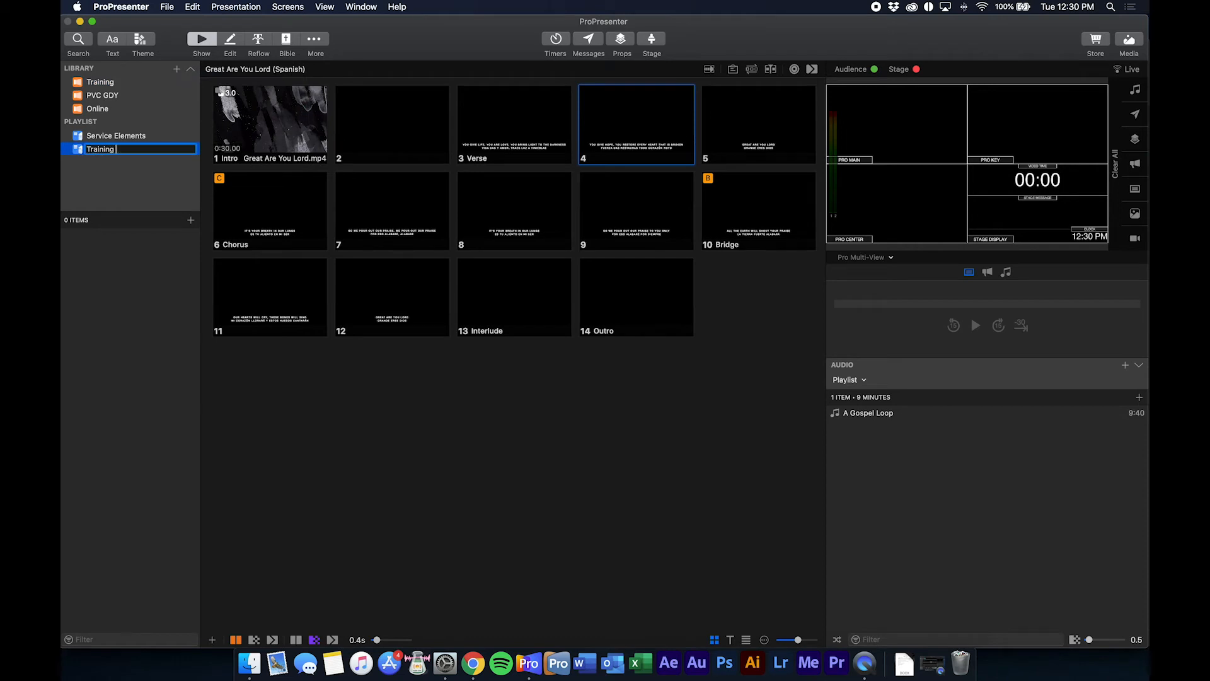
pyautogui.press('Return')
pyautogui.click(478, 547)
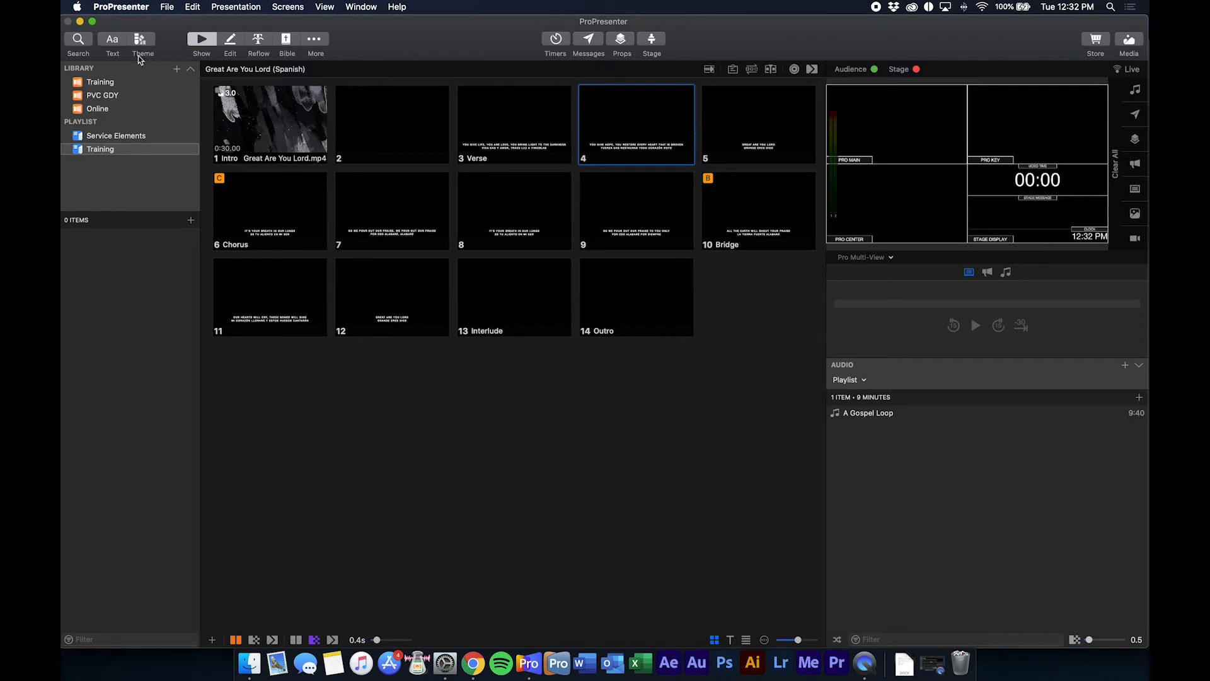
# Step: Create a new 1920 x 1080 presentation named "Training" in the Training library
pyautogui.click(177, 70)
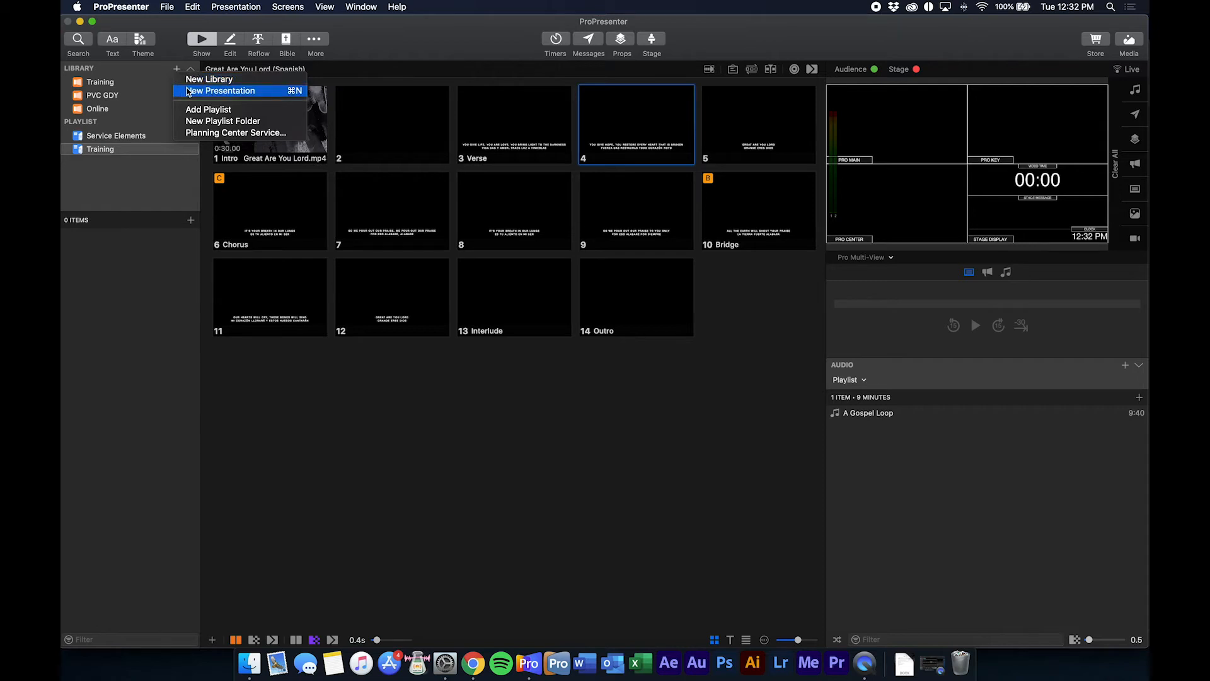
pyautogui.click(187, 91)
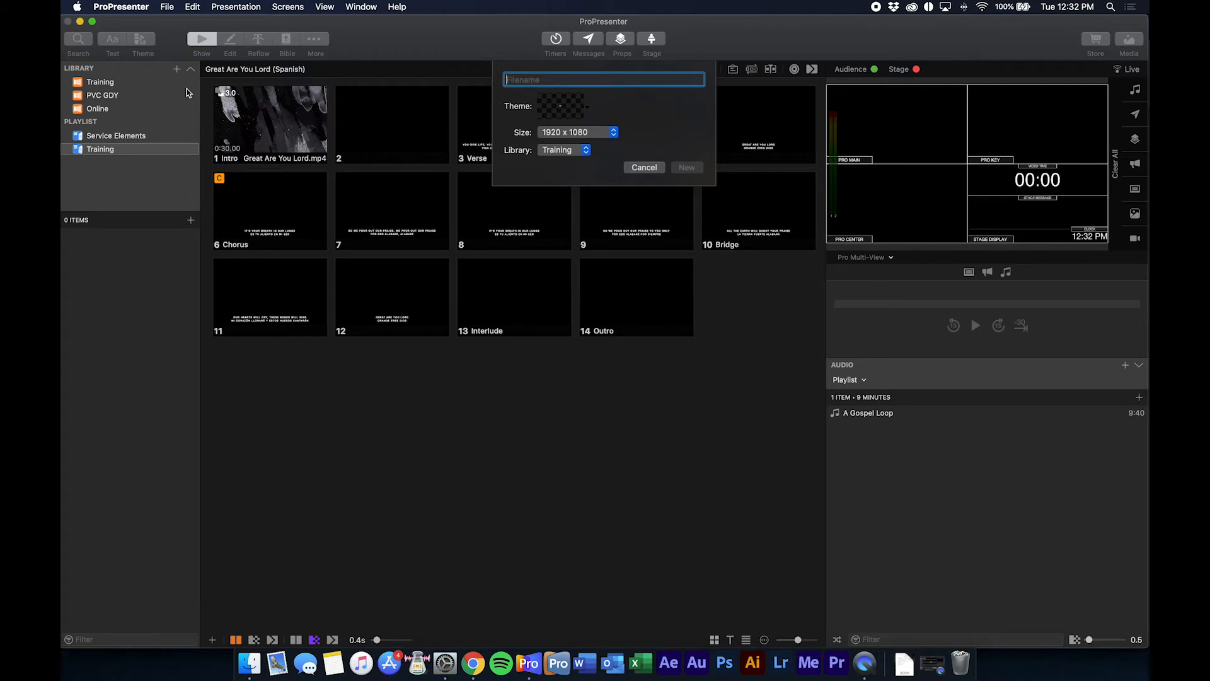
pyautogui.write('Training')
pyautogui.press('Return')
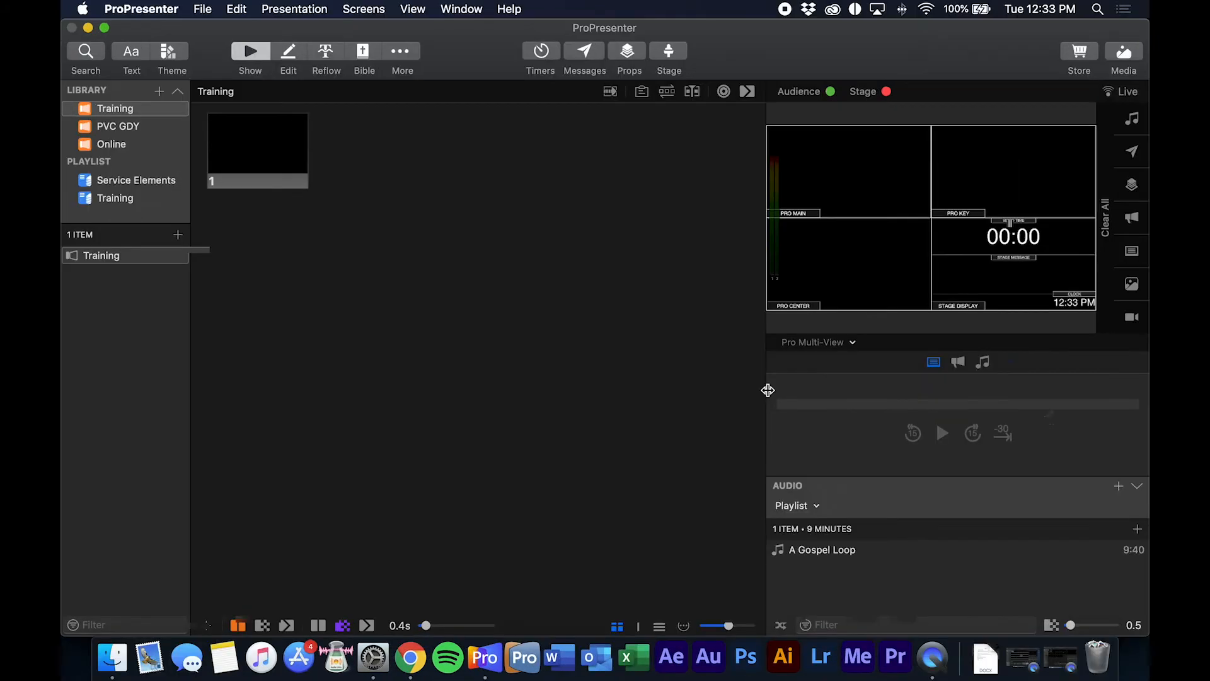
# Step: Shrink the output preview area and open the Training presentation in the slide editor
pyautogui.moveTo(767, 390); pyautogui.dragTo(882, 404)
pyautogui.moveTo(967, 476); pyautogui.dragTo(972, 420)
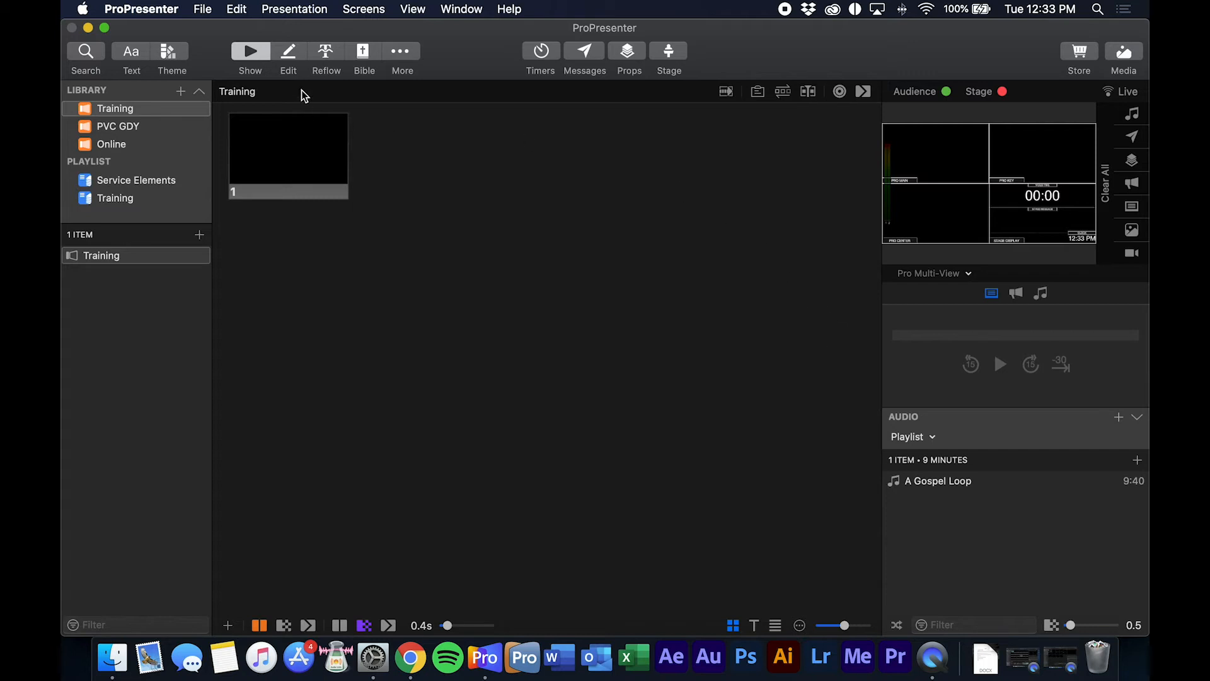
pyautogui.click(291, 63)
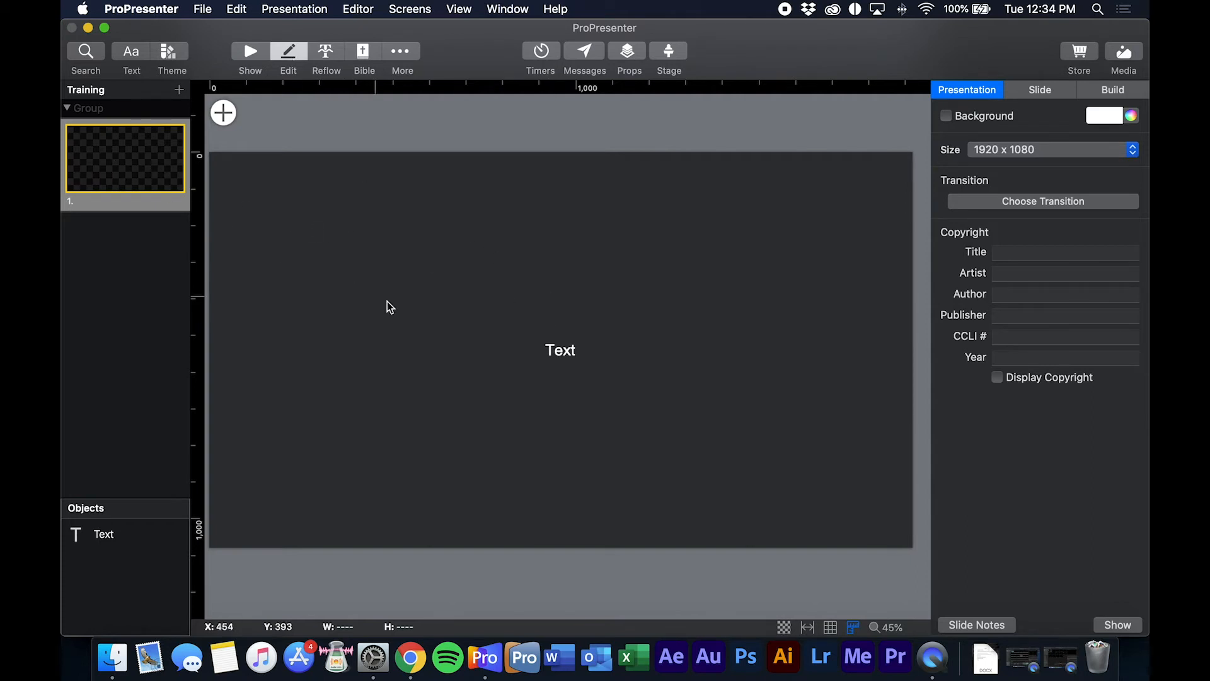
# Step: Replace the placeholder text on the first slide with "Welcome to Palm Valley Church"
pyautogui.doubleClick(552, 369)
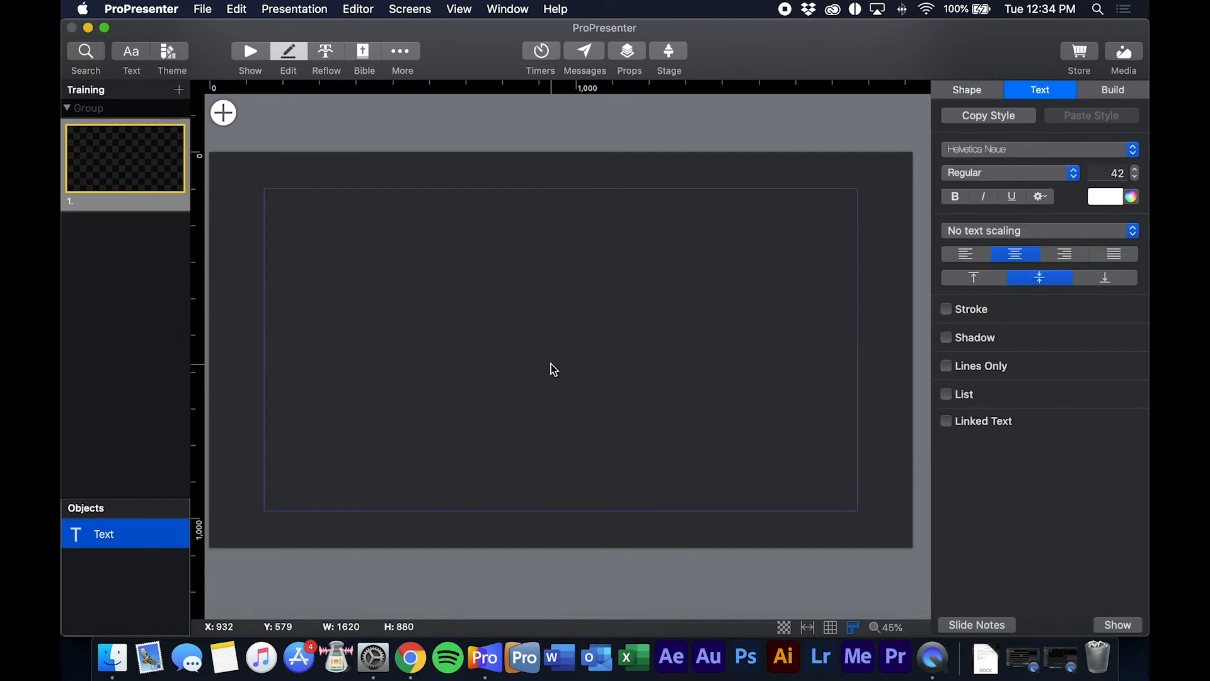
pyautogui.write('Worh')
pyautogui.write('hip')
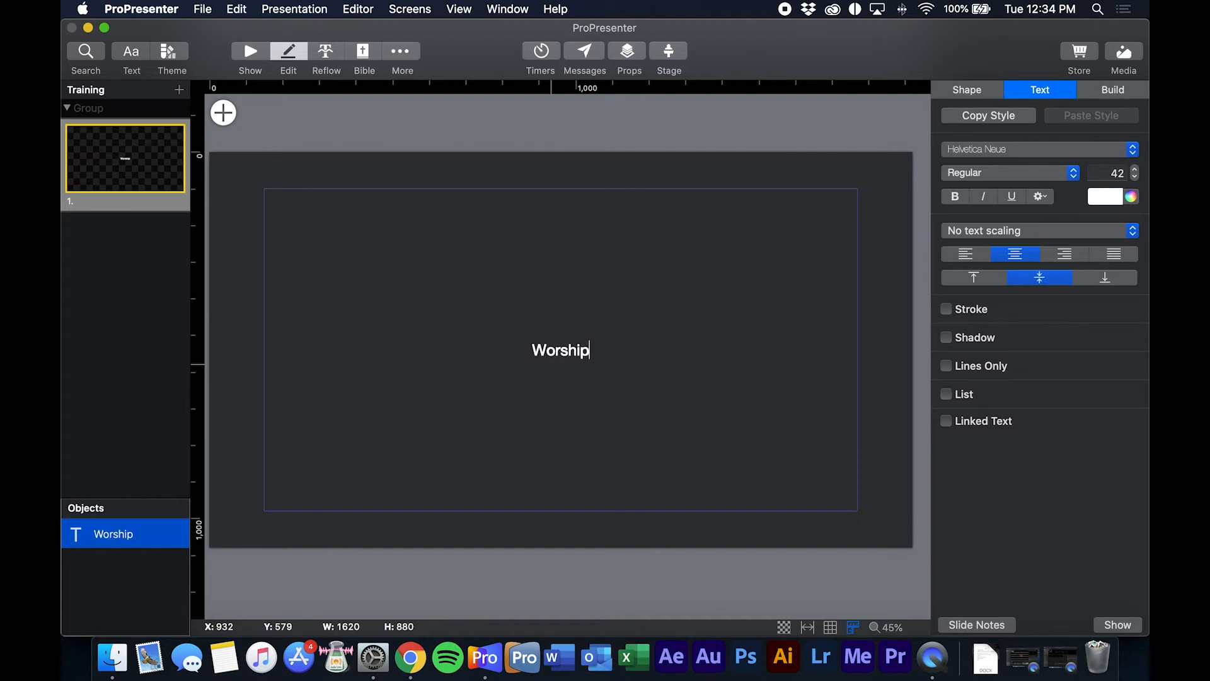
pyautogui.press('BackSpace')
pyautogui.press('BackSpace')
pyautogui.press('BackSpace')
pyautogui.press('BackSpace')
pyautogui.press('BackSpace')
pyautogui.press('BackSpace')
pyautogui.write('elcome to ')
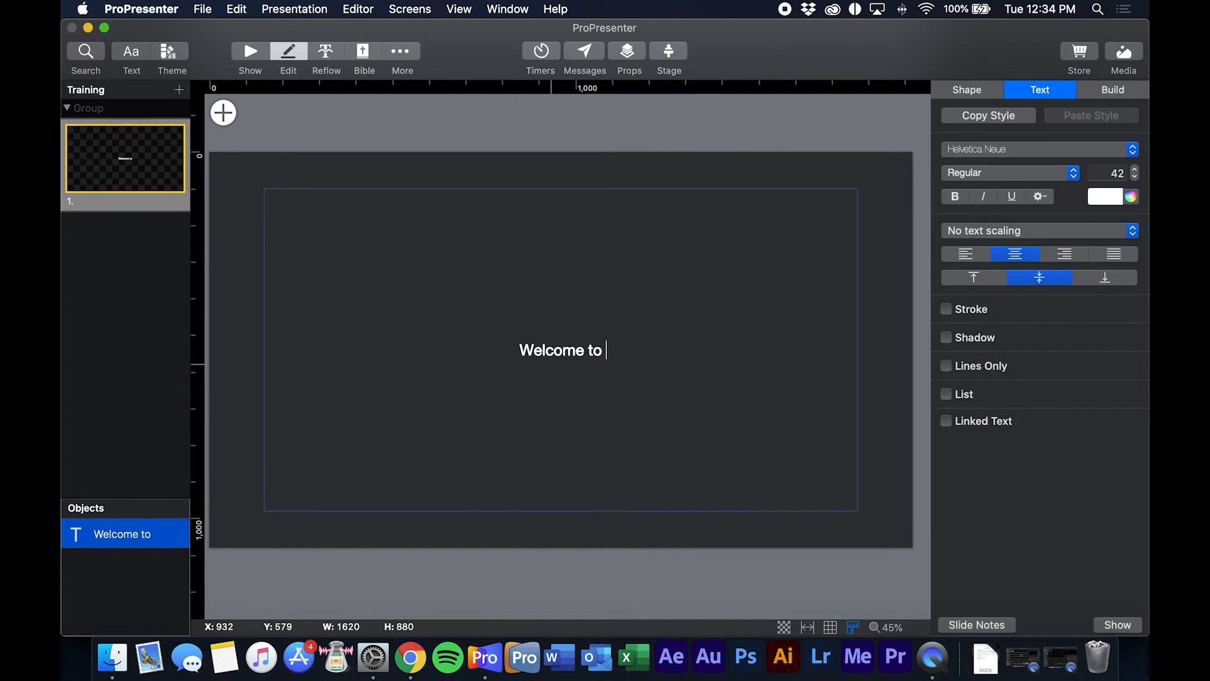
pyautogui.write('Pal')
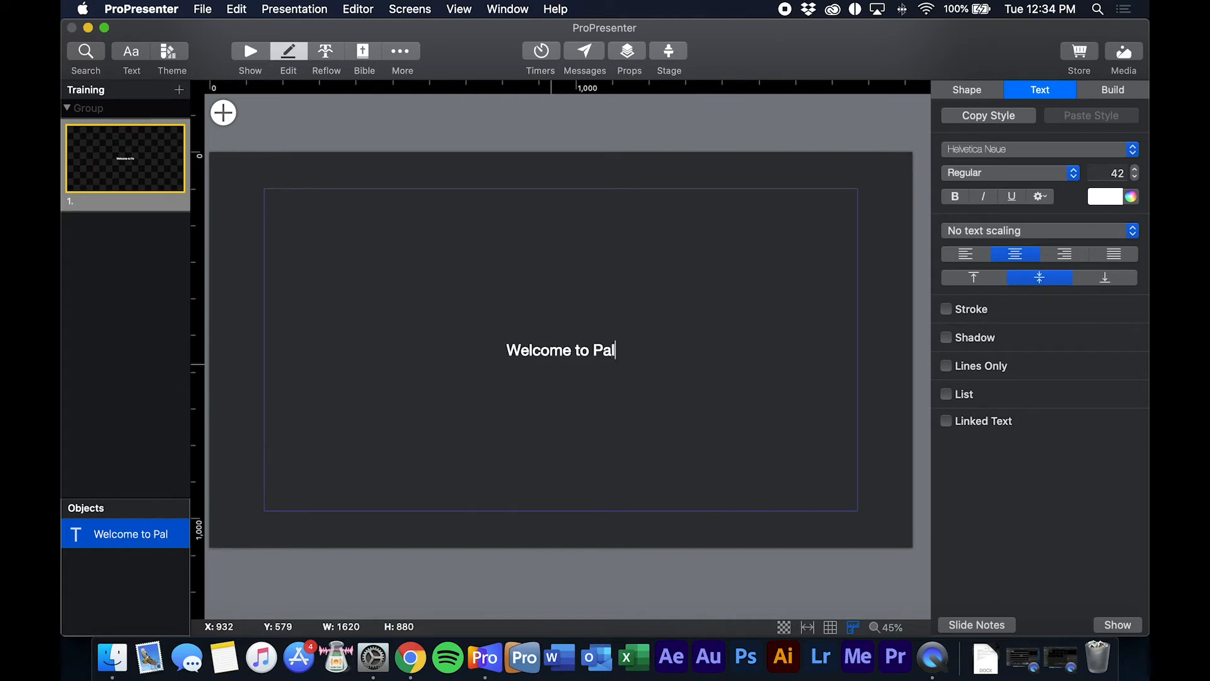
pyautogui.write('m Val')
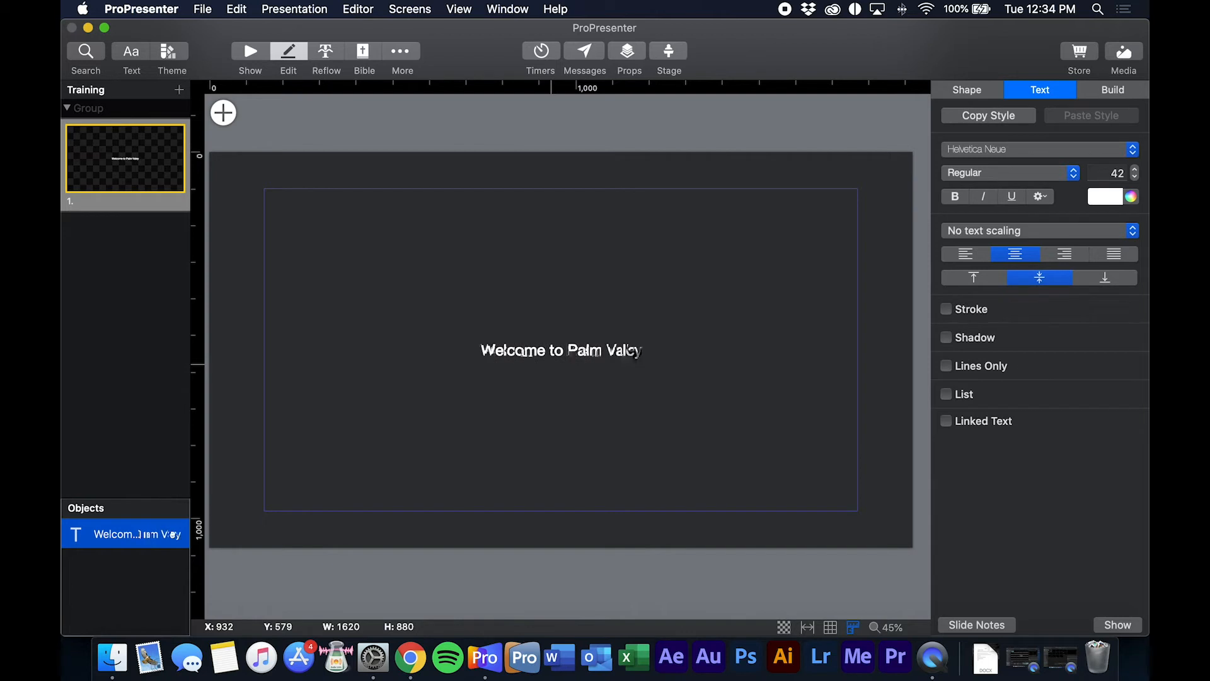
pyautogui.write('ley Church')
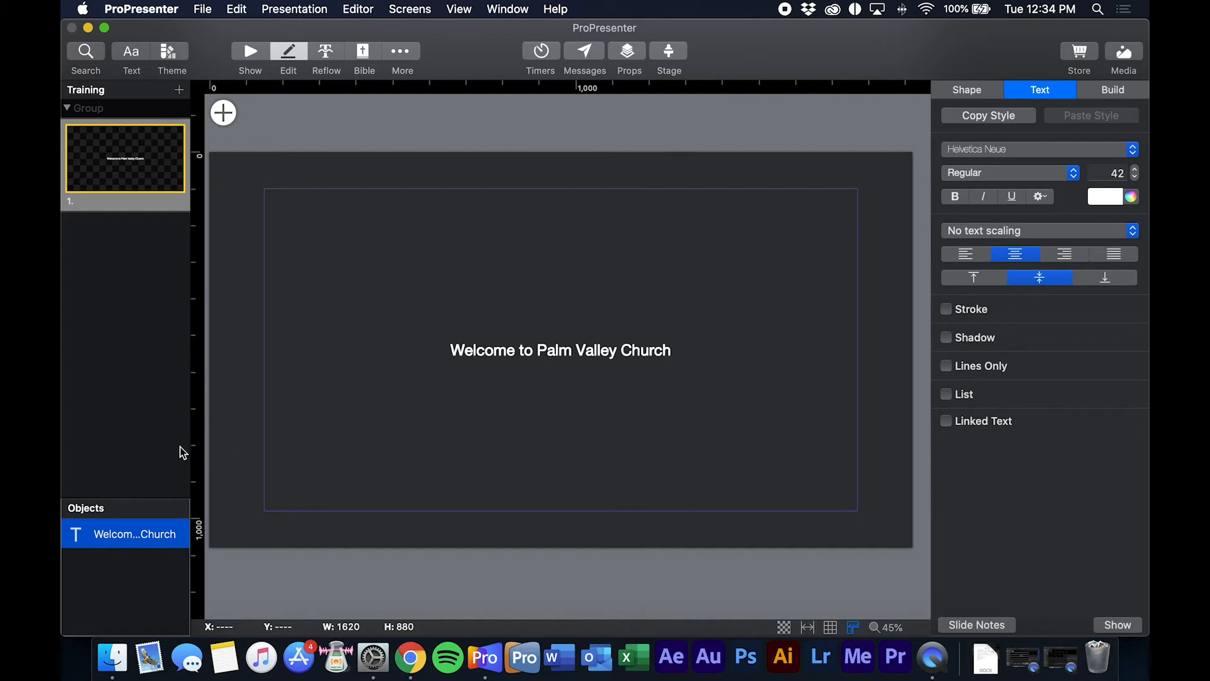
pyautogui.click(229, 516)
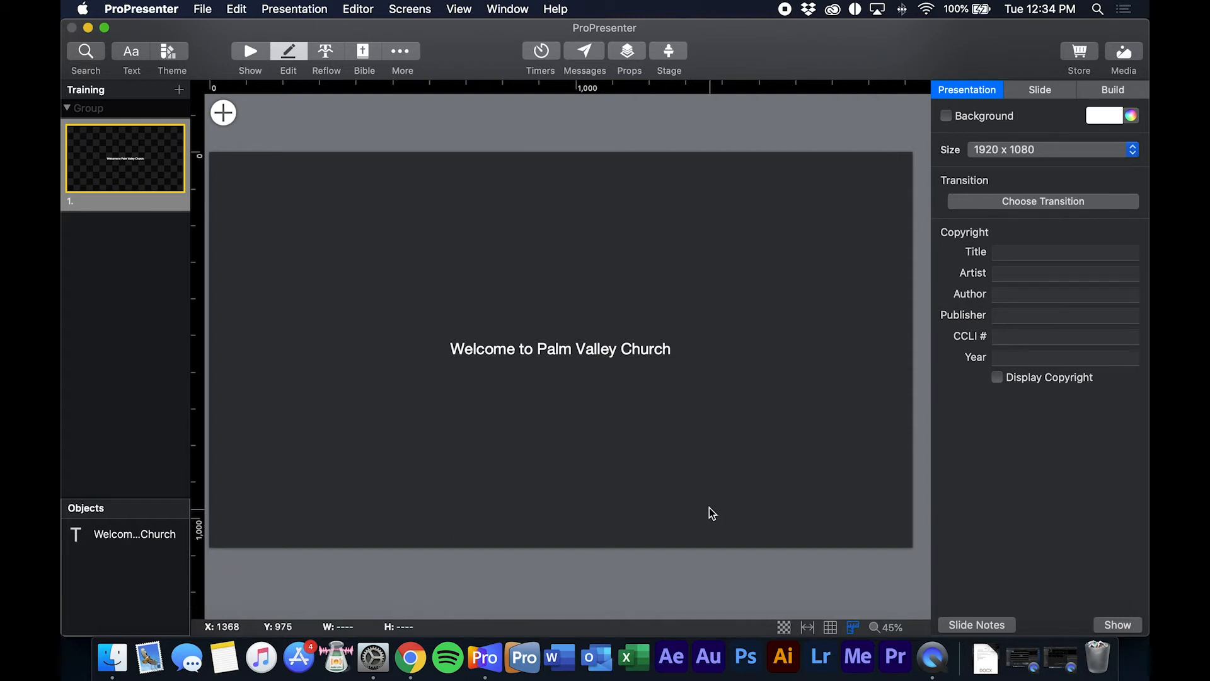
# Step: Try the Hoefler Text, Marker Felt, a bold script and the LUXIA font on the welcome text
pyautogui.click(594, 437)
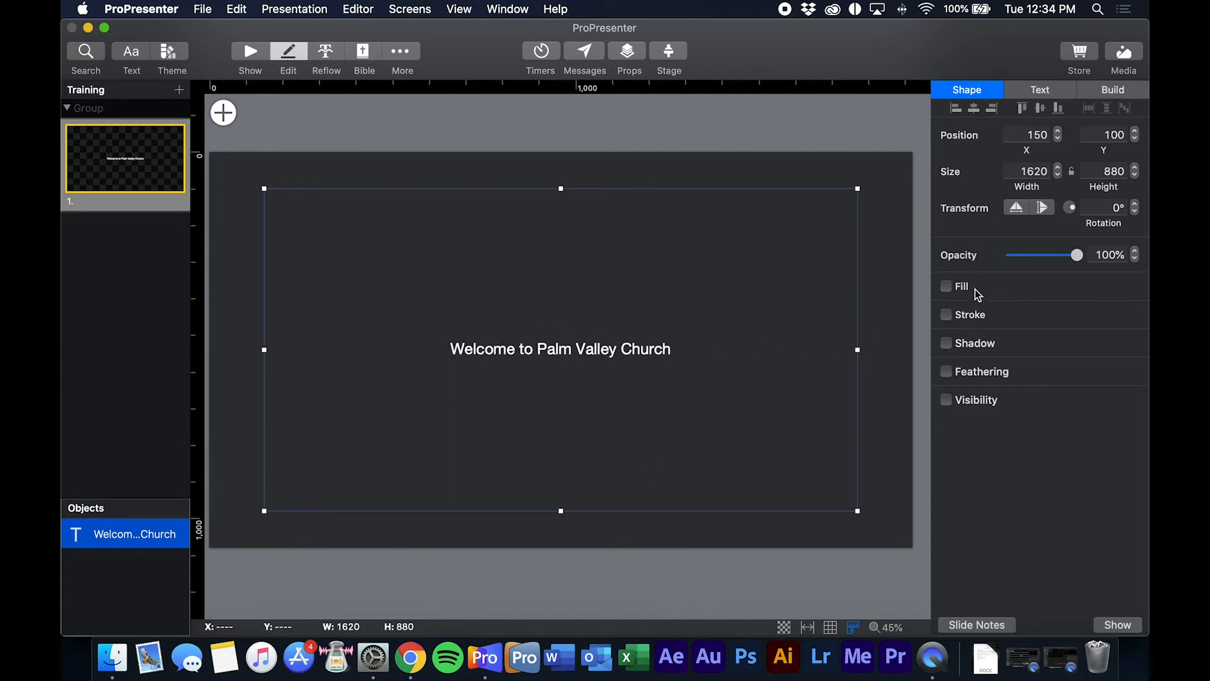
pyautogui.click(1041, 92)
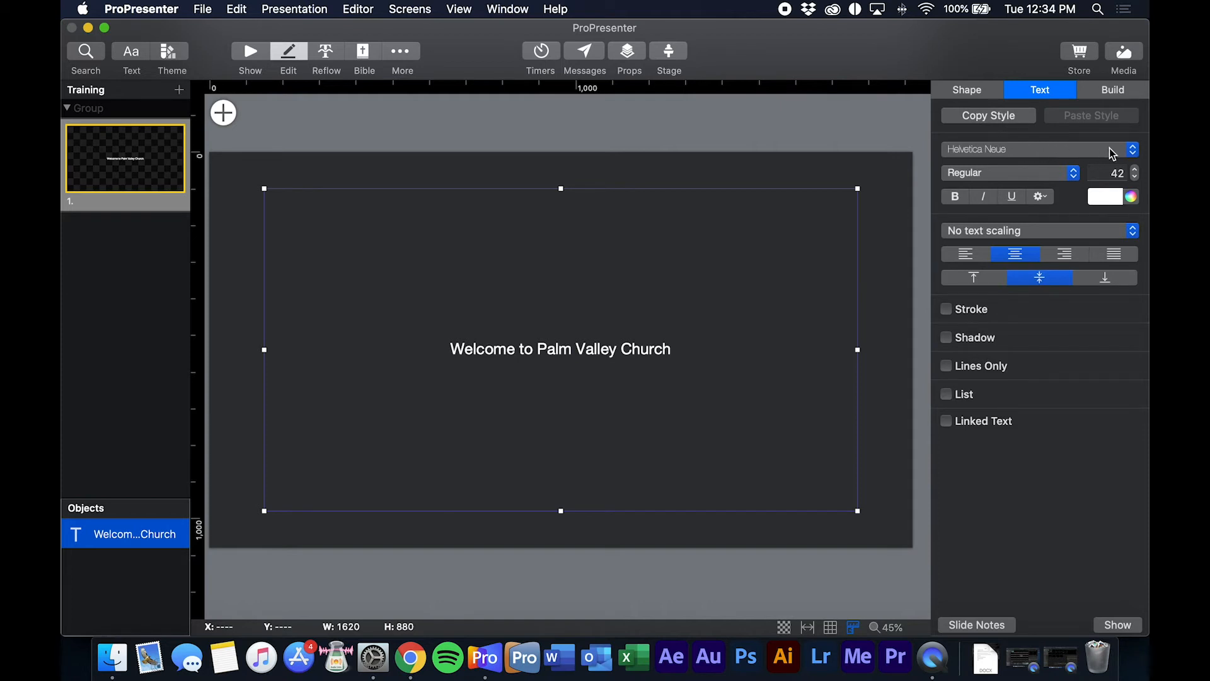
pyautogui.click(1133, 150)
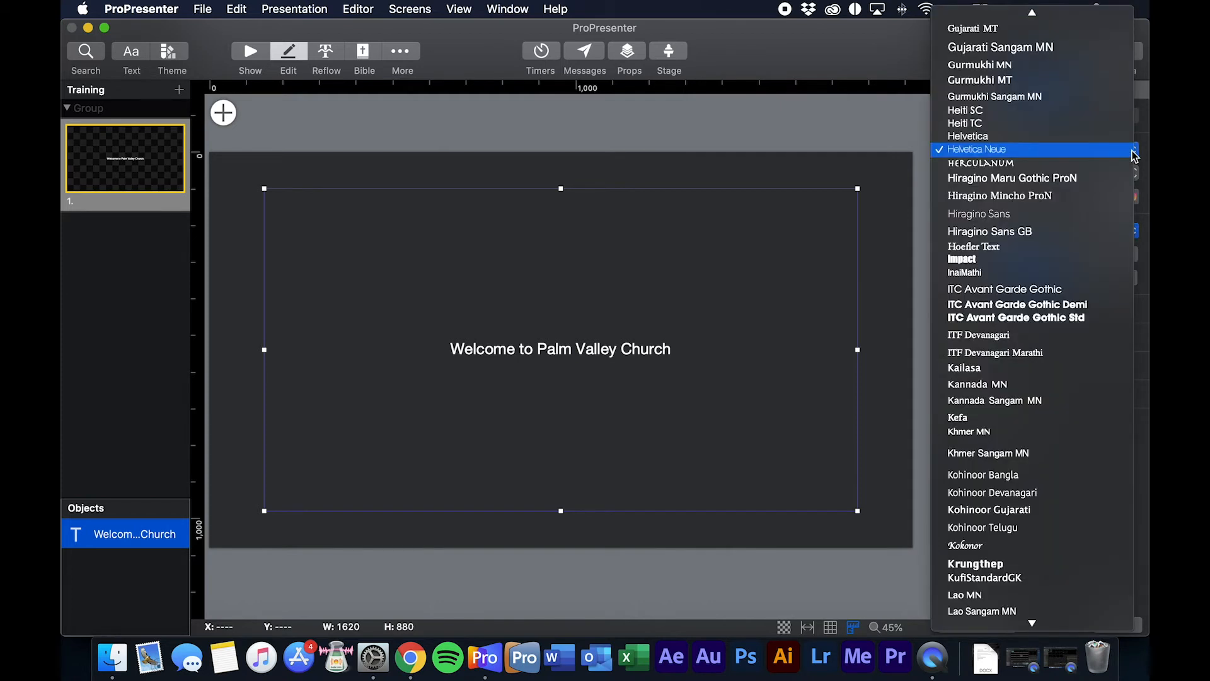
pyautogui.click(1058, 246)
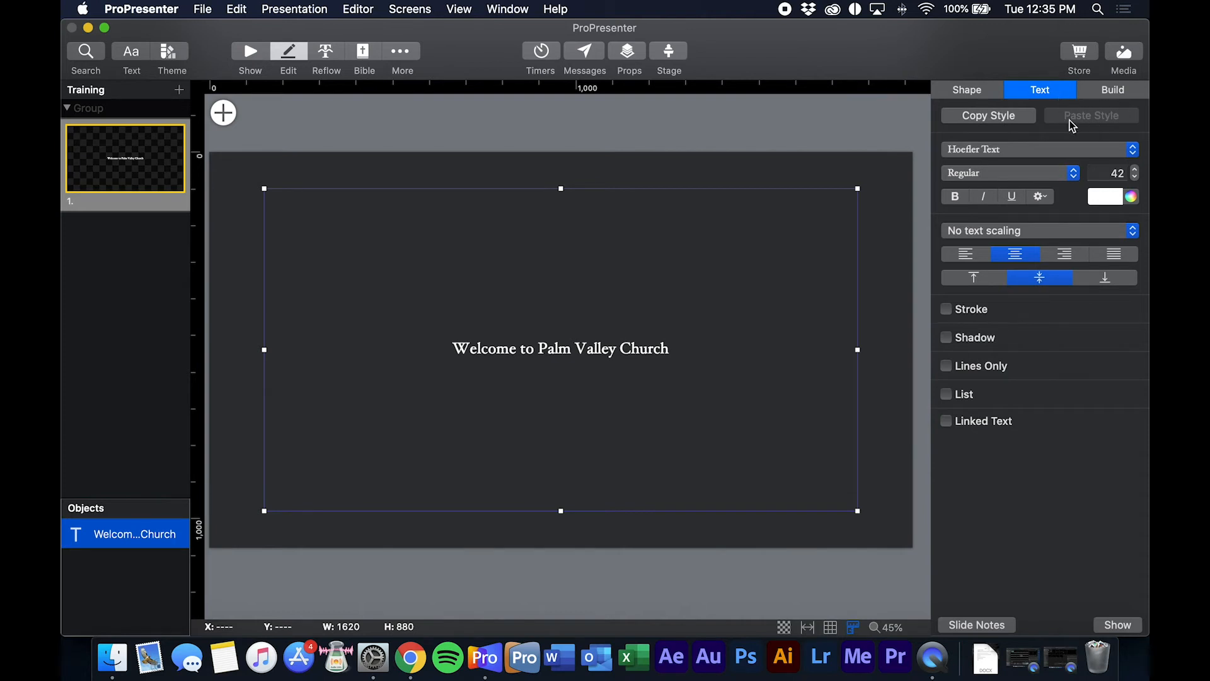
pyautogui.click(1075, 149)
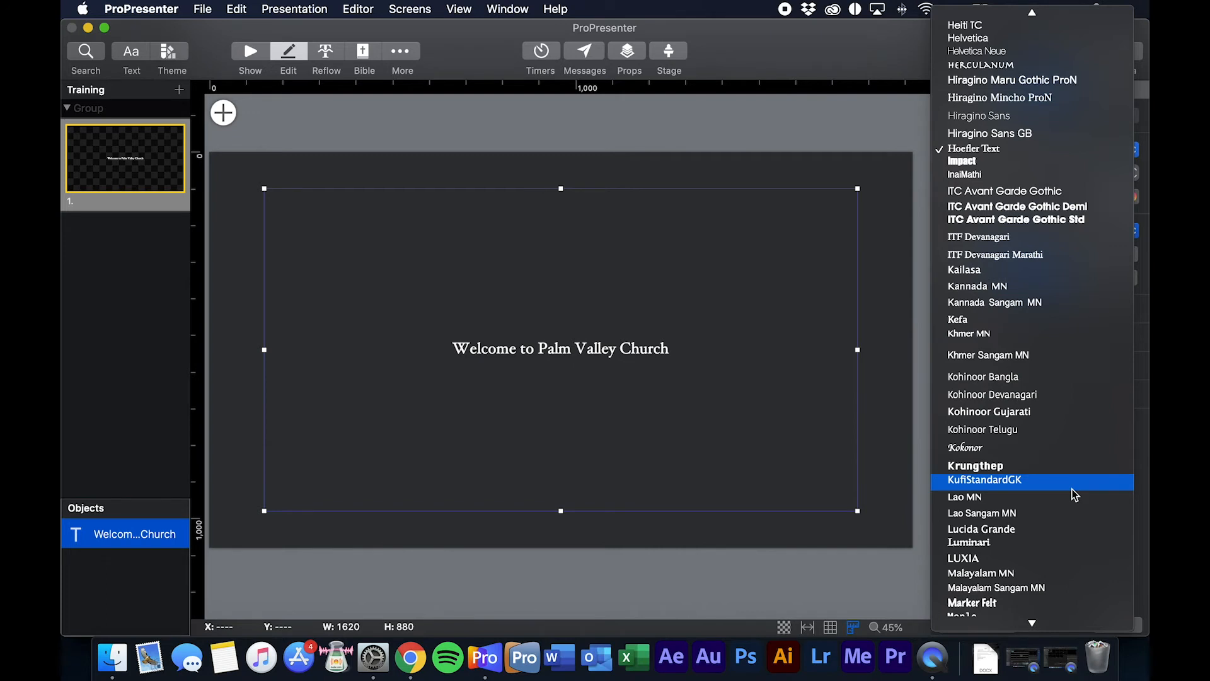
pyautogui.click(1039, 604)
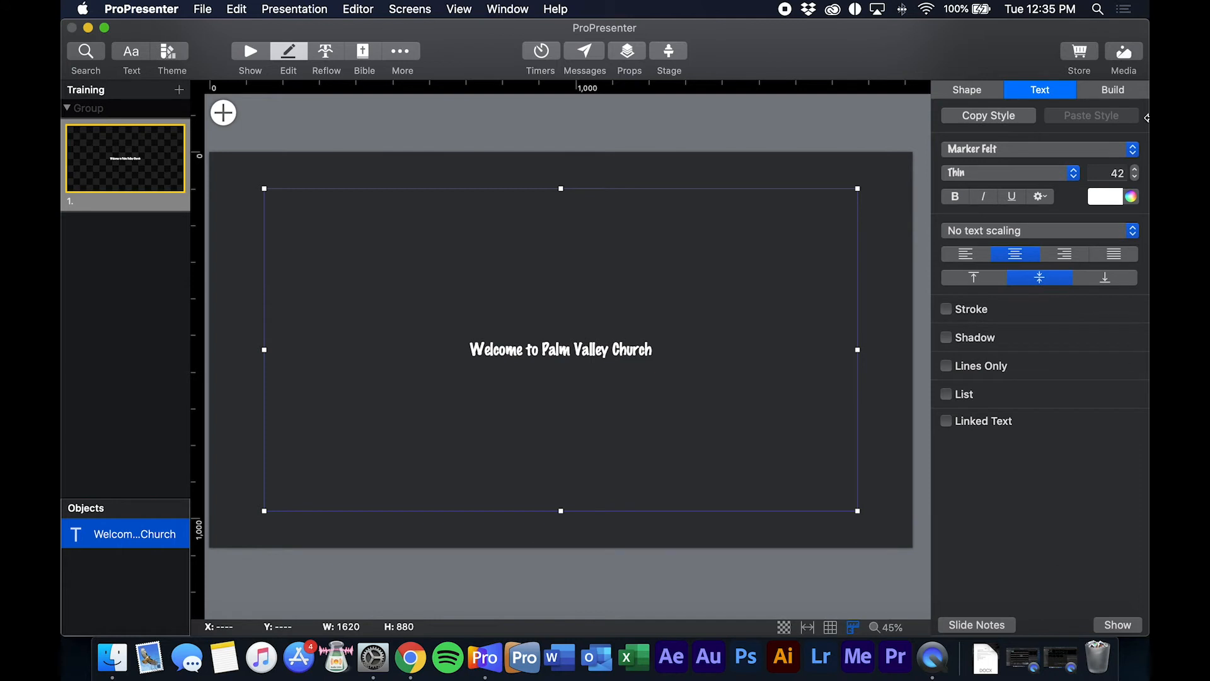
pyautogui.click(1111, 150)
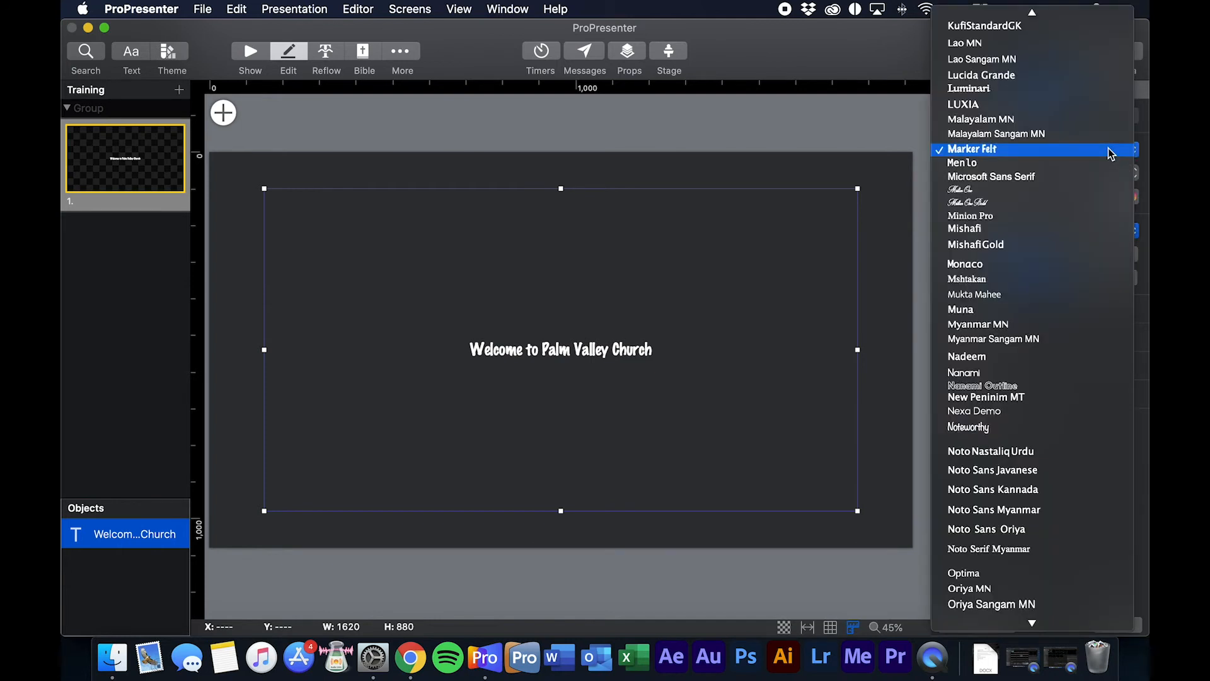
pyautogui.click(1043, 200)
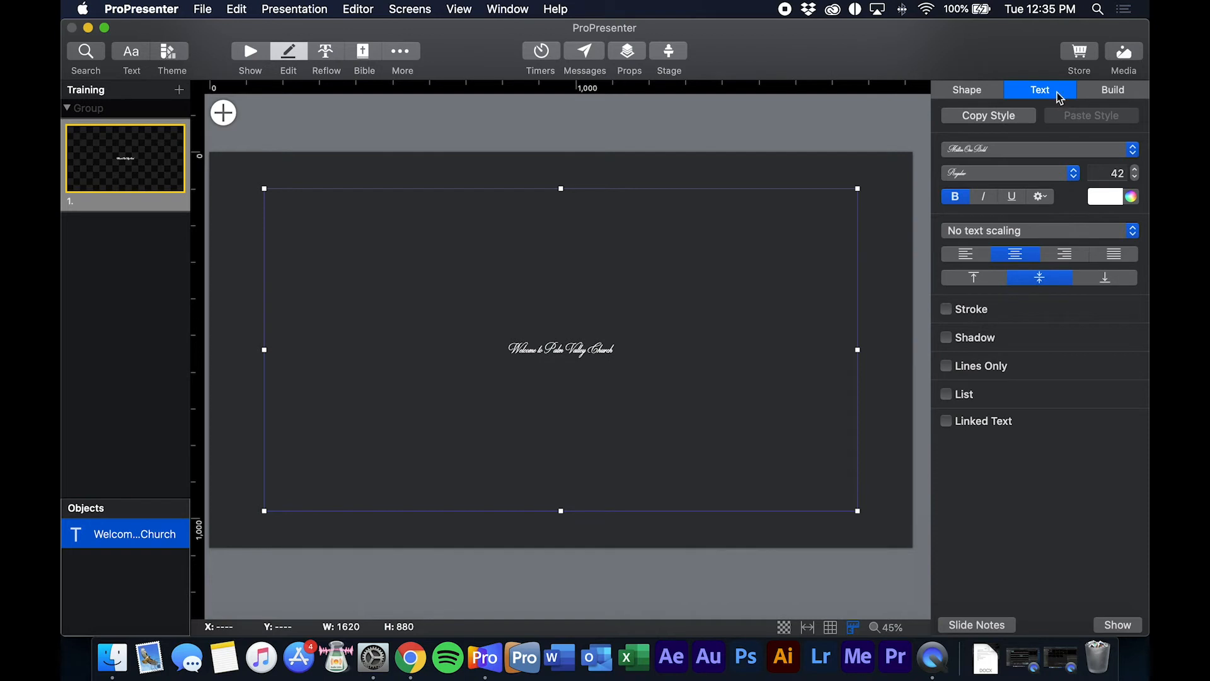
pyautogui.click(1133, 150)
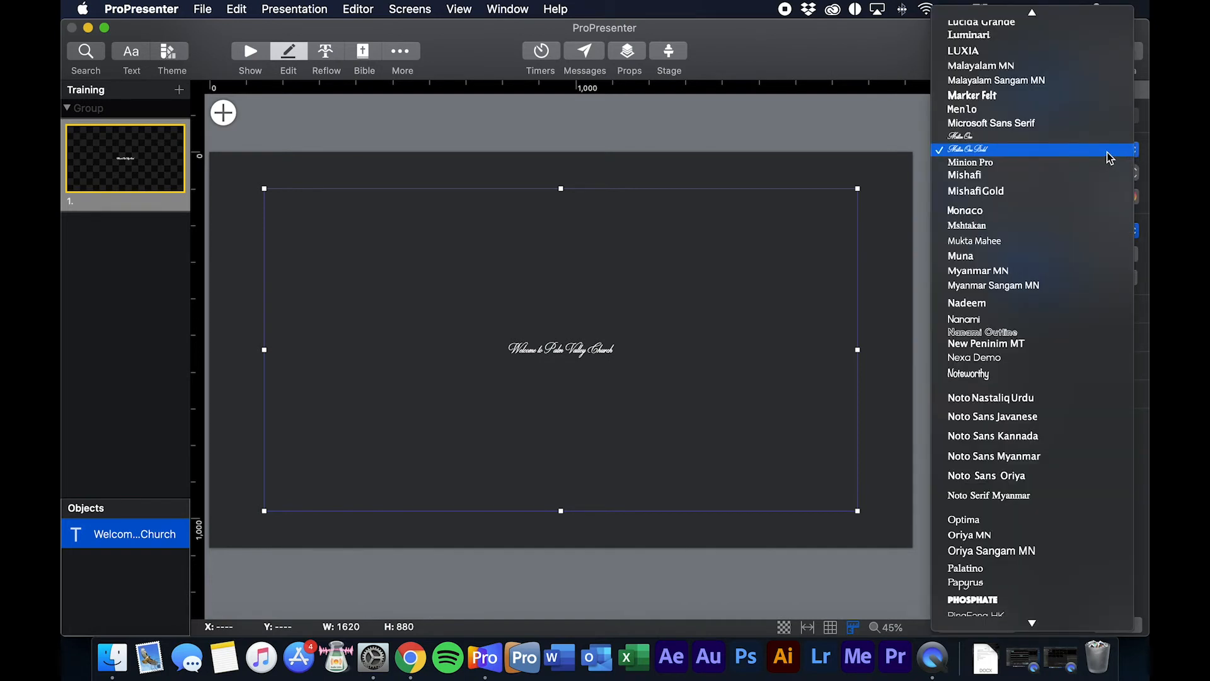
pyautogui.click(1046, 51)
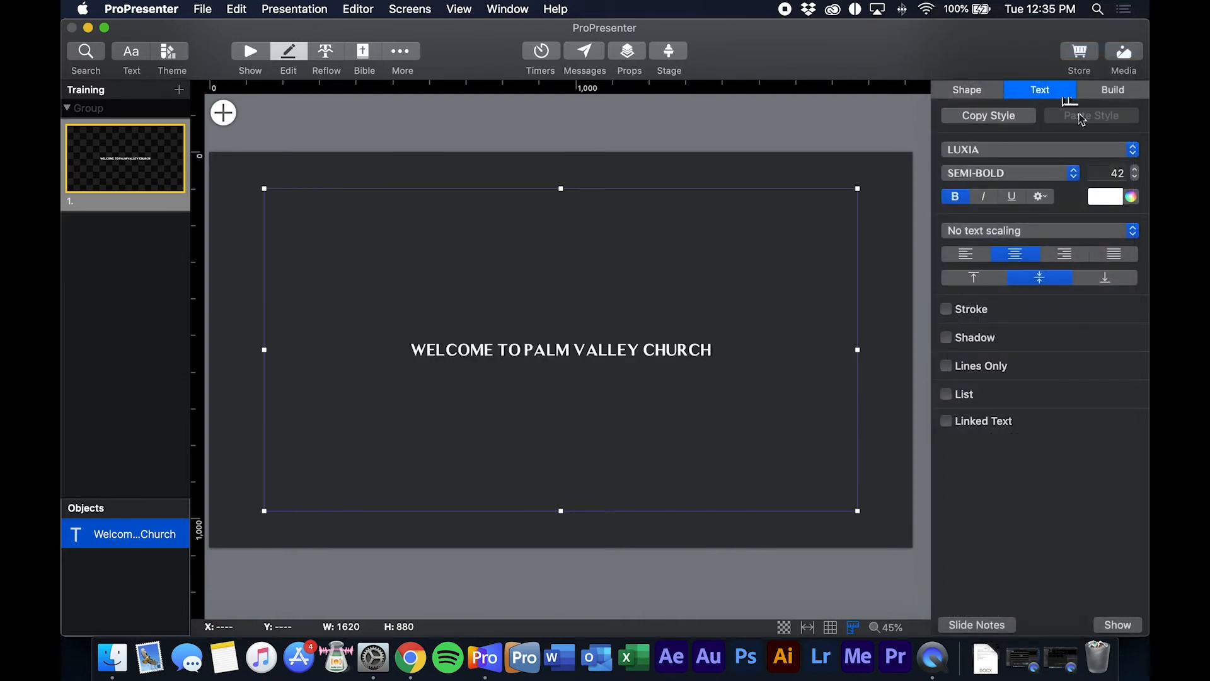
# Step: Apply the Apple Chancery font to the welcome text and turn on its shadow and stroke
pyautogui.click(1131, 156)
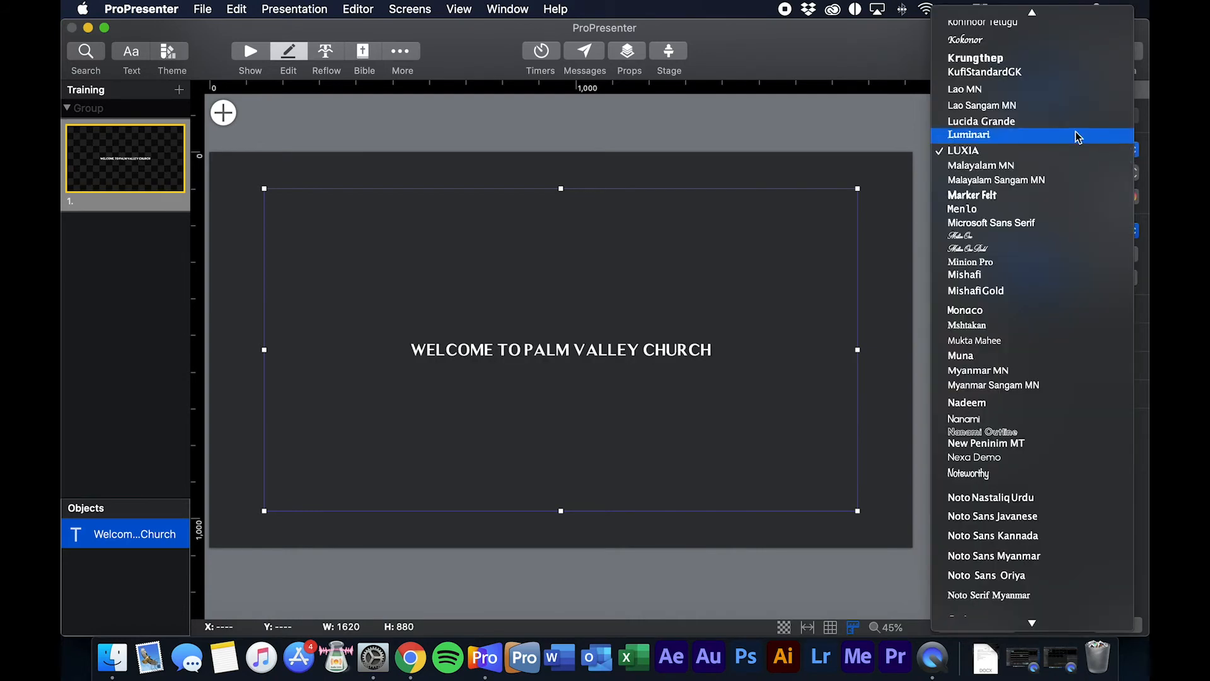
pyautogui.click(1029, 53)
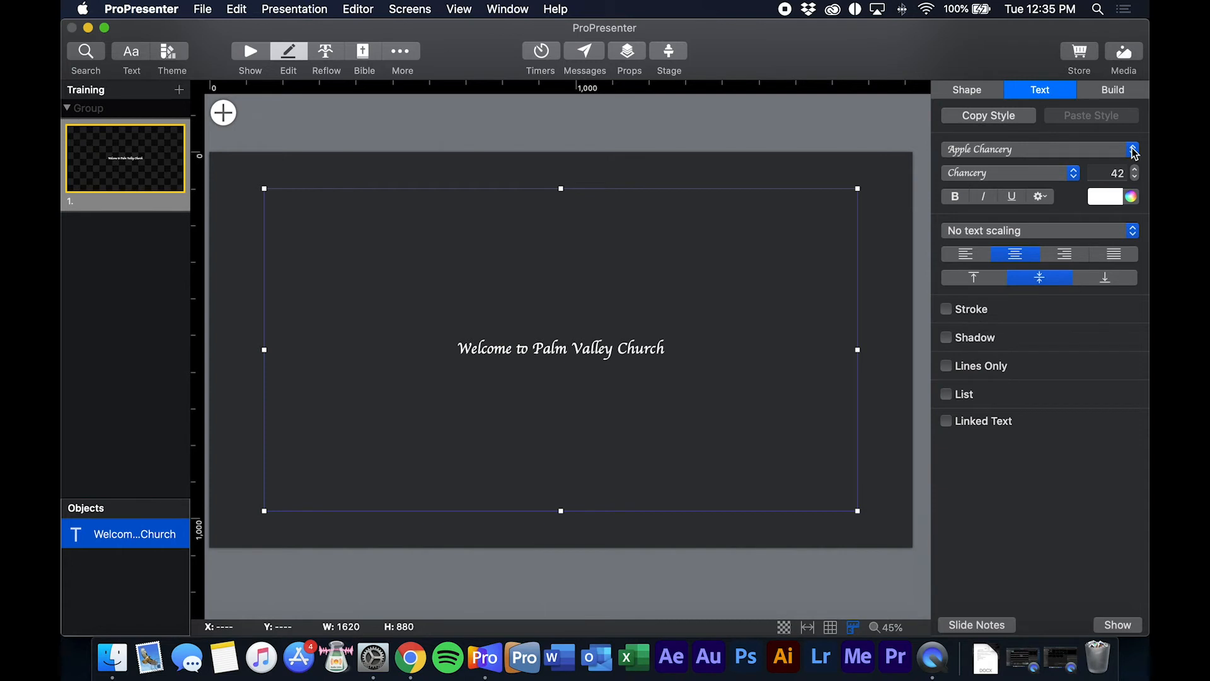
pyautogui.click(986, 197)
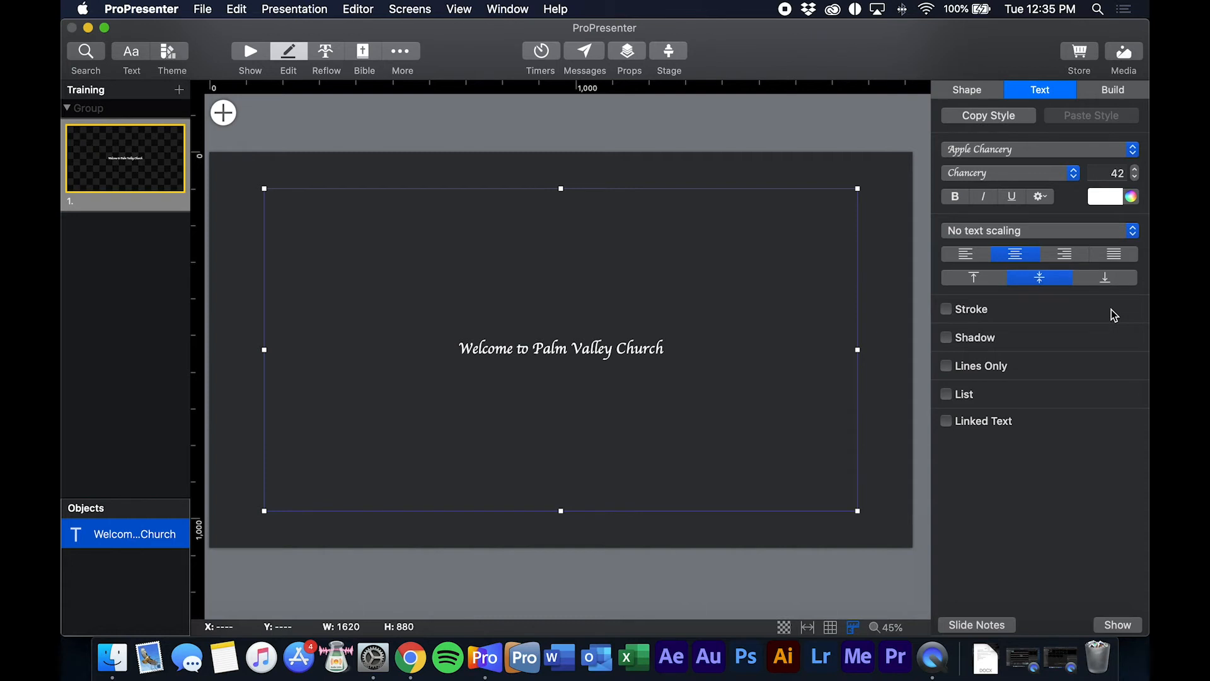
pyautogui.click(947, 338)
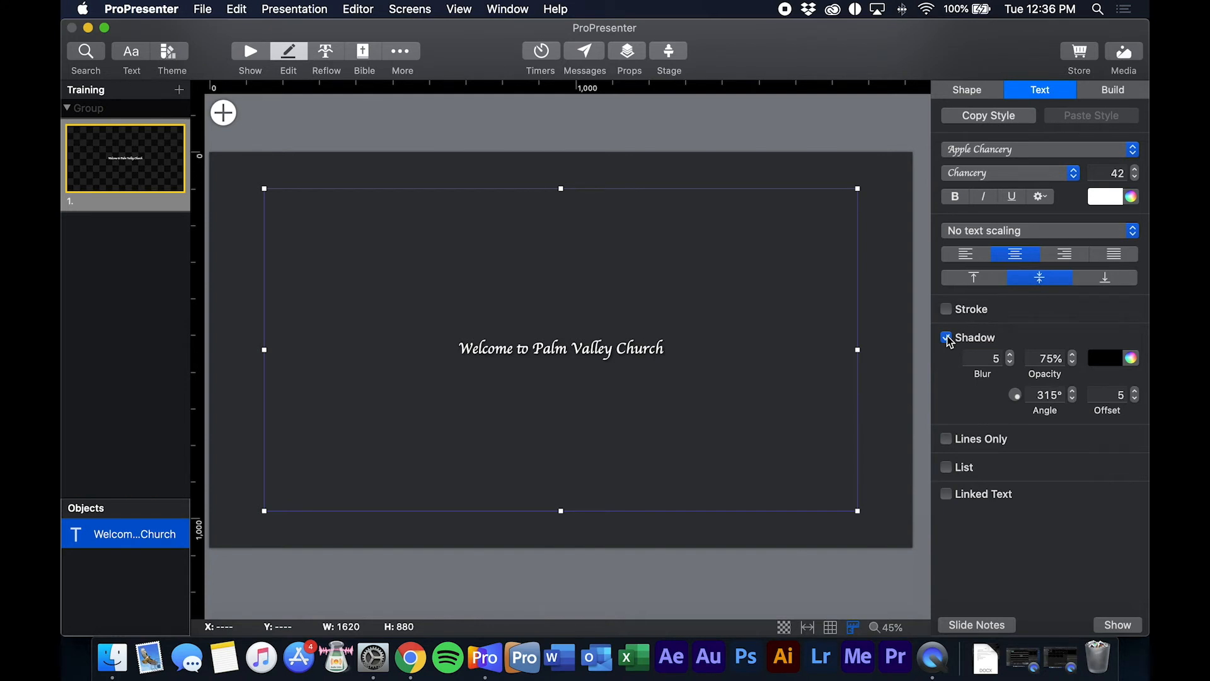
pyautogui.click(948, 310)
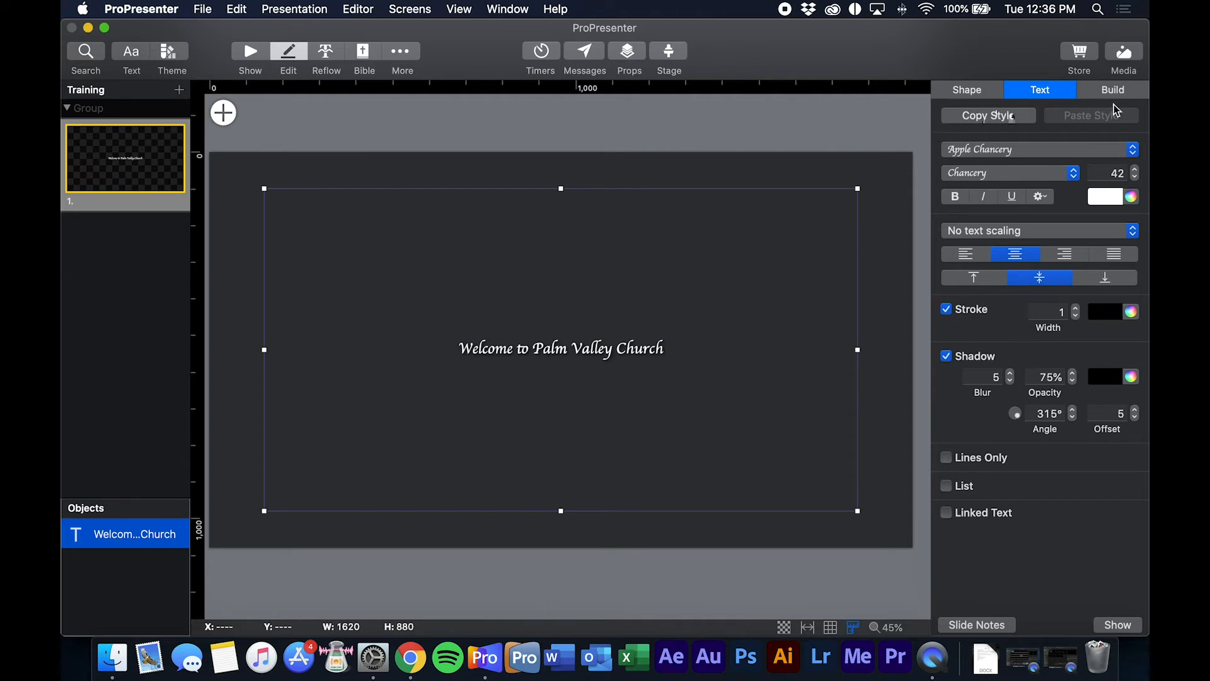
# Step: Enlarge the welcome text to font size 70 and set its shadow blur to 12
pyautogui.click(1134, 177)
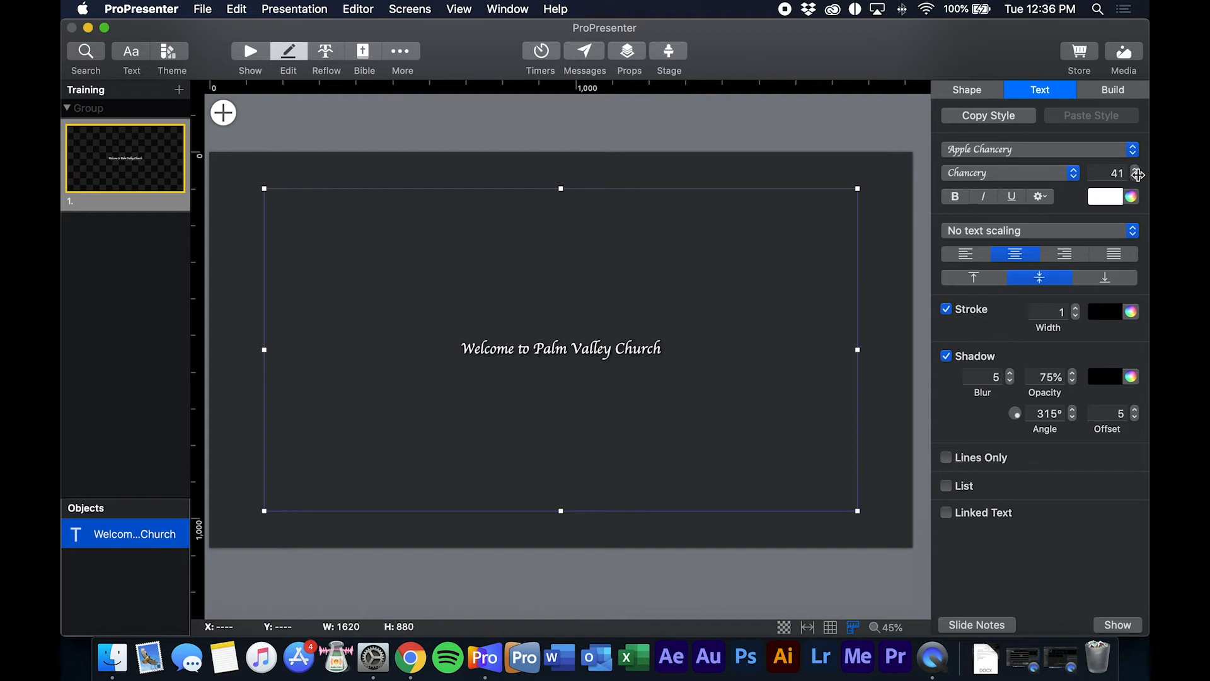
pyautogui.click(1136, 170)
pyautogui.click(1136, 170)
pyautogui.click(1136, 170)
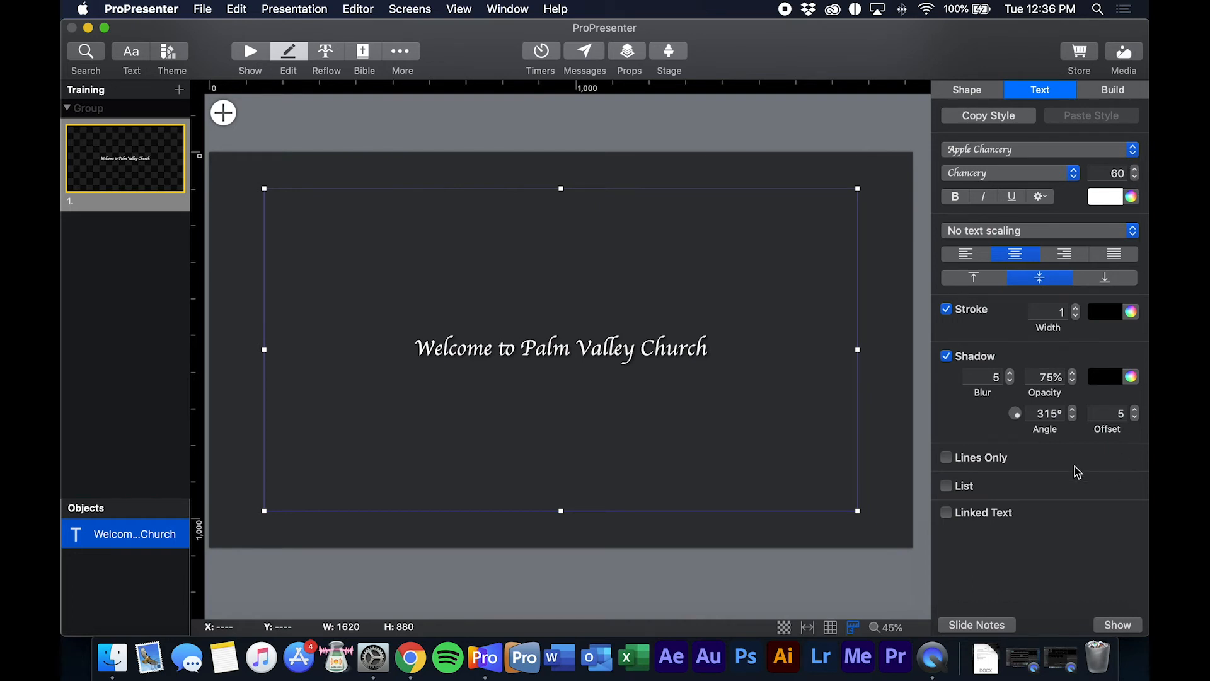
pyautogui.click(1134, 150)
pyautogui.click(1134, 151)
pyautogui.click(1138, 170)
pyautogui.click(1137, 170)
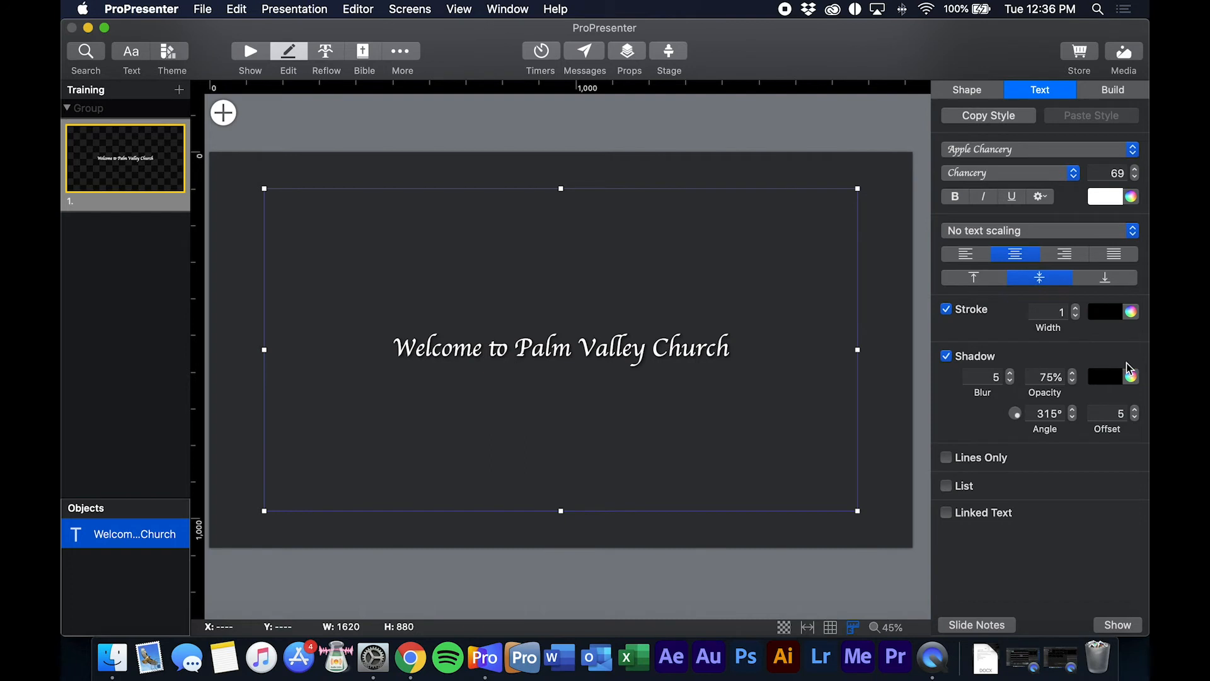
pyautogui.click(1135, 169)
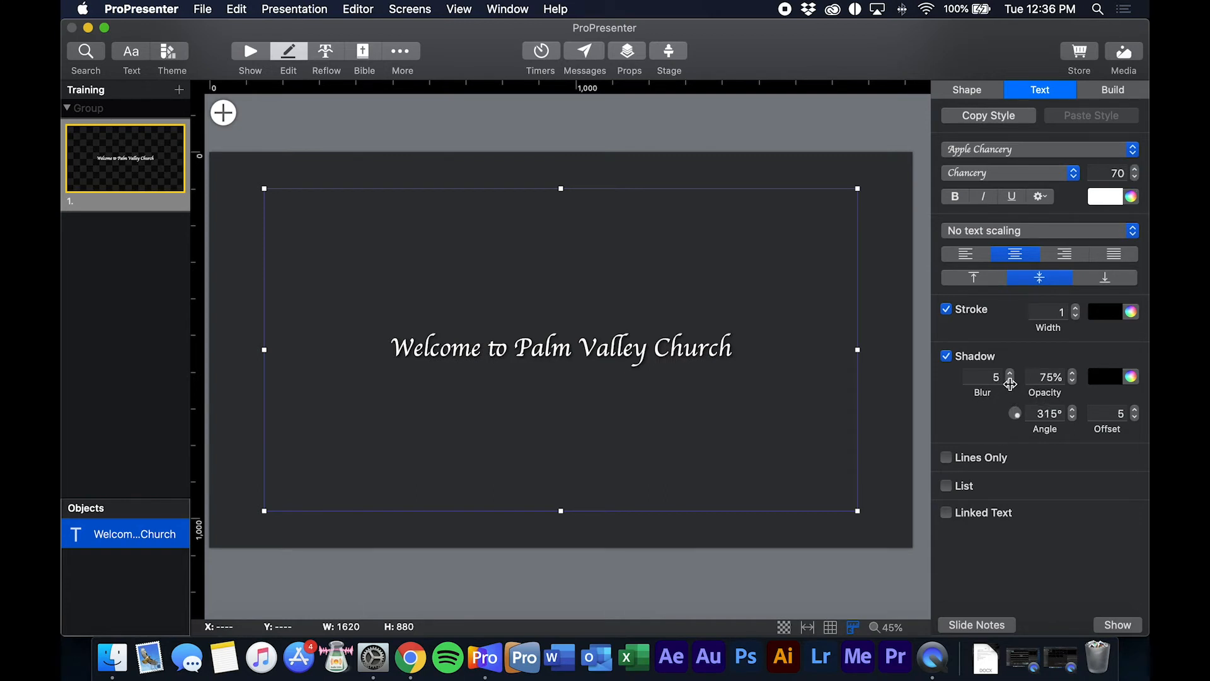
pyautogui.moveTo(1010, 386); pyautogui.dragTo(1011, 376)
pyautogui.moveTo(1012, 375); pyautogui.dragTo(1012, 376)
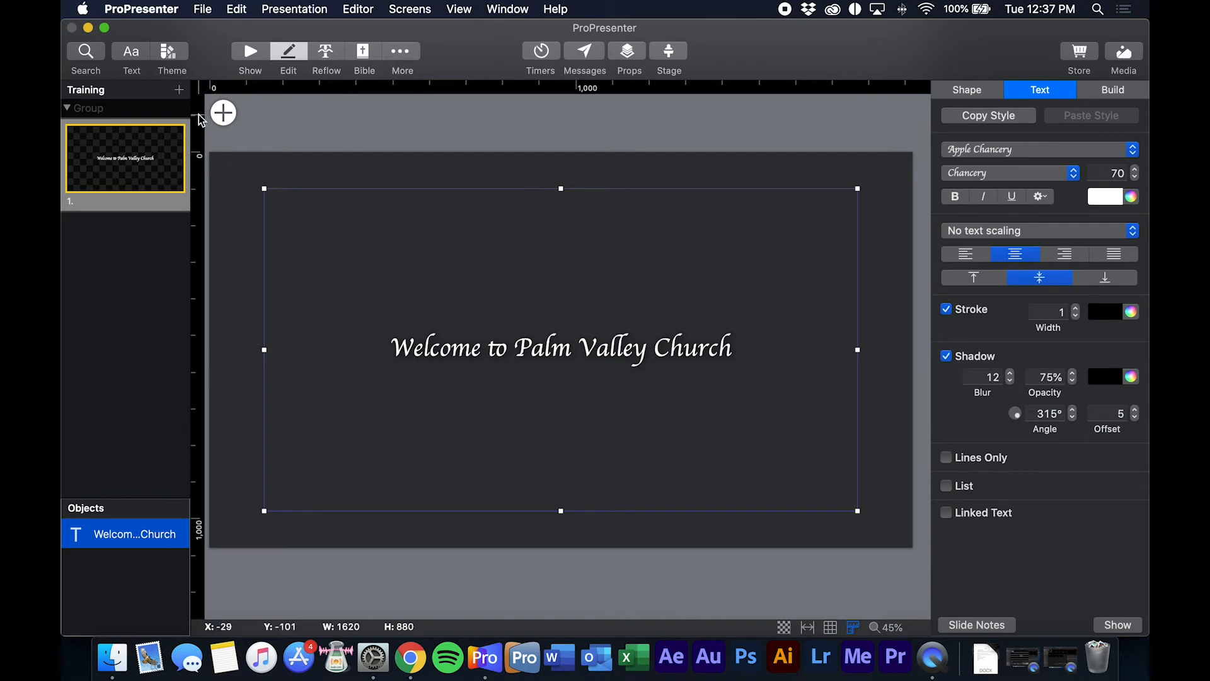
# Step: Add a new slide and replace its placeholder text with "Thank you for coming!"
pyautogui.click(180, 91)
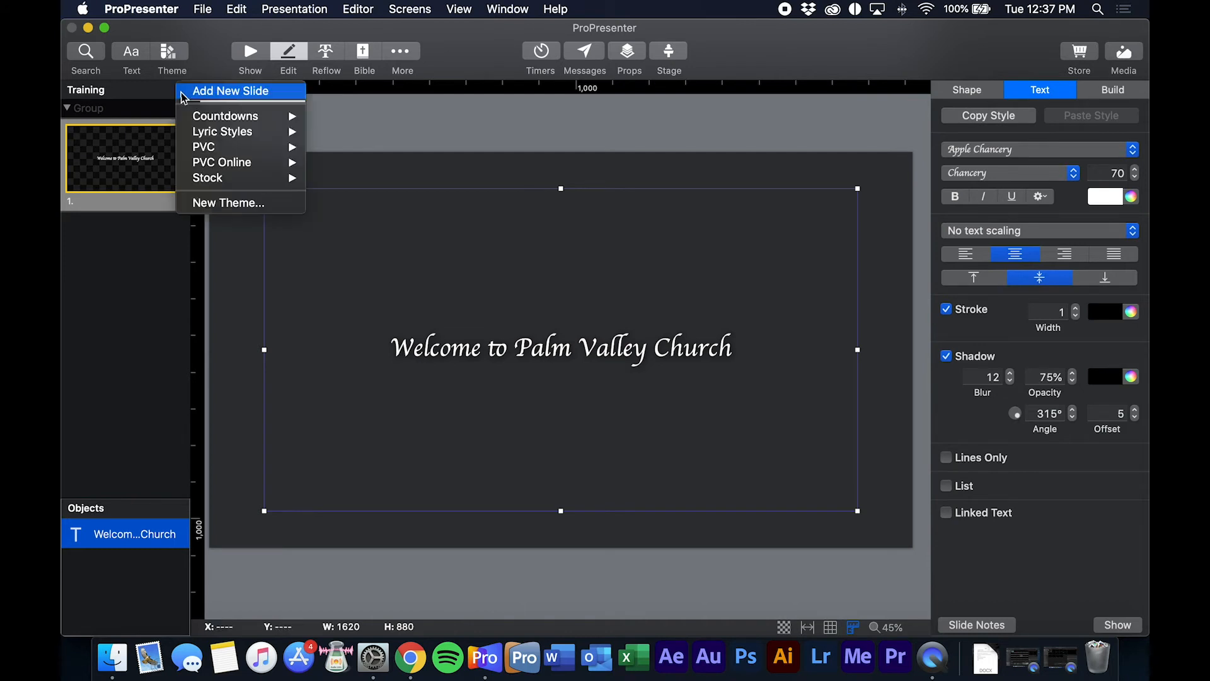
pyautogui.click(201, 92)
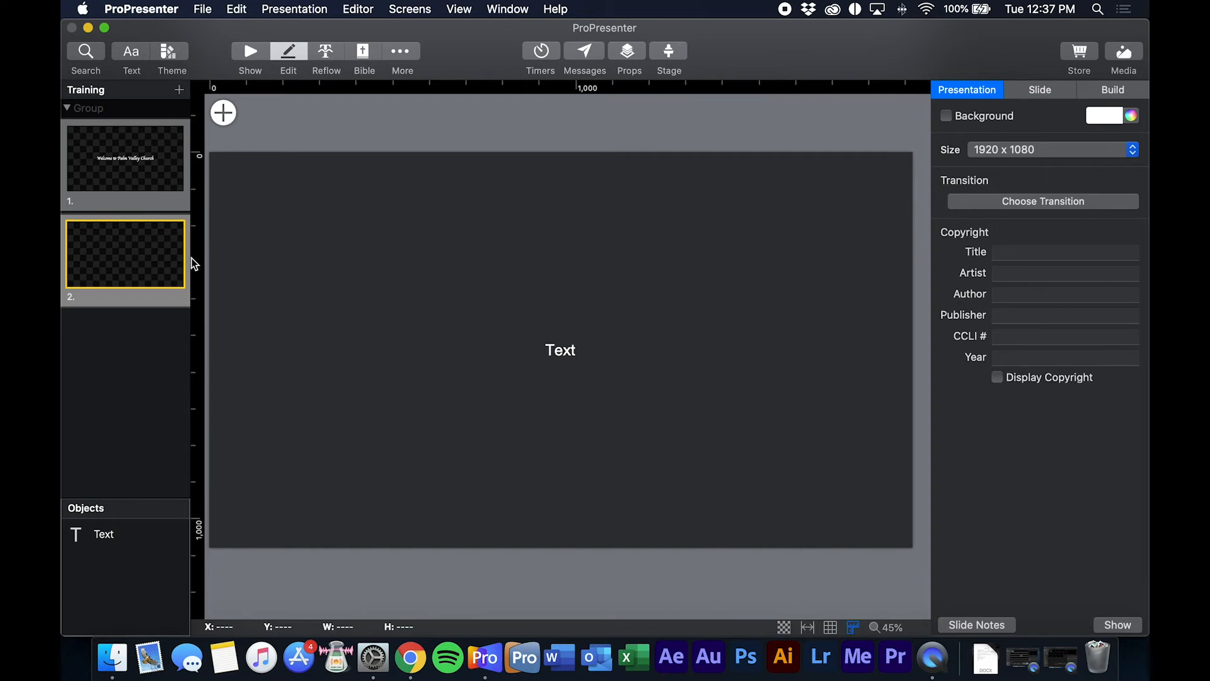
pyautogui.click(567, 352)
pyautogui.click(571, 353)
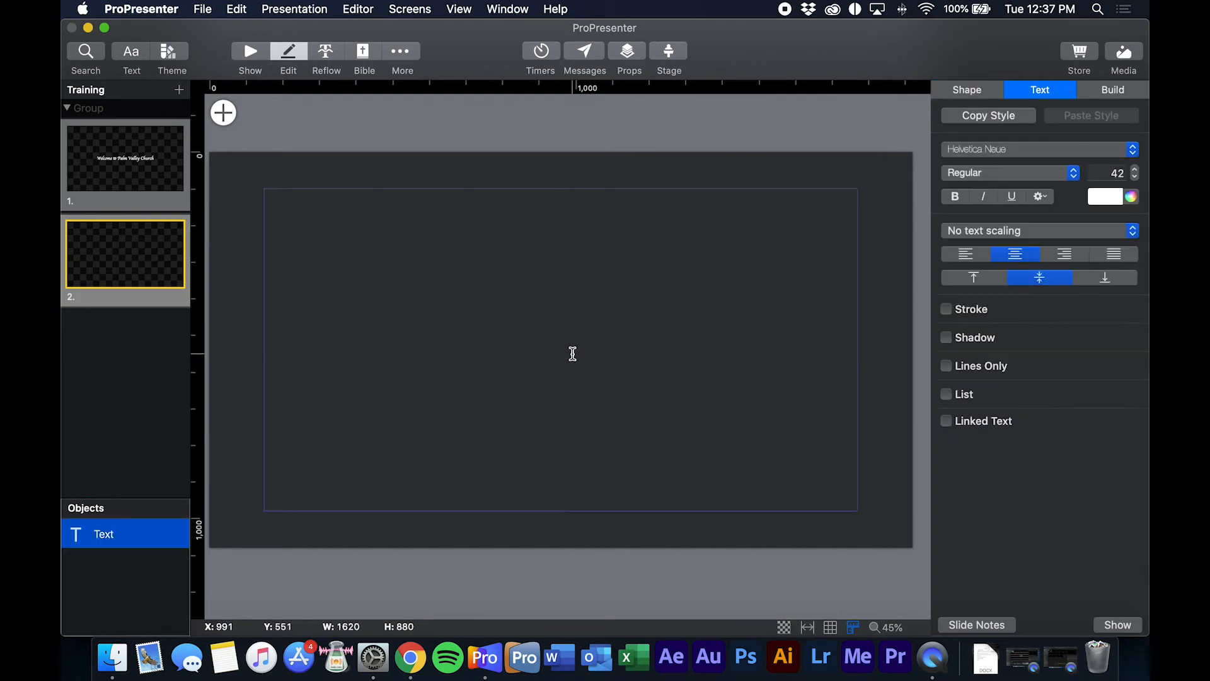
pyautogui.write('Thank you for co')
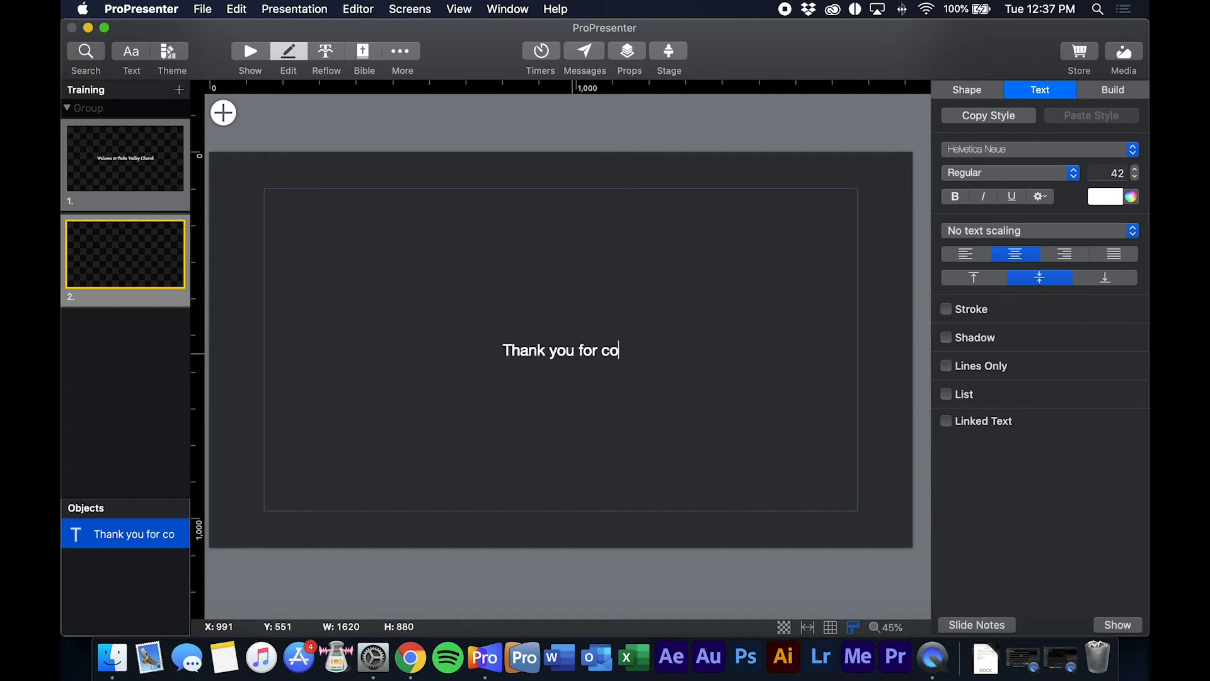
pyautogui.write('ming')
pyautogui.write('!')
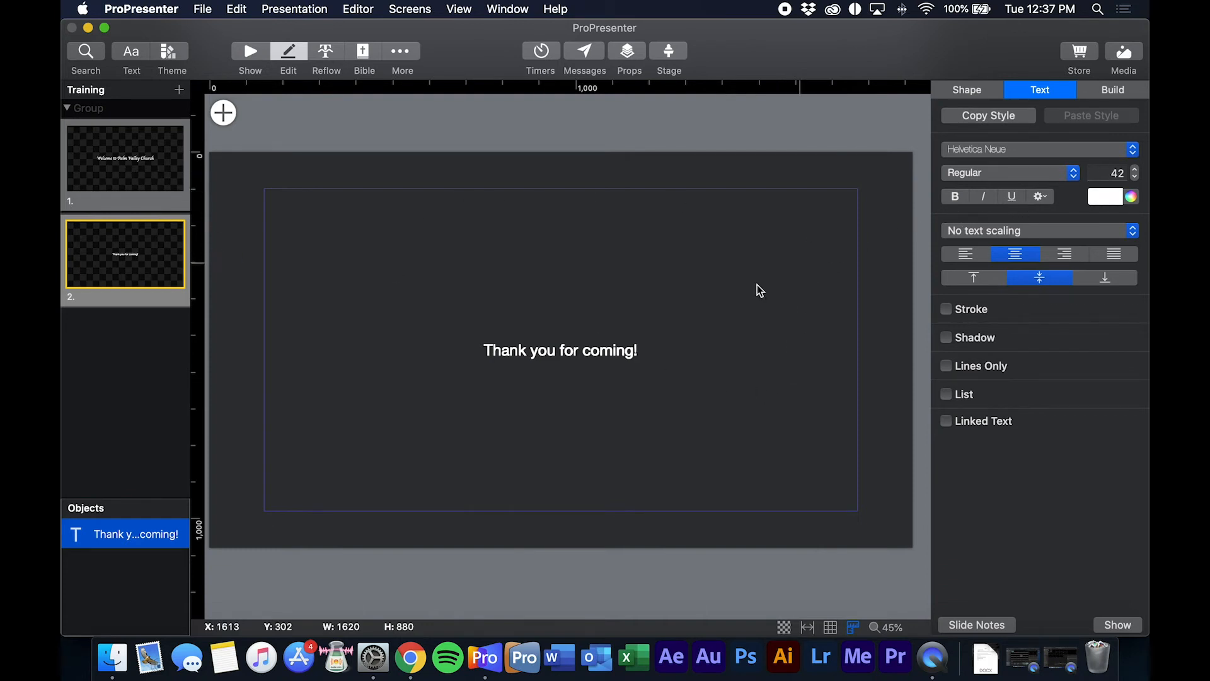
pyautogui.hscroll(-1, 702, 344)
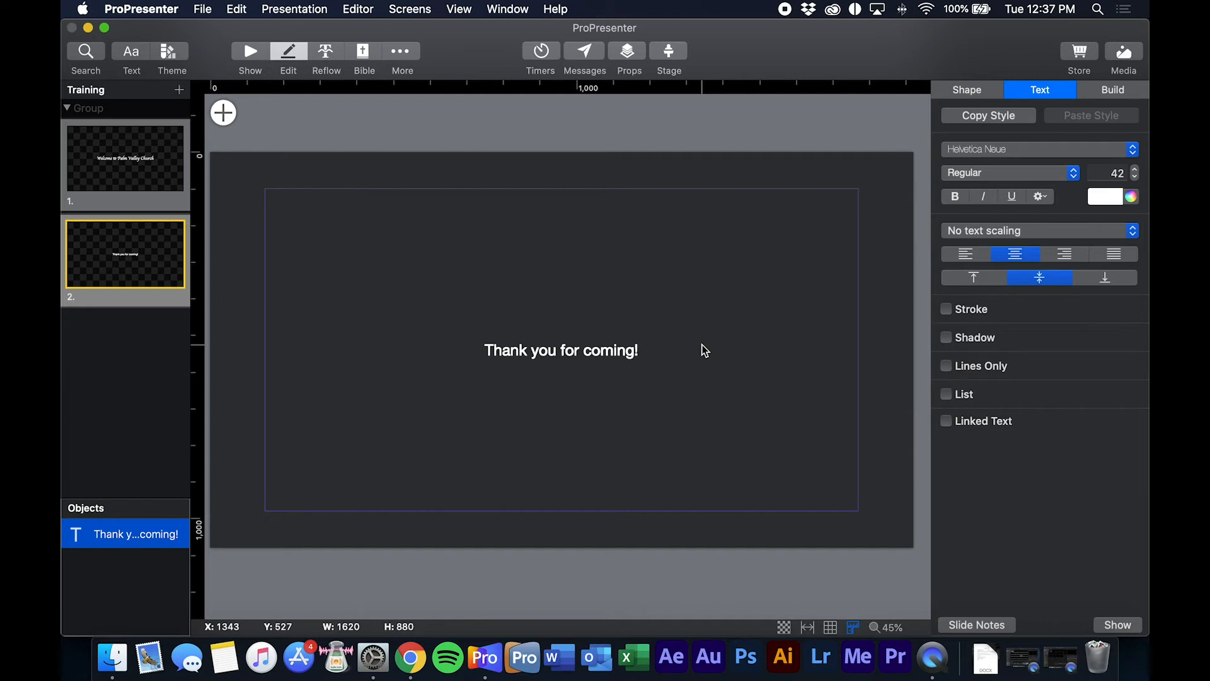
# Step: Copy the text style from the welcome text on slide 1 and paste it onto "Thank you for coming!" on slide 2
pyautogui.click(134, 142)
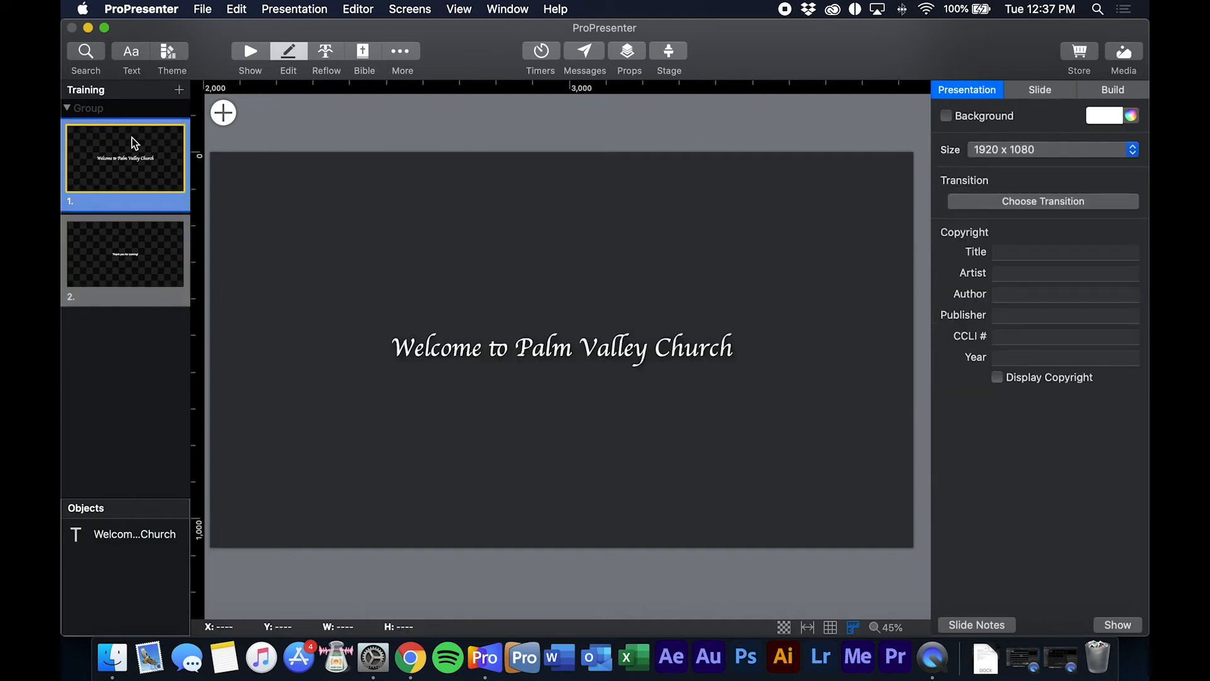
pyautogui.click(593, 350)
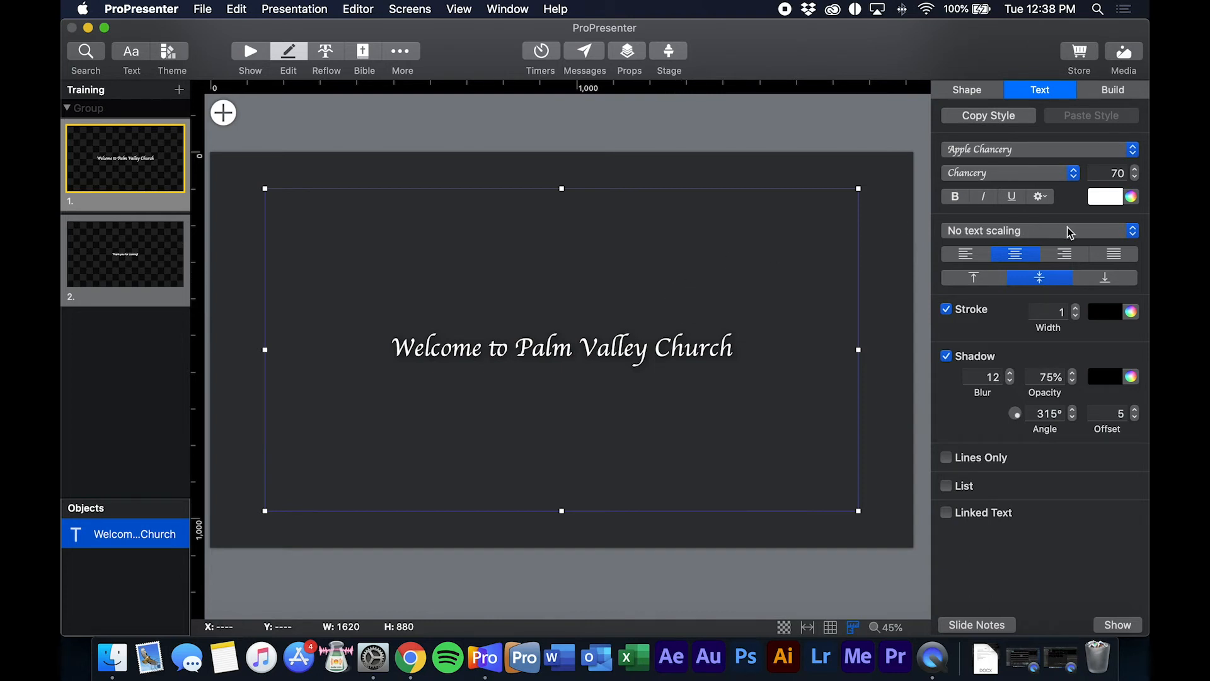
pyautogui.click(1023, 125)
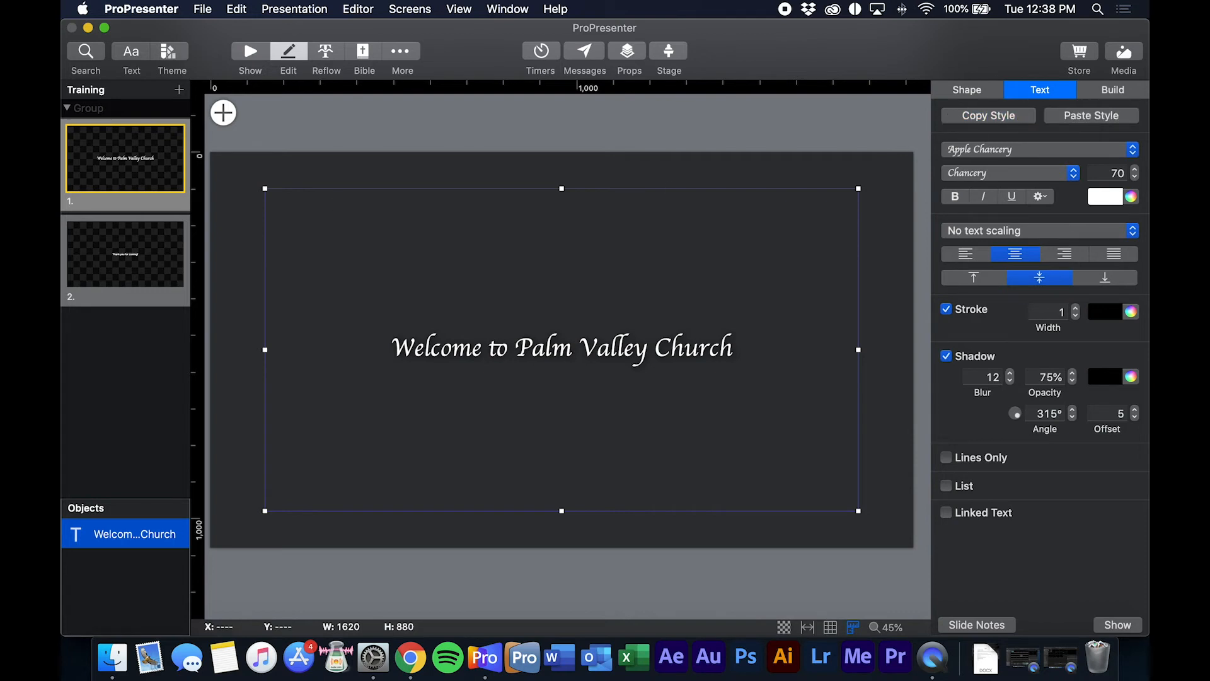
pyautogui.click(174, 253)
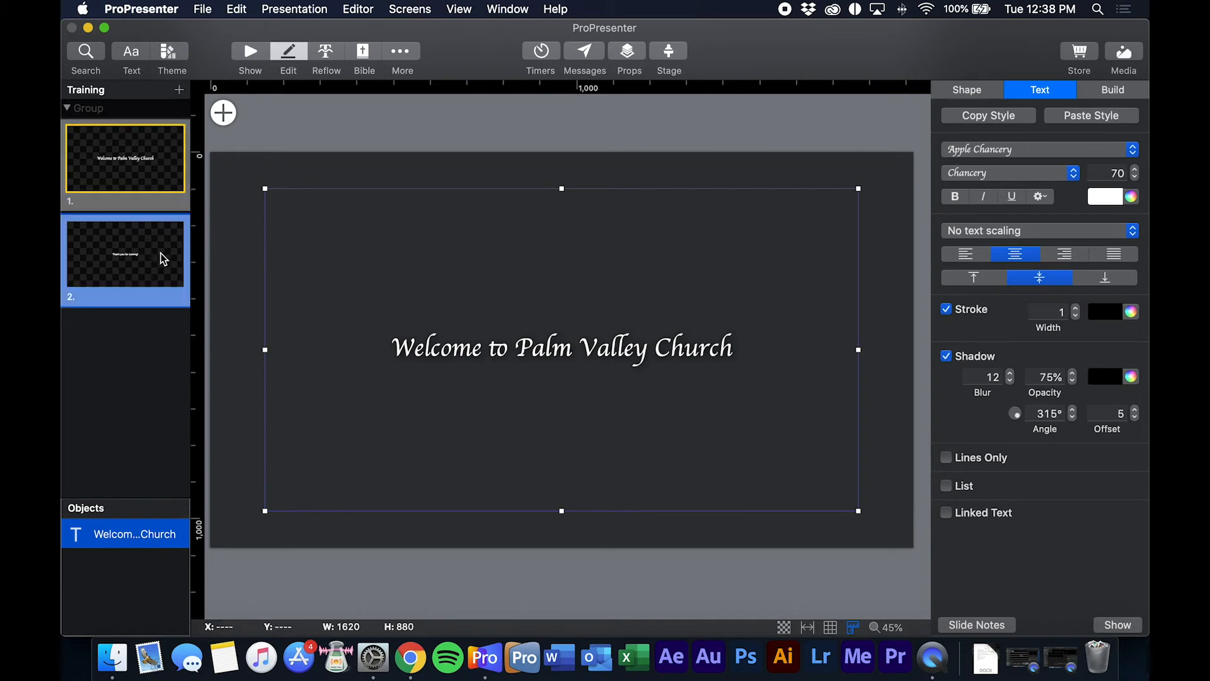
pyautogui.click(517, 338)
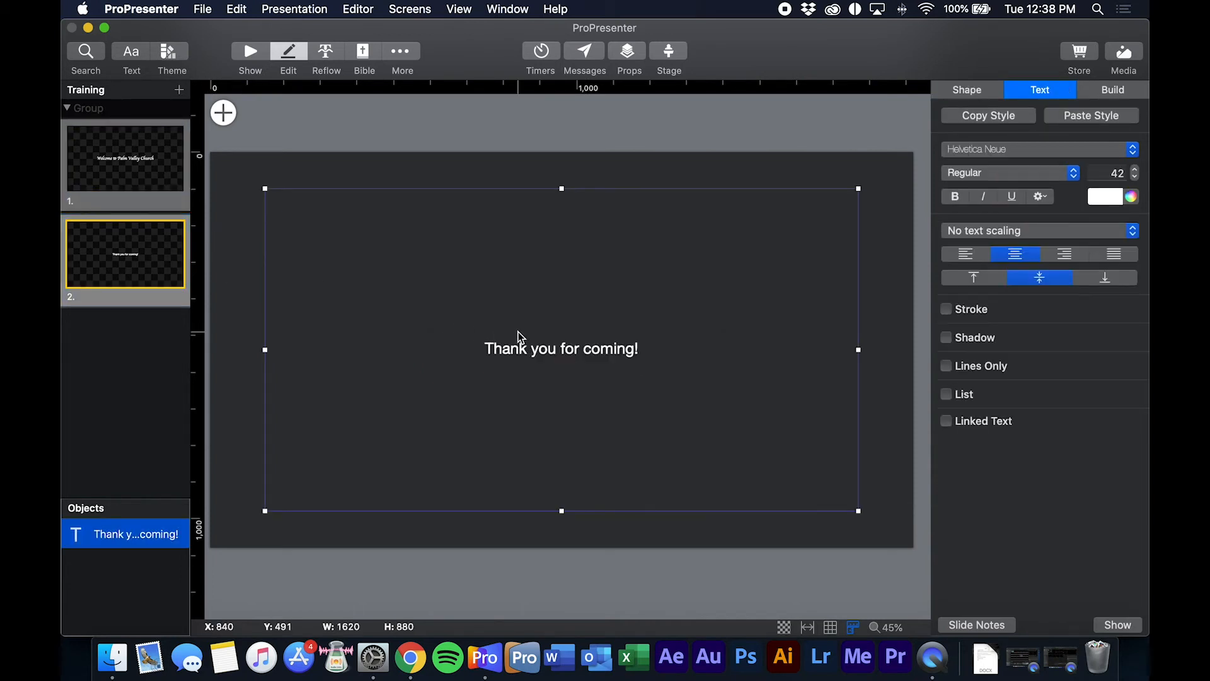
pyautogui.click(1092, 120)
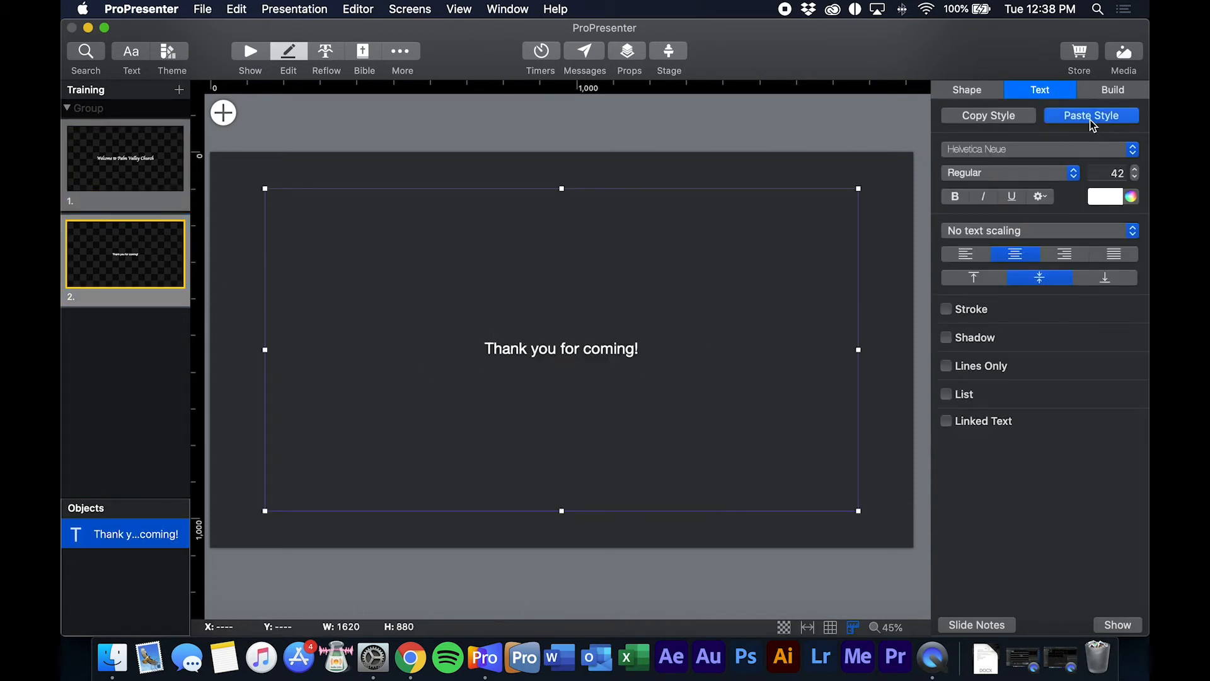
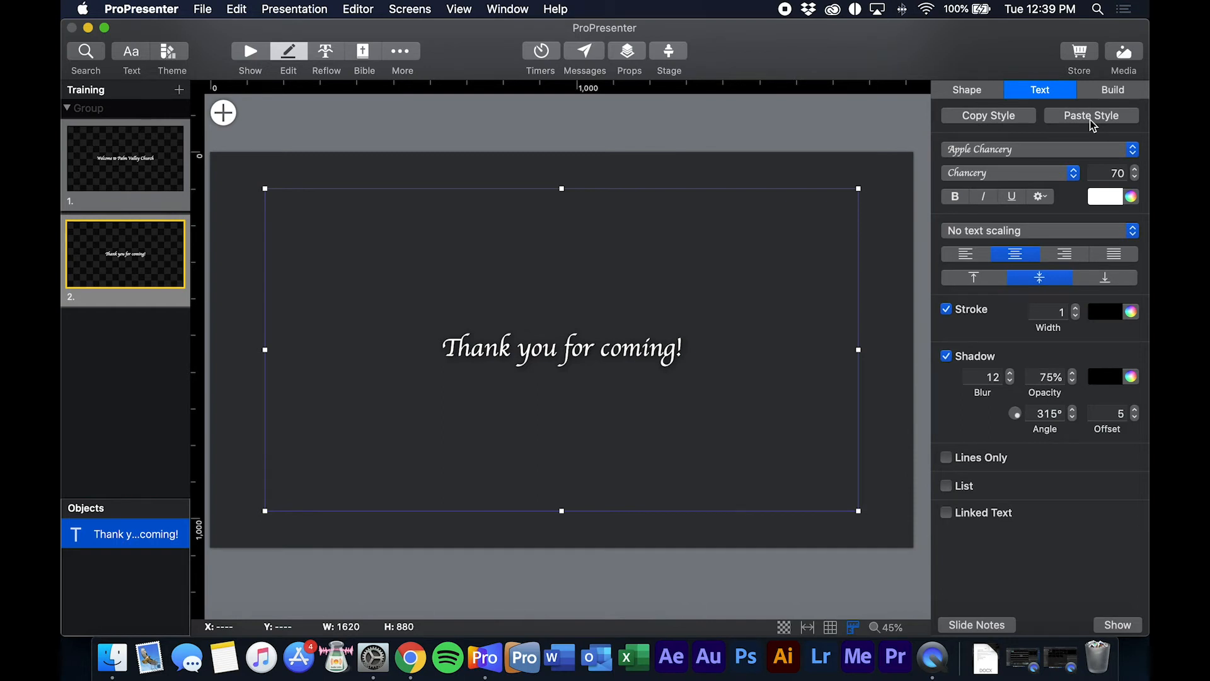
# Step: Open the Training presentation in the Reflow editor, with smaller editing text and larger slide previews
pyautogui.click(323, 61)
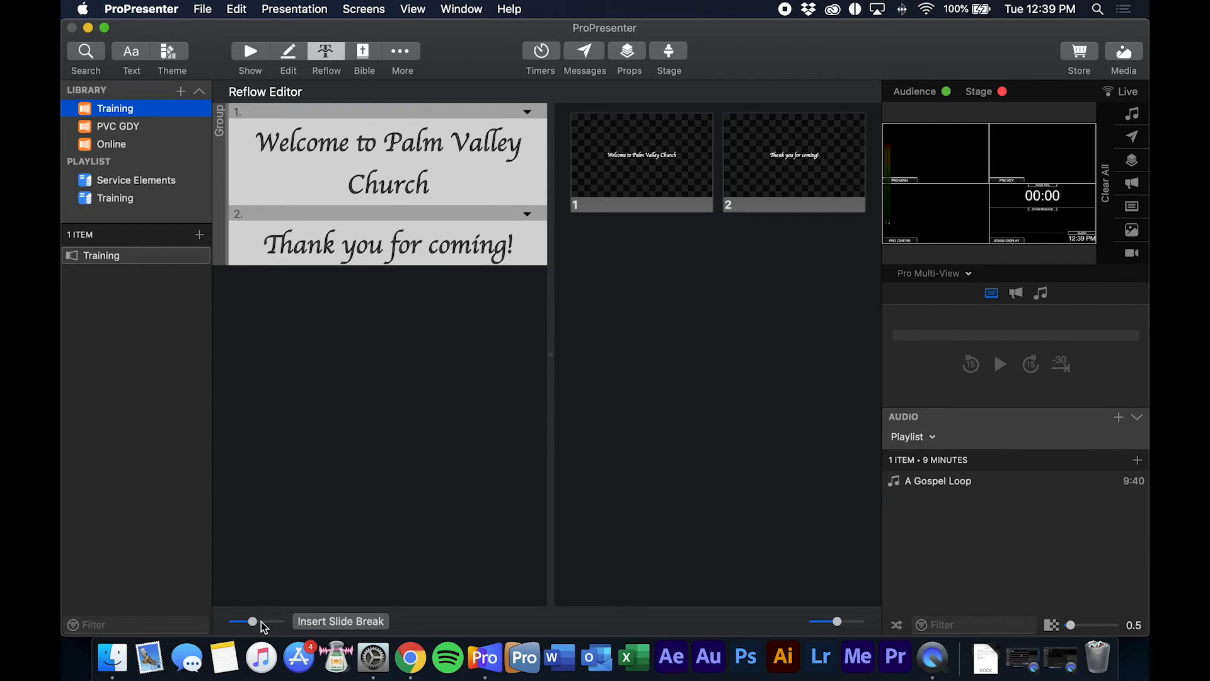
pyautogui.moveTo(255, 622); pyautogui.dragTo(250, 623)
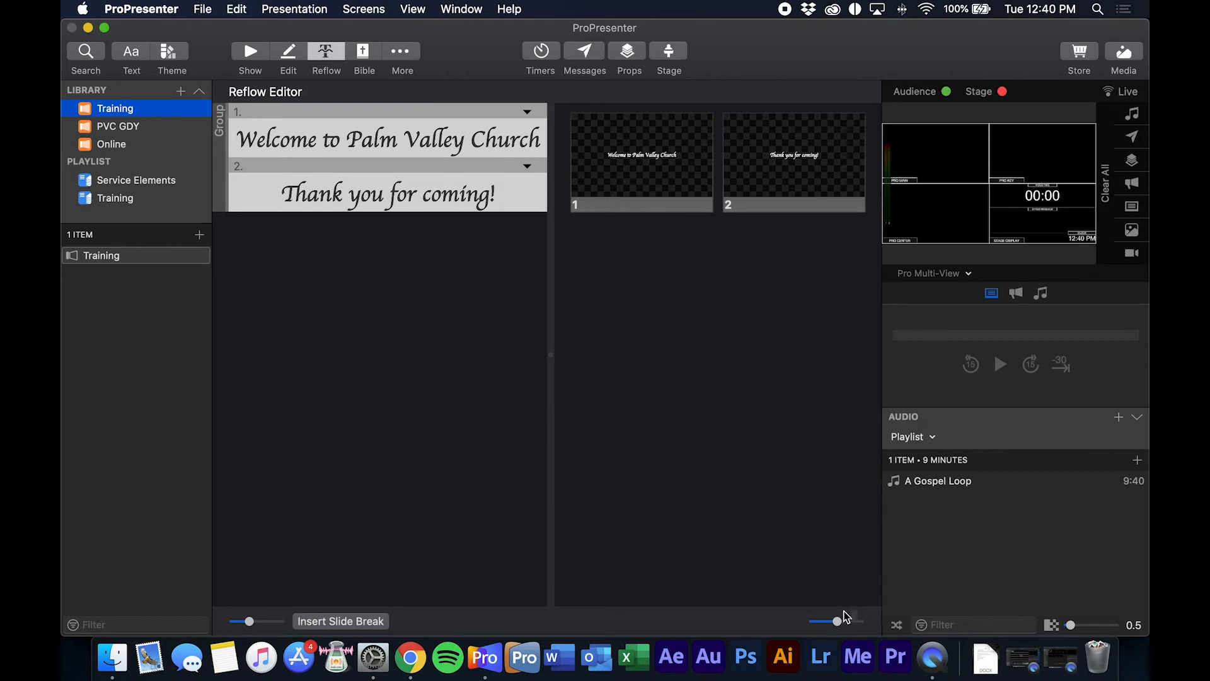
pyautogui.moveTo(839, 622); pyautogui.dragTo(855, 622)
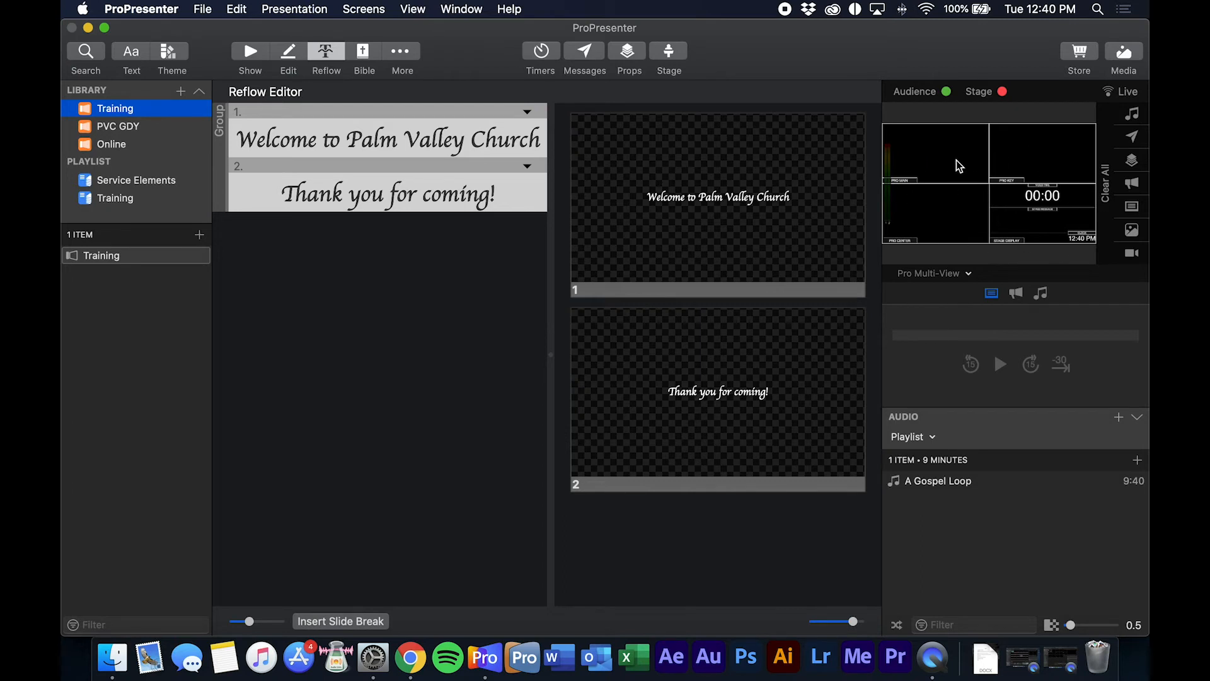
# Step: Insert a slide break after "Thank you for coming!", write "We are so glad you are here" on the new slide, and return to Show view
pyautogui.click(523, 203)
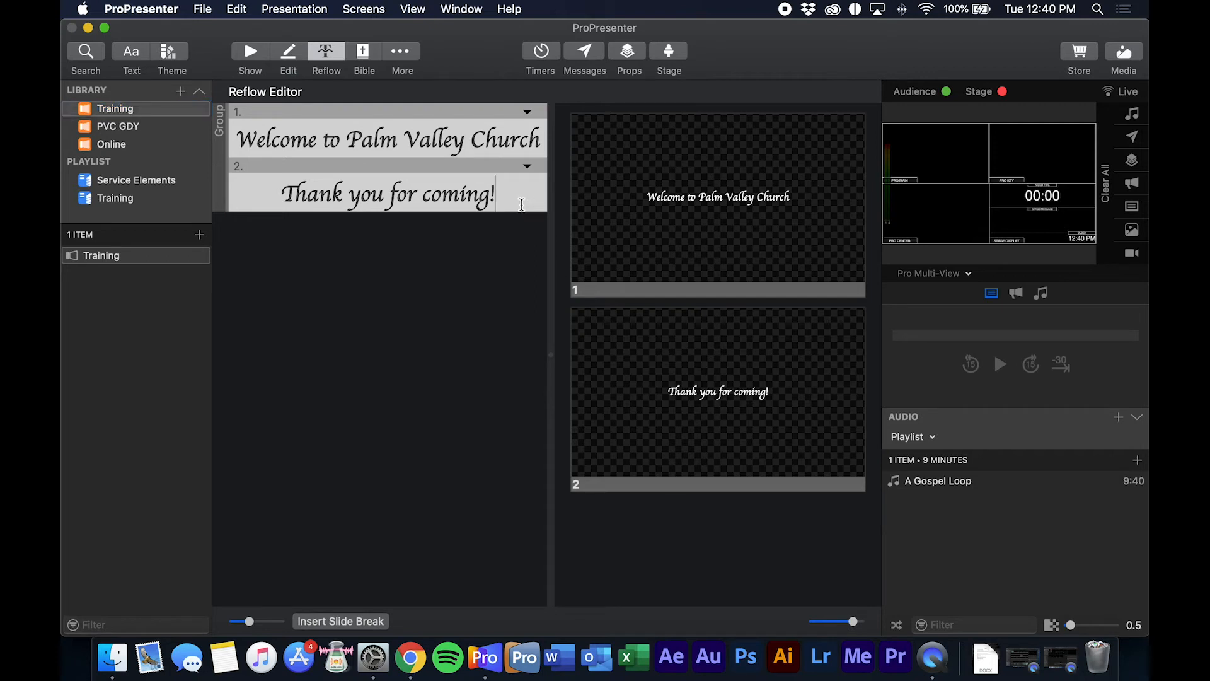
pyautogui.click(346, 621)
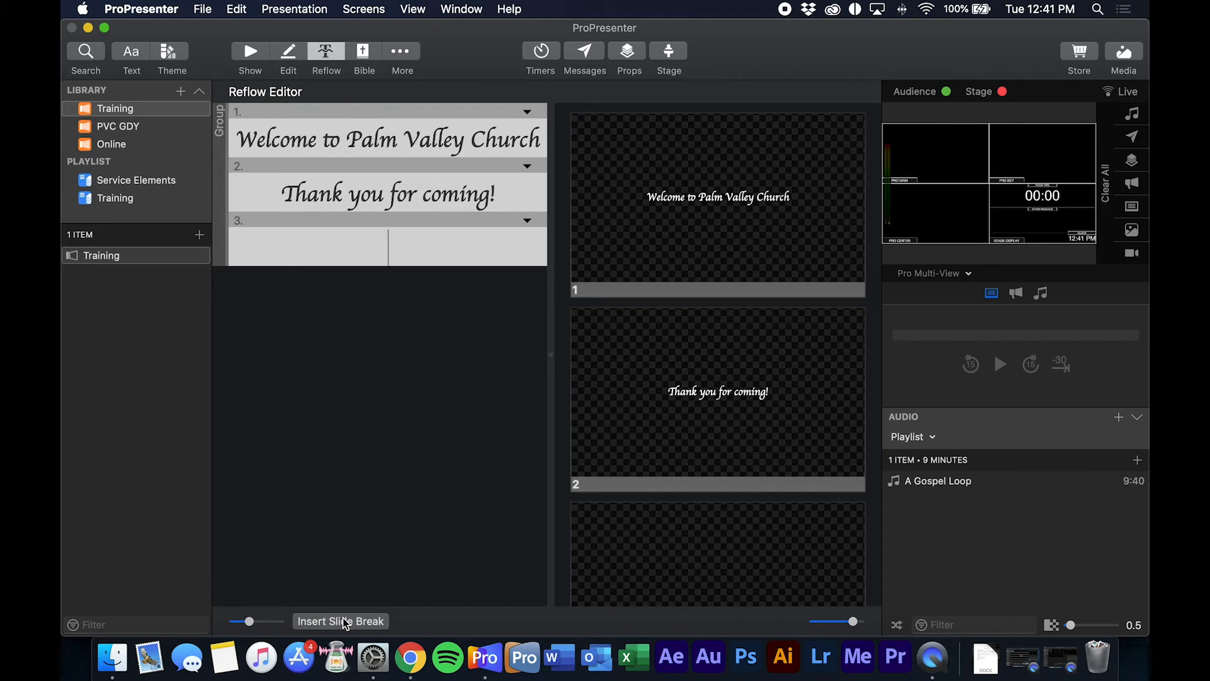
pyautogui.write('We are so gla')
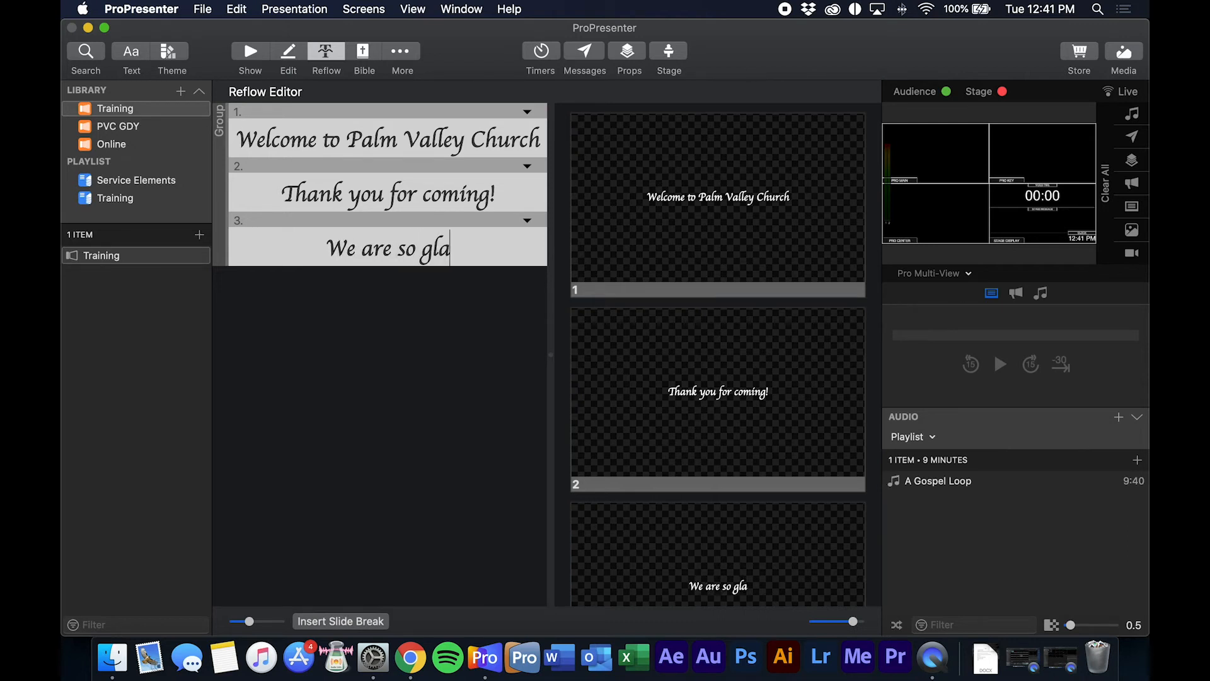
pyautogui.write('d you are here')
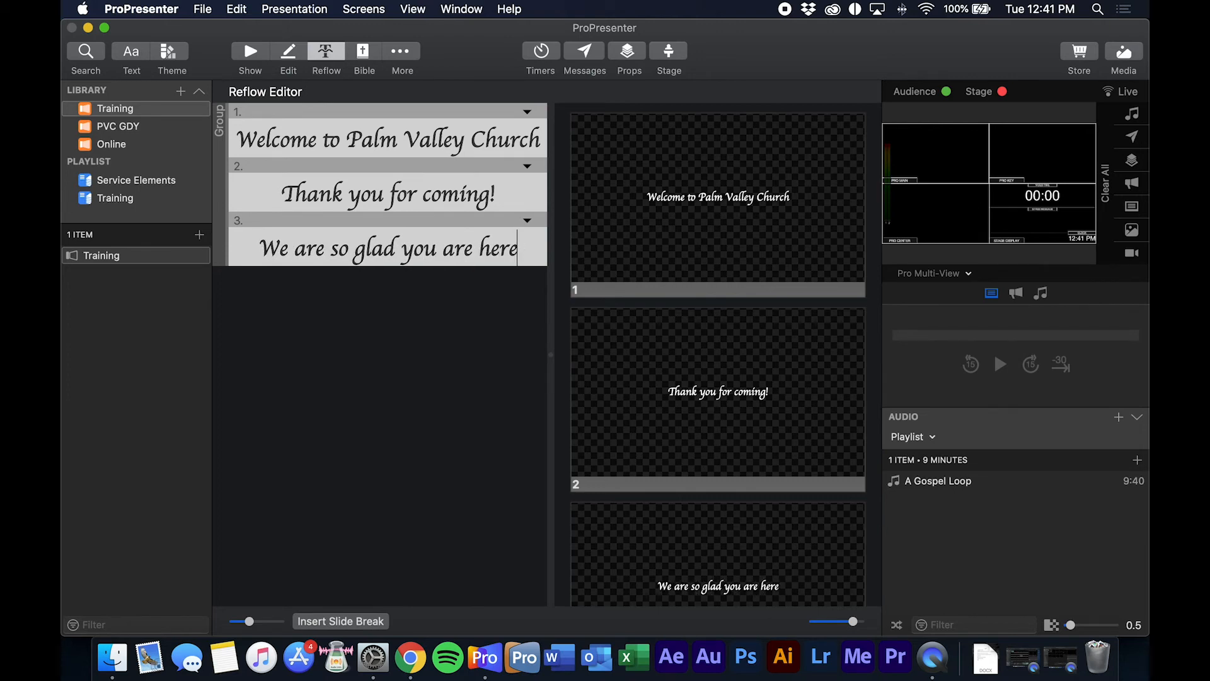
pyautogui.click(342, 622)
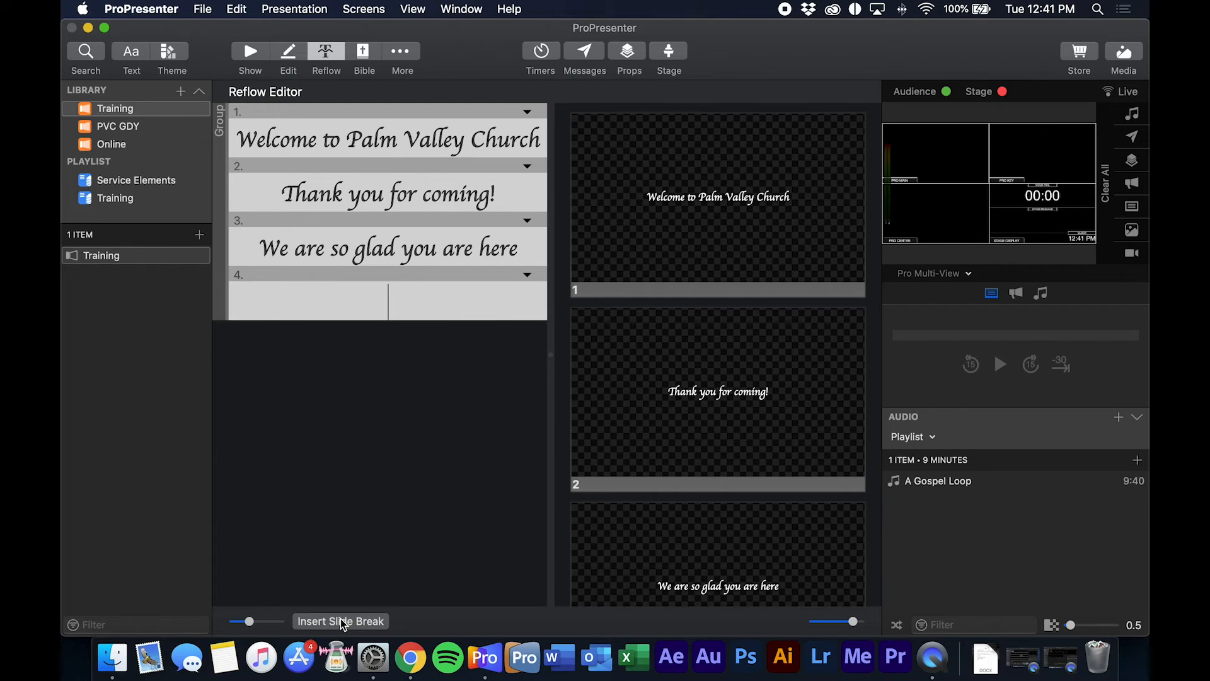
pyautogui.press('BackSpace')
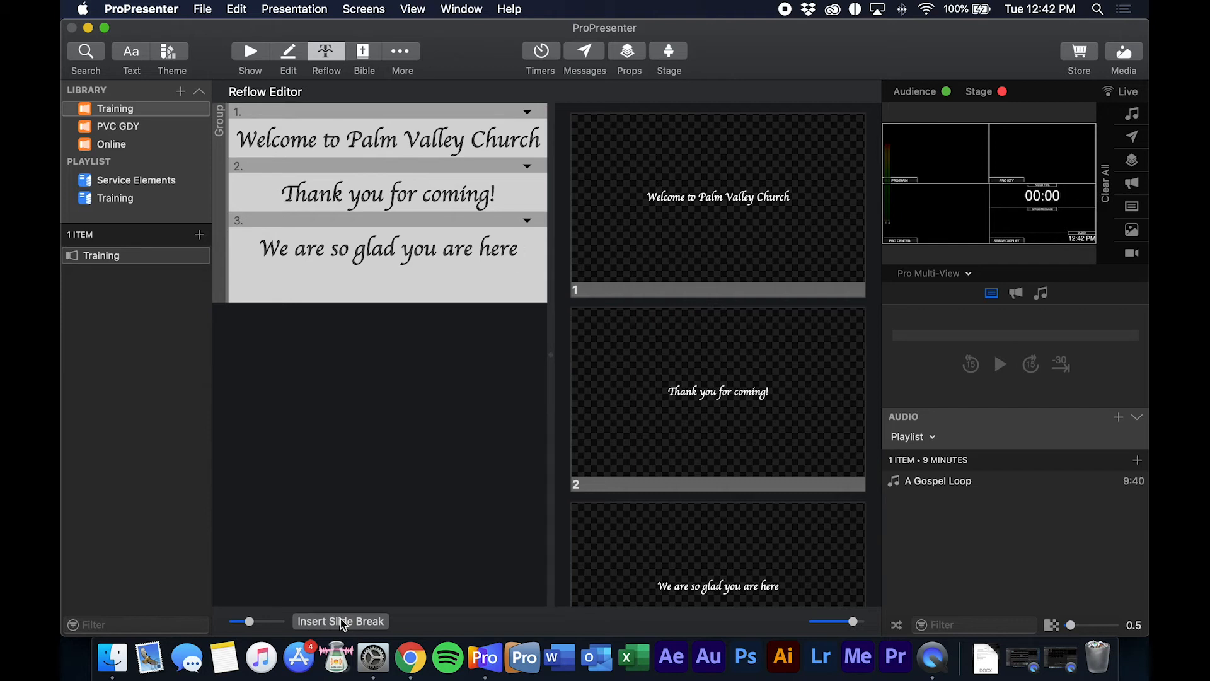
pyautogui.click(250, 52)
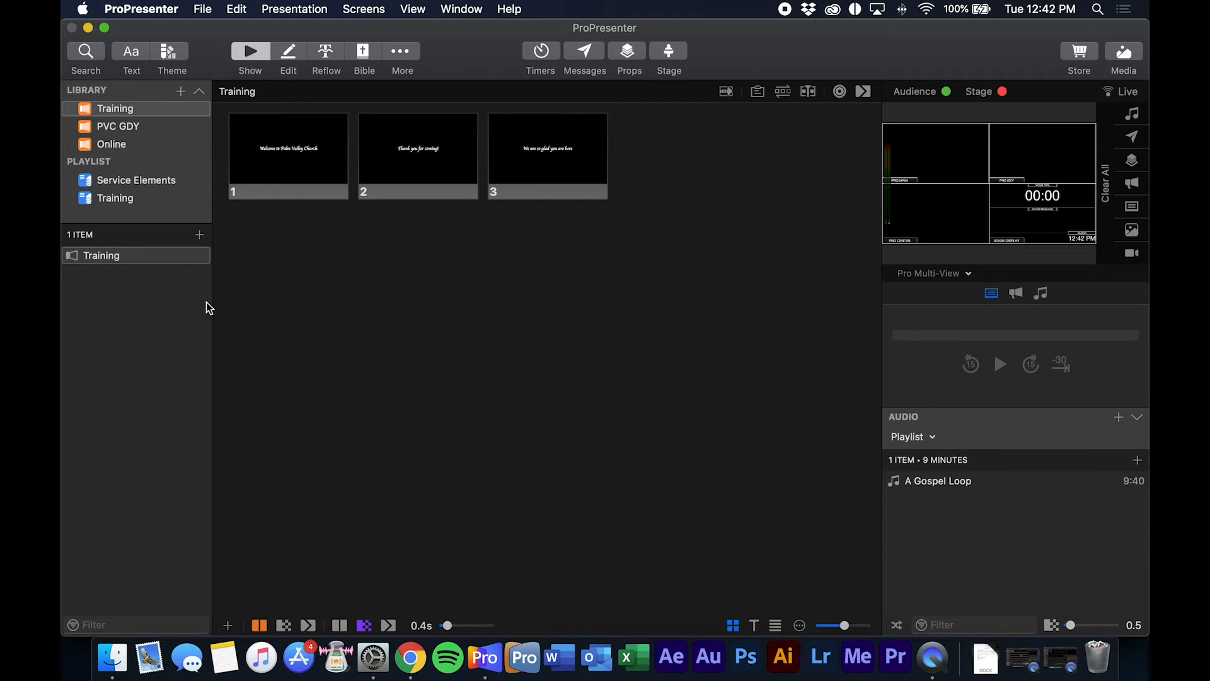
# Step: Search the online song catalog for "move" and start importing the first song titled Move
pyautogui.click(86, 66)
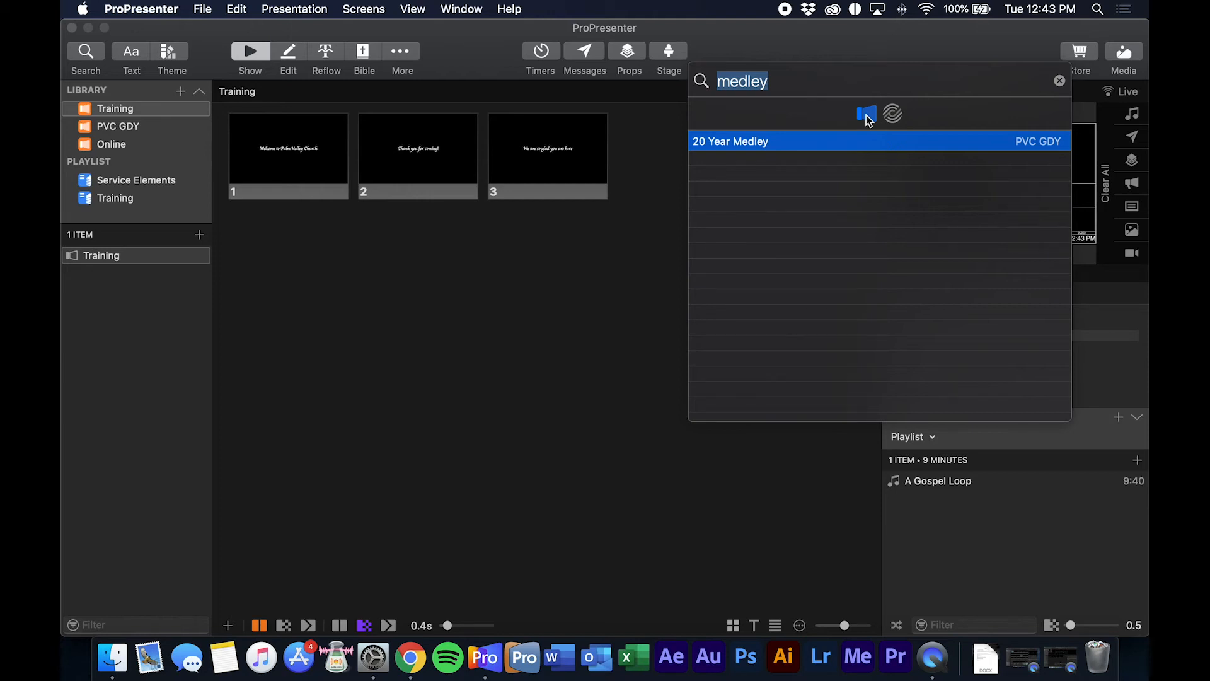
pyautogui.press('BackSpace')
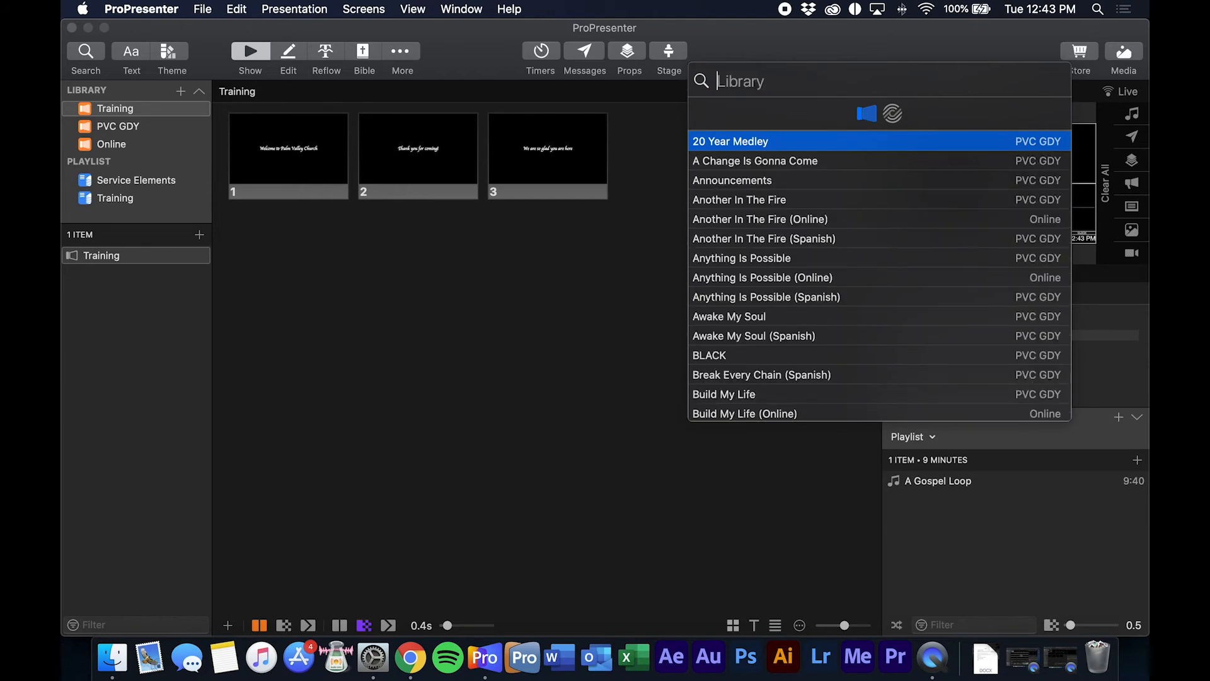
pyautogui.write('move')
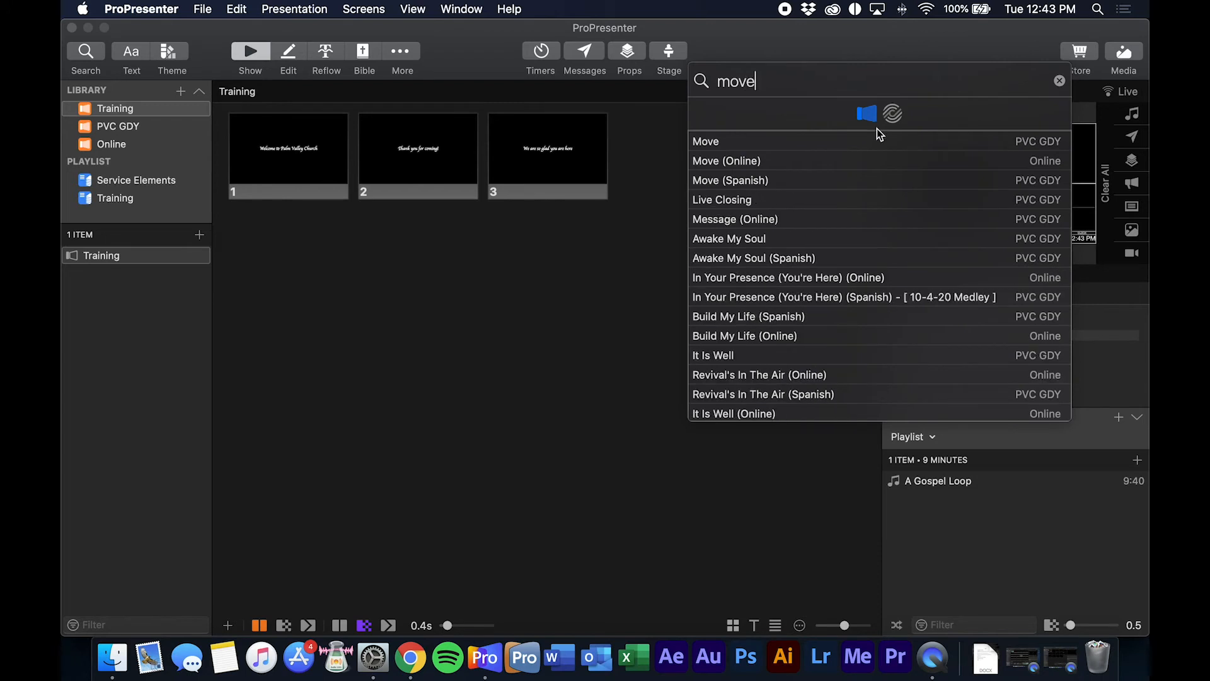
pyautogui.scroll(-1, 800, 144)
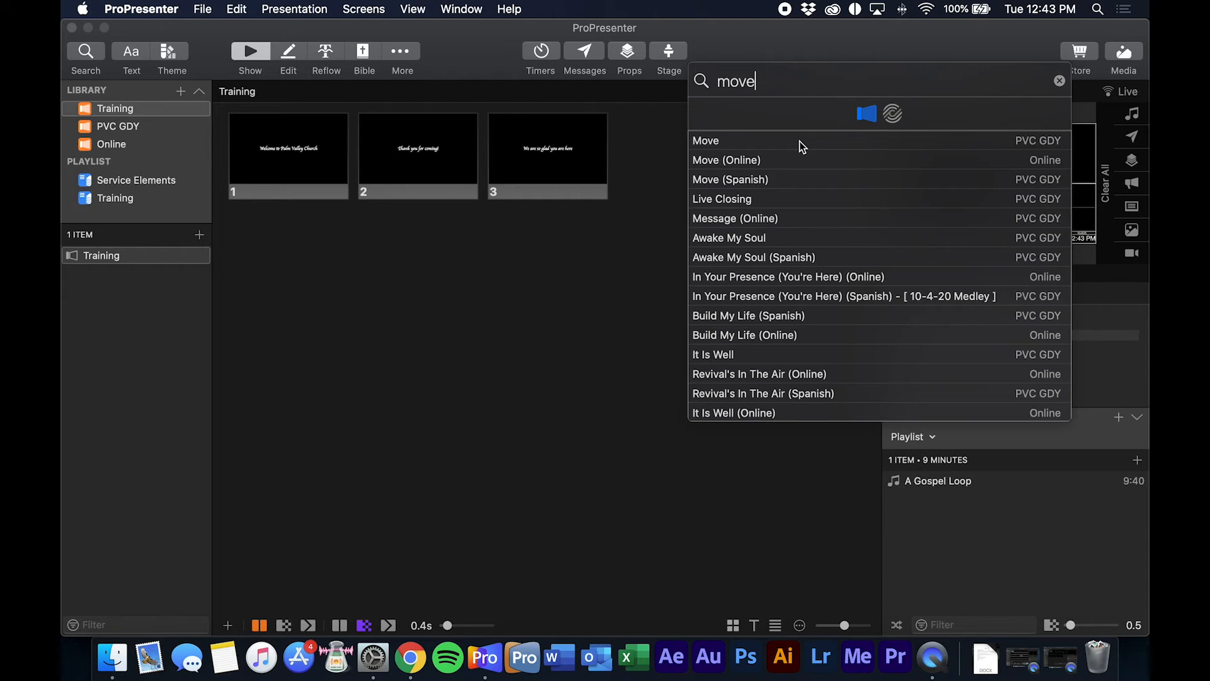
pyautogui.click(888, 119)
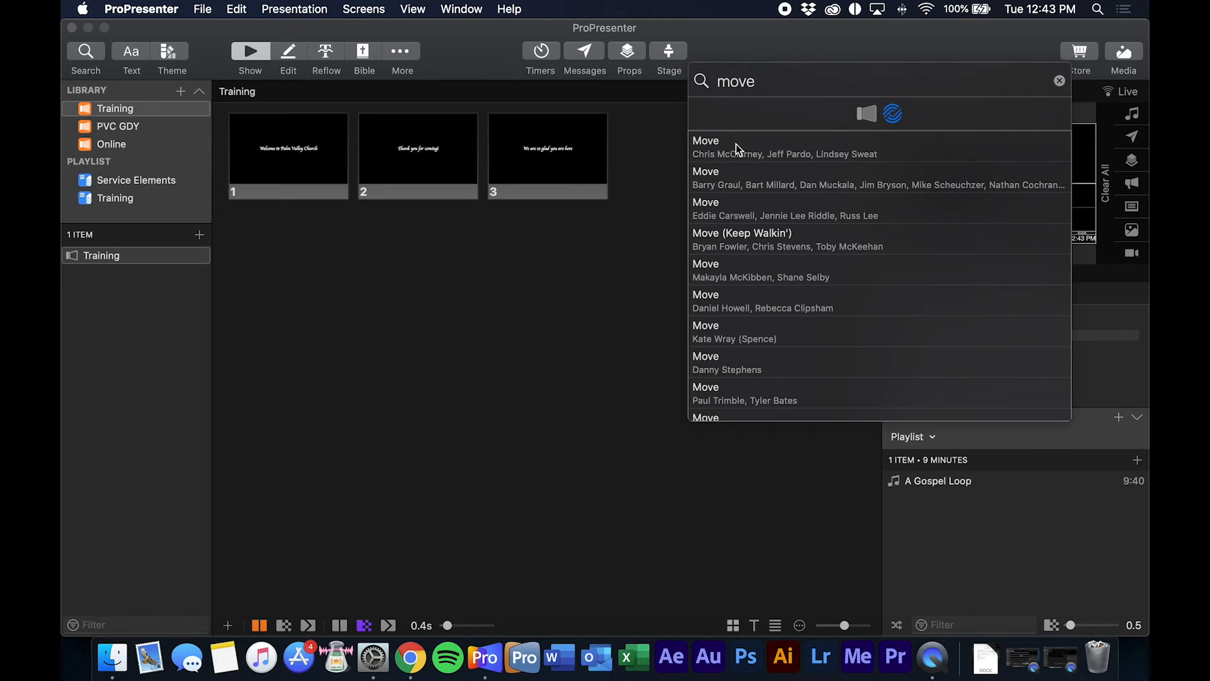
pyautogui.click(736, 143)
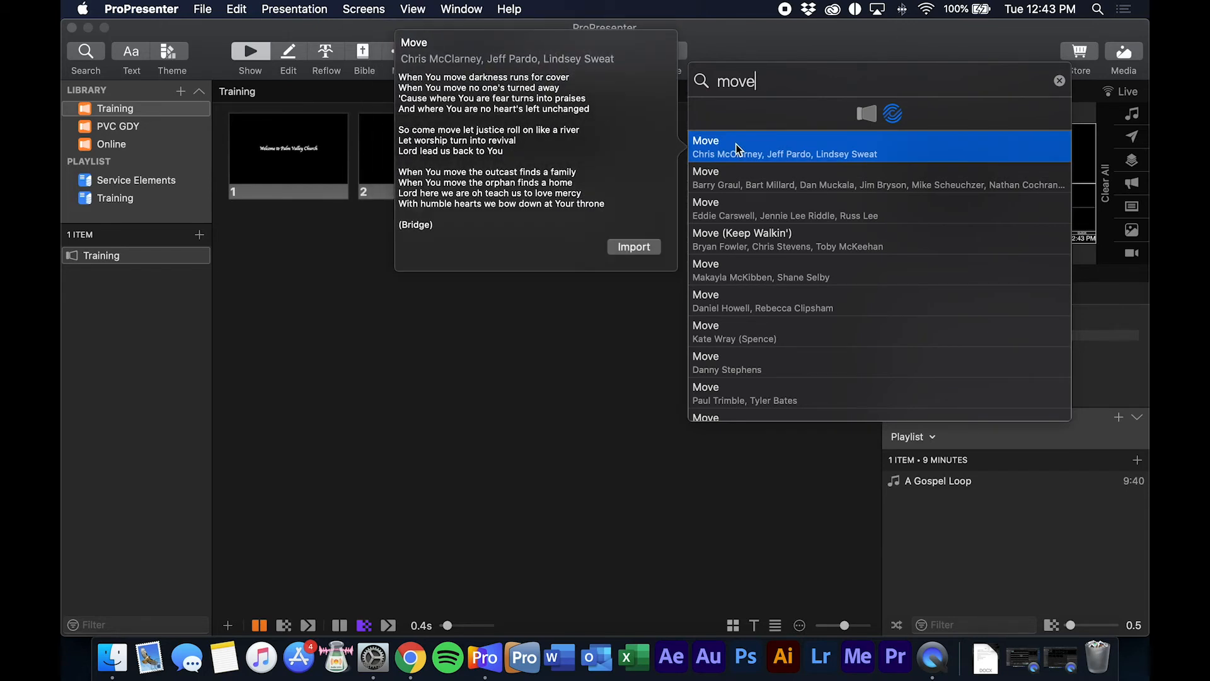
pyautogui.click(633, 248)
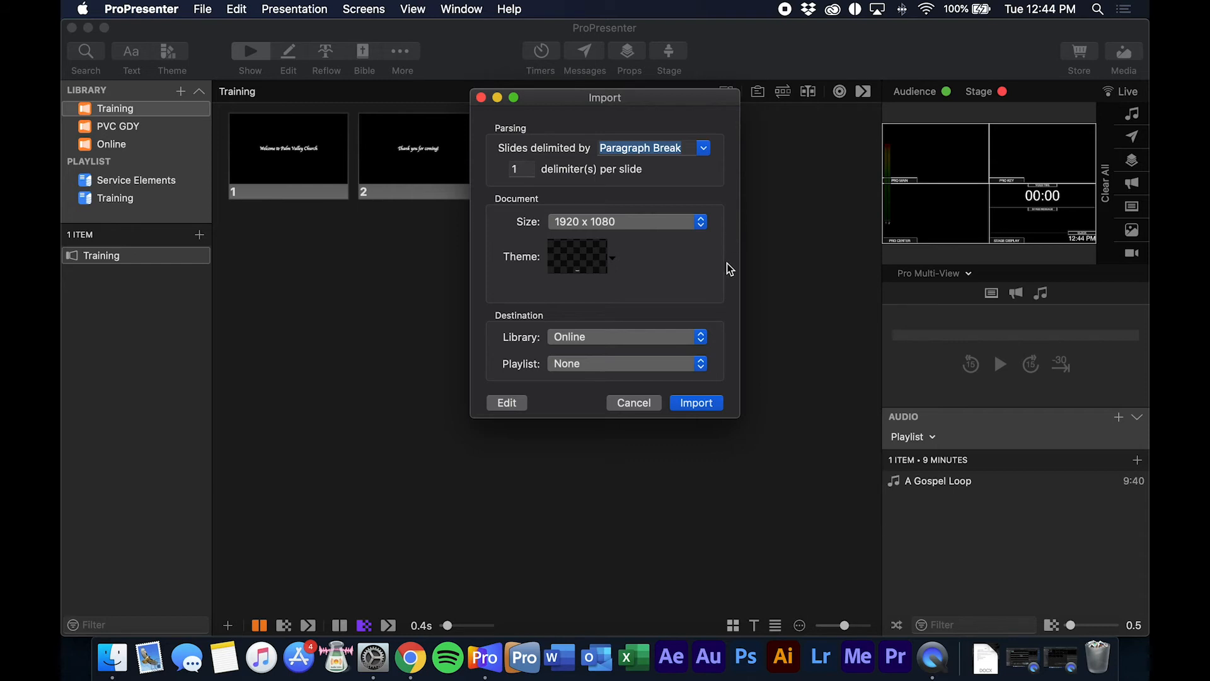
# Step: Choose the IMAG L3 theme from the PVC Online group for the imported song
pyautogui.click(613, 259)
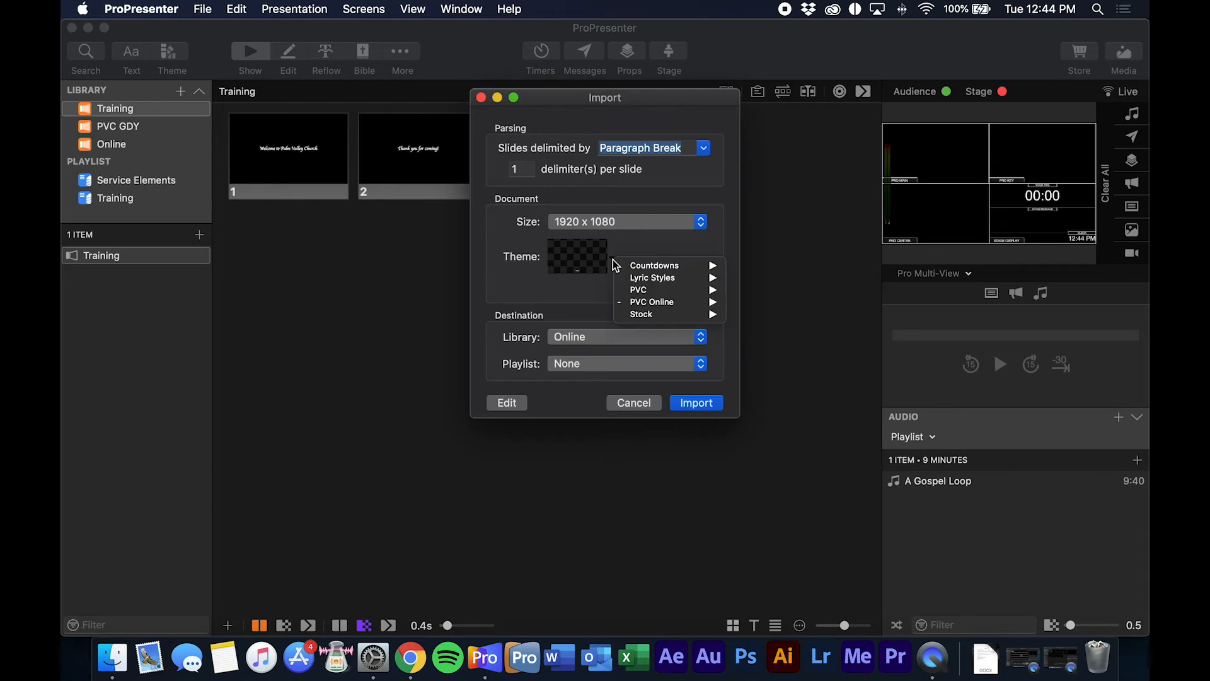
pyautogui.click(589, 260)
pyautogui.click(589, 259)
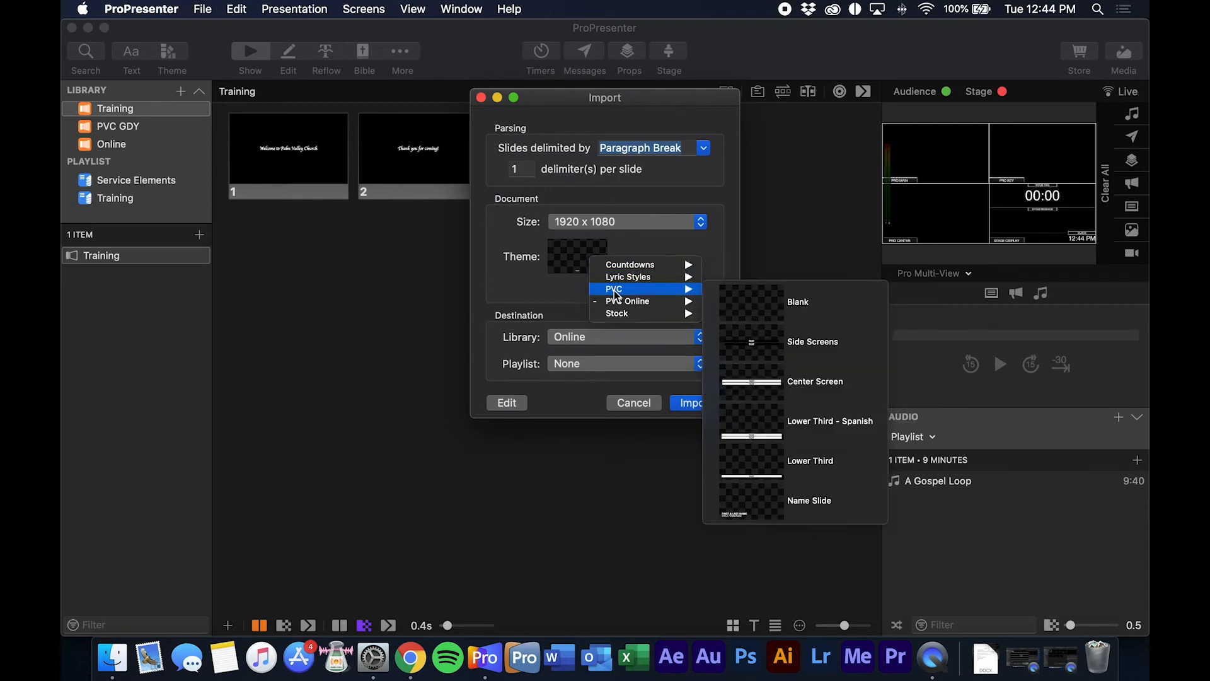
pyautogui.moveTo(616, 302)
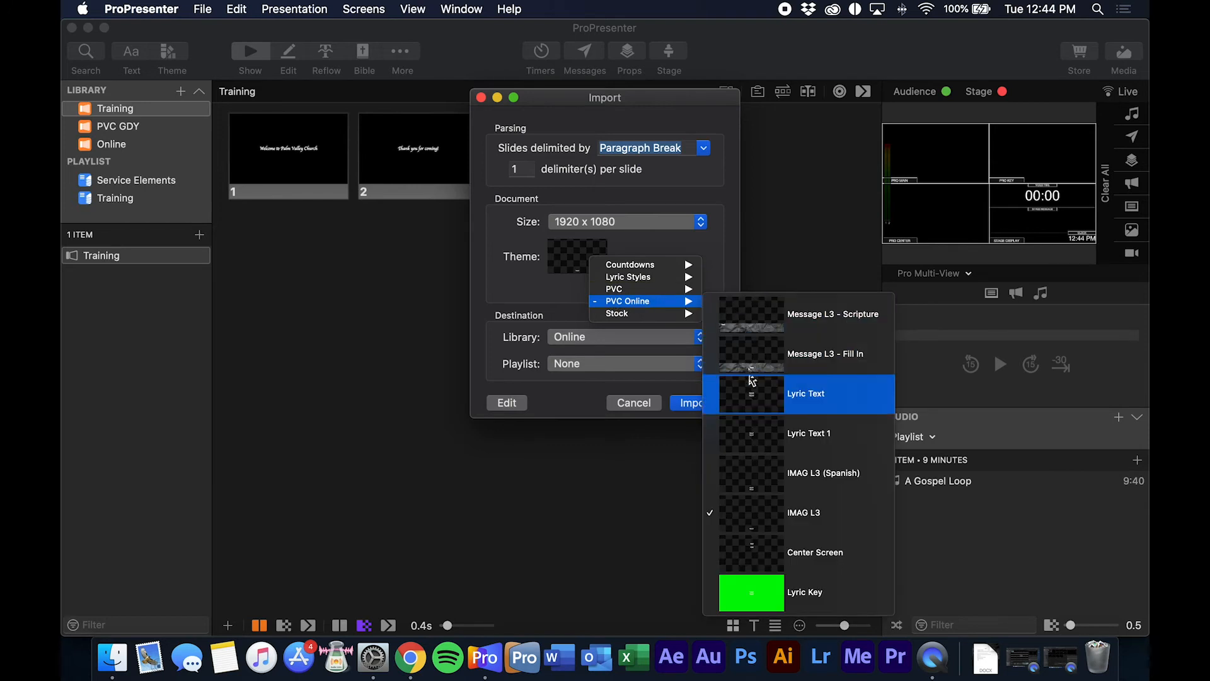
pyautogui.click(756, 501)
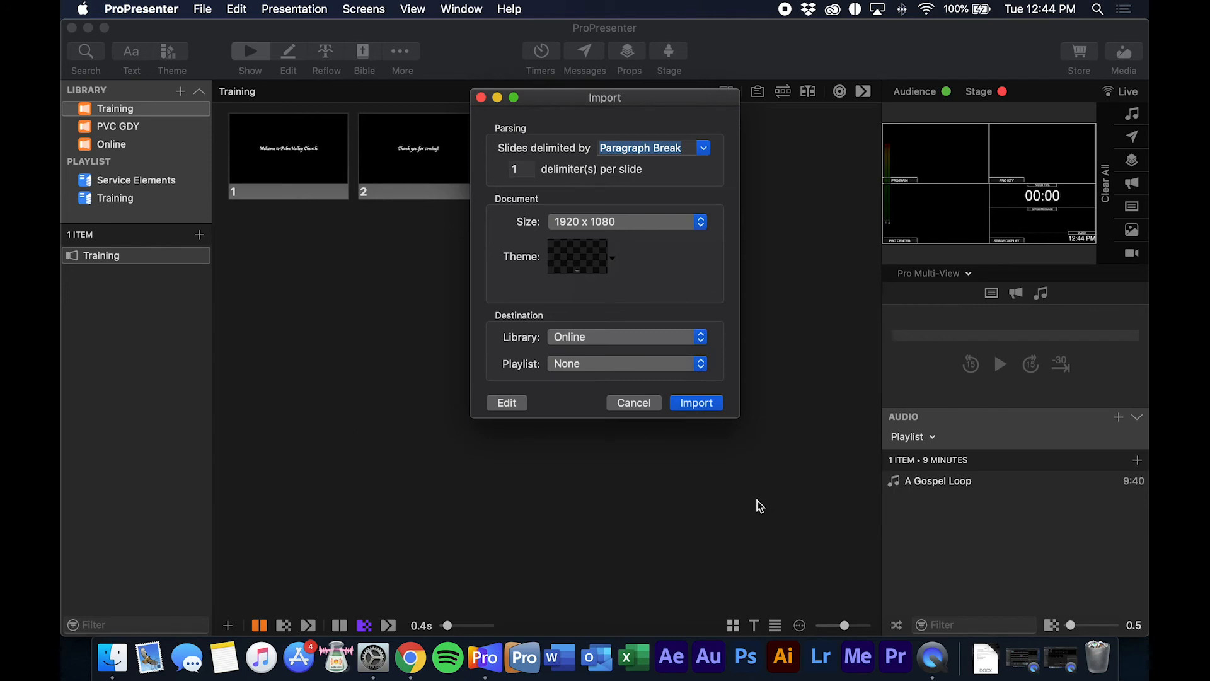
# Step: Set both the destination library and the playlist to Training and import the song
pyautogui.click(667, 337)
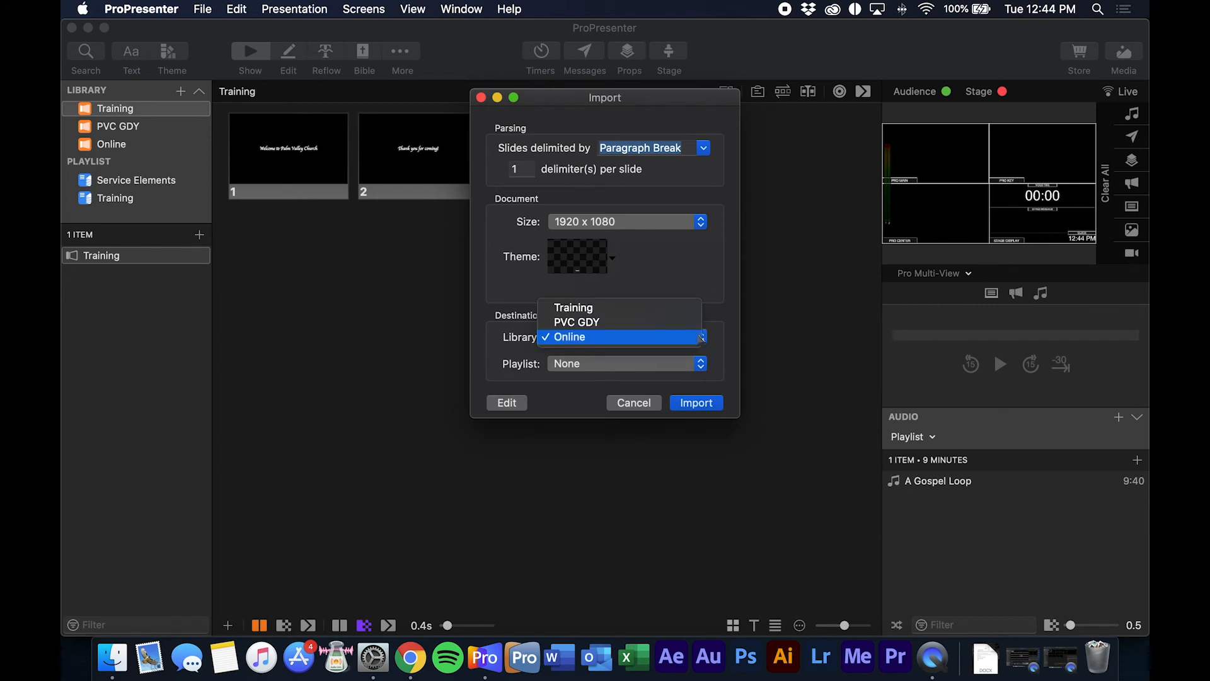
pyautogui.click(656, 311)
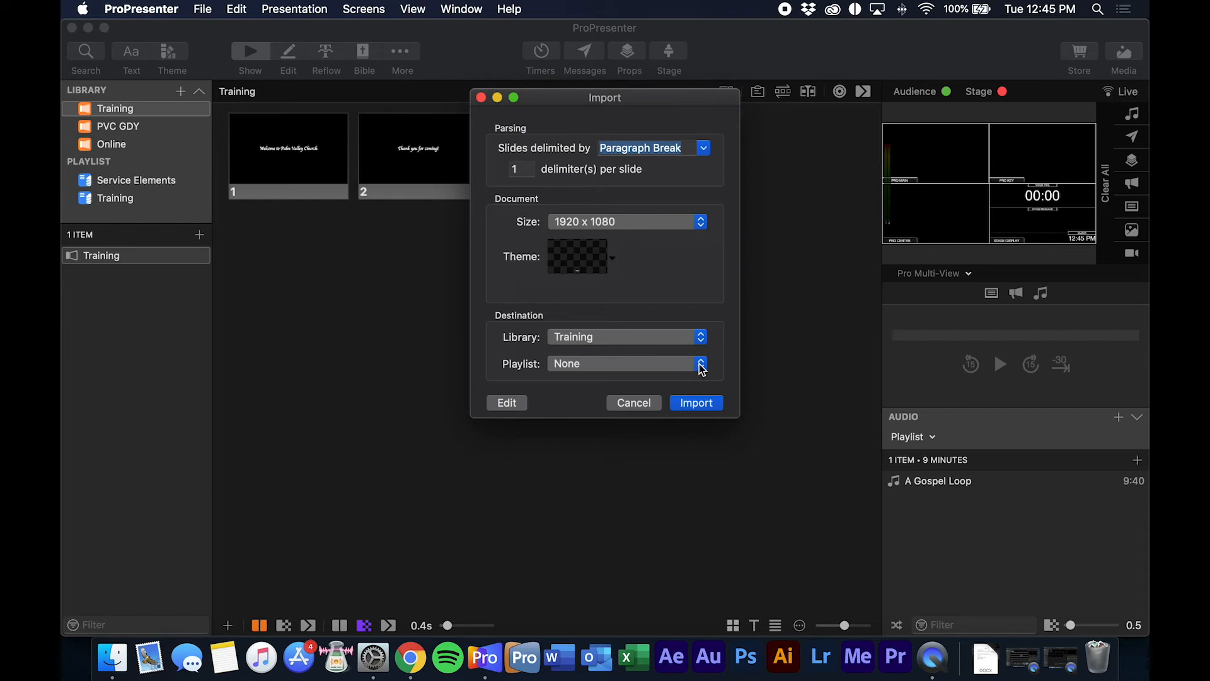
pyautogui.click(701, 369)
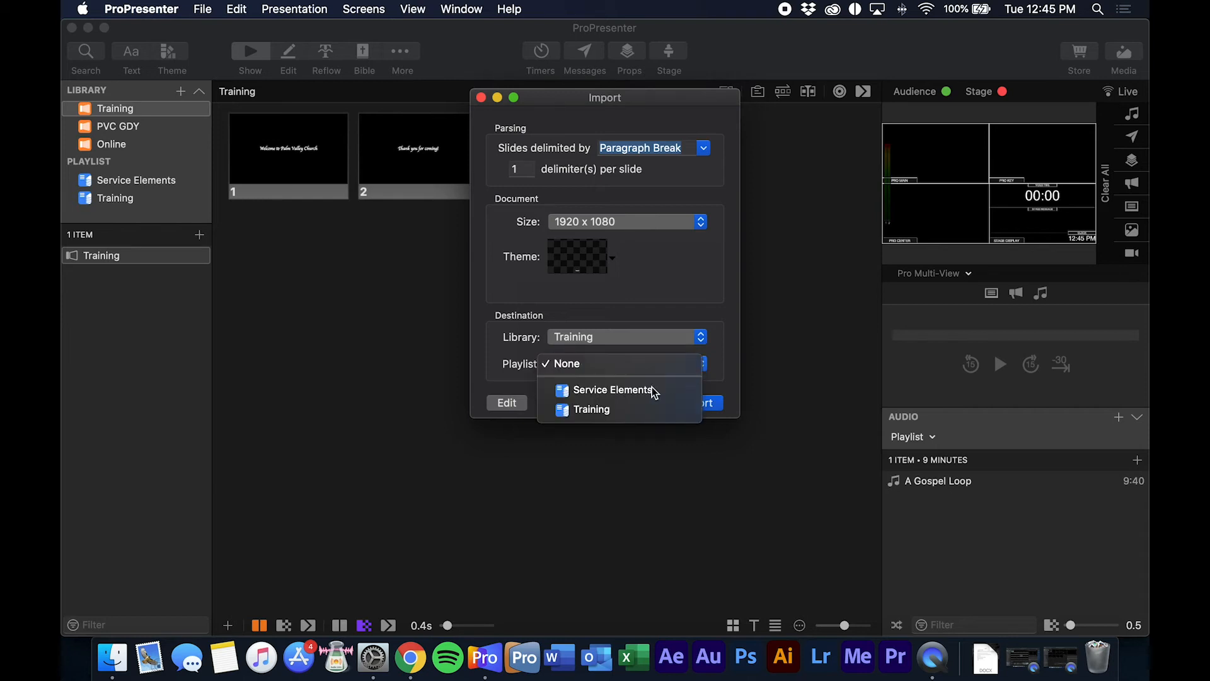
pyautogui.click(608, 415)
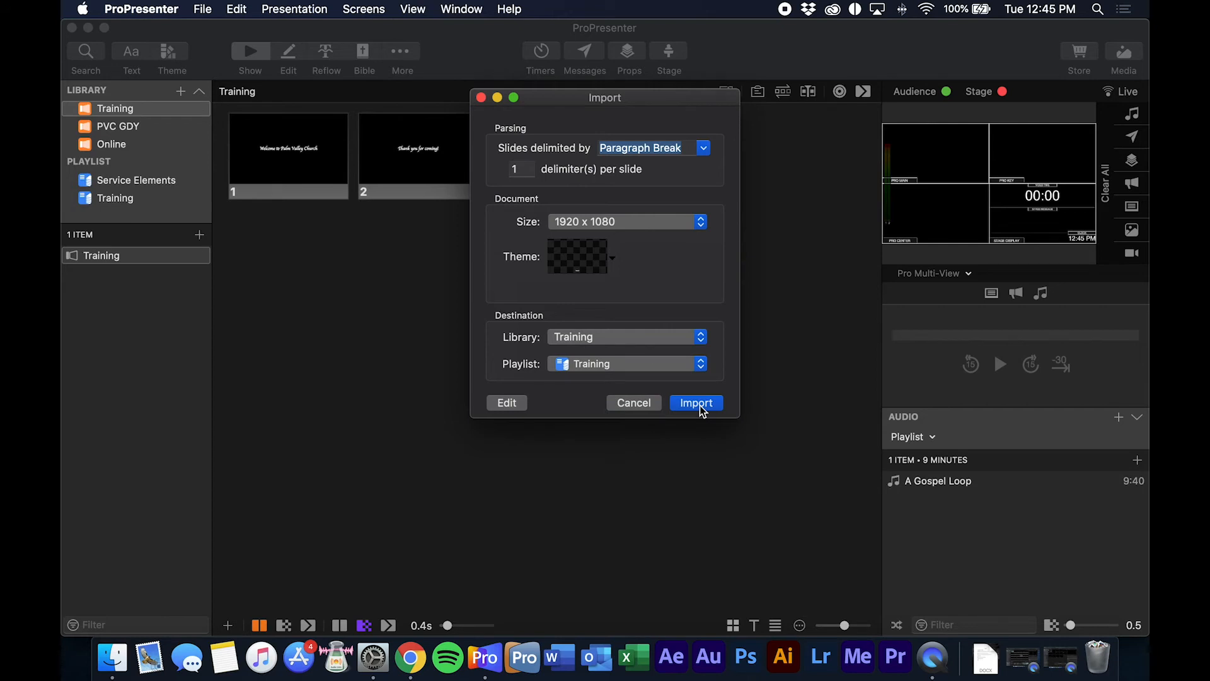
pyautogui.click(700, 406)
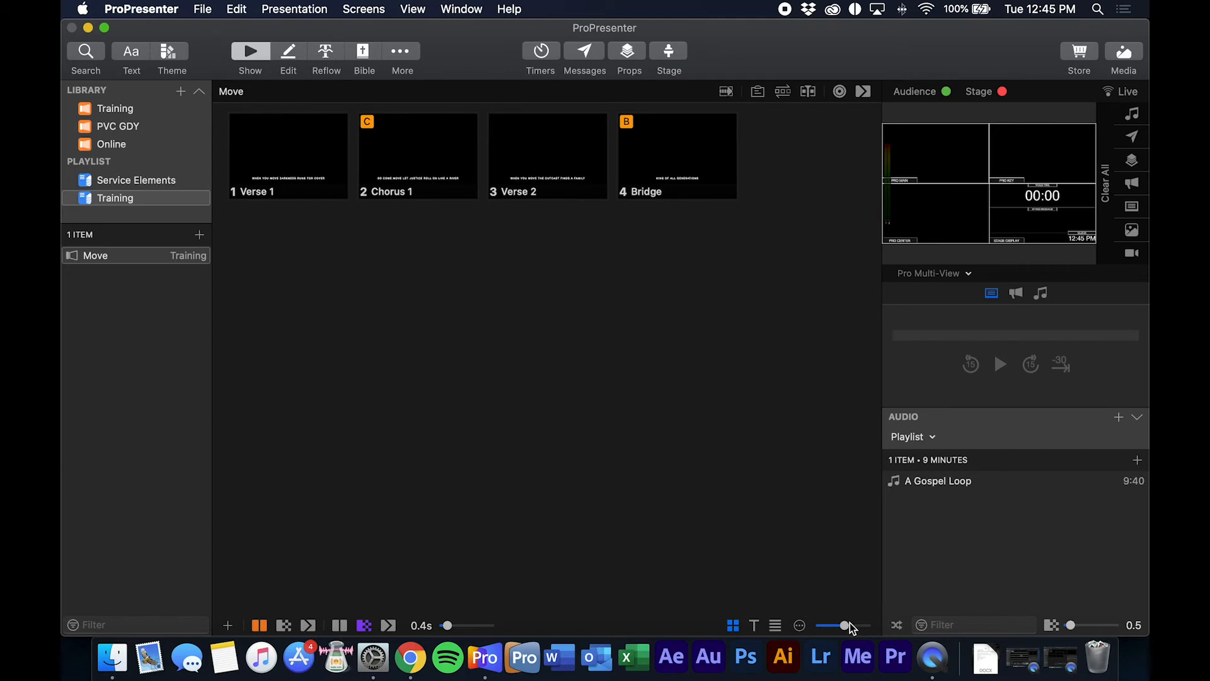
# Step: Enlarge the slide thumbnails of the song Move and open it in the Reflow editor
pyautogui.moveTo(844, 625); pyautogui.dragTo(856, 626)
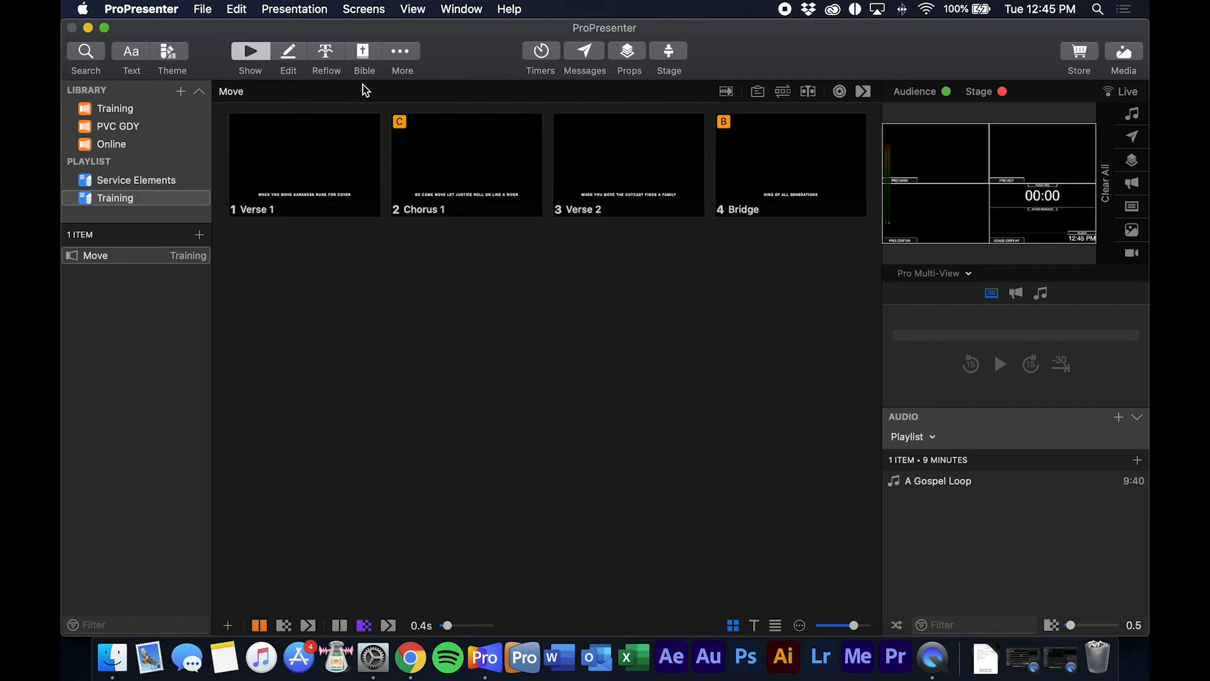
pyautogui.click(331, 58)
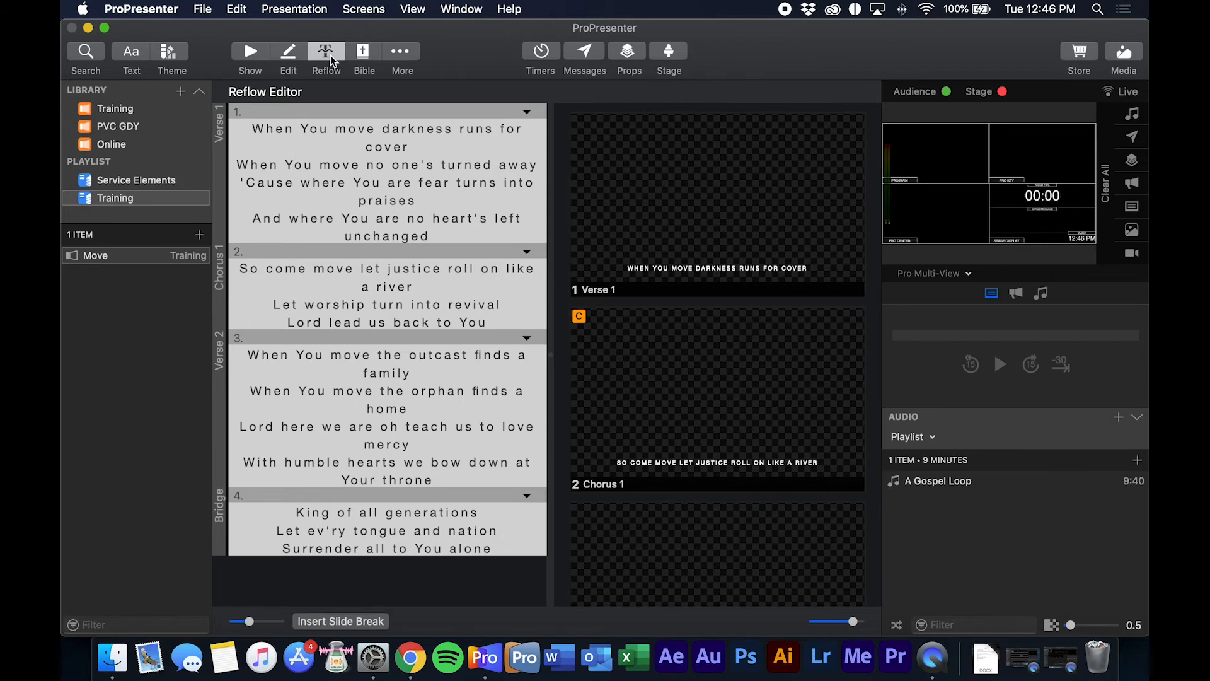
pyautogui.press('super+1')
pyautogui.press('super+3')
# Step: Split Verse 1 into four one-line slides with breaks after "cover", "turned away" and "praises"
pyautogui.click(442, 146)
pyautogui.click(328, 622)
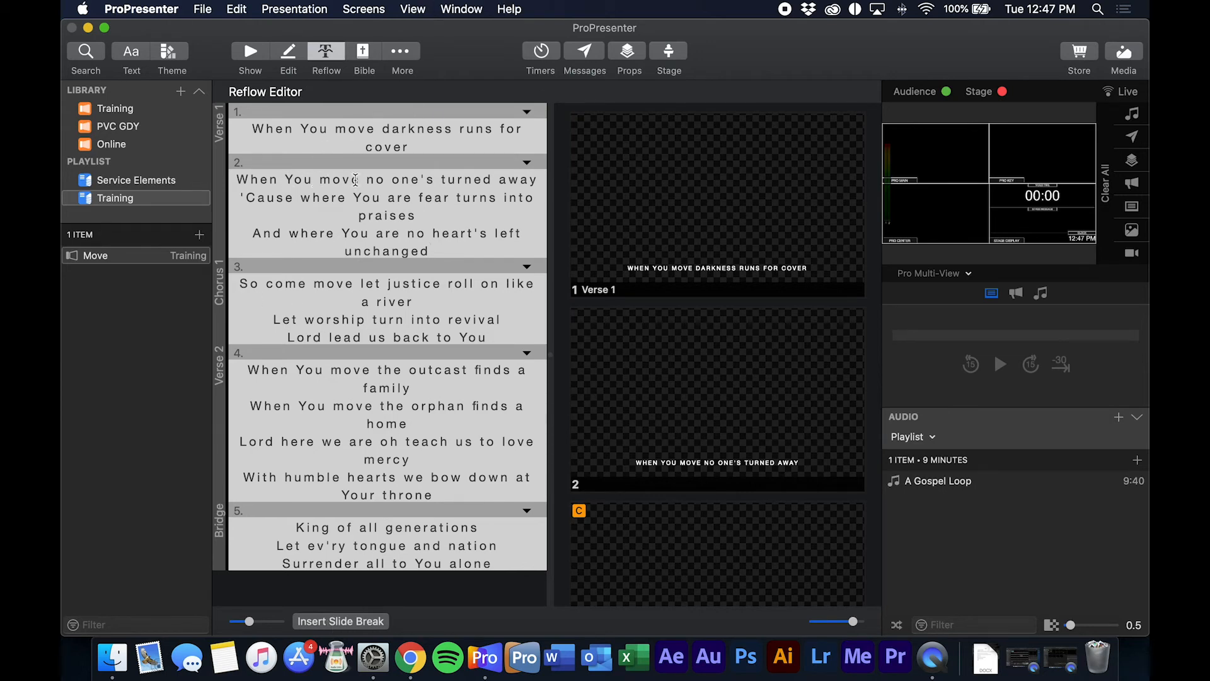
pyautogui.click(539, 180)
pyautogui.click(336, 622)
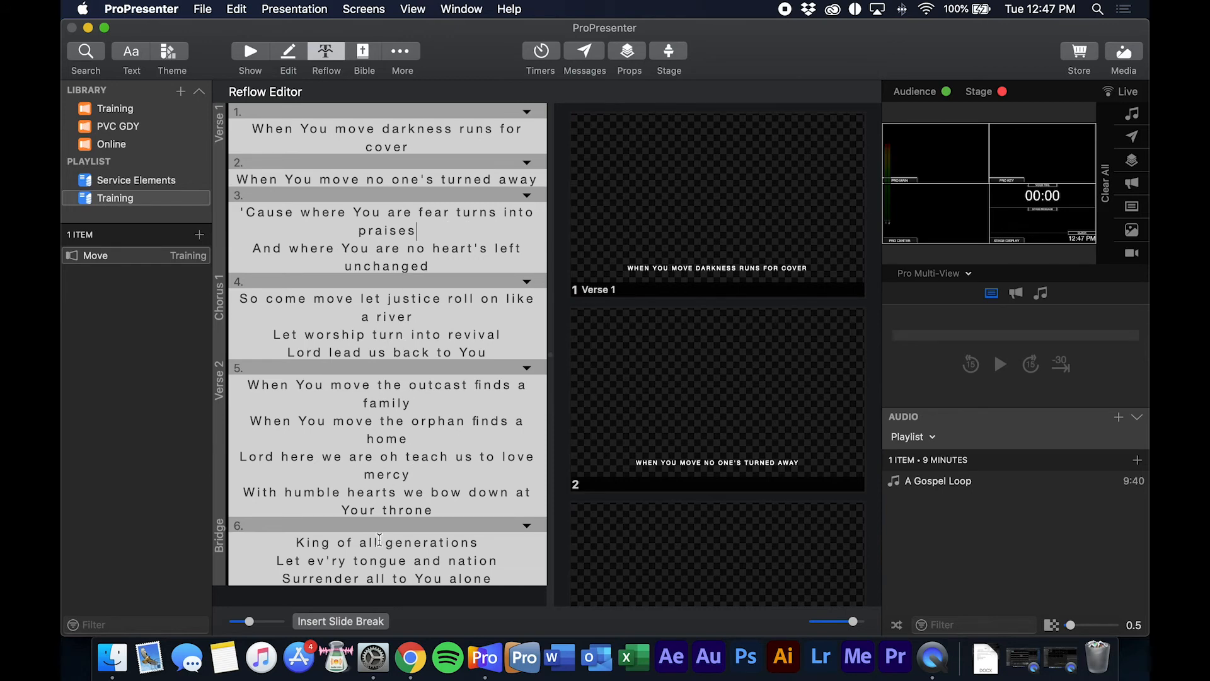
pyautogui.click(325, 620)
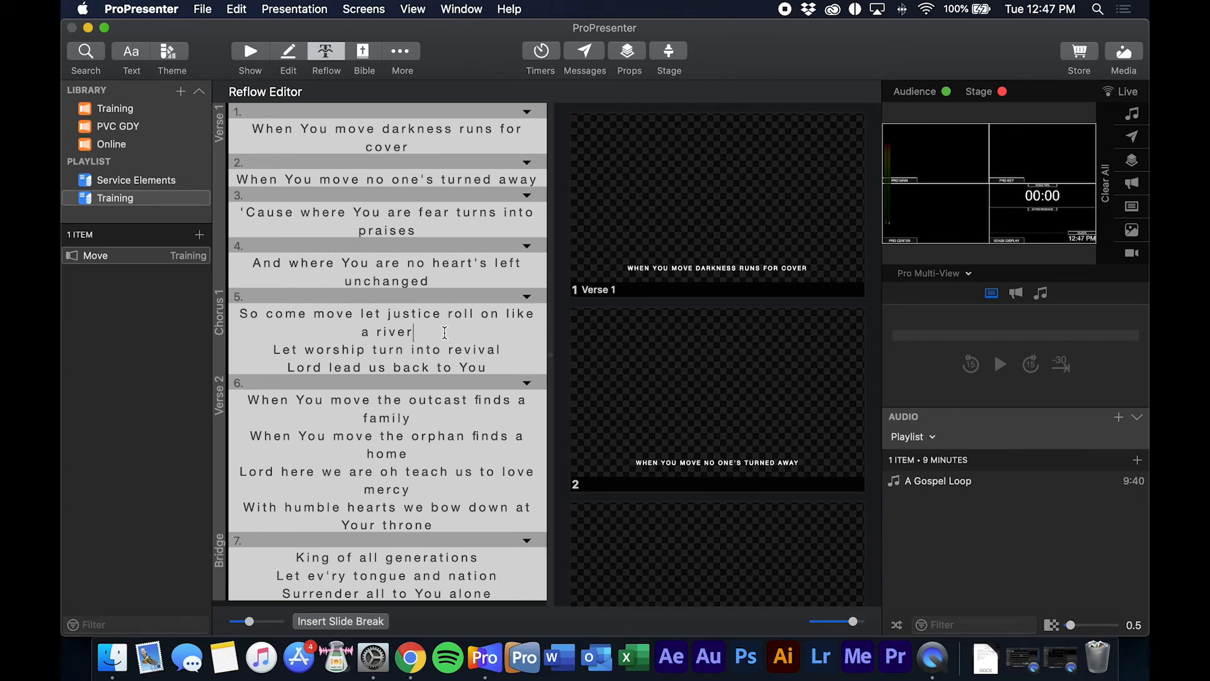
# Step: Insert a slide break after "a river" in Chorus 1 and split Verse 2 into one slide per lyric line
pyautogui.click(354, 624)
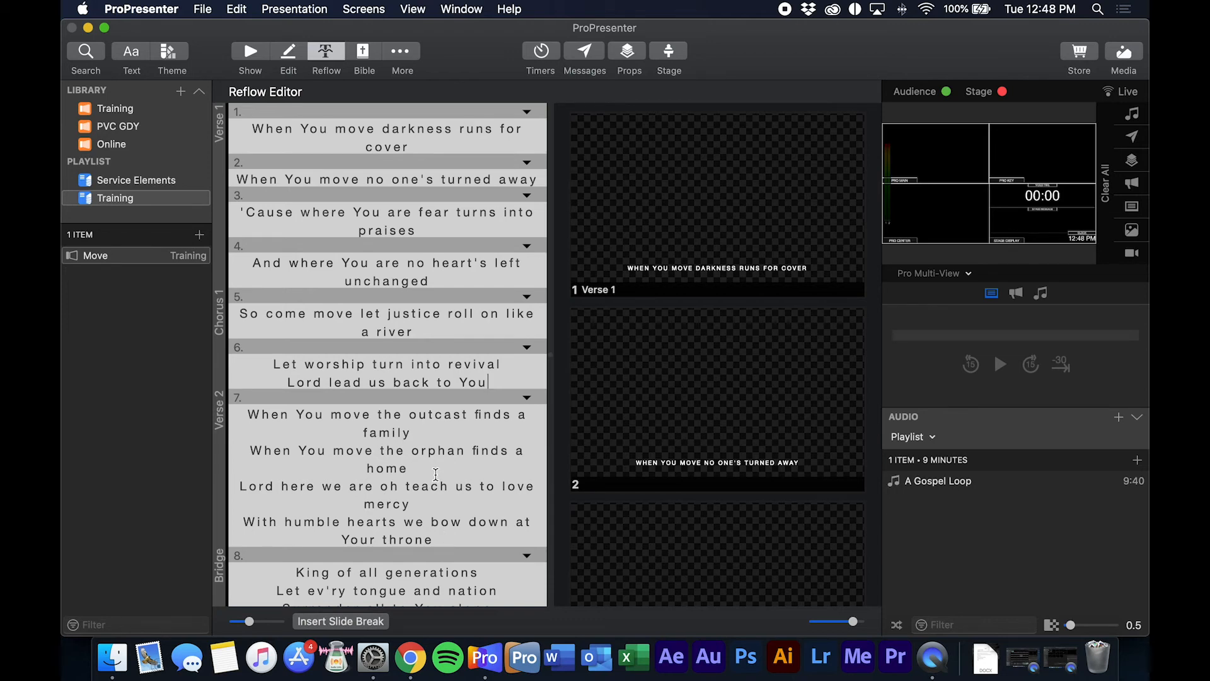
pyautogui.scroll(-3, 459, 422)
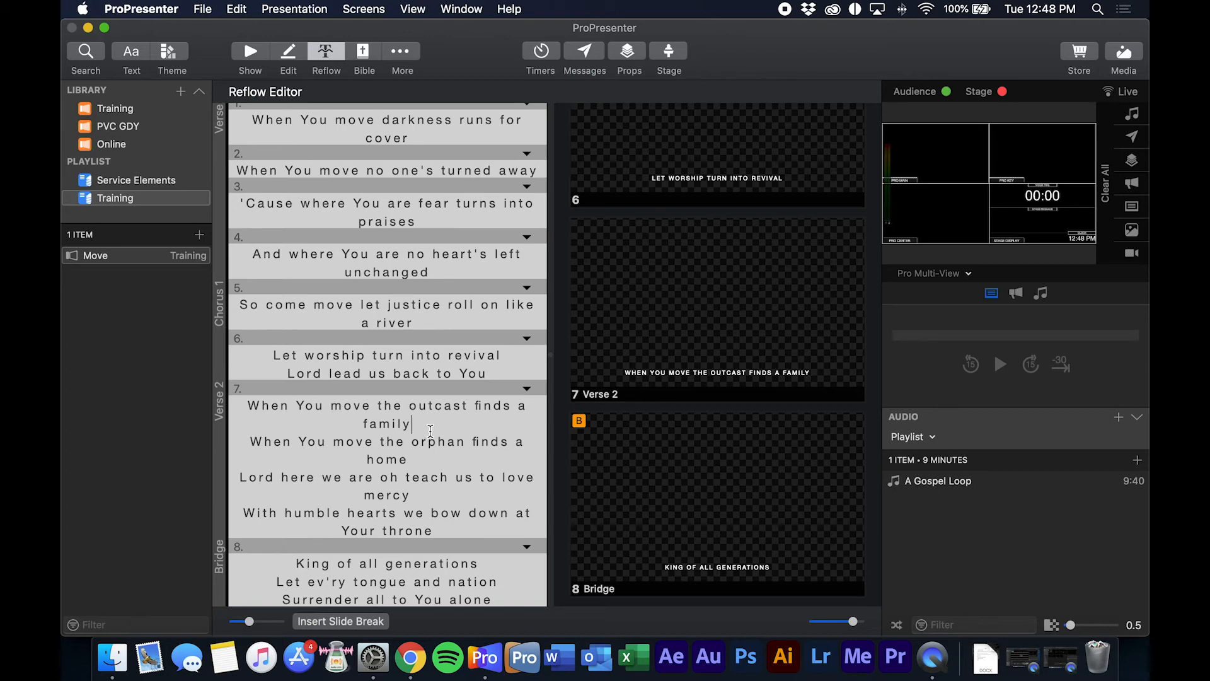
pyautogui.click(355, 622)
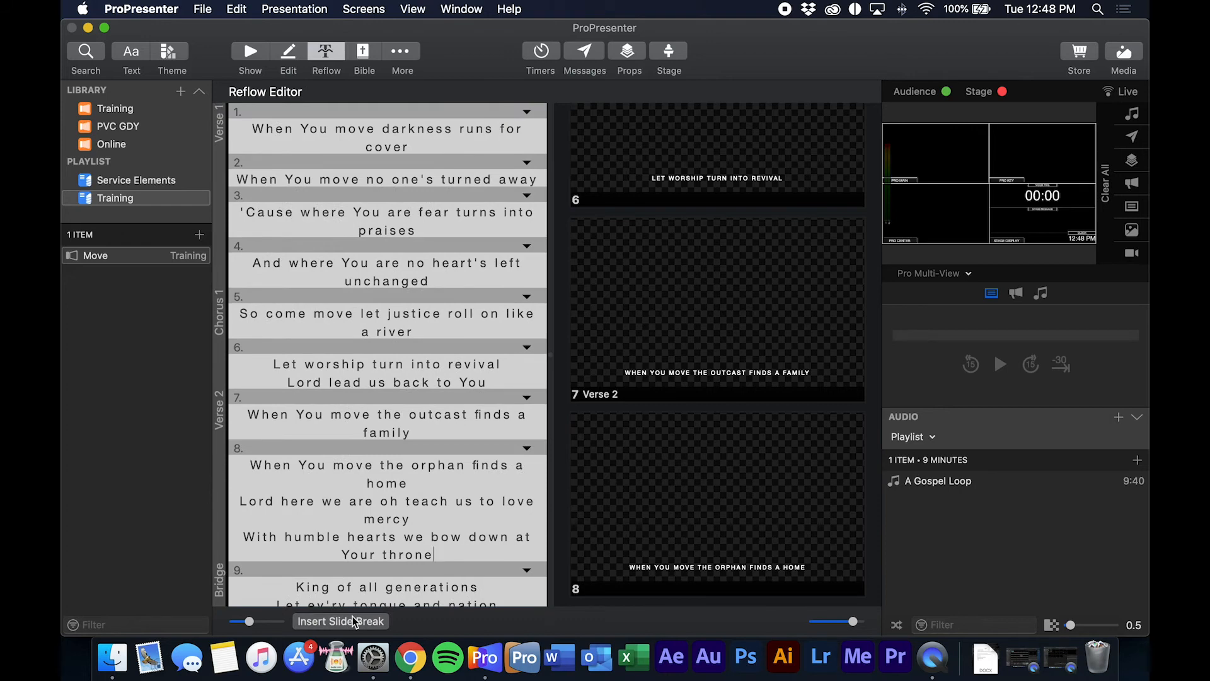
pyautogui.click(421, 489)
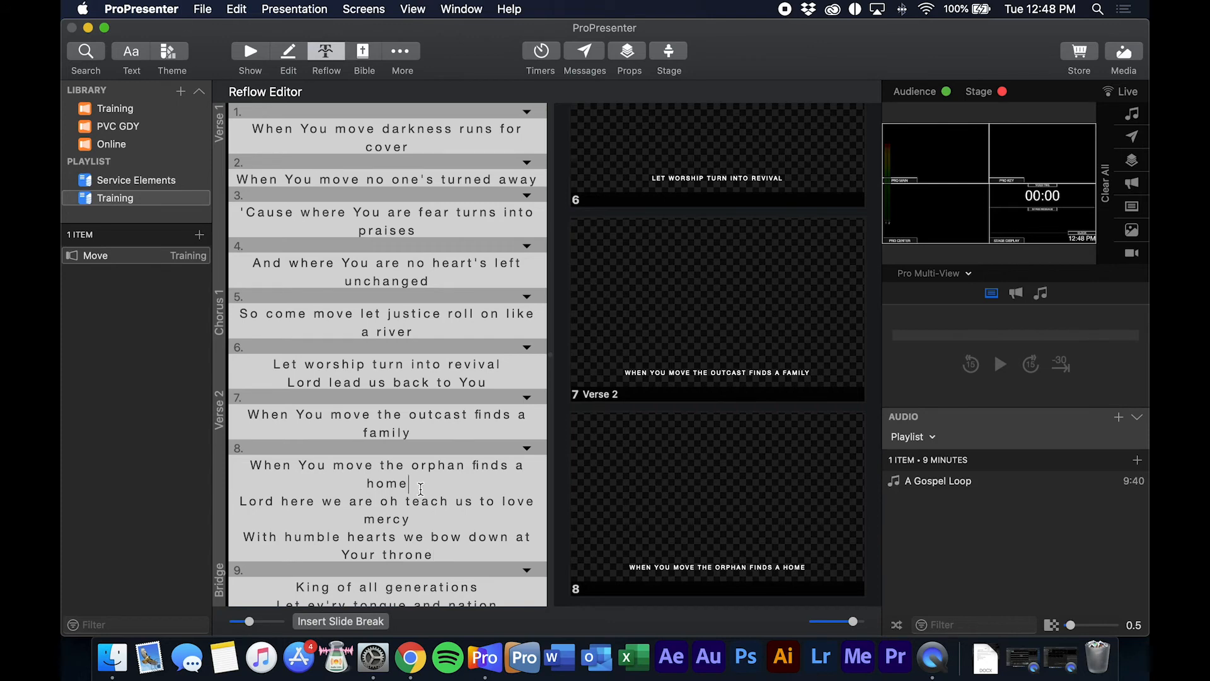
pyautogui.click(358, 627)
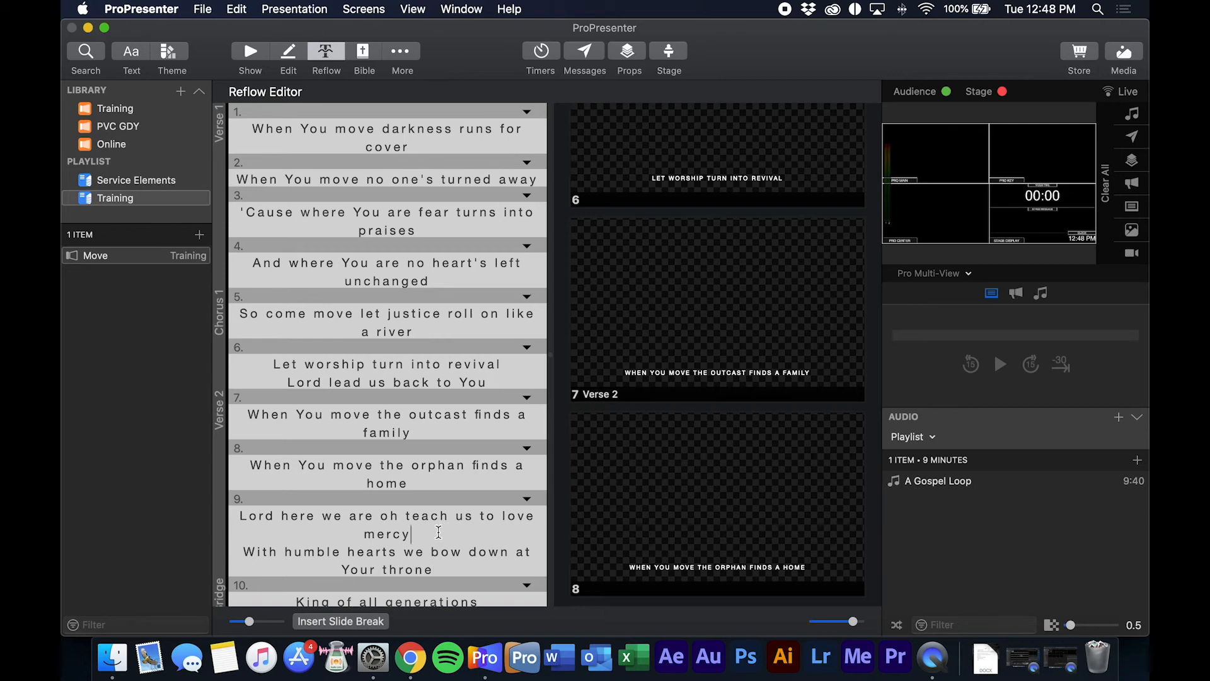
pyautogui.click(340, 621)
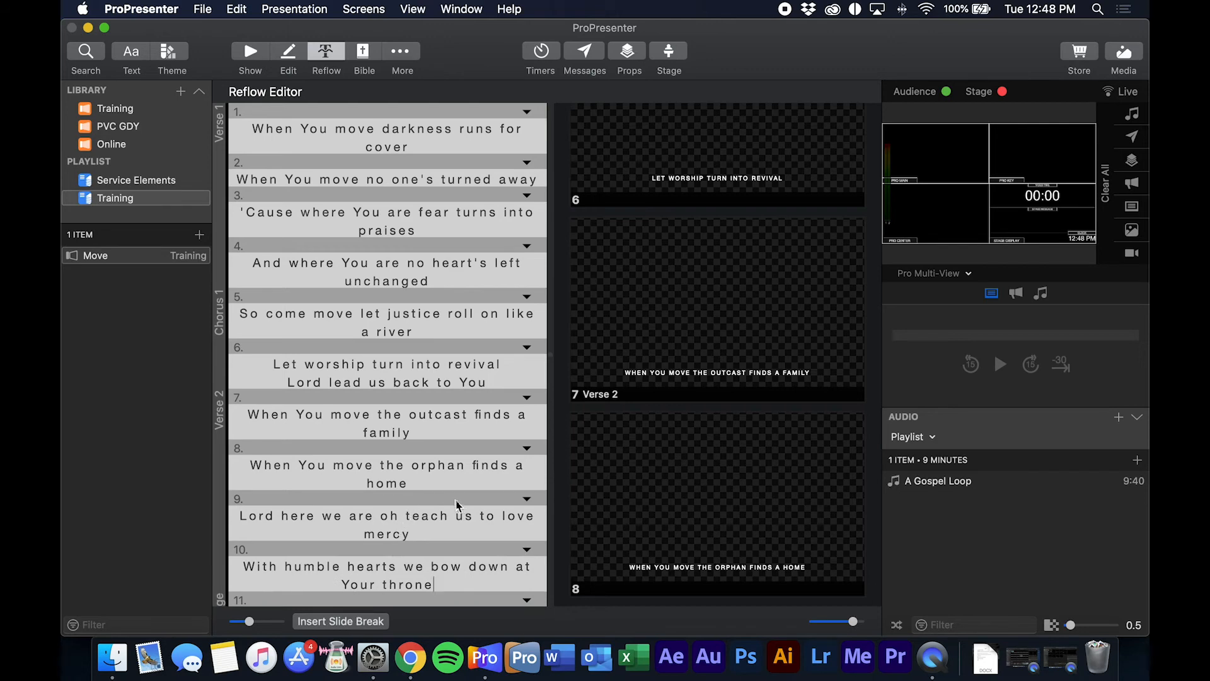
pyautogui.click(527, 601)
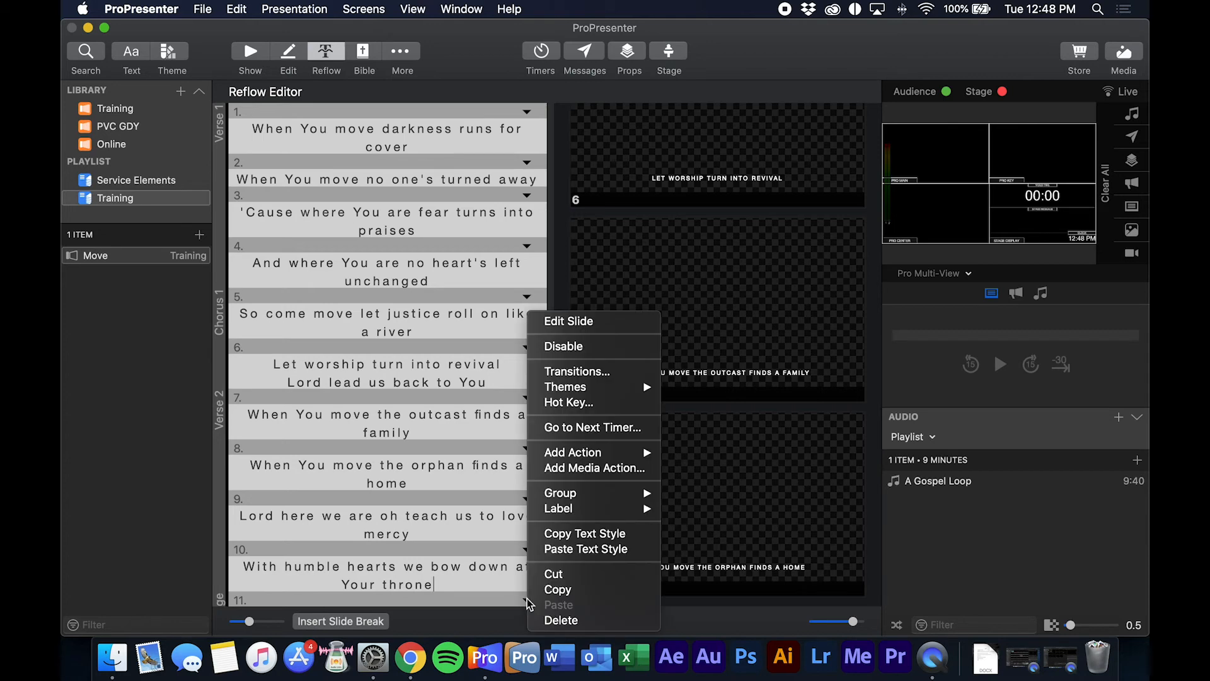
pyautogui.click(527, 602)
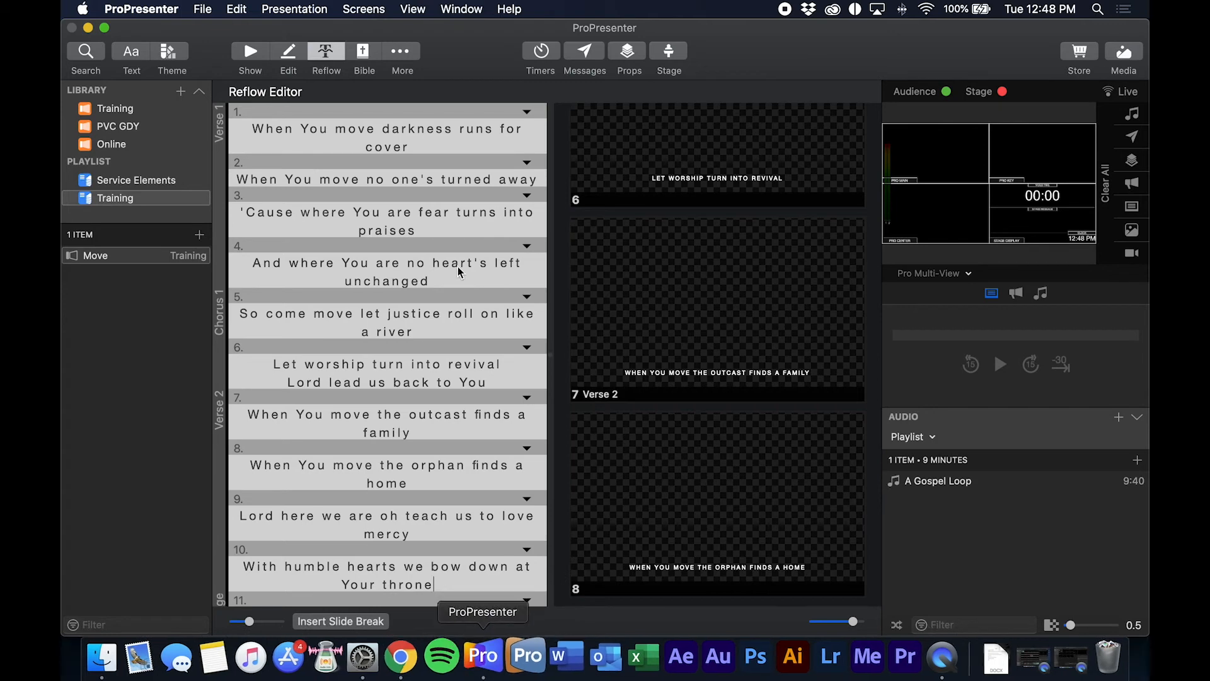
# Step: Review the split slides of Move from Verse 1 through the Bridge, checking each preview against its lyric line
pyautogui.scroll(3, 455, 261)
pyautogui.scroll(-5, 454, 260)
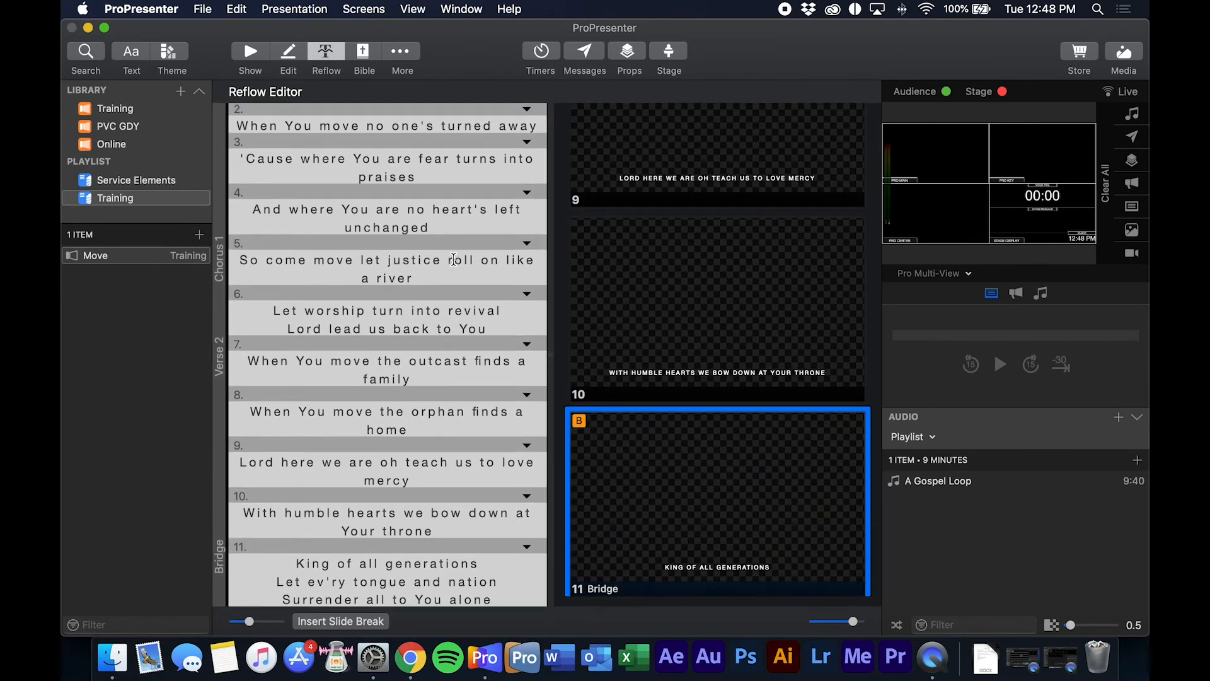
pyautogui.scroll(-2, 309, 319)
pyautogui.scroll(2, 309, 319)
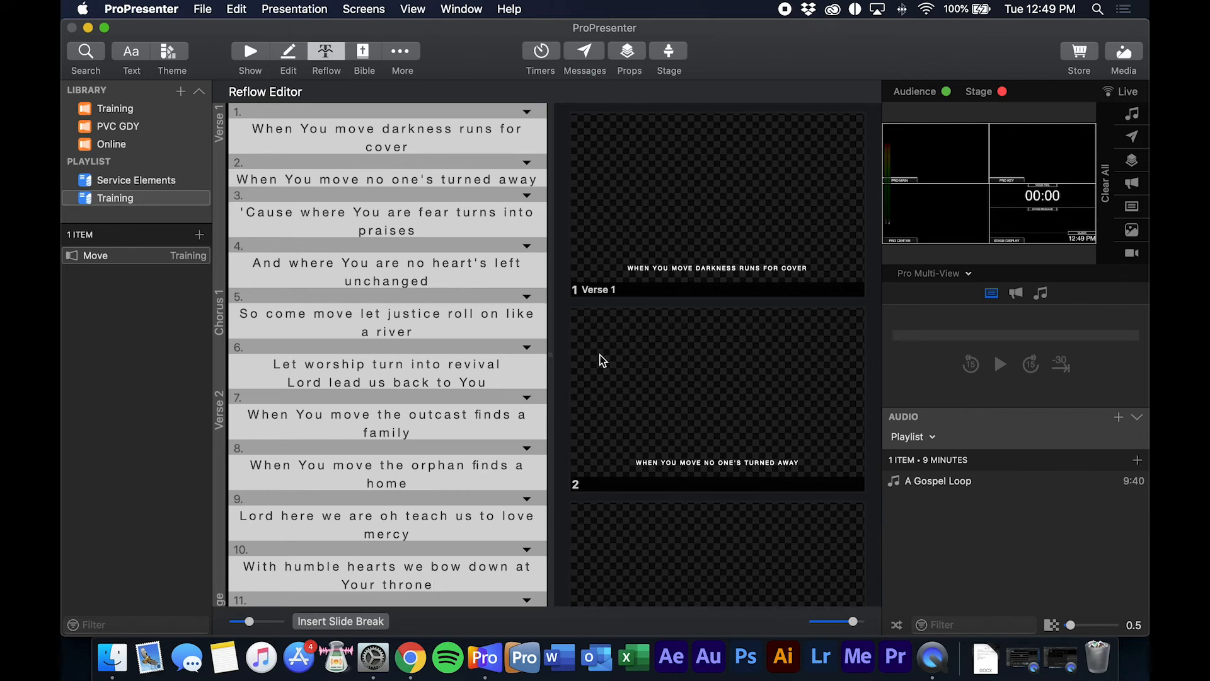
pyautogui.scroll(-3, 594, 362)
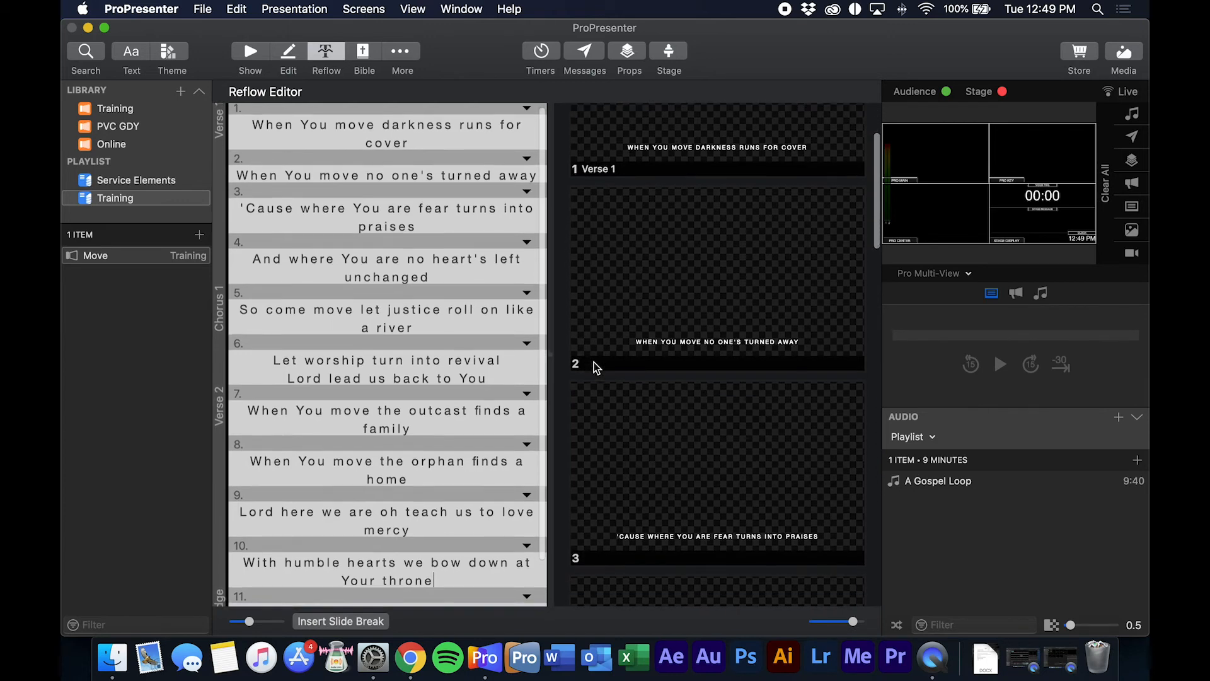
pyautogui.scroll(-2, 594, 362)
pyautogui.scroll(-2, 594, 362)
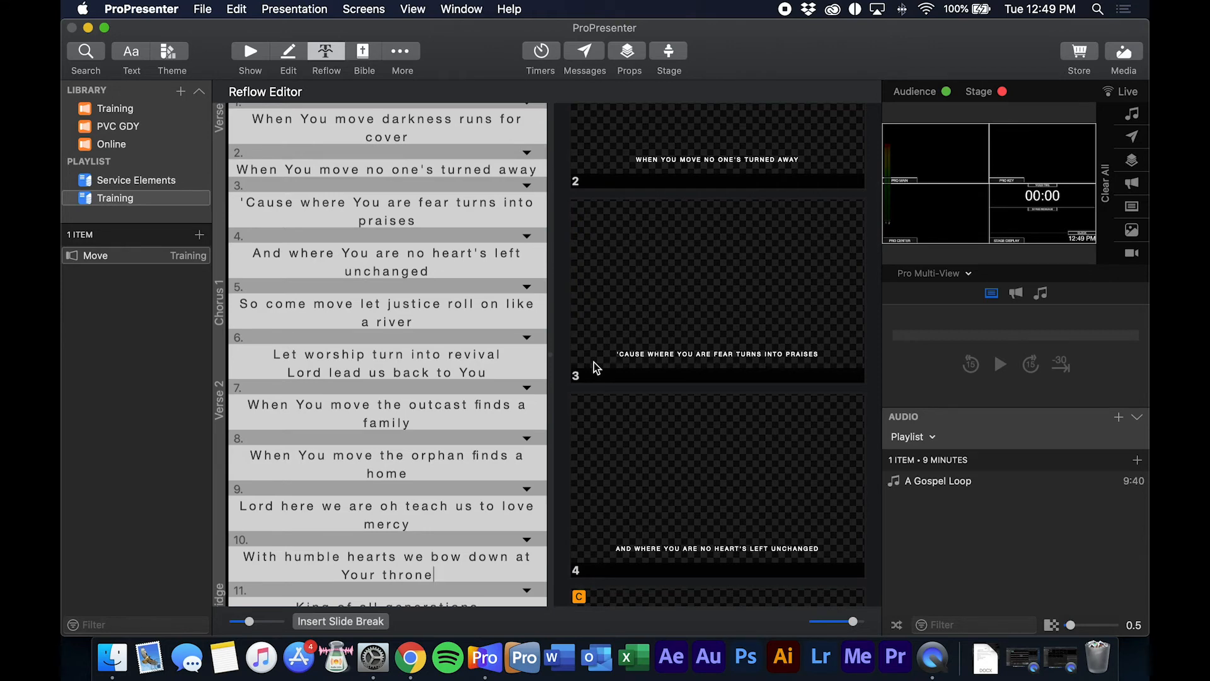
pyautogui.scroll(-4, 594, 362)
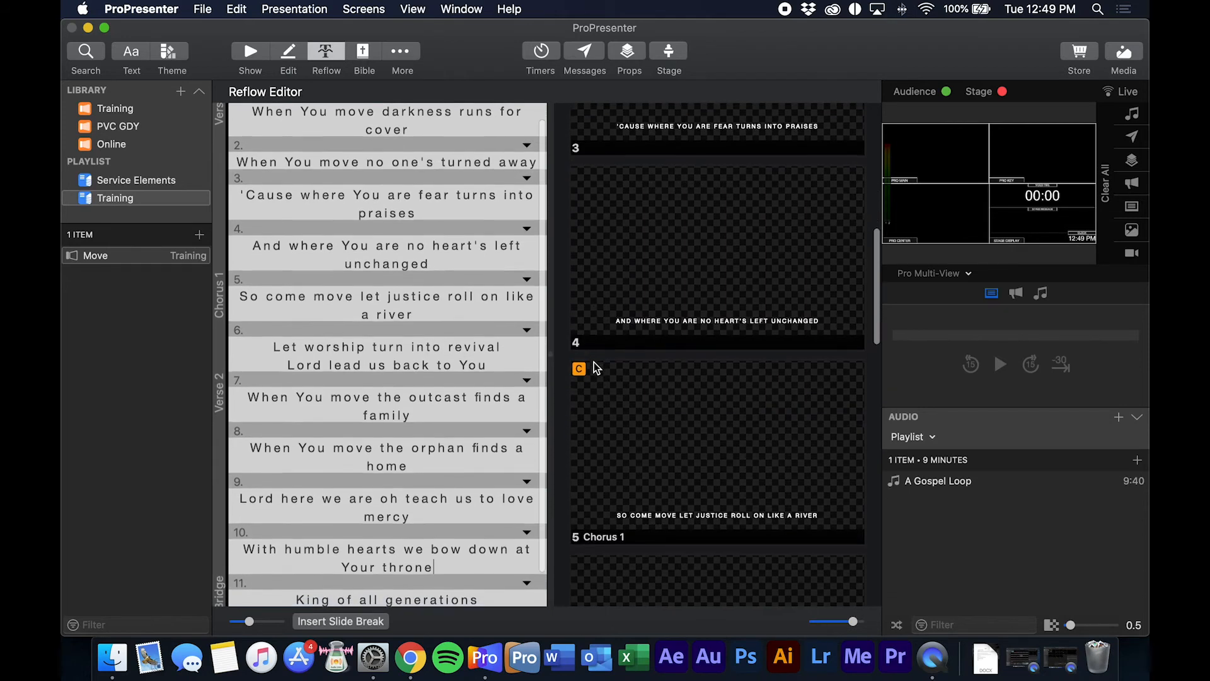
pyautogui.scroll(-2, 593, 362)
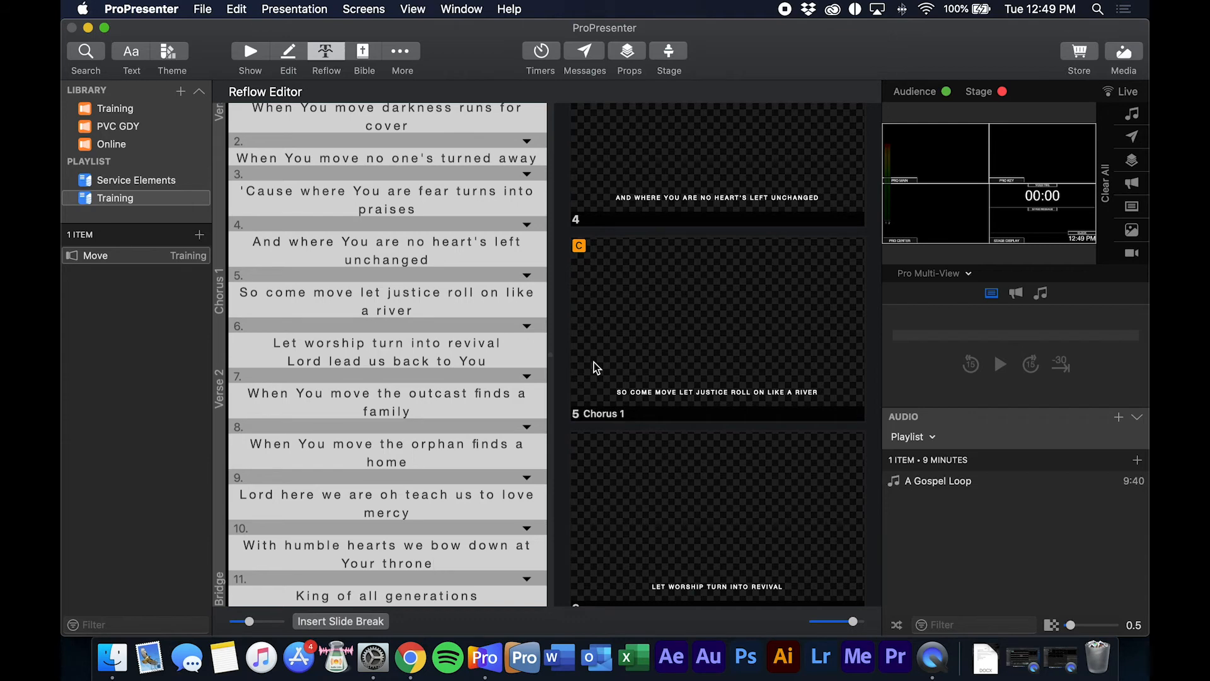
pyautogui.scroll(-4, 594, 362)
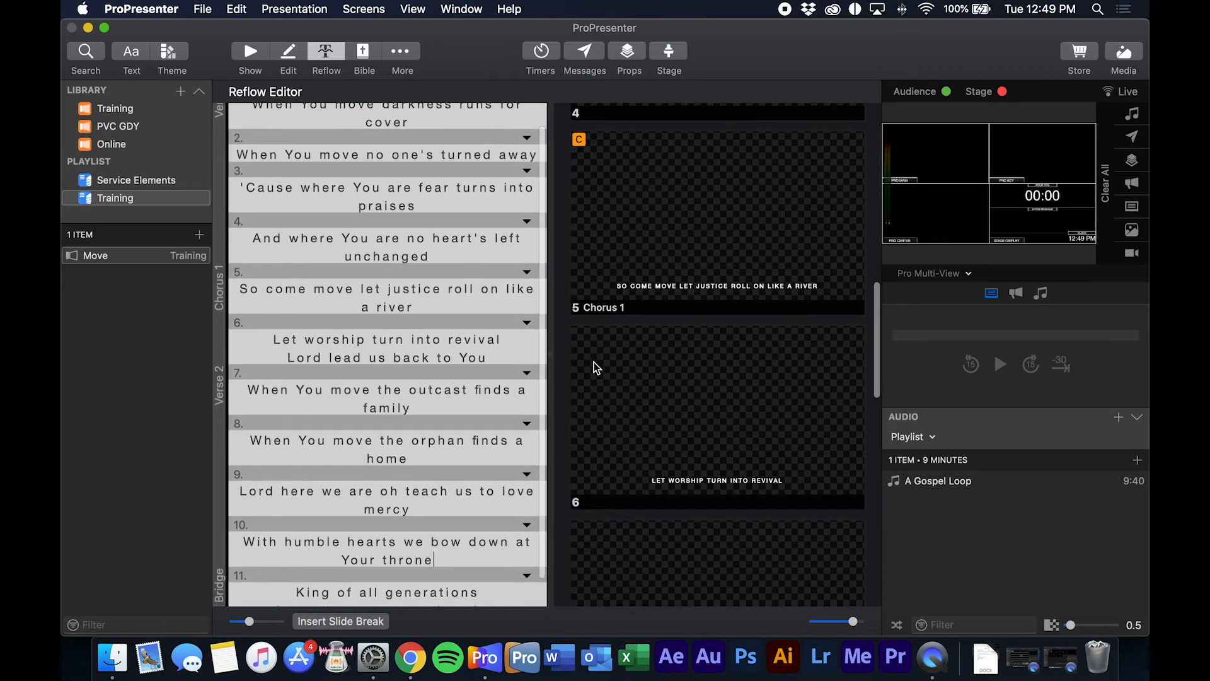
pyautogui.scroll(10, 593, 362)
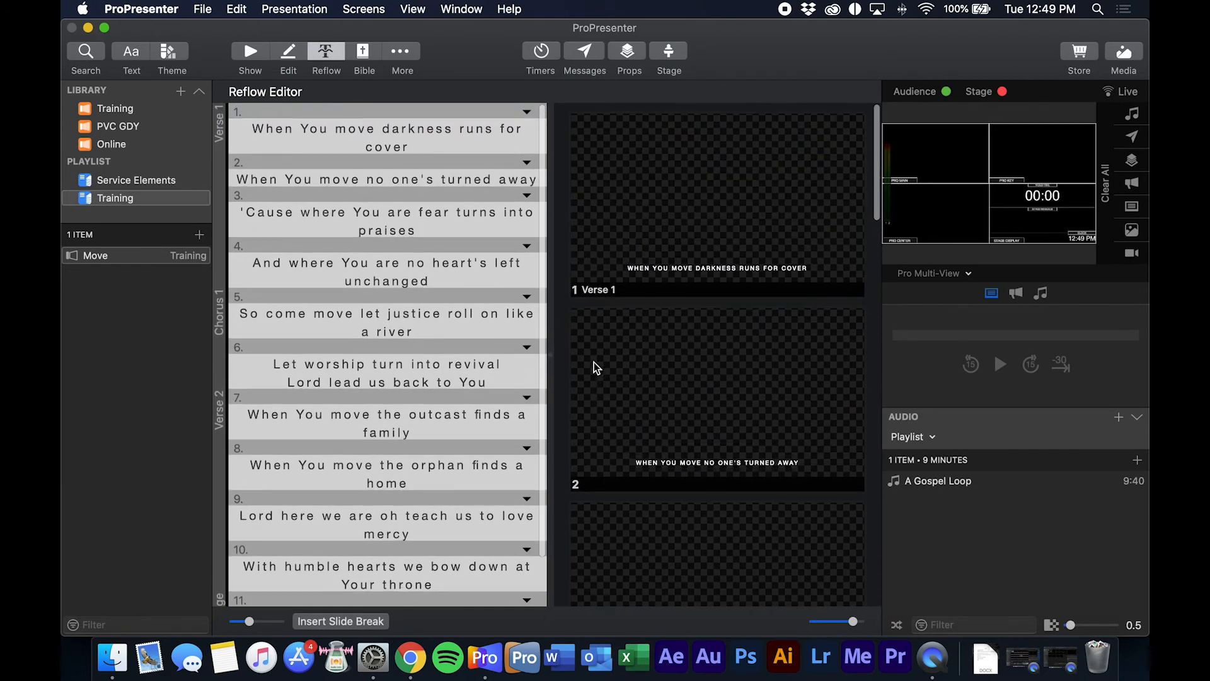
pyautogui.scroll(-6, 594, 362)
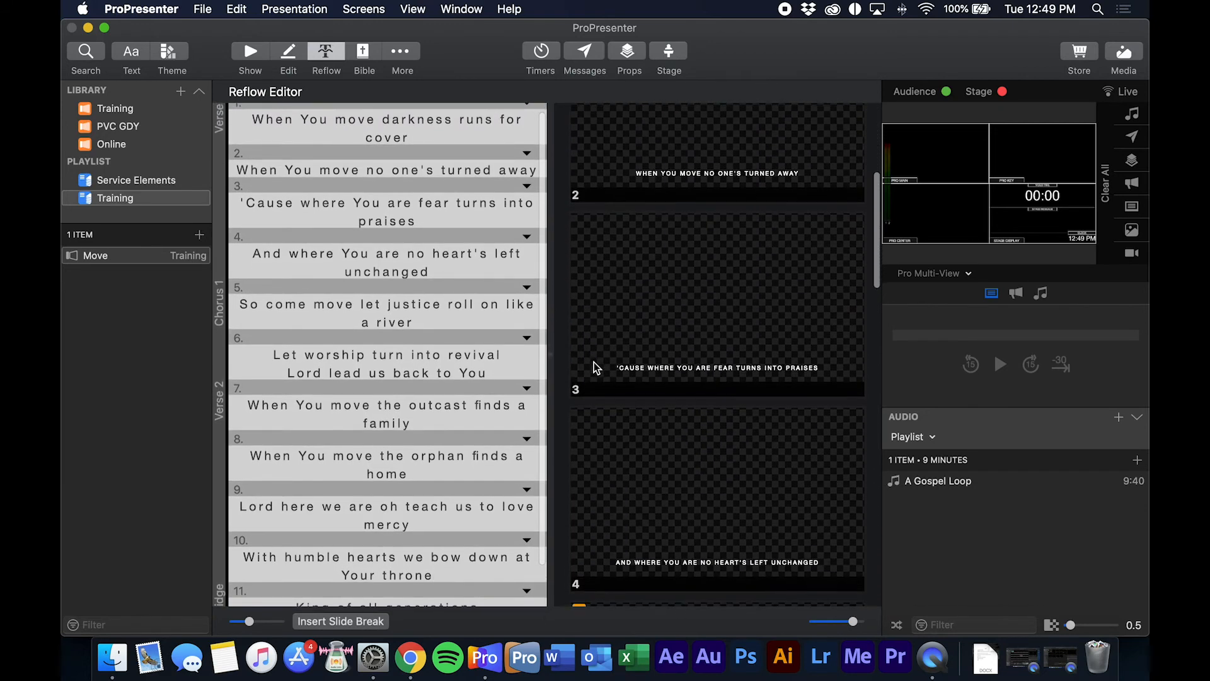
pyautogui.scroll(-3, 594, 362)
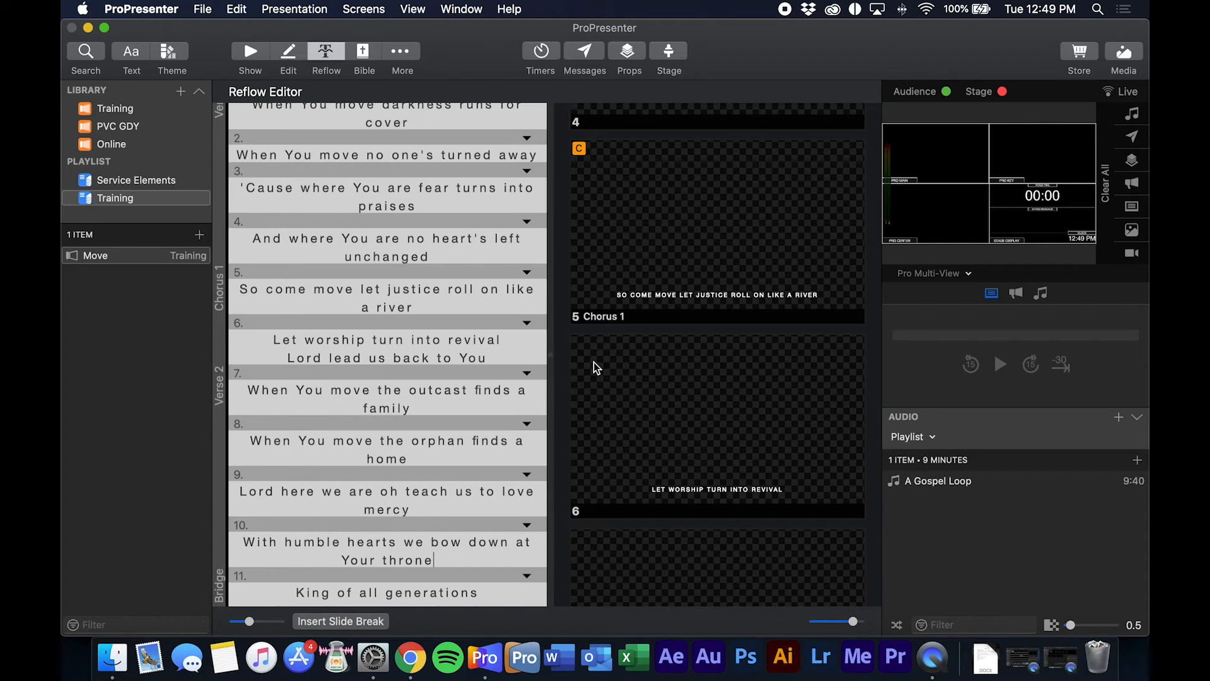
pyautogui.scroll(-3, 592, 369)
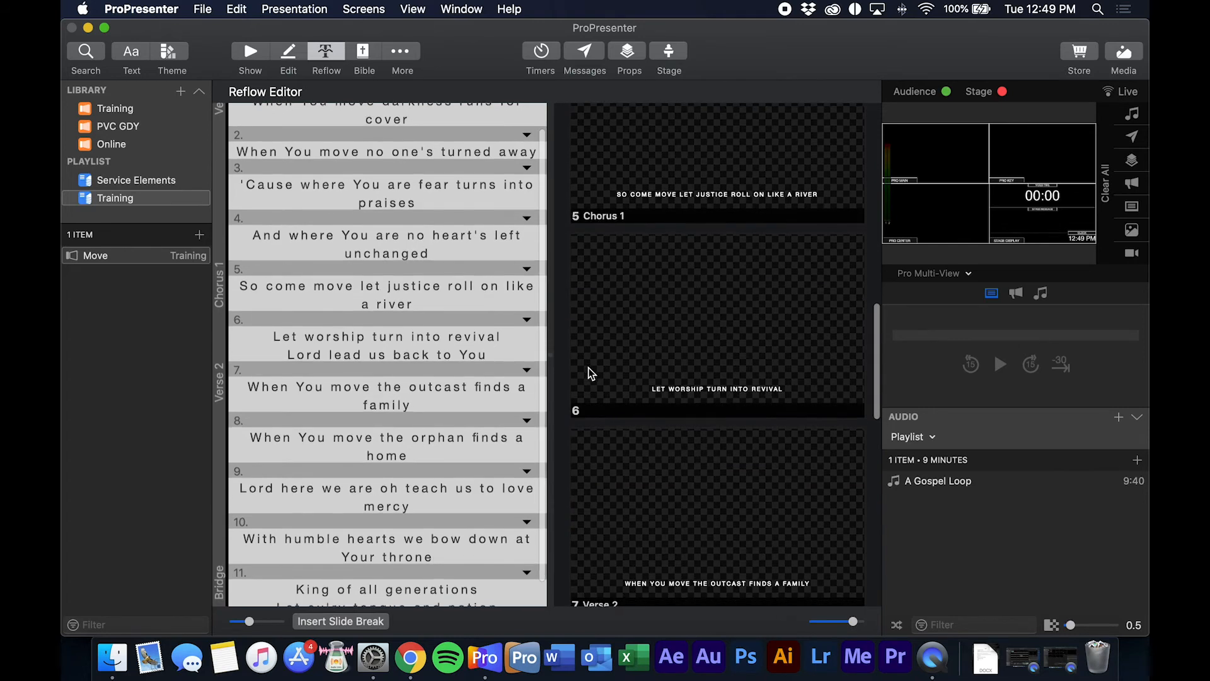
pyautogui.scroll(-5, 592, 373)
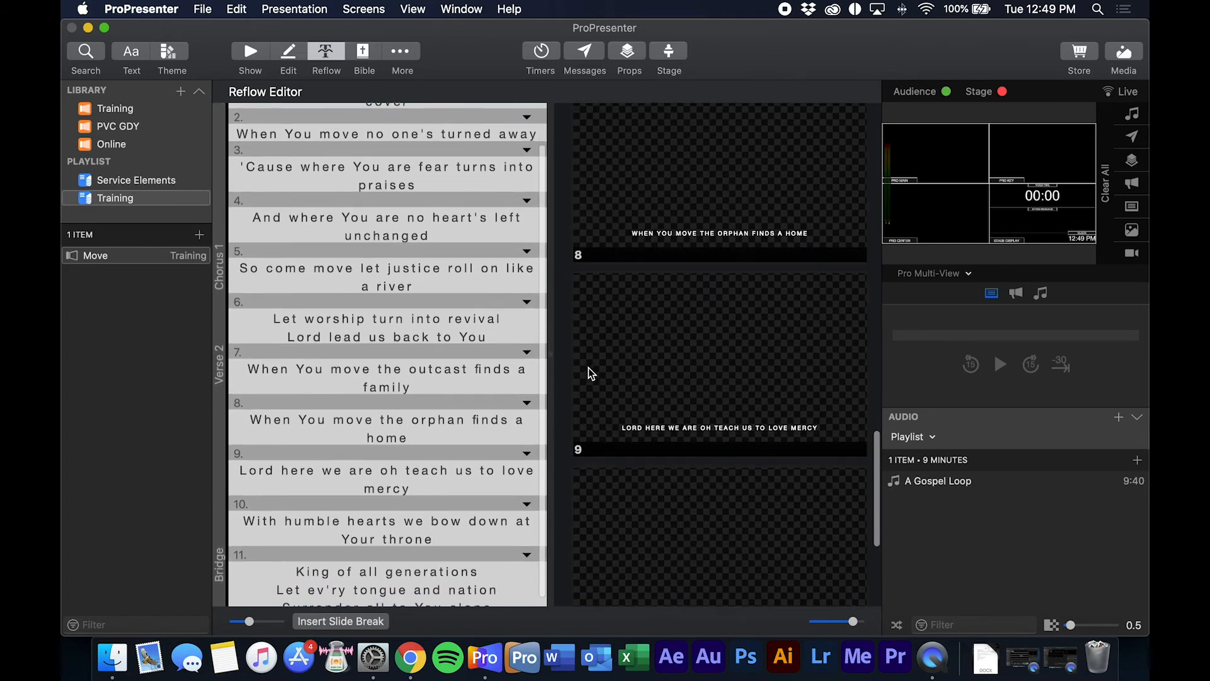
pyautogui.scroll(-4, 591, 373)
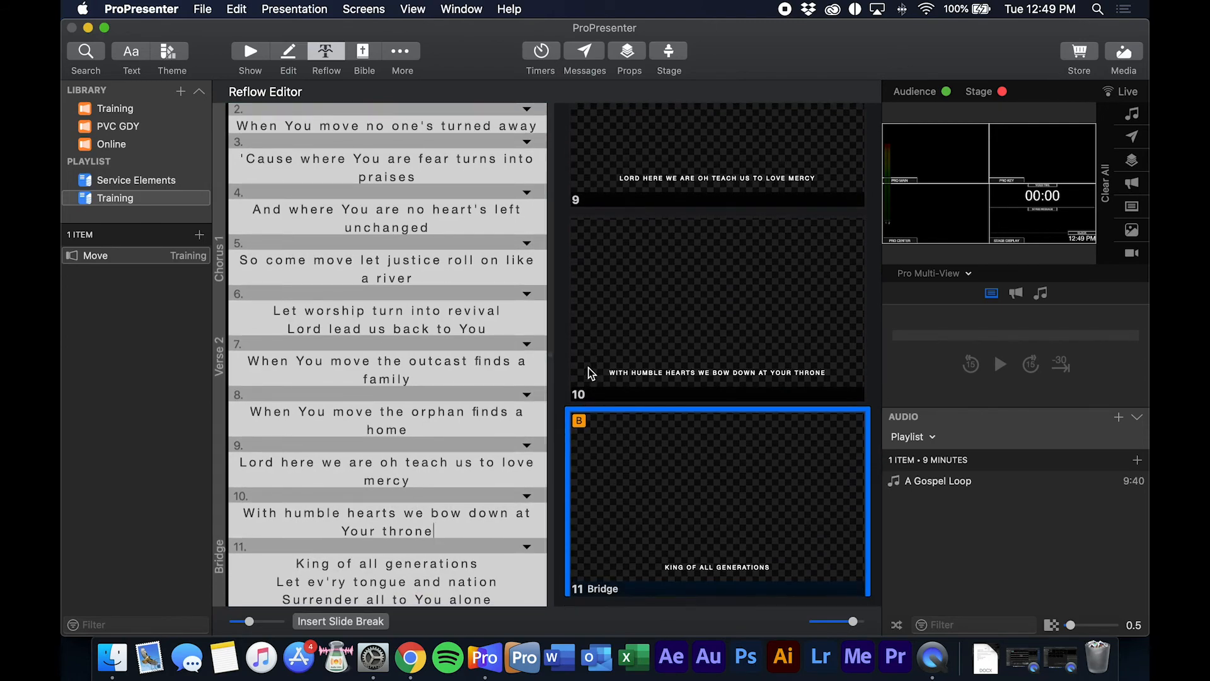
pyautogui.scroll(15, 592, 373)
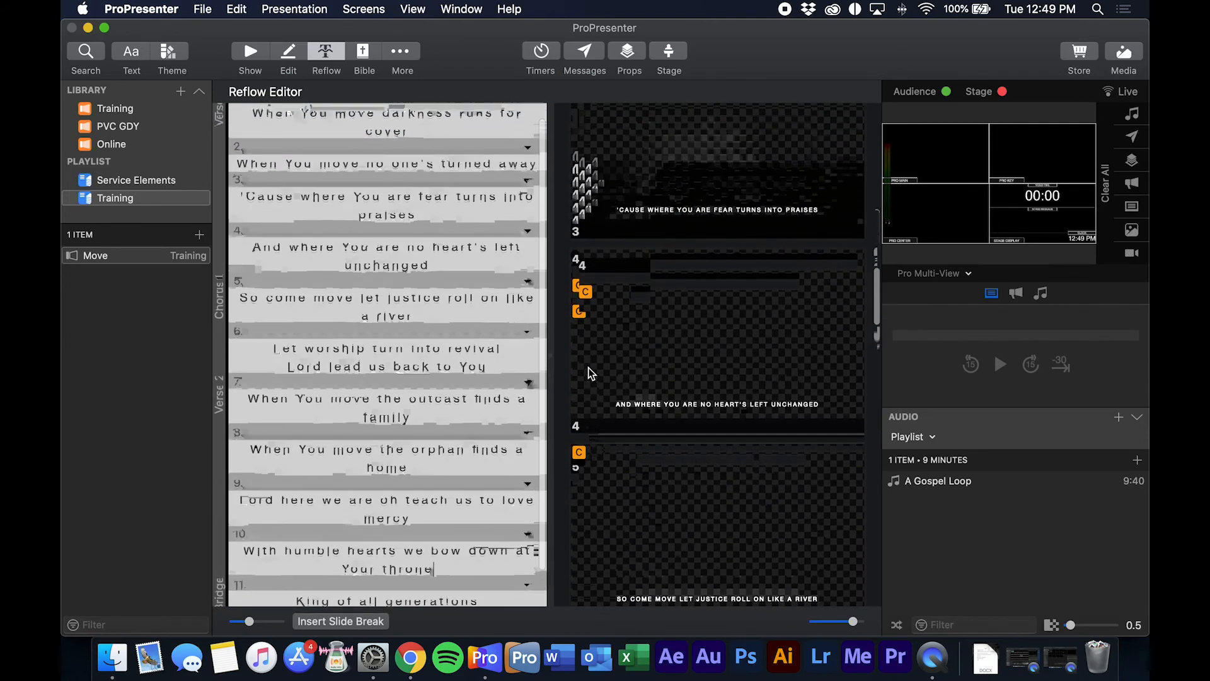
pyautogui.scroll(3, 592, 373)
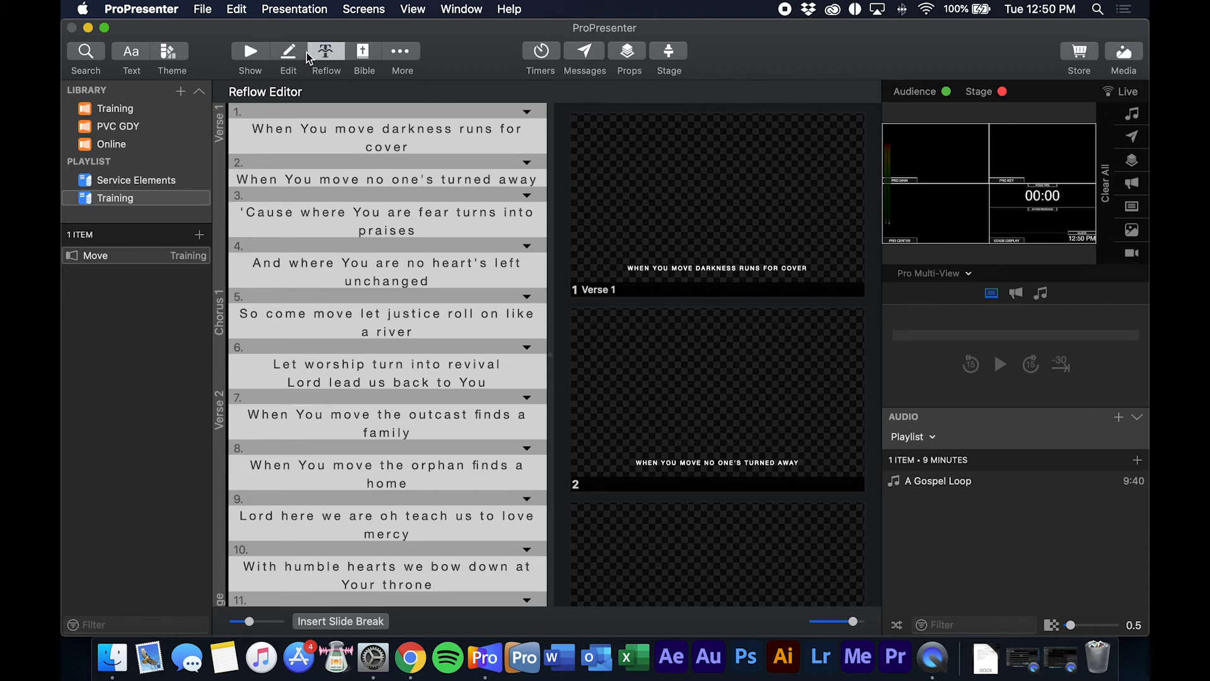
# Step: Return to Show view and assign the first slide of Move to the Verse 1 group
pyautogui.click(249, 56)
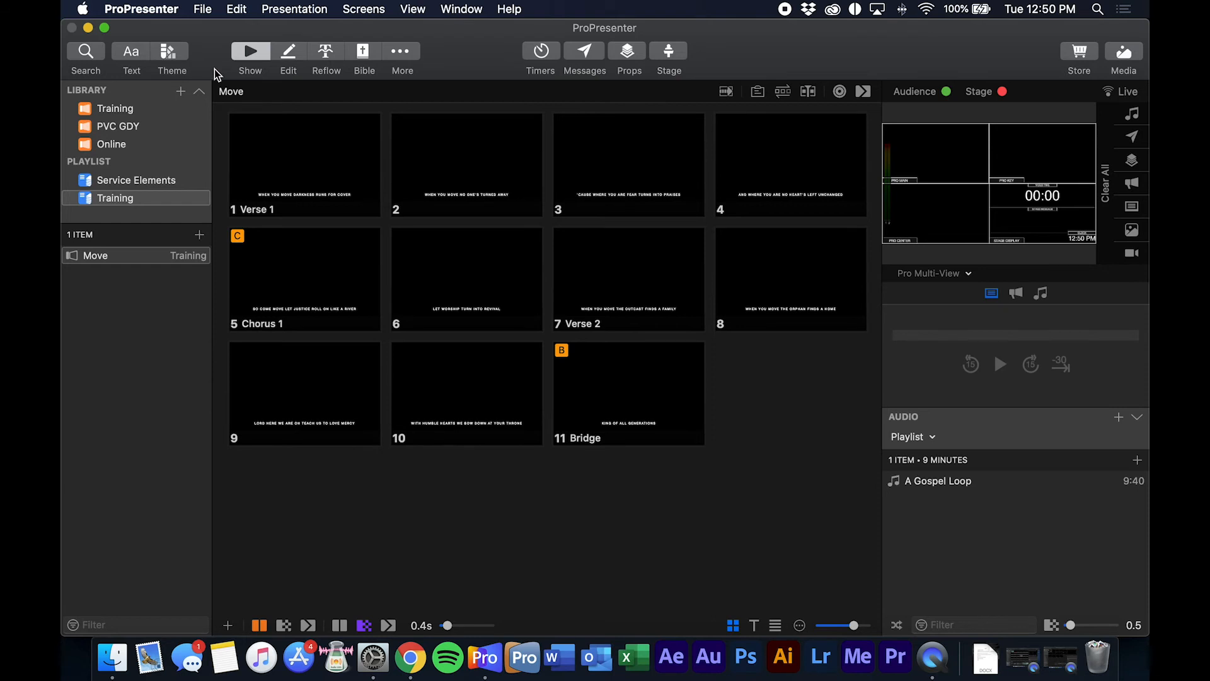
pyautogui.click(343, 202)
pyautogui.rightClick(343, 202)
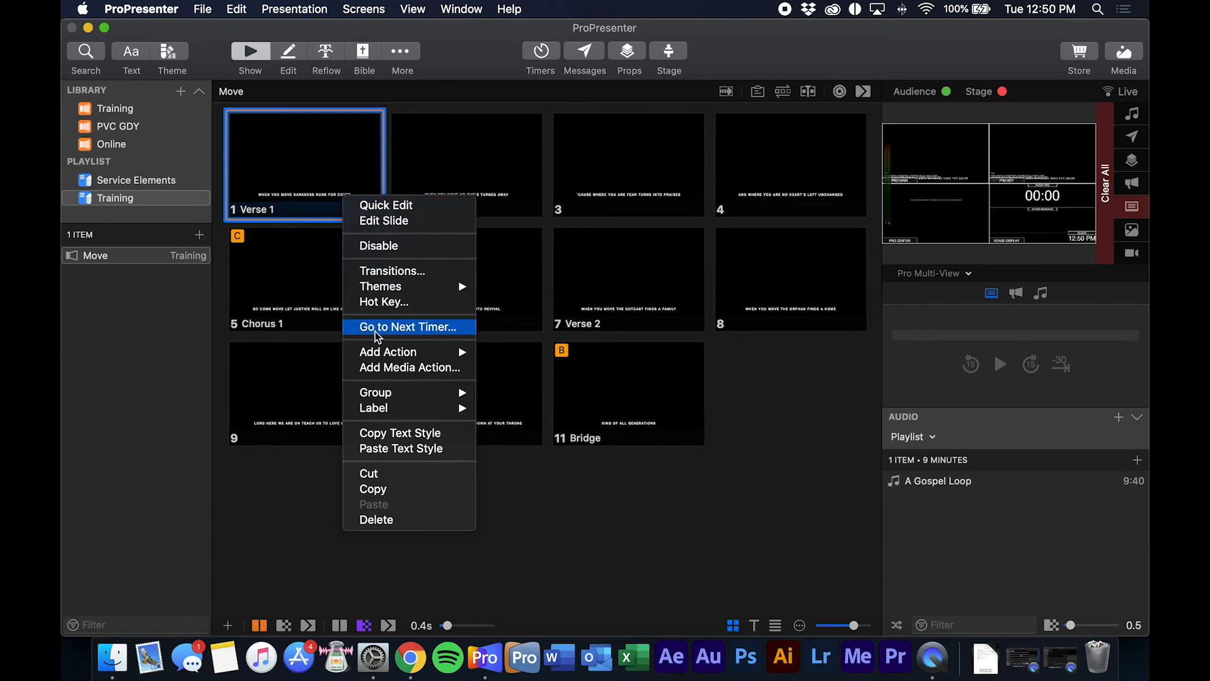
pyautogui.moveTo(401, 395)
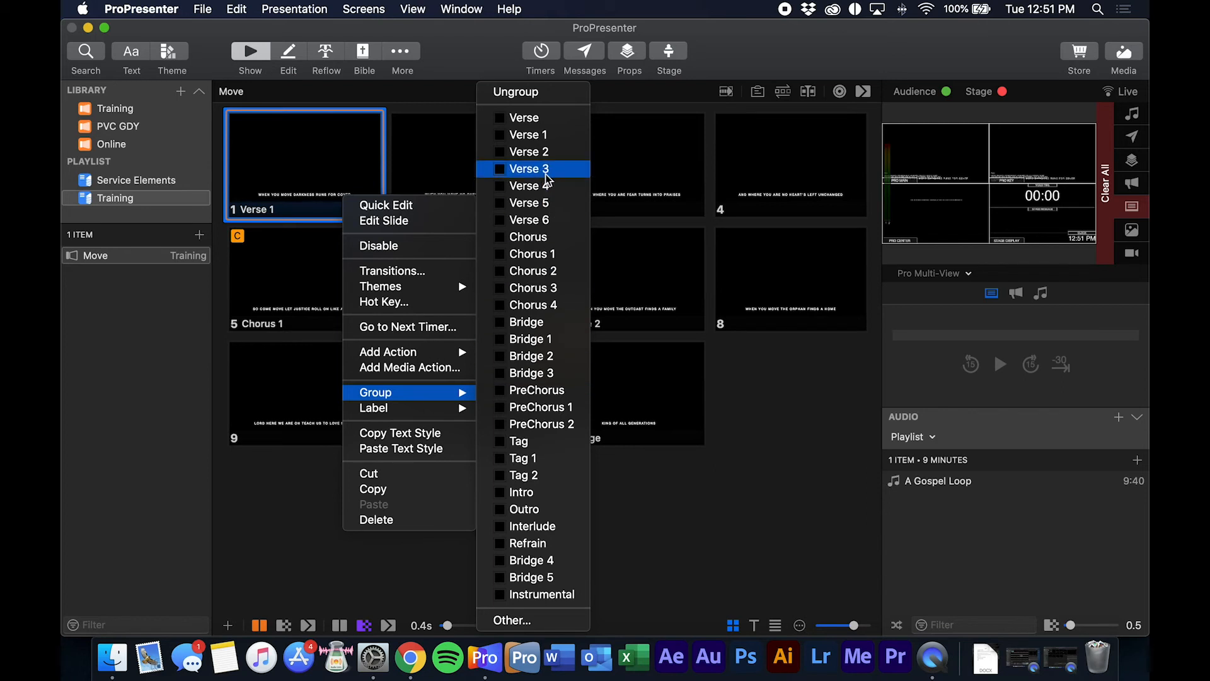
pyautogui.click(510, 135)
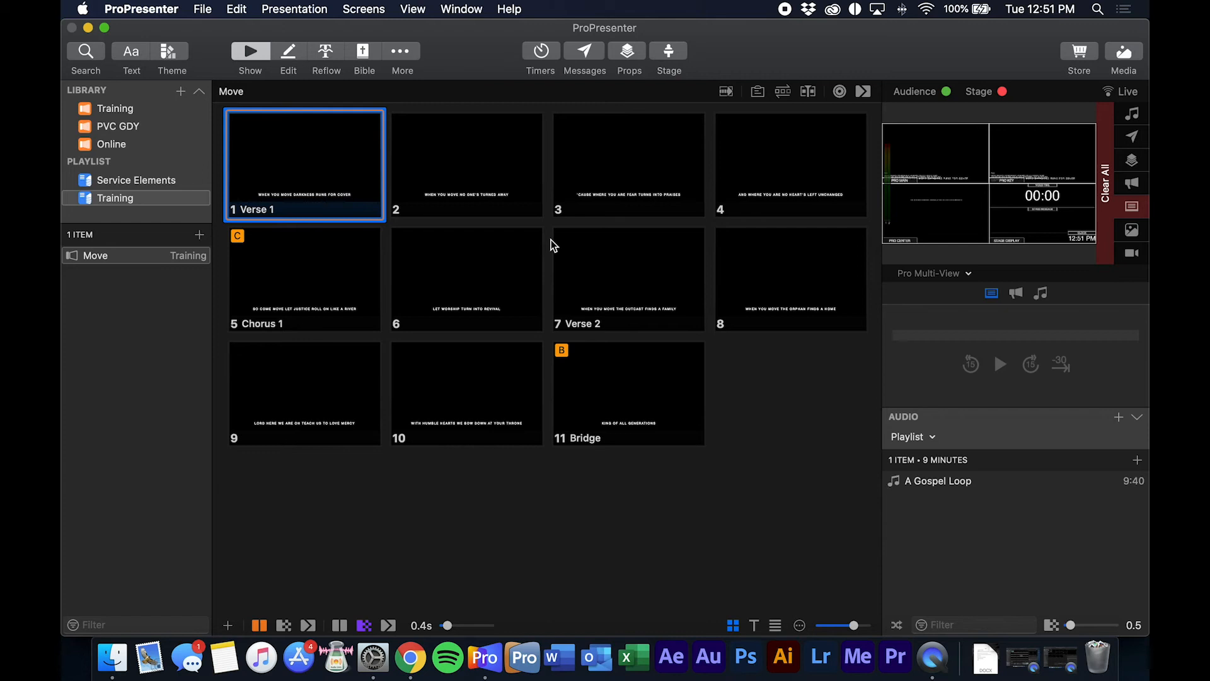
# Step: Assign the first chorus slide of Move to the Chorus 1 group
pyautogui.rightClick(465, 193)
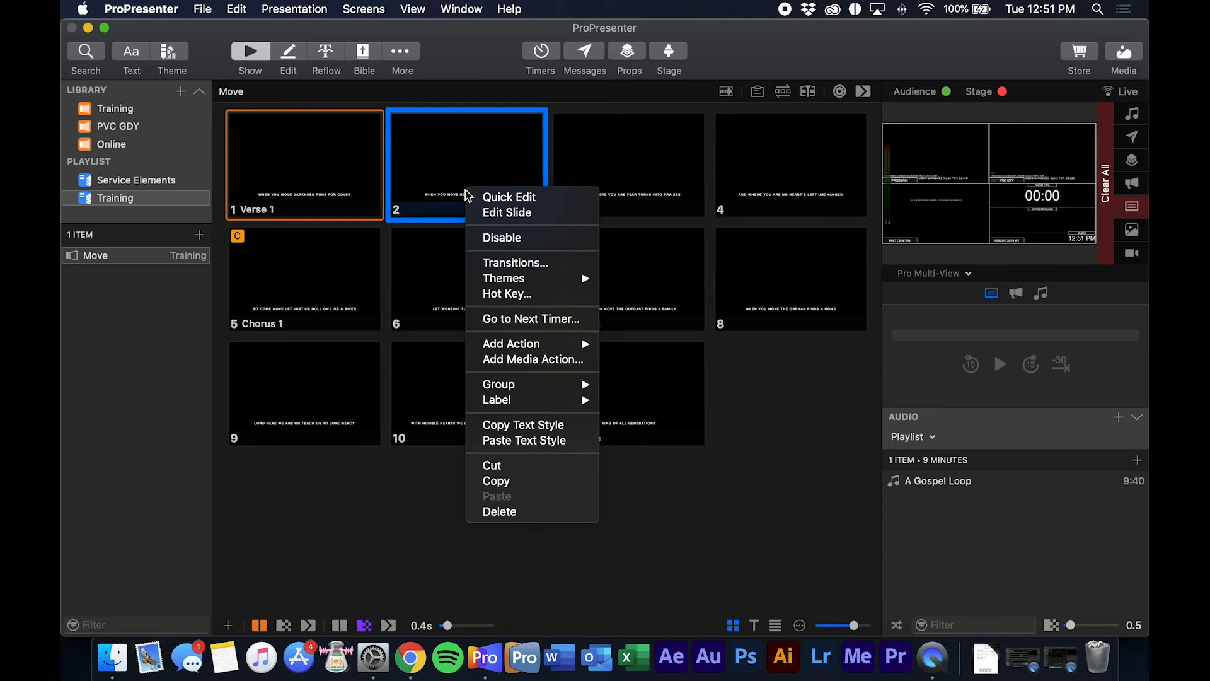
pyautogui.click(443, 184)
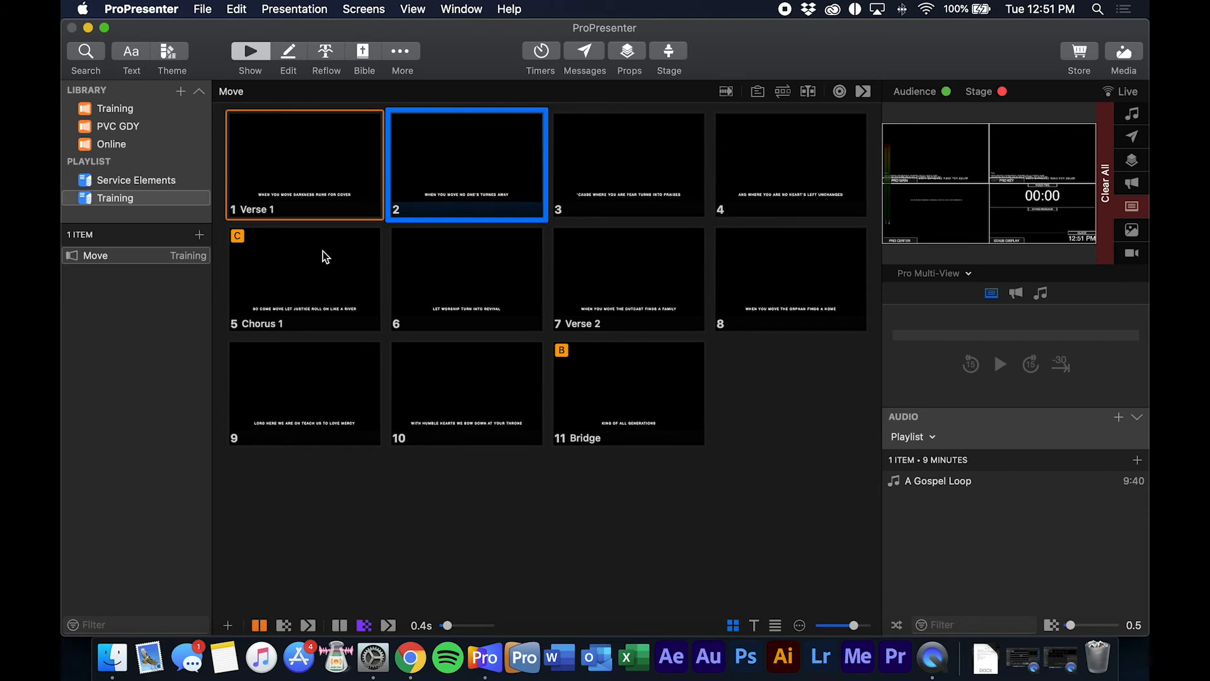
pyautogui.rightClick(286, 292)
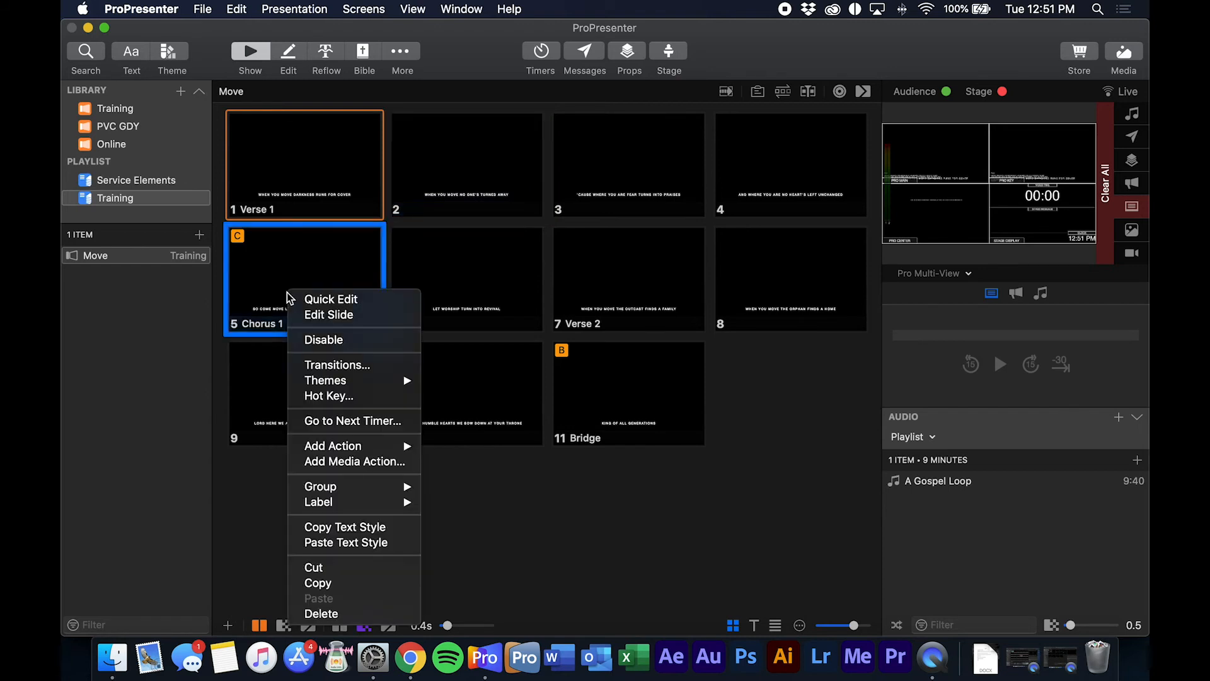
pyautogui.moveTo(364, 448)
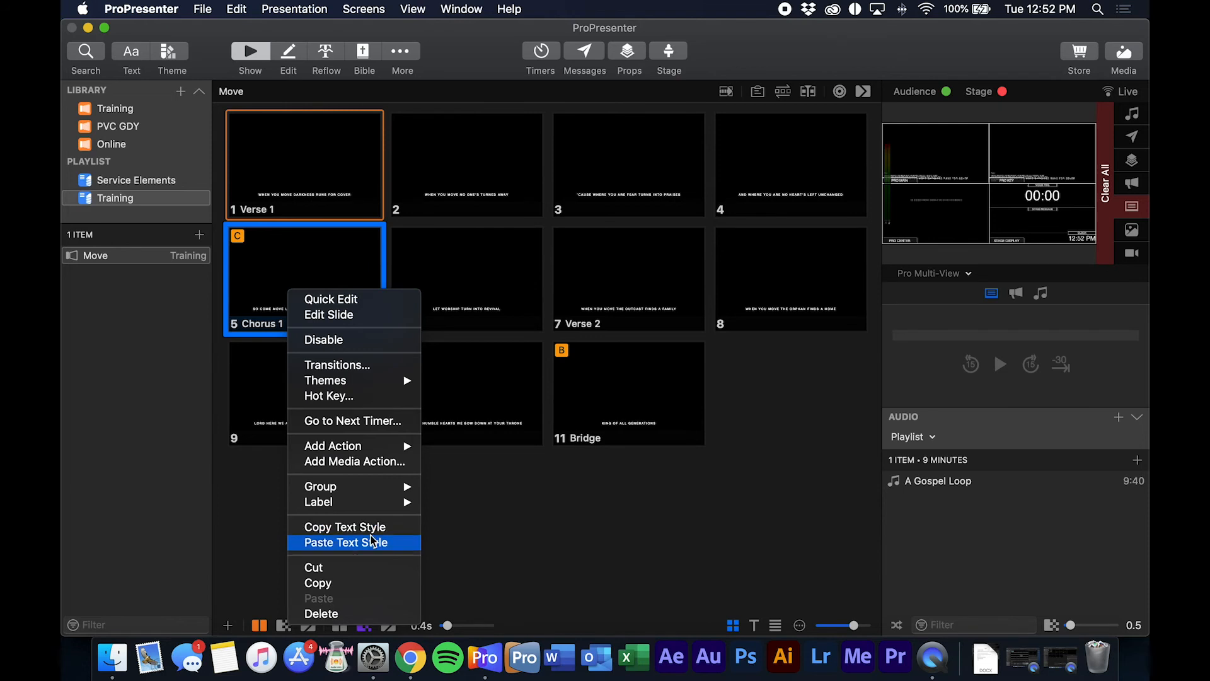
pyautogui.moveTo(400, 488)
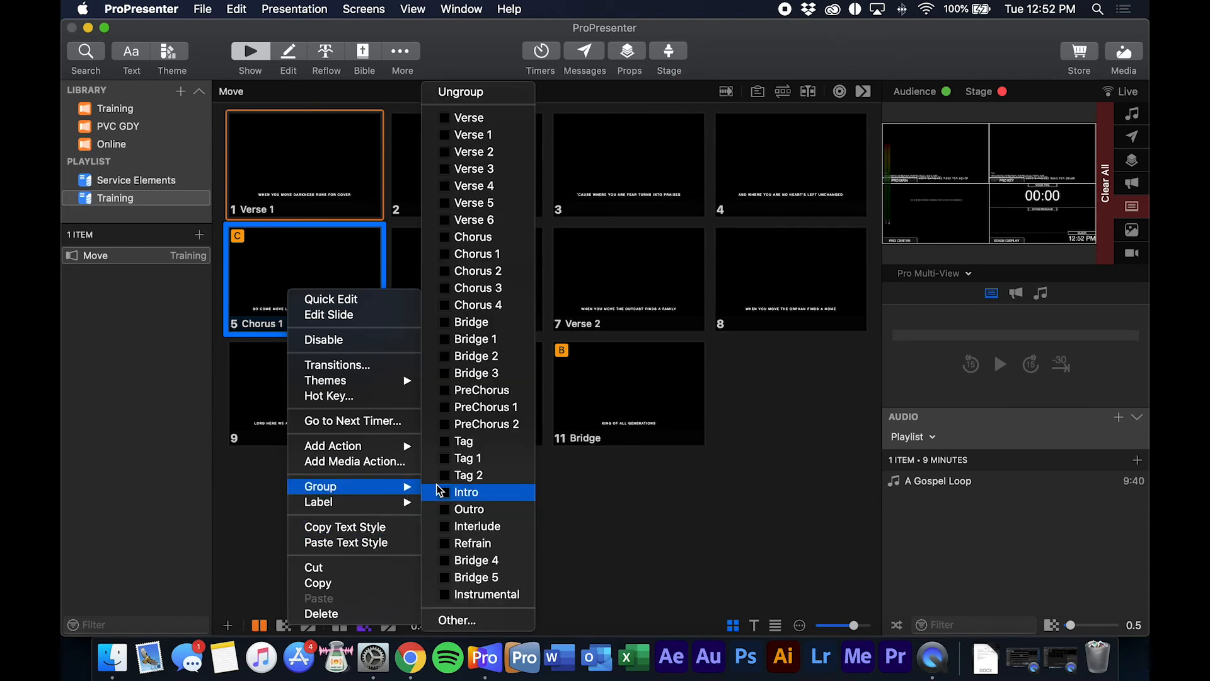
pyautogui.click(468, 260)
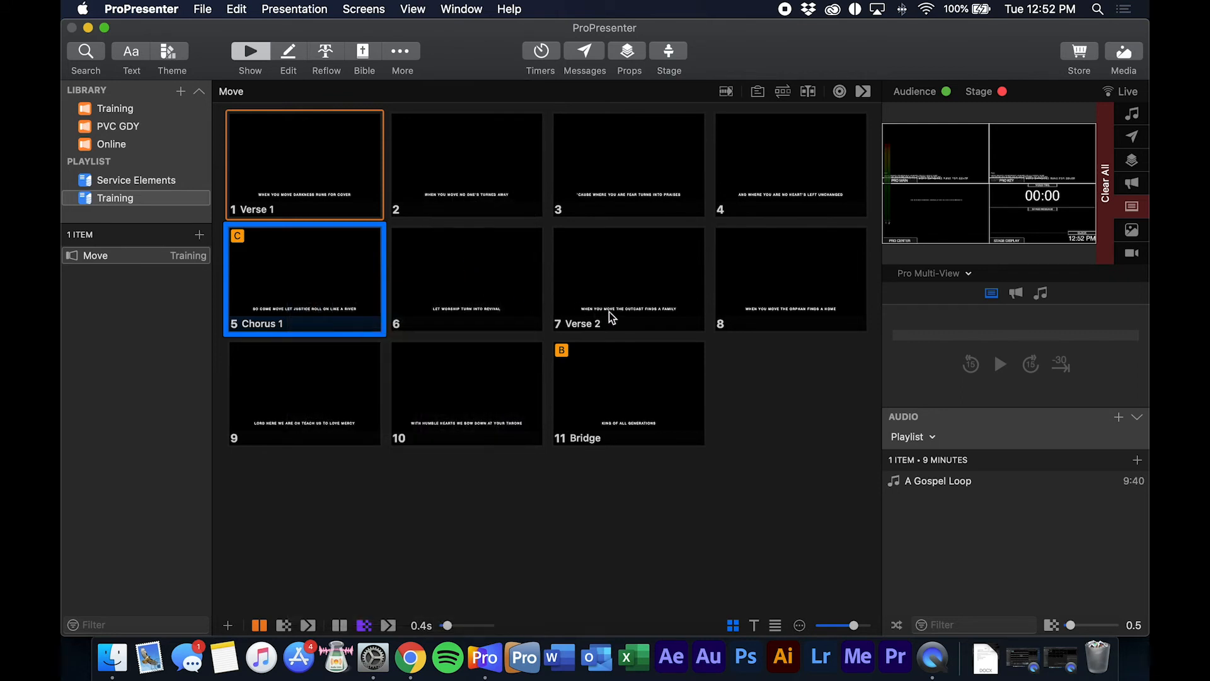
# Step: Assign slide 7, "When You move the outcast finds a family", to the Verse 2 group
pyautogui.moveTo(606, 322)
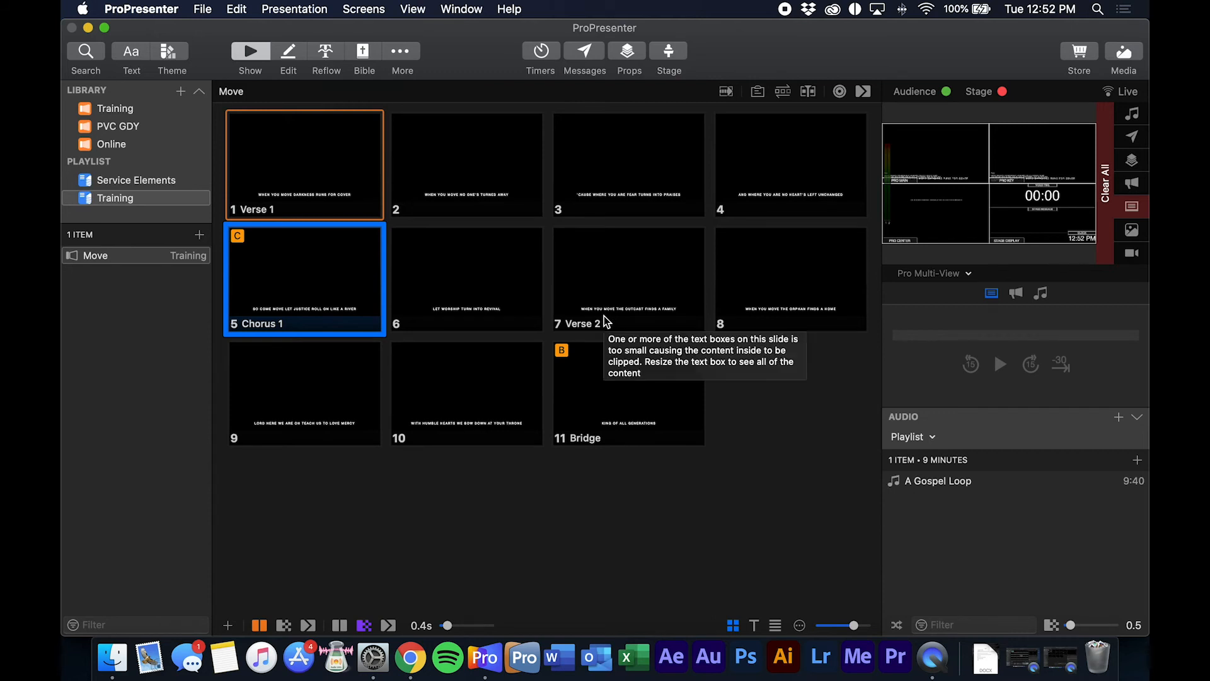
pyautogui.click(606, 322)
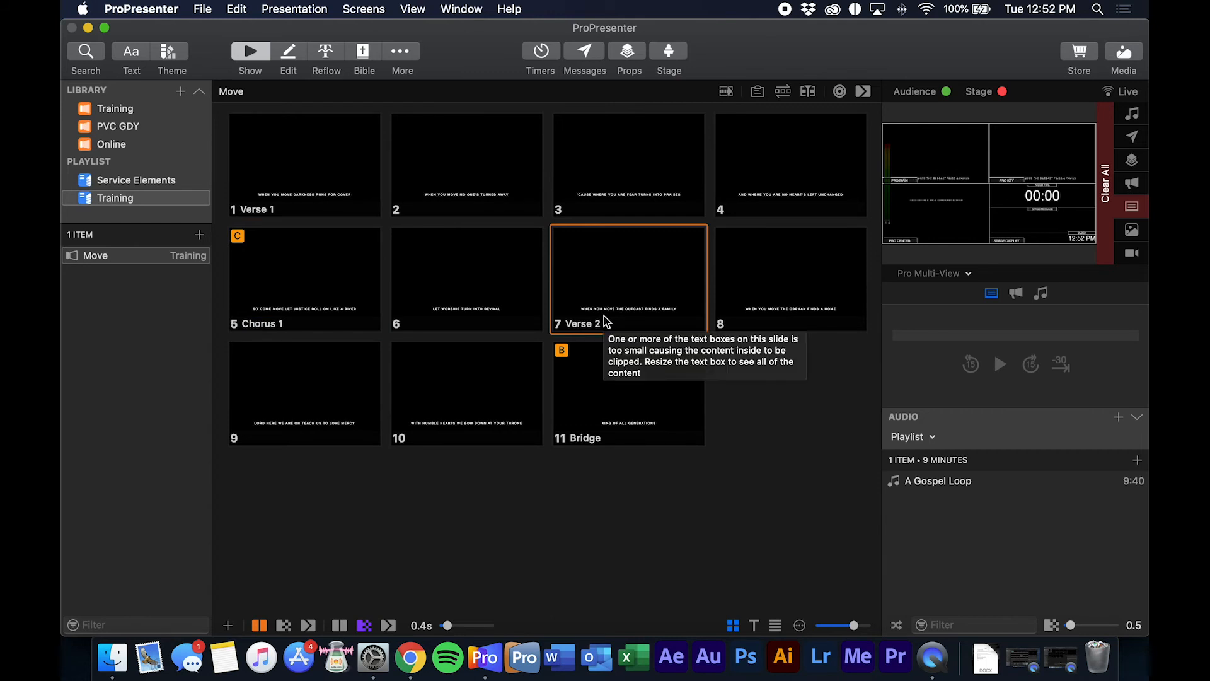
pyautogui.rightClick(605, 298)
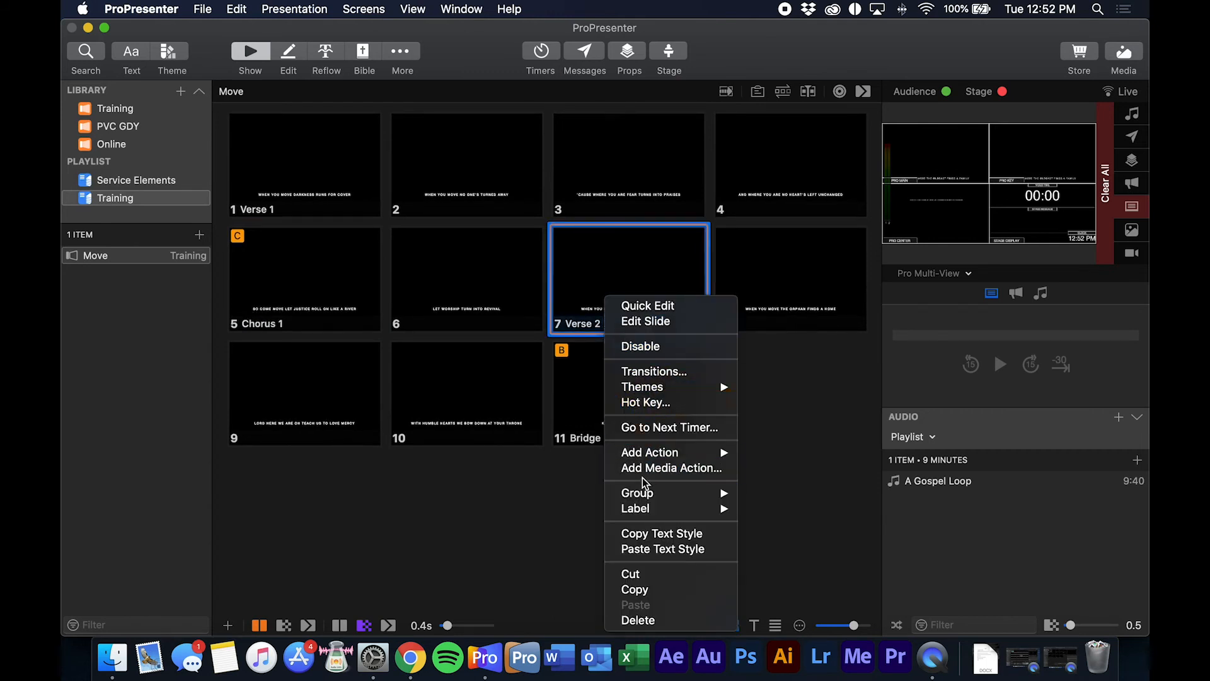
pyautogui.moveTo(642, 494)
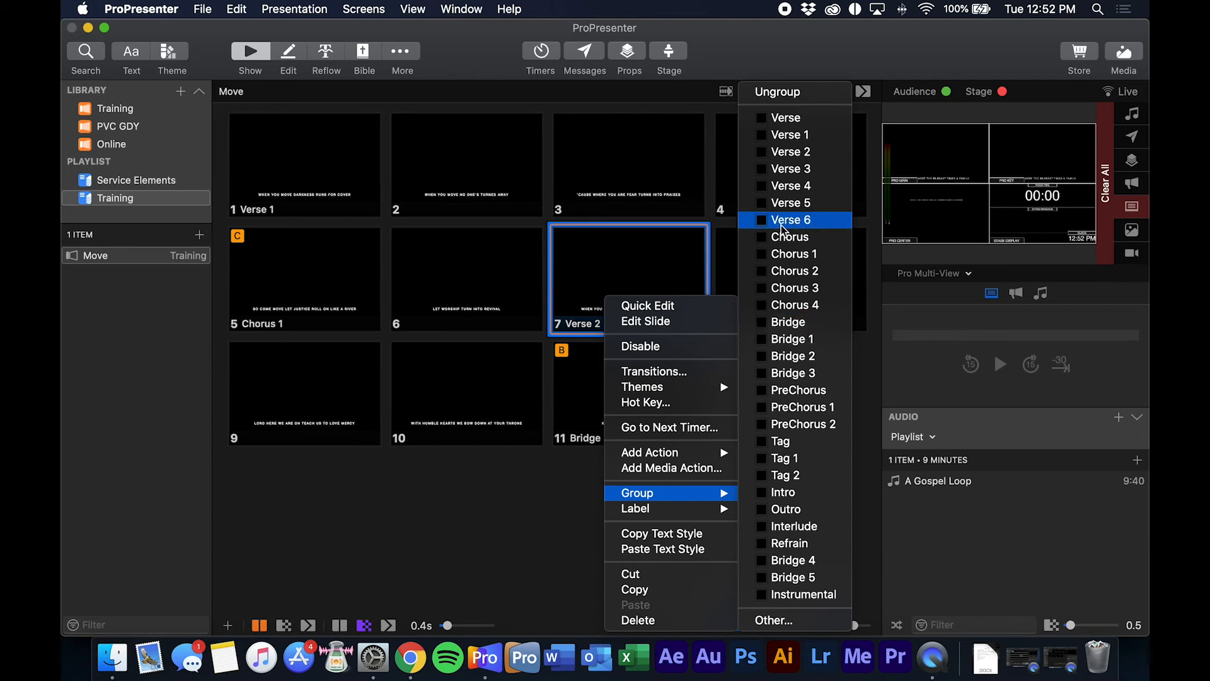
pyautogui.click(767, 158)
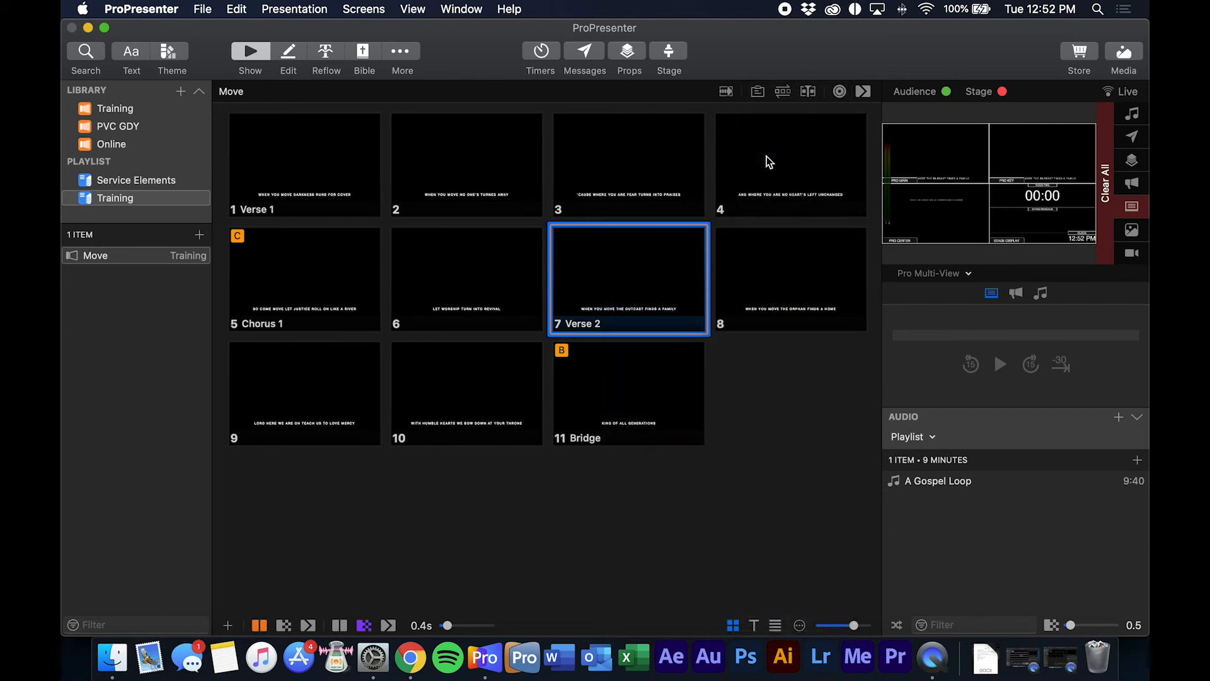
# Step: Assign slide 11, "King of all generations", to the Bridge group and show that slide live
pyautogui.rightClick(616, 442)
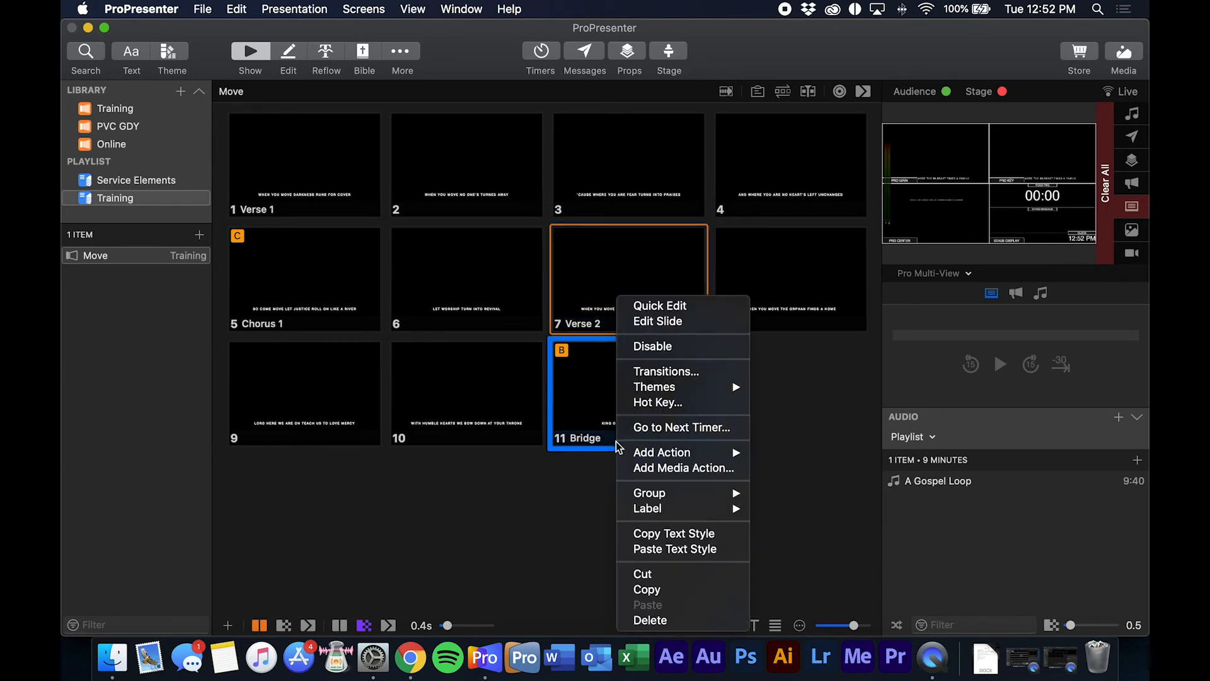
pyautogui.moveTo(693, 493)
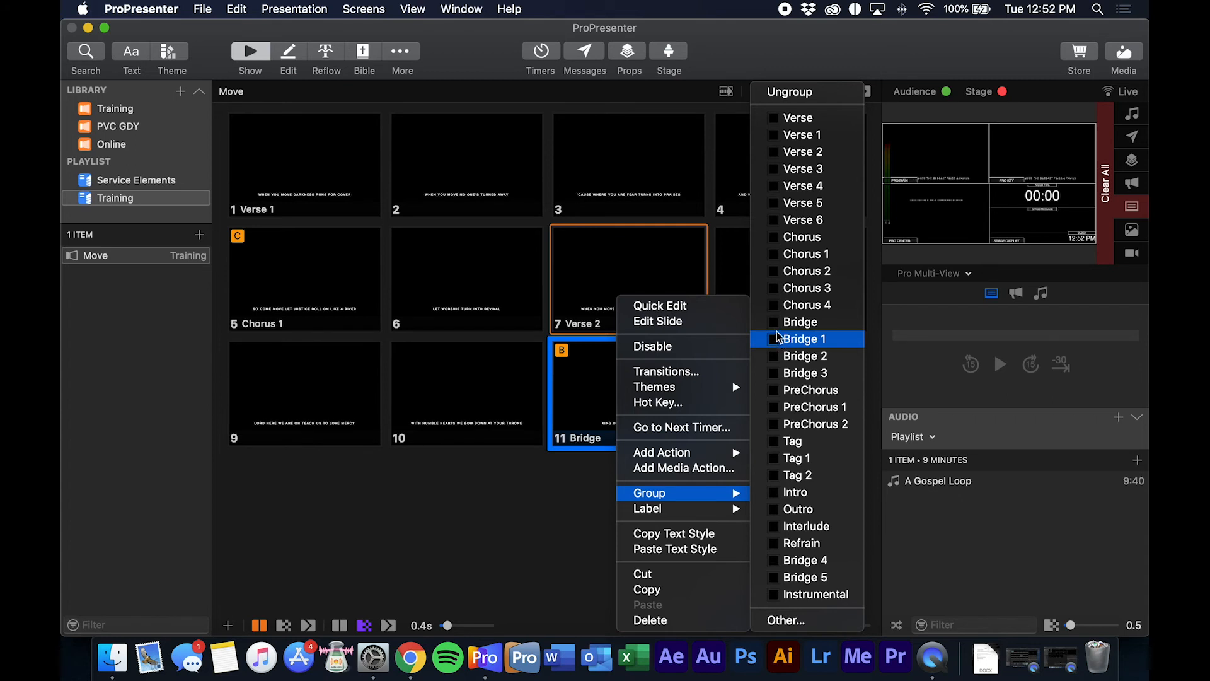
pyautogui.click(800, 322)
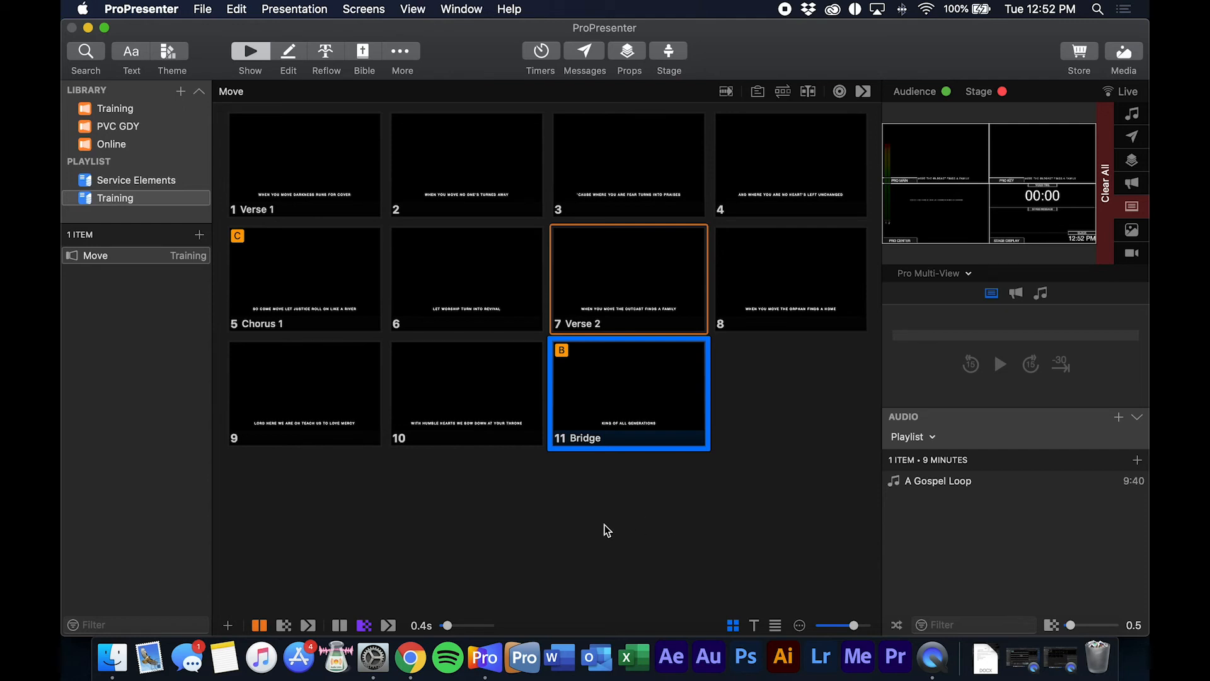
pyautogui.click(670, 434)
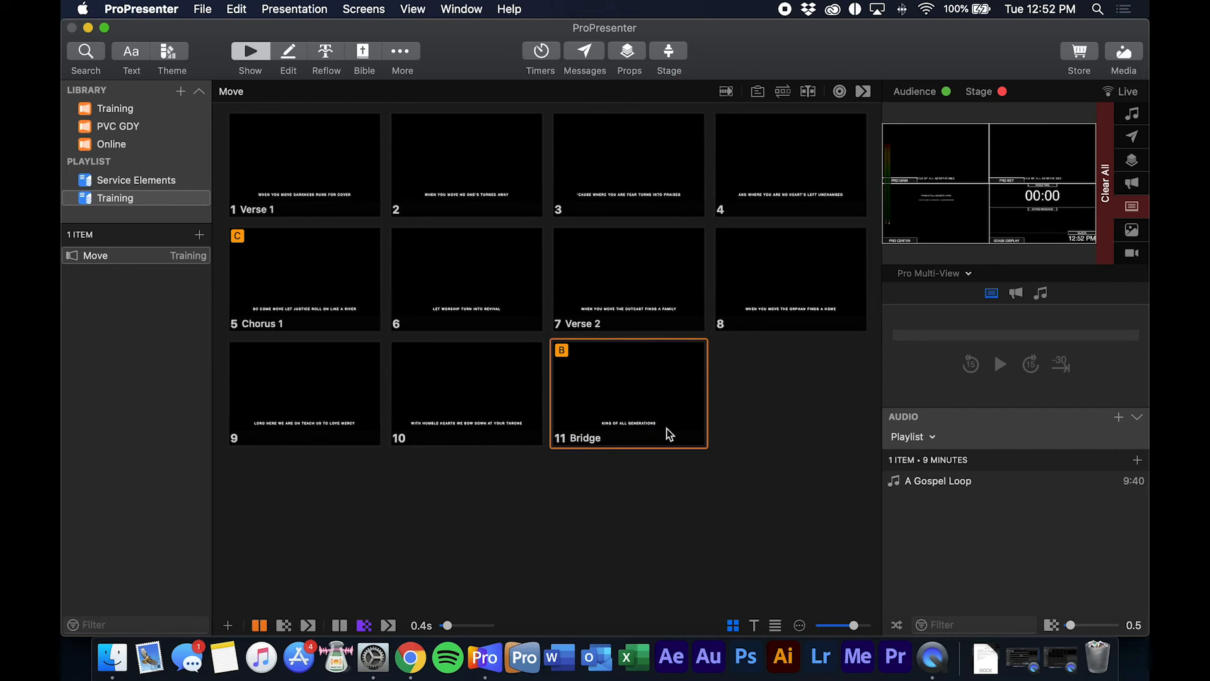
# Step: In Reflow, split the Bridge into three one-line slides with breaks after "generations" and "nation"
pyautogui.click(328, 58)
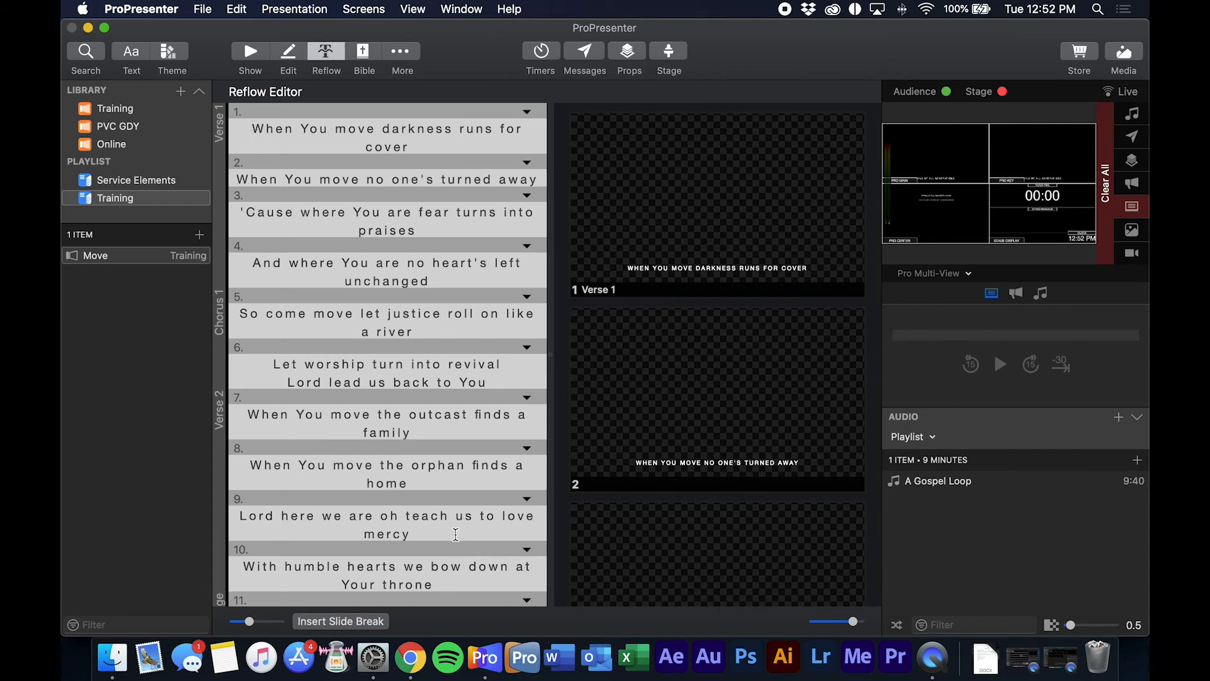
pyautogui.scroll(-3, 456, 520)
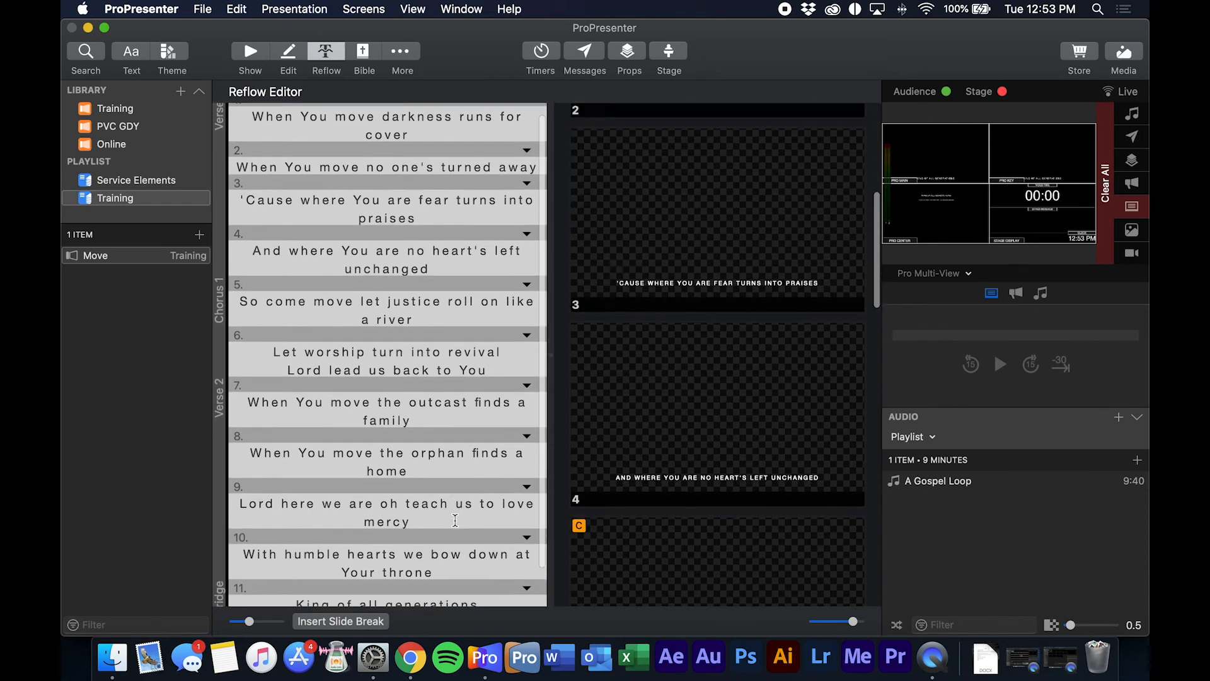
pyautogui.scroll(-2, 455, 520)
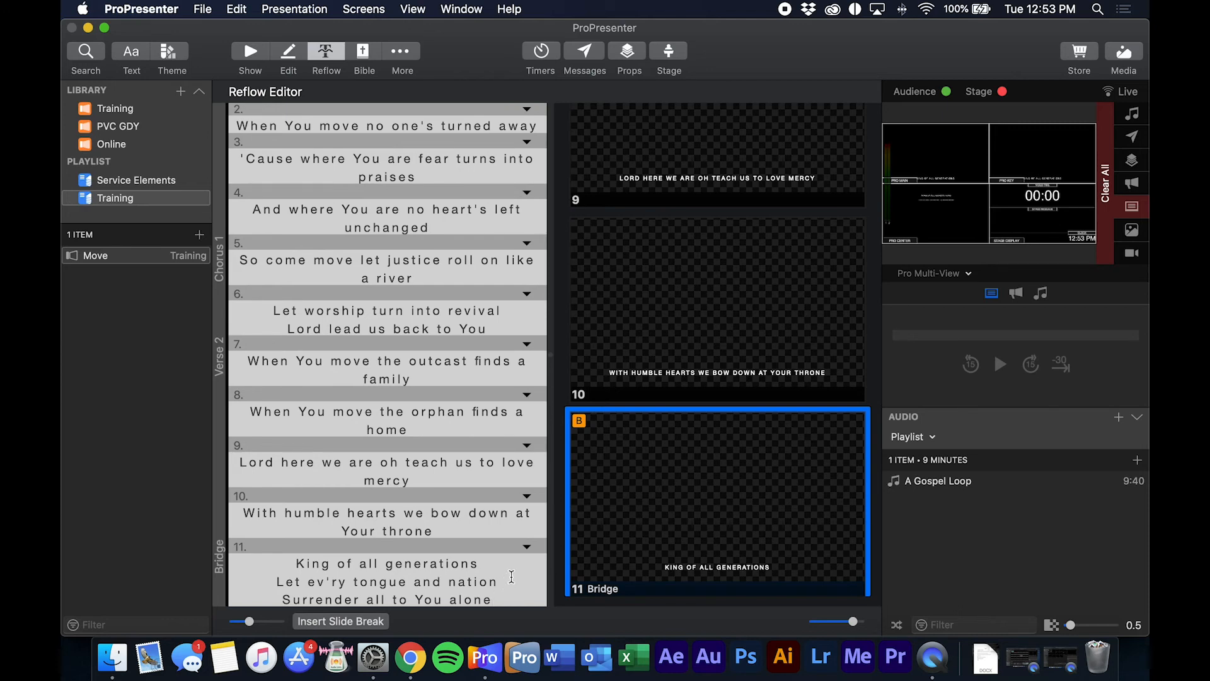
pyautogui.scroll(5, 514, 576)
pyautogui.scroll(-5, 513, 576)
pyautogui.scroll(2, 513, 576)
pyautogui.scroll(-2, 513, 576)
pyautogui.click(491, 574)
pyautogui.click(499, 566)
pyautogui.click(343, 623)
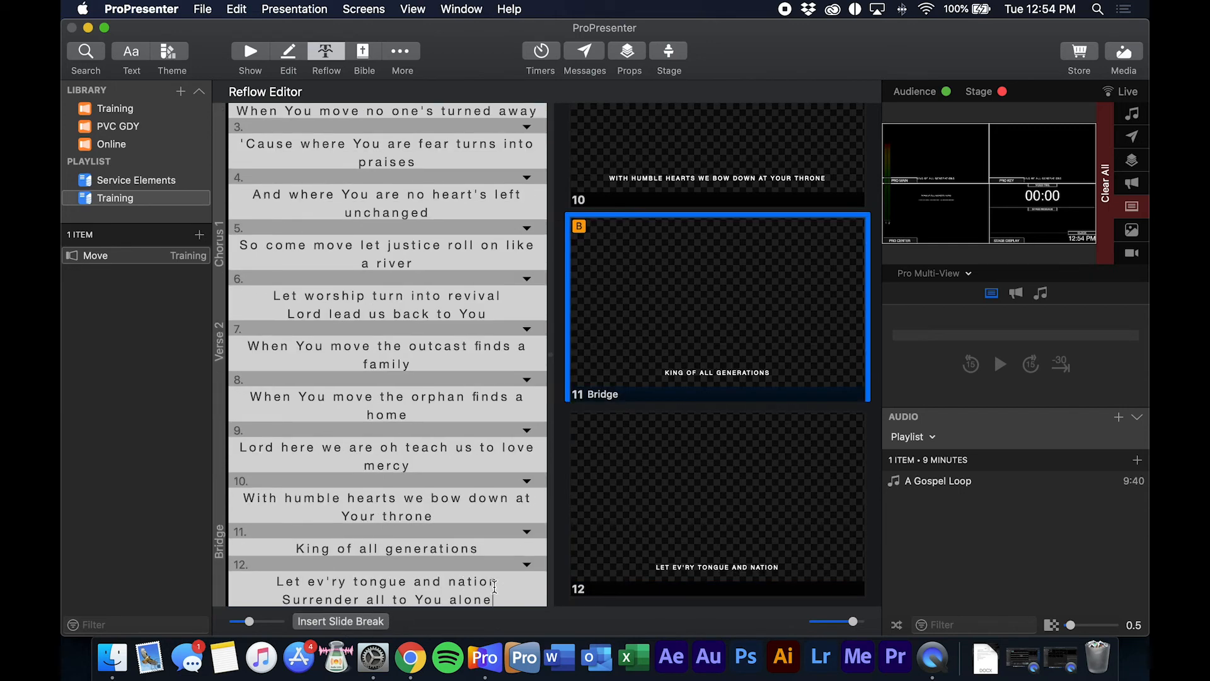
pyautogui.click(500, 583)
pyautogui.click(350, 622)
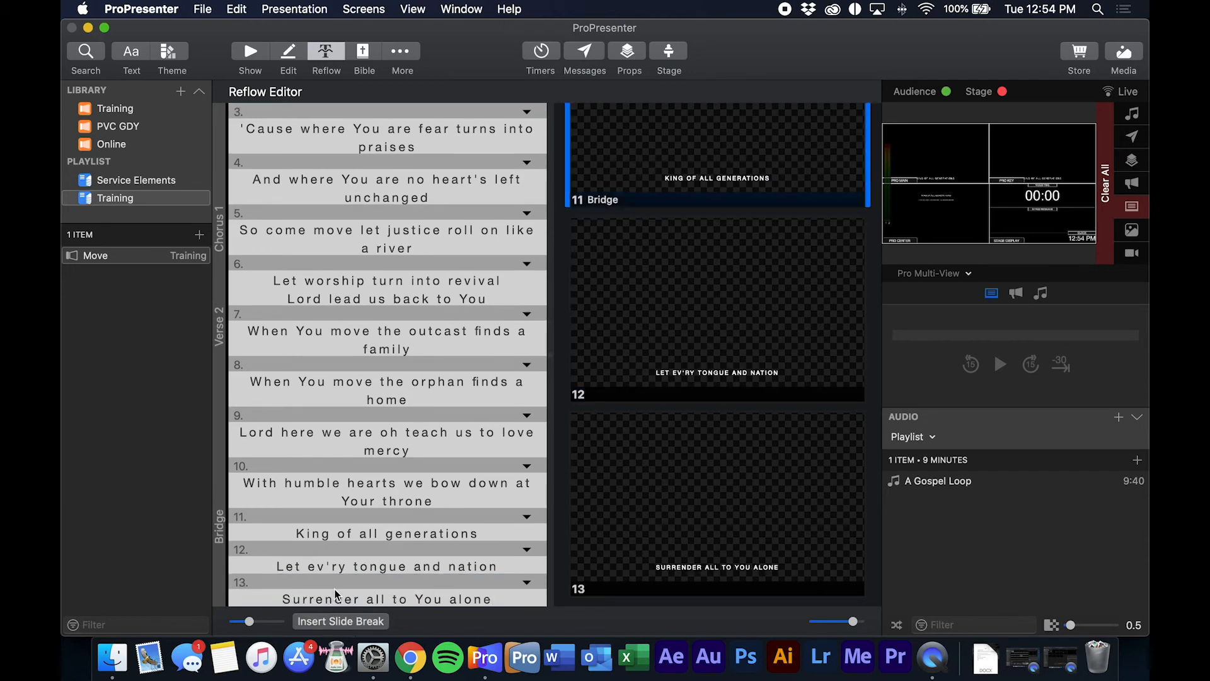
# Step: Correct the spelling in the second Bridge slide so its lyric reads "Let every tongue and nation"
pyautogui.click(530, 596)
pyautogui.click(333, 565)
pyautogui.press('BackSpace')
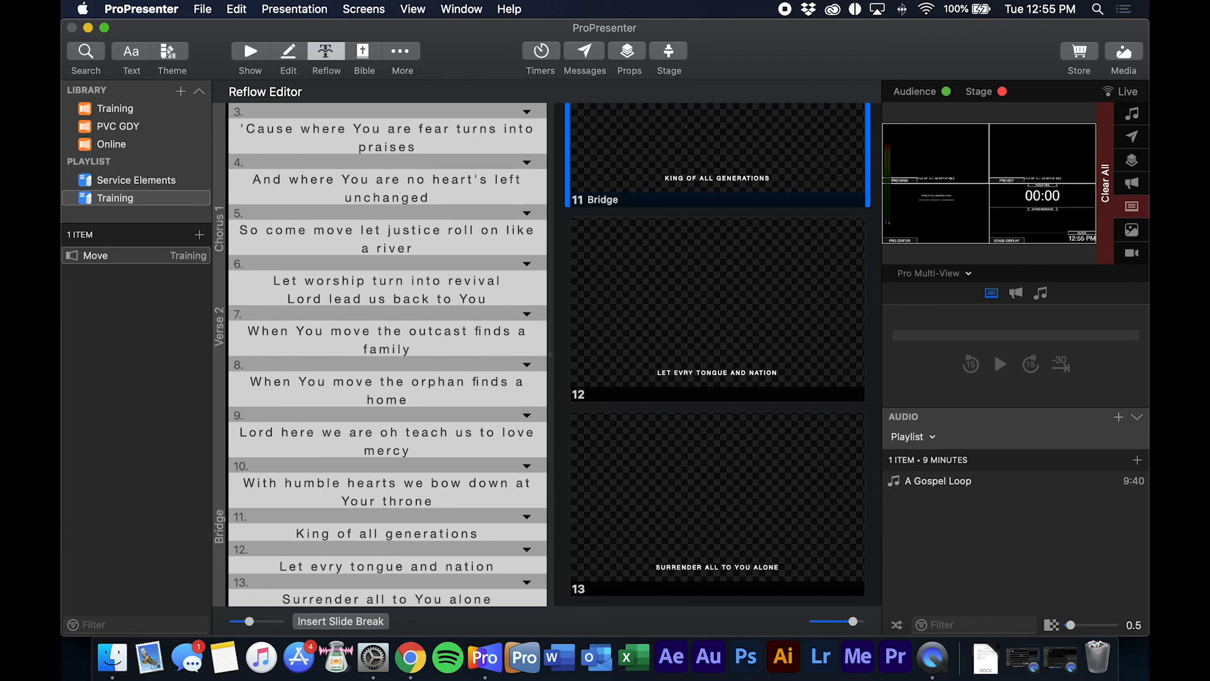
pyautogui.write('e')
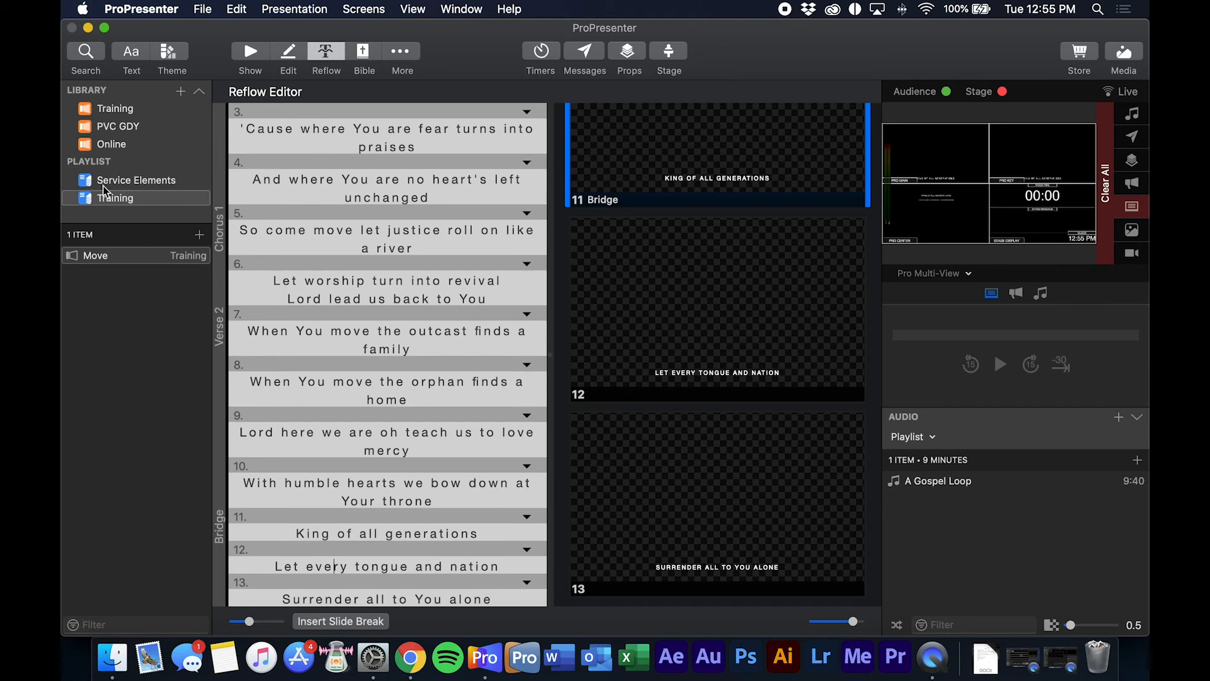
# Step: Return to Show view and change the group of slide 5 to Chorus
pyautogui.click(251, 51)
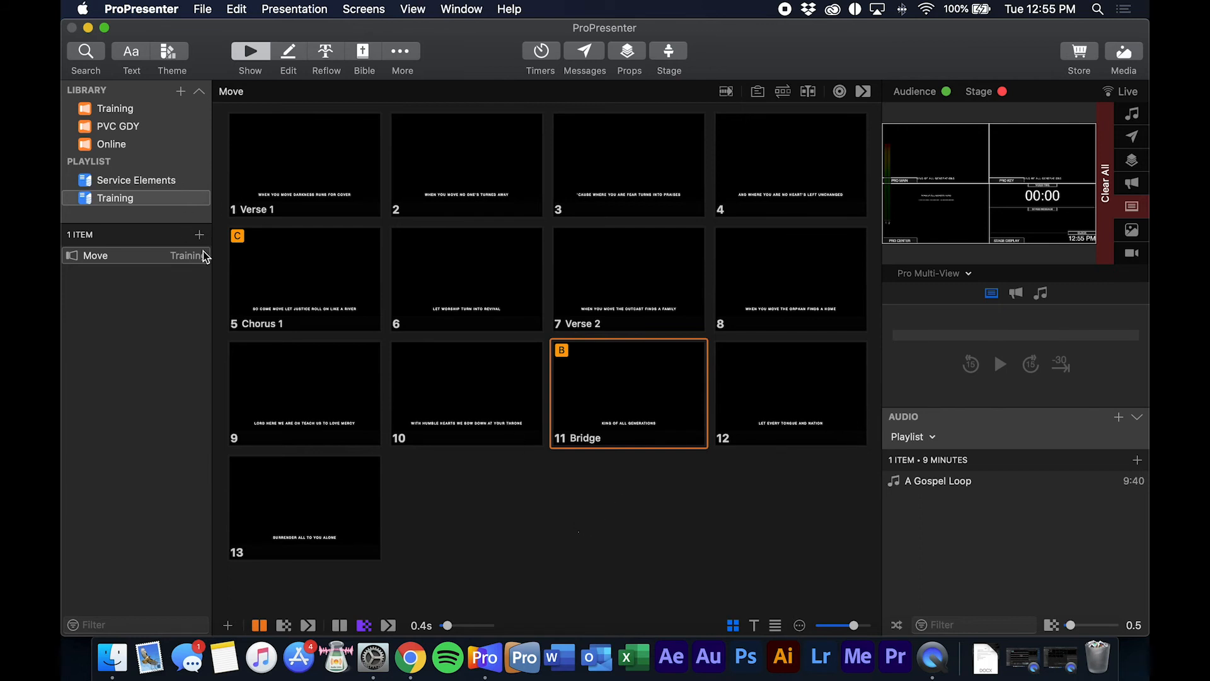
pyautogui.click(264, 325)
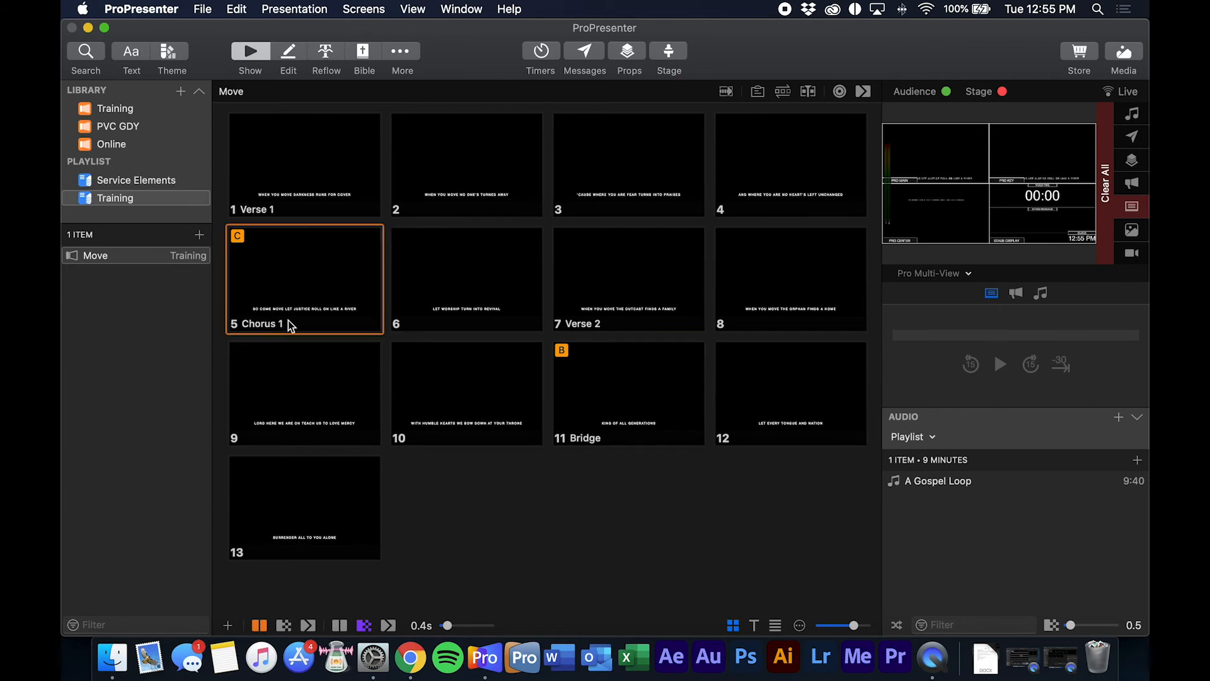
pyautogui.rightClick(303, 321)
pyautogui.moveTo(364, 493)
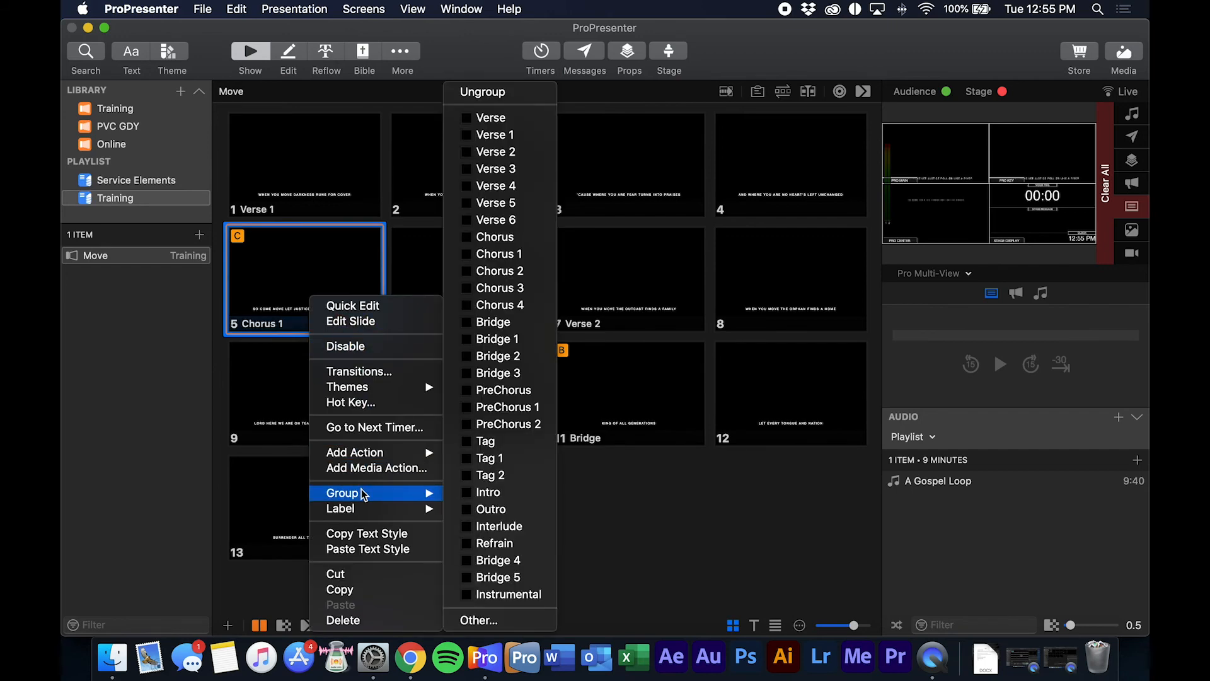
pyautogui.click(486, 240)
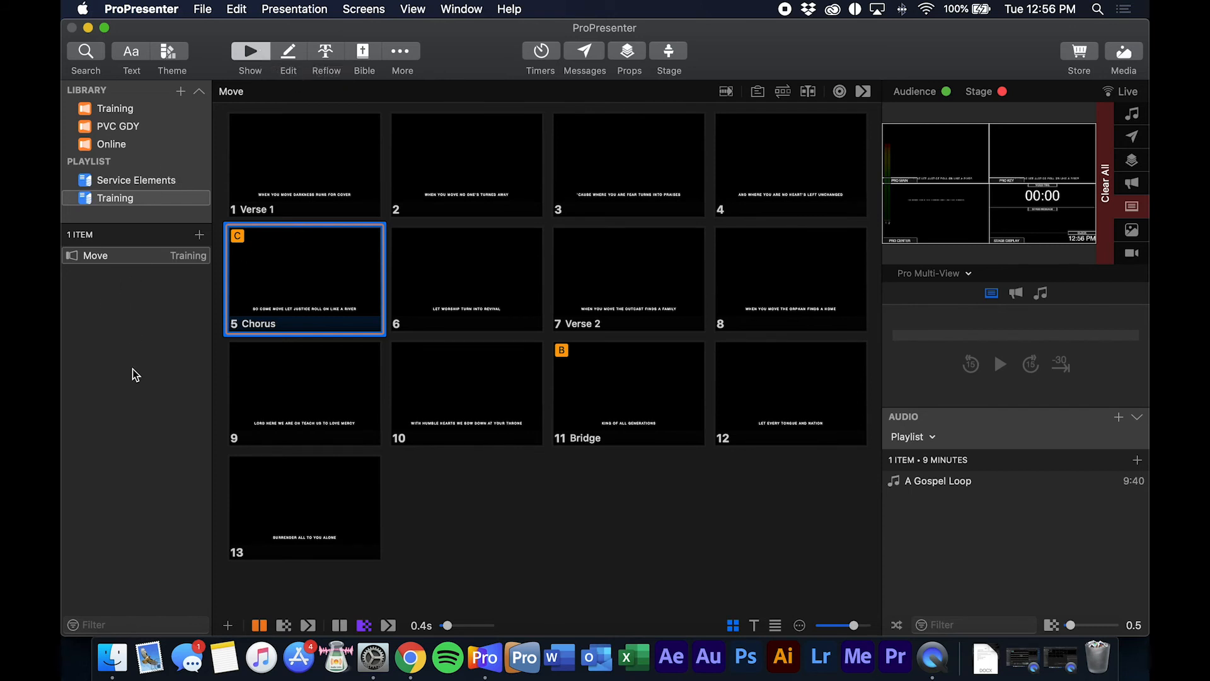
# Step: Select the Online library and add four blank slides after the last slide of Move
pyautogui.click(179, 150)
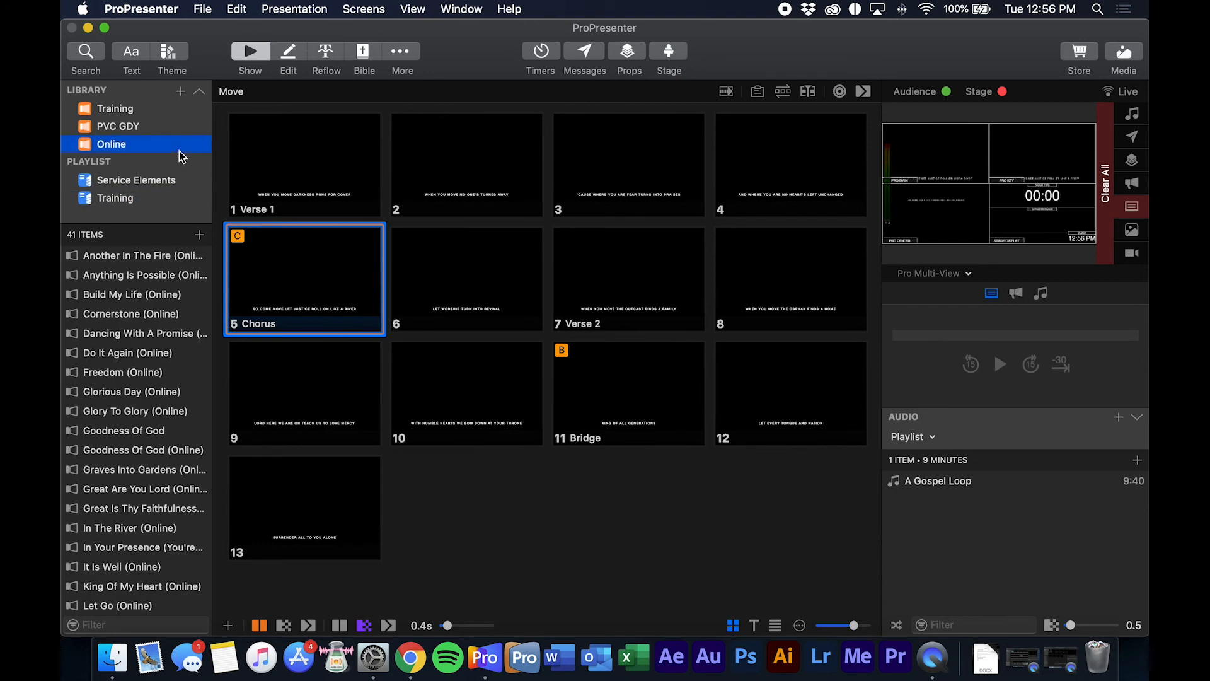
pyautogui.click(610, 538)
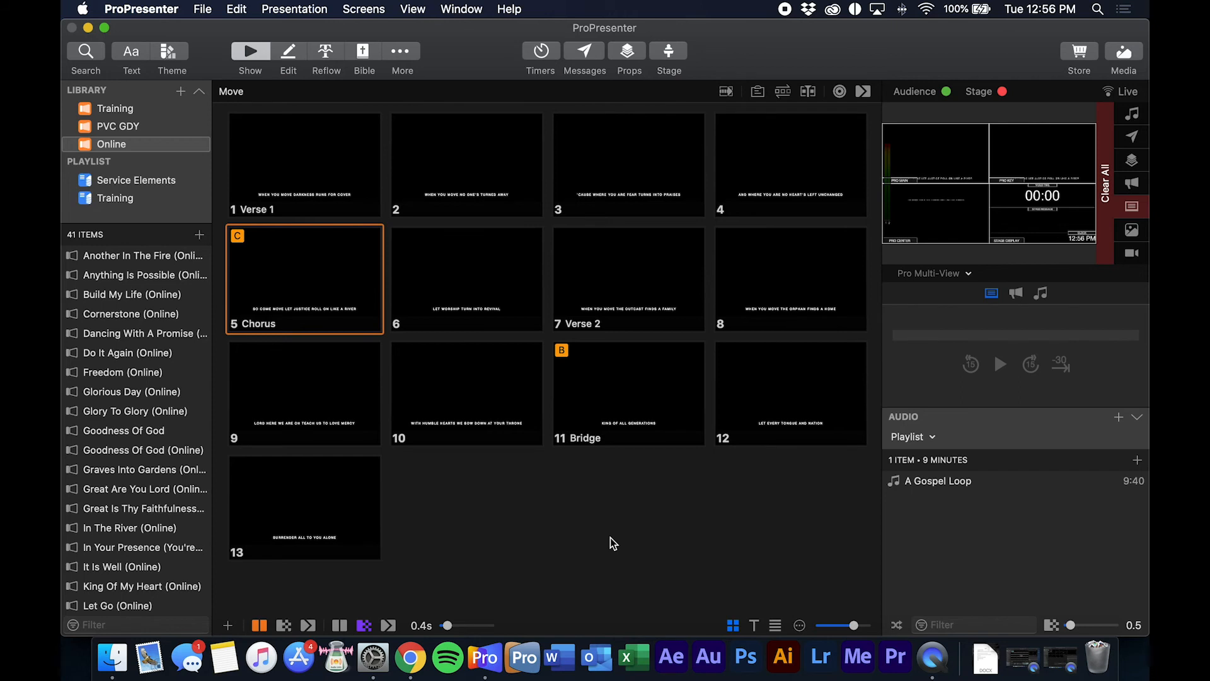
pyautogui.press('super+z')
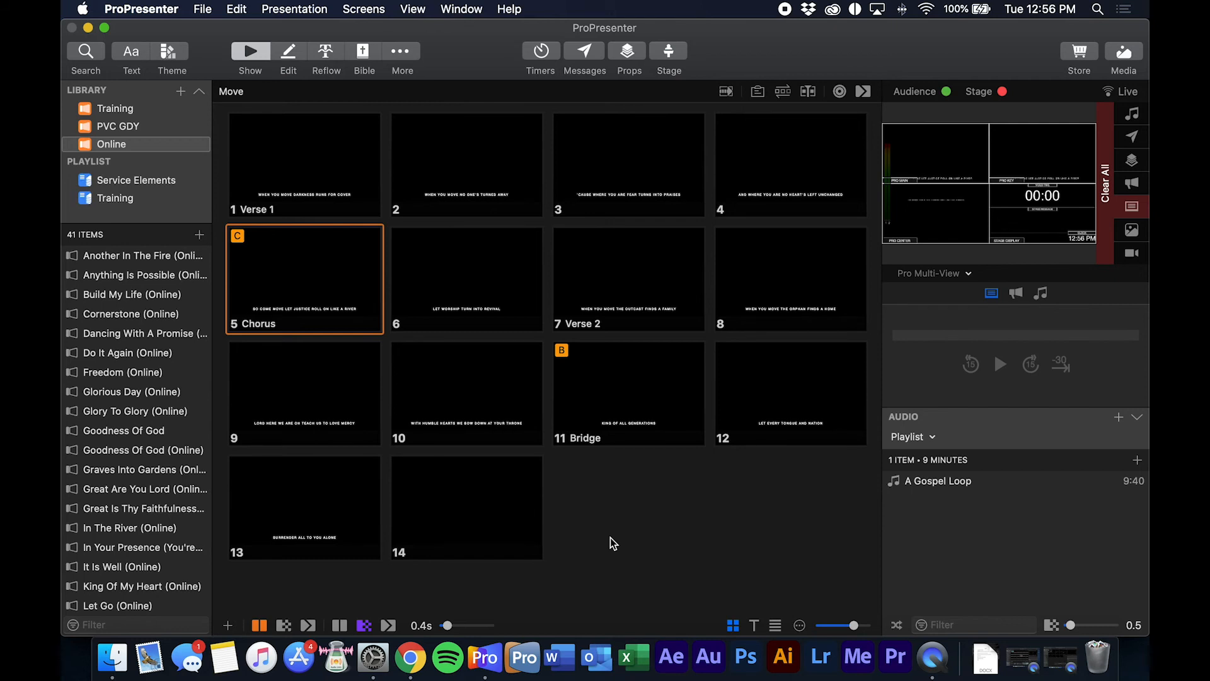
pyautogui.press('super+shift+n')
pyautogui.press('super+shift+n')
pyautogui.press('super+shift+n')
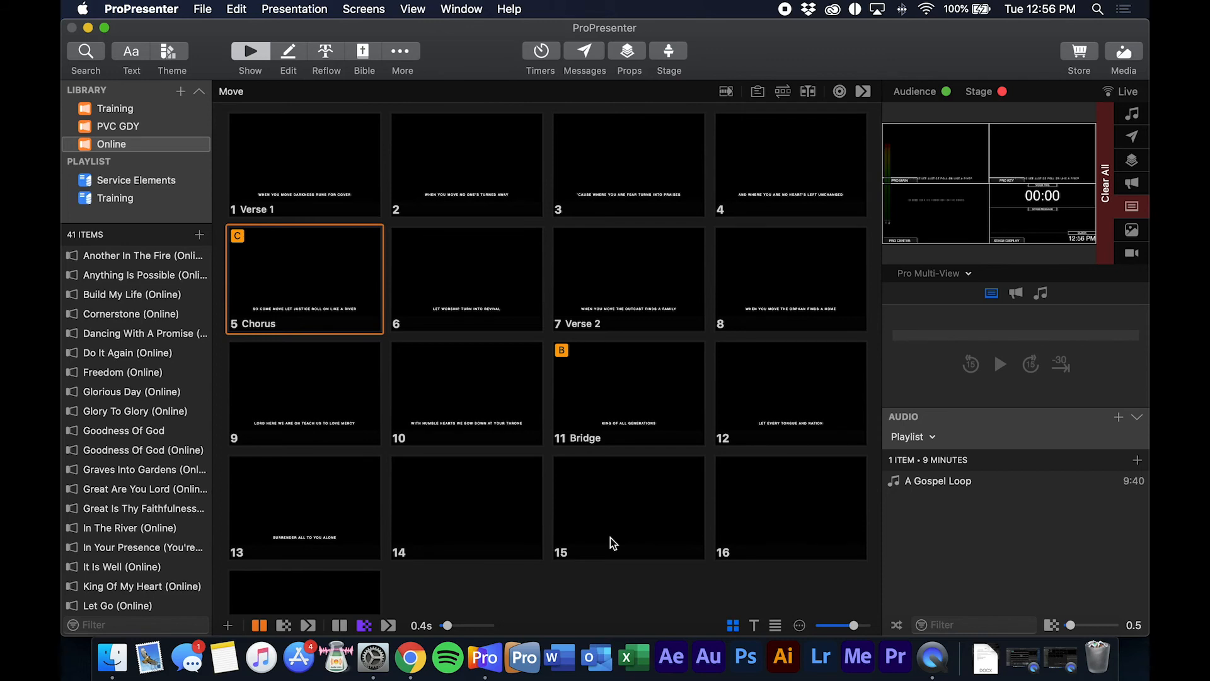
# Step: Return to ProPresenter from Notes and look over the theme options for adding a new slide
pyautogui.click(228, 632)
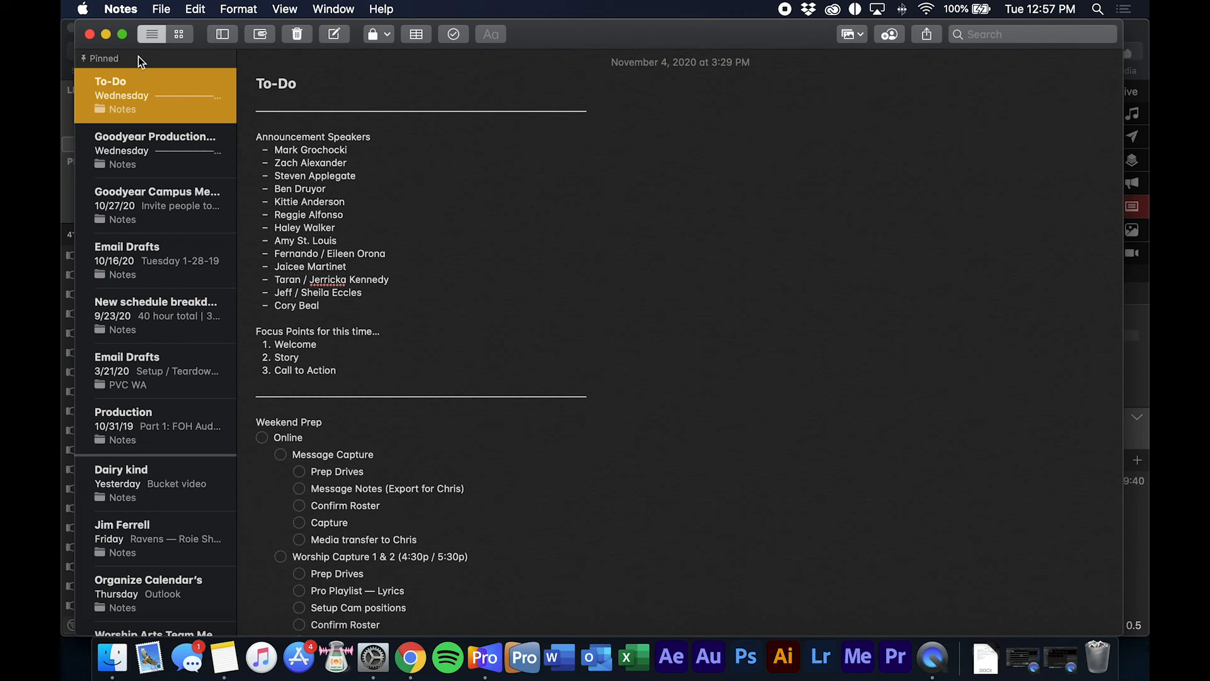
pyautogui.click(485, 656)
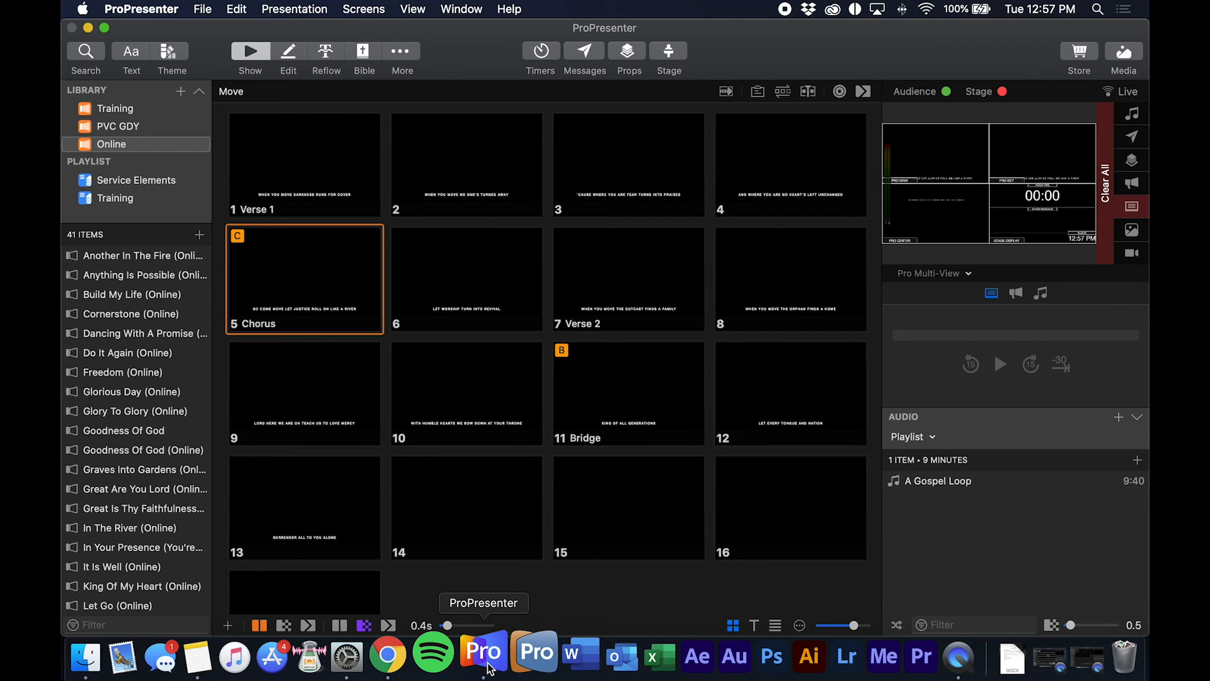
pyautogui.click(229, 626)
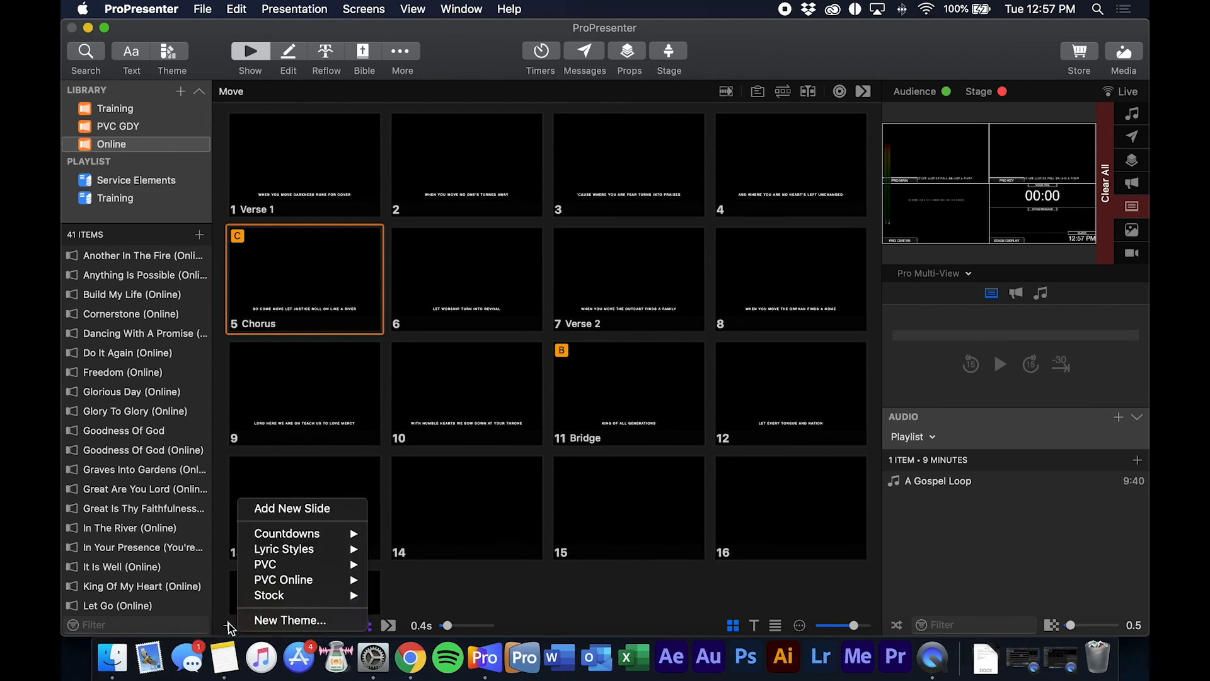
pyautogui.click(554, 611)
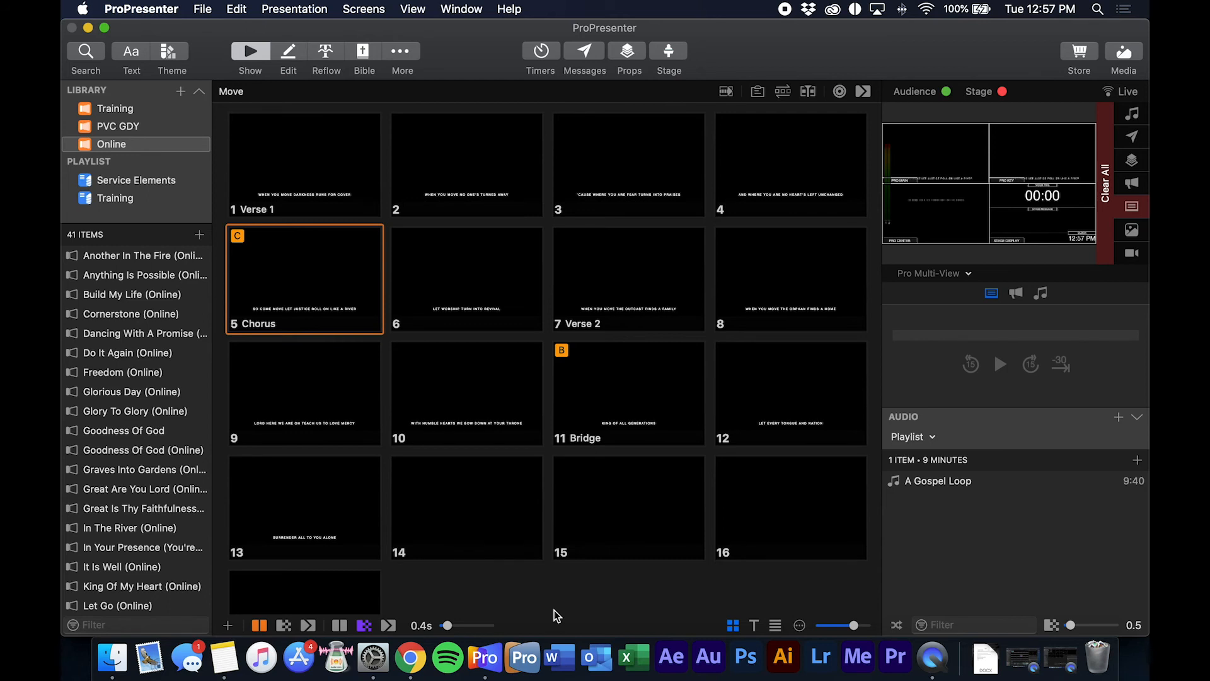
# Step: Assign blank slide 14 to the Intro group
pyautogui.click(452, 509)
pyautogui.rightClick(452, 510)
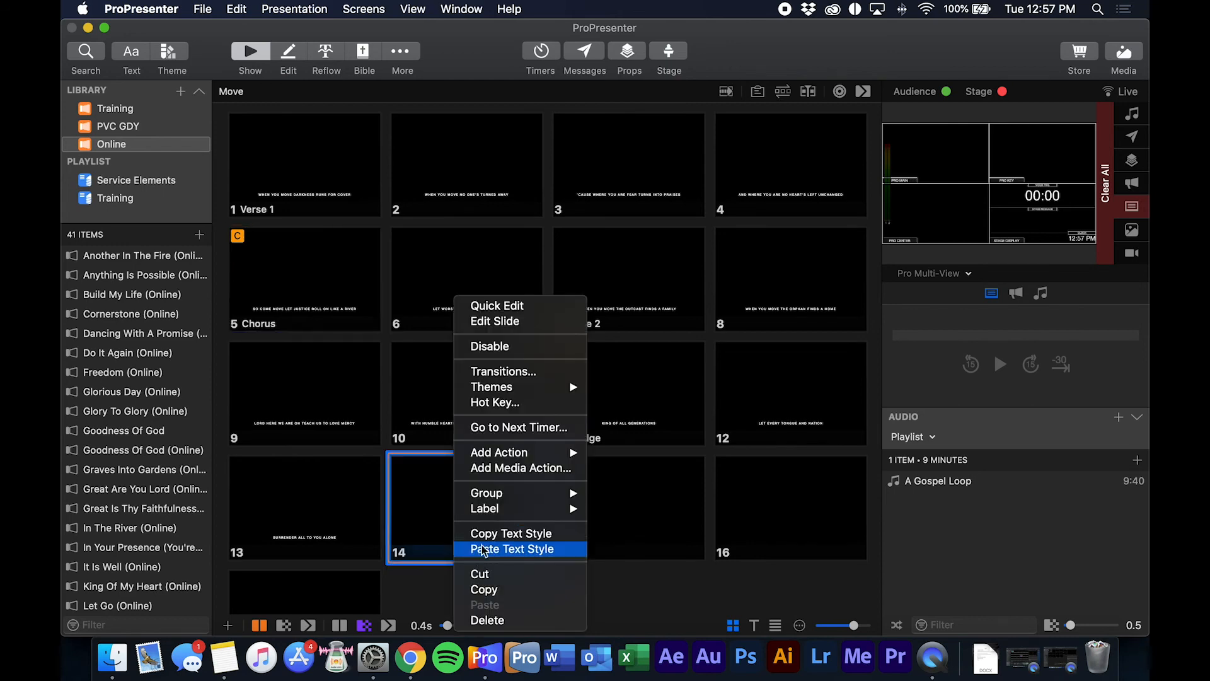
pyautogui.moveTo(511, 495)
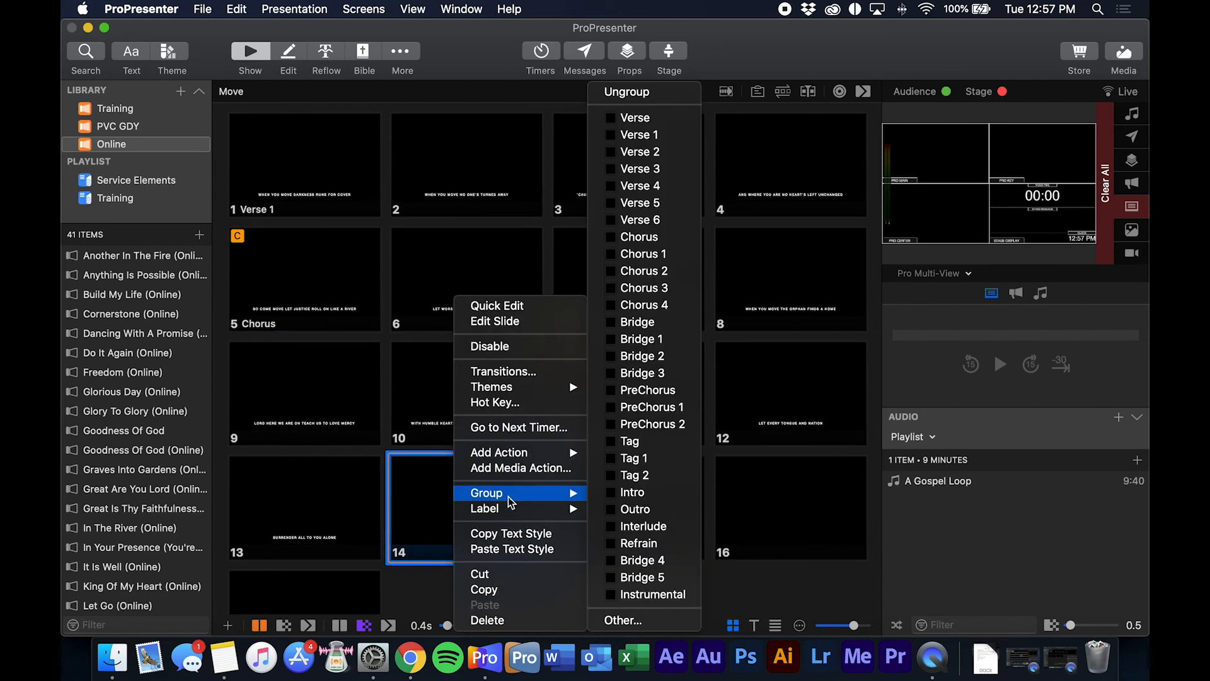
pyautogui.click(631, 493)
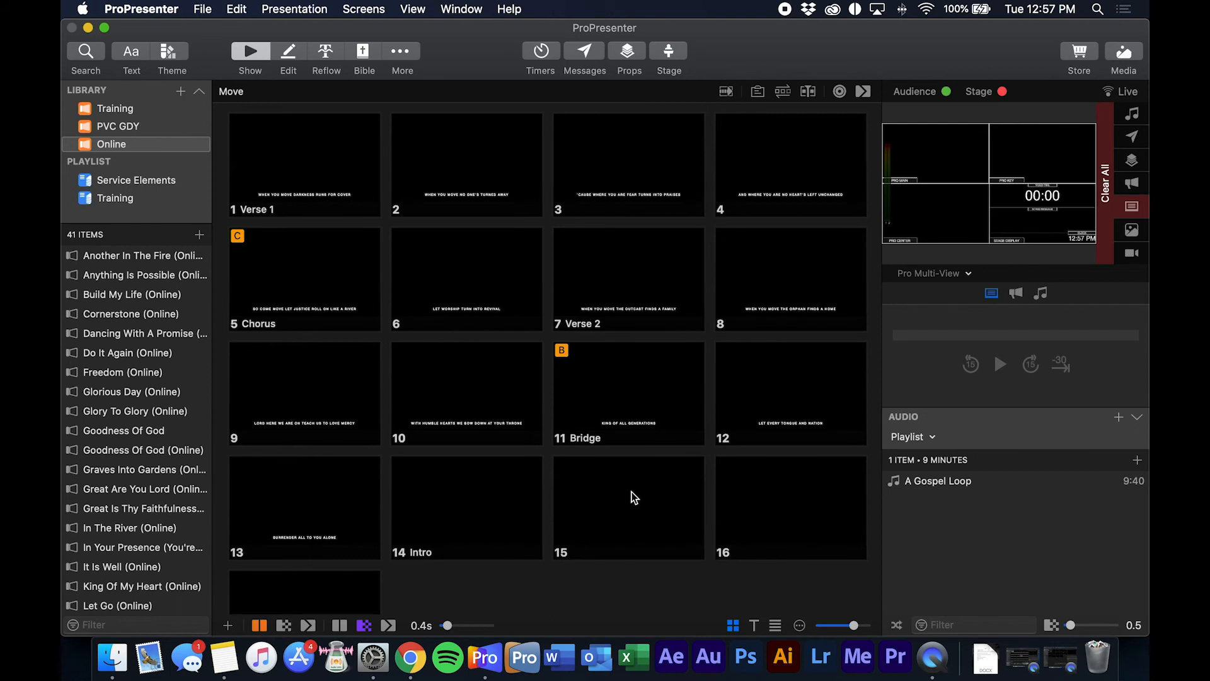
pyautogui.click(644, 528)
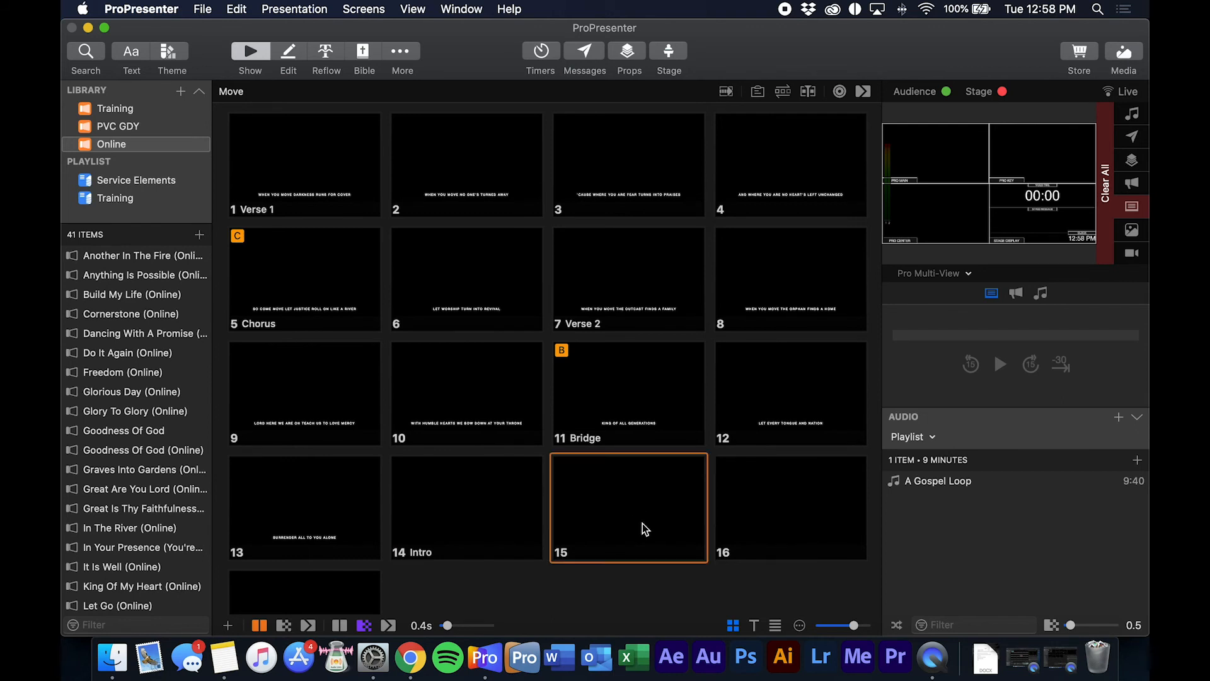
pyautogui.rightClick(644, 529)
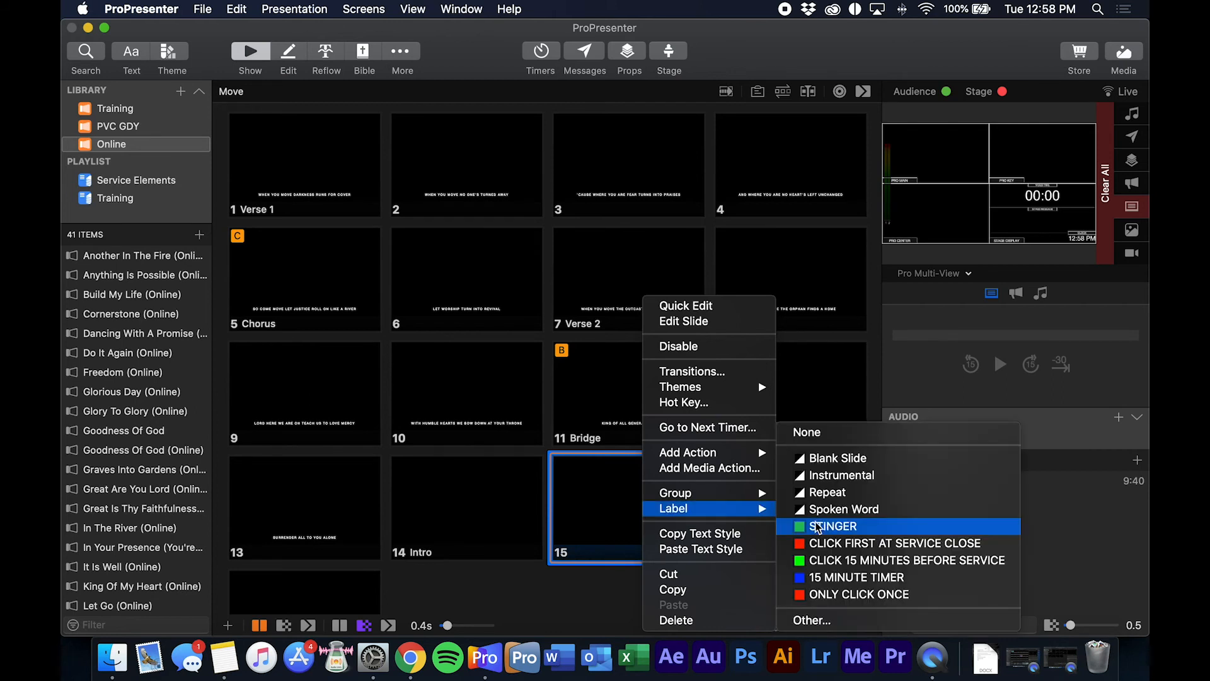
pyautogui.click(607, 603)
# Step: Assign blank slide 16 to the Interlude group
pyautogui.click(748, 532)
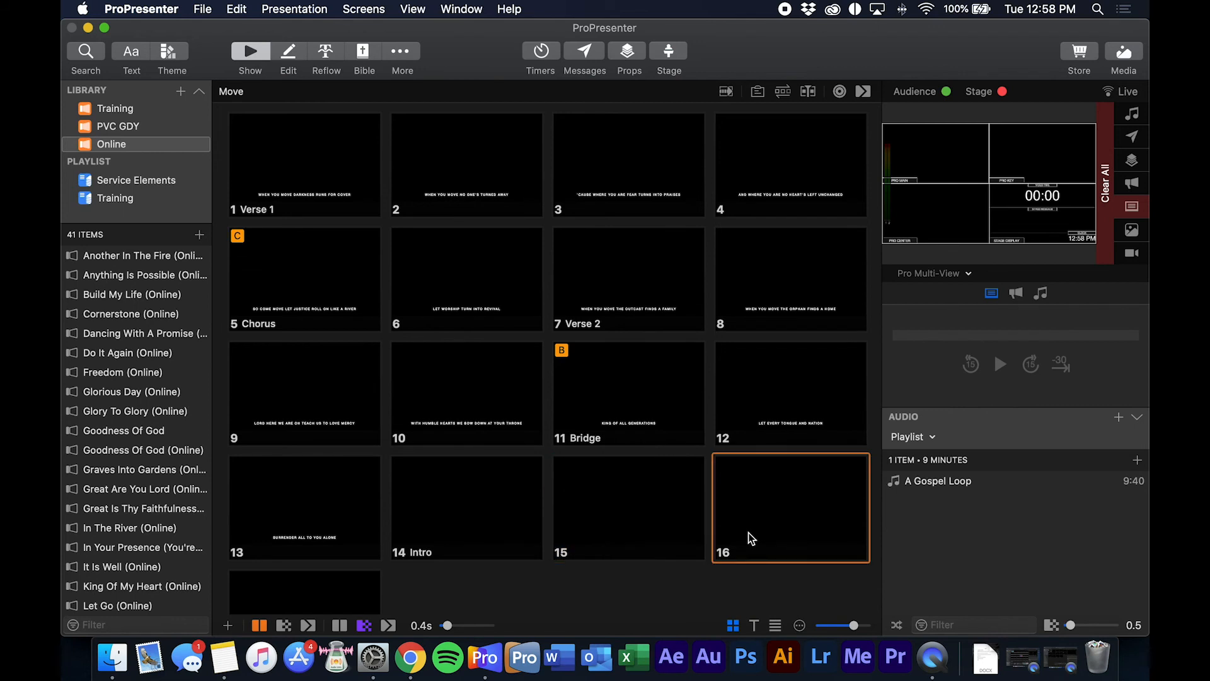
pyautogui.rightClick(751, 538)
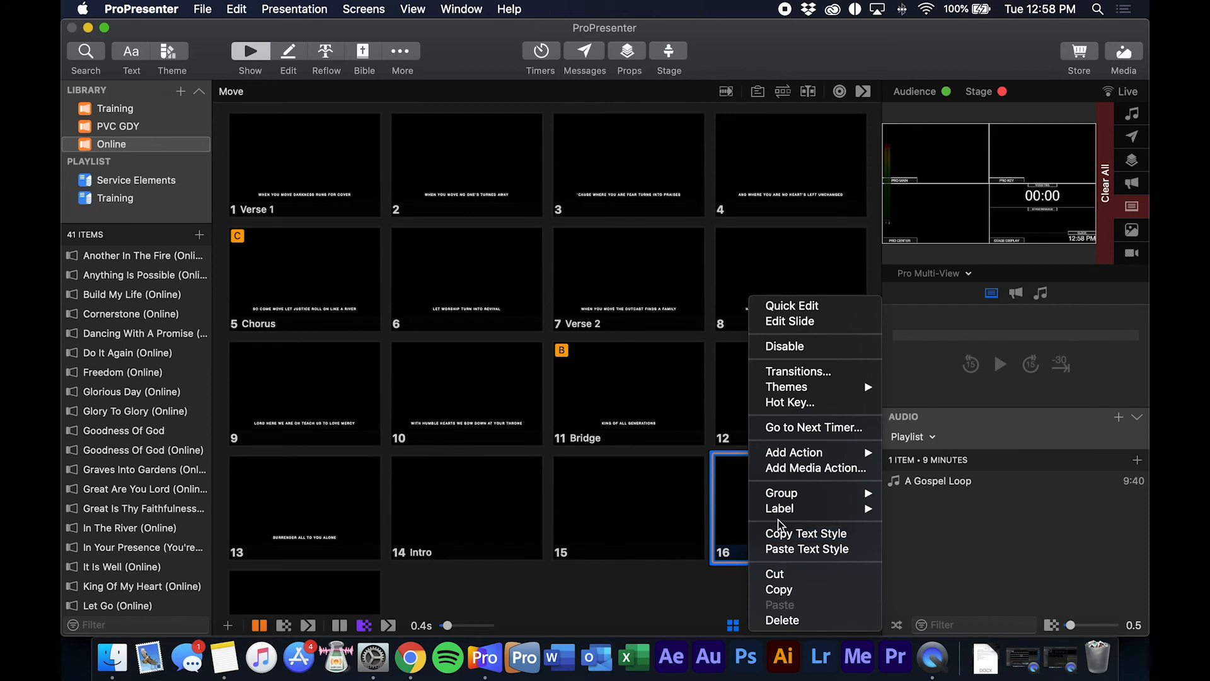
pyautogui.moveTo(783, 501)
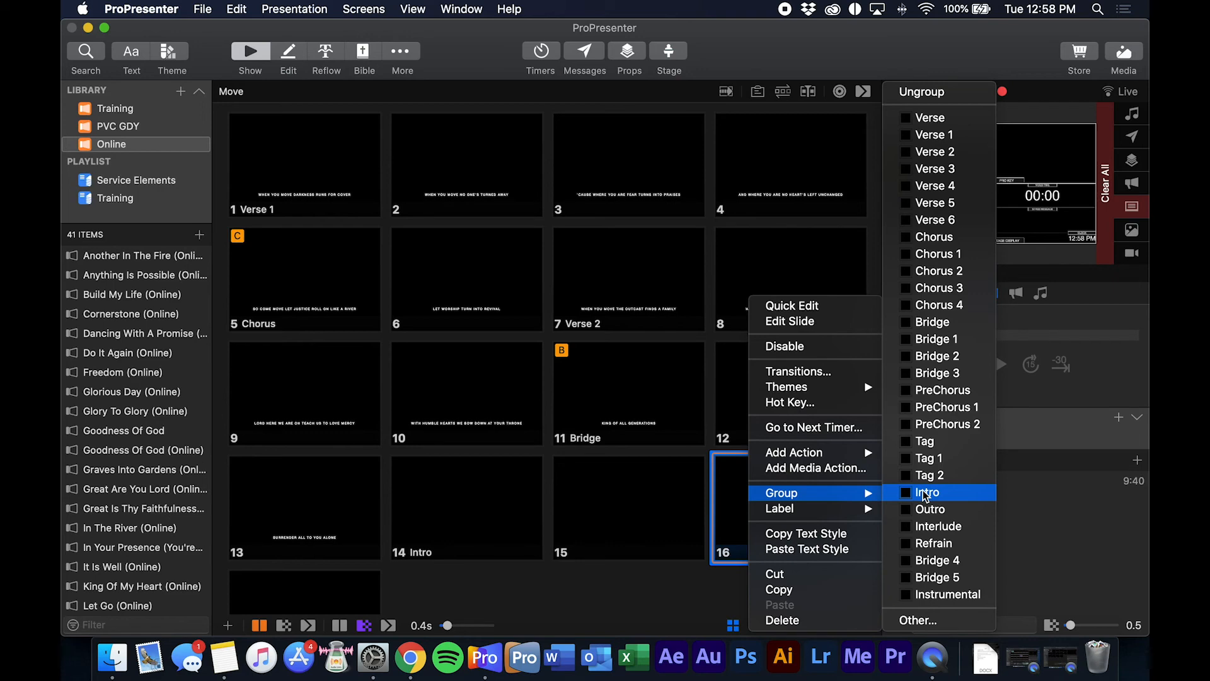
pyautogui.click(930, 527)
# Step: Assign the last blank slide, number 17, to the Outro group
pyautogui.click(338, 584)
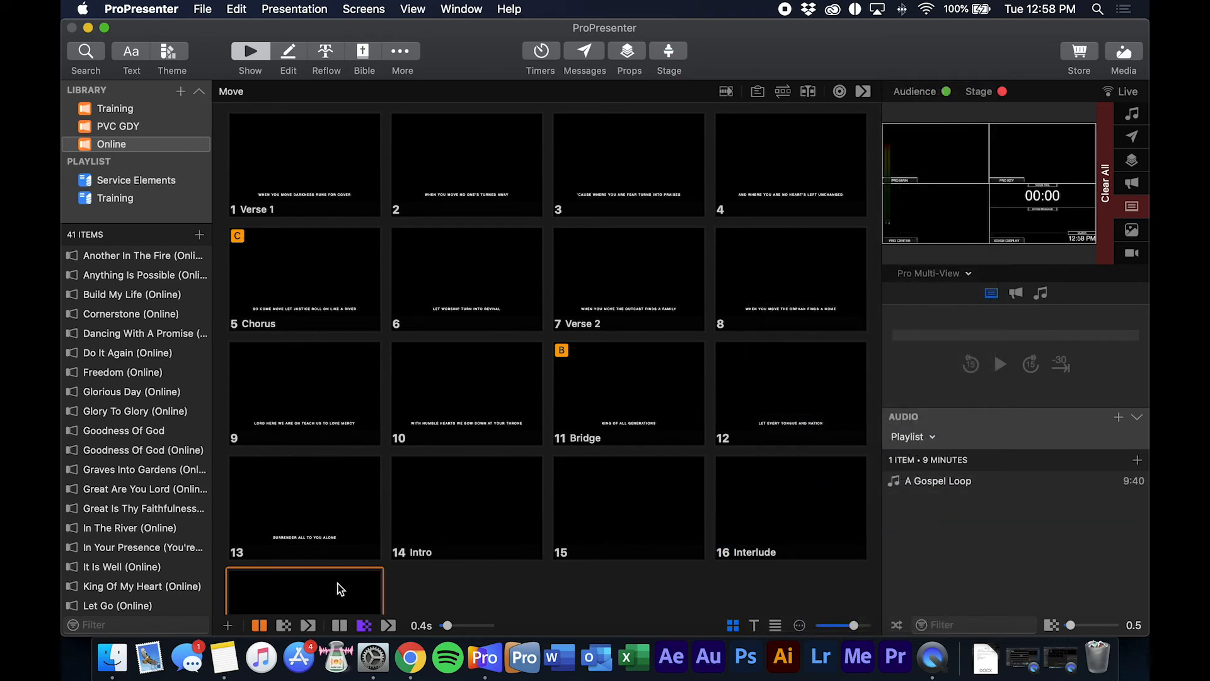
pyautogui.rightClick(338, 582)
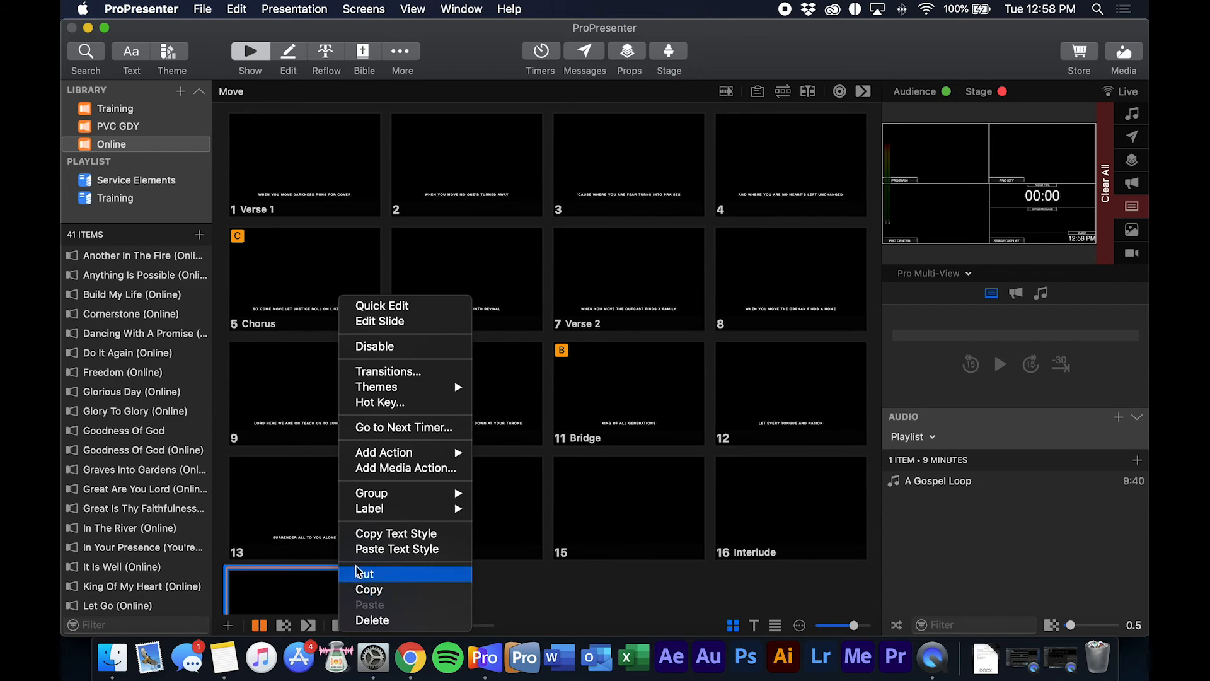
pyautogui.moveTo(391, 500)
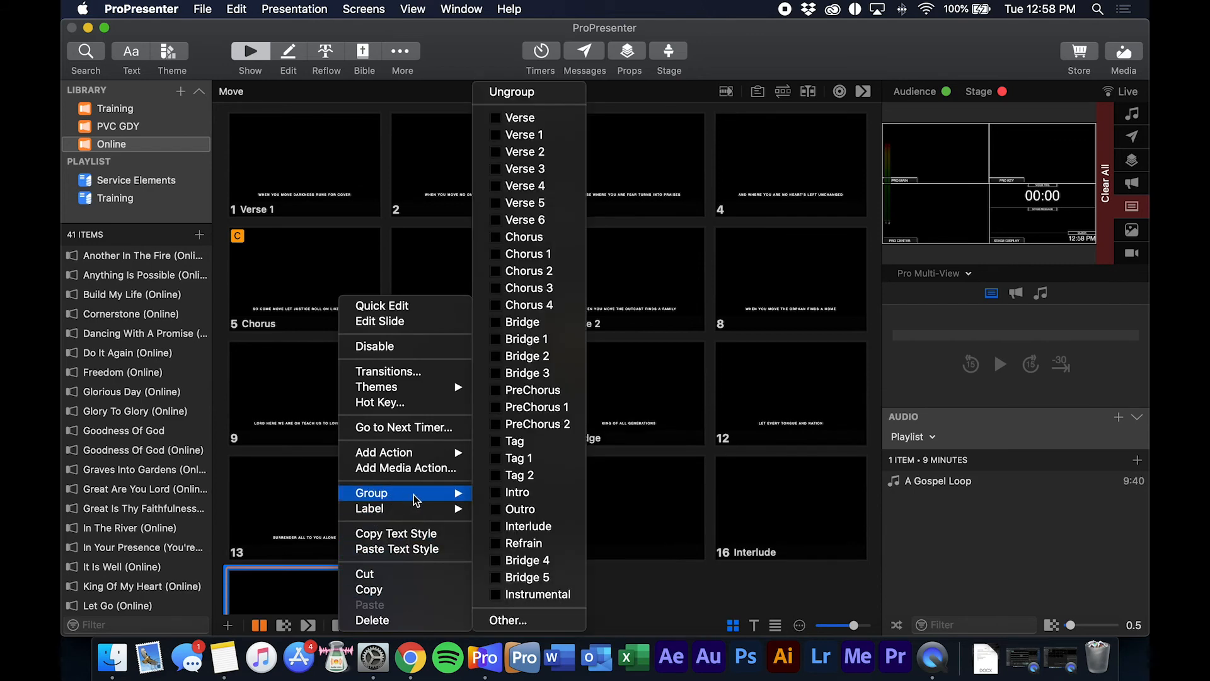
pyautogui.click(512, 508)
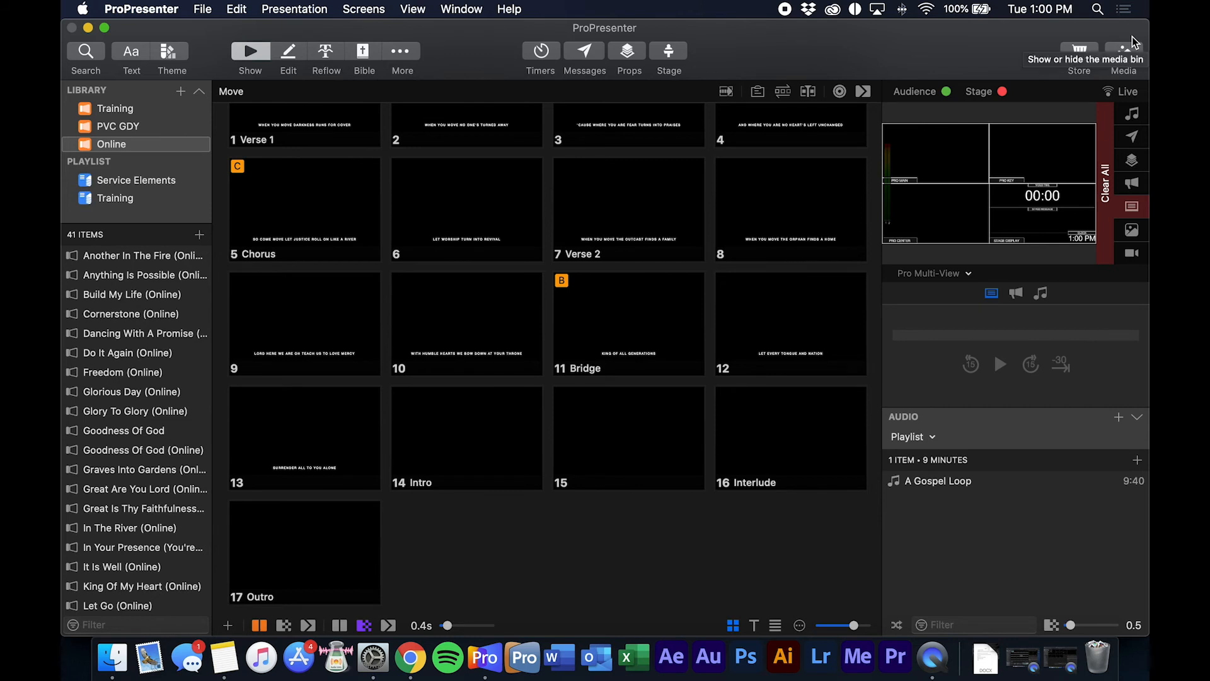
# Step: Show the arrangement controls for Move and create a new arrangement named Default
pyautogui.click(782, 91)
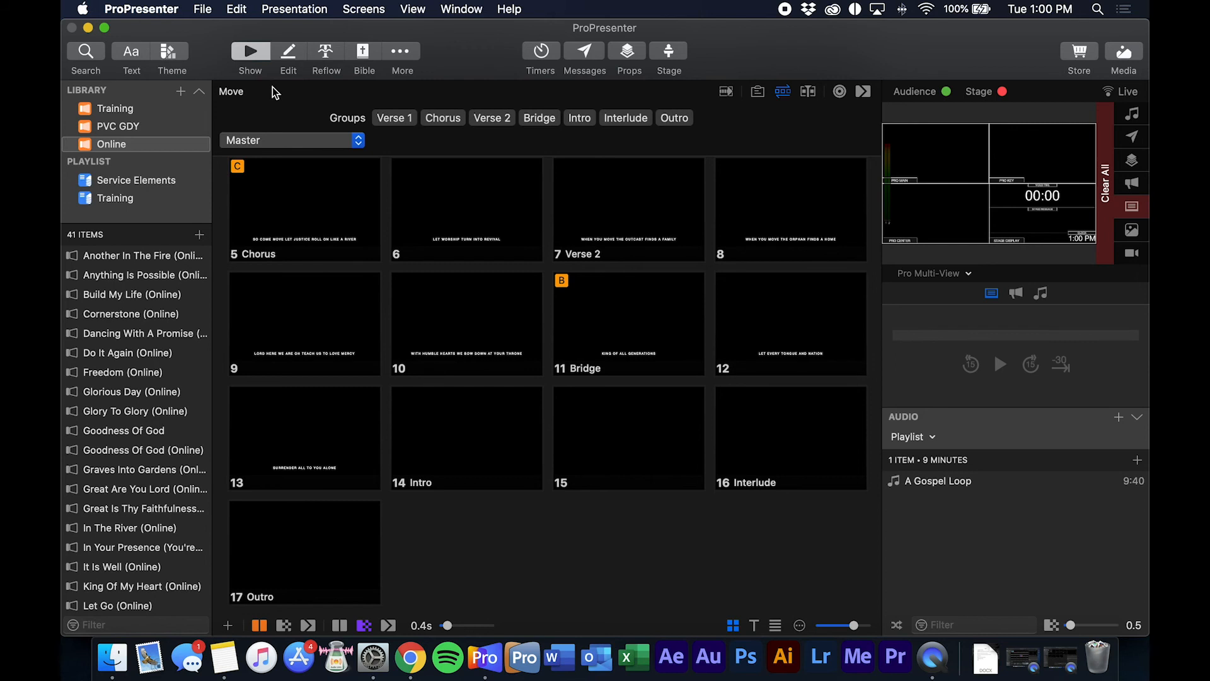
pyautogui.click(357, 141)
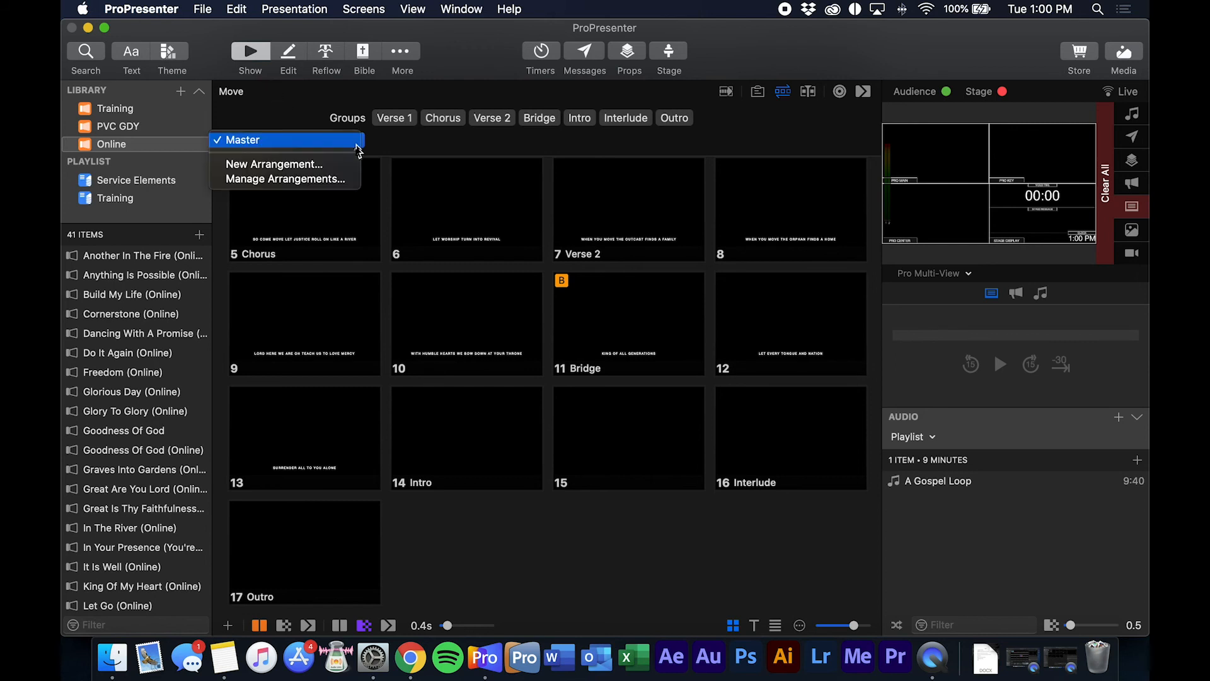
pyautogui.click(259, 168)
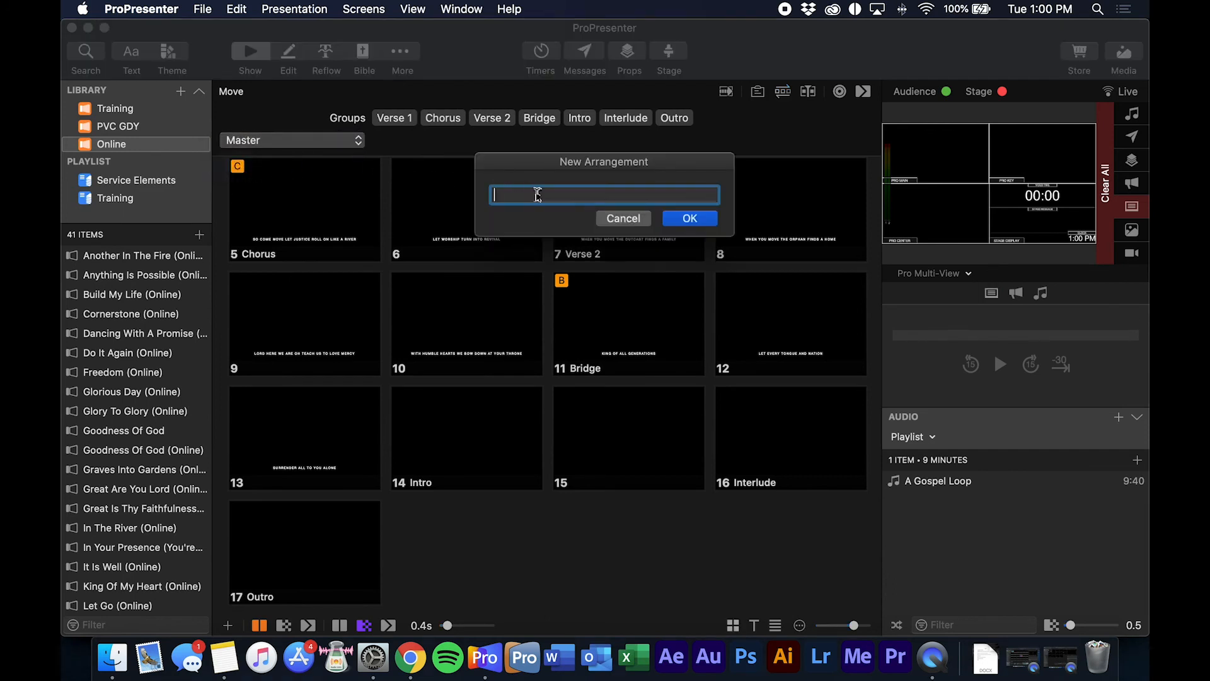
pyautogui.write('Default')
pyautogui.click(692, 221)
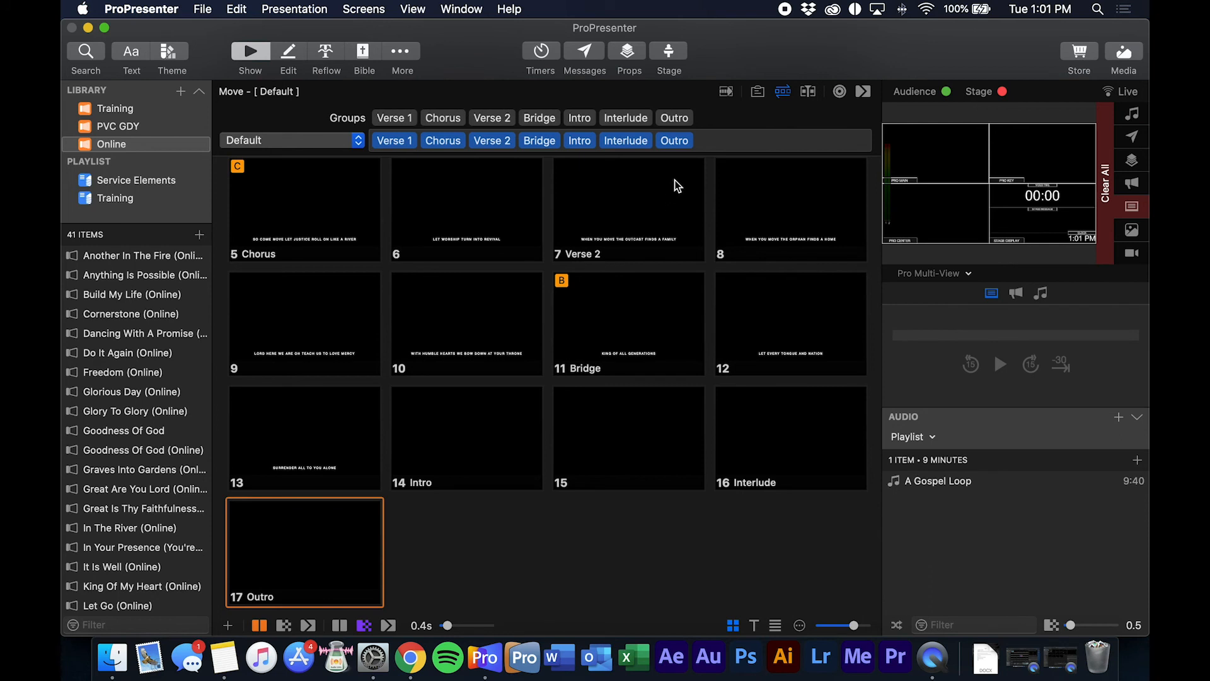
# Step: Remove every group from the Default arrangement, from Outro back to Verse 1
pyautogui.moveTo(684, 145)
pyautogui.click(685, 141)
pyautogui.click(640, 141)
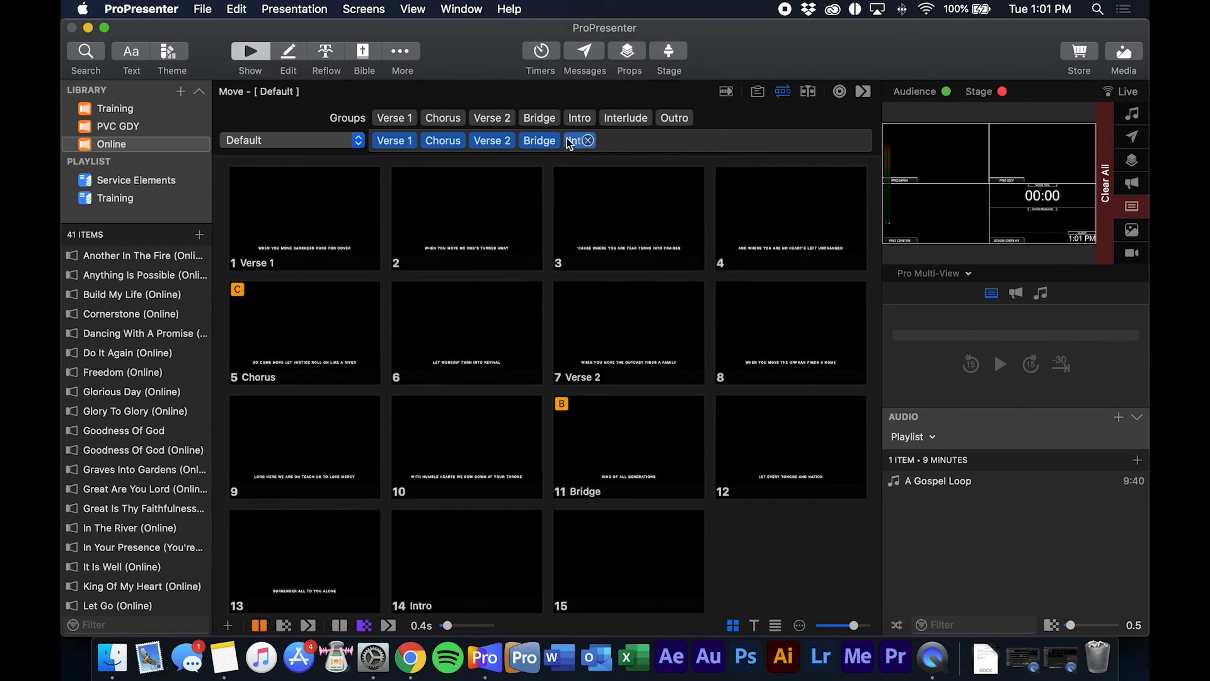
pyautogui.click(588, 141)
pyautogui.click(549, 141)
pyautogui.click(503, 140)
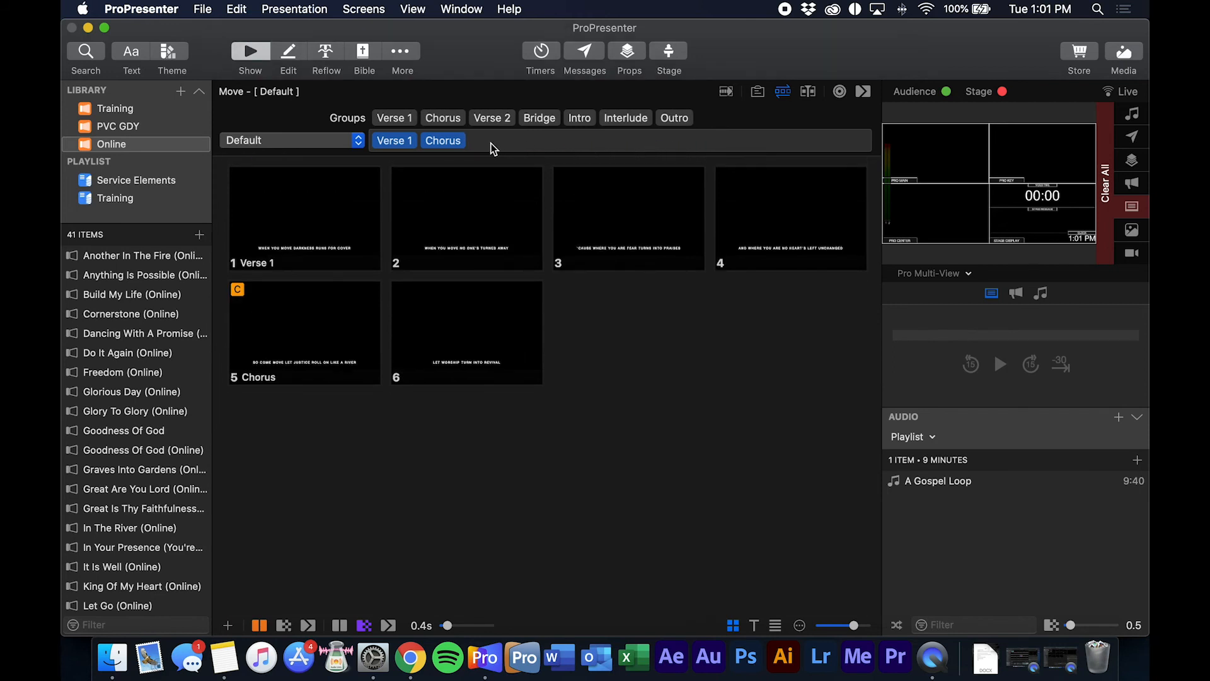
pyautogui.click(458, 140)
pyautogui.click(413, 145)
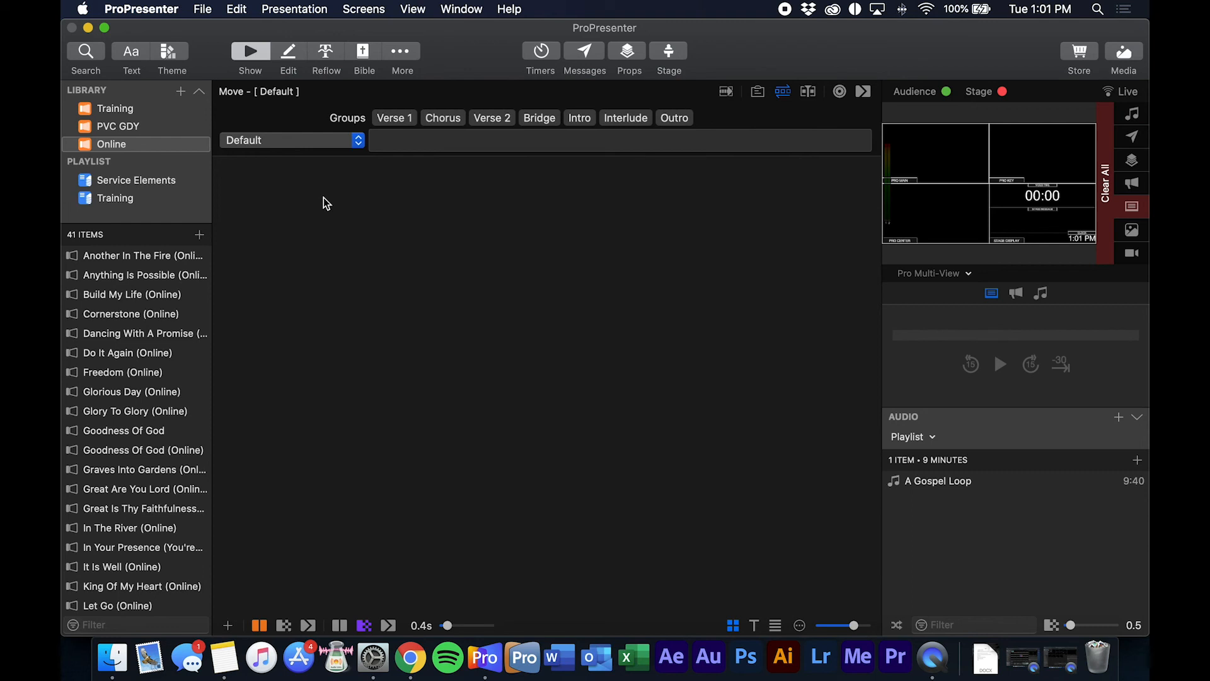
# Step: Build the Default arrangement in the order Intro, Verse 1, Chorus, Verse 2, Chorus, Chorus, Interlude
pyautogui.moveTo(590, 122); pyautogui.dragTo(432, 144)
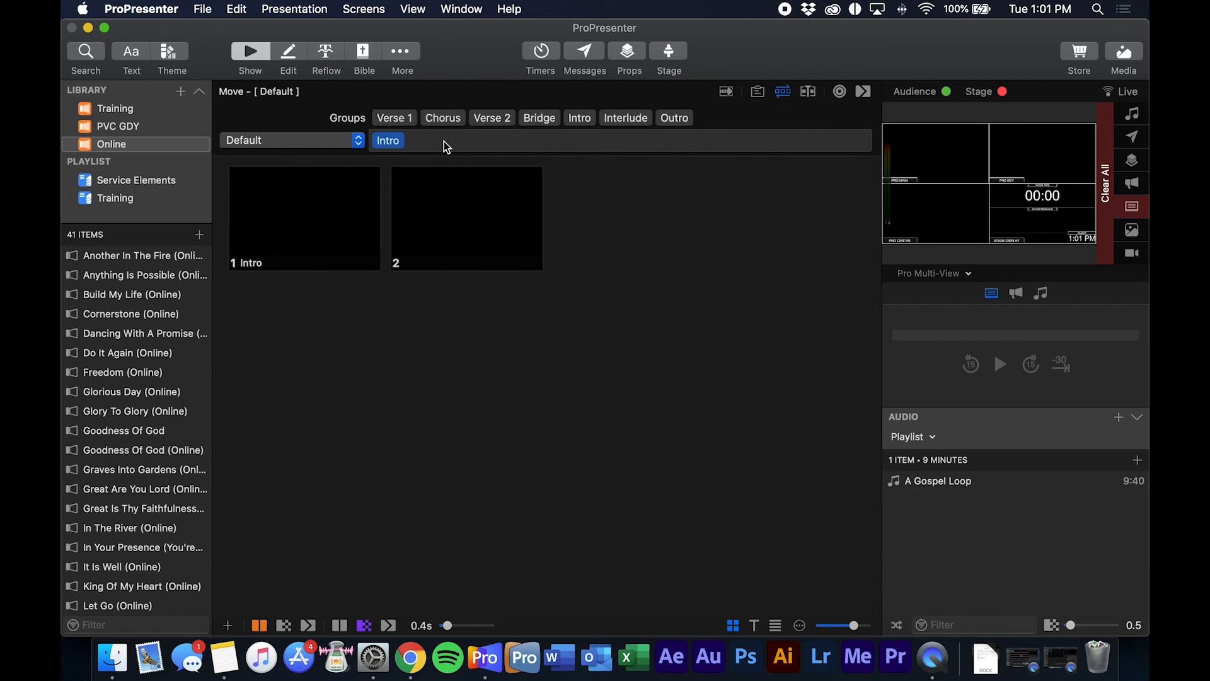
pyautogui.moveTo(387, 117); pyautogui.dragTo(448, 145)
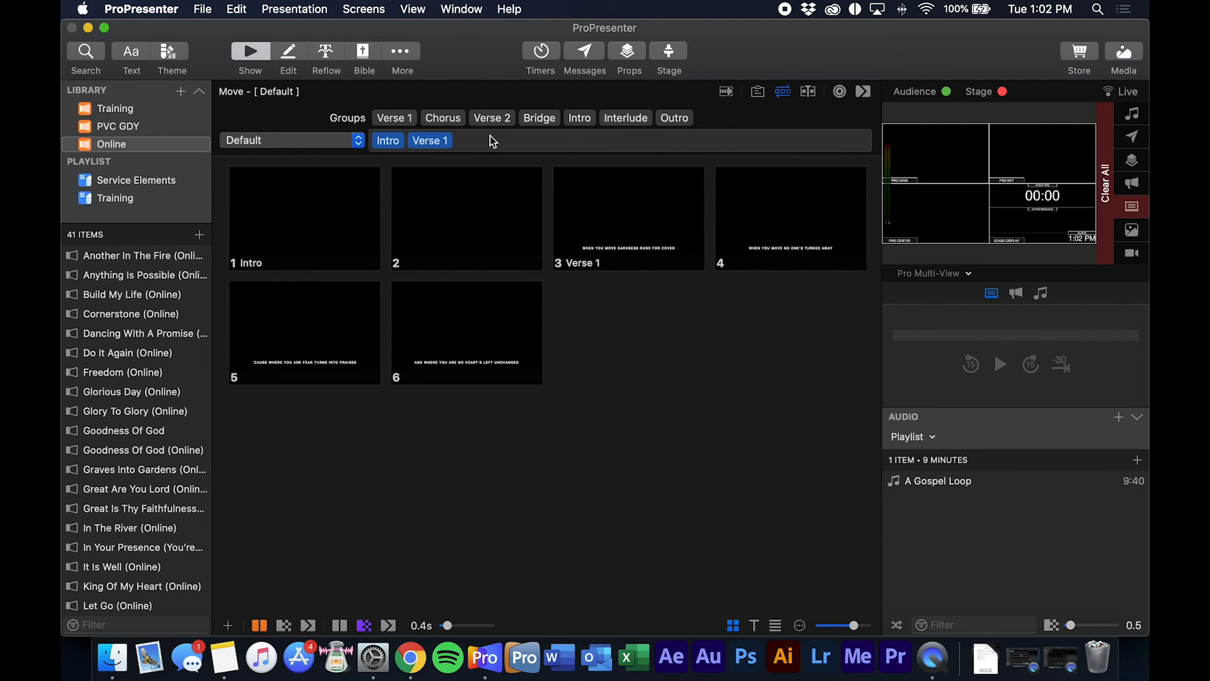
pyautogui.moveTo(444, 117); pyautogui.dragTo(479, 143)
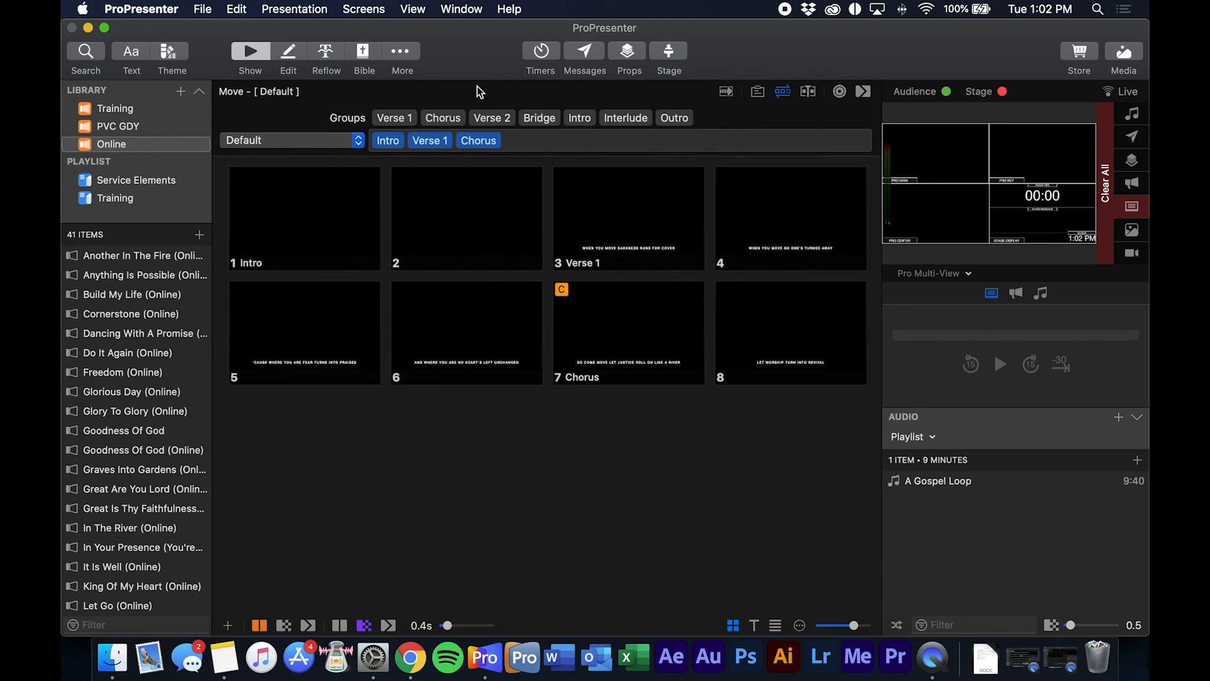
pyautogui.moveTo(501, 114); pyautogui.dragTo(550, 145)
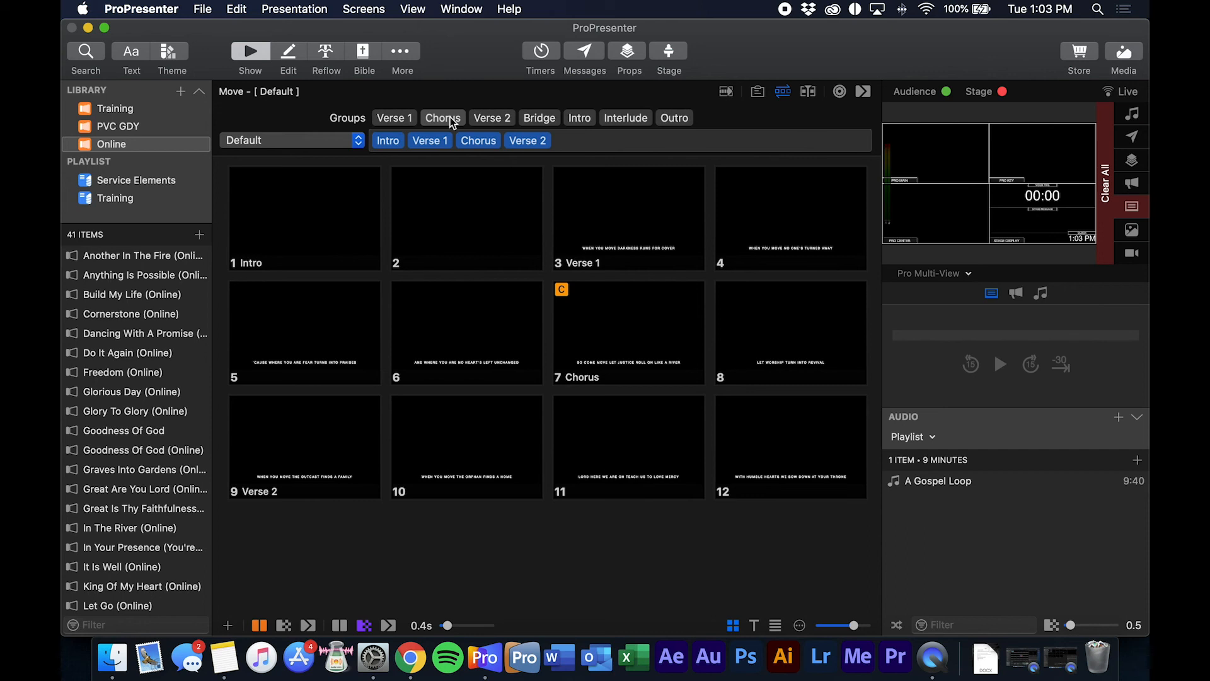
pyautogui.moveTo(453, 123); pyautogui.dragTo(591, 141)
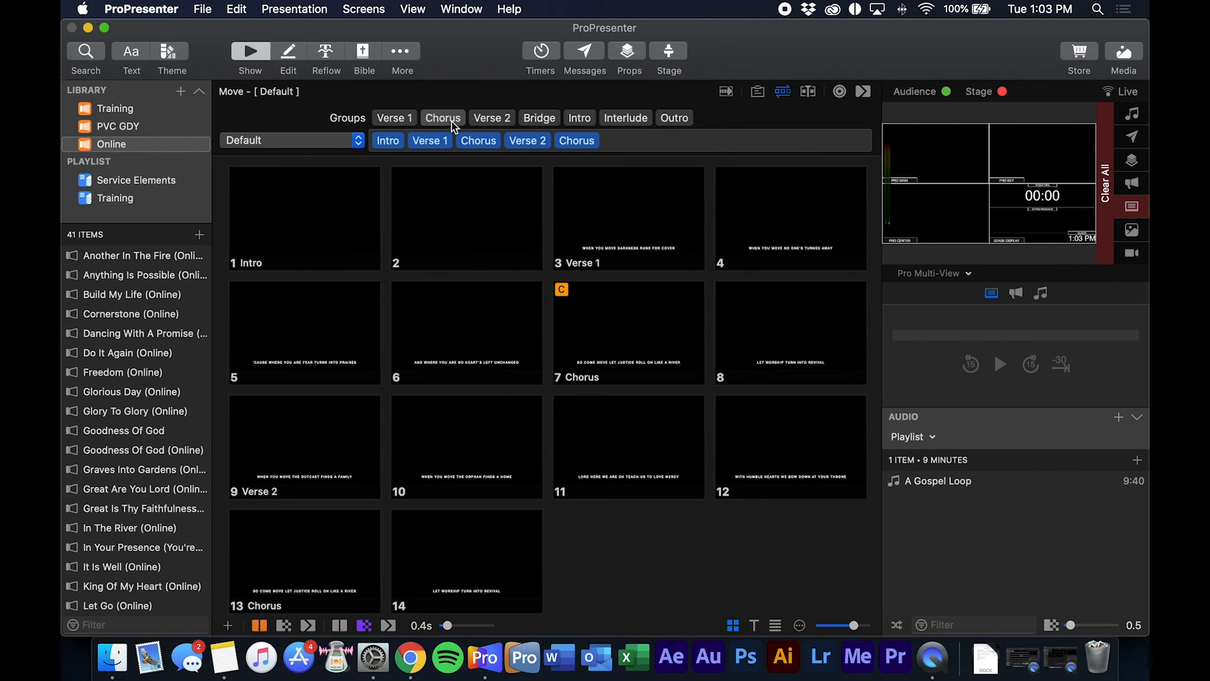
pyautogui.moveTo(451, 121); pyautogui.dragTo(679, 134)
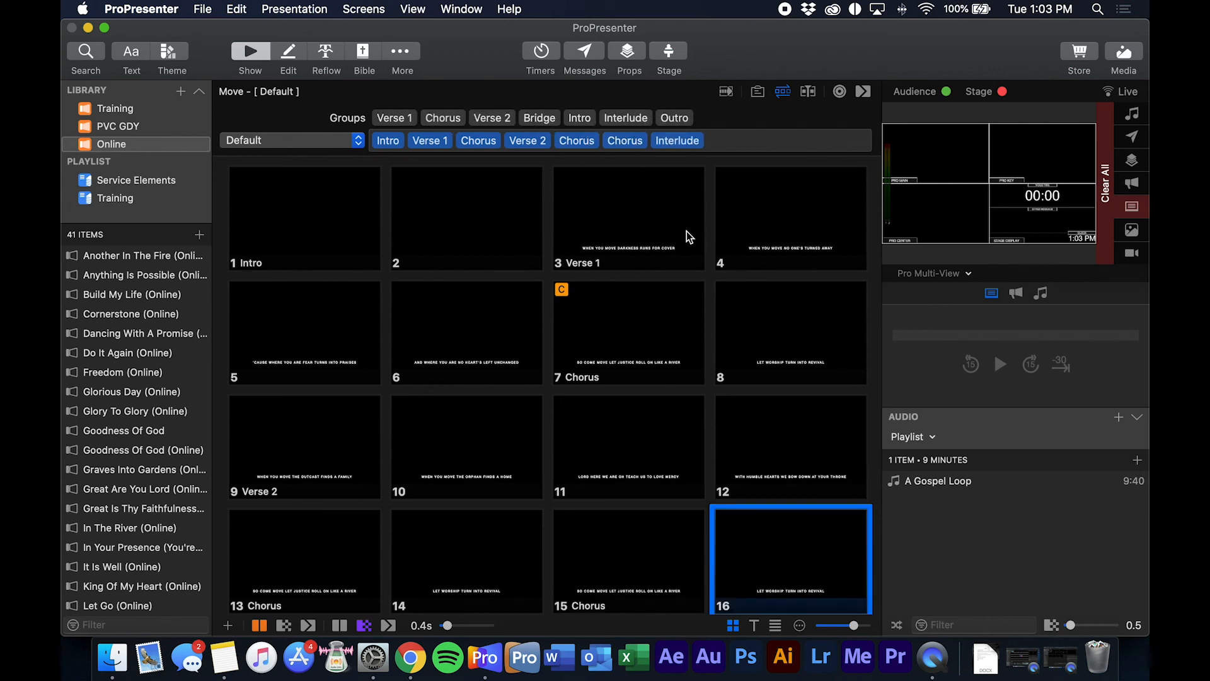
# Step: Append Bridge twice and a second Interlude to the end of the Default arrangement
pyautogui.moveTo(539, 119); pyautogui.dragTo(726, 137)
pyautogui.scroll(-4, 623, 249)
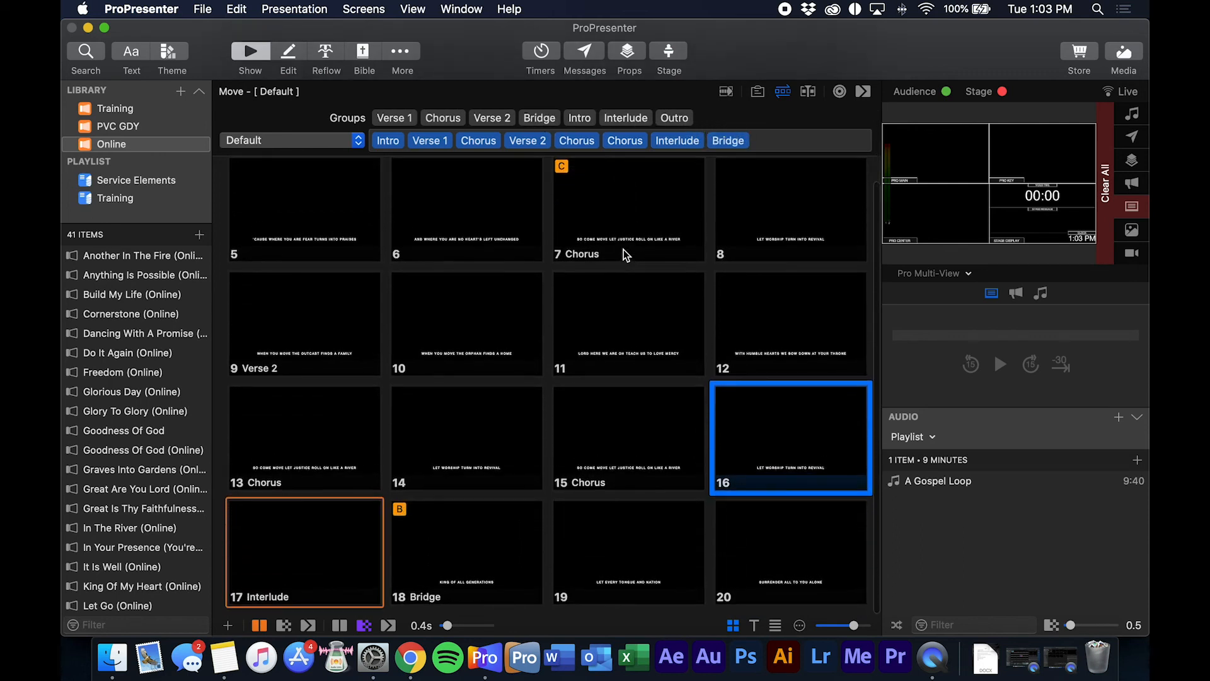
pyautogui.scroll(4, 623, 249)
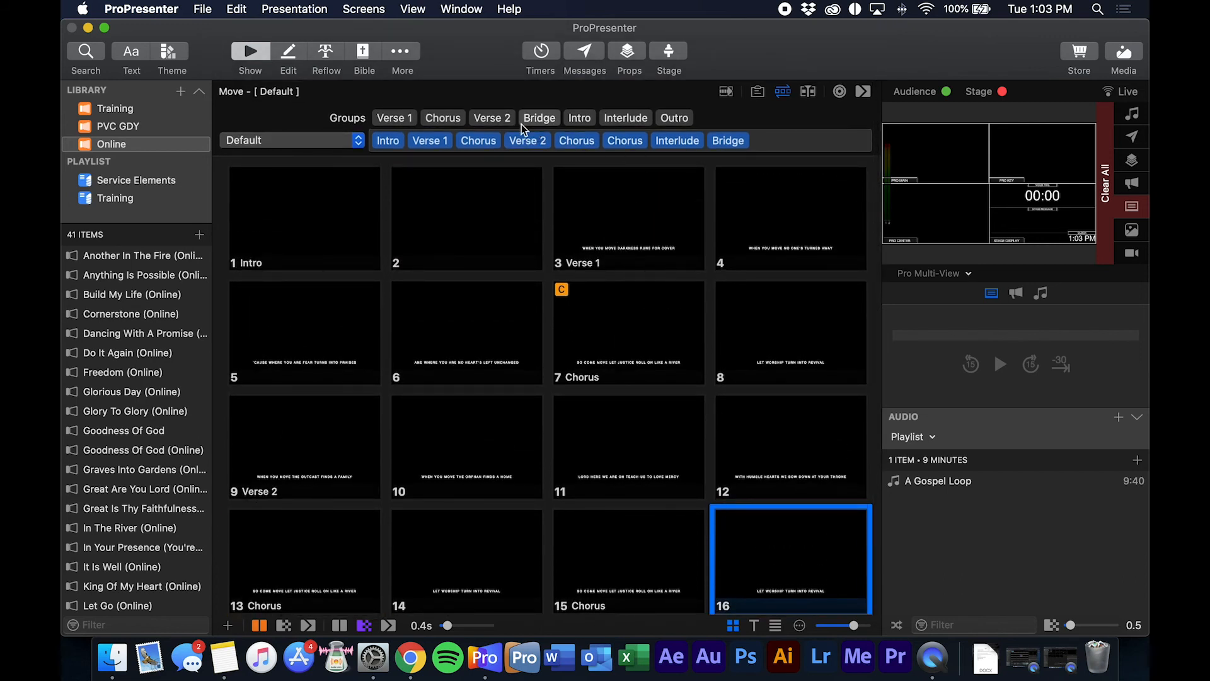
pyautogui.moveTo(532, 119); pyautogui.dragTo(776, 144)
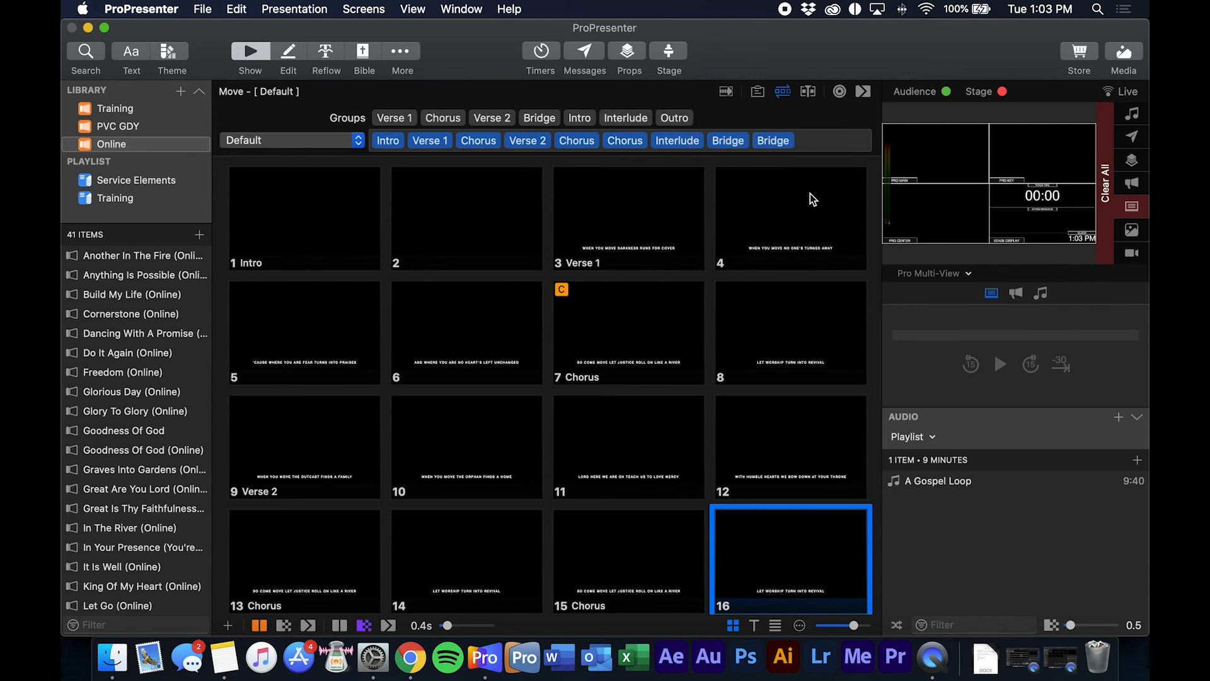
pyautogui.moveTo(646, 117)
pyautogui.mouseDown()
pyautogui.moveTo(818, 120)
pyautogui.moveTo(823, 144)
pyautogui.mouseUp()
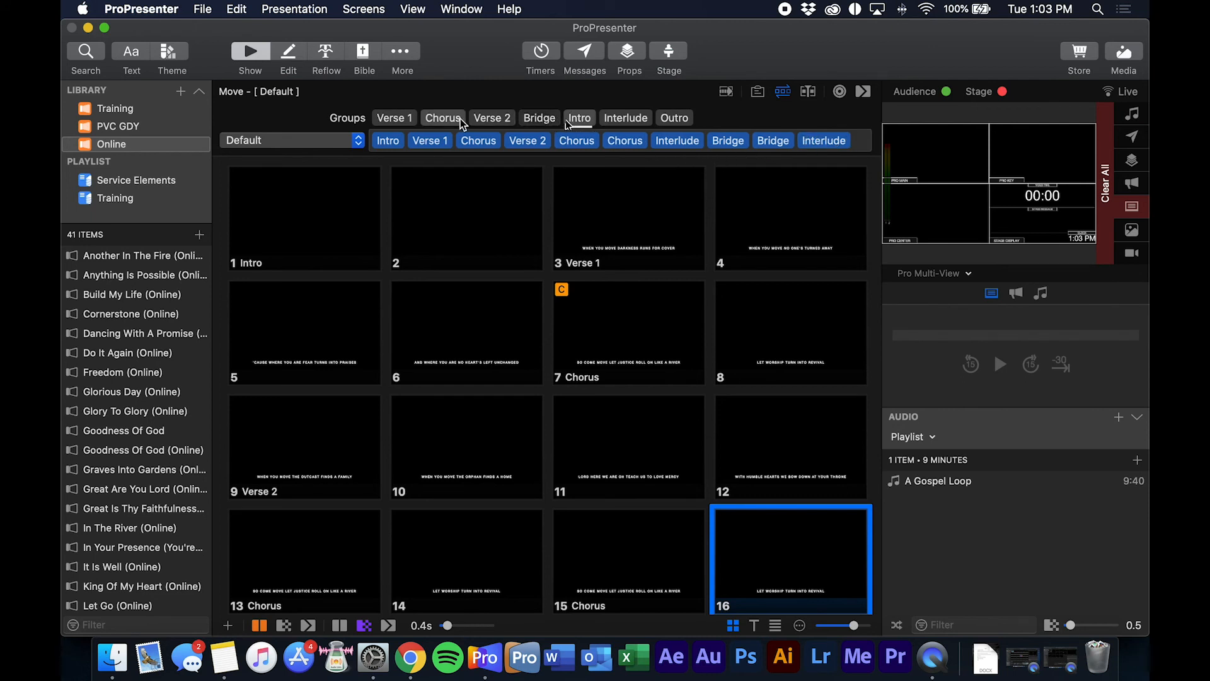
# Step: Complete the Default arrangement by appending Chorus twice, Bridge twice and a final Outro
pyautogui.moveTo(476, 118); pyautogui.dragTo(865, 145)
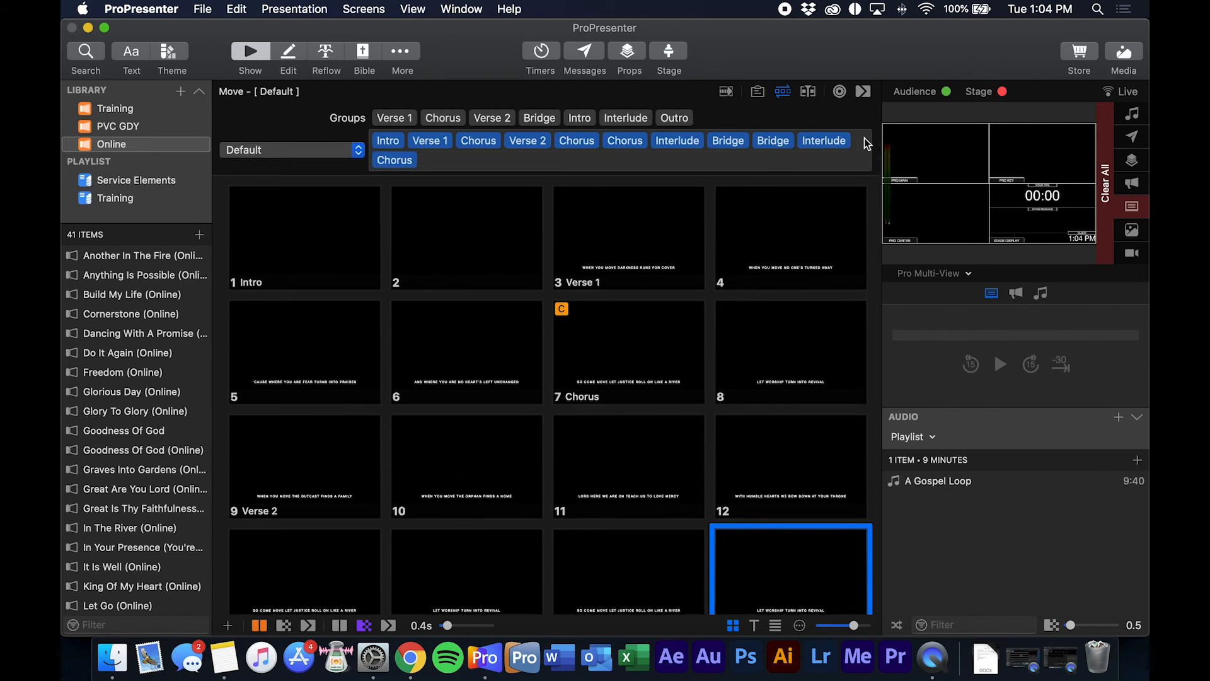
pyautogui.moveTo(449, 152); pyautogui.dragTo(448, 155)
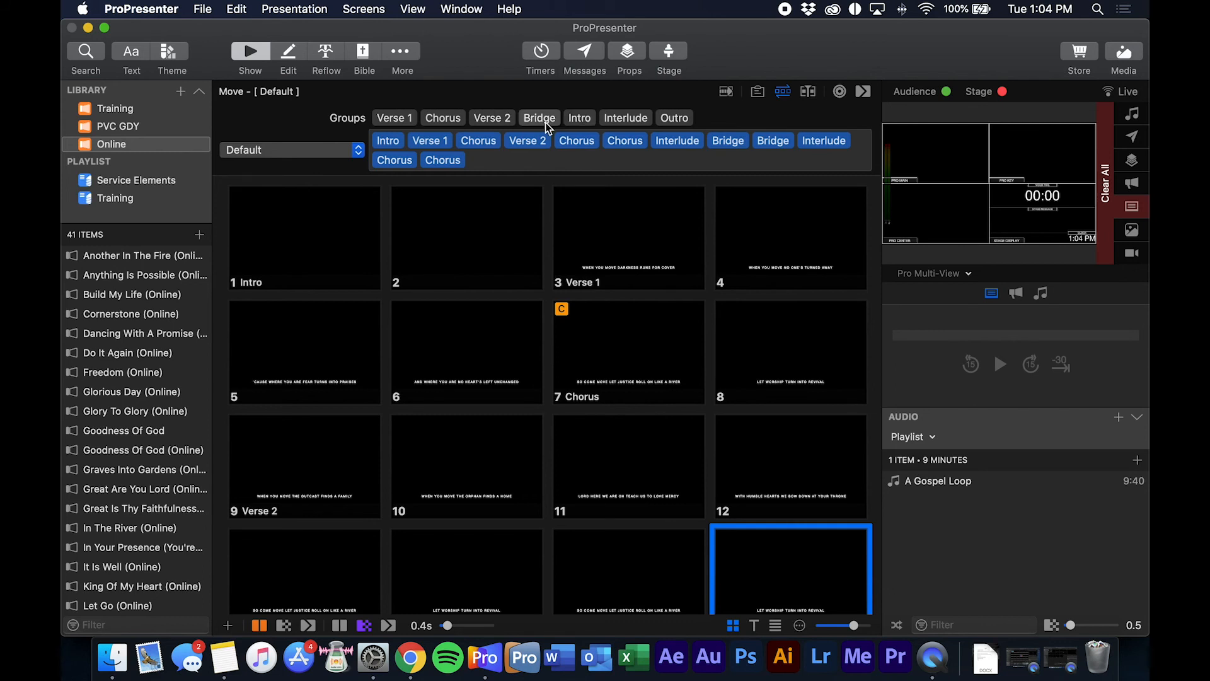
pyautogui.moveTo(546, 123); pyautogui.dragTo(539, 158)
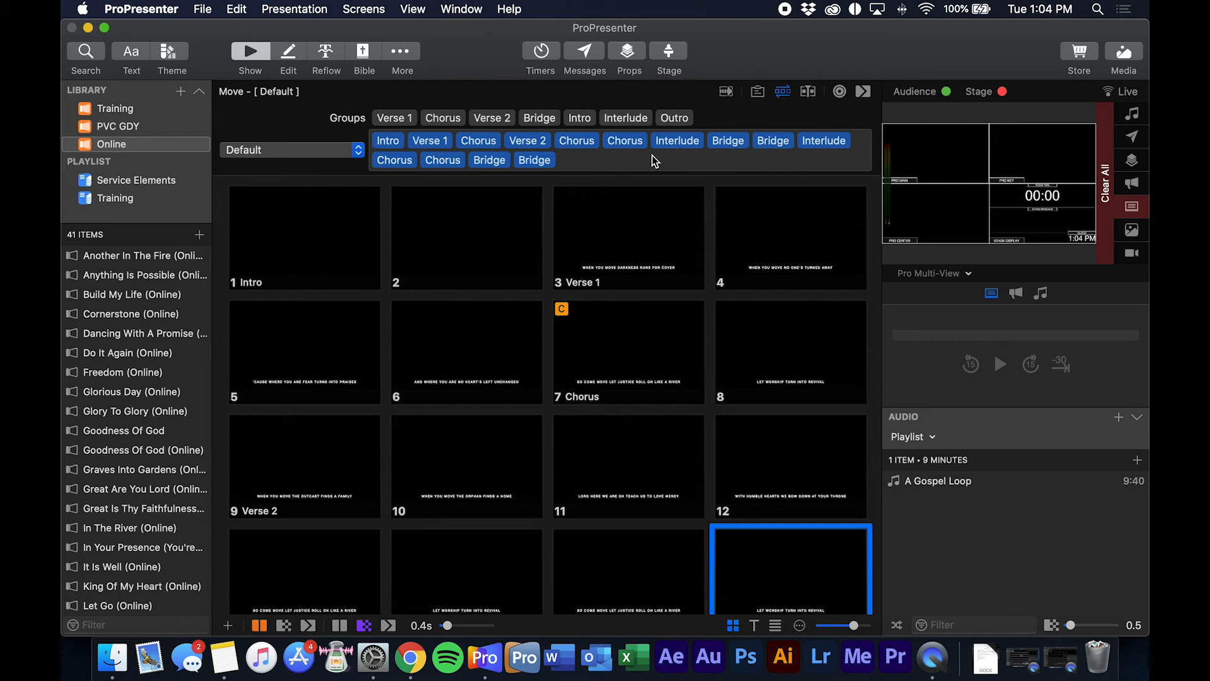
pyautogui.moveTo(657, 131)
pyautogui.moveTo(674, 123)
pyautogui.mouseDown()
pyautogui.moveTo(637, 159)
pyautogui.moveTo(623, 154)
pyautogui.moveTo(668, 123)
pyautogui.mouseUp()
pyautogui.moveTo(655, 140); pyautogui.dragTo(617, 157)
pyautogui.moveTo(492, 161)
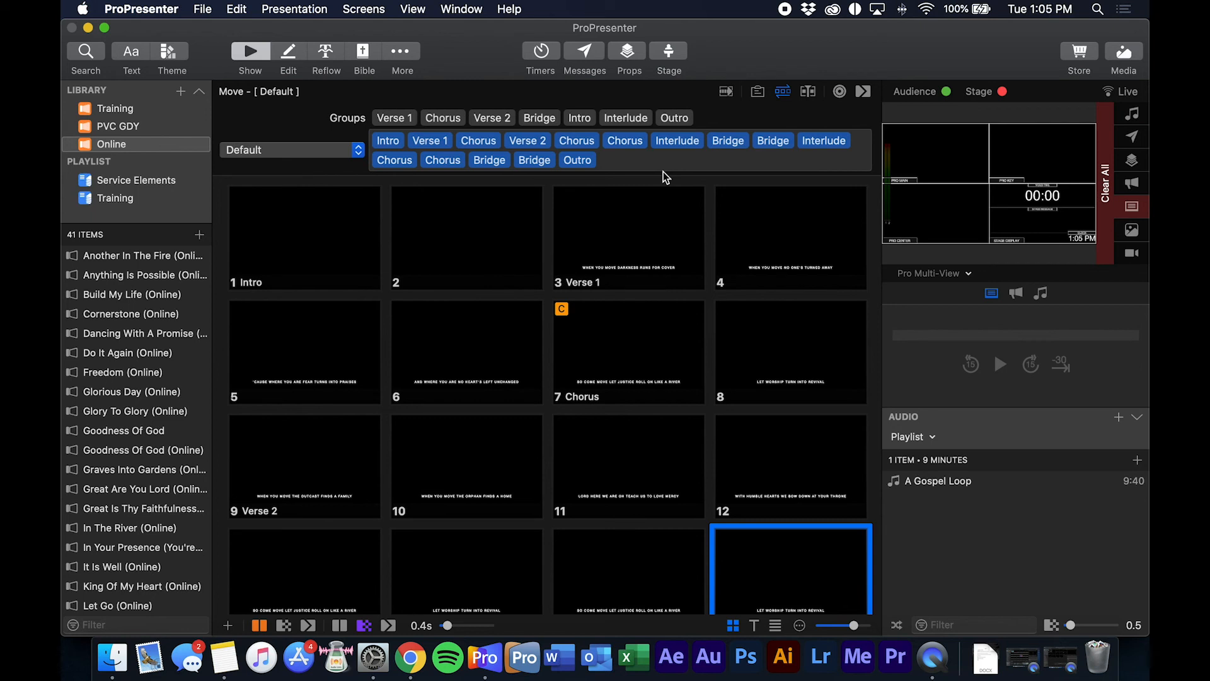
# Step: Create a new arrangement of the song named Funky Fresh
pyautogui.click(353, 150)
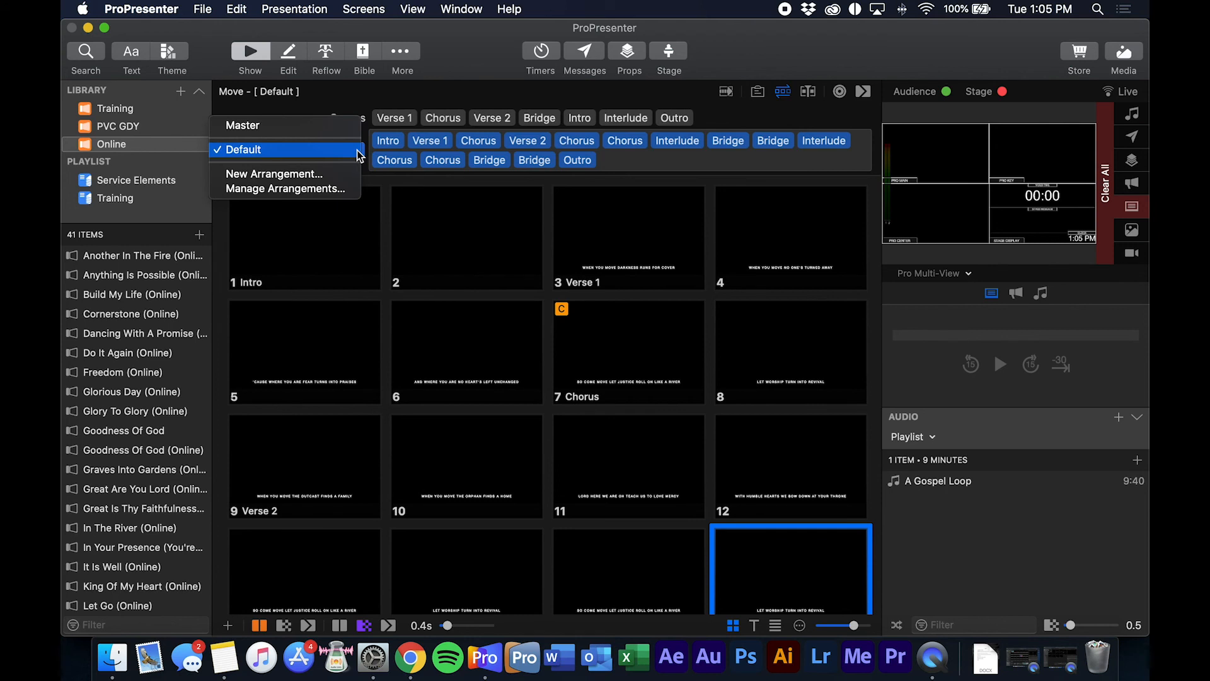
pyautogui.click(309, 174)
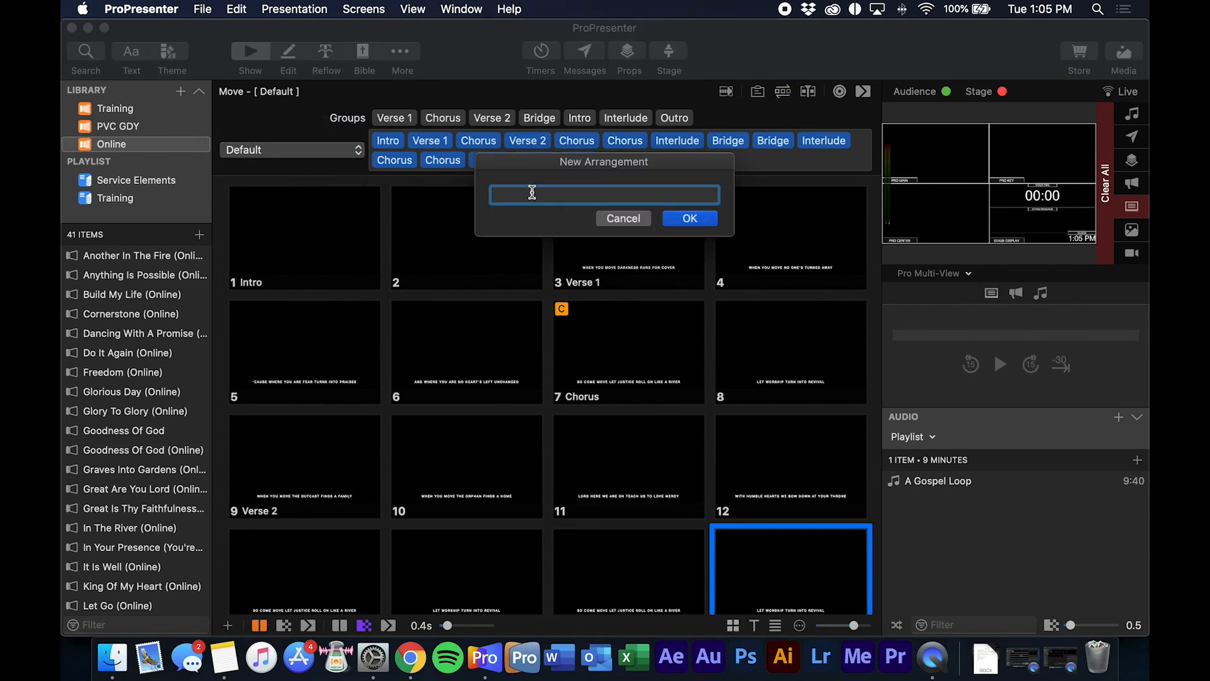
pyautogui.write('Funky Fresh')
pyautogui.click(690, 218)
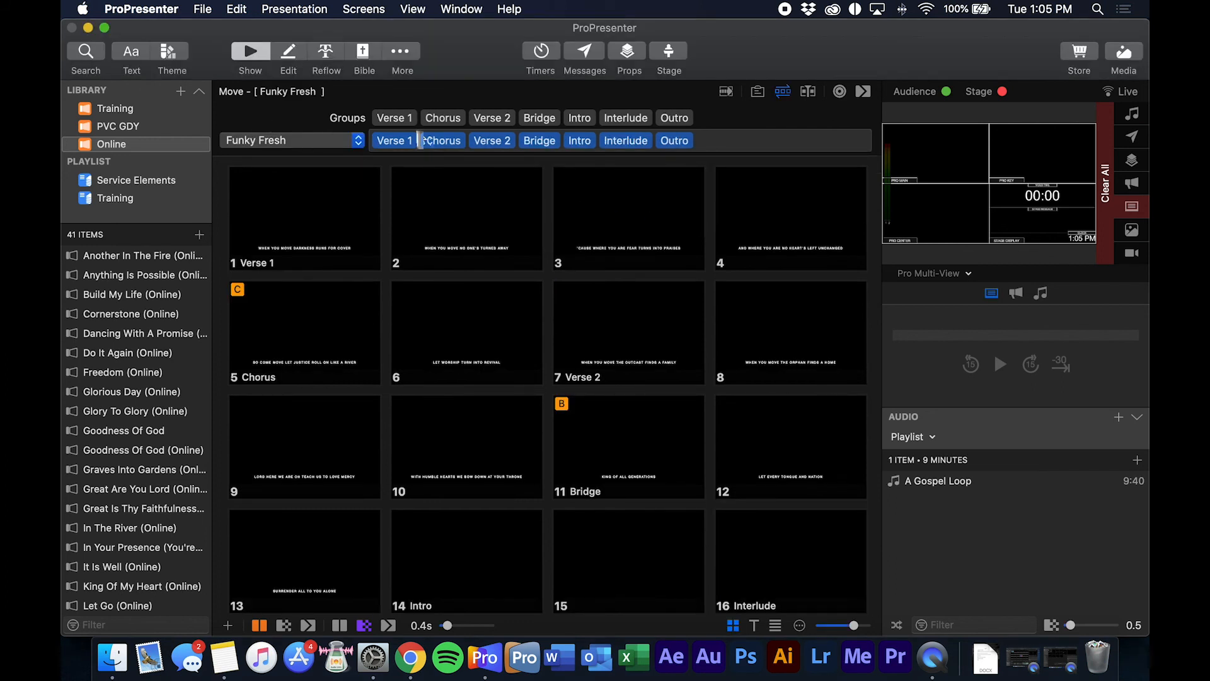
# Step: Switch to the Default arrangement to compare its slide order, and return to Funky Fresh
pyautogui.click(360, 142)
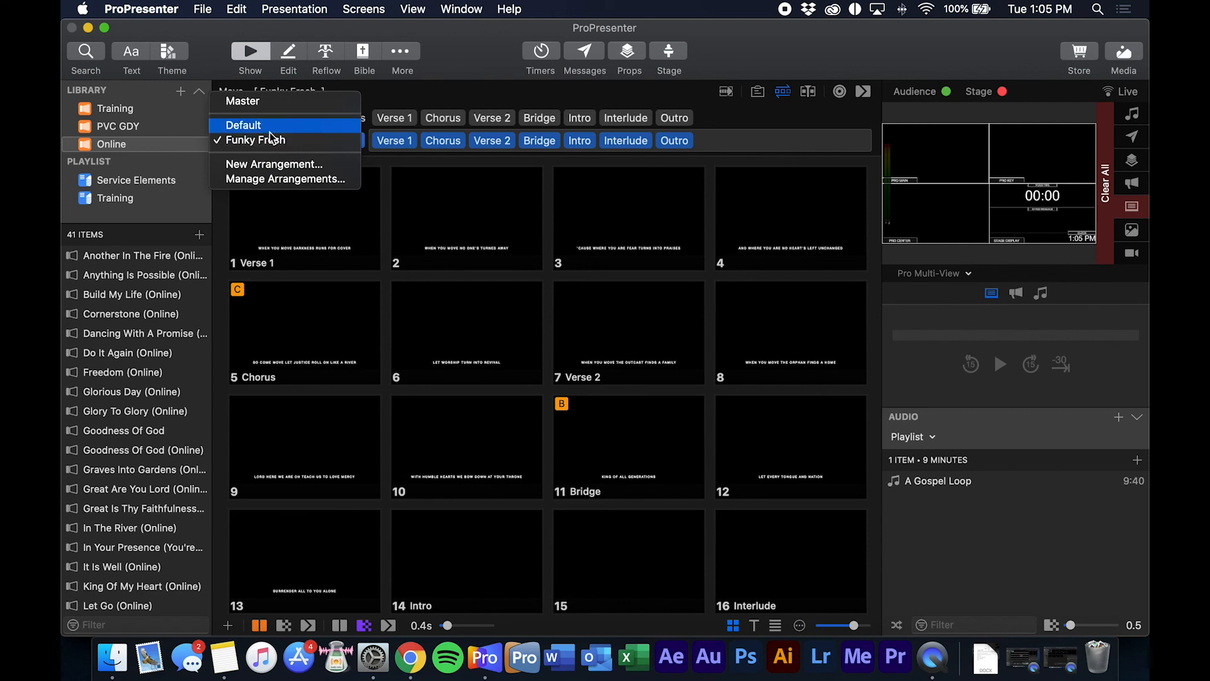
pyautogui.click(328, 126)
pyautogui.click(358, 152)
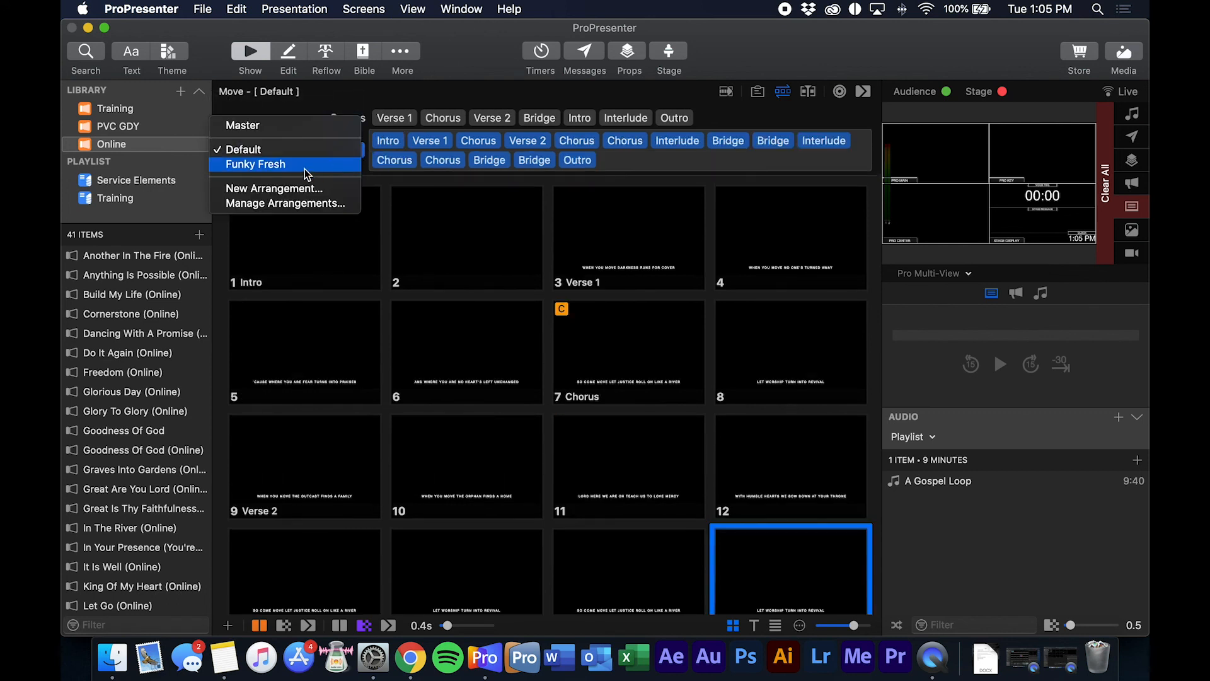
pyautogui.click(278, 165)
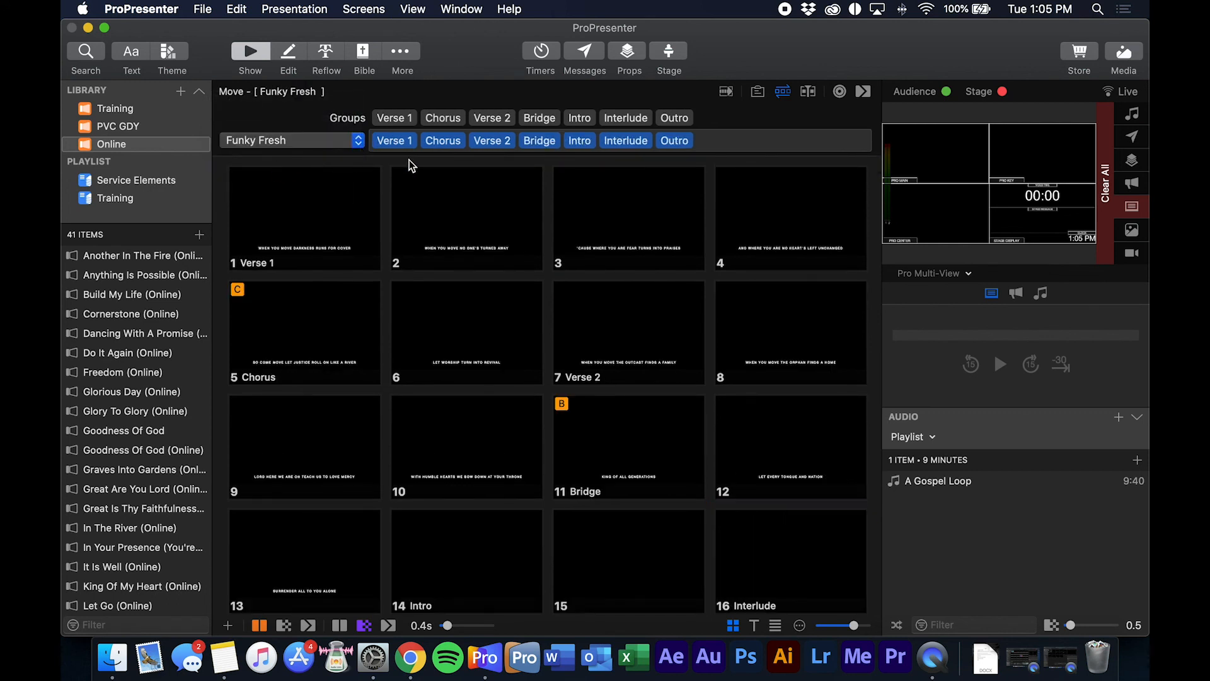
# Step: Remove every group from the Funky Fresh arrangement, from Verse 1 through Outro
pyautogui.click(411, 141)
pyautogui.click(407, 141)
pyautogui.click(408, 141)
pyautogui.click(407, 141)
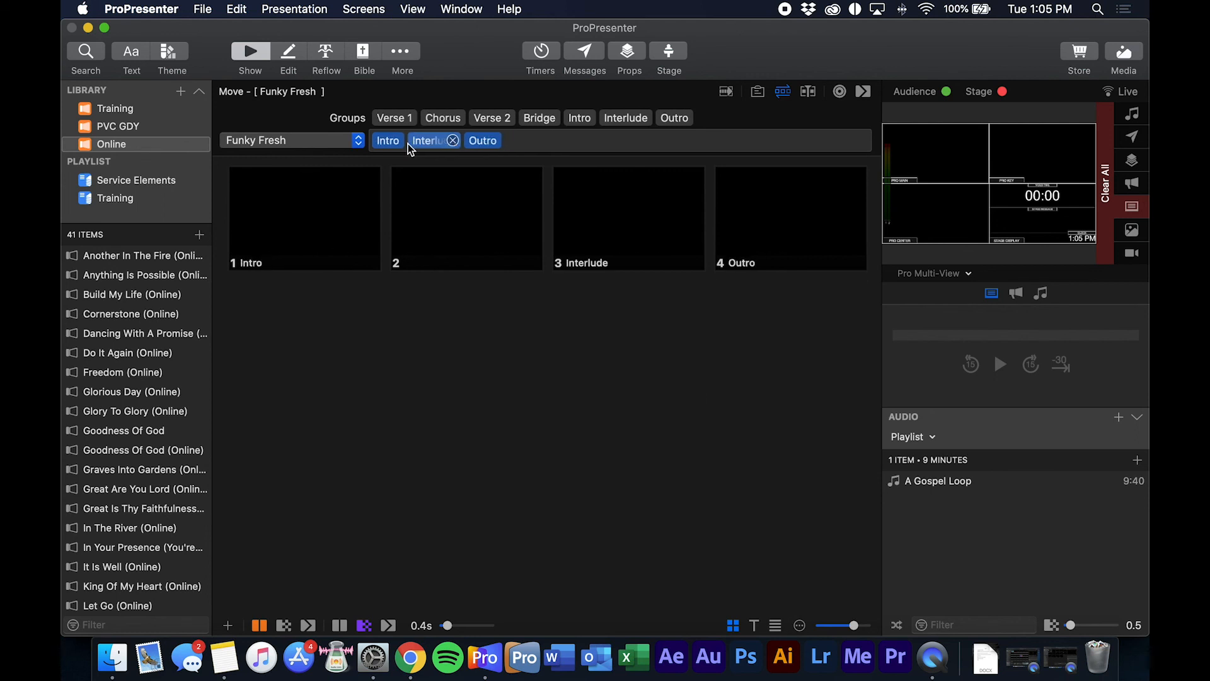
pyautogui.click(395, 141)
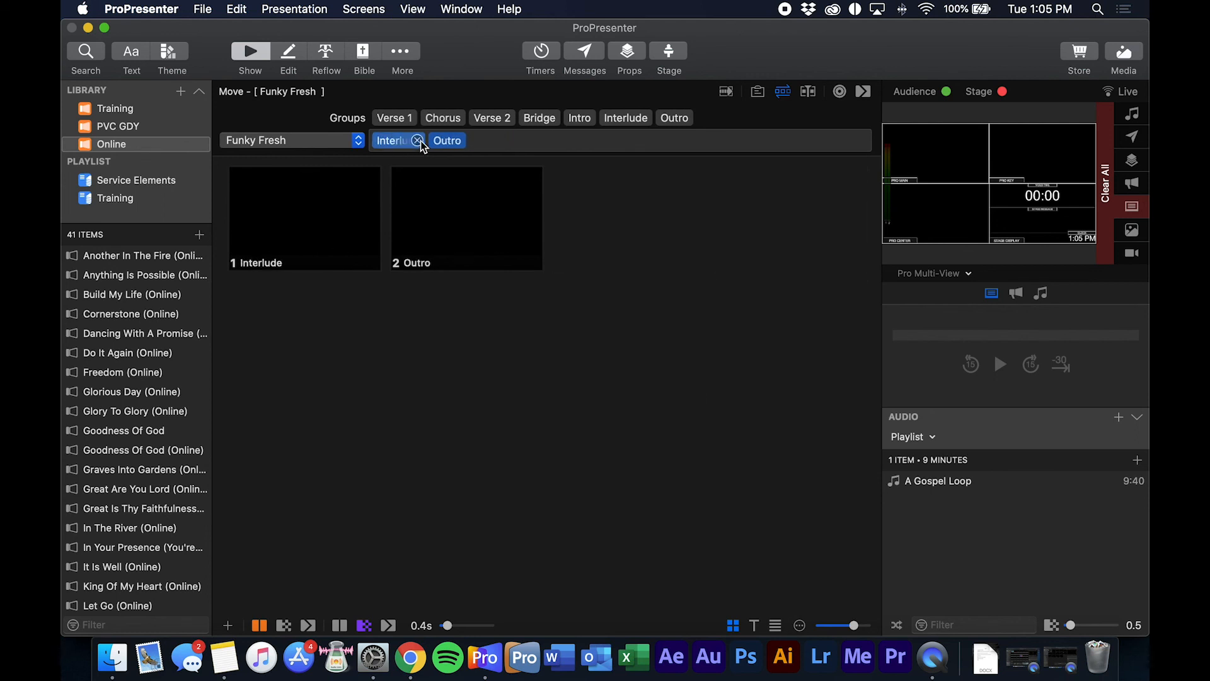
pyautogui.click(417, 140)
pyautogui.click(409, 141)
# Step: Start the Funky Fresh arrangement with Verse 1, Chorus, Verse 2, Chorus, Bridge, Interlude, Intro, Intro, Outro, Interlude, Verse 2
pyautogui.moveTo(403, 139); pyautogui.dragTo(782, 141)
pyautogui.moveTo(634, 118); pyautogui.dragTo(785, 142)
pyautogui.moveTo(491, 118); pyautogui.dragTo(769, 135)
# Step: Append Verse 1, Chorus, Bridge, Verse 2, Interlude, Outro, Verse 1 and two Intros to the Funky Fresh arrangement
pyautogui.moveTo(395, 118); pyautogui.dragTo(504, 160)
pyautogui.moveTo(540, 120); pyautogui.dragTo(555, 160)
pyautogui.moveTo(489, 123); pyautogui.dragTo(633, 162)
pyautogui.moveTo(625, 118); pyautogui.dragTo(719, 164)
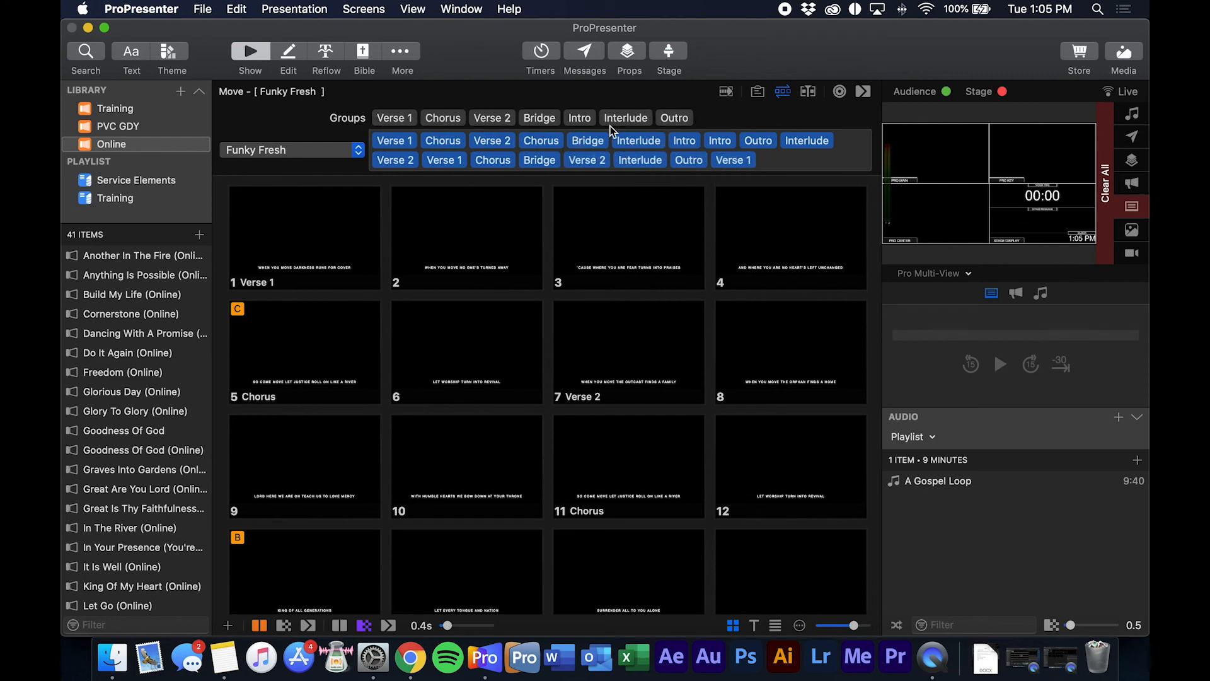
pyautogui.moveTo(585, 119); pyautogui.dragTo(754, 164)
pyautogui.moveTo(577, 119); pyautogui.dragTo(817, 162)
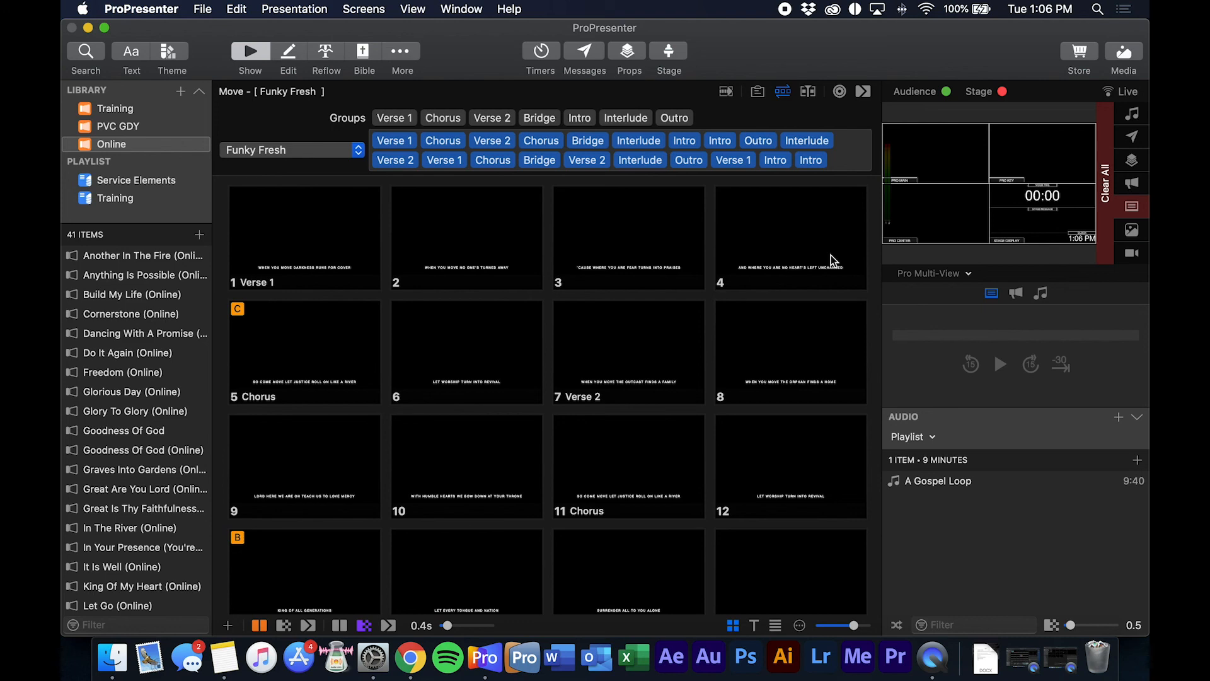
# Step: Create a third arrangement of the song, naming it with a person's first name
pyautogui.click(360, 149)
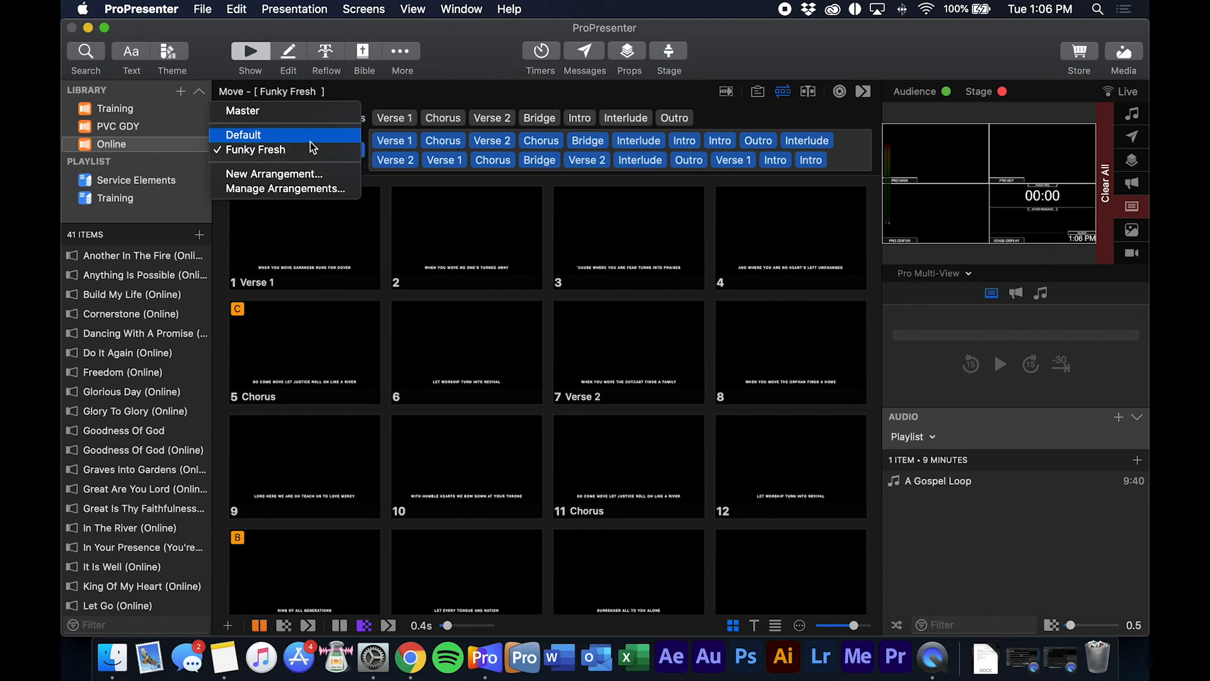
pyautogui.click(272, 174)
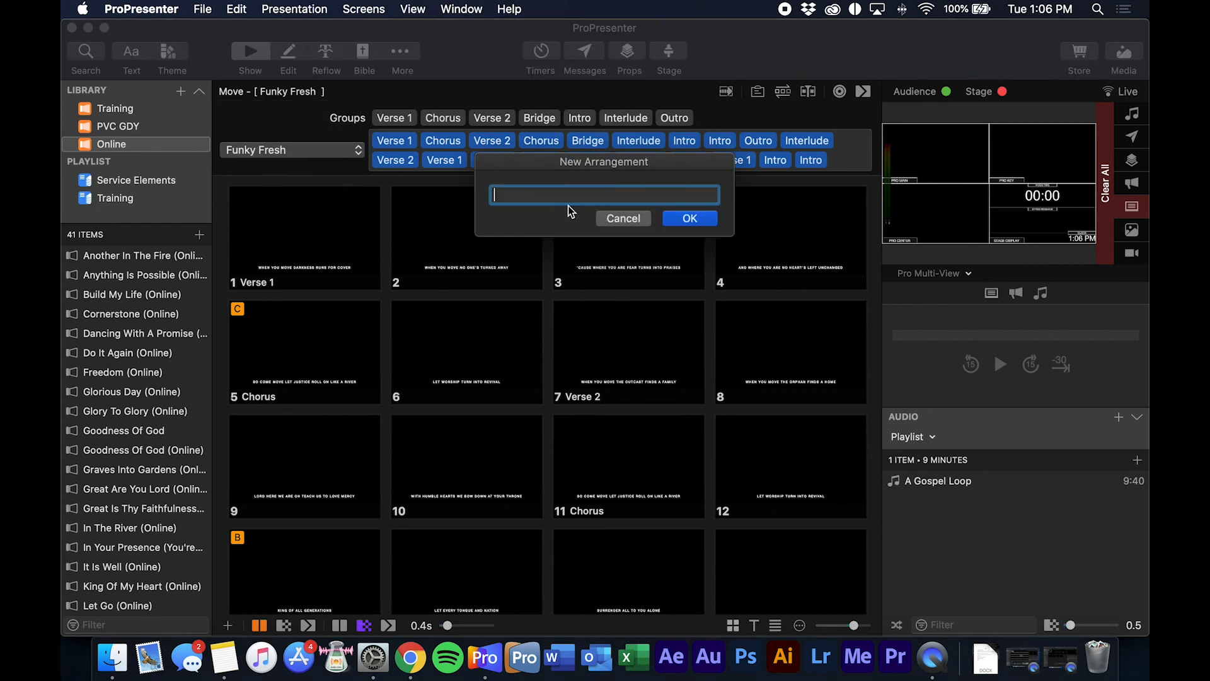
pyautogui.write('eduardo')
pyautogui.click(689, 218)
# Step: Switch the song to the Default arrangement and review the list of available arrangements
pyautogui.click(358, 140)
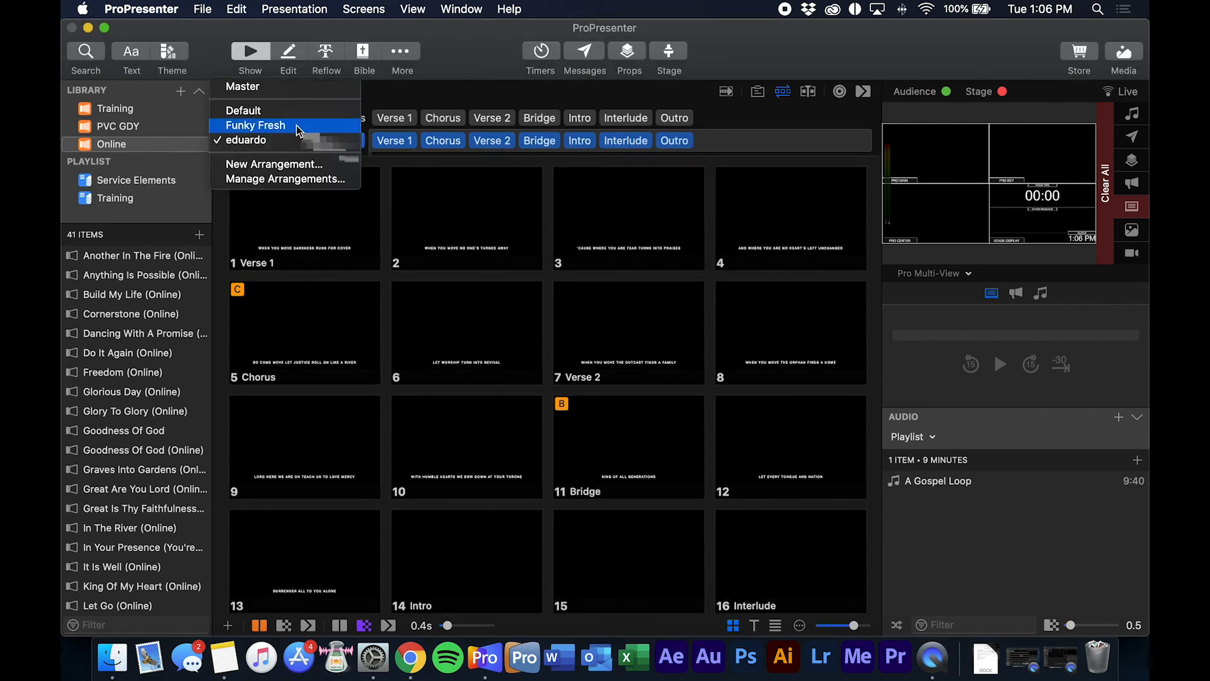
pyautogui.click(286, 111)
pyautogui.click(359, 149)
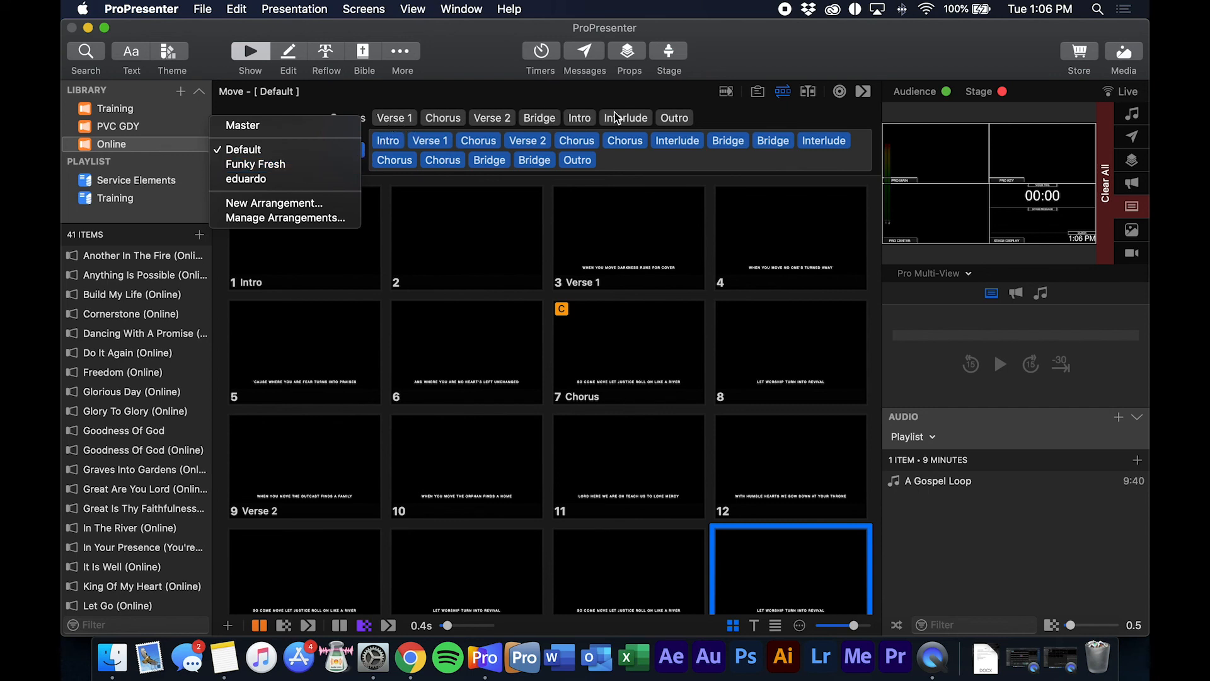
pyautogui.press('Escape')
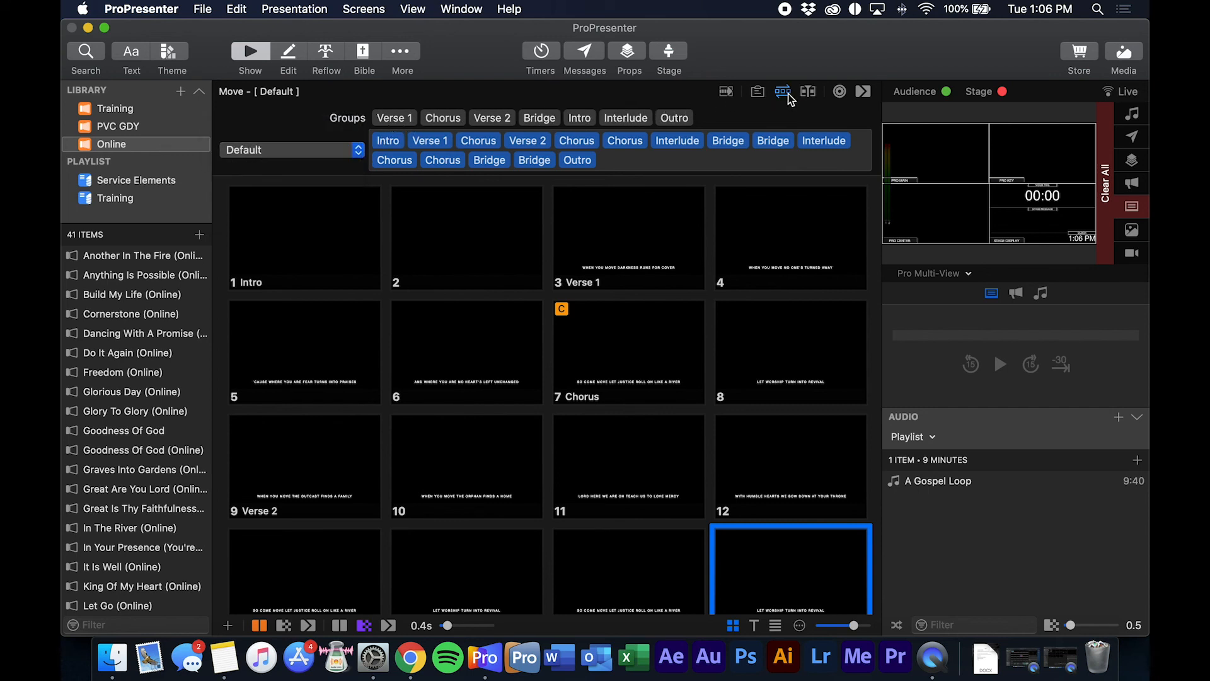
# Step: Hide the arrangement editor, look through the slides in Default order, and show the editor again
pyautogui.click(782, 92)
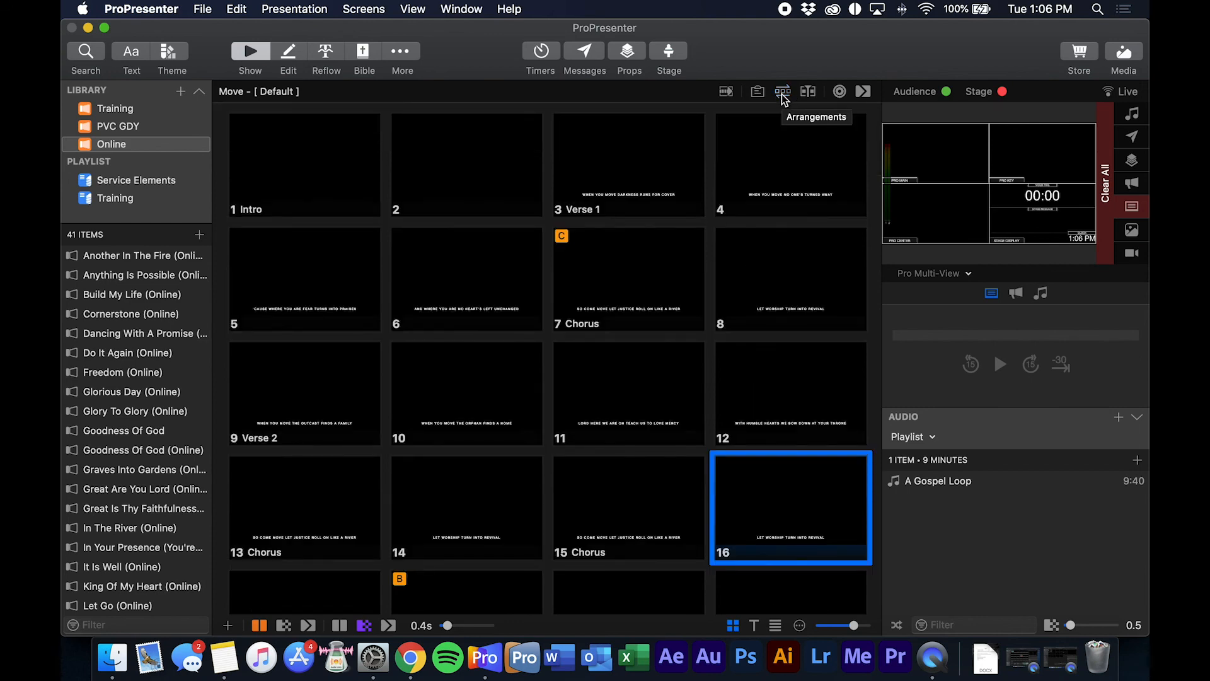
pyautogui.scroll(-5, 489, 297)
pyautogui.scroll(5, 490, 297)
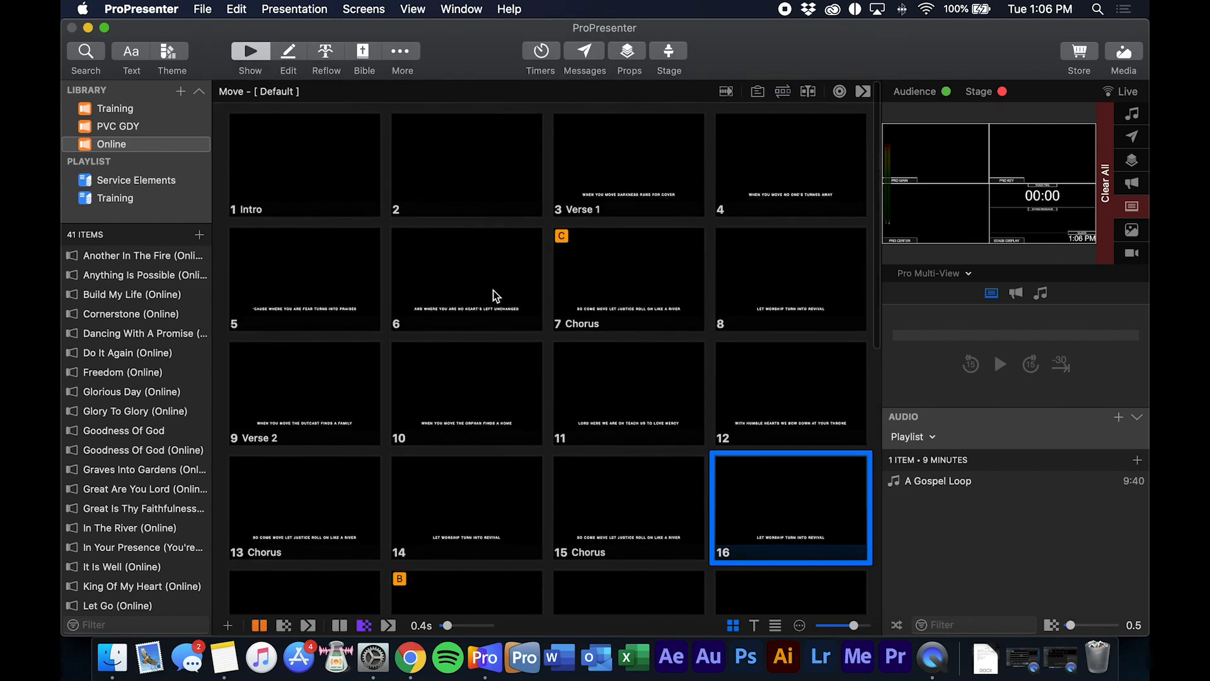
pyautogui.click(782, 93)
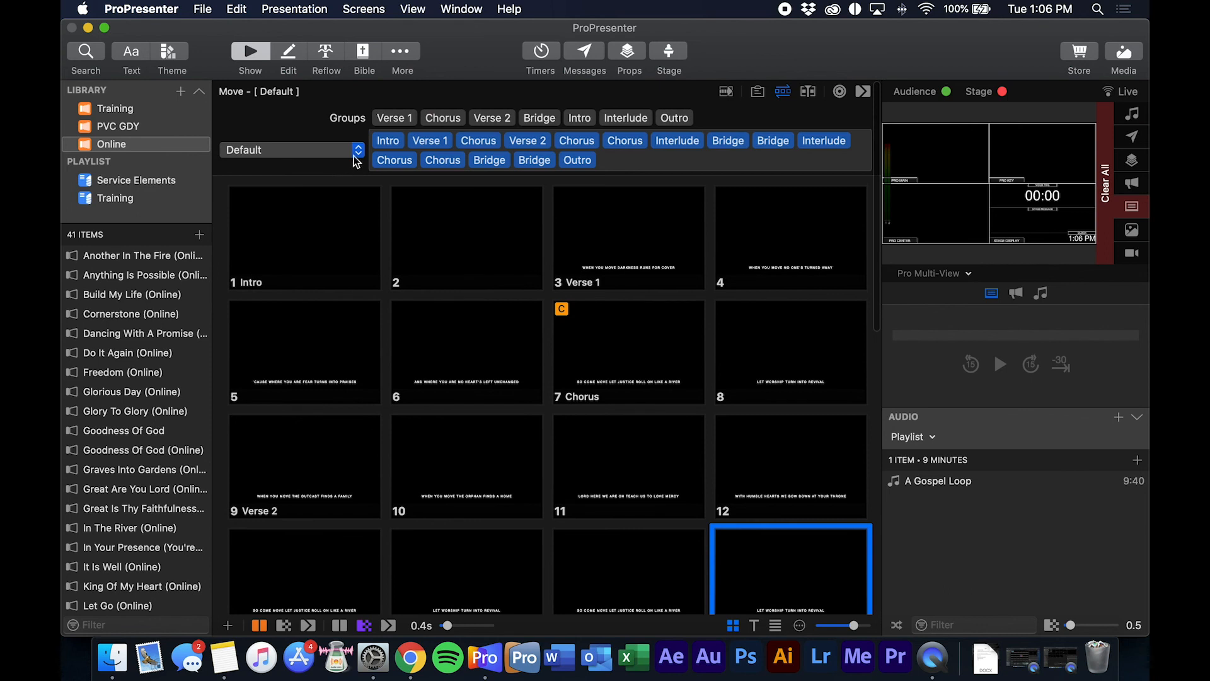
# Step: Switch the song to the arrangement named after a person to view its group order
pyautogui.click(342, 155)
pyautogui.click(326, 152)
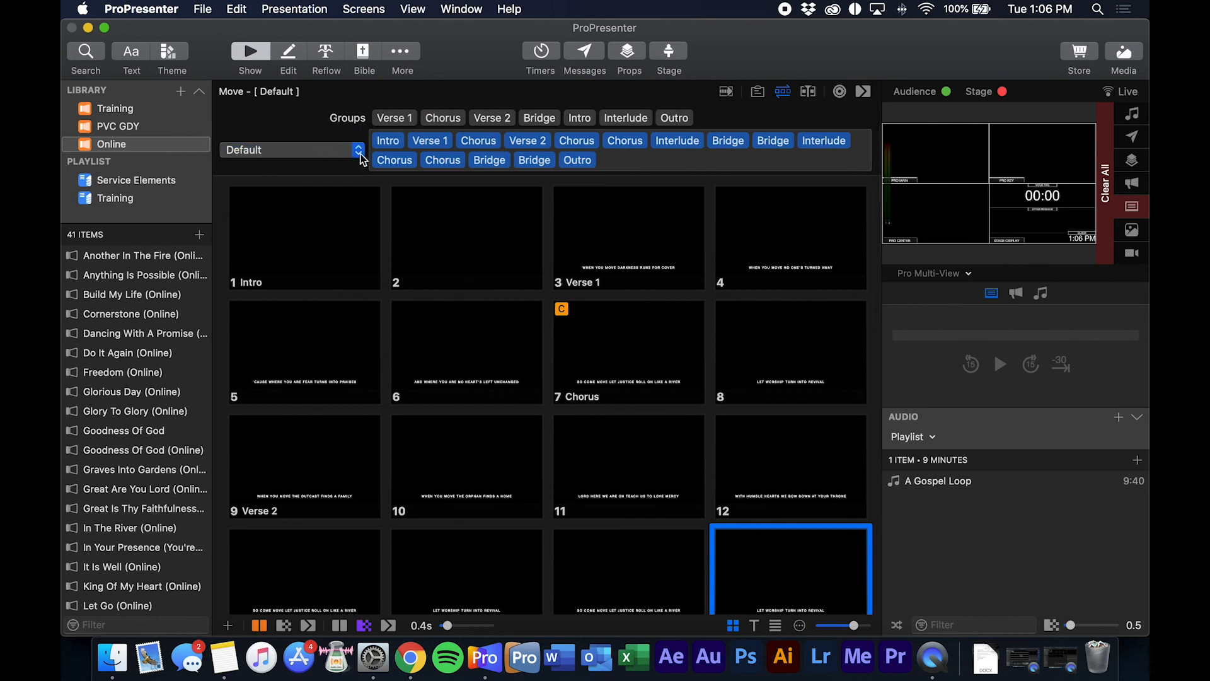
pyautogui.click(351, 155)
pyautogui.click(316, 173)
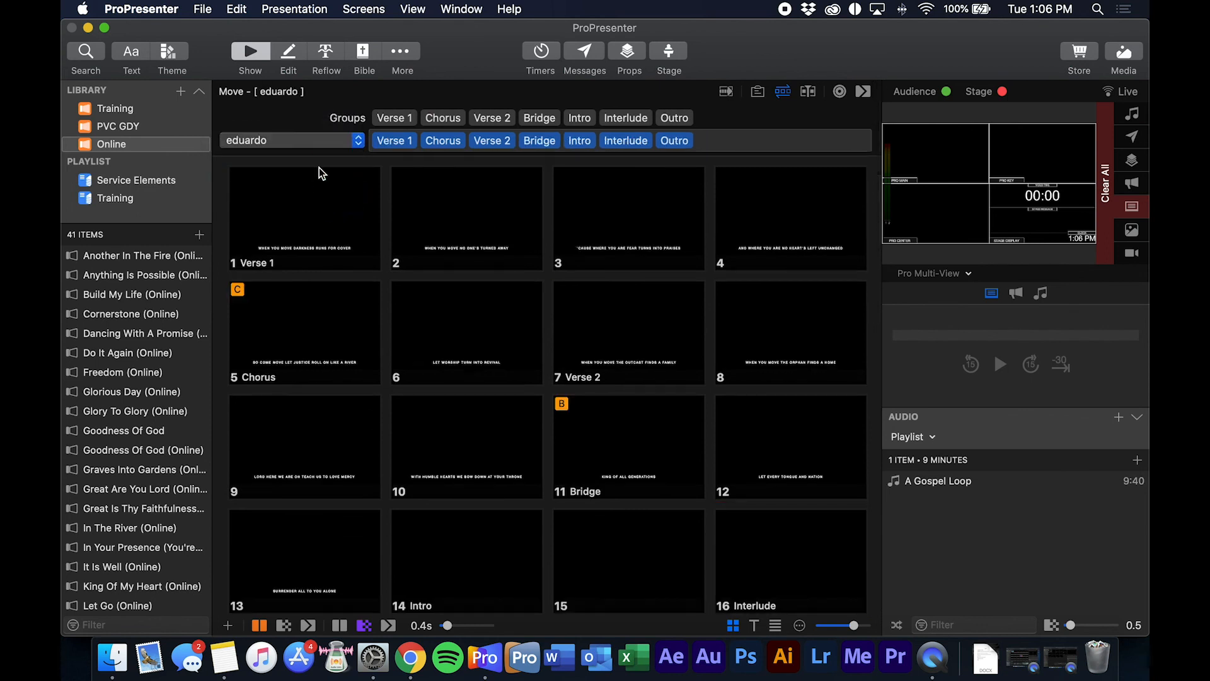
# Step: Review the arrangement choices and set the song back to the Default arrangement
pyautogui.click(340, 146)
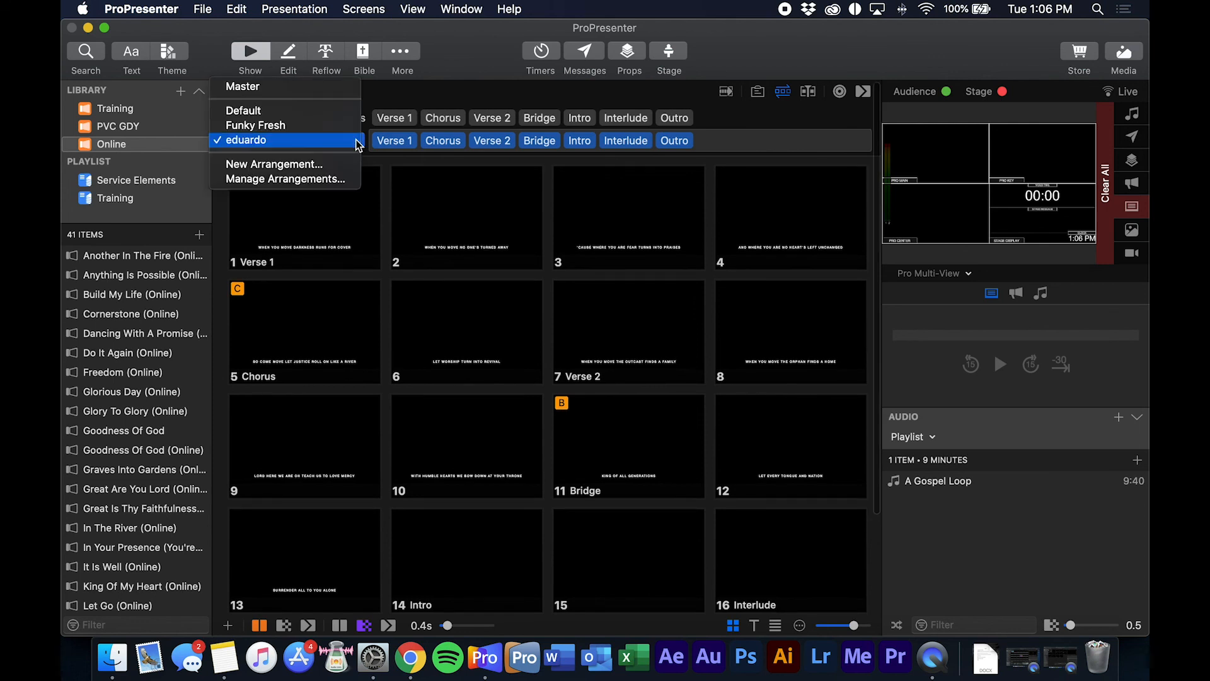
pyautogui.click(270, 141)
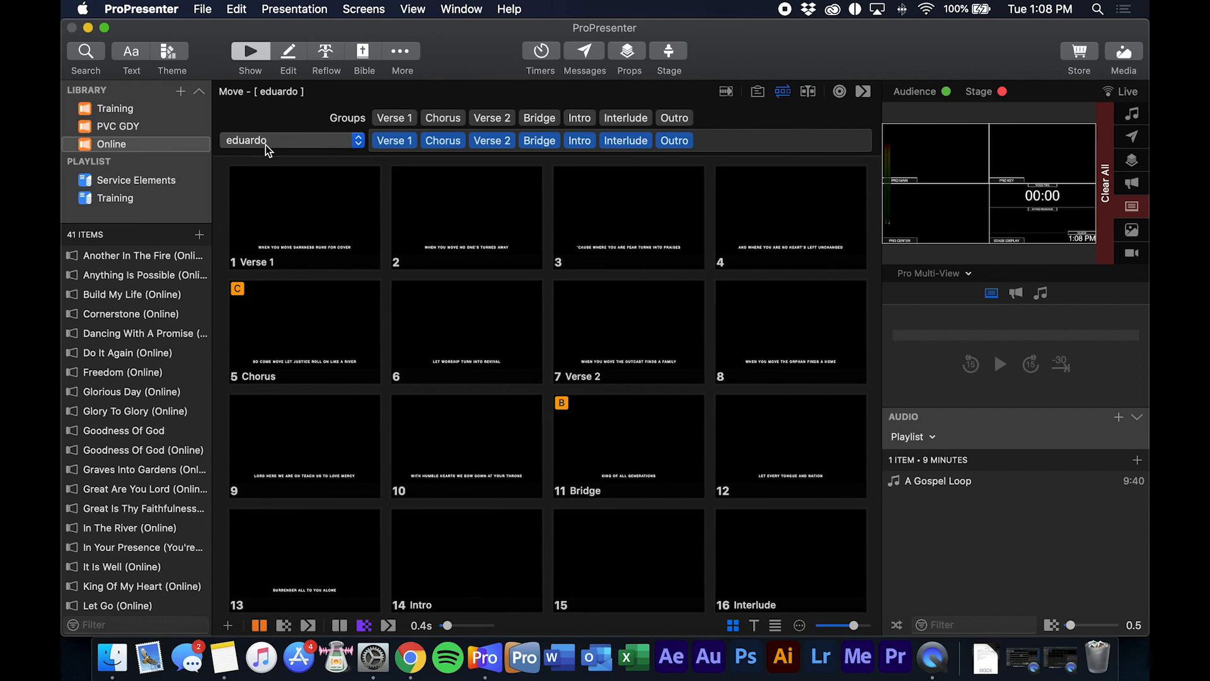
pyautogui.click(266, 145)
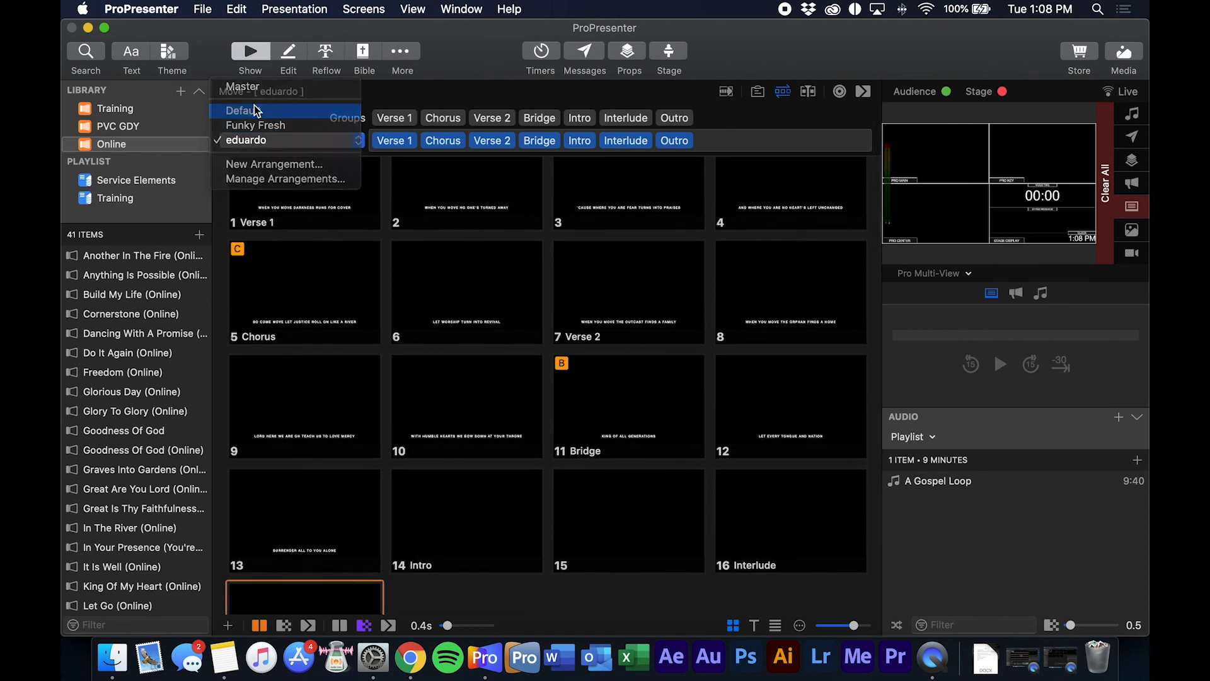
pyautogui.click(255, 109)
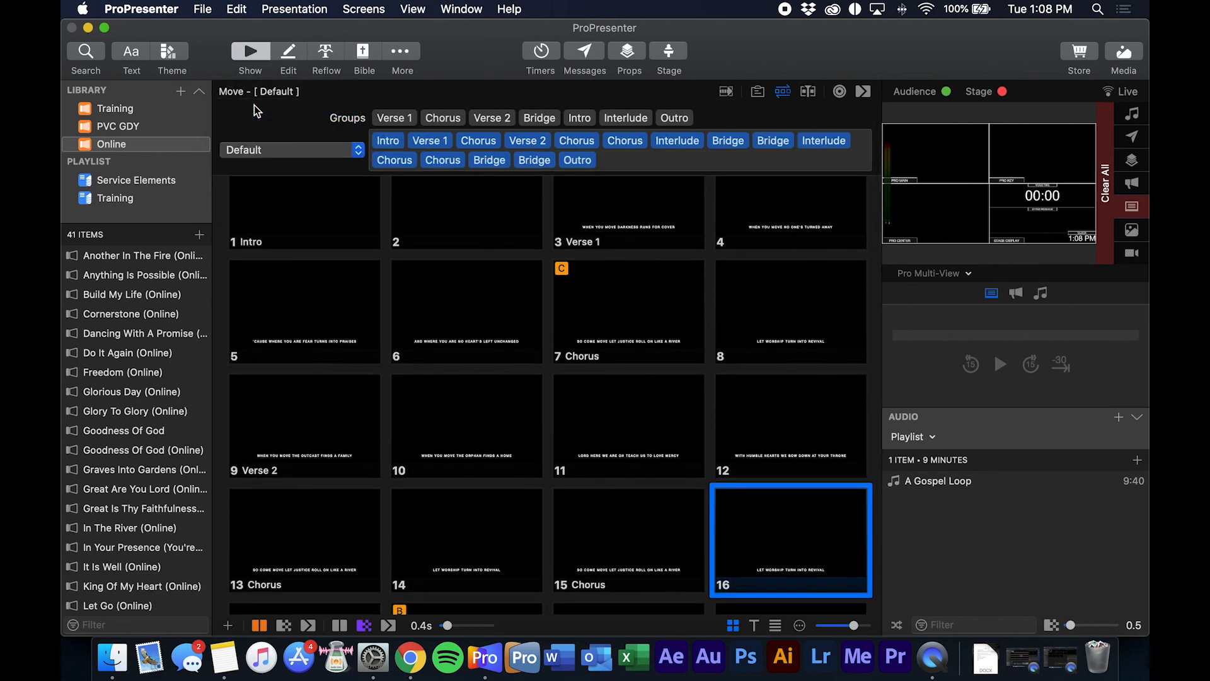